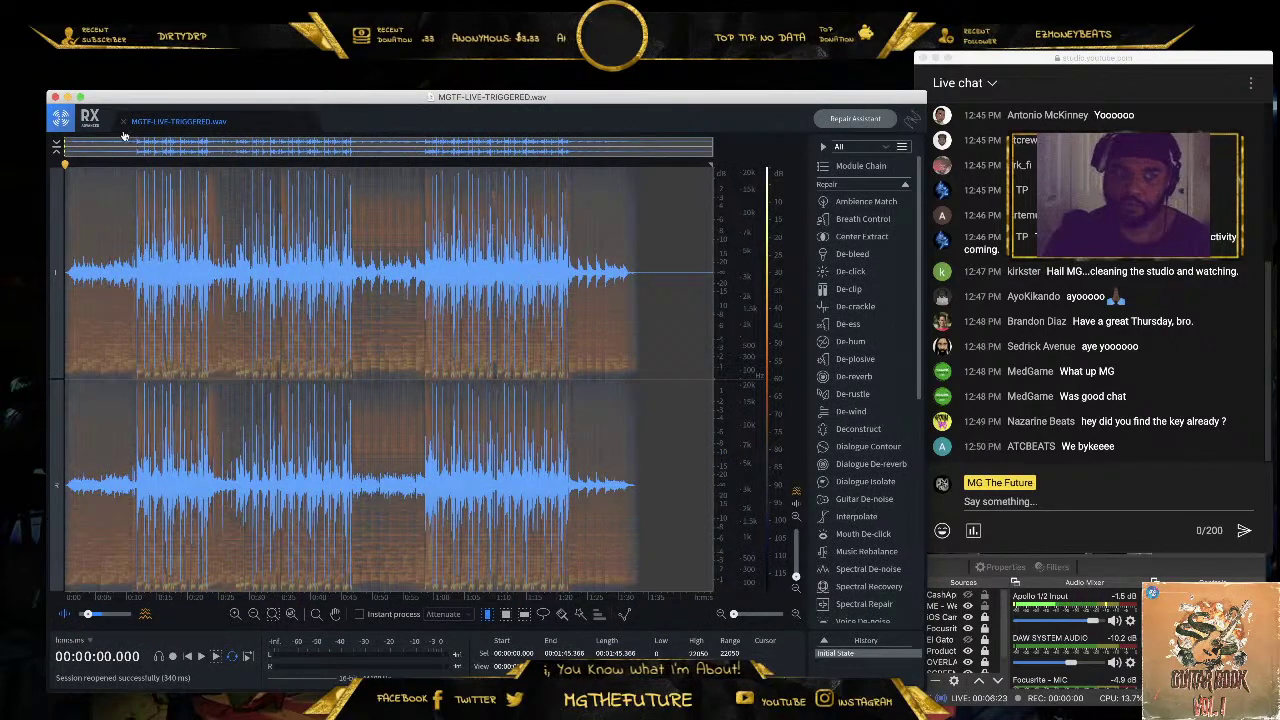
Close MGTF-LIVE-TRIGGERED.wav and load the downloaded Dedicated.mp3 into the audio editor
click(123, 121)
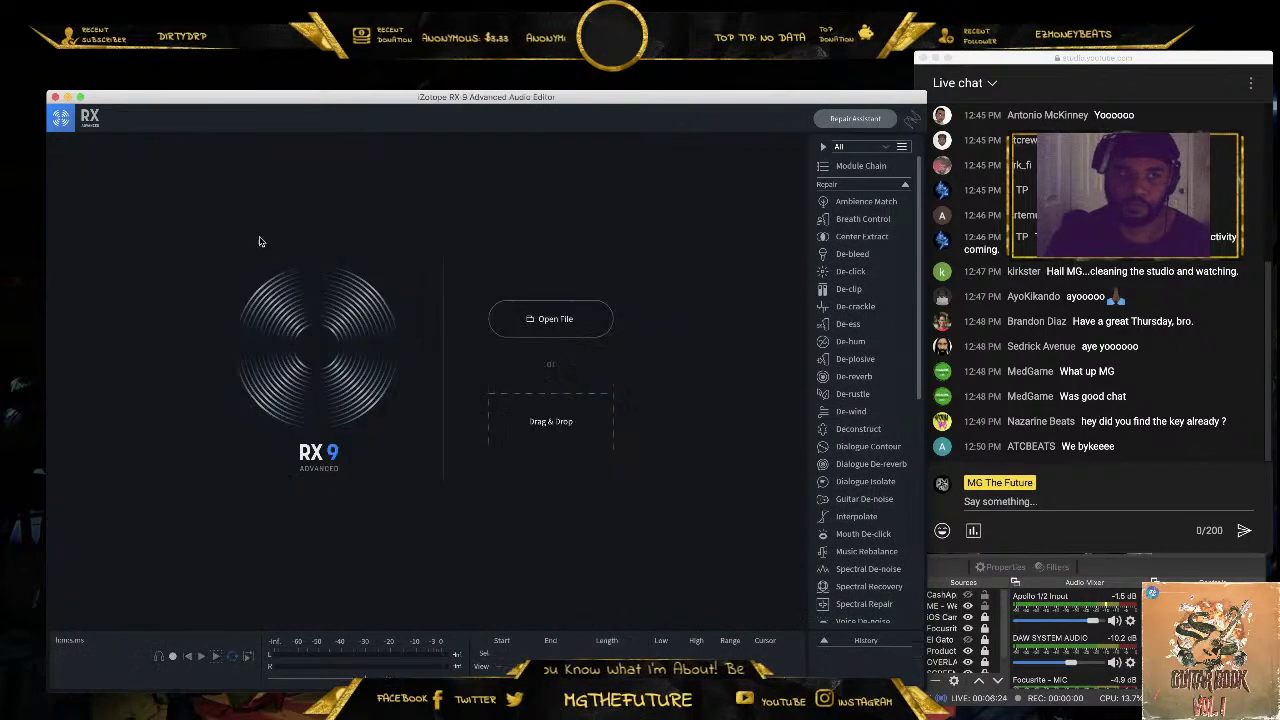
click(1115, 712)
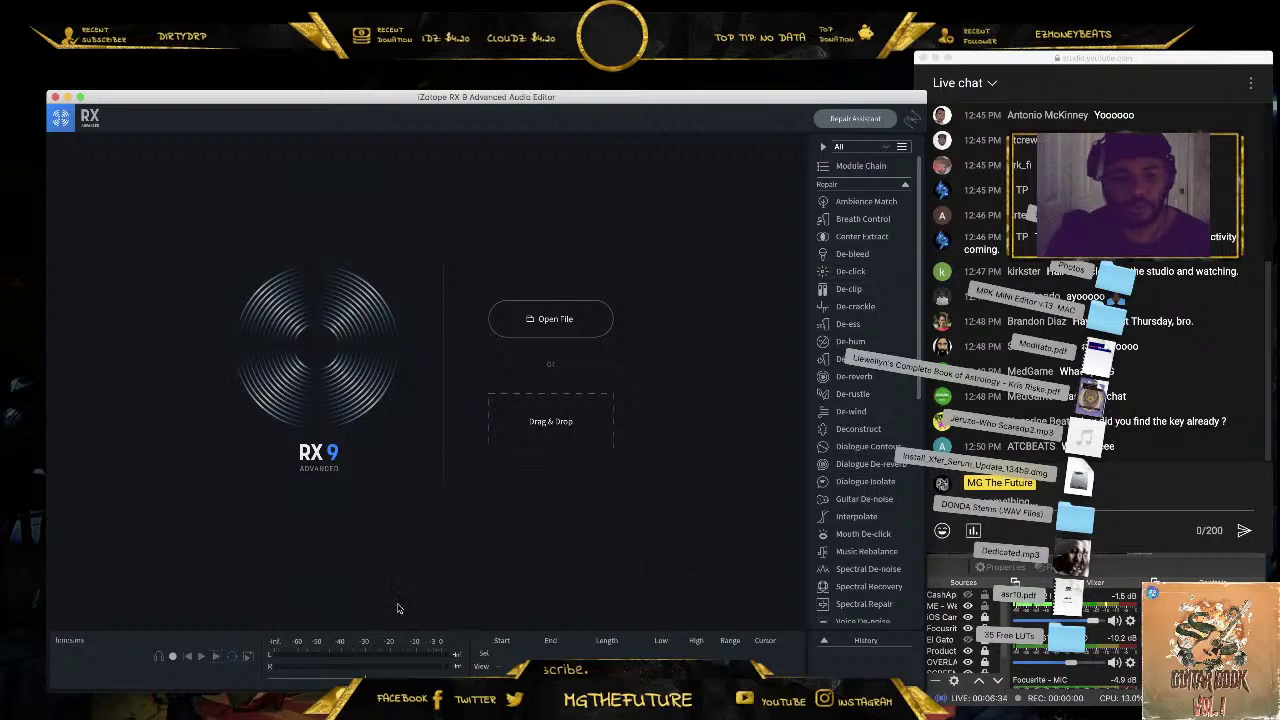
click(304, 652)
click(286, 695)
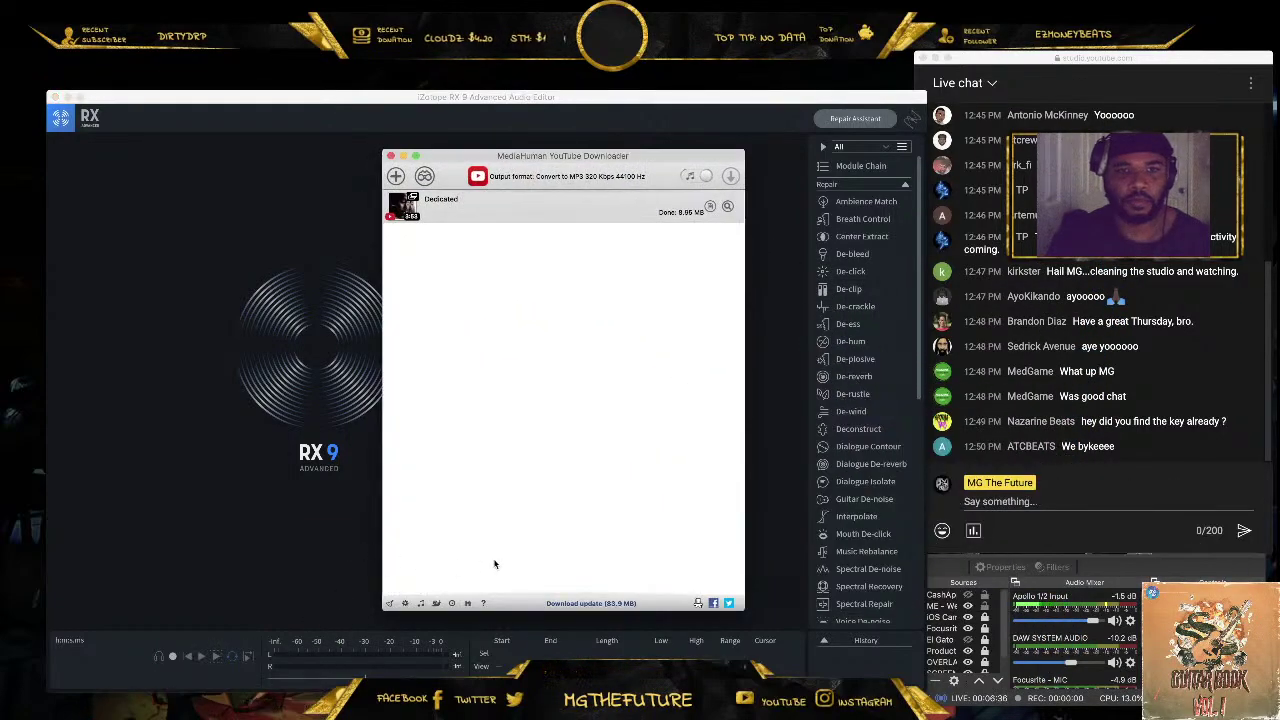
click(987, 662)
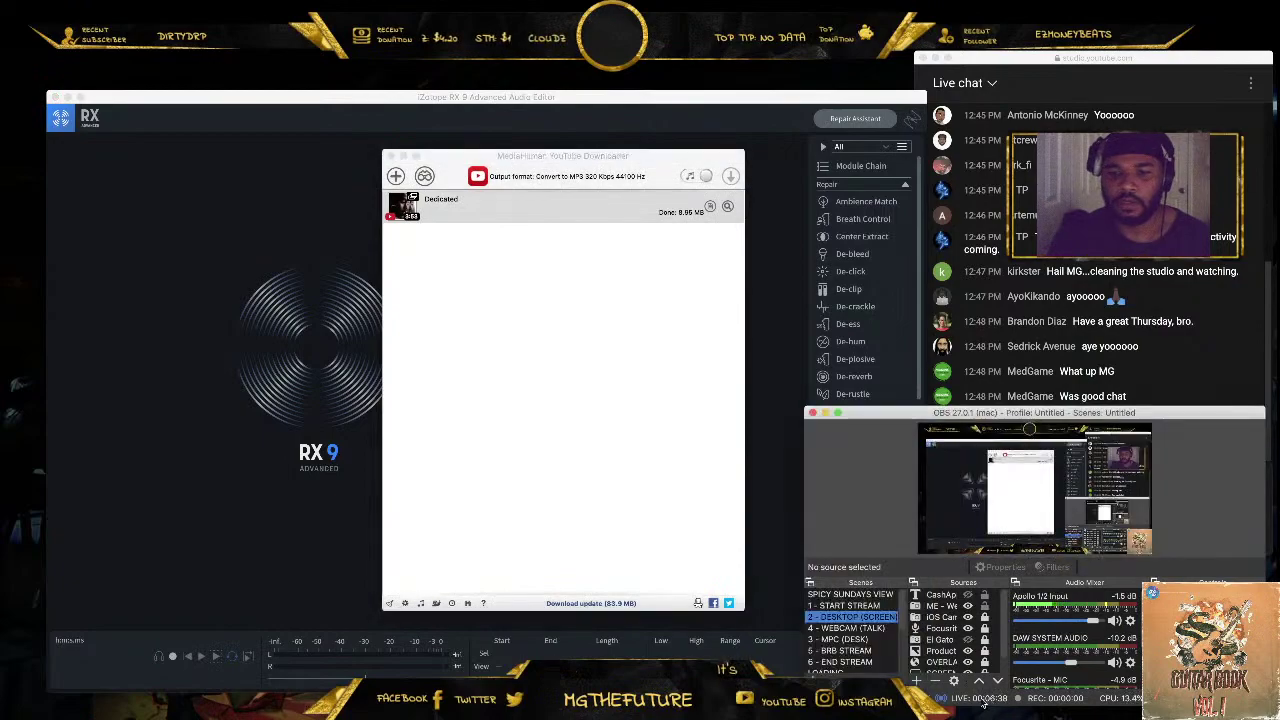
click(868, 652)
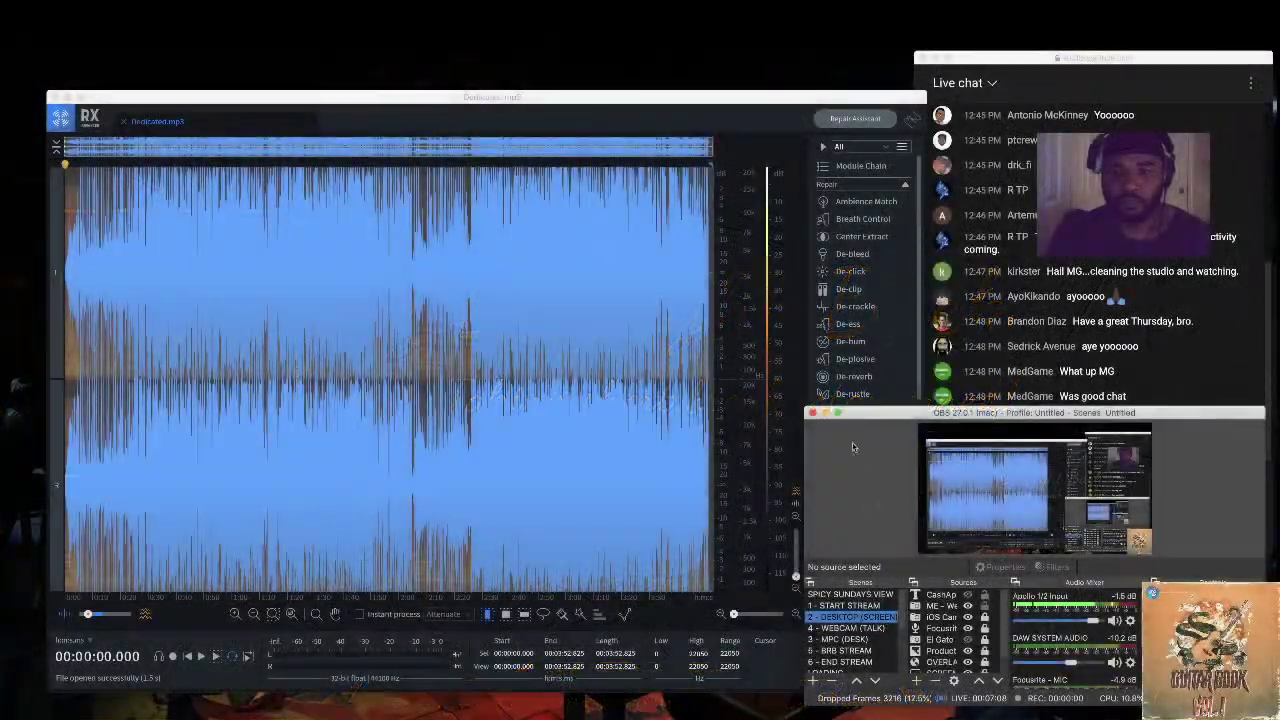
click(1113, 265)
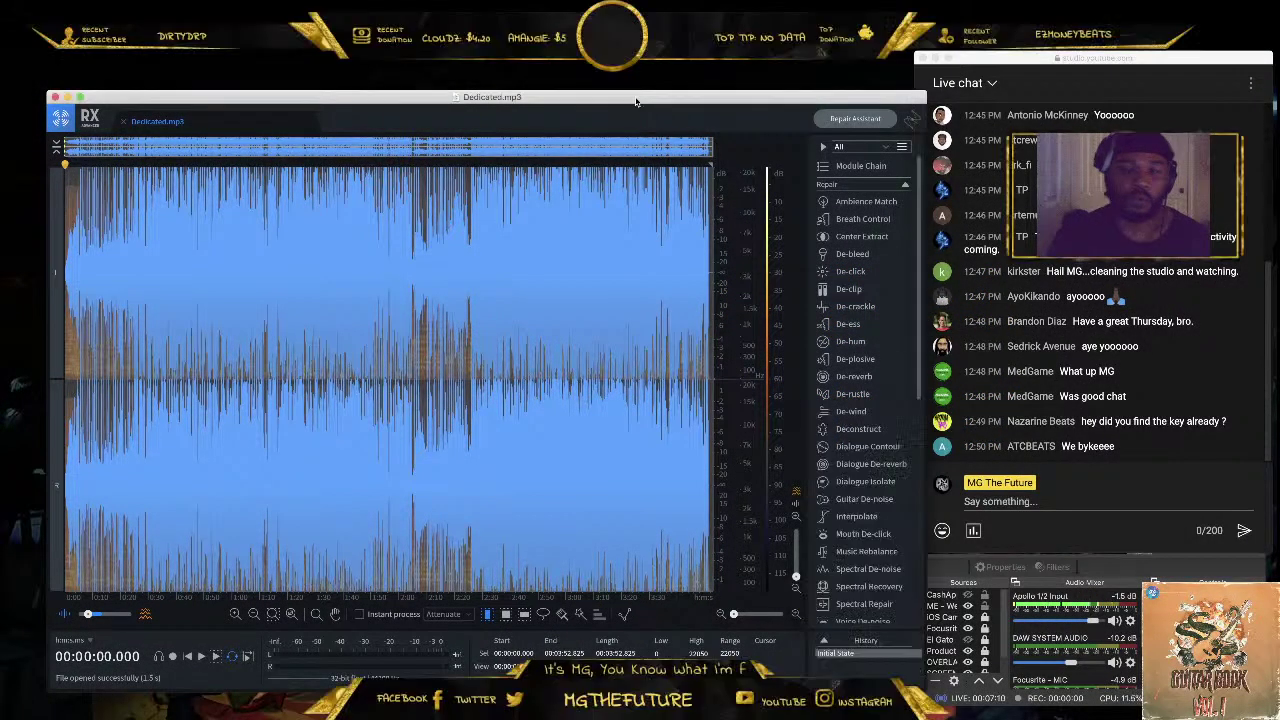
Separate Dedicated.mp3 into stems with the Music Rebalance module at Best quality
scroll(869, 435, down, 3)
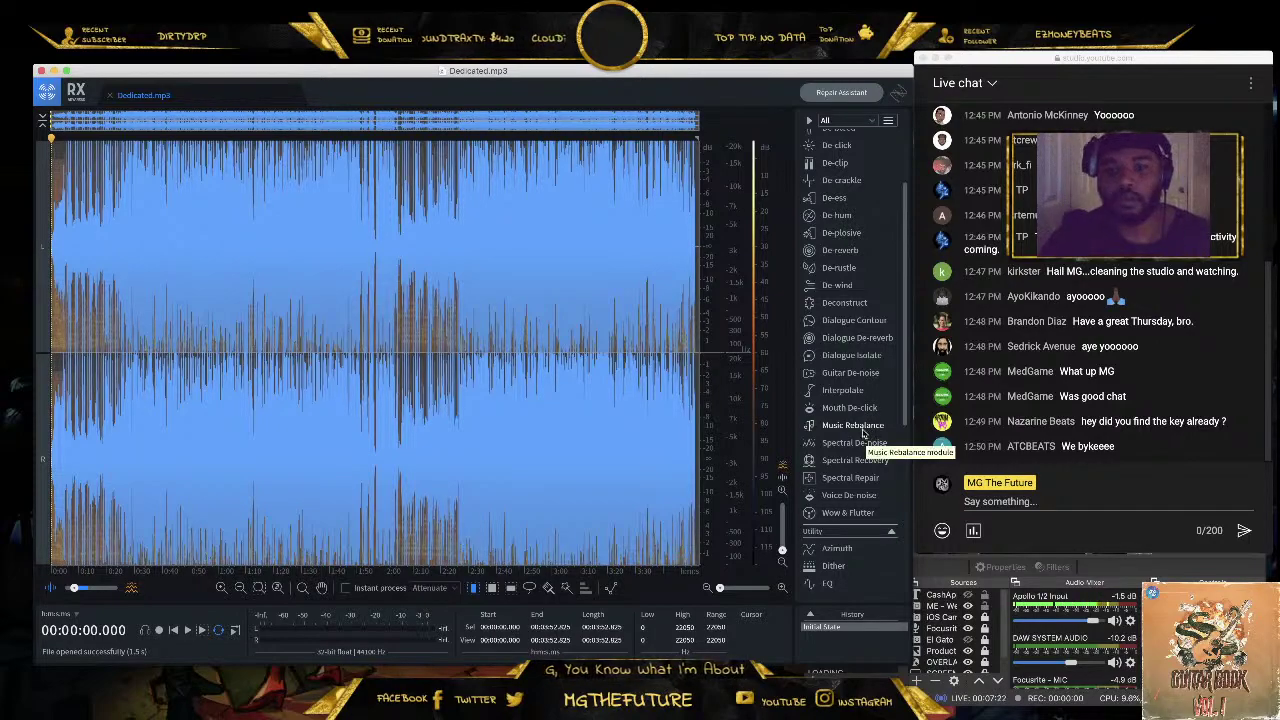
click(862, 432)
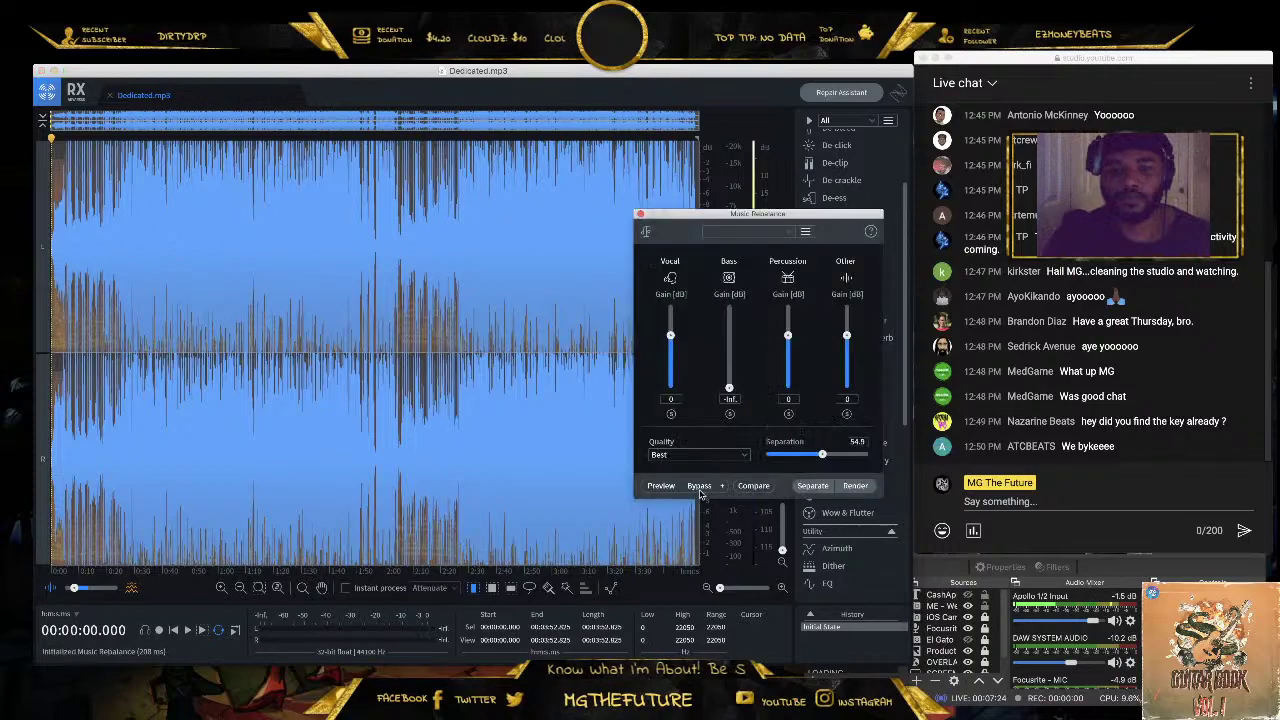
click(812, 485)
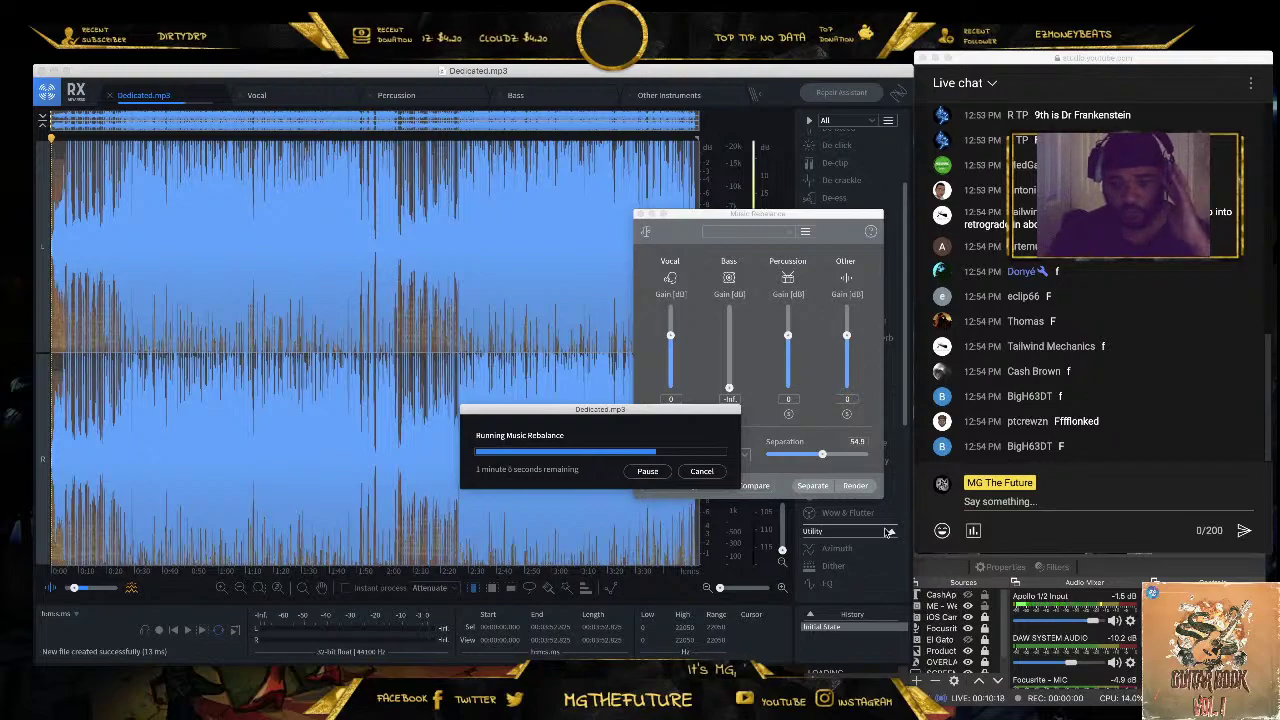
Switch to FL Studio and browse the Drums library to the Minty Drums 1100 Breaks folder within Drum Breaks
click(966, 710)
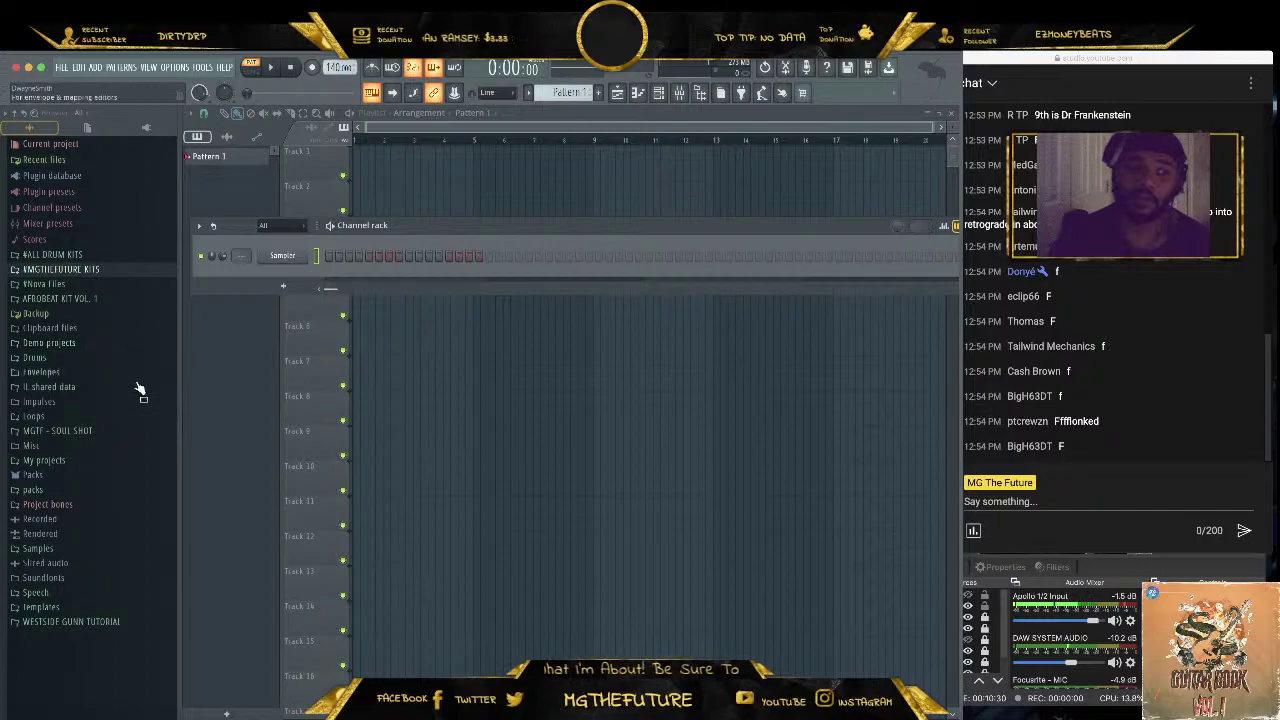
click(90, 357)
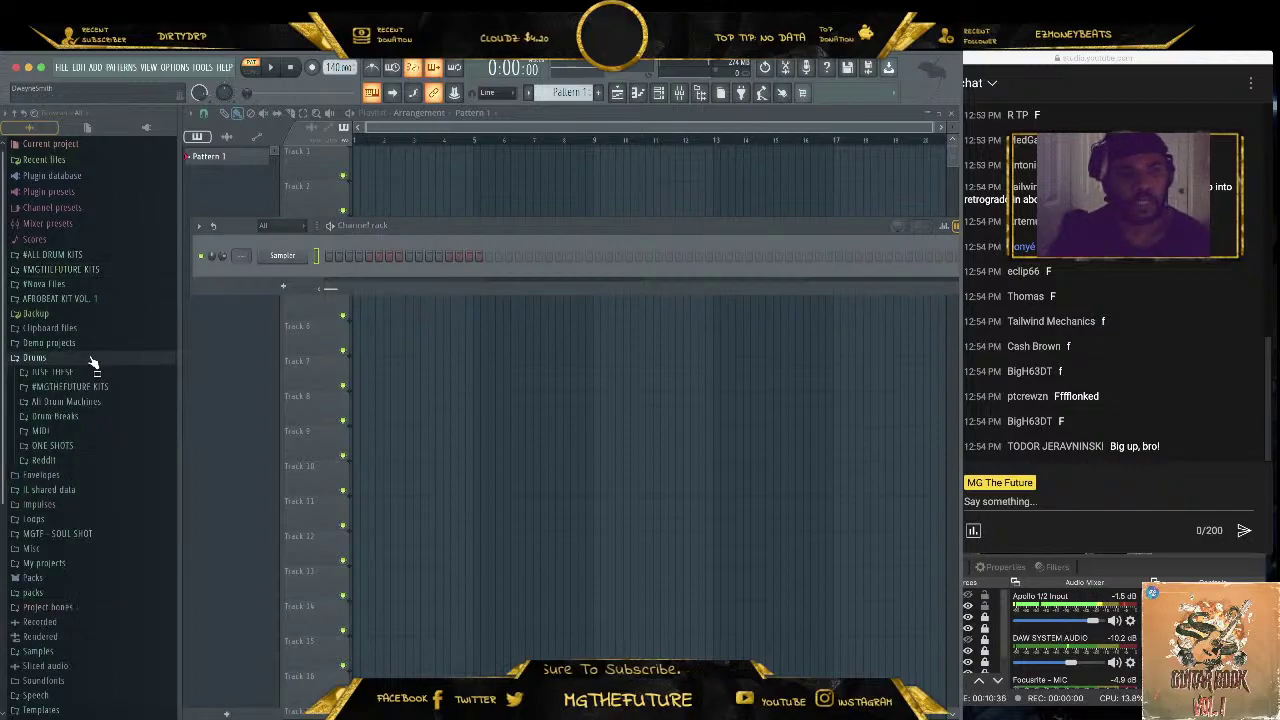
click(96, 416)
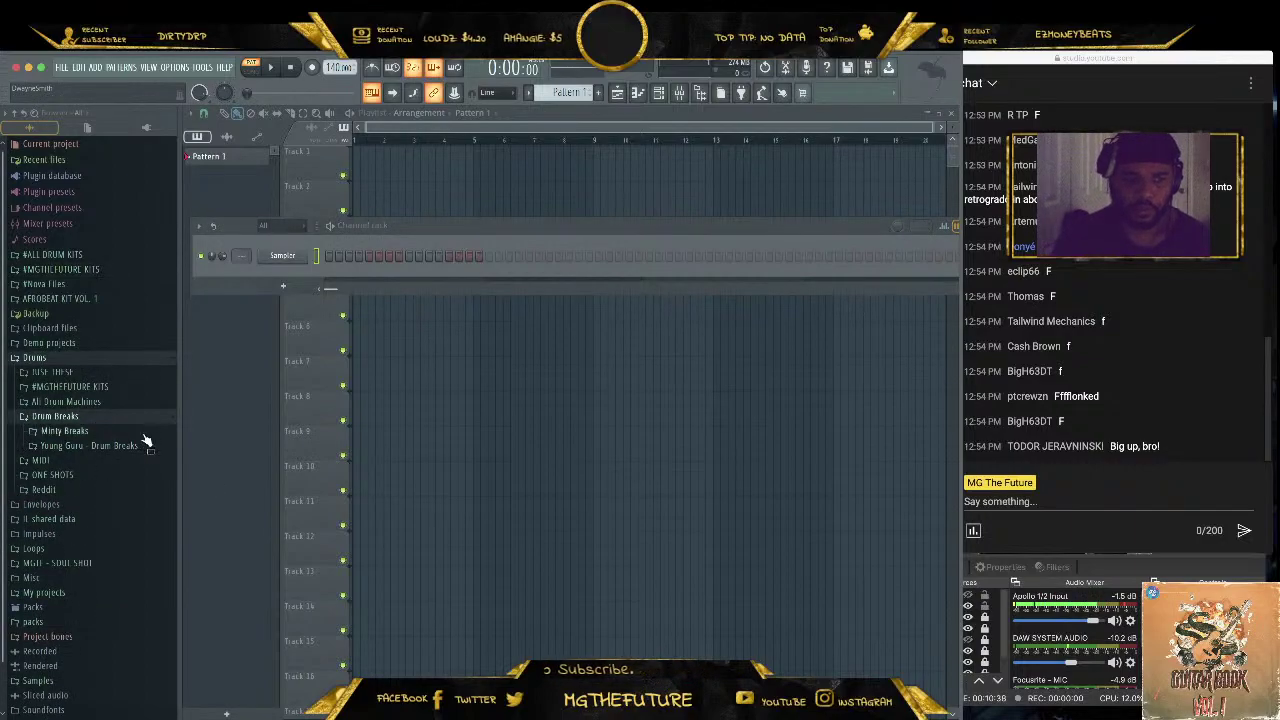
click(133, 432)
click(143, 466)
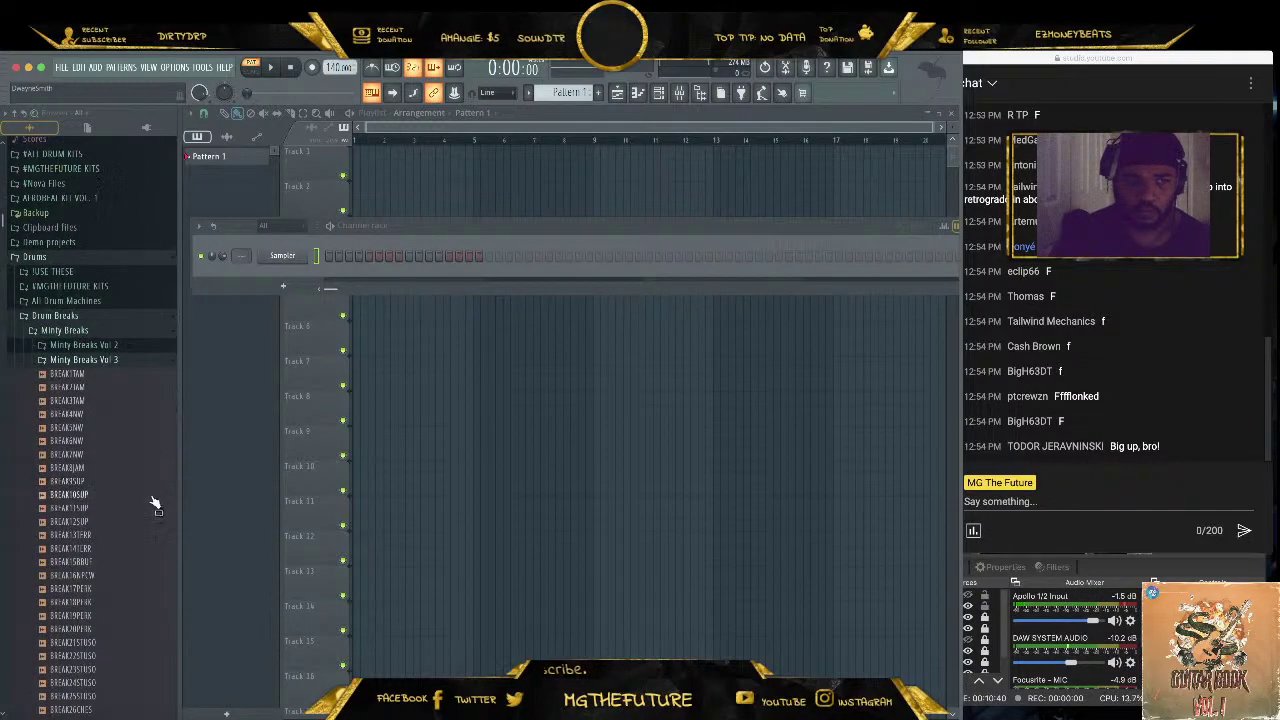
click(143, 374)
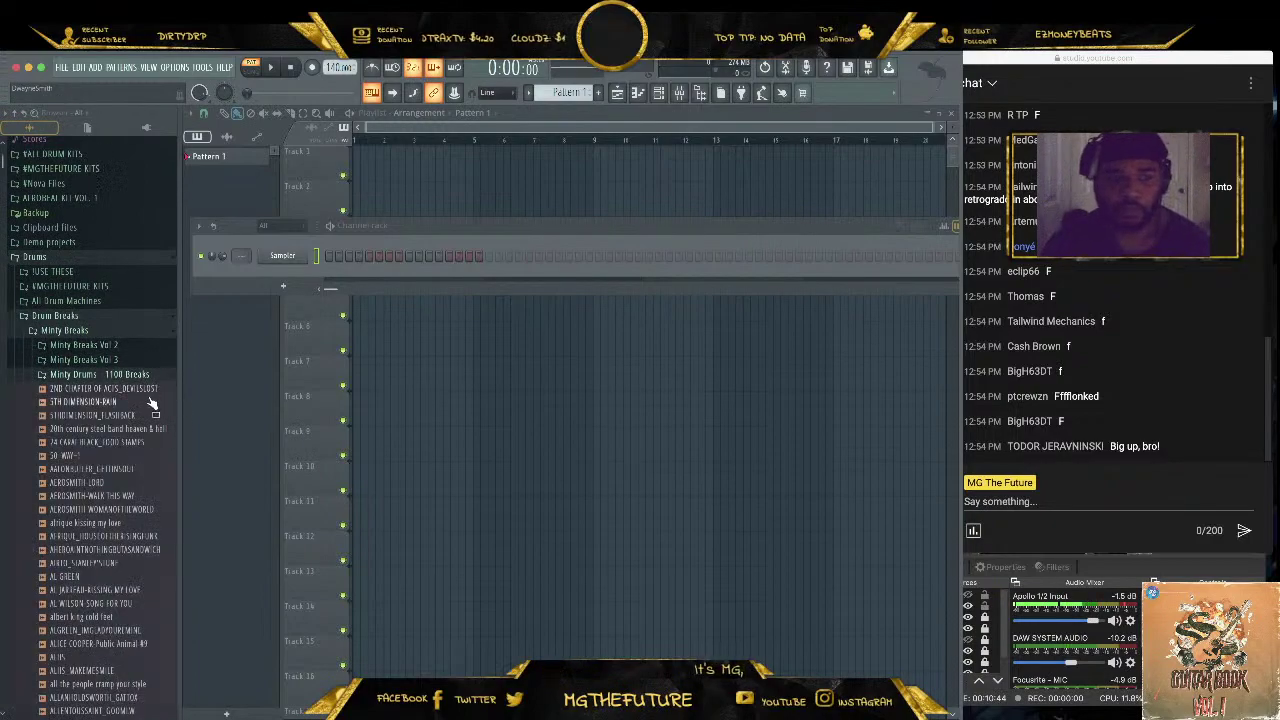
Audition drum breaks from the folder, including the APRIL ORCHESTRA, BRICK_DAZZ(EDIT), charlie daniels_noplace and CHICAGO_SKINNYBOY samples
scroll(150, 430, down, 10)
click(120, 476)
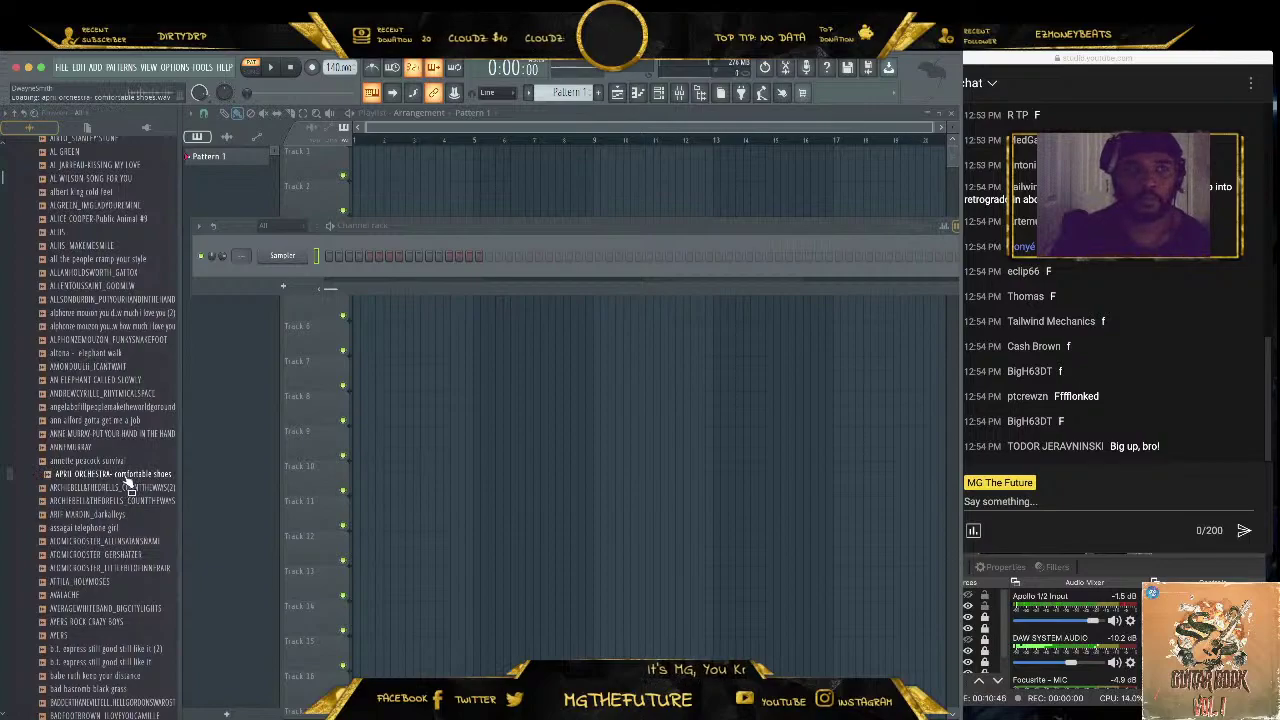
scroll(130, 490, down, 15)
click(126, 457)
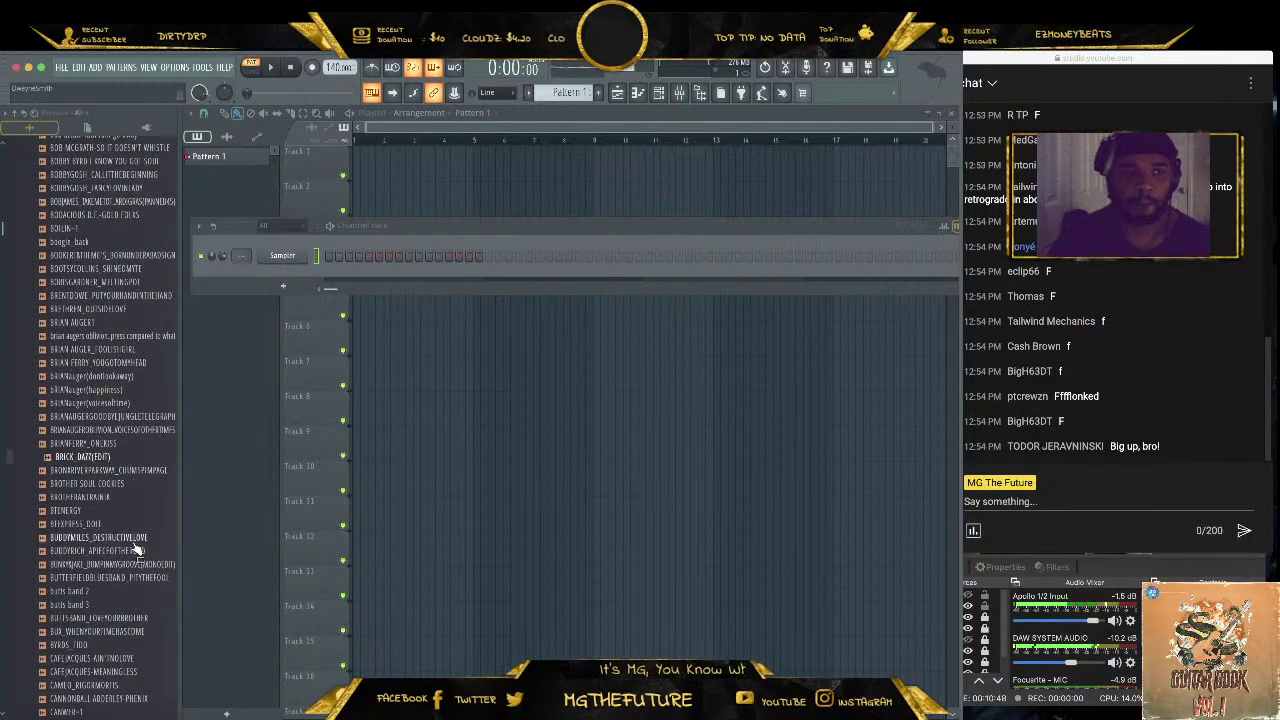
scroll(140, 515, down, 10)
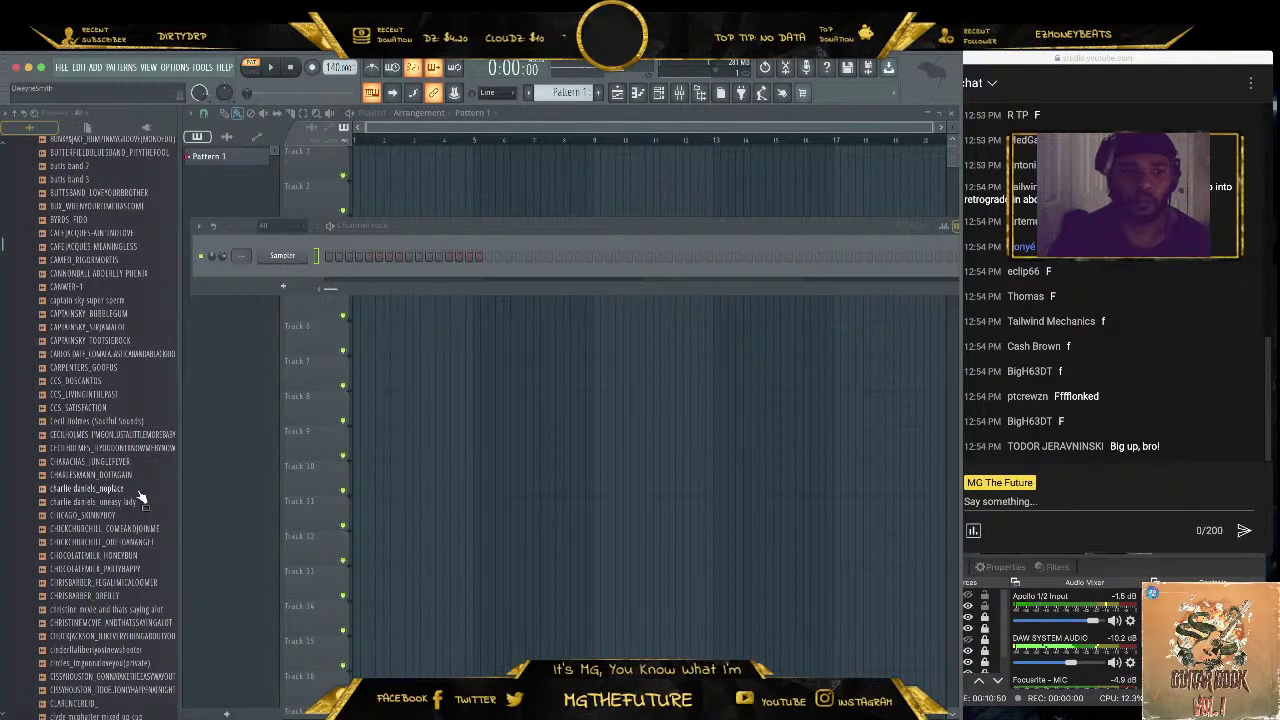
click(139, 492)
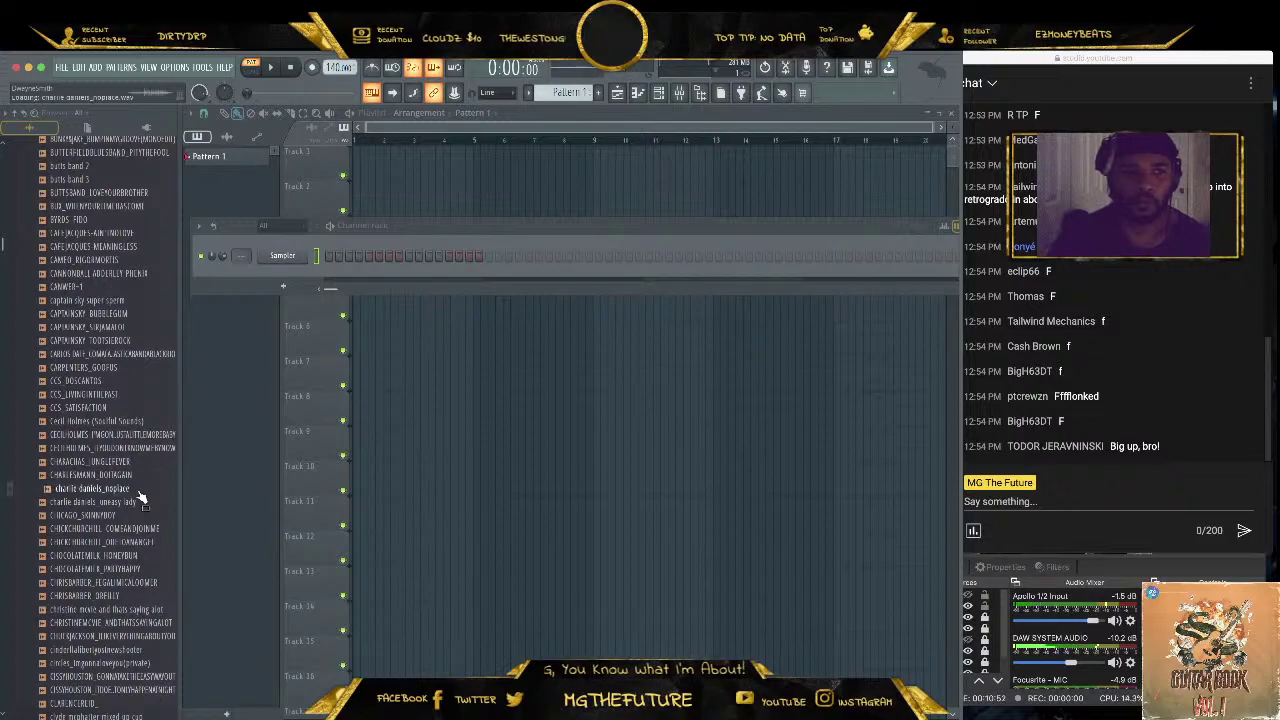
click(142, 515)
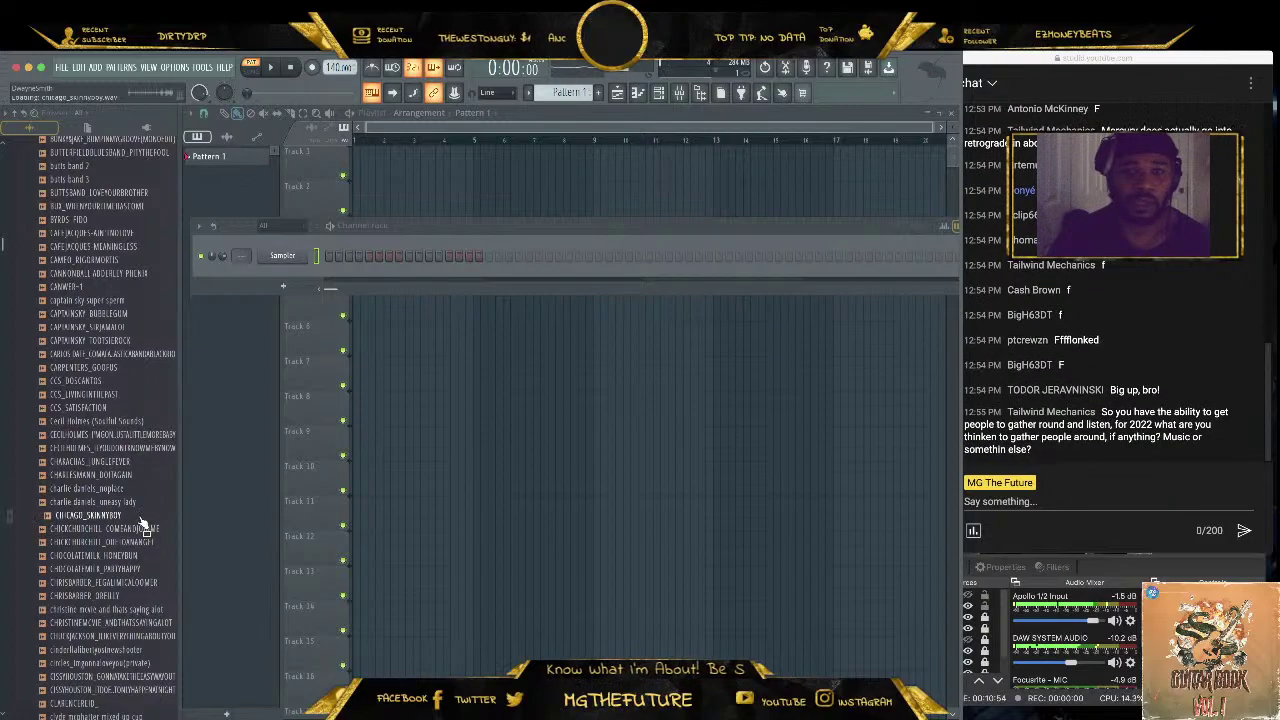
Preview the CHRISTINEMCVIE_ANDTHATSSAYINGALOT break and open it in the audio editor
scroll(142, 522, down, 4)
click(136, 512)
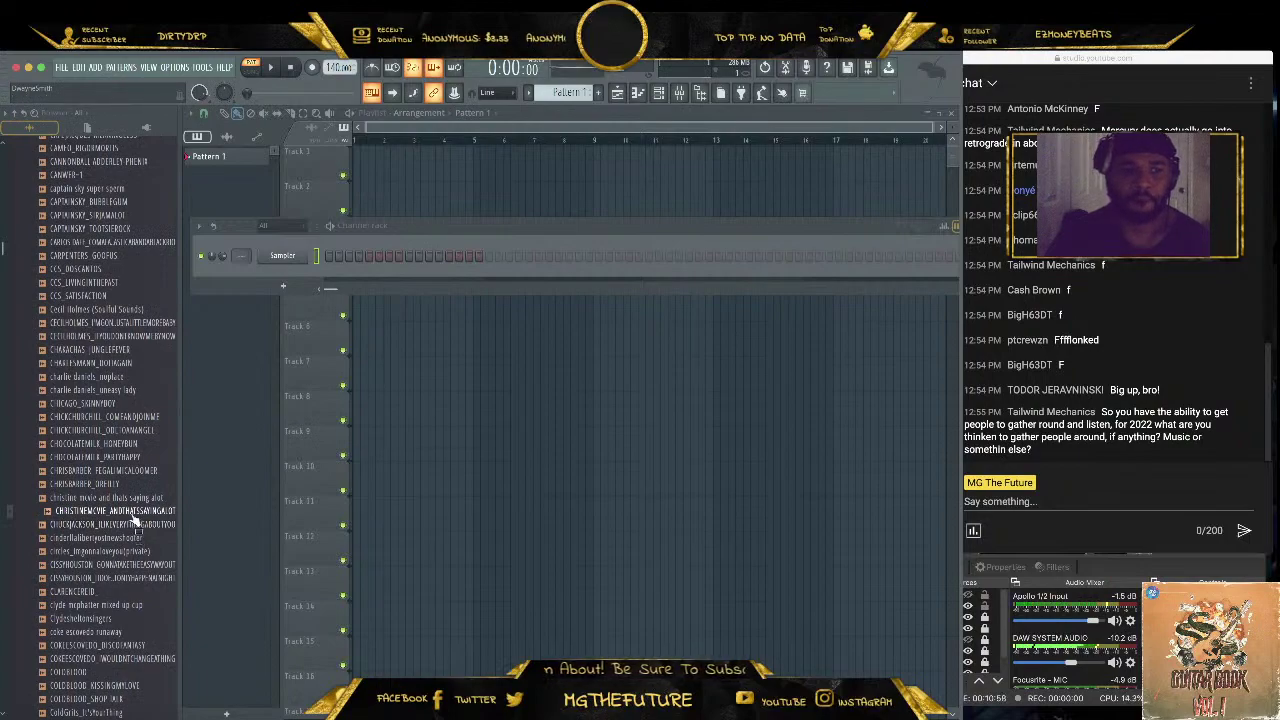
right_click(134, 516)
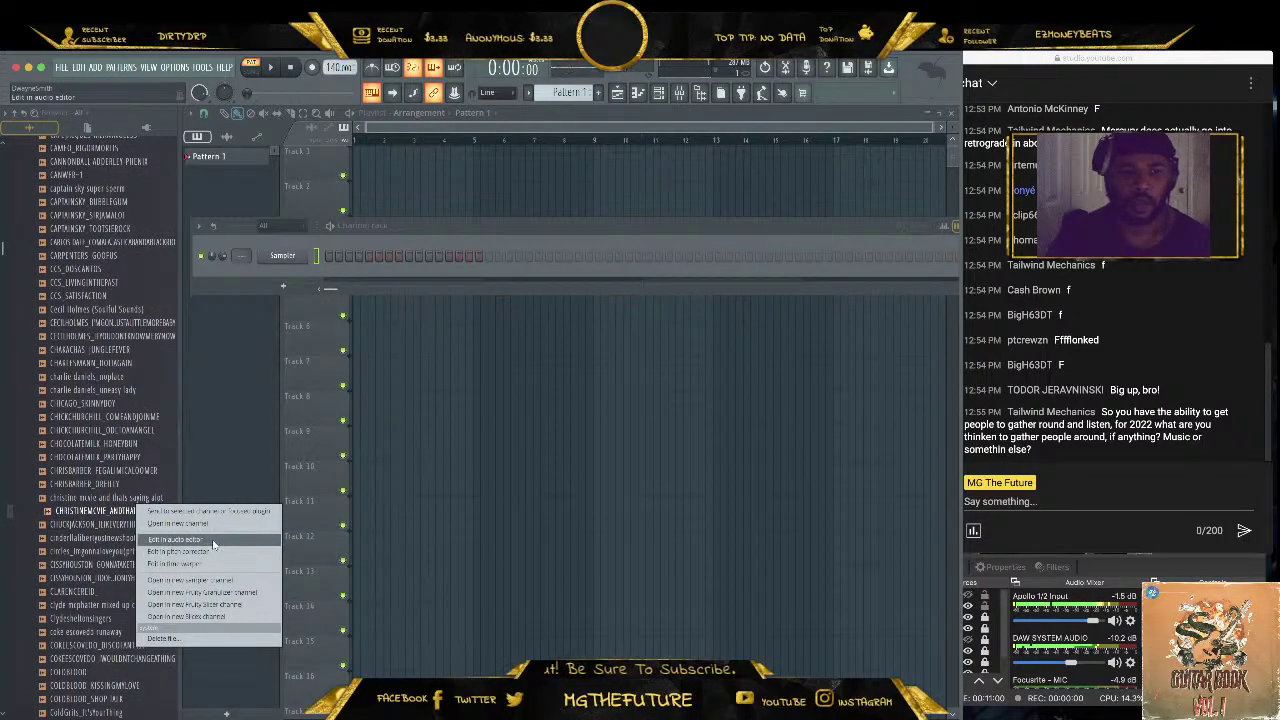
click(213, 542)
drag(431, 182, 611, 235)
Select a loop of about 3 seconds within the break, play it looped and check its end point against the next hit
click(449, 254)
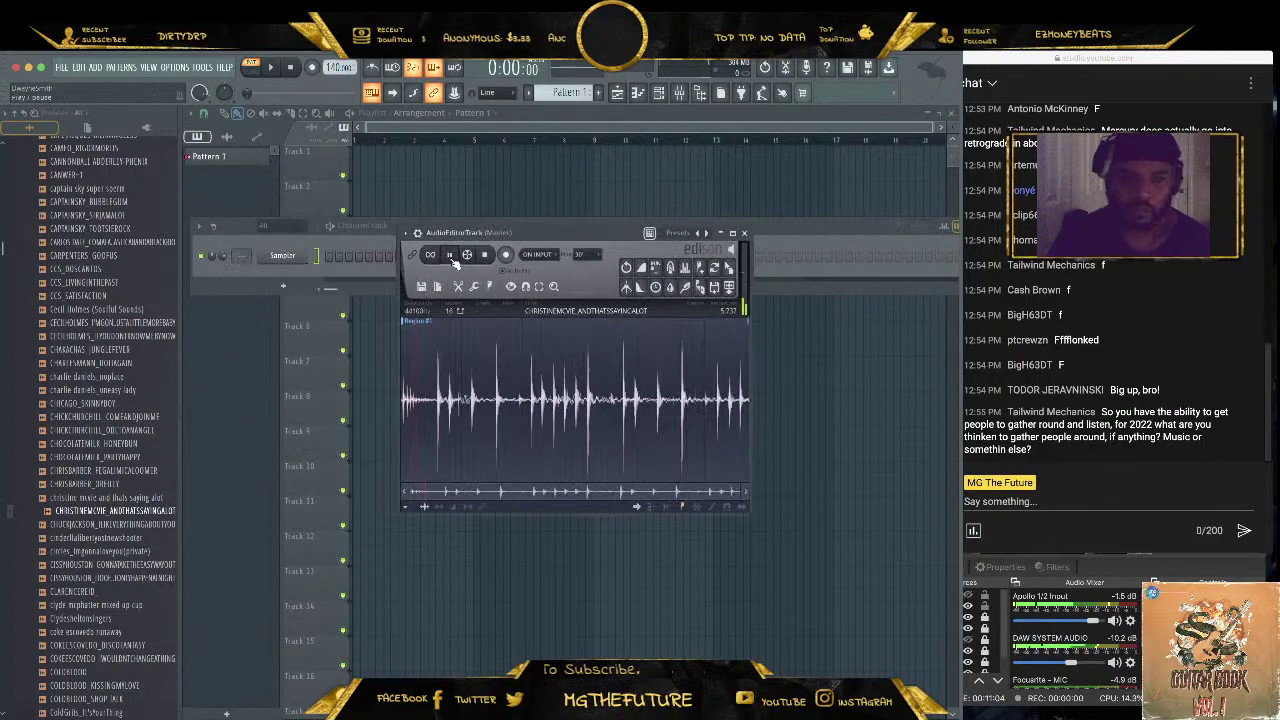
click(449, 254)
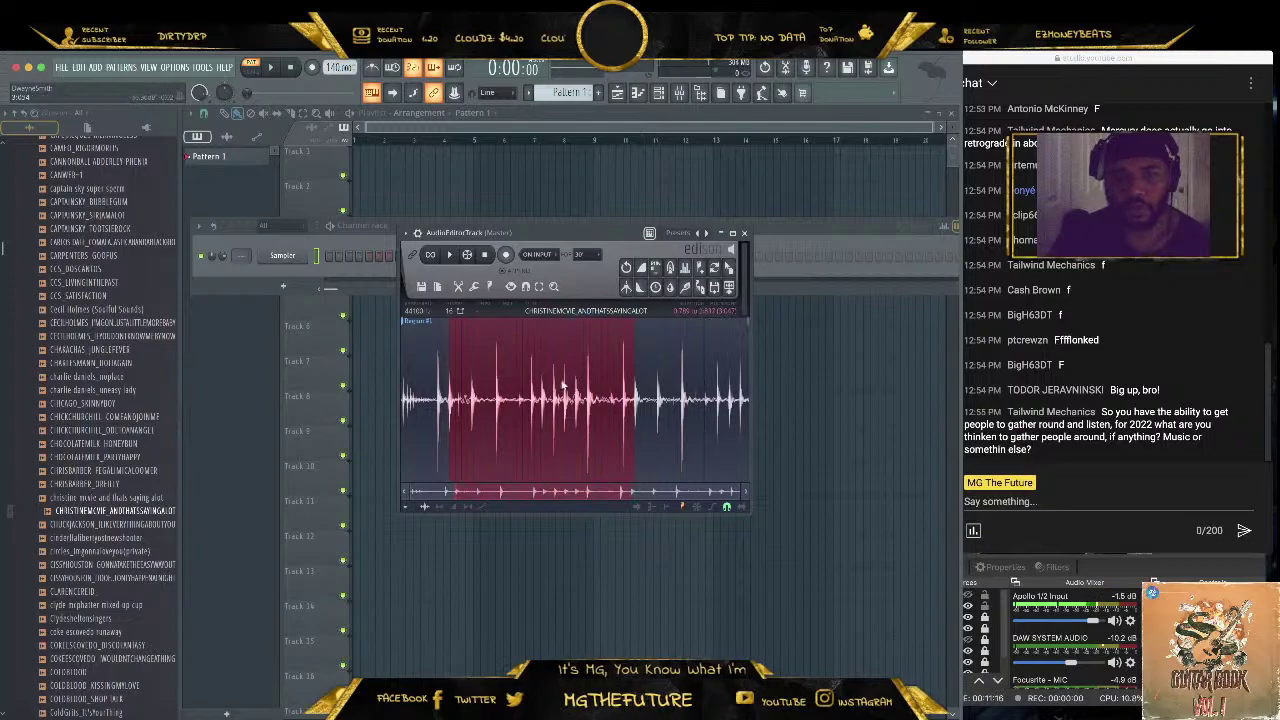
click(449, 254)
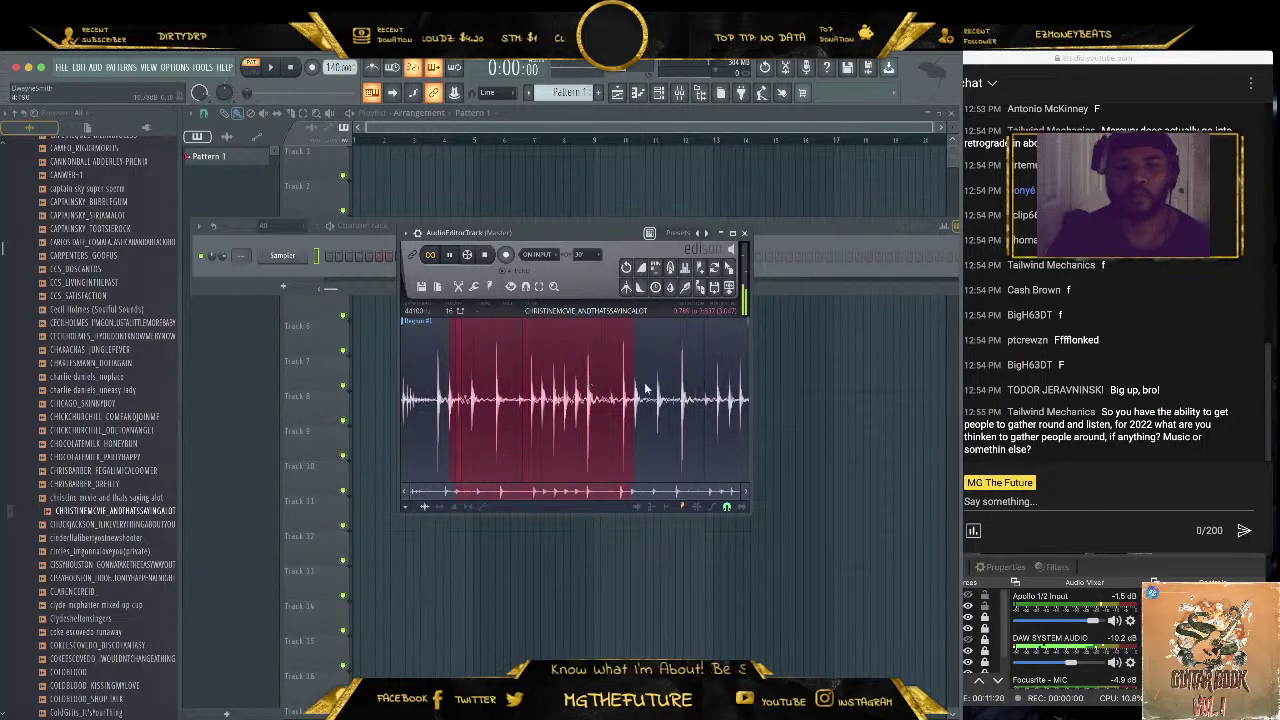
scroll(635, 378, up, 3)
scroll(528, 375, up, 2)
click(486, 256)
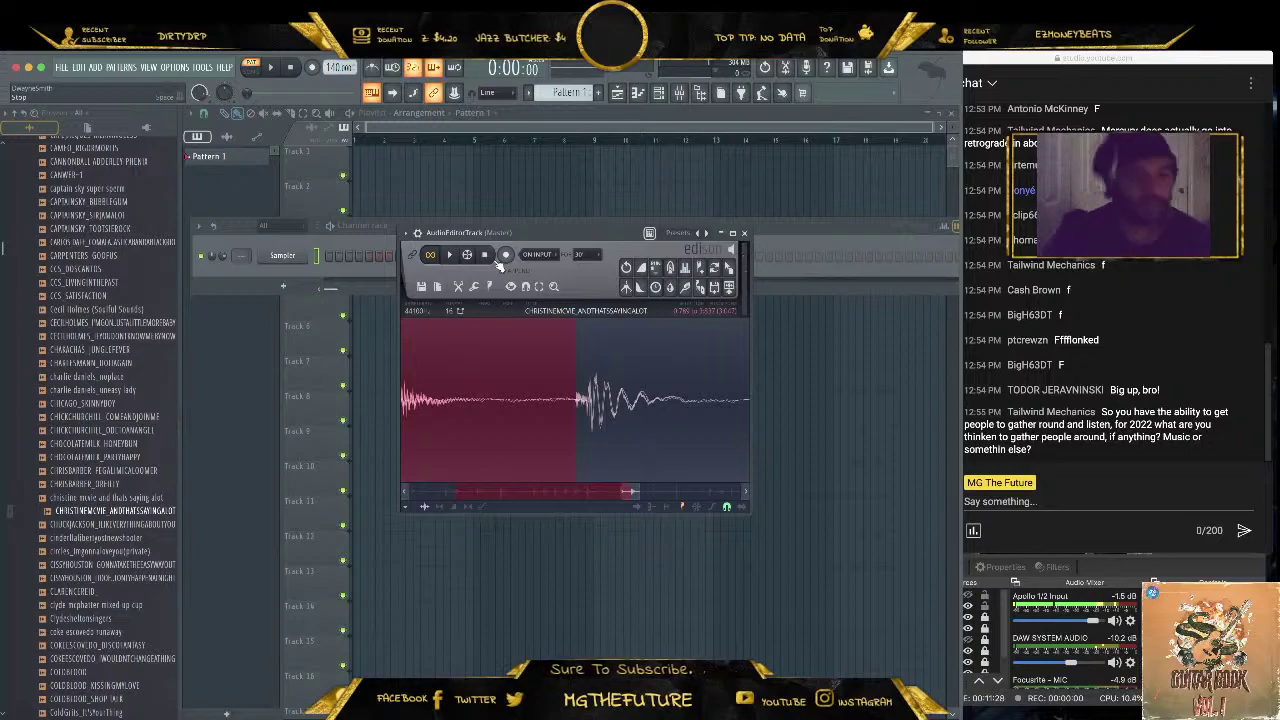
scroll(517, 345, down, 5)
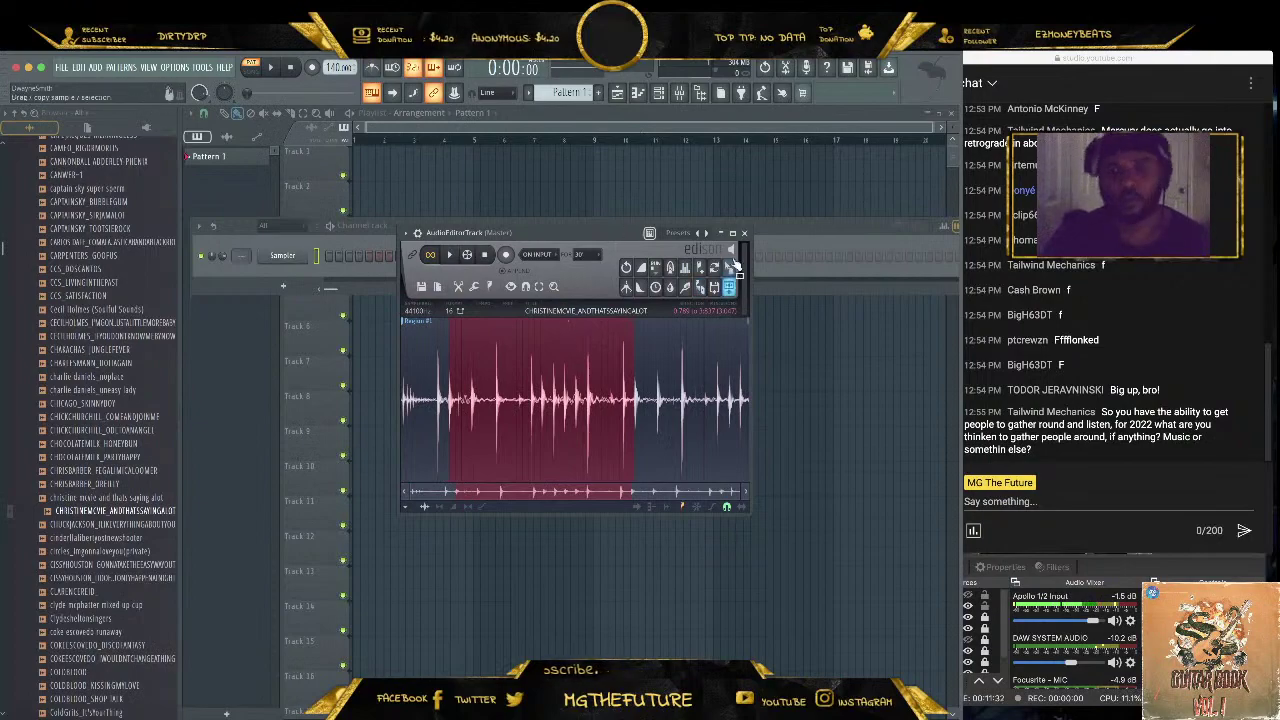
Place the selected loop at the start of playlist Track 1, set the project tempo to 158 BPM and play it back
drag(730, 268, 377, 152)
drag(932, 130, 500, 131)
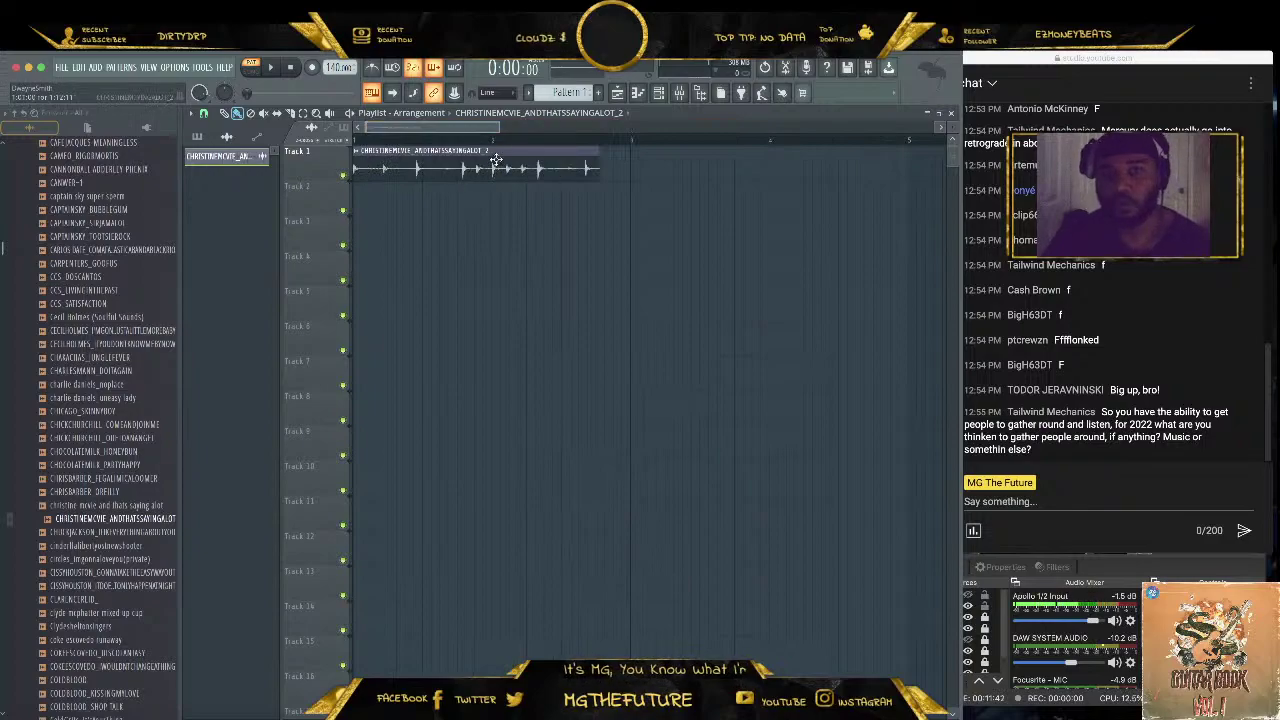
drag(338, 67, 338, 45)
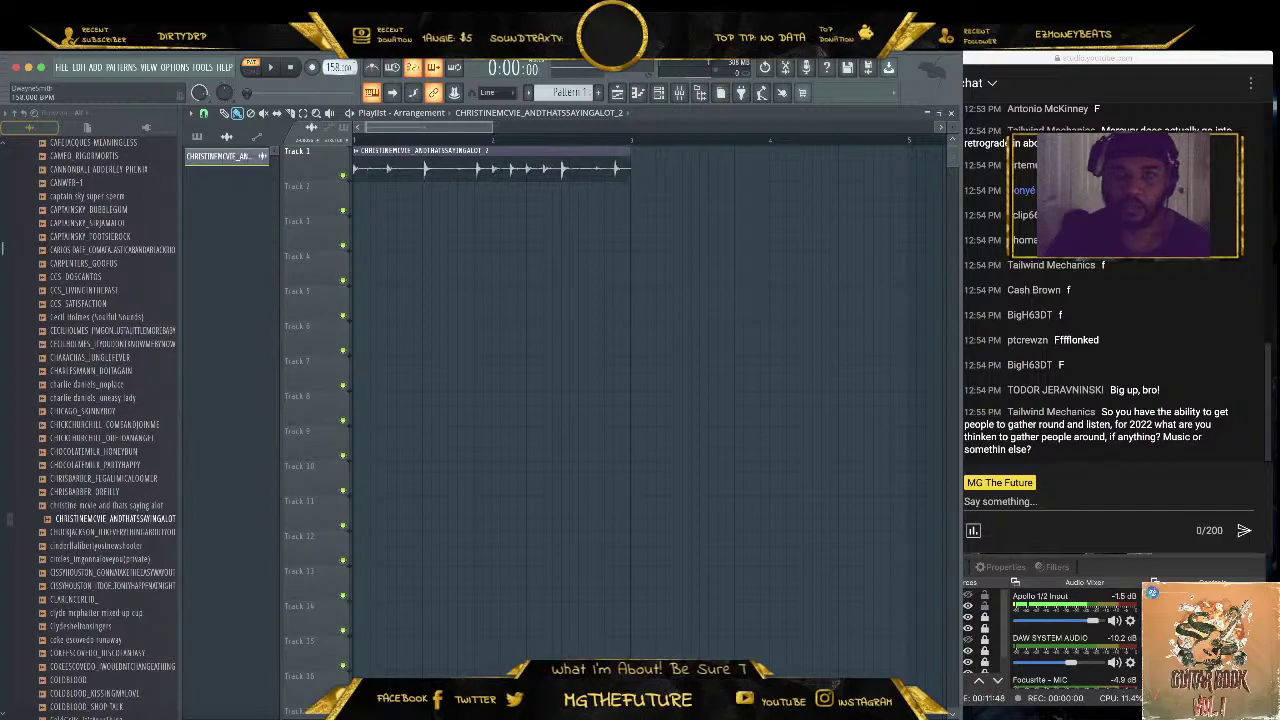
key(space)
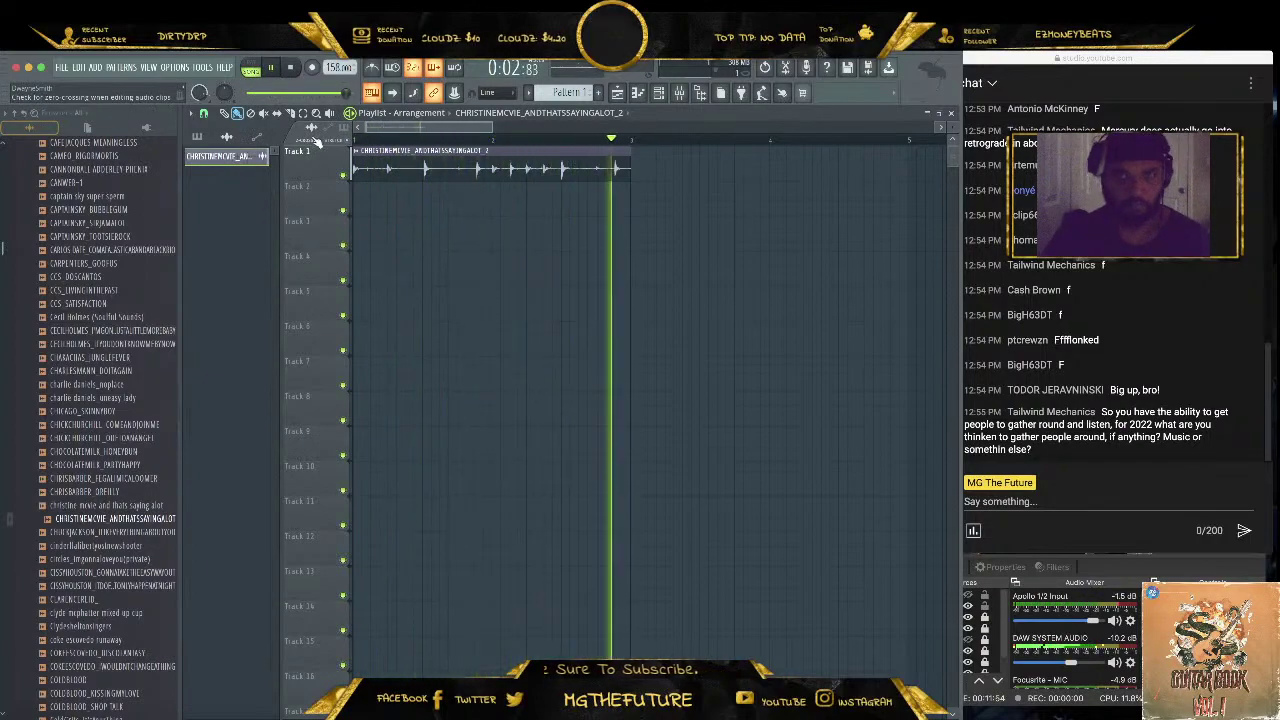
drag(460, 127, 820, 127)
key(space)
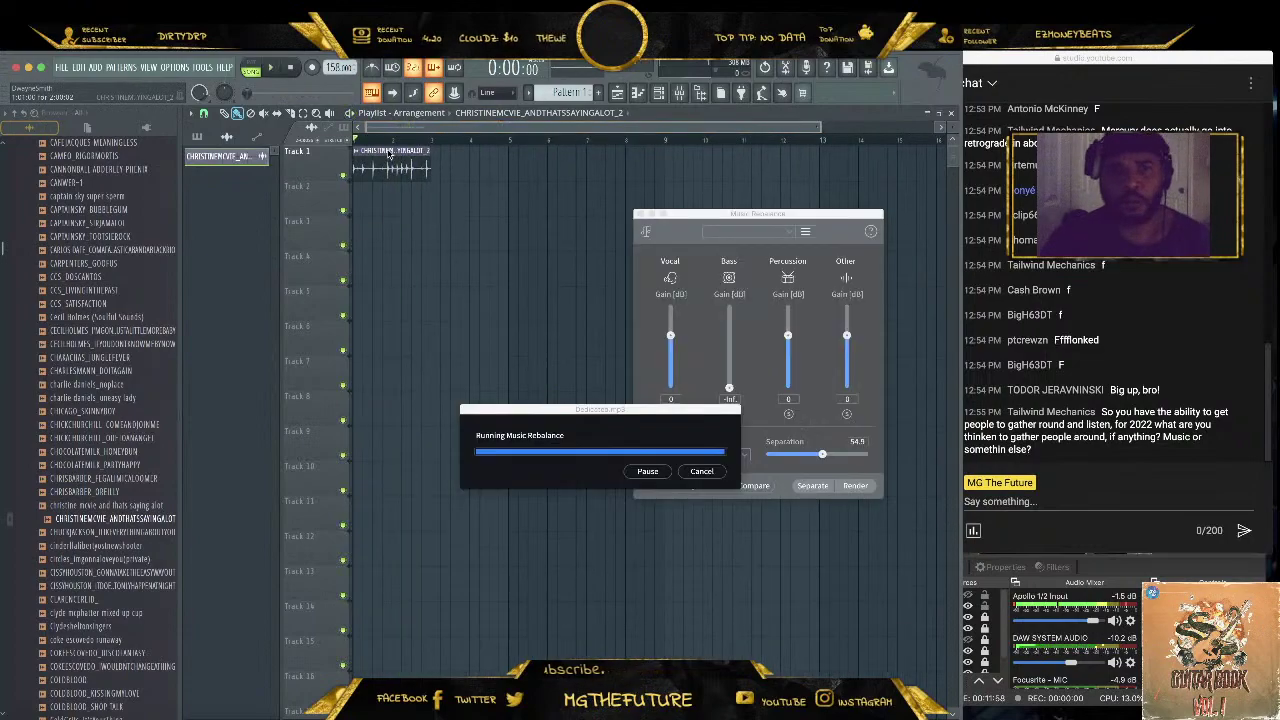
Duplicate the loop on Track 1 into four consecutive copies filling eight bars, and clear the selection
key(ctrl+b)
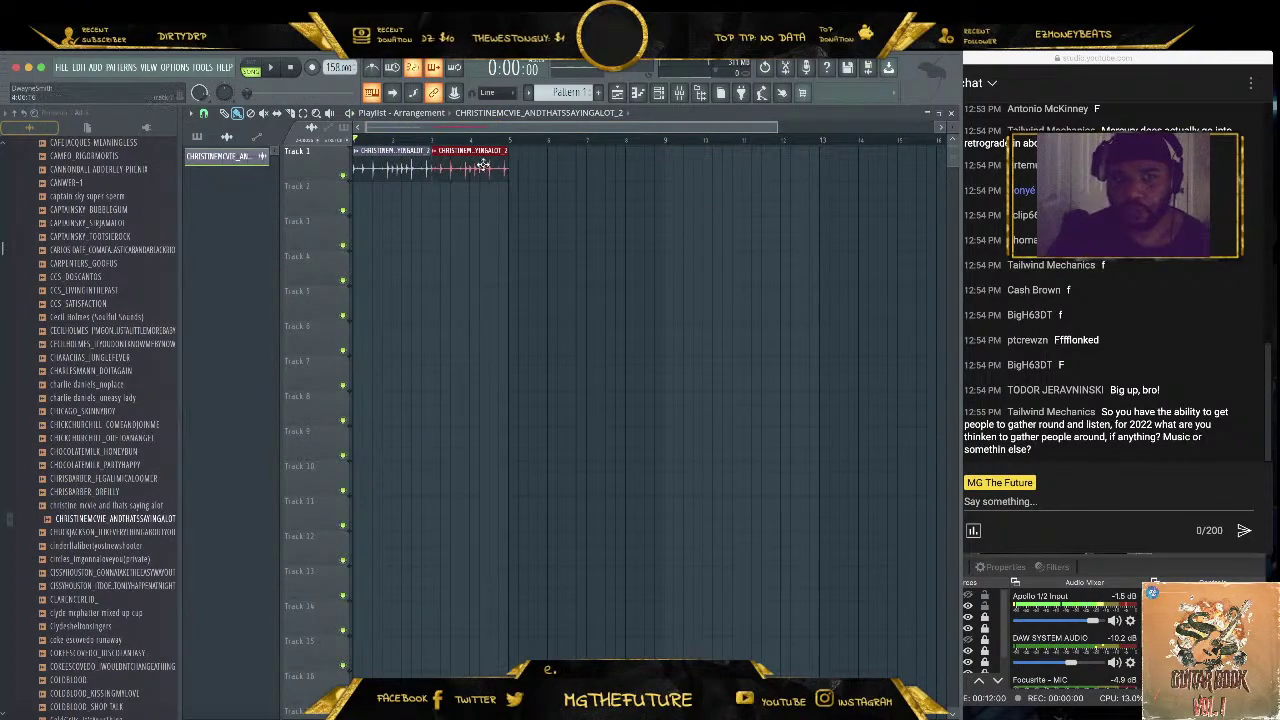
drag(783, 129, 650, 128)
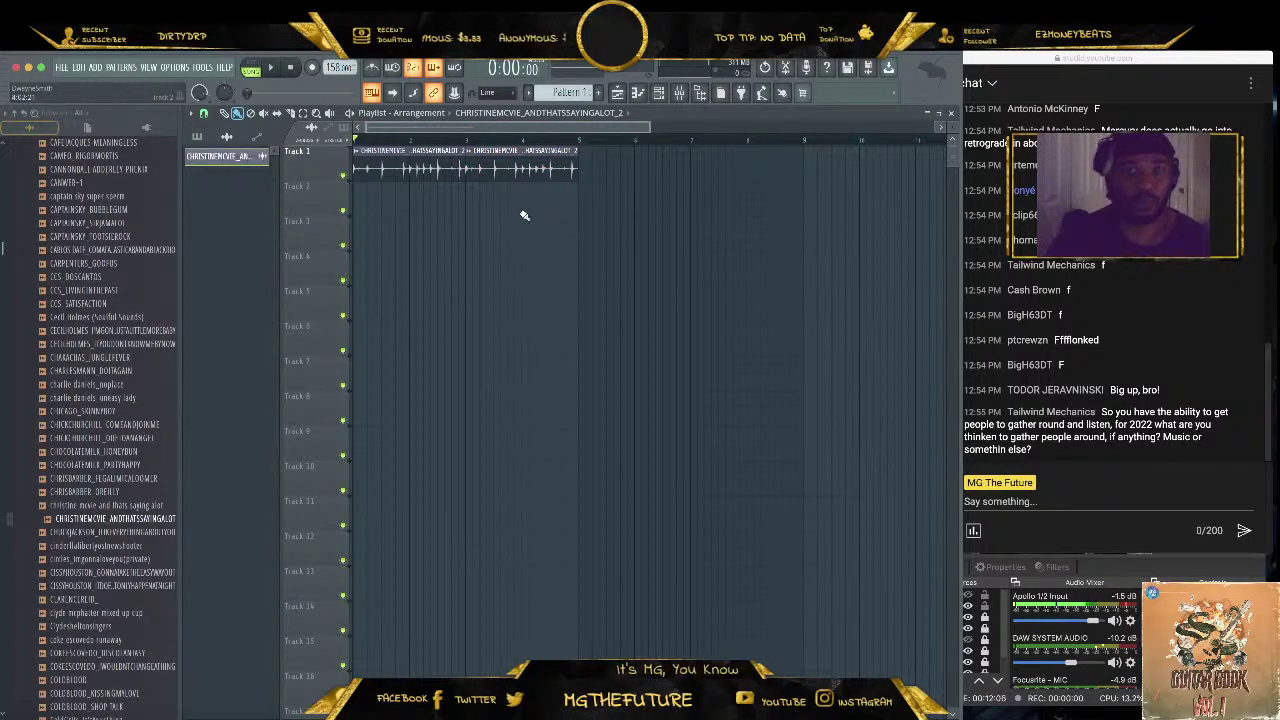
key(ctrl+a)
key(ctrl+b)
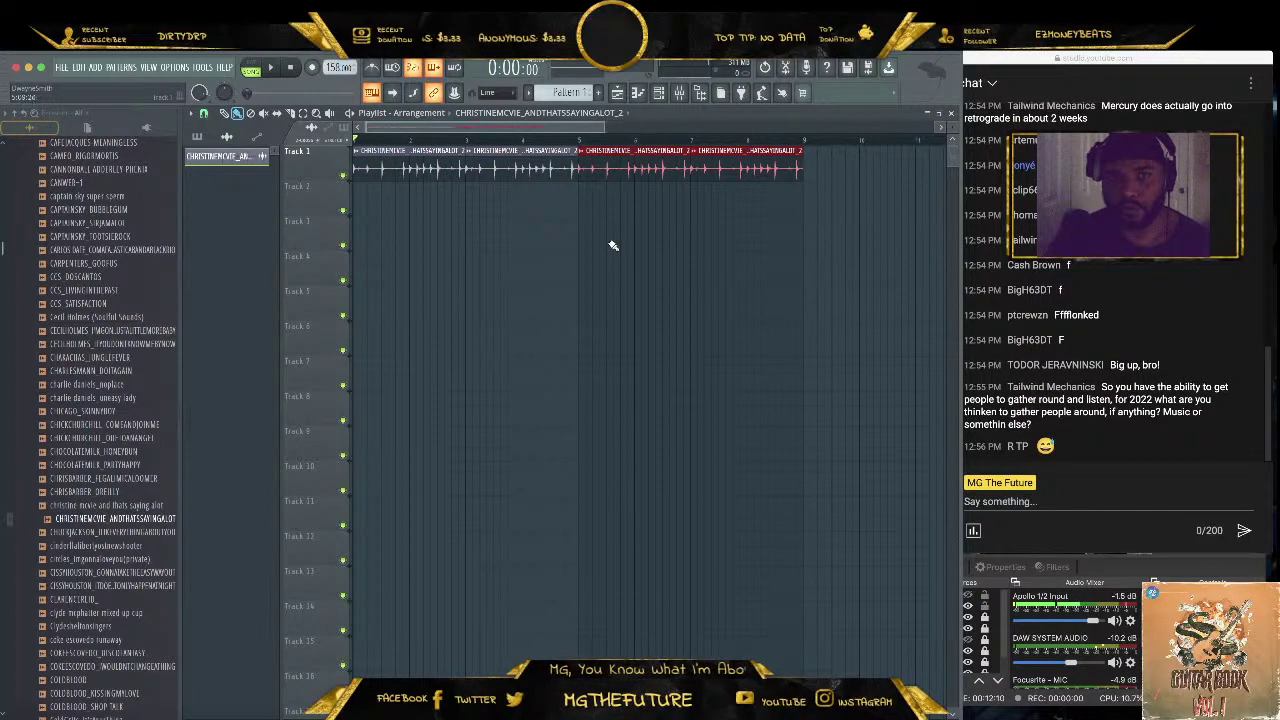
key(ctrl+d)
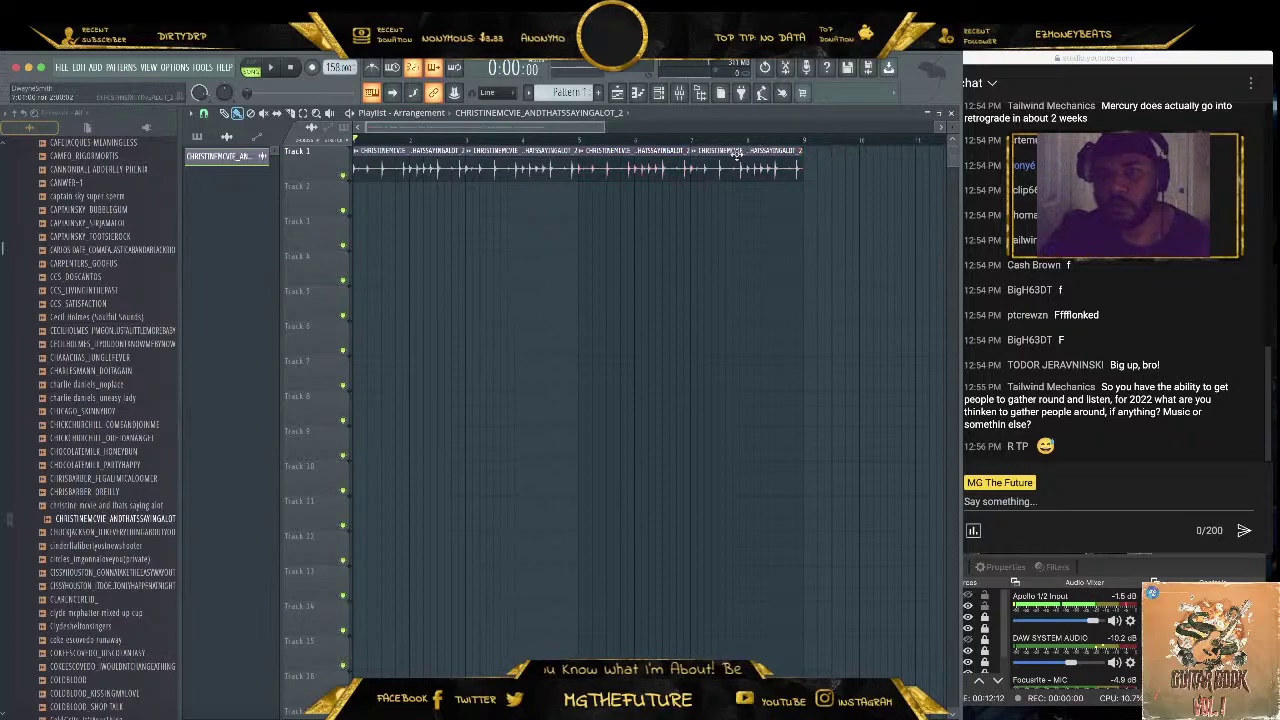
Try chopping the fourth loop on Track 1 with a Breakdown pattern preset and play the result from just before bar 7
click(697, 156)
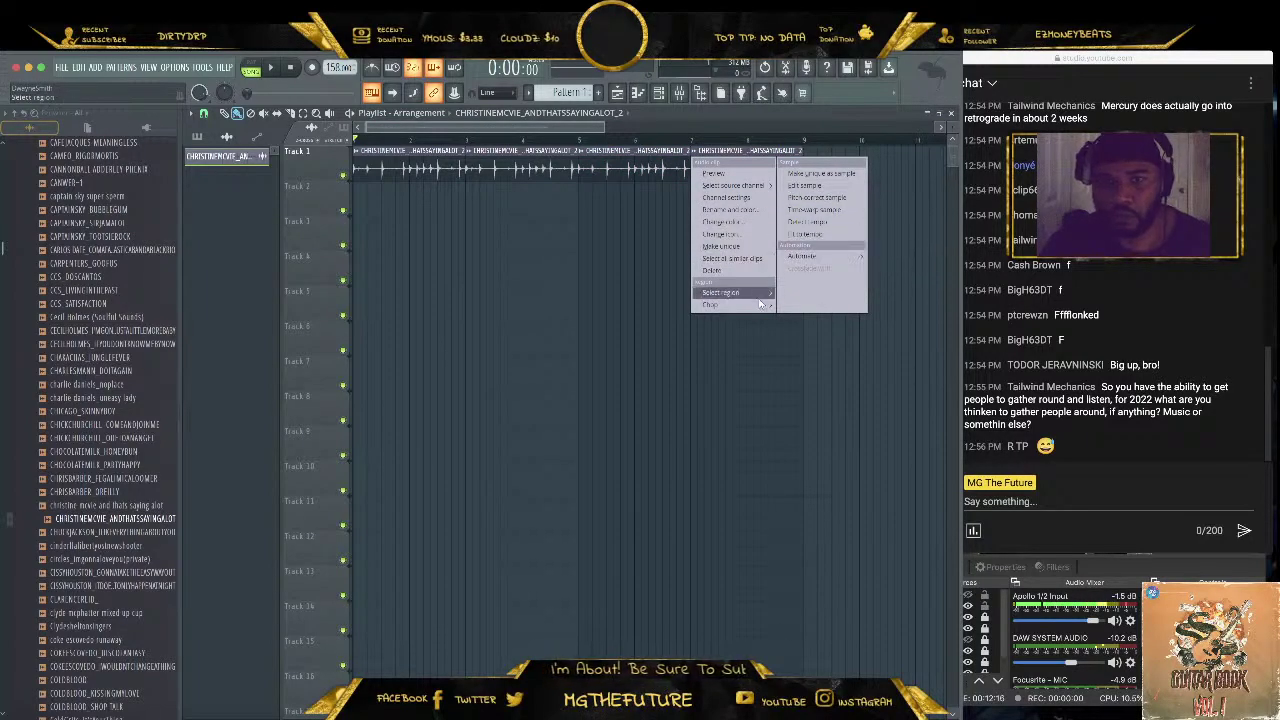
mouse_move(740, 304)
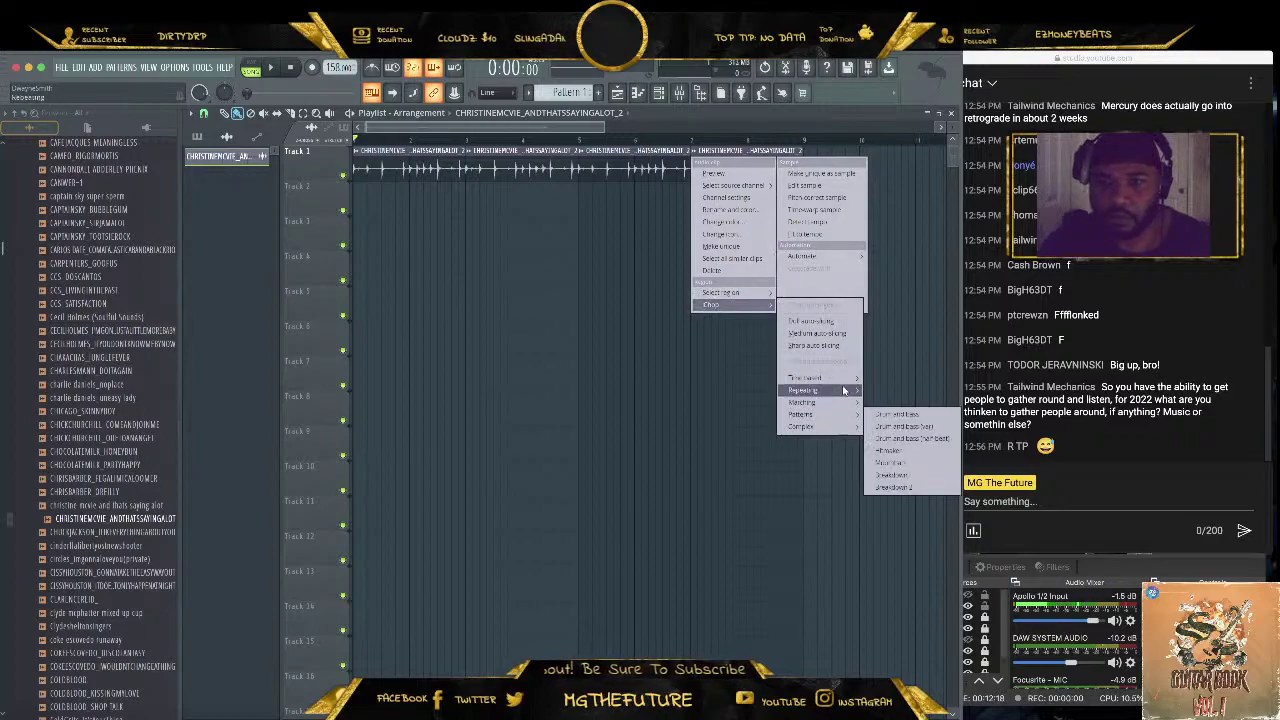
mouse_move(851, 427)
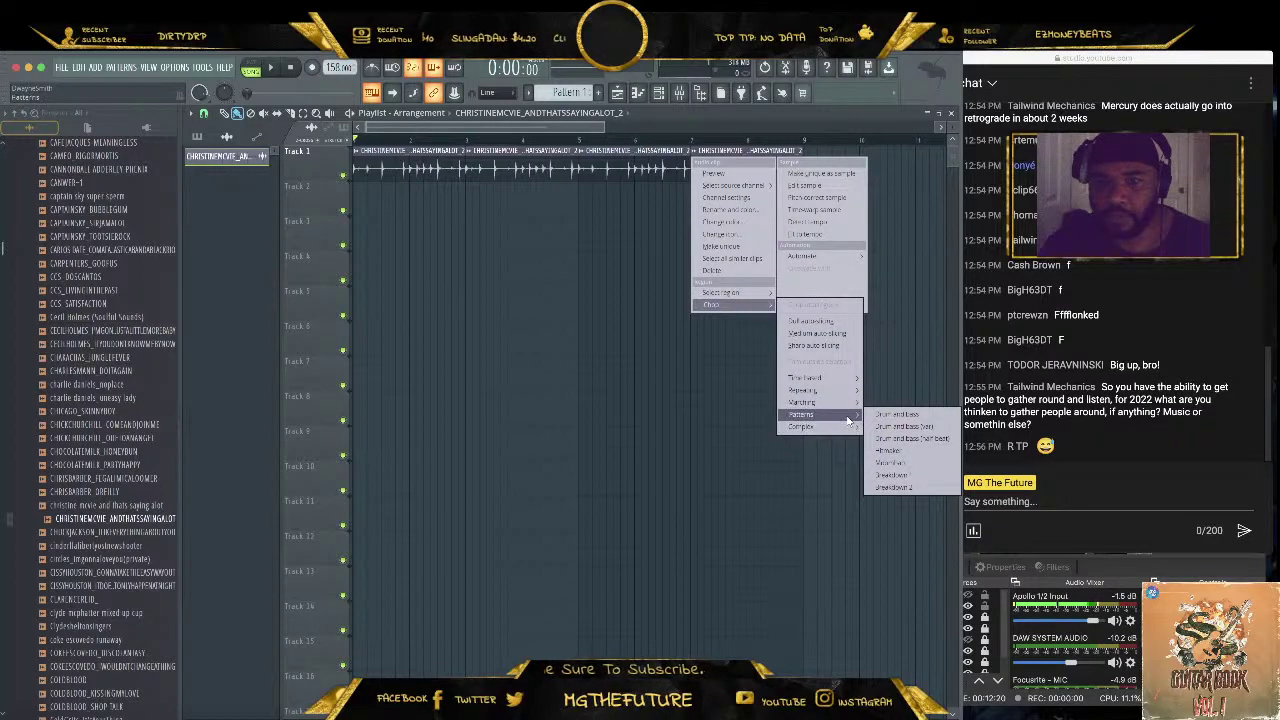
click(906, 481)
key(space)
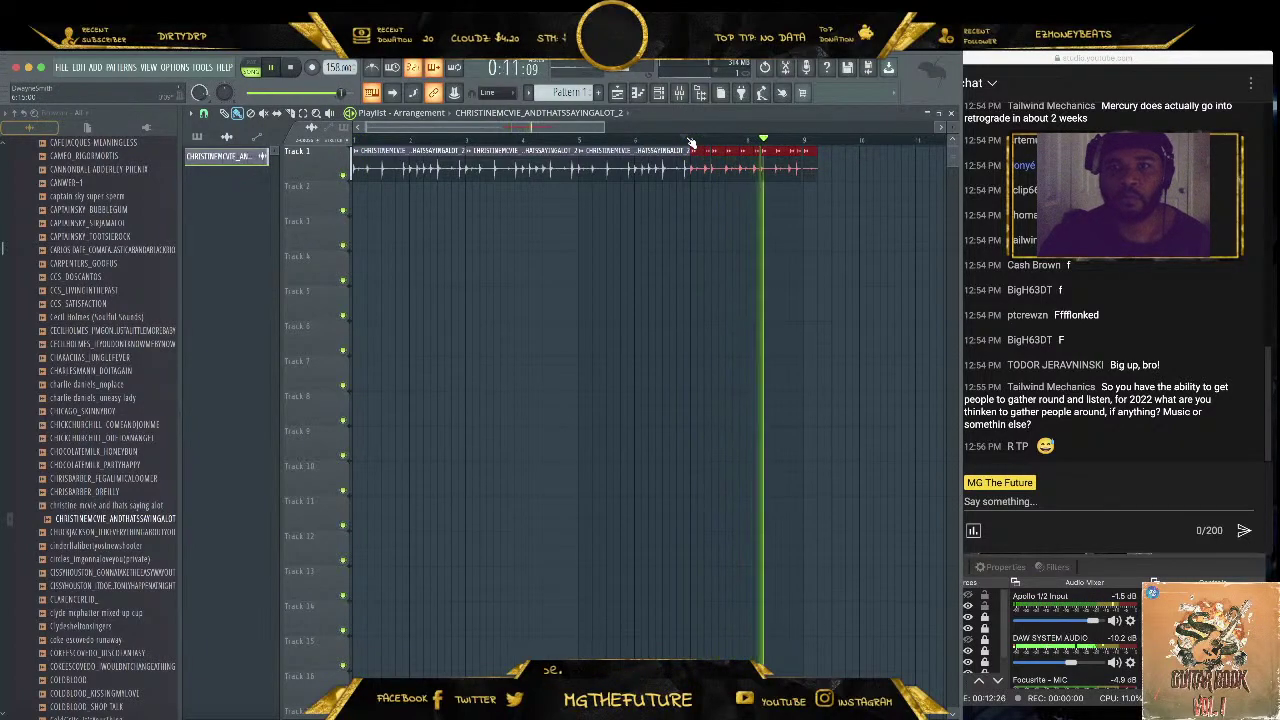
click(684, 140)
key(space)
Erase the earlier chopped slices from bar 7, fill the gap with a loop copy trimmed to meet the remaining slices, and play it
drag(690, 178, 775, 184)
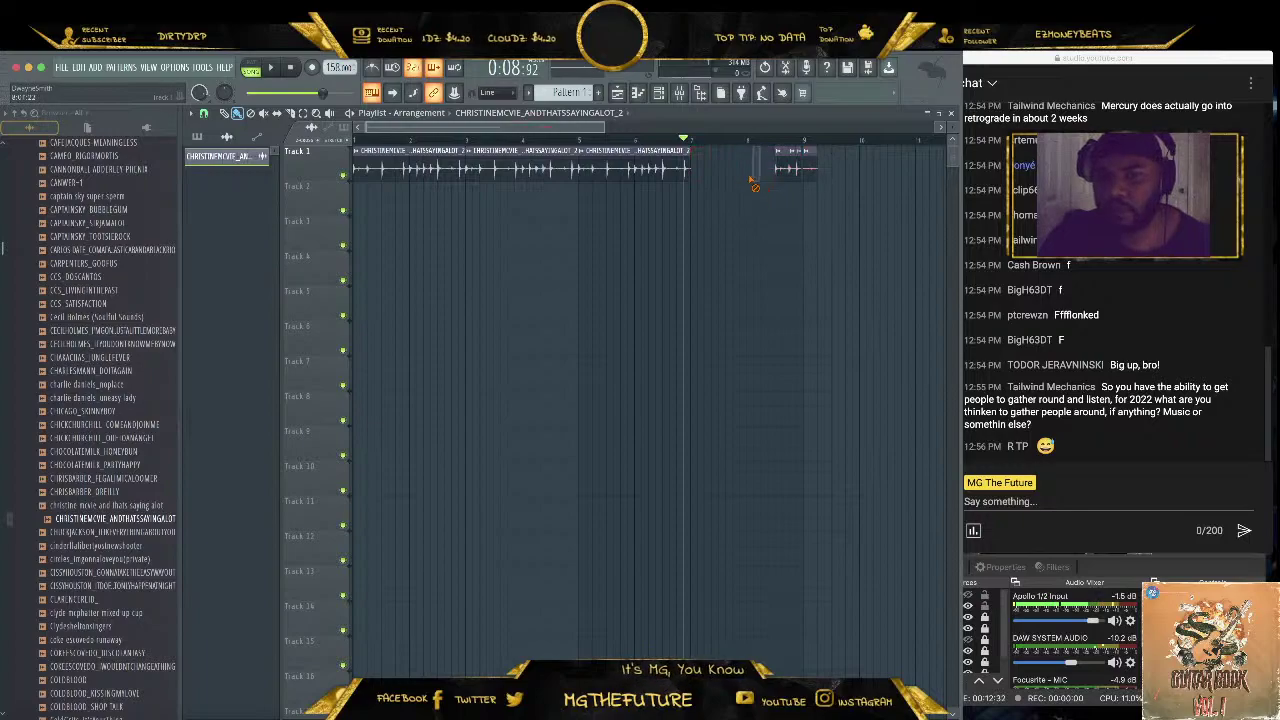
click(692, 198)
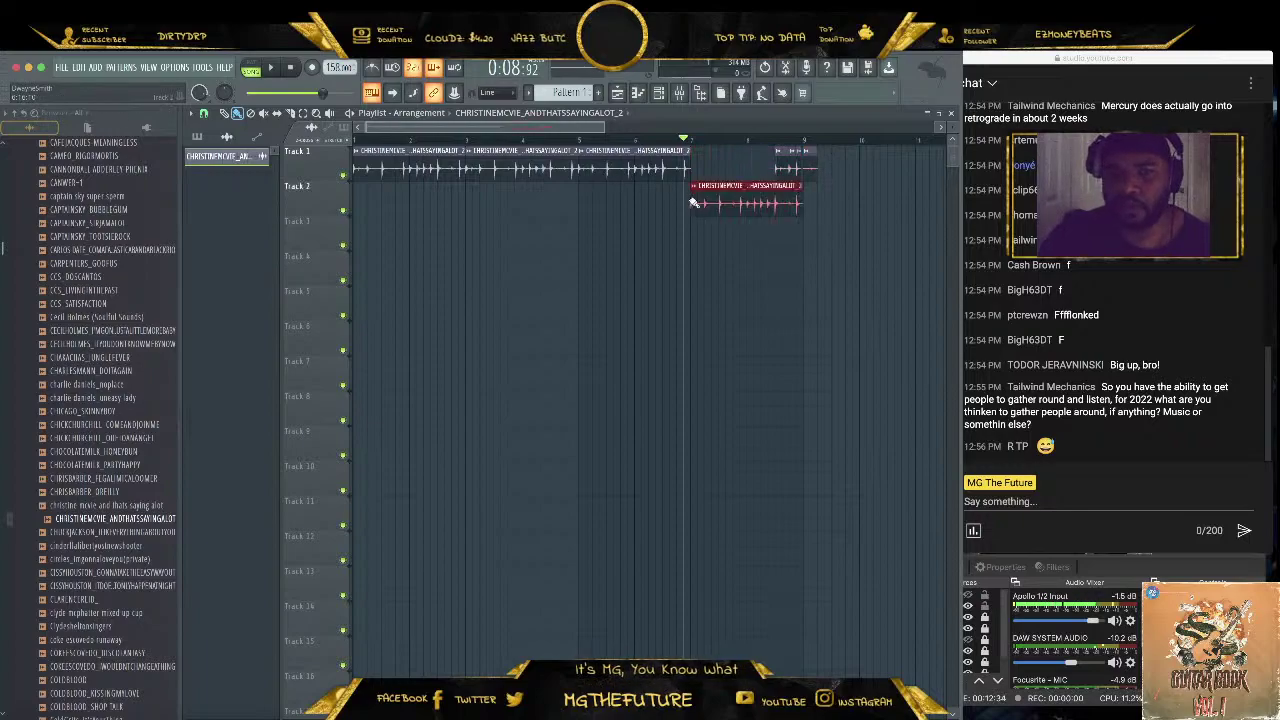
key(p)
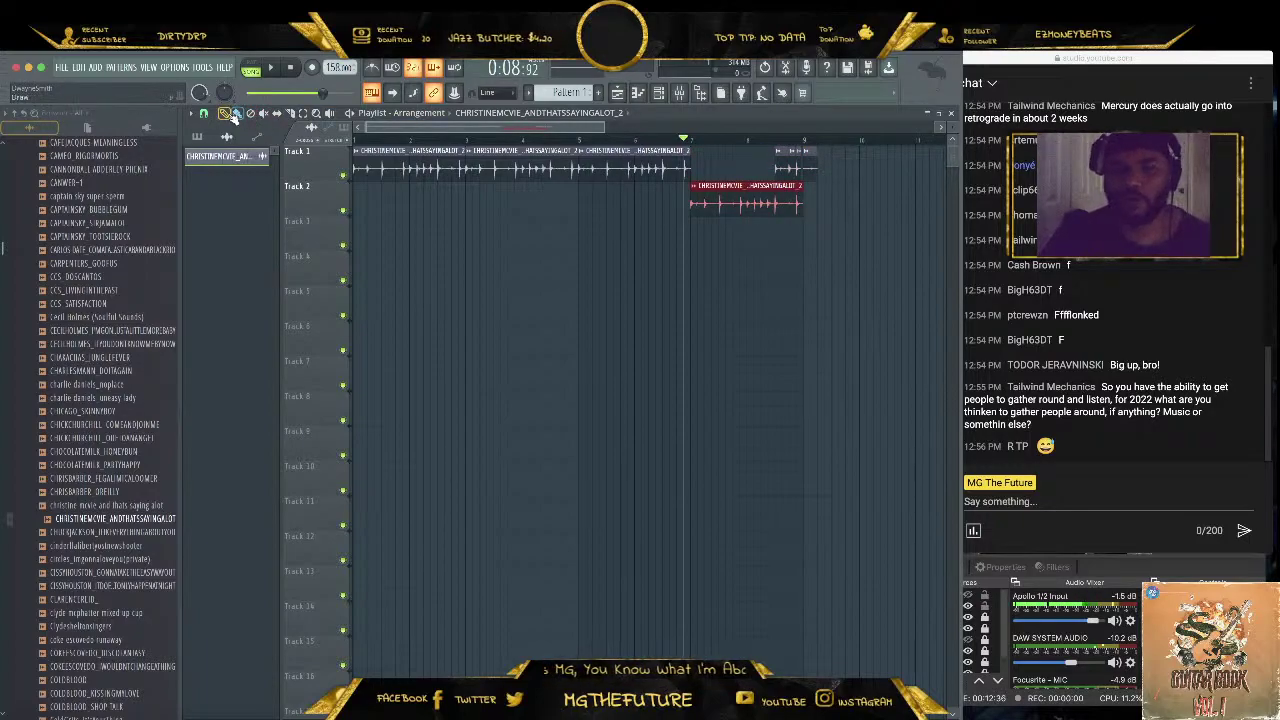
mouse_move(801, 172)
mouse_down()
mouse_move(818, 174)
mouse_move(800, 174)
mouse_up()
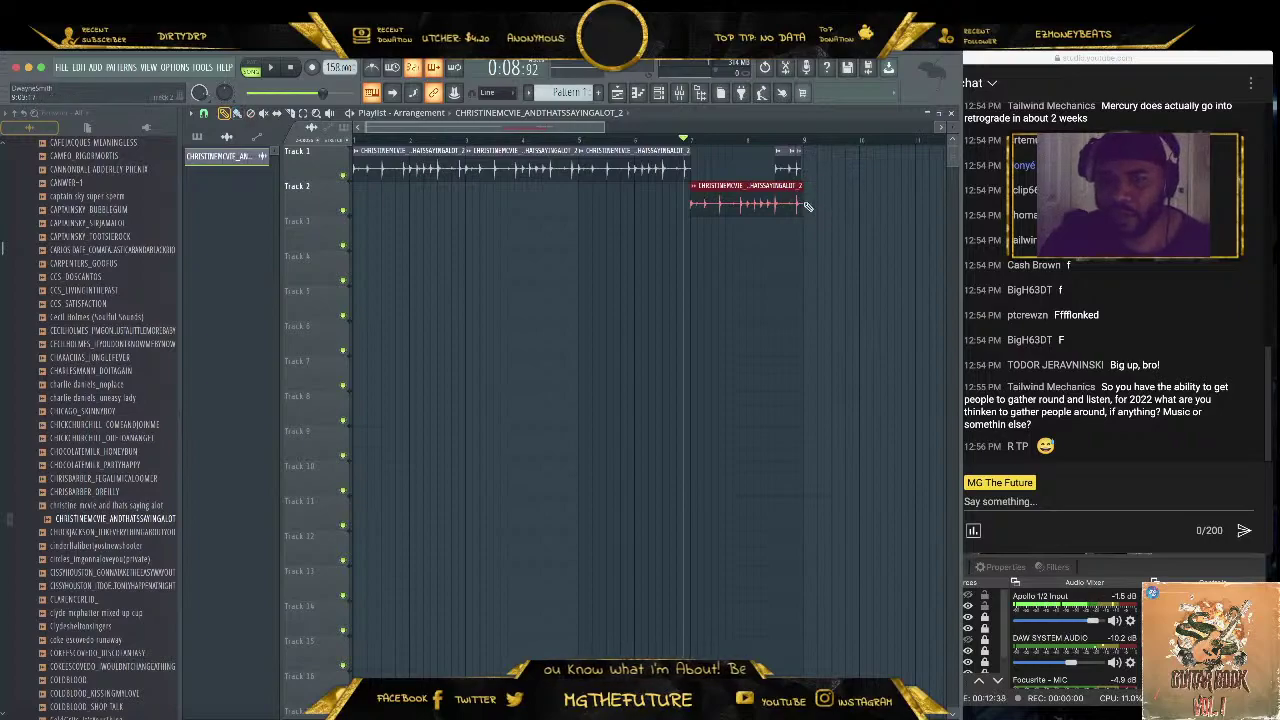
key(space)
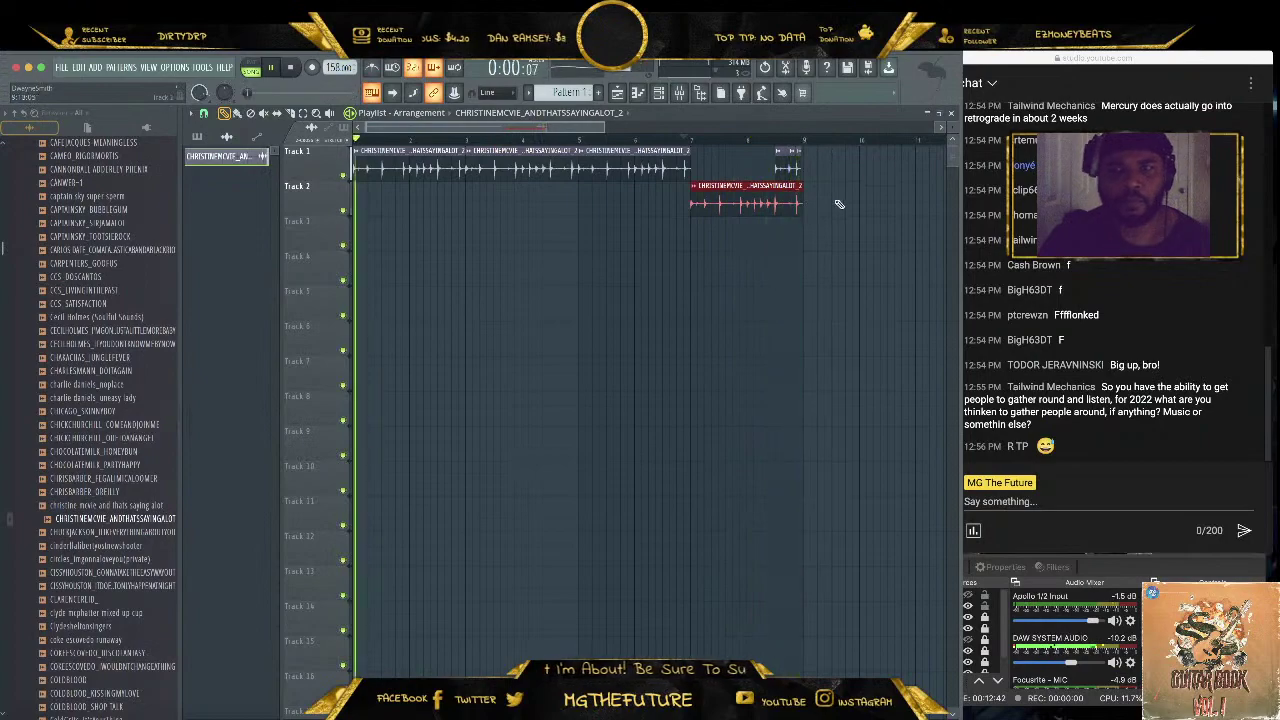
key(space)
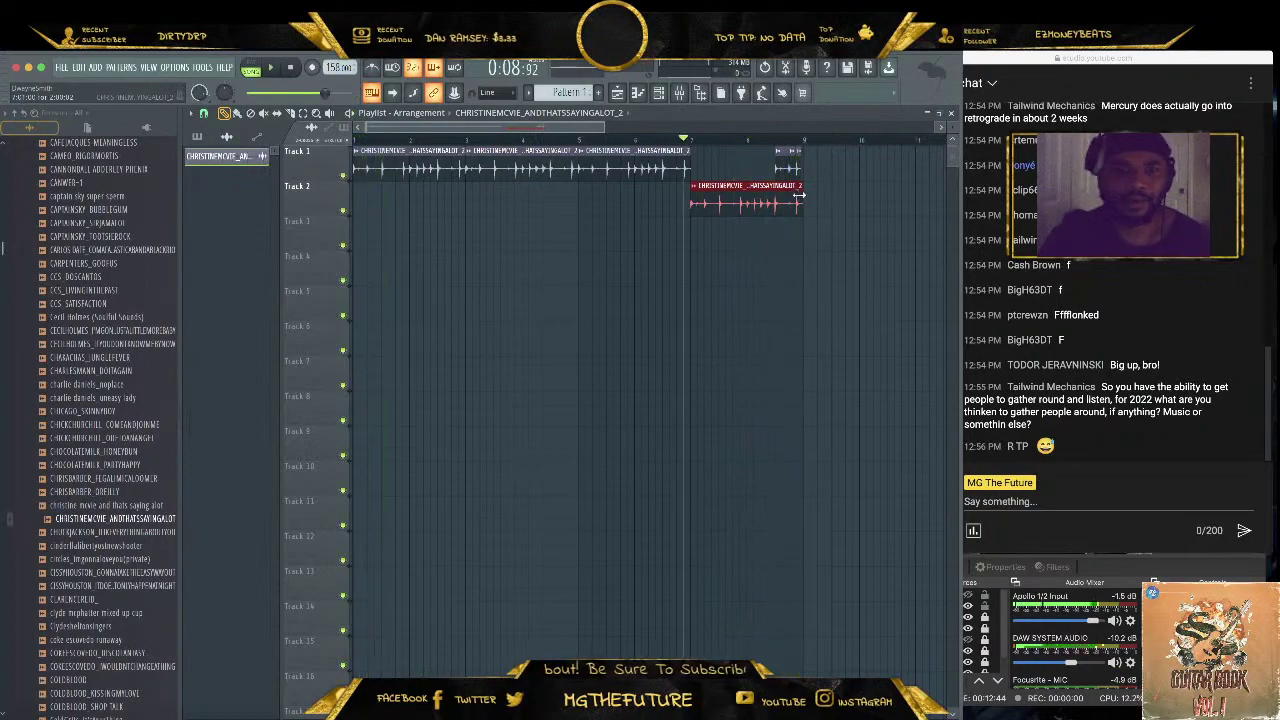
drag(800, 206, 725, 157)
key(space)
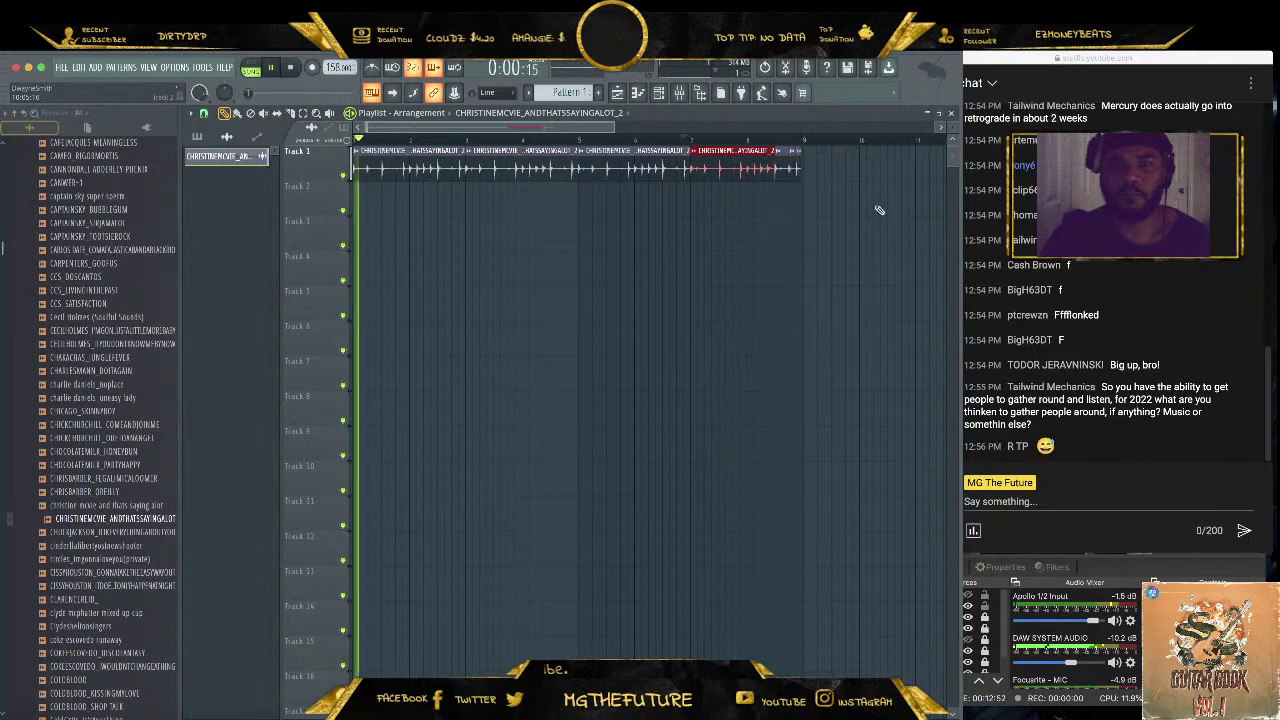
key(space)
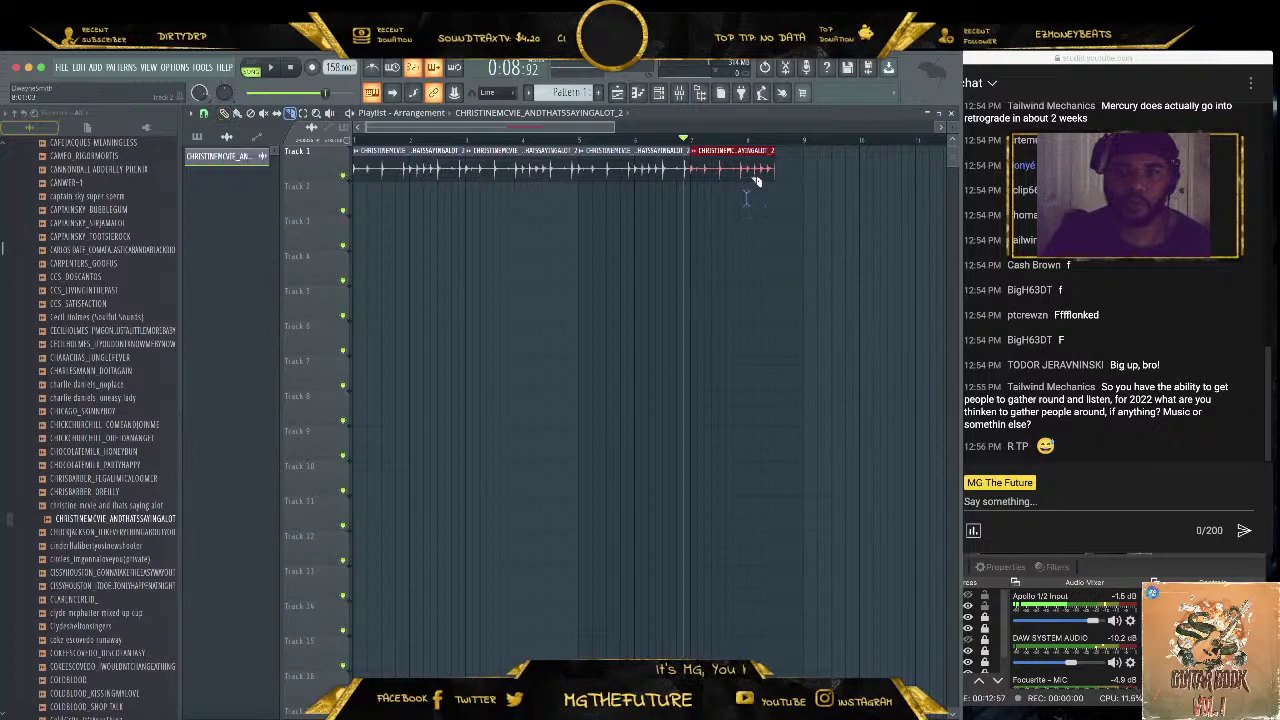
Replace the trimmed clip at bar 7 with a full loop copy and slice it near the end of bar 8
right_click(757, 152)
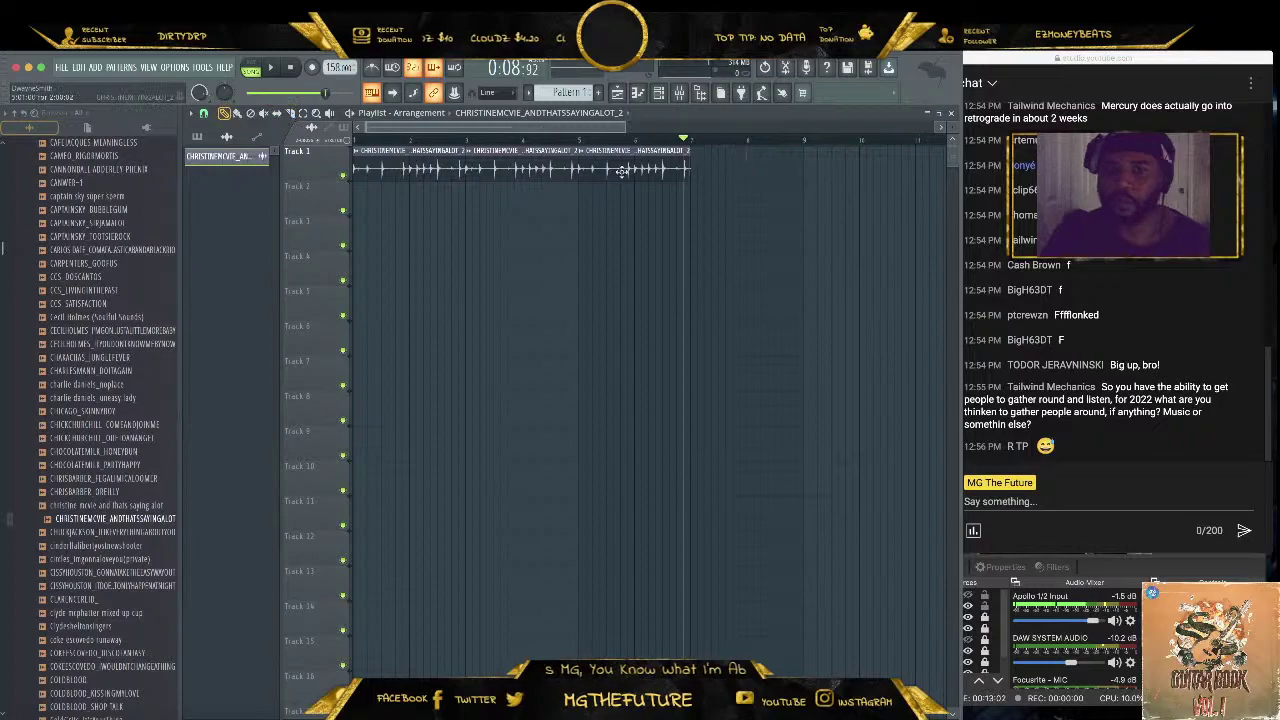
click(766, 168)
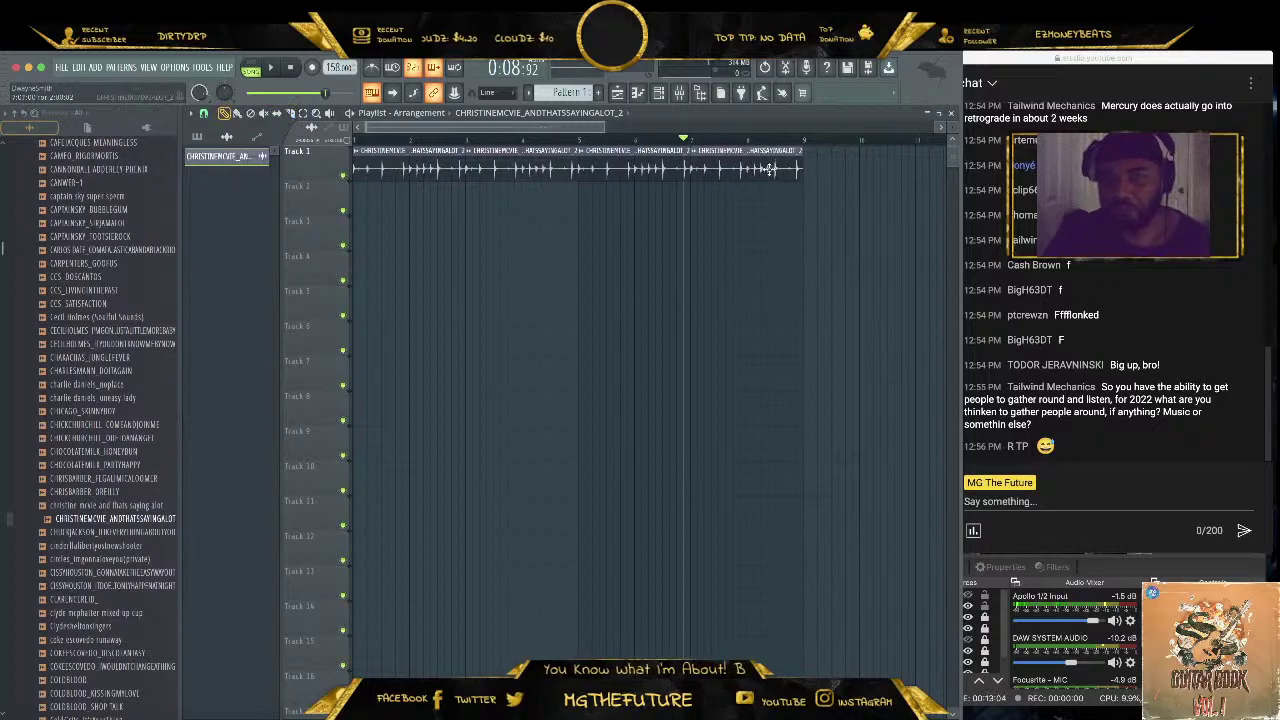
key(c)
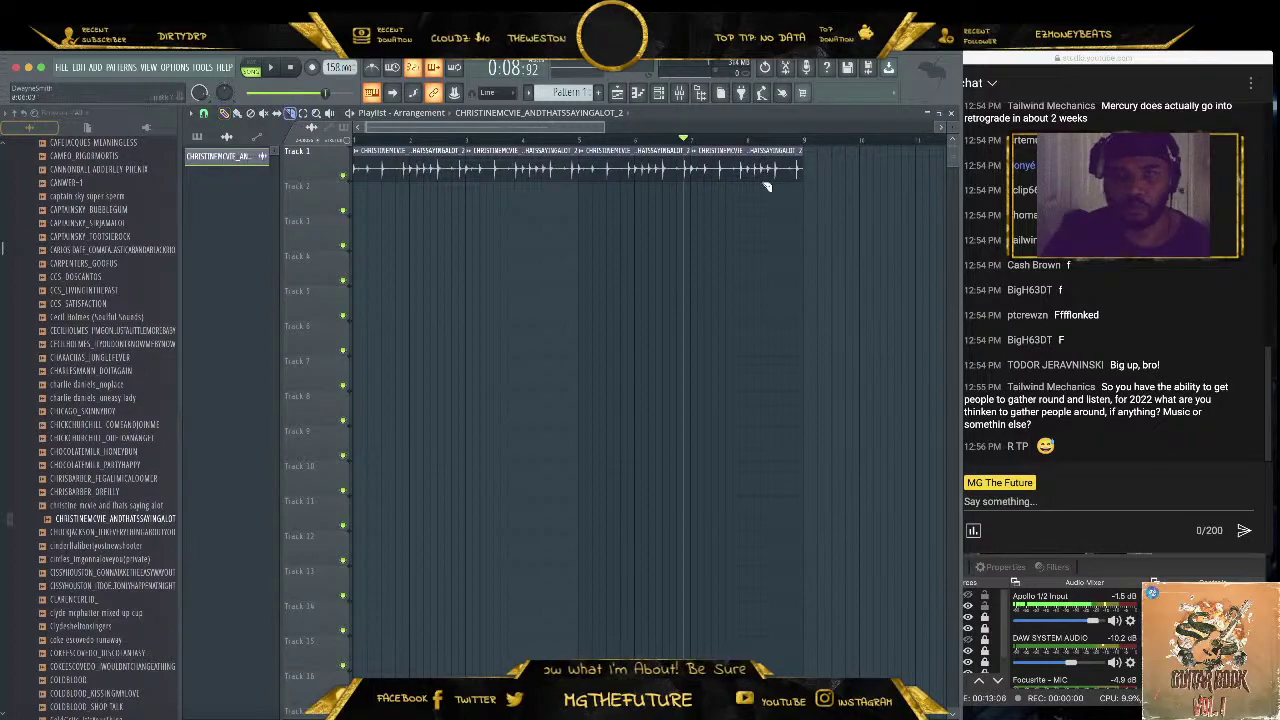
drag(777, 177, 777, 194)
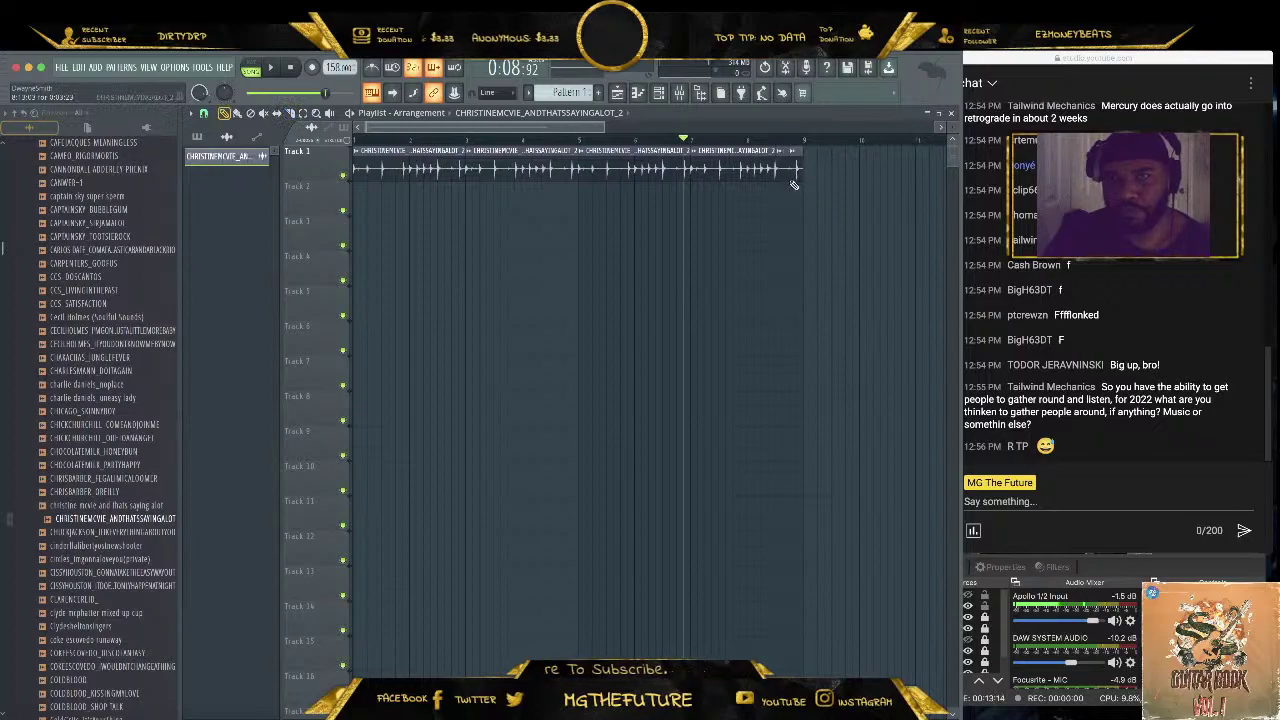
Play back the end of the break and repeat a short slice on Track 1 to fill the end of bar 8 as a stutter
click(766, 139)
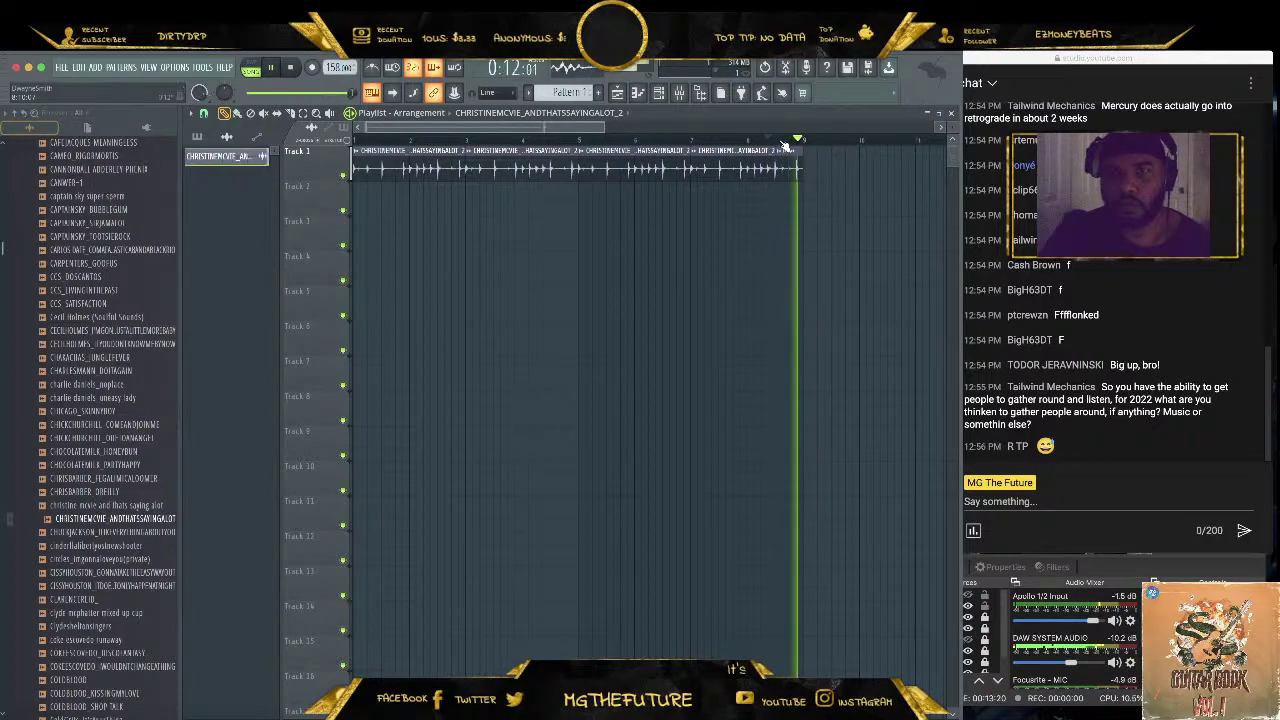
click(762, 145)
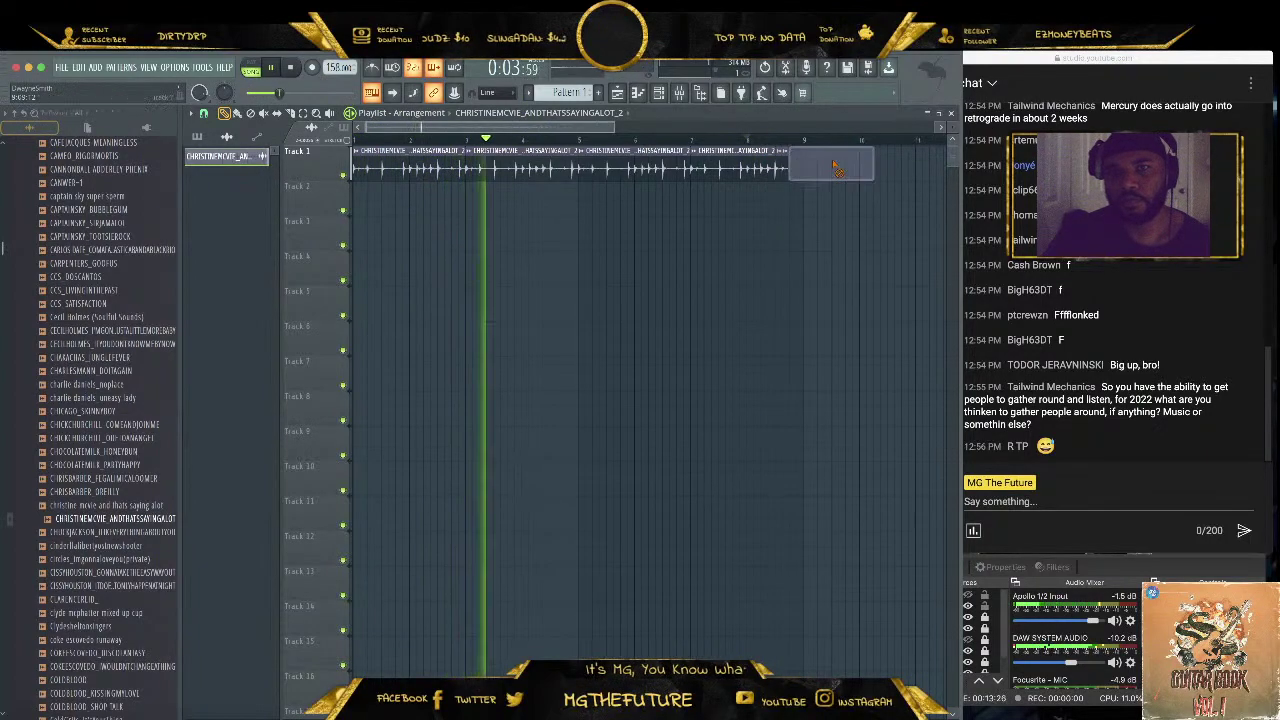
mouse_move(777, 172)
mouse_down()
mouse_move(800, 180)
mouse_move(776, 176)
mouse_up()
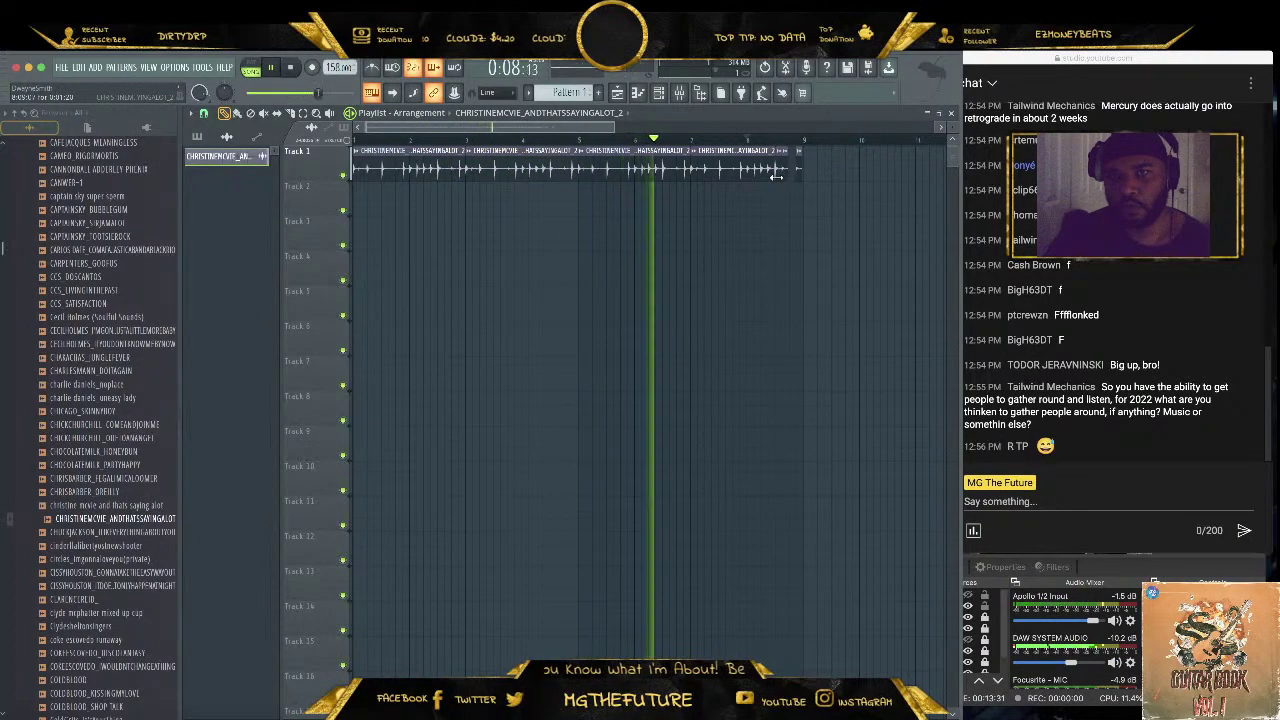
right_click(832, 124)
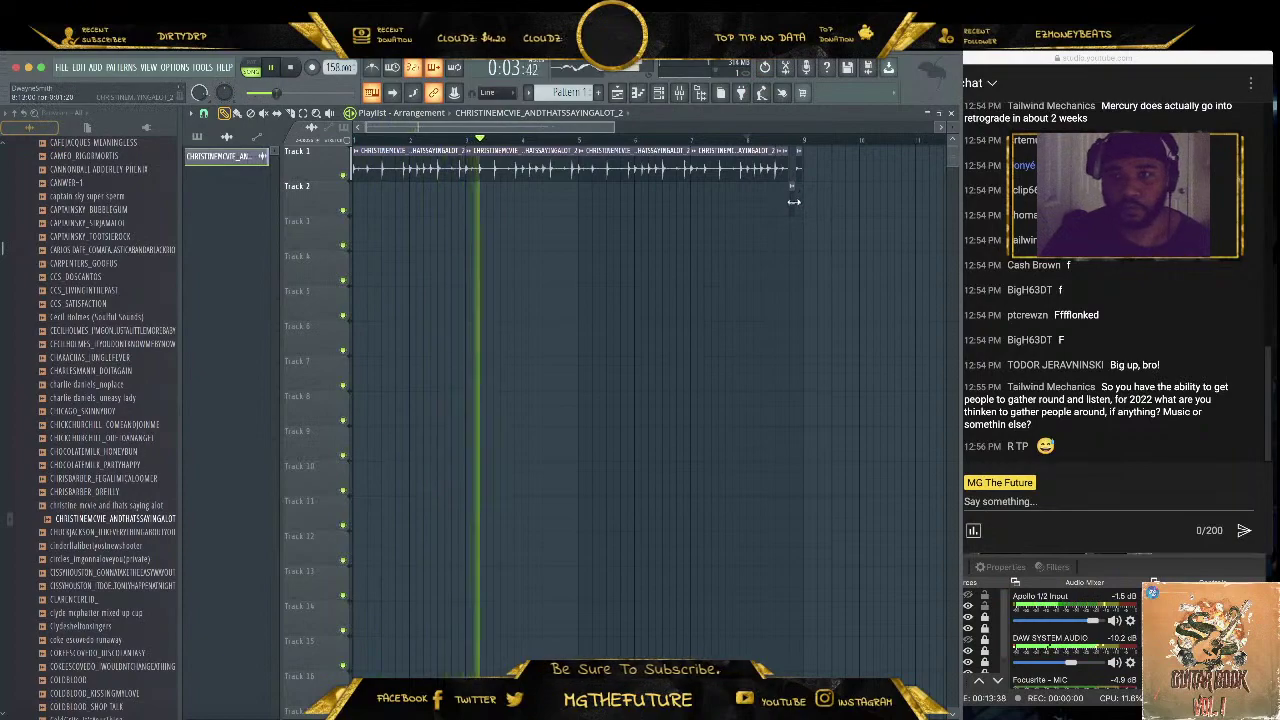
key(space)
Collapse the Drum Breaks folder, open AudioEditorTrack on the master channel and clear it to a new empty sample
scroll(141, 366, up, 20)
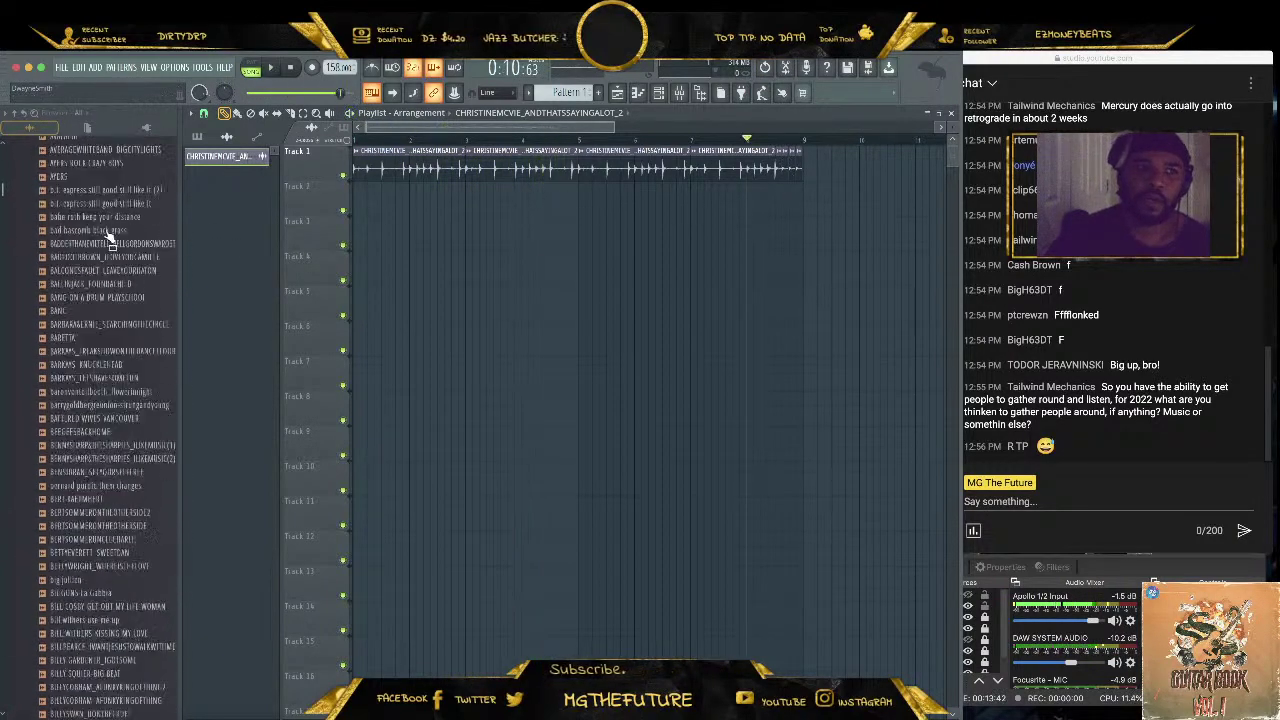
click(80, 417)
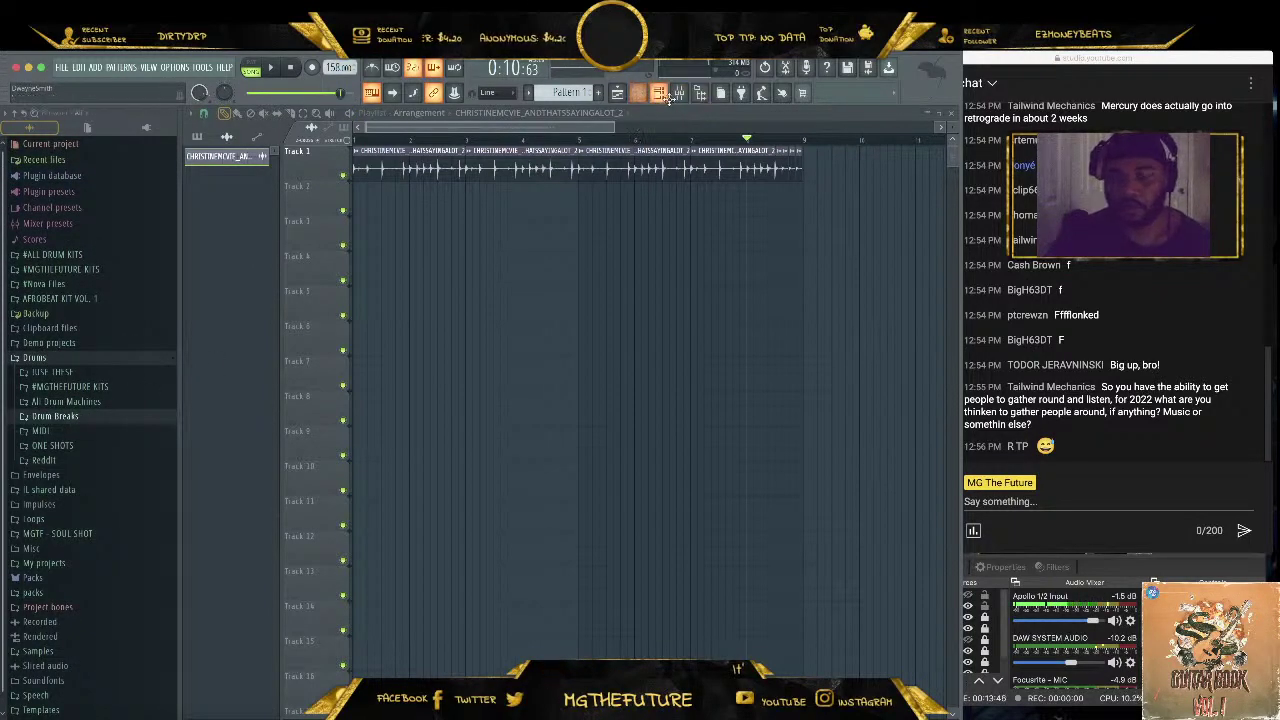
click(678, 94)
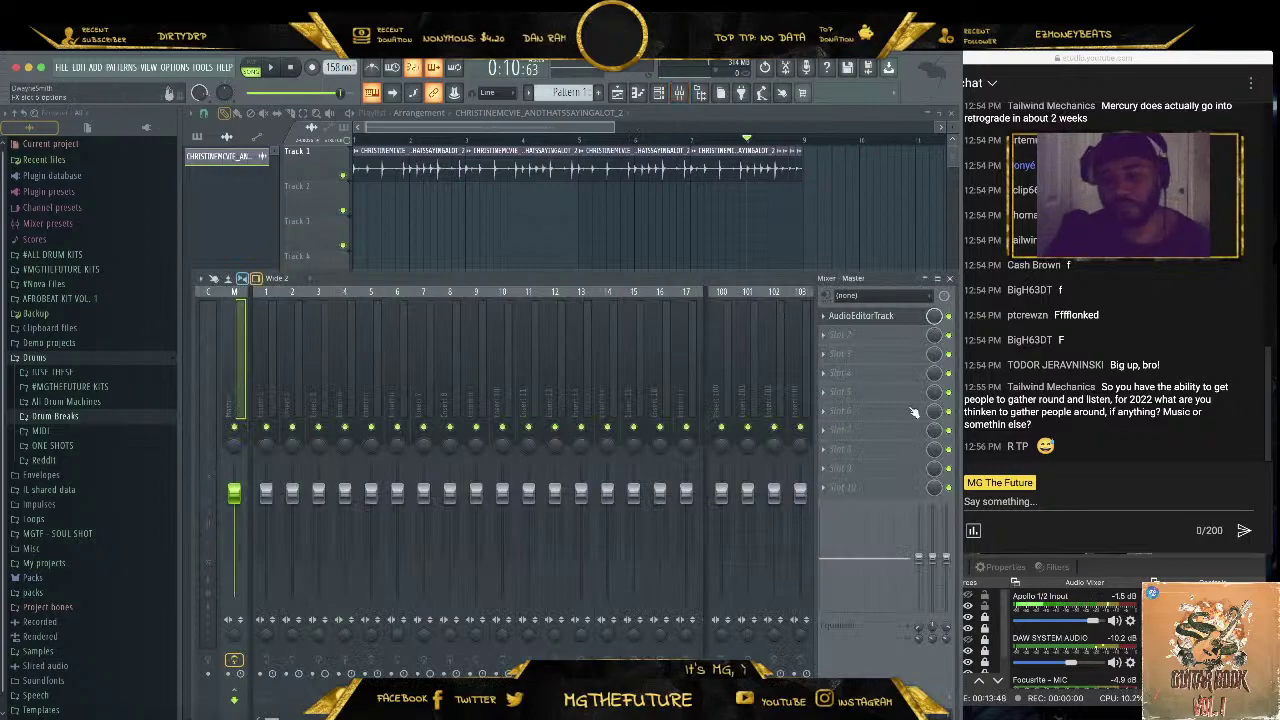
click(857, 318)
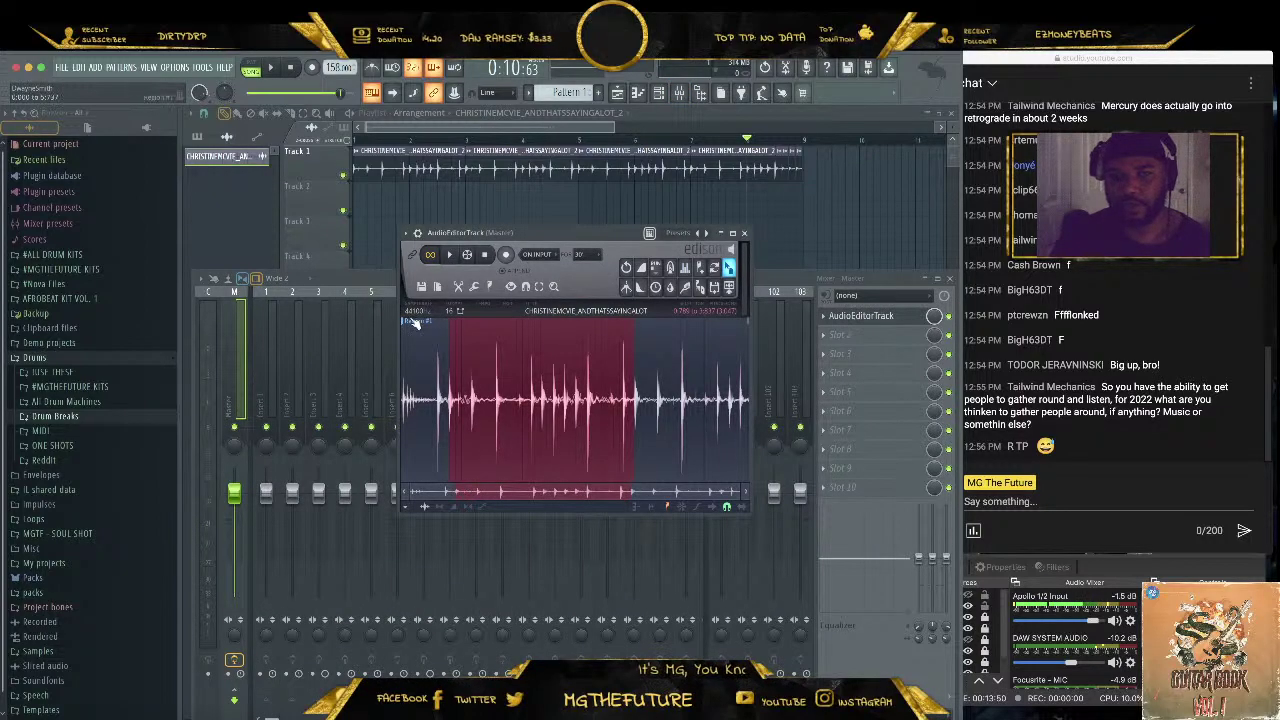
click(418, 306)
click(420, 304)
click(421, 302)
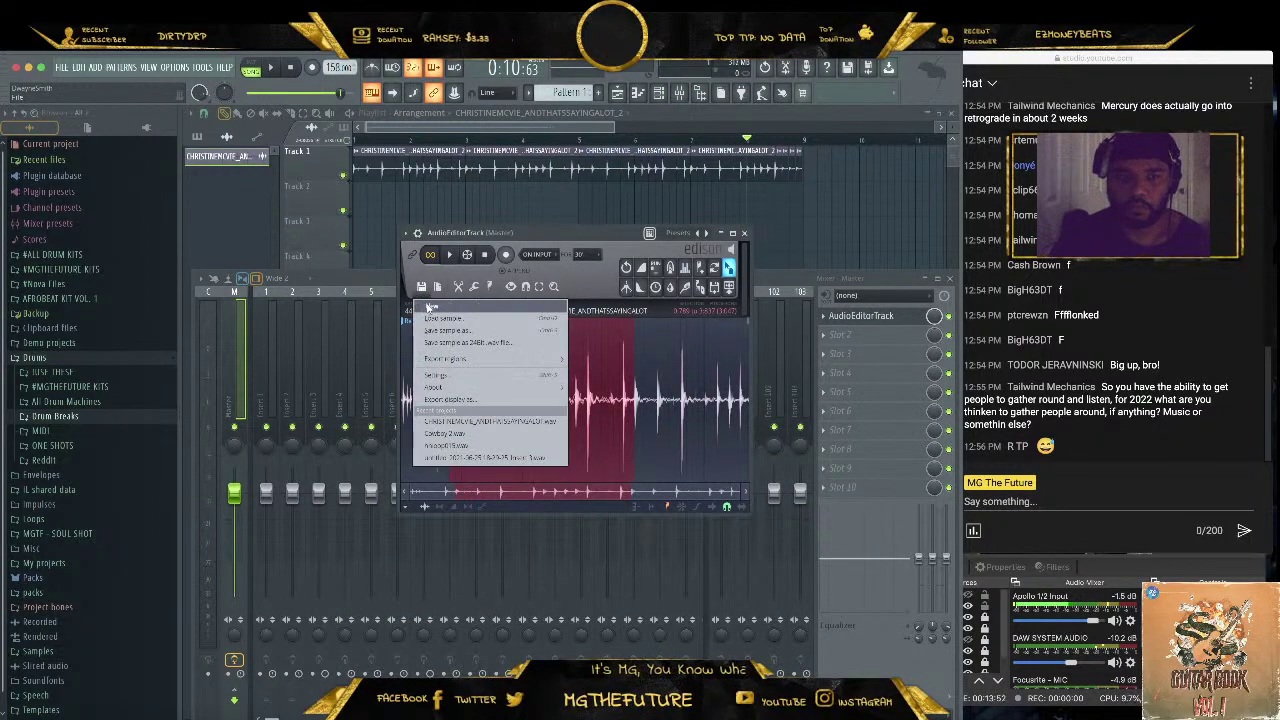
click(430, 306)
Open the editor's load-sample dialog and look through the Samples folder on the MG The SSD drive
click(430, 302)
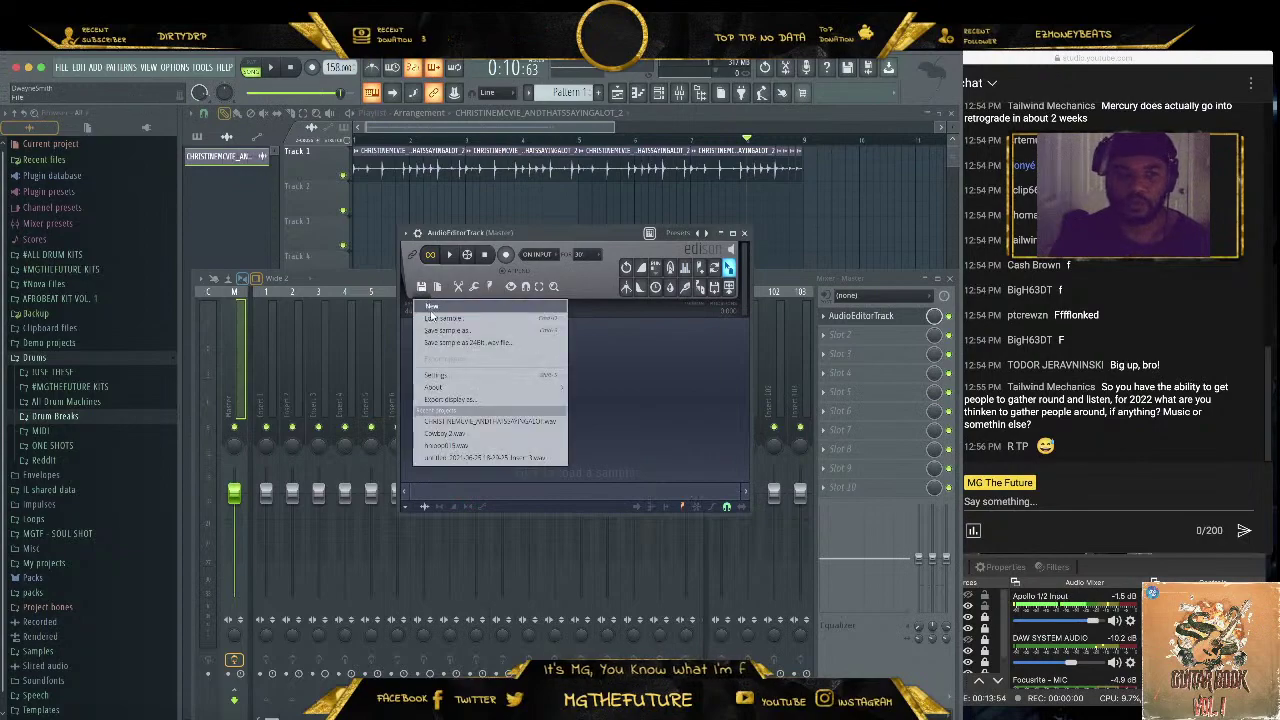
click(433, 318)
scroll(470, 336, down, 10)
scroll(466, 335, up, 5)
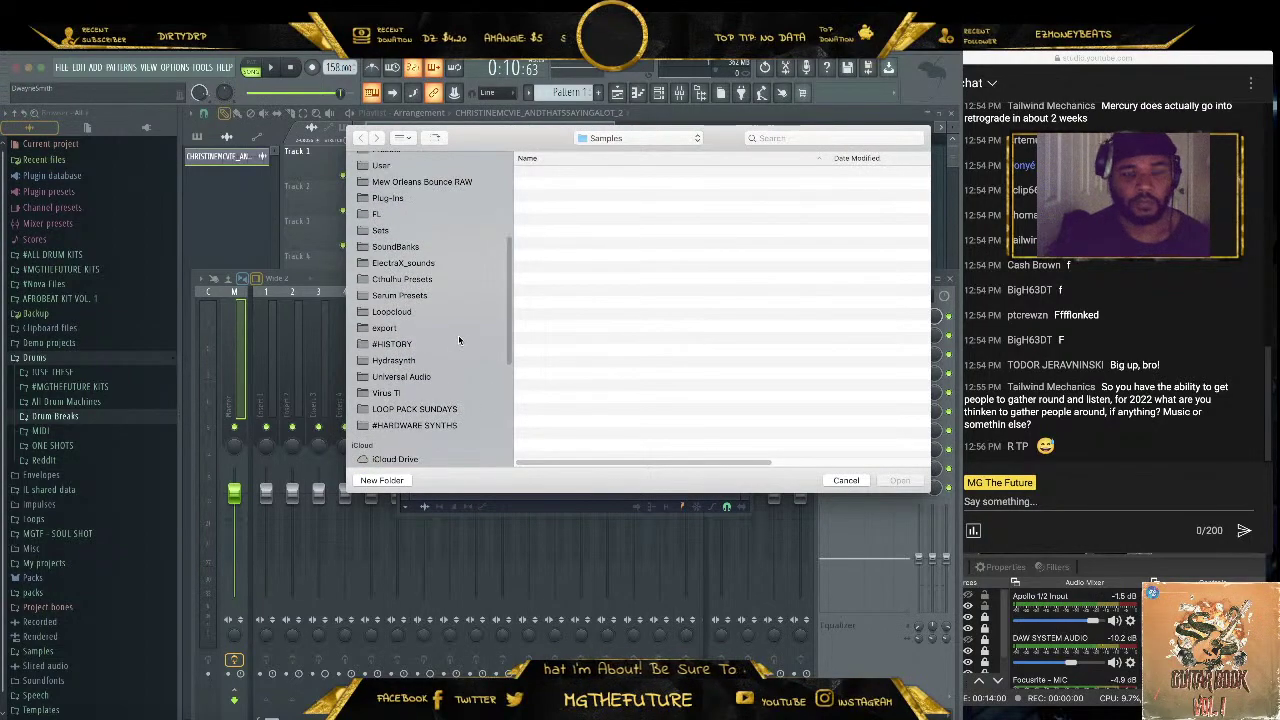
scroll(436, 358, down, 10)
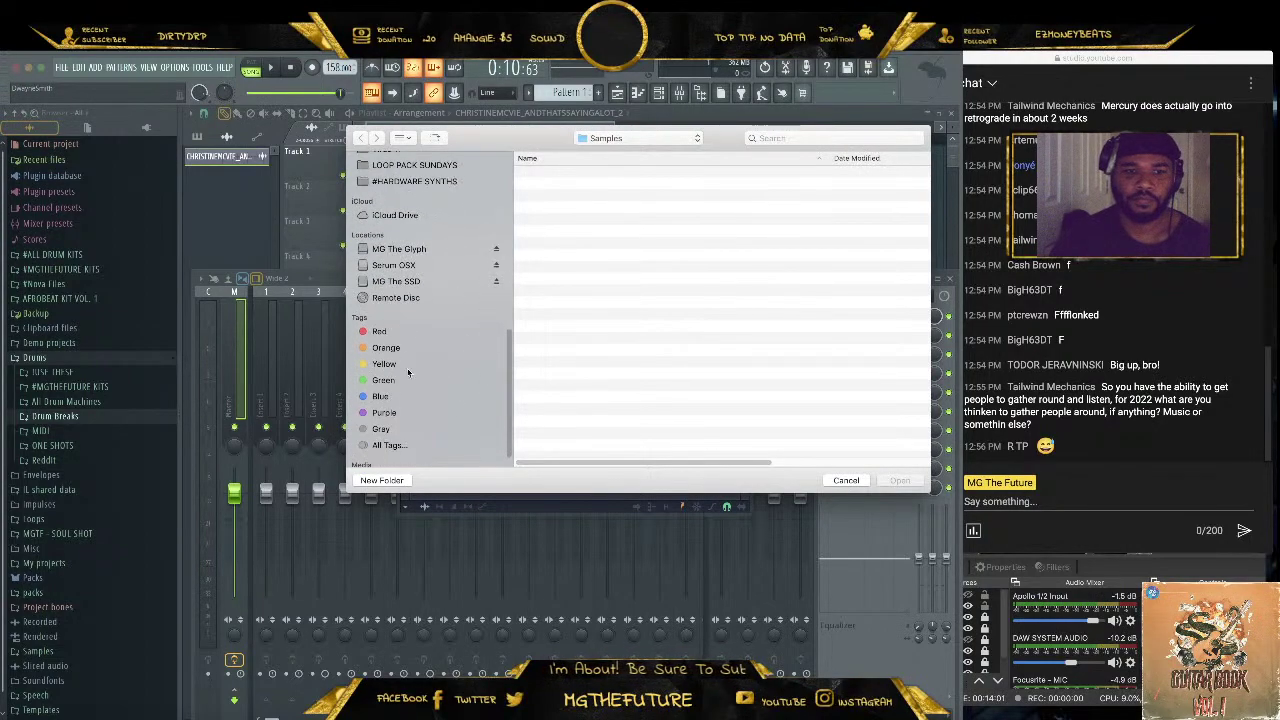
click(404, 283)
double_click(547, 327)
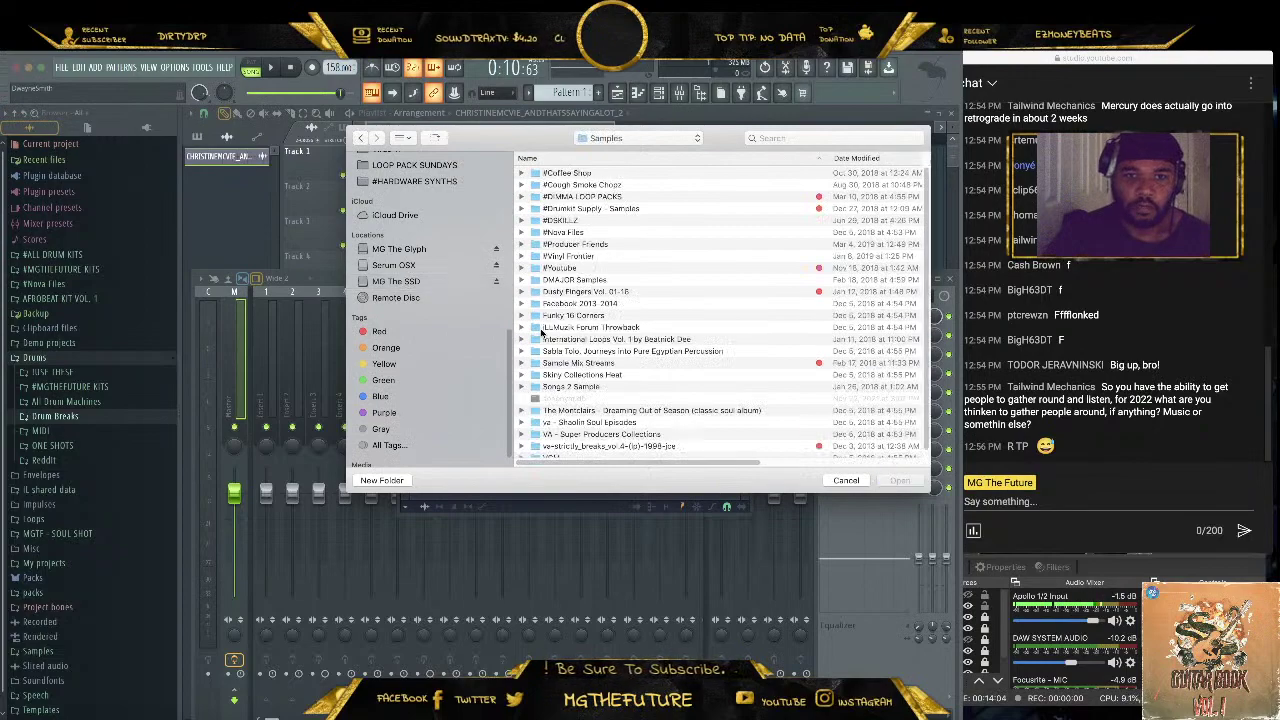
scroll(690, 286, down, 1)
scroll(677, 276, down, 1)
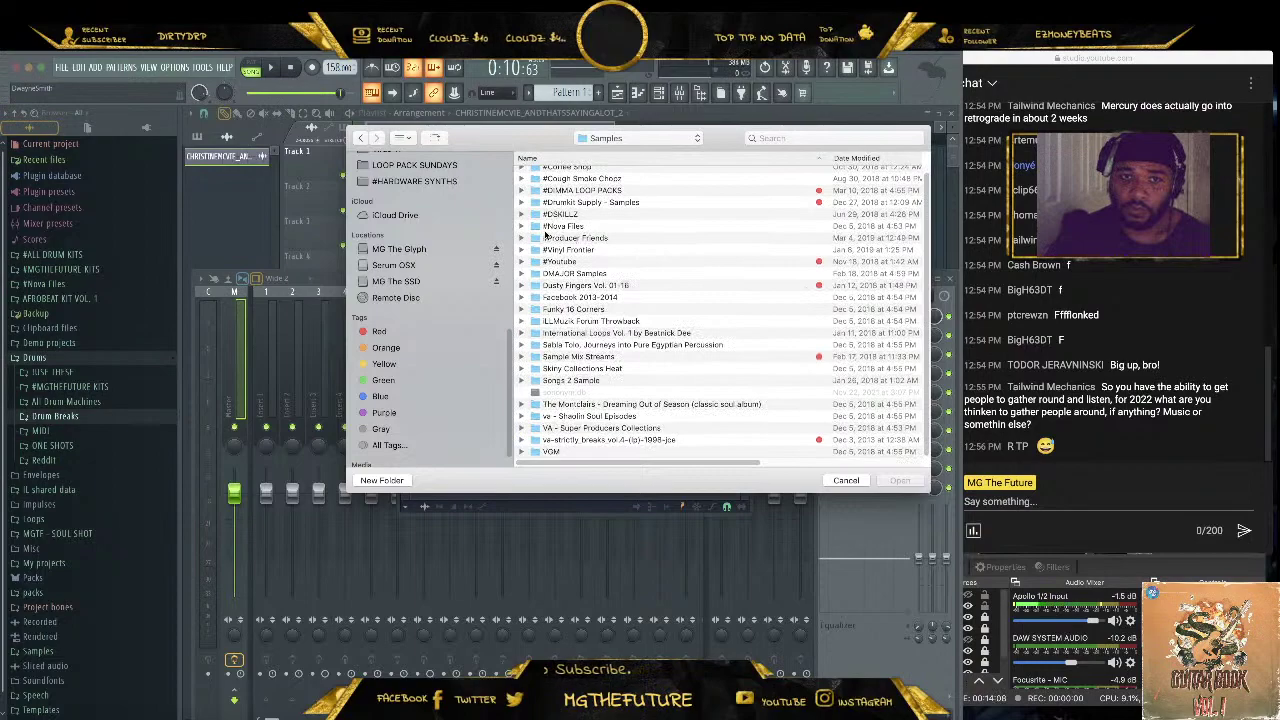
scroll(603, 263, up, 1)
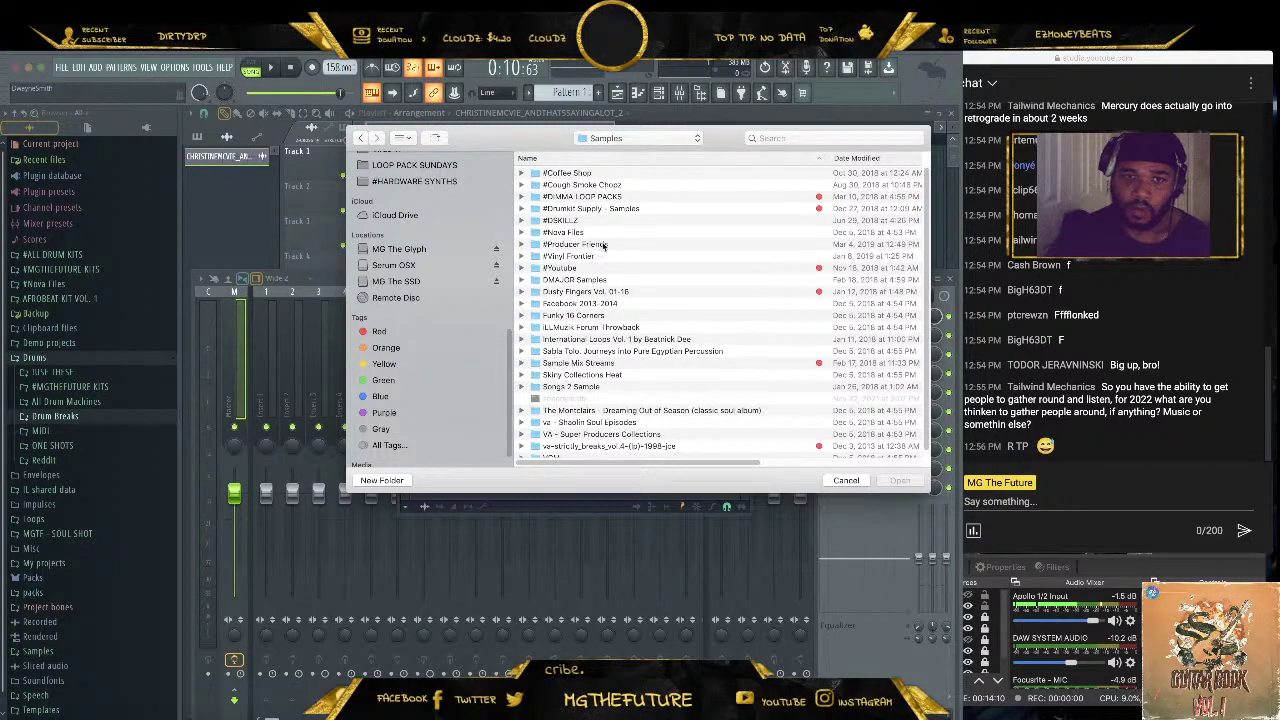
Load "06 - Michiaki Watanabe (BGM) - Kokyou Kurin-Sei.mp3" from the HELLUVA VOL 2 folder in MG The Glyph's Sample Collection
click(408, 252)
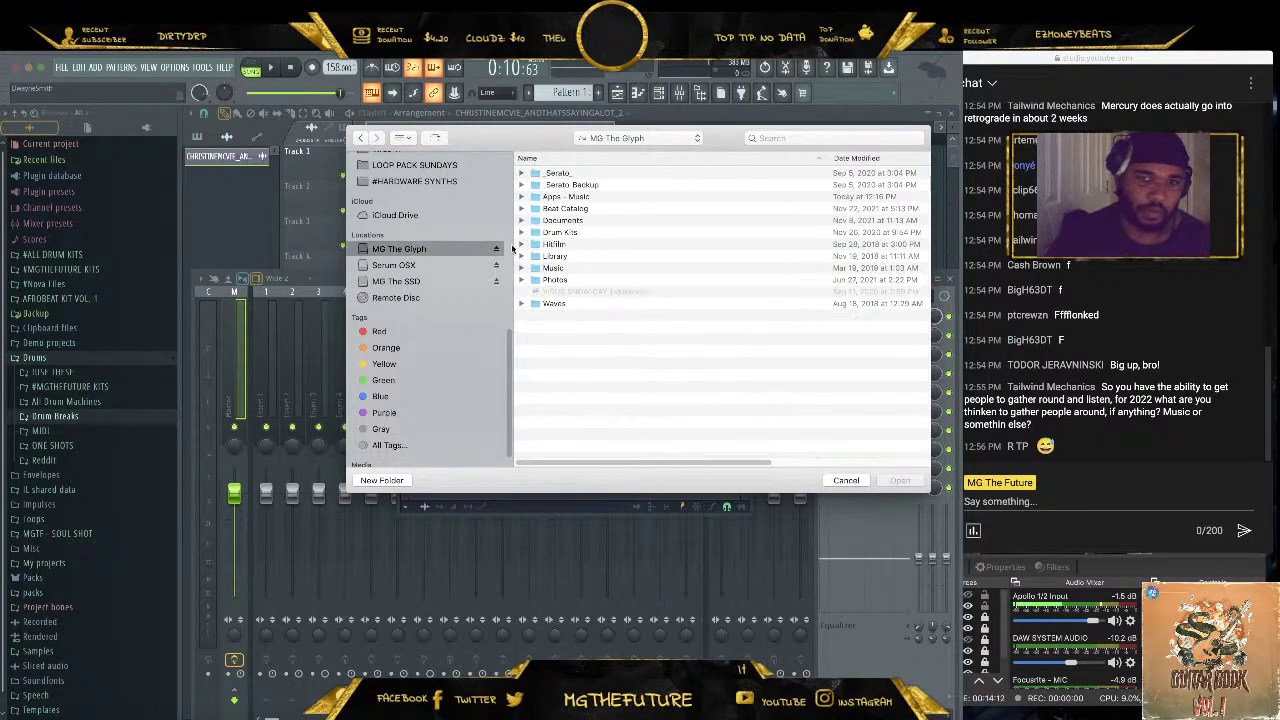
double_click(556, 268)
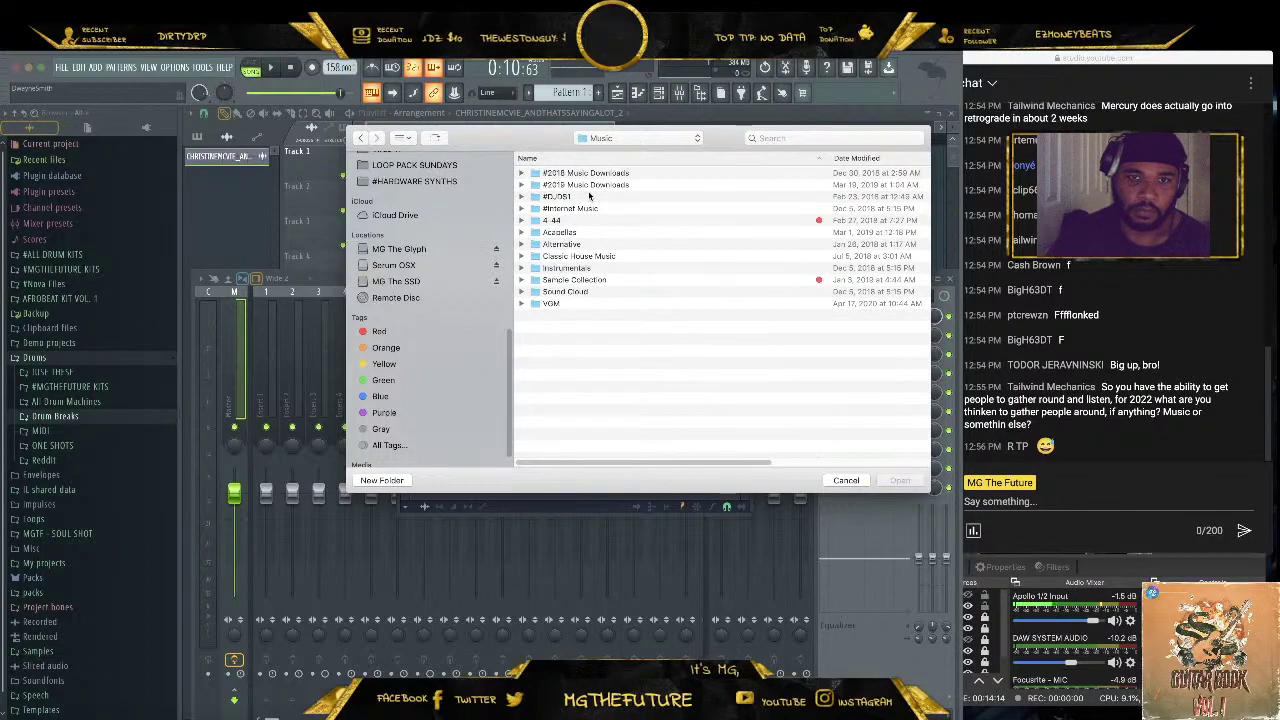
double_click(575, 280)
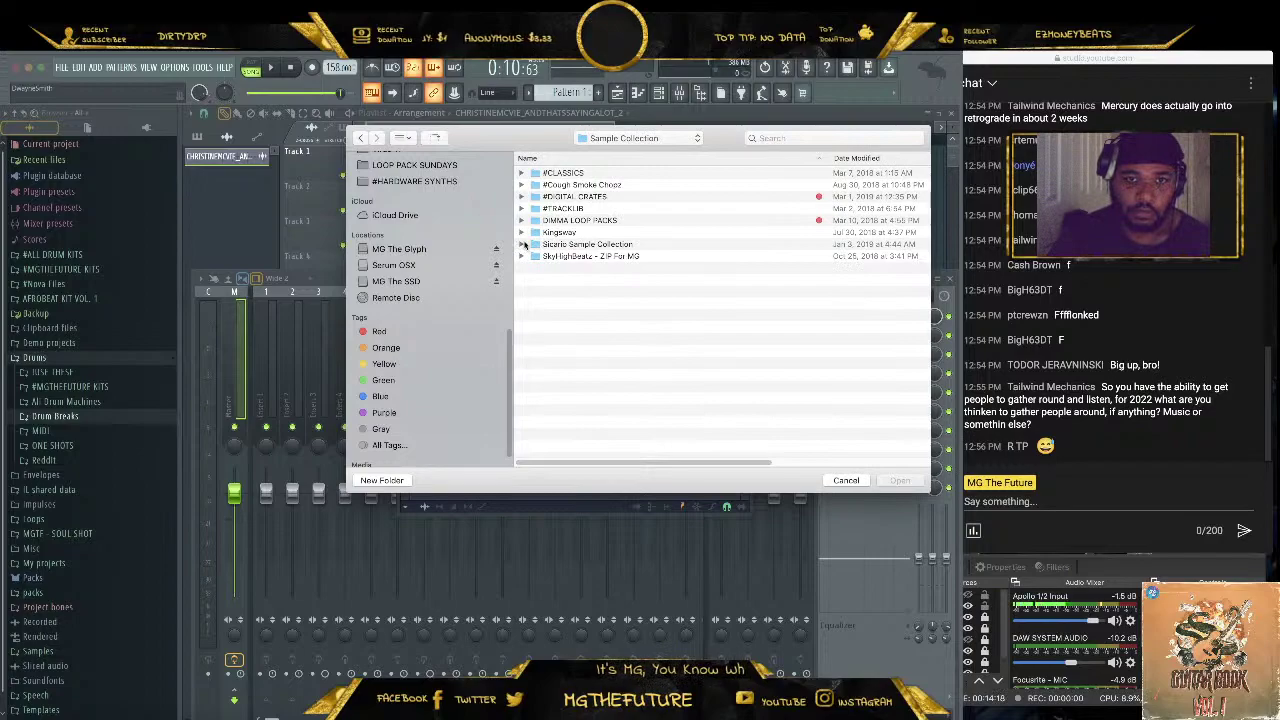
click(521, 244)
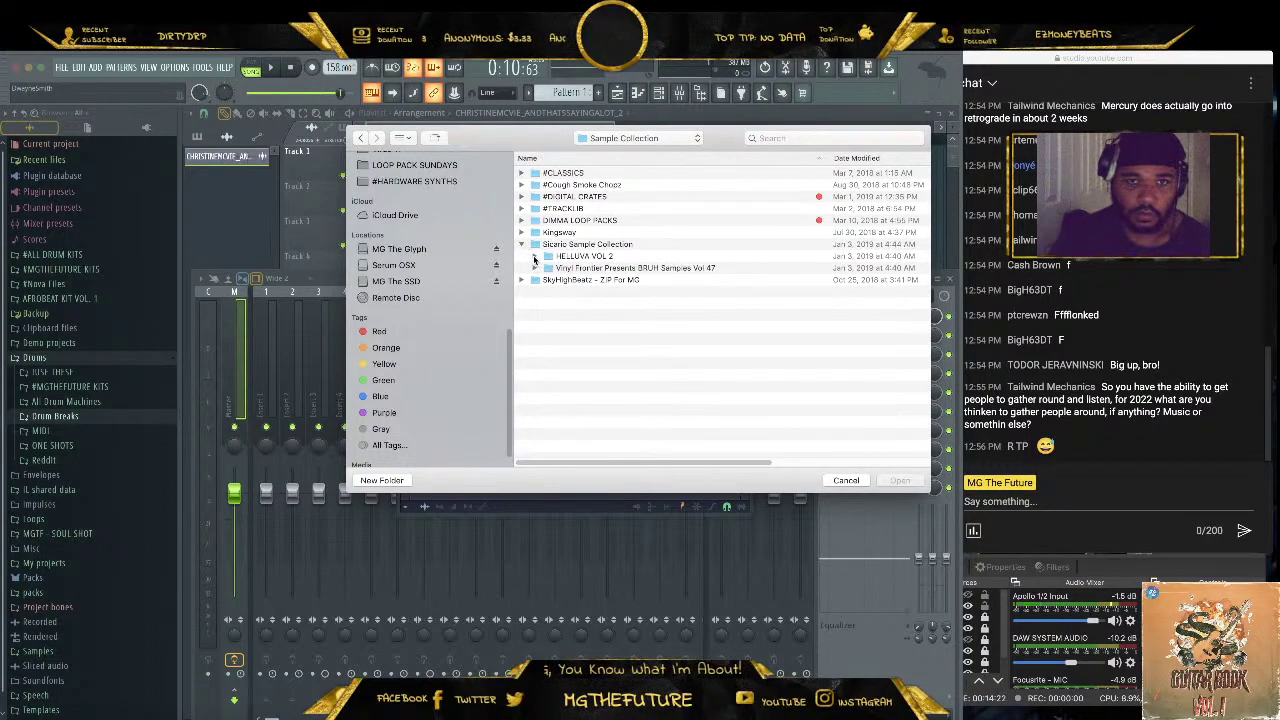
click(534, 256)
click(635, 327)
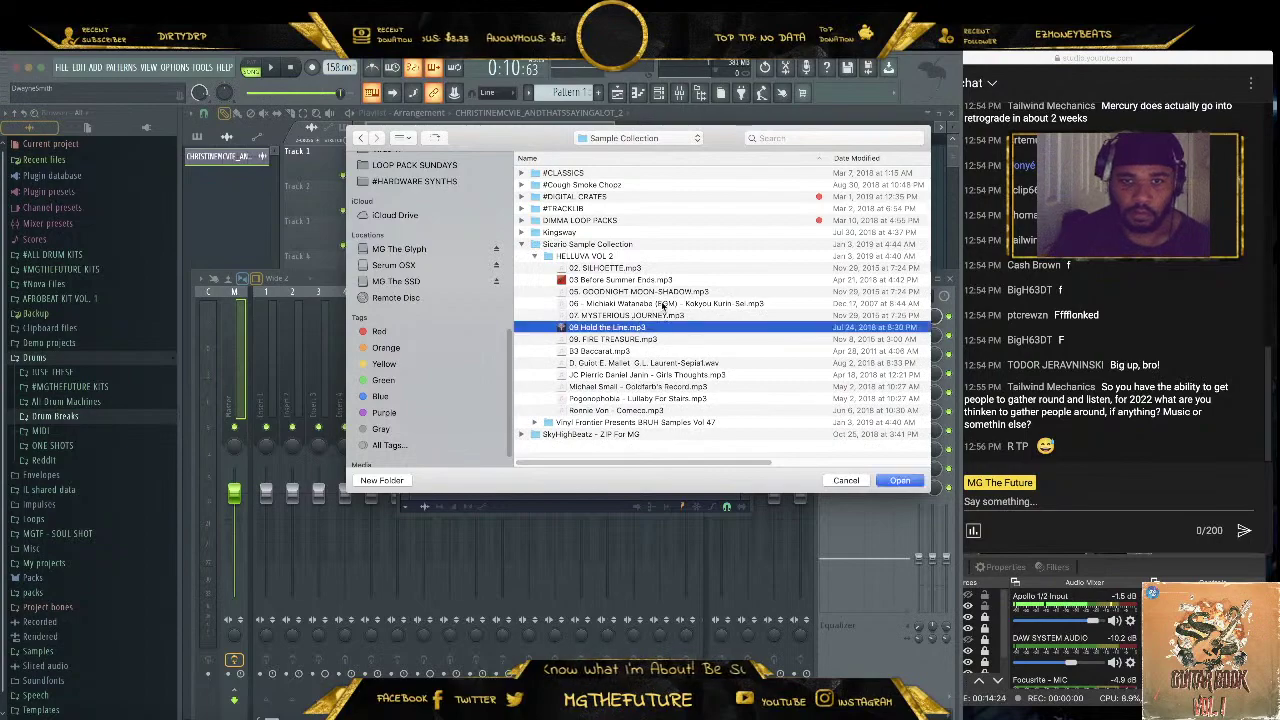
click(662, 305)
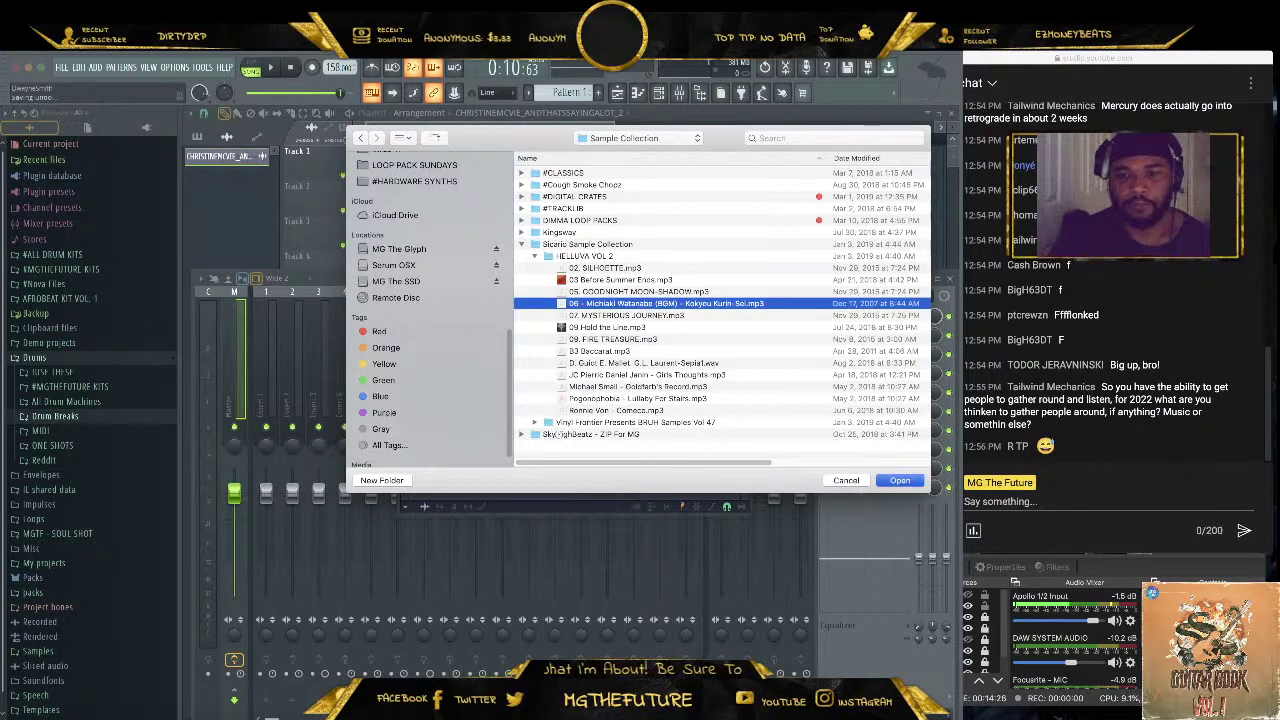
key(Return)
Audition different passages of the loaded sample, especially the louder second half, to locate a section to loop
drag(536, 403, 588, 410)
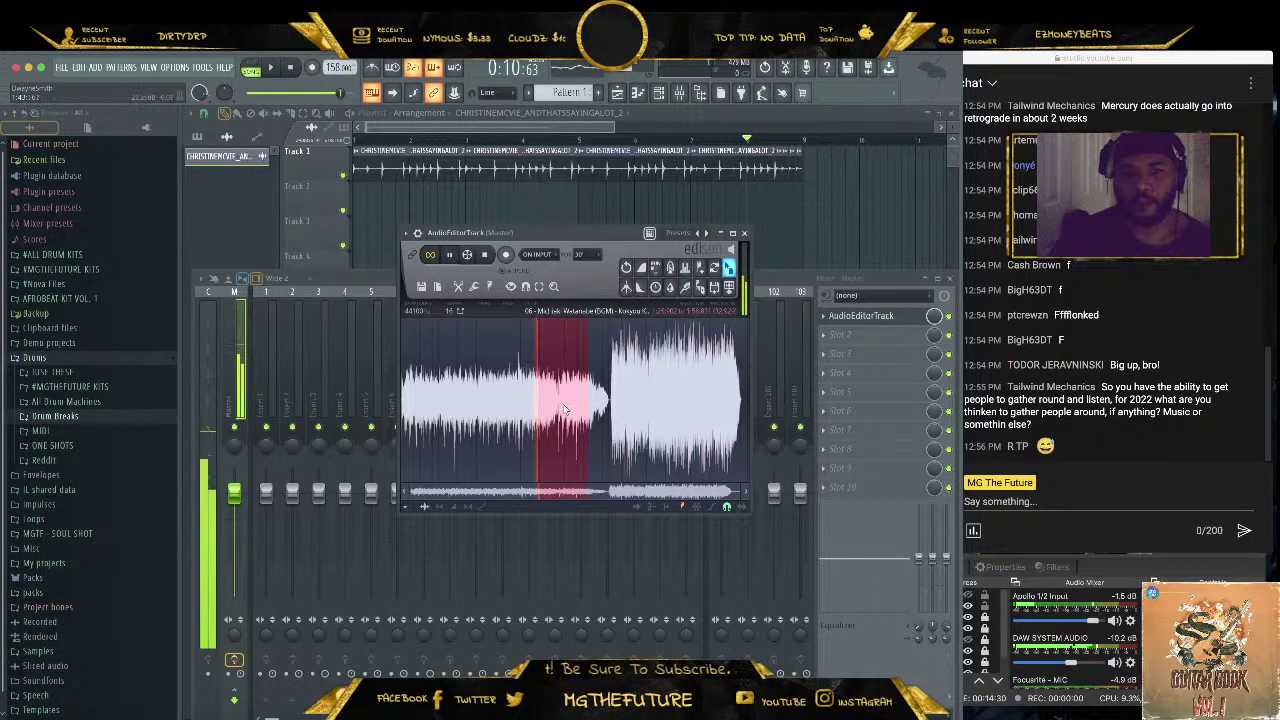
click(437, 420)
drag(462, 420, 638, 425)
click(613, 425)
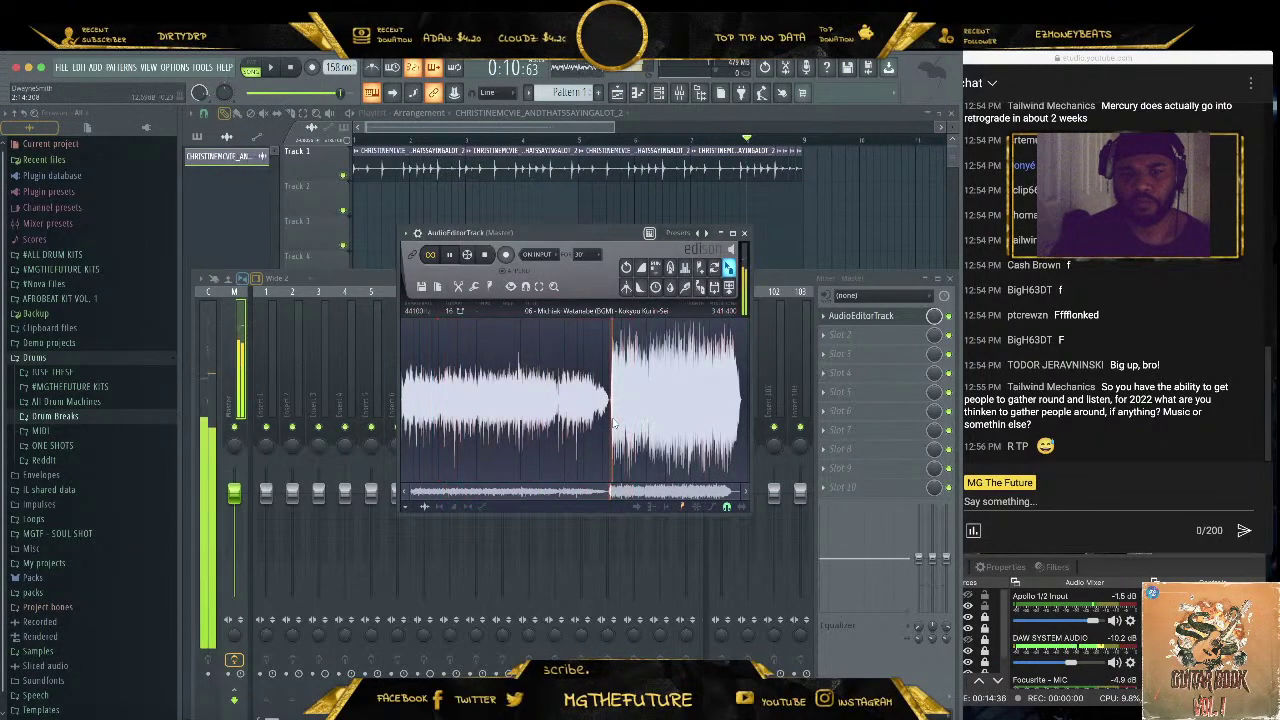
click(646, 417)
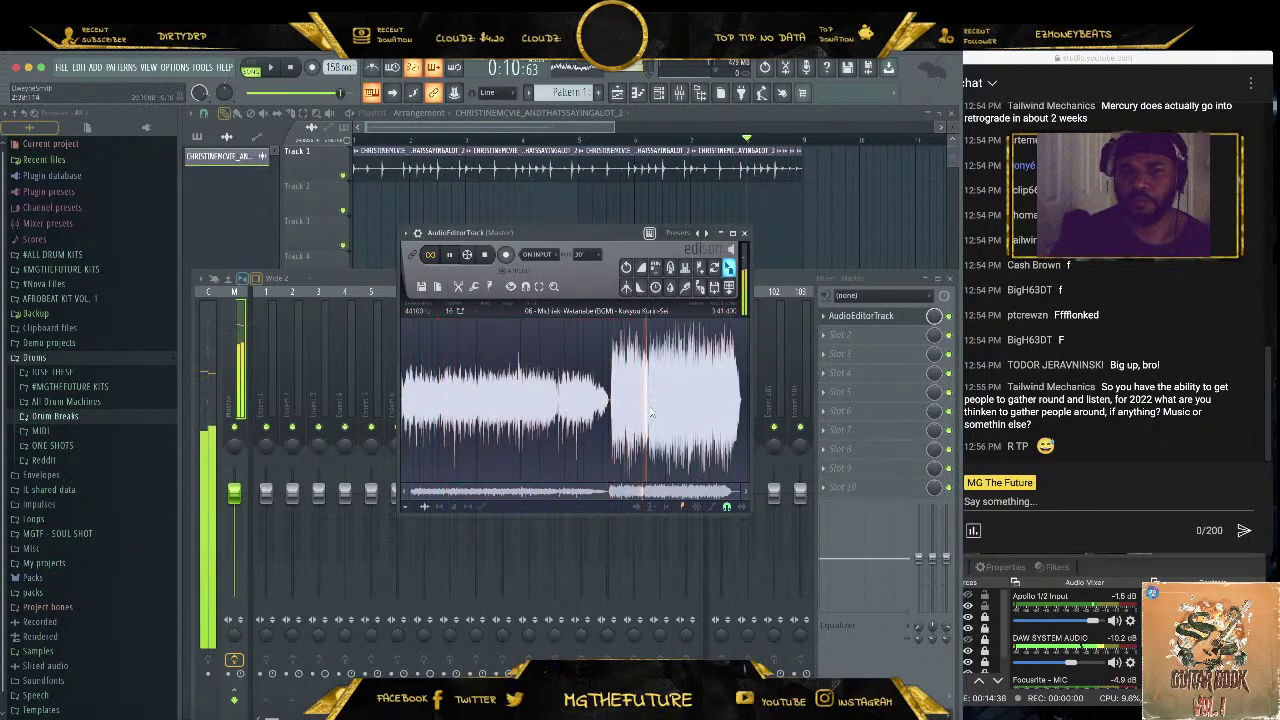
scroll(650, 413, up, 5)
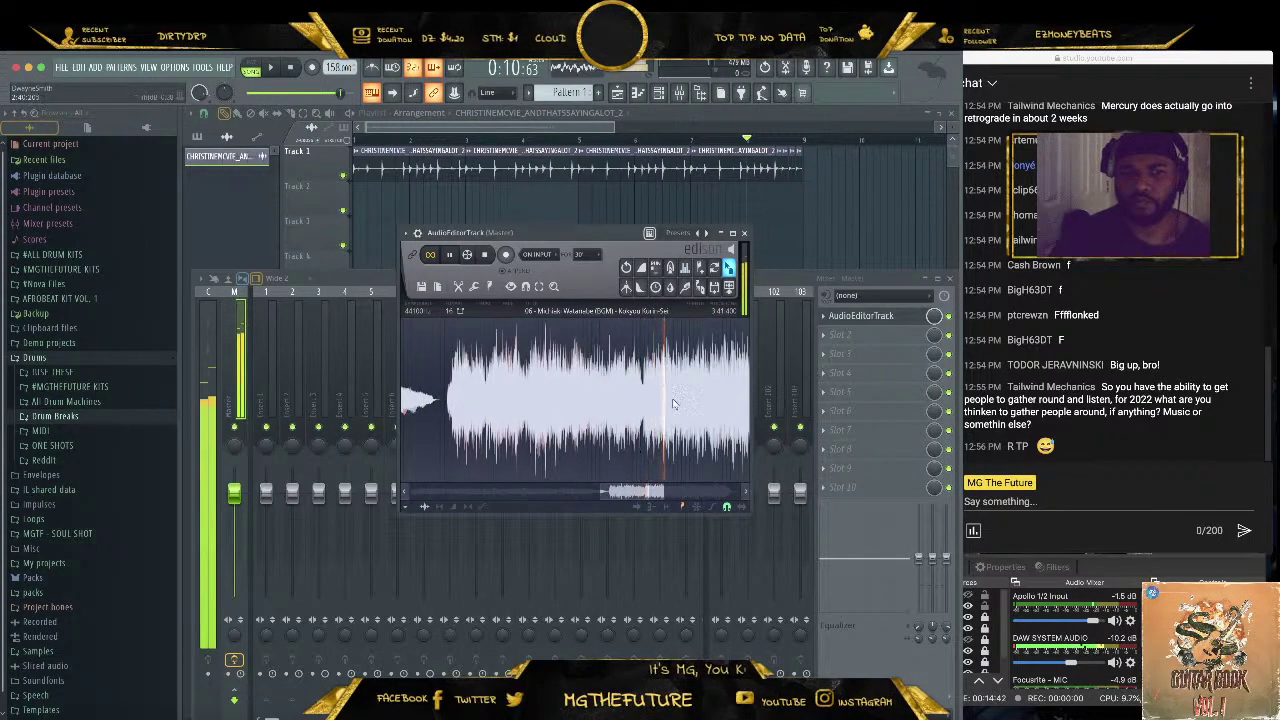
click(613, 395)
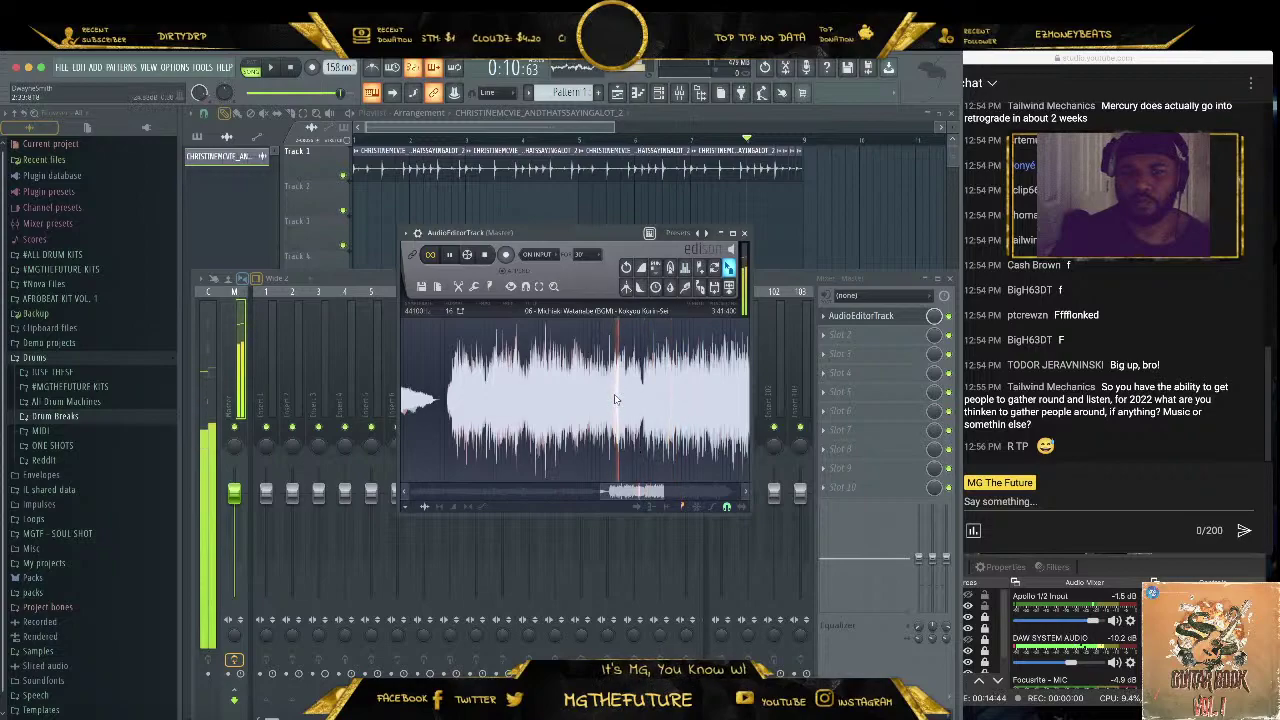
click(606, 402)
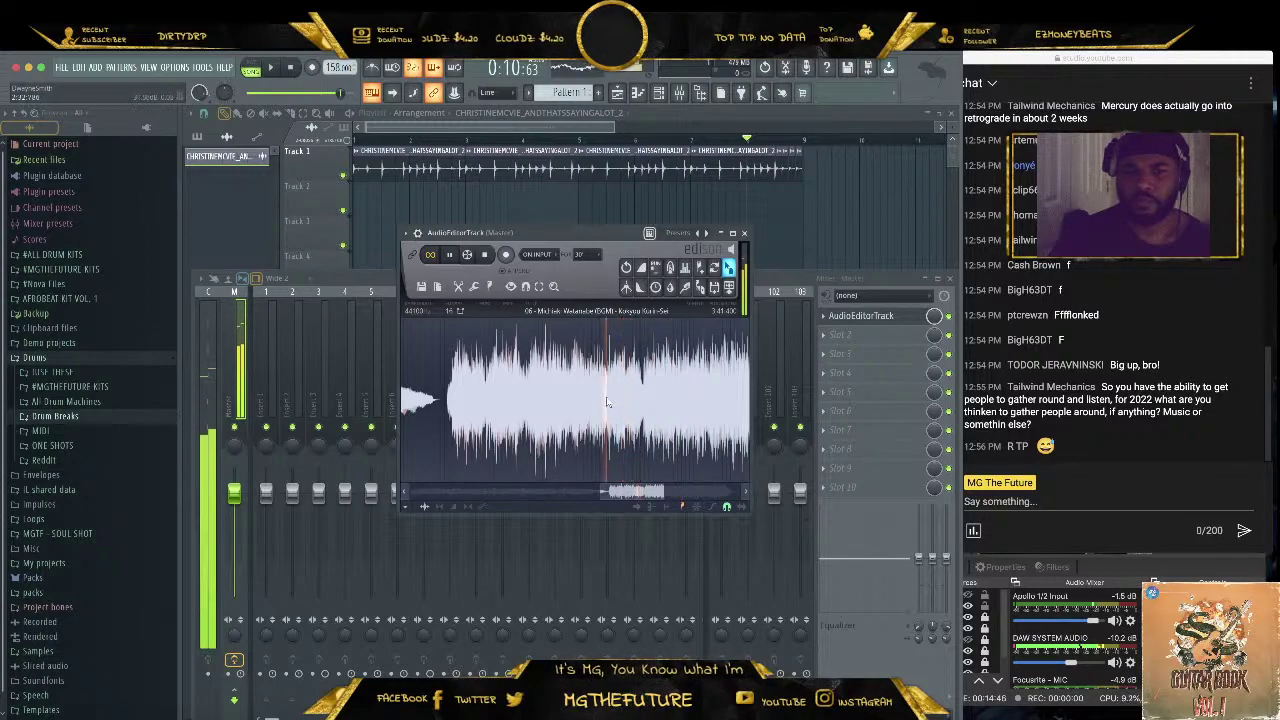
scroll(606, 402, up, 3)
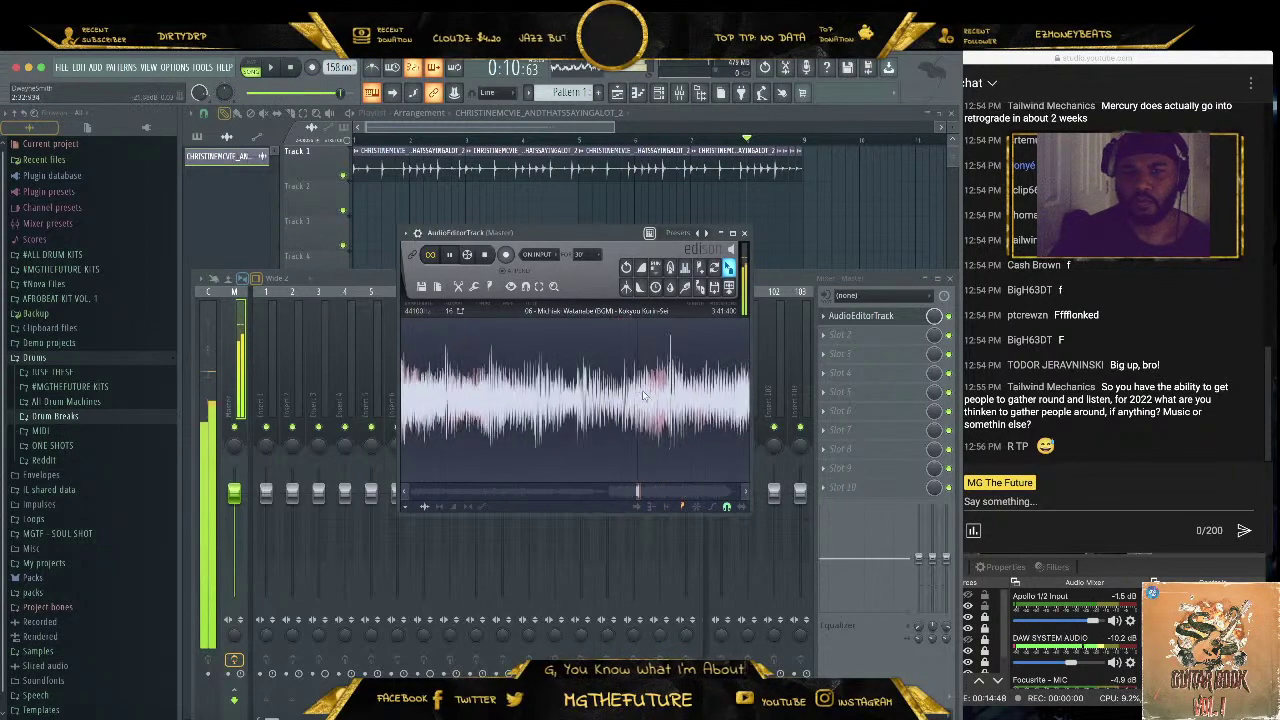
Select a loop region in the louder second half from about 2:33.219 to 2:42.809 and check its end point
drag(674, 400, 640, 493)
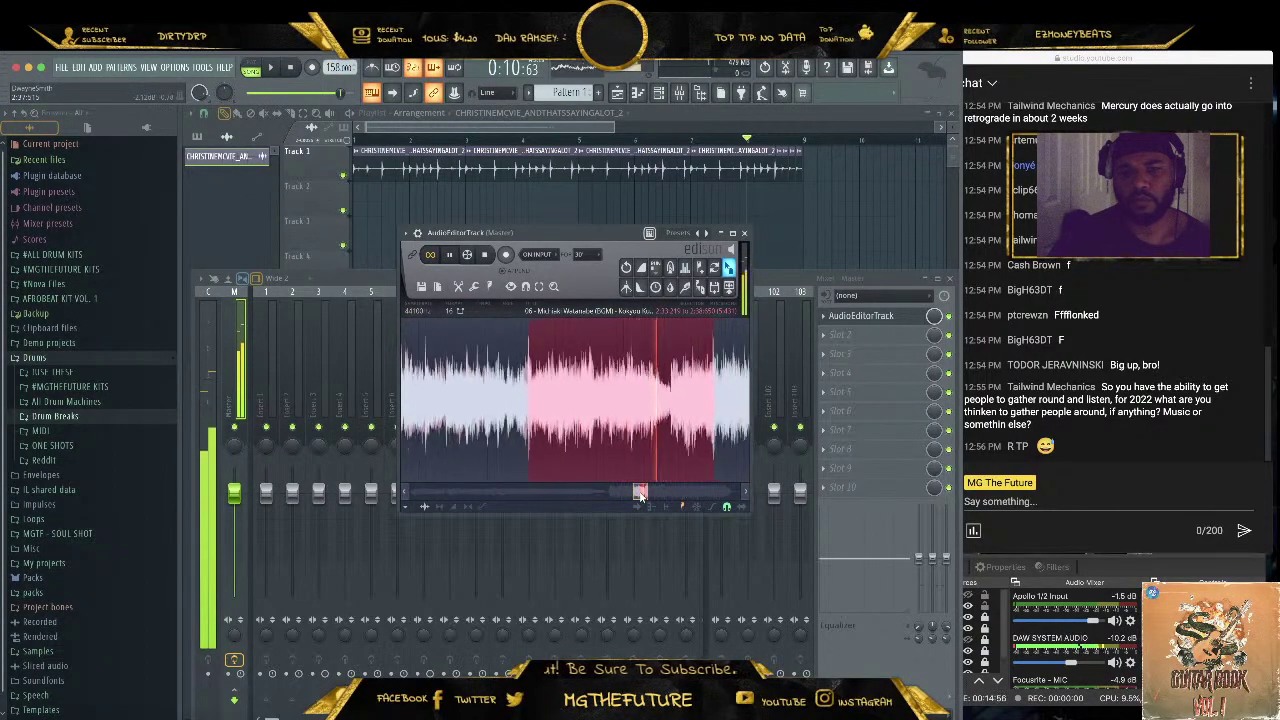
drag(713, 450, 668, 435)
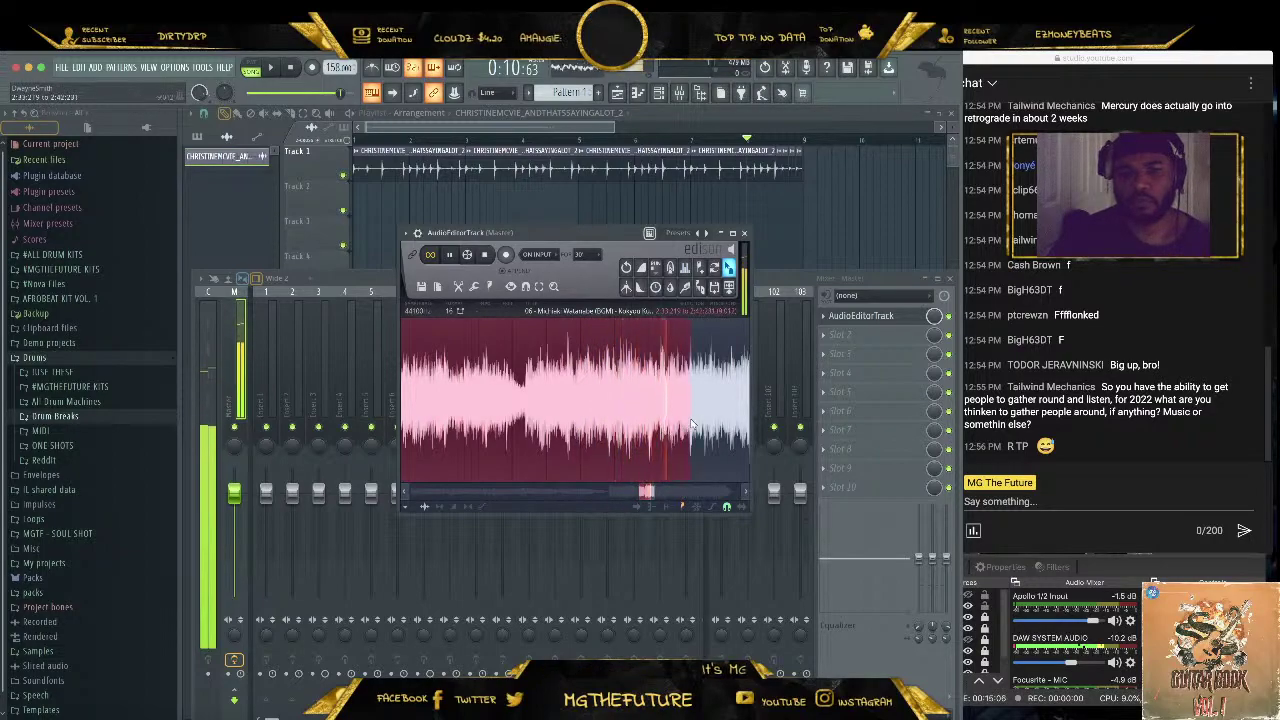
drag(697, 428, 708, 421)
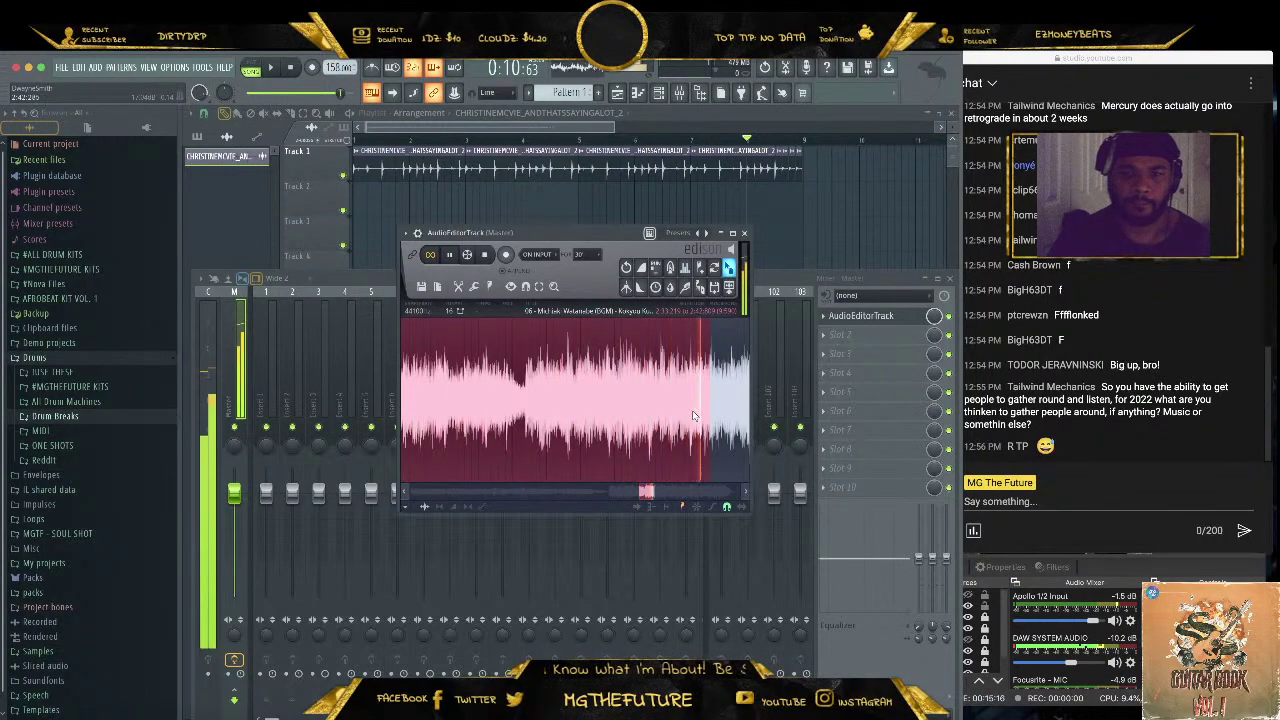
scroll(716, 400, up, 3)
scroll(716, 400, up, 2)
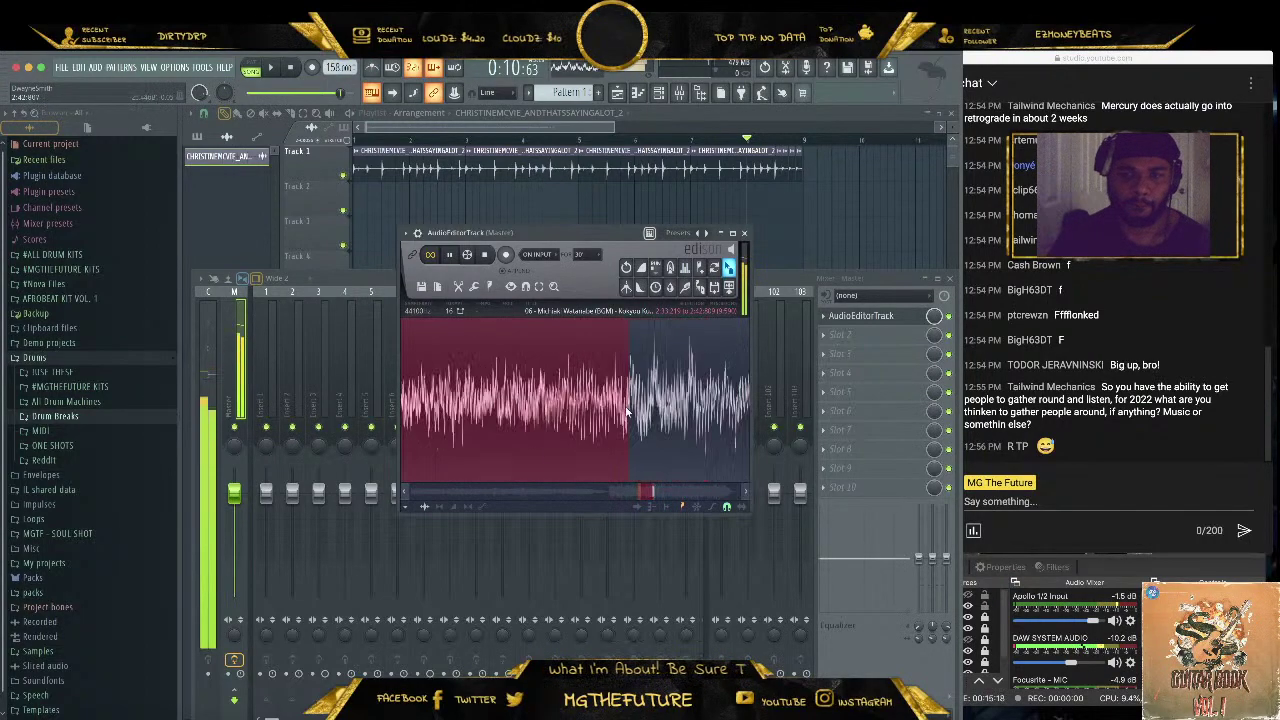
scroll(628, 412, down, 5)
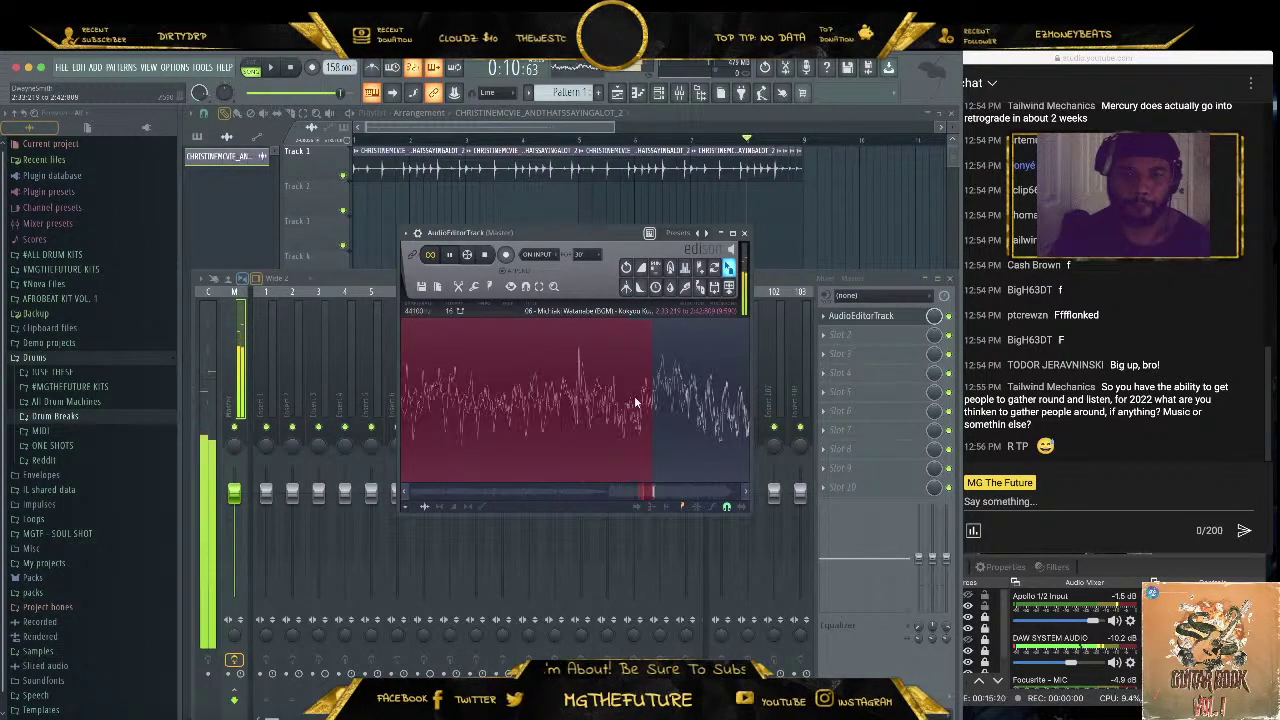
Place the selected region at bar 1 of Track 2, stretch it to match the eight-bar drum break, and play them together
drag(718, 279, 363, 195)
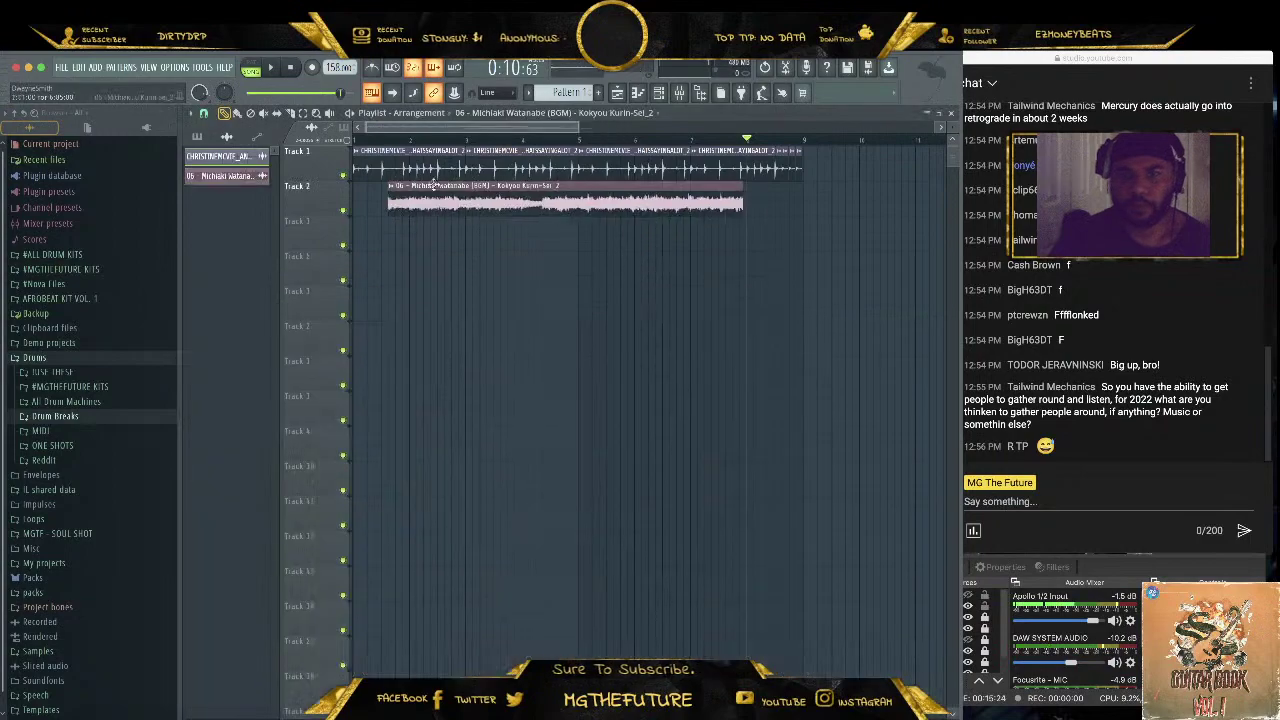
scroll(395, 194, down, 3)
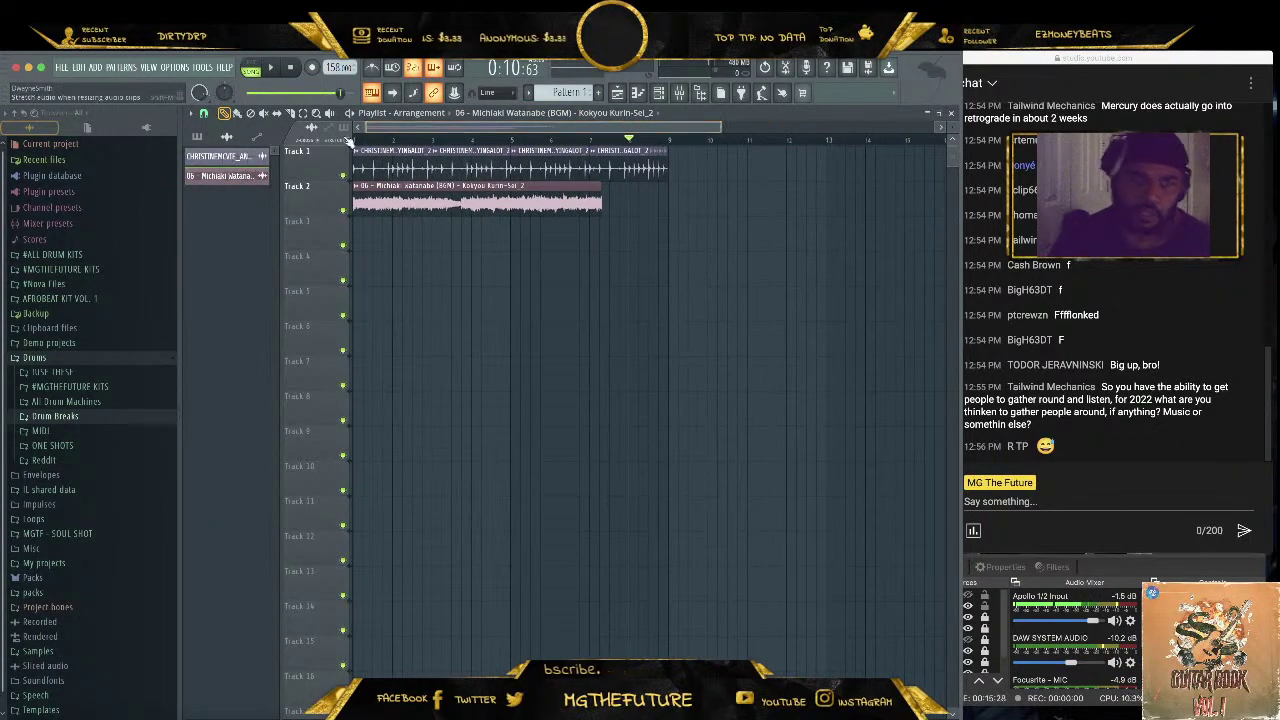
drag(598, 205, 668, 209)
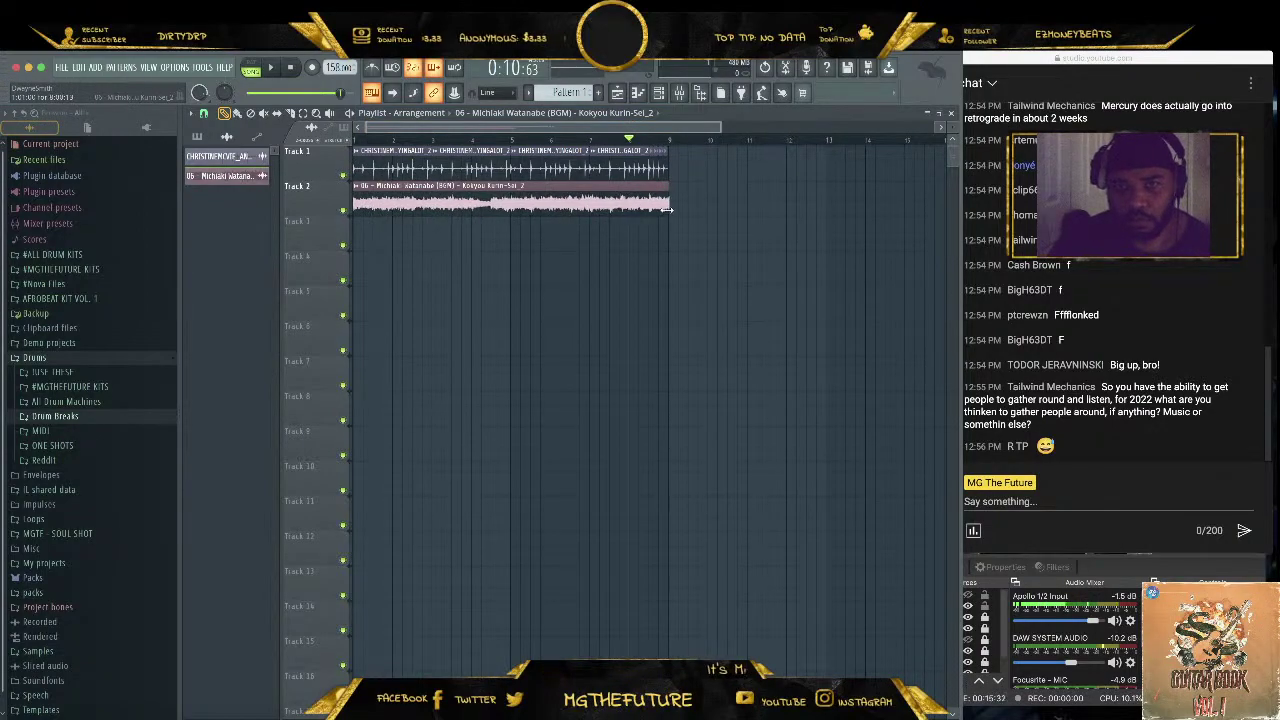
key(space)
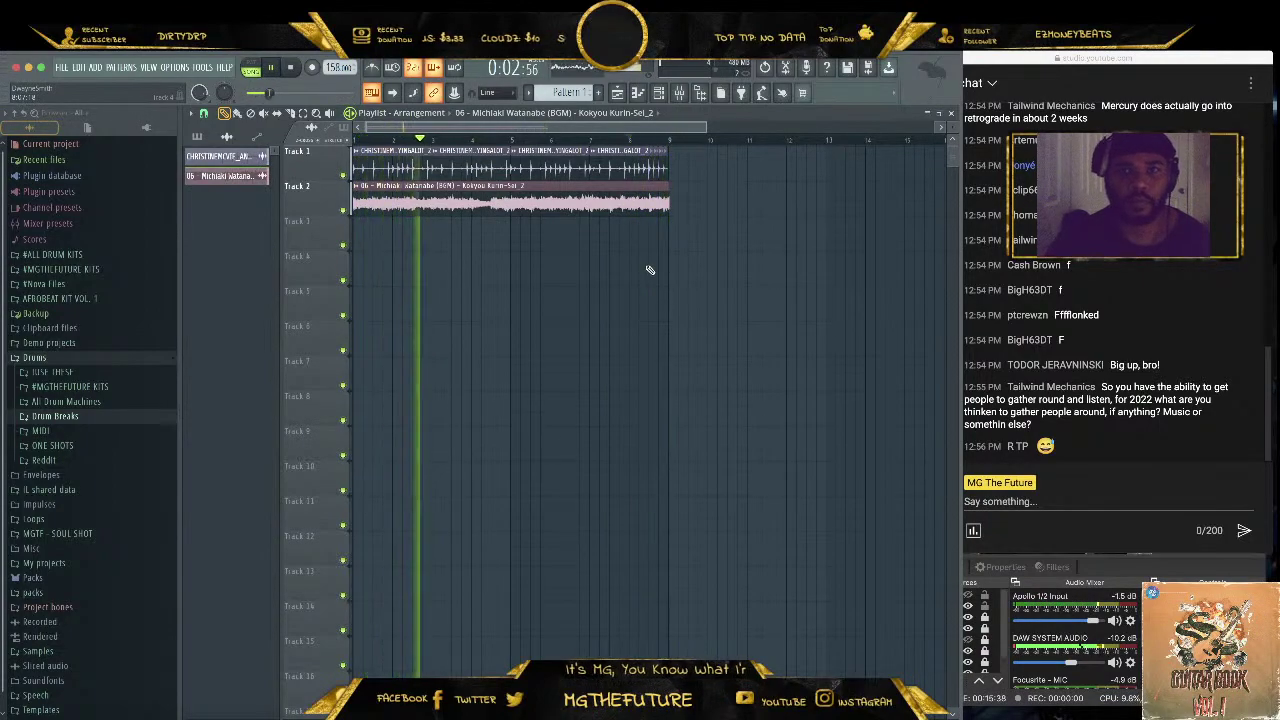
key(space)
Route the music sample's channel to mixer insert 16 with its name and colour
key(F6)
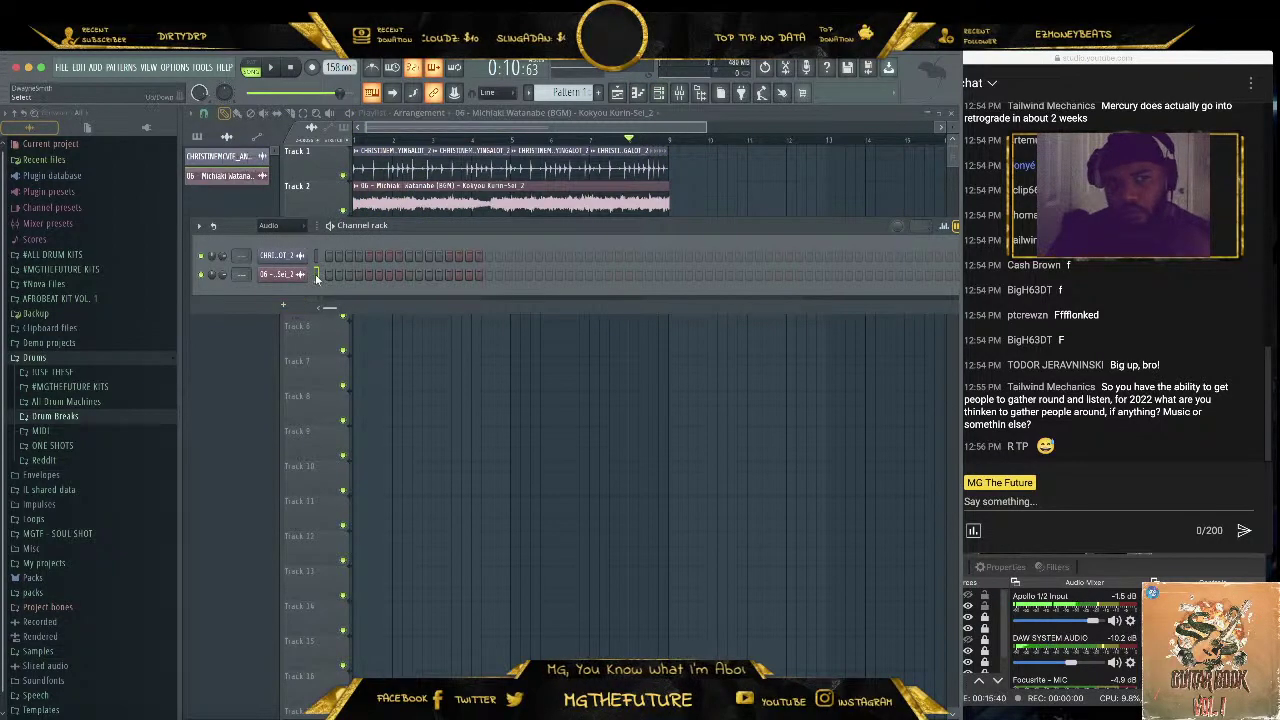
key(F9)
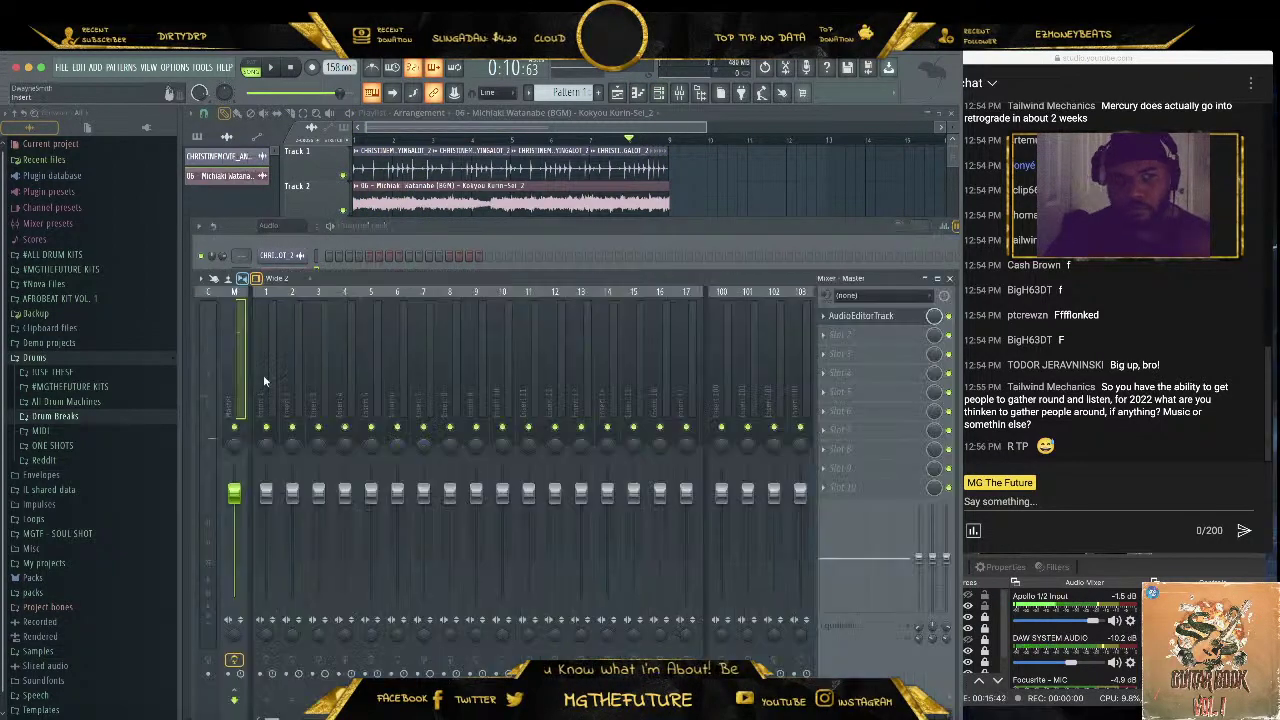
right_click(670, 292)
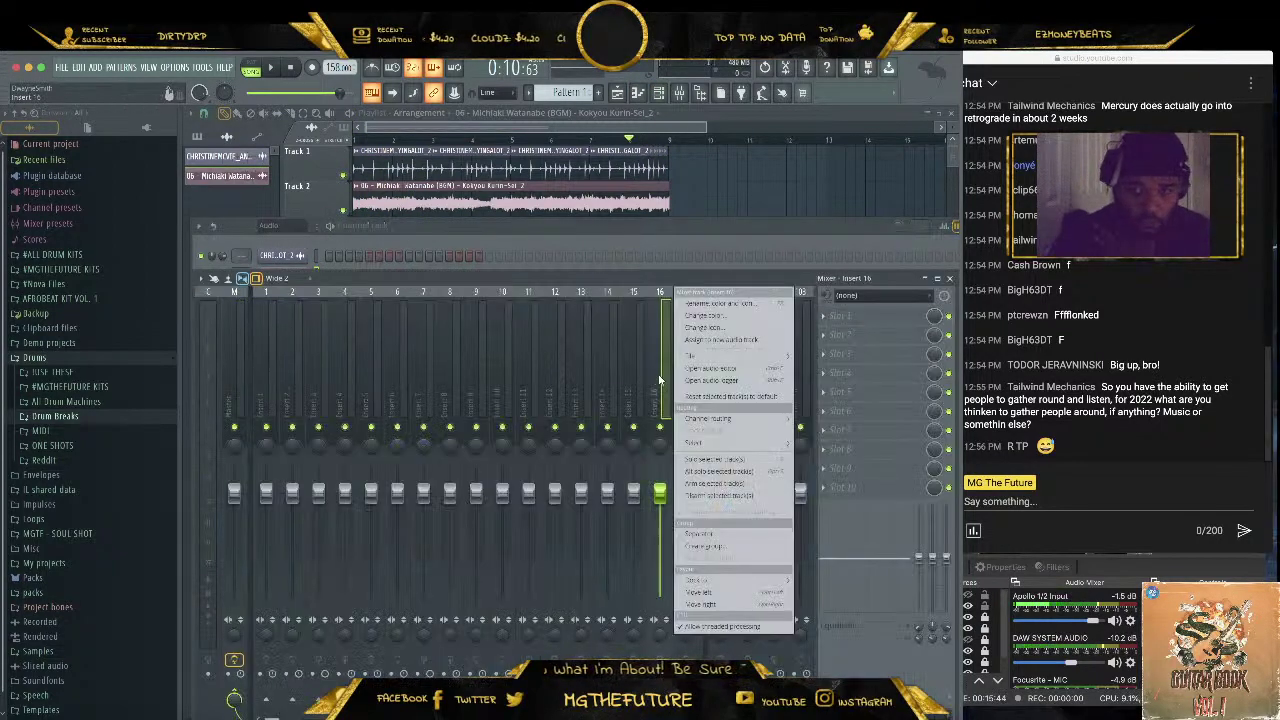
mouse_move(760, 428)
click(802, 420)
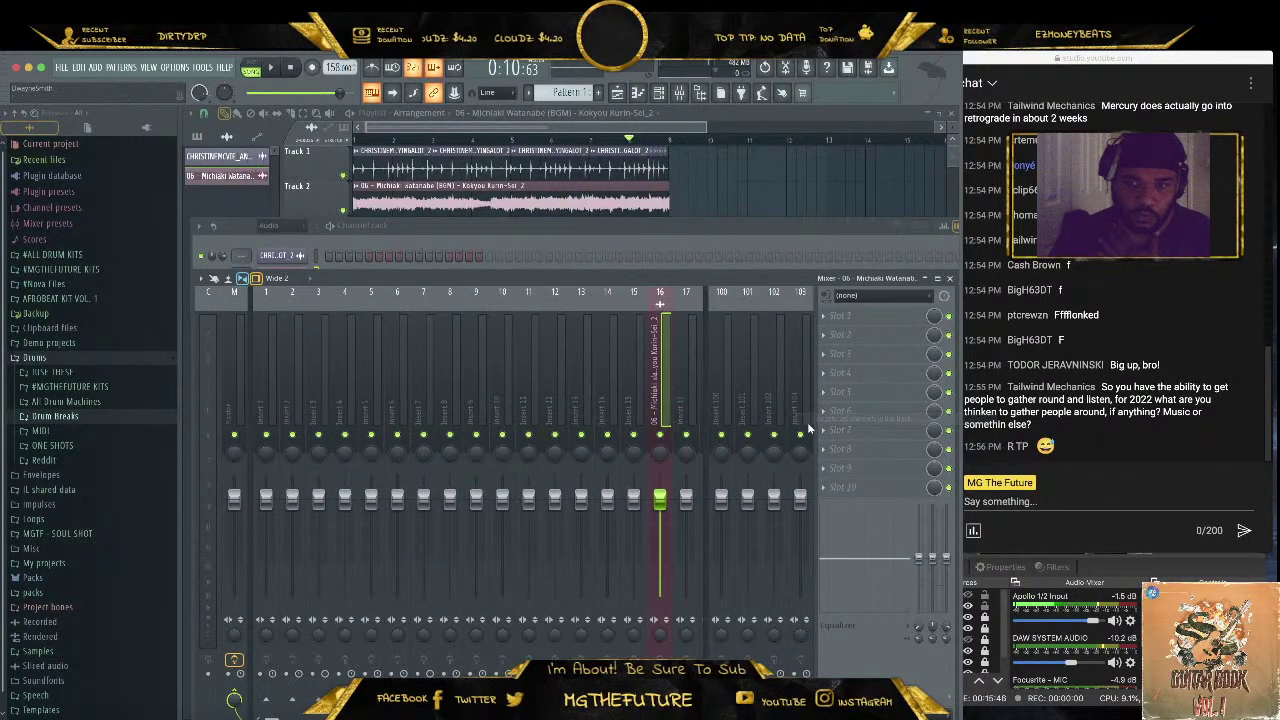
Add Fruity Stereo Shaper to the first effect slot of insert 16 with the LR to LL preset and audition it
click(827, 313)
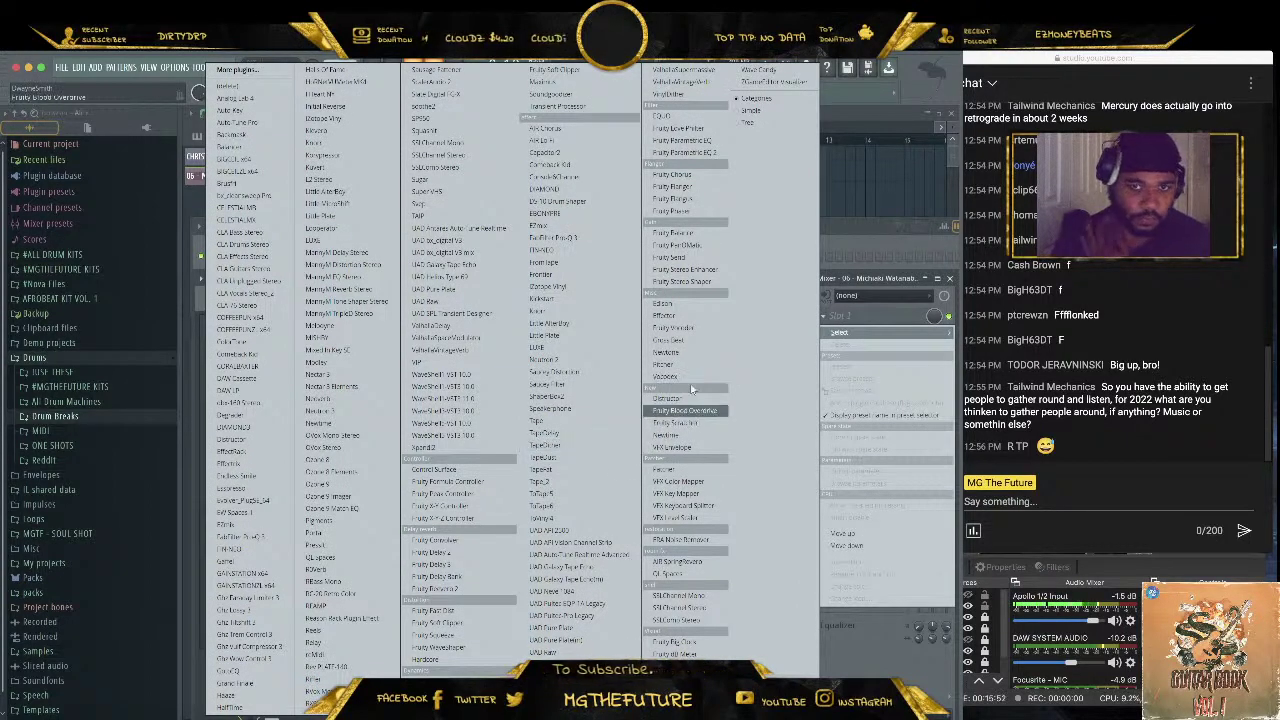
click(704, 282)
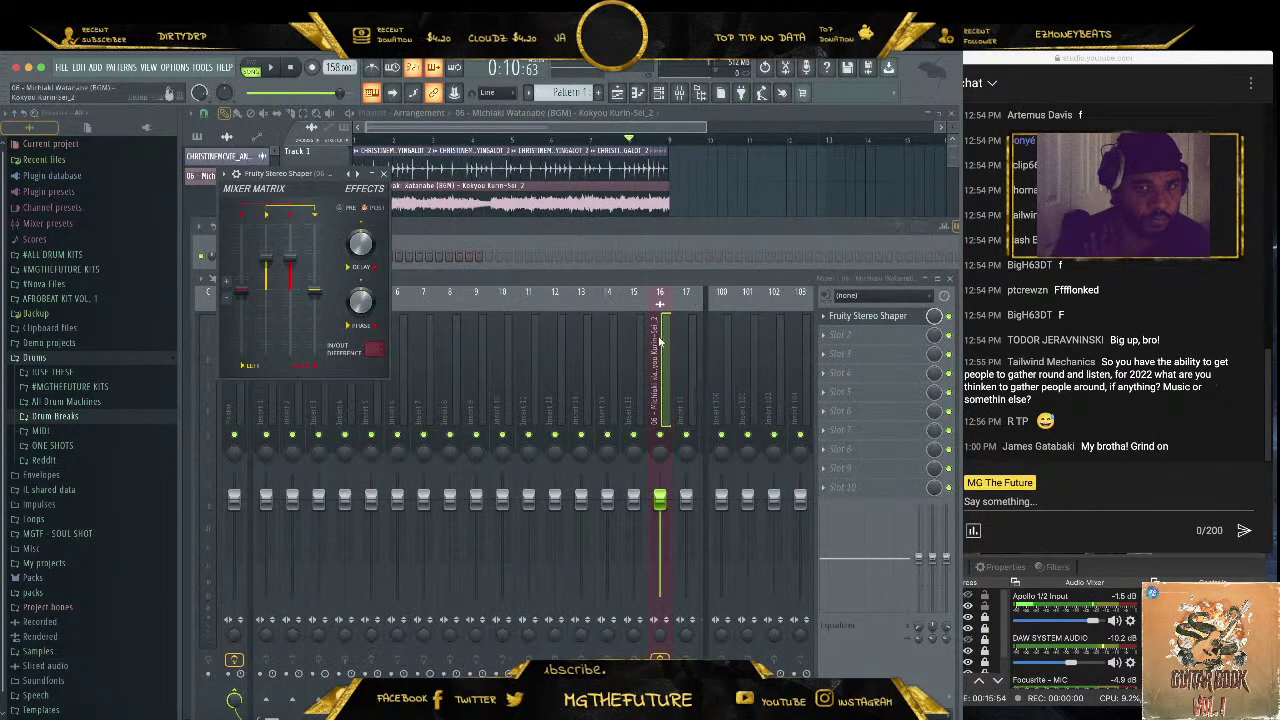
click(352, 176)
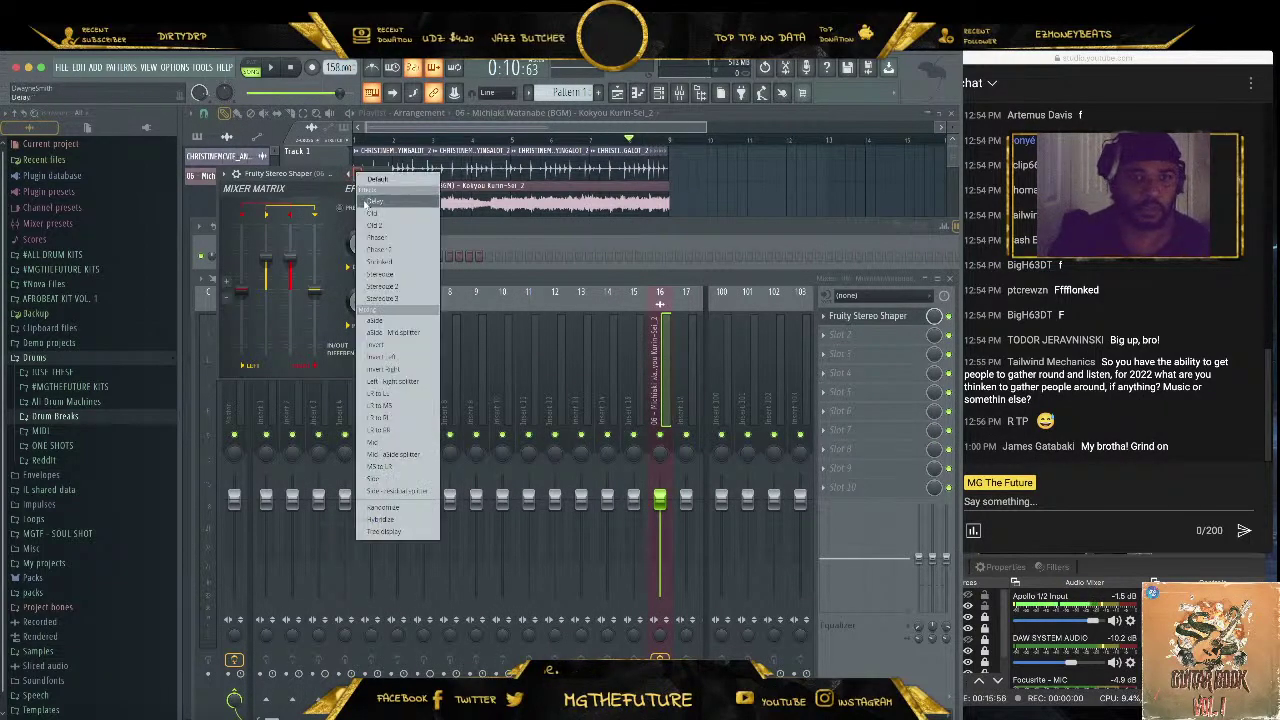
click(424, 394)
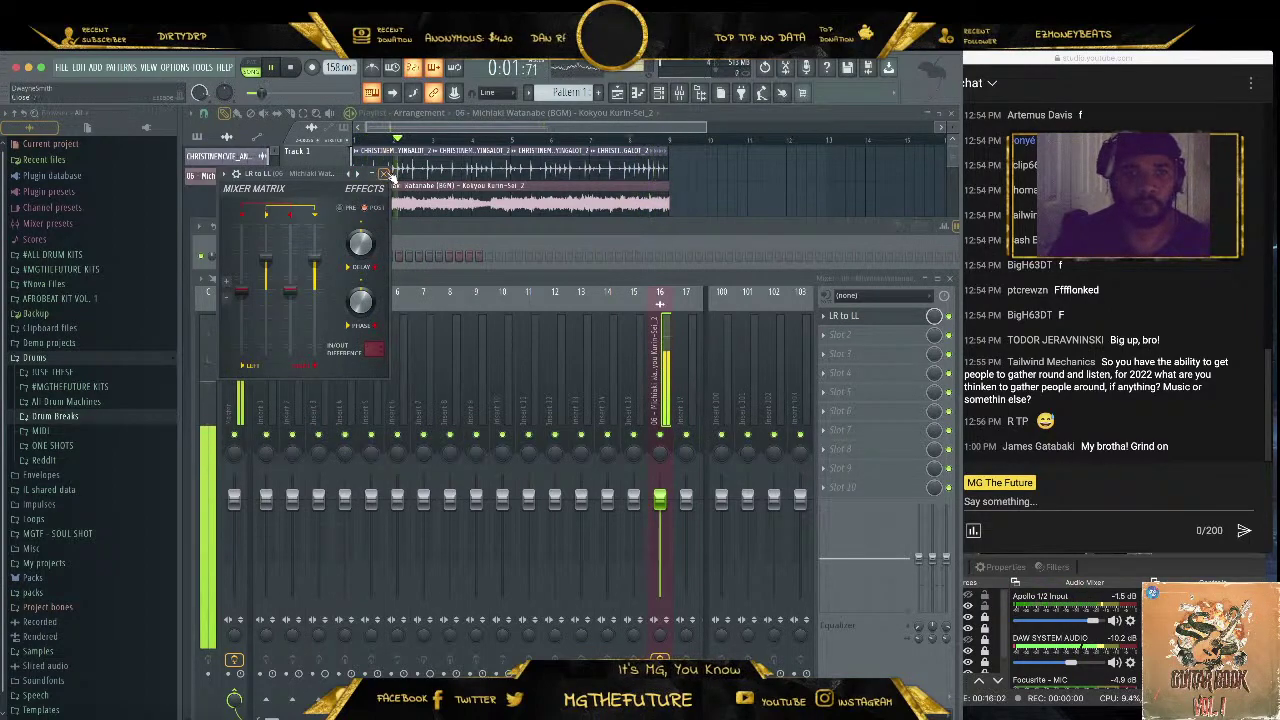
key(Escape)
Lower the volume of insert 16 and cut its low frequencies with the track equalizer while listening to the mix
click(628, 139)
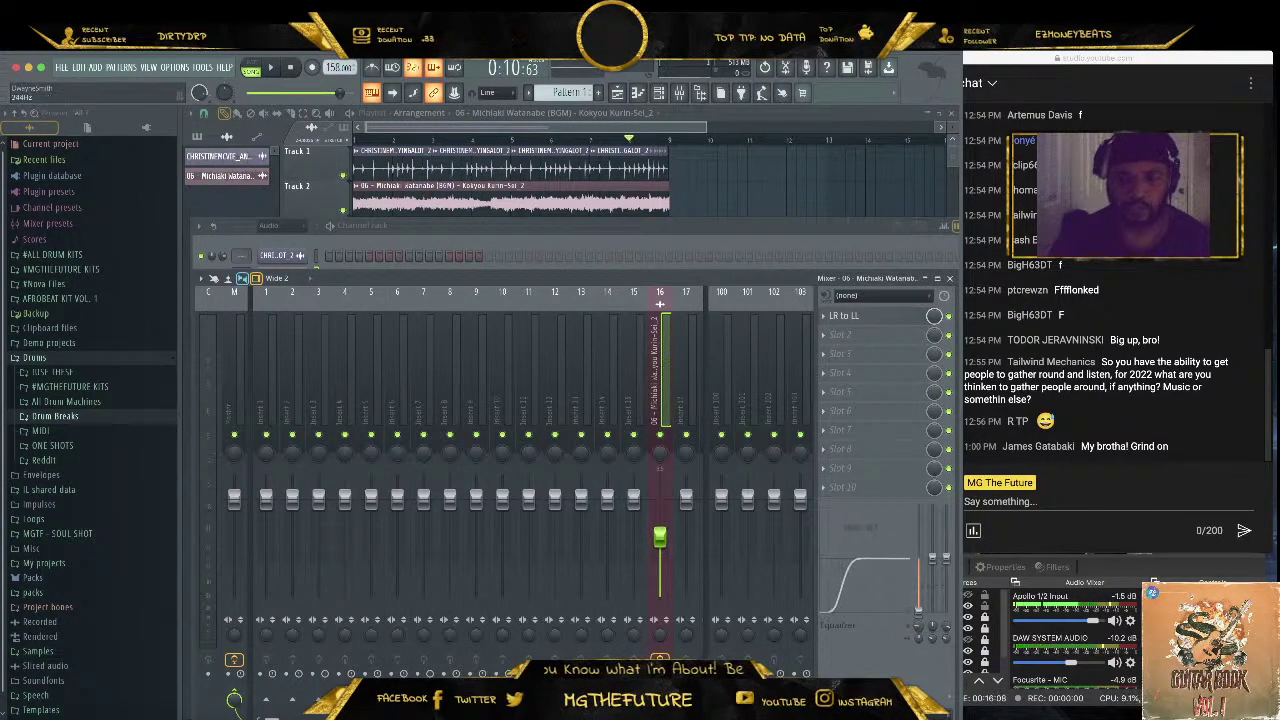
key(space)
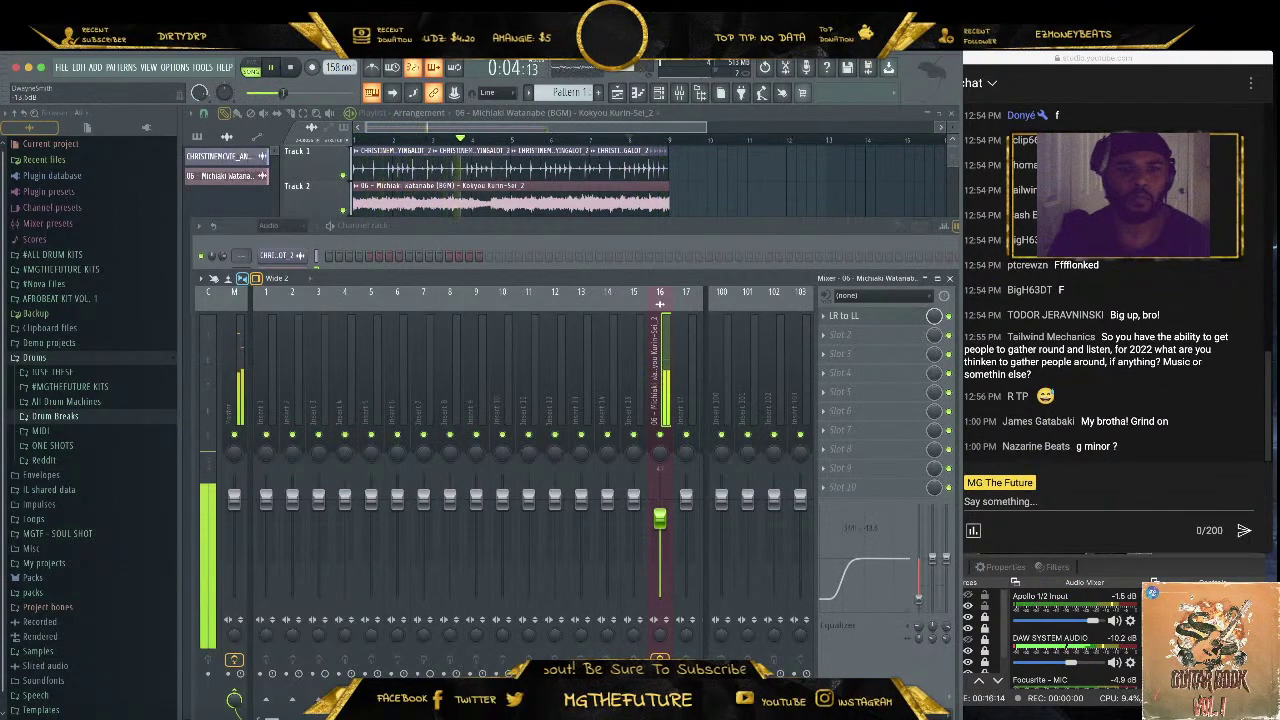
Route the drum break channel to mixer insert 15 and open its channel settings
click(668, 93)
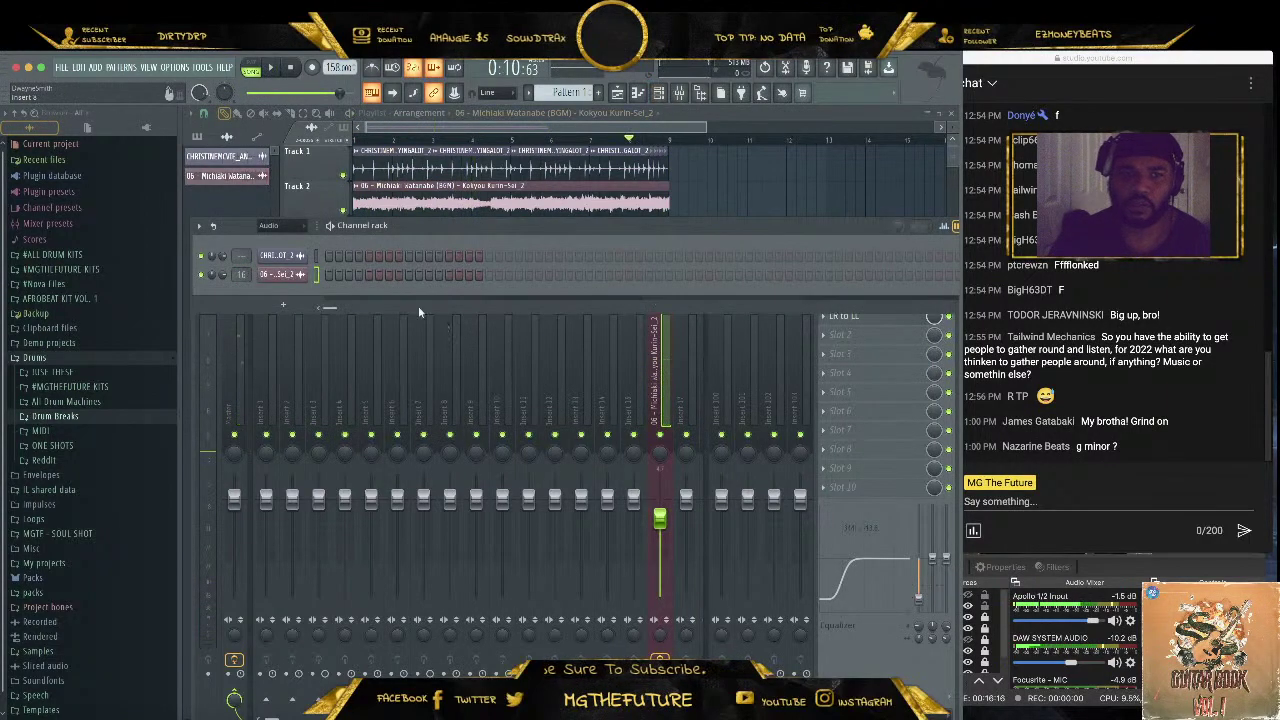
right_click(629, 405)
mouse_move(700, 421)
click(860, 420)
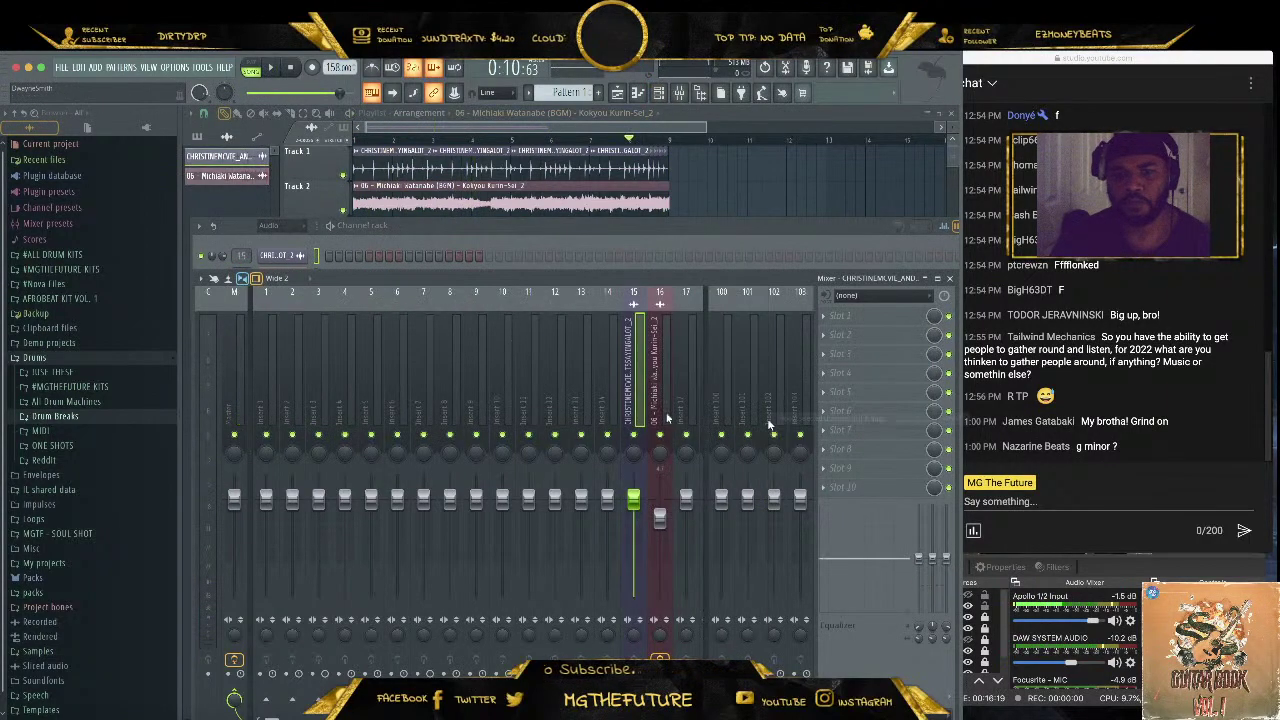
click(281, 255)
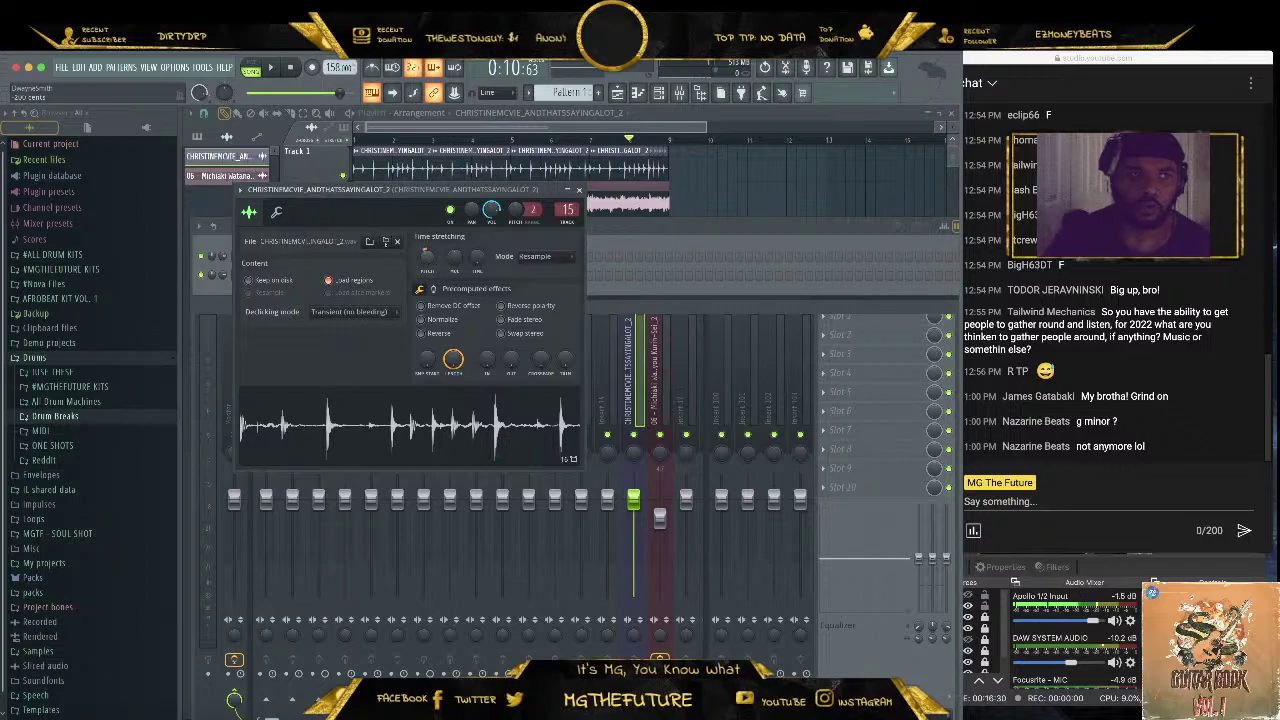
Lower the drum break's time-stretching pitch slightly, audition it in Auto stretch mode and close its channel settings
drag(431, 258, 431, 261)
key(space)
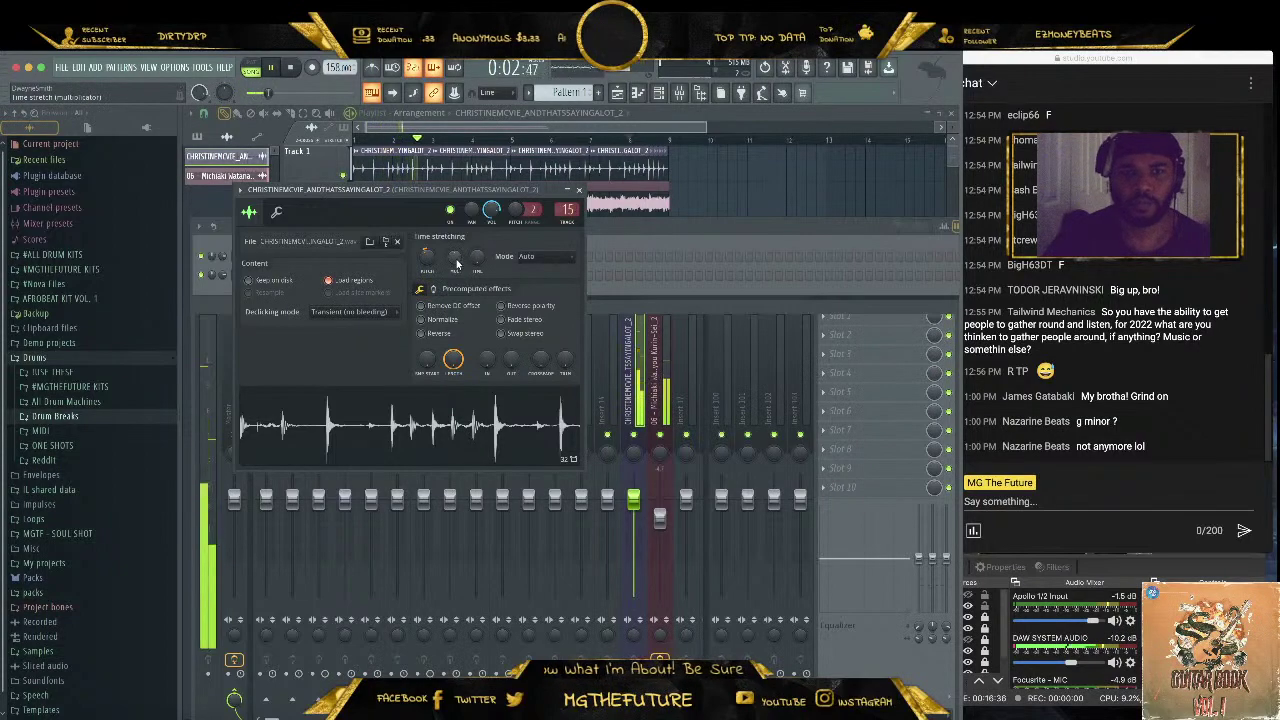
click(578, 189)
key(space)
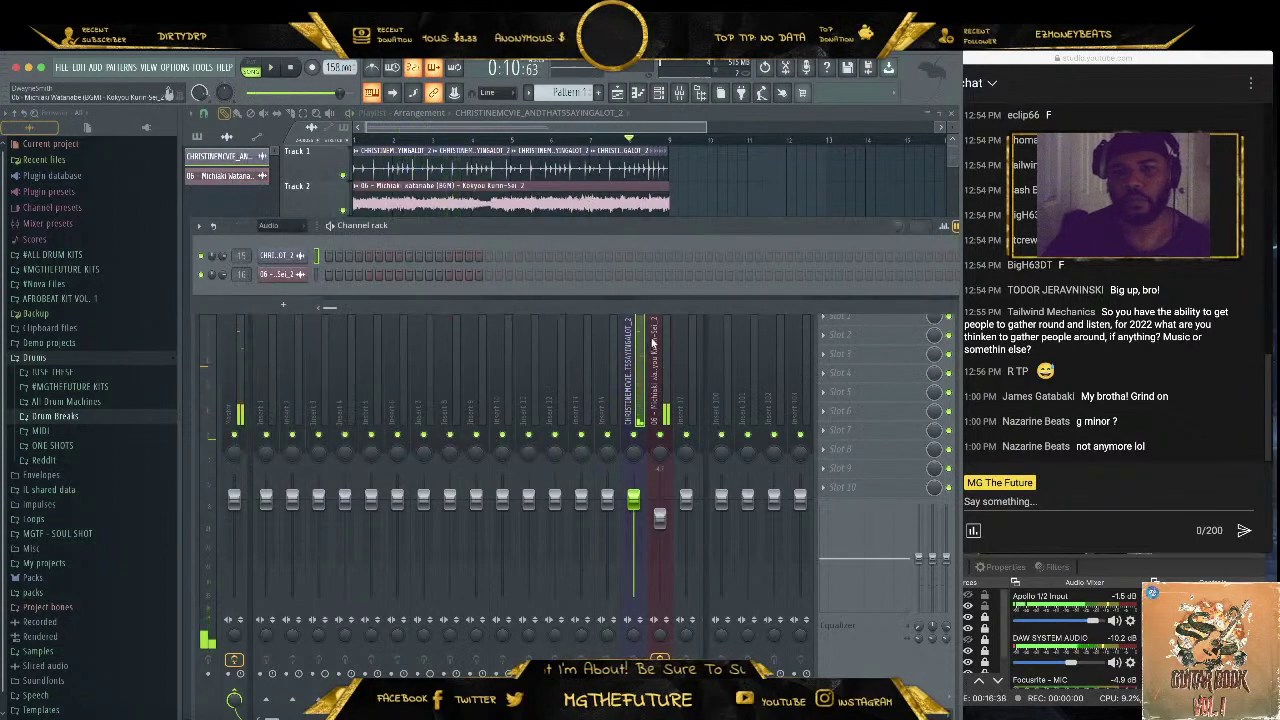
Add L2 Stereo to the first effect slot of insert 15 and raise its output ceiling during playback
click(645, 355)
click(828, 318)
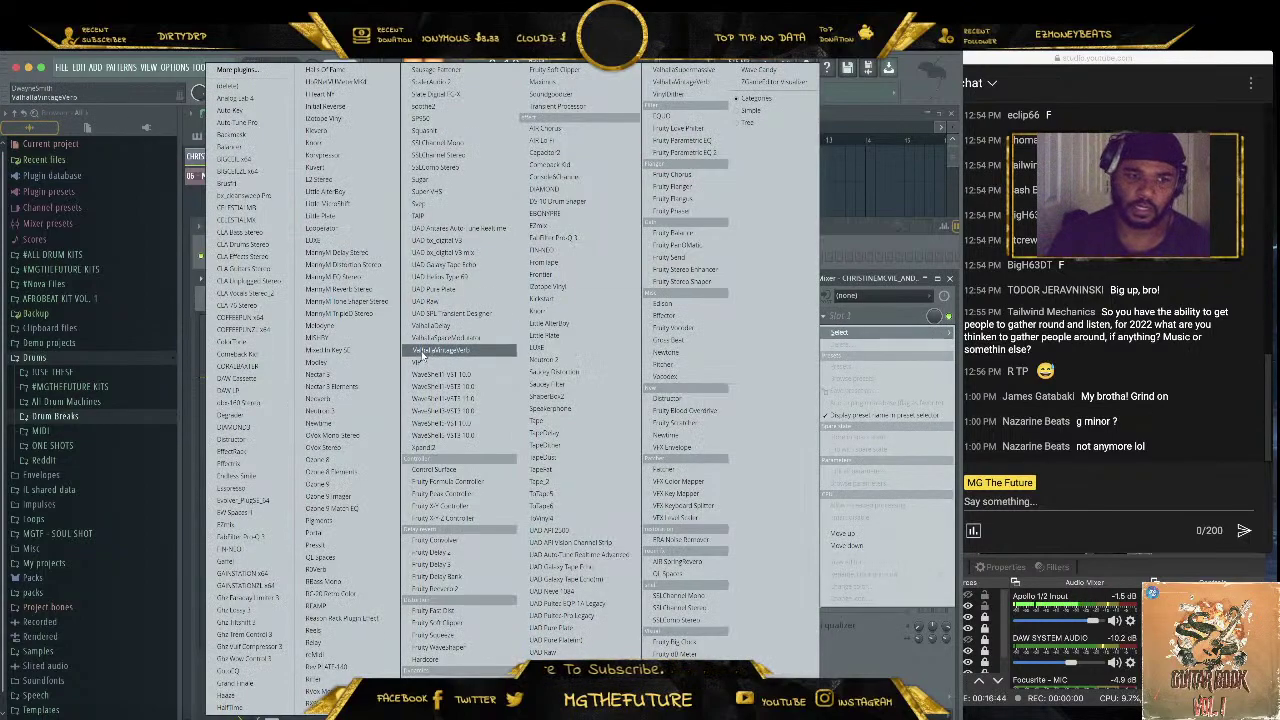
click(412, 181)
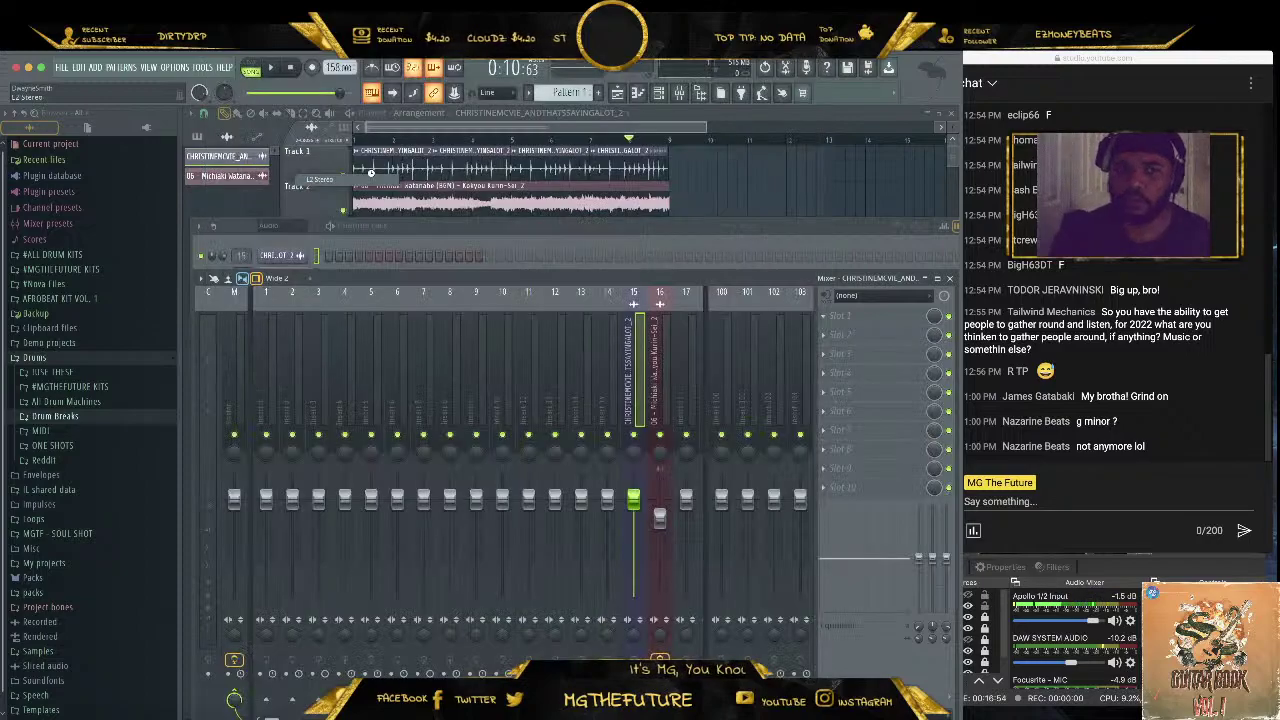
key(space)
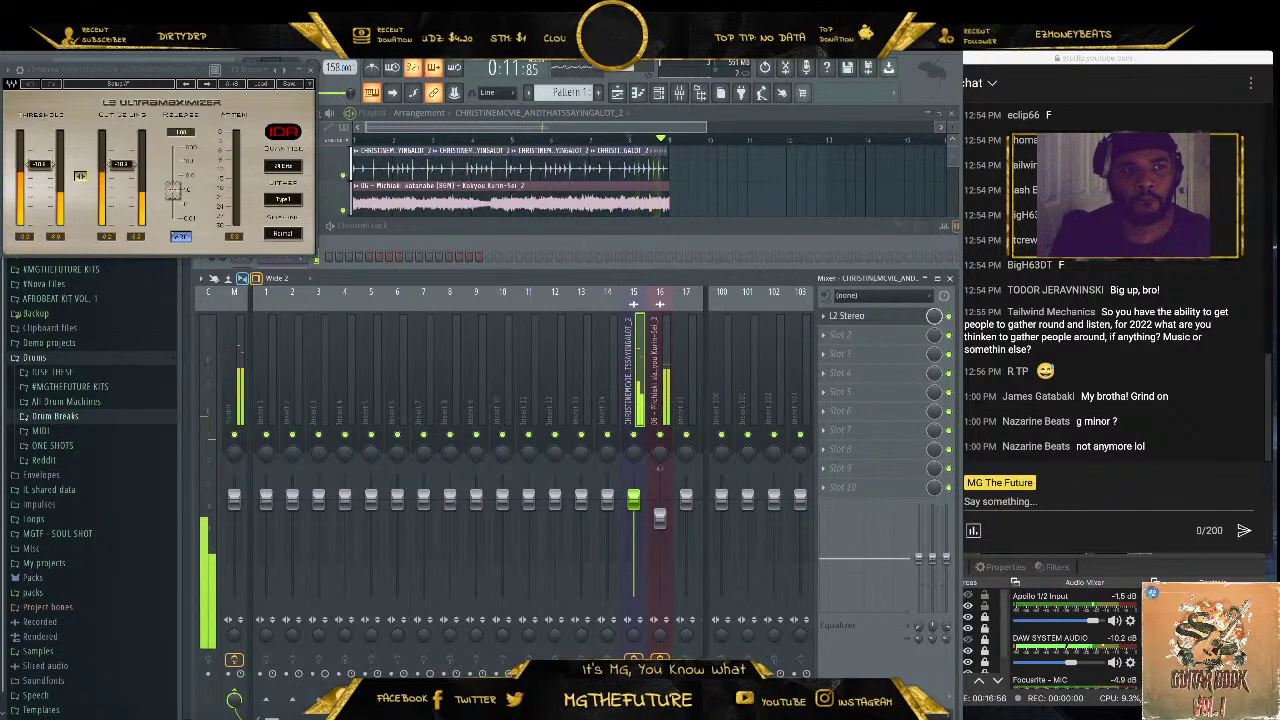
mouse_move(120, 163)
mouse_down()
mouse_move(128, 177)
mouse_move(124, 140)
mouse_up()
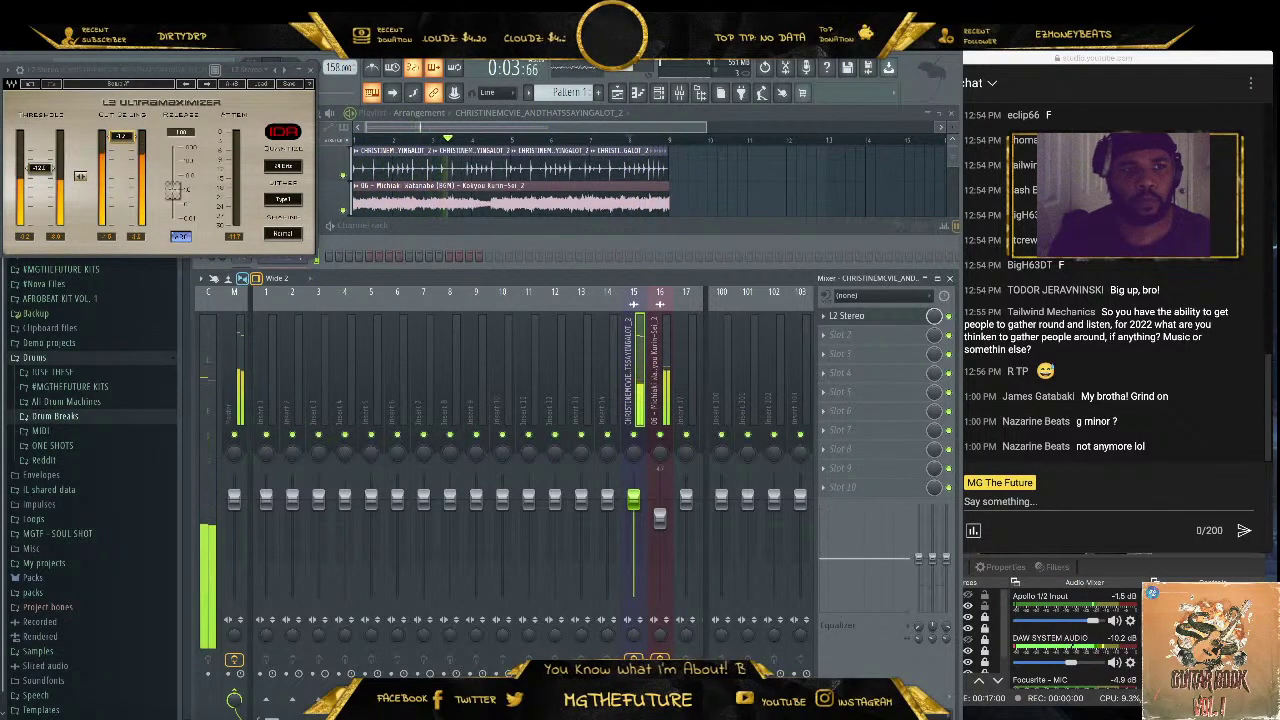
click(311, 69)
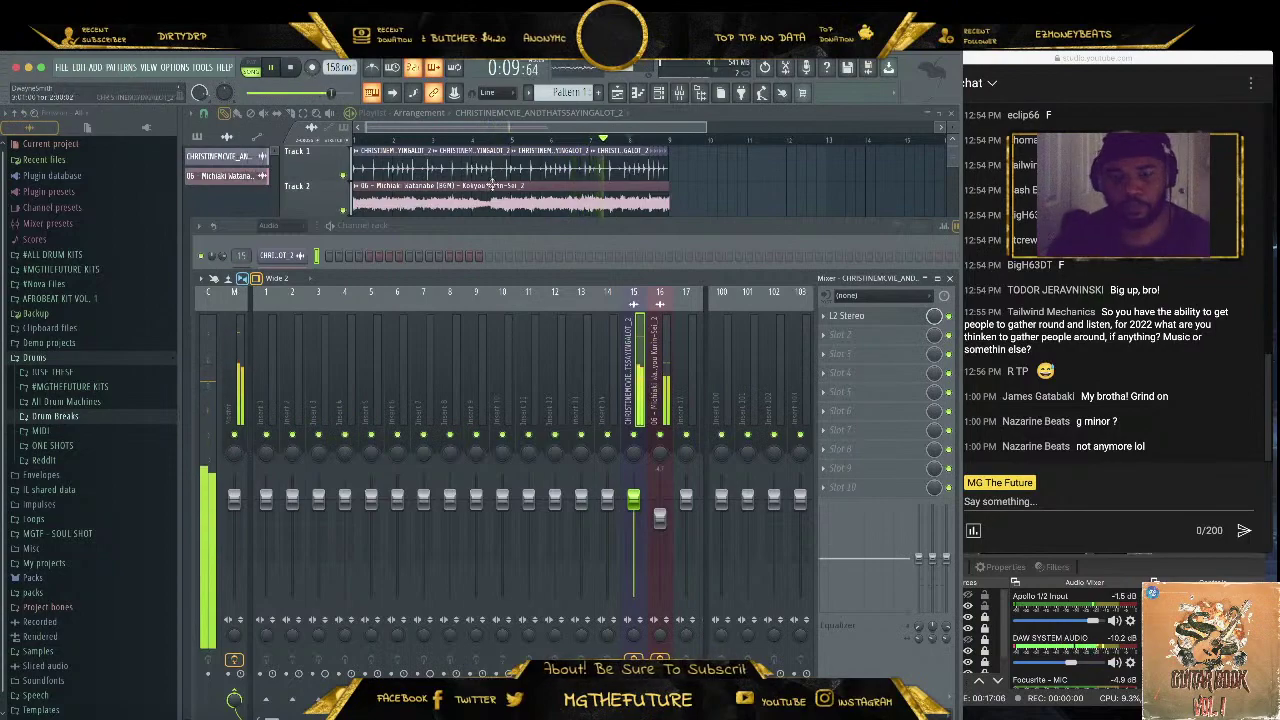
Lower the volume of insert 16 slightly, then reselect insert 15 and listen to the mix
drag(659, 517, 659, 525)
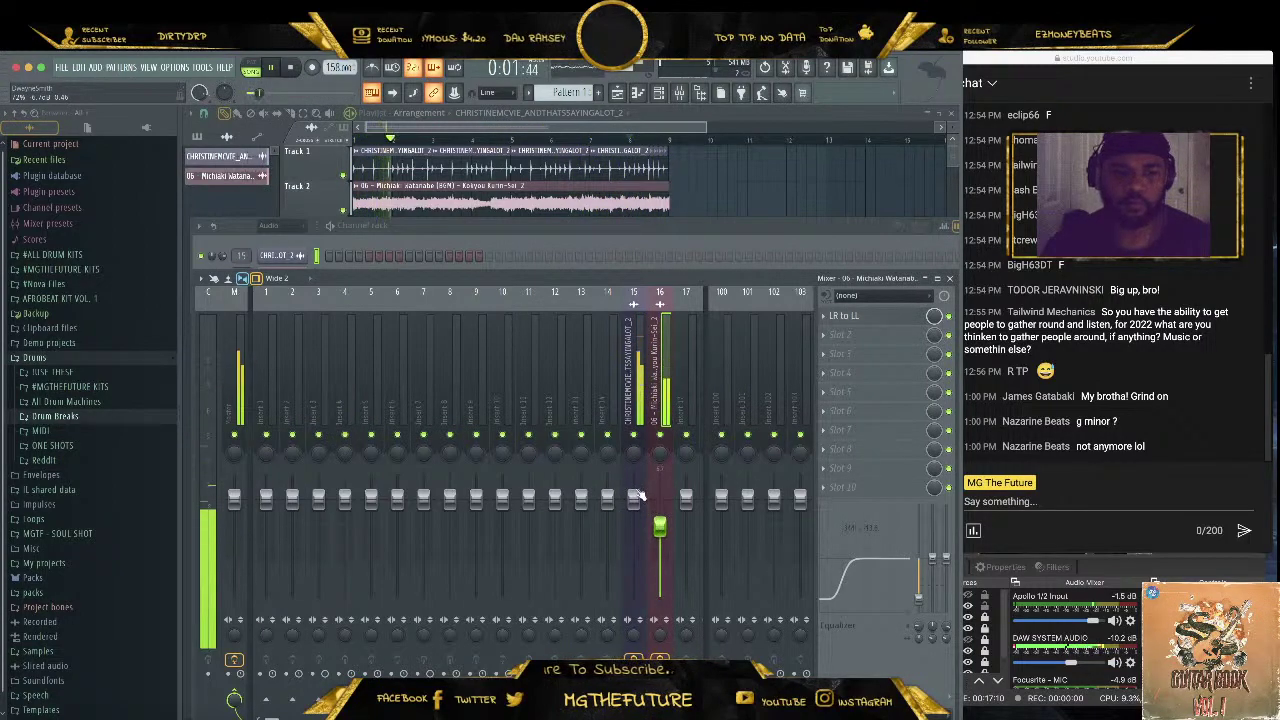
click(641, 405)
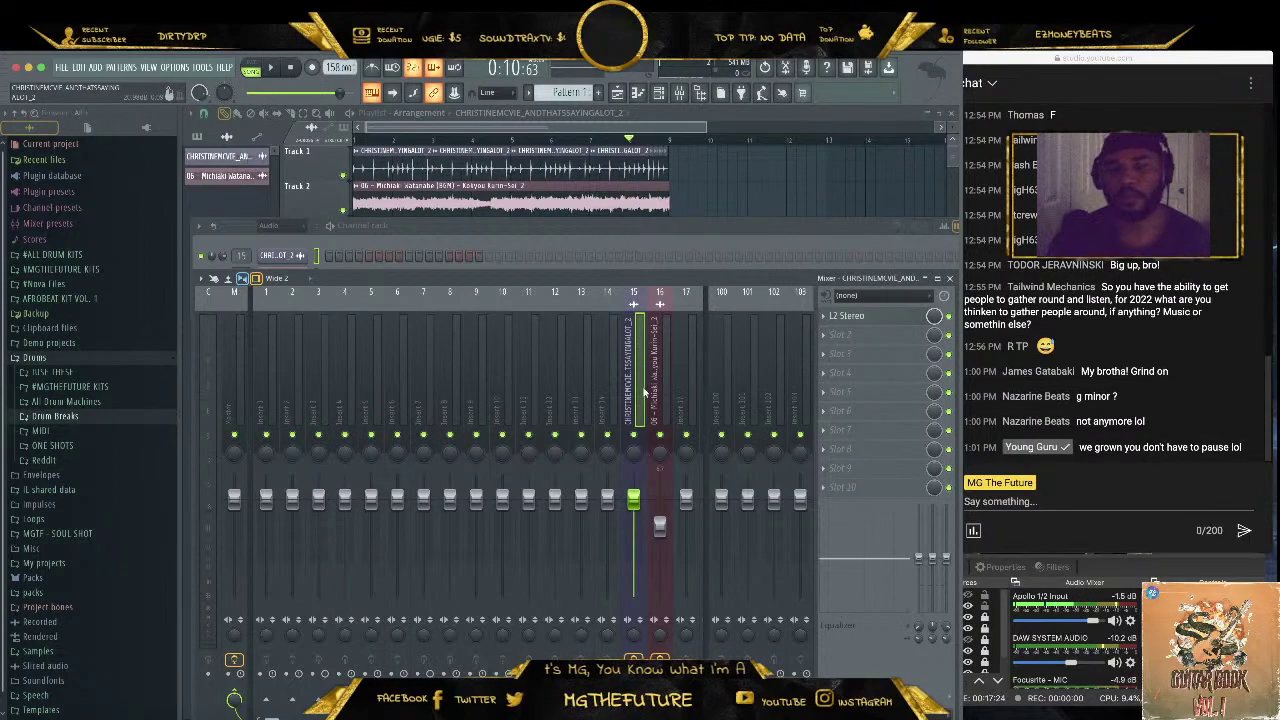
key(space)
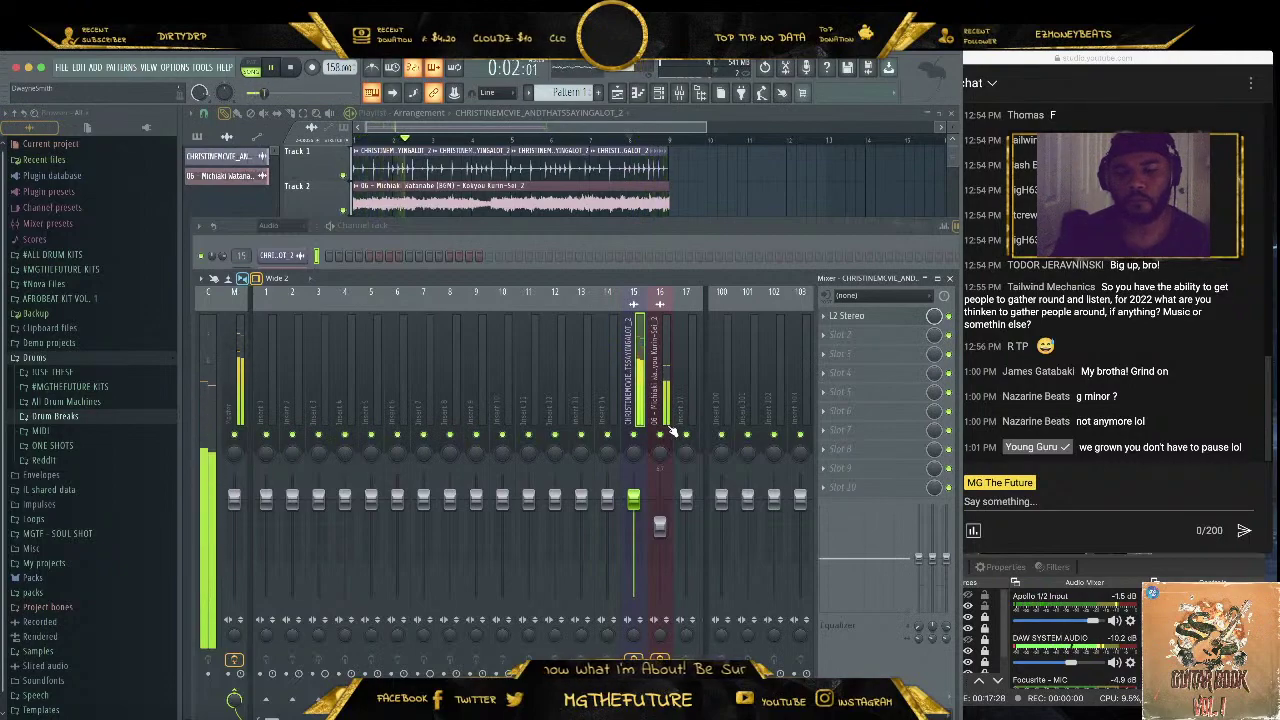
key(space)
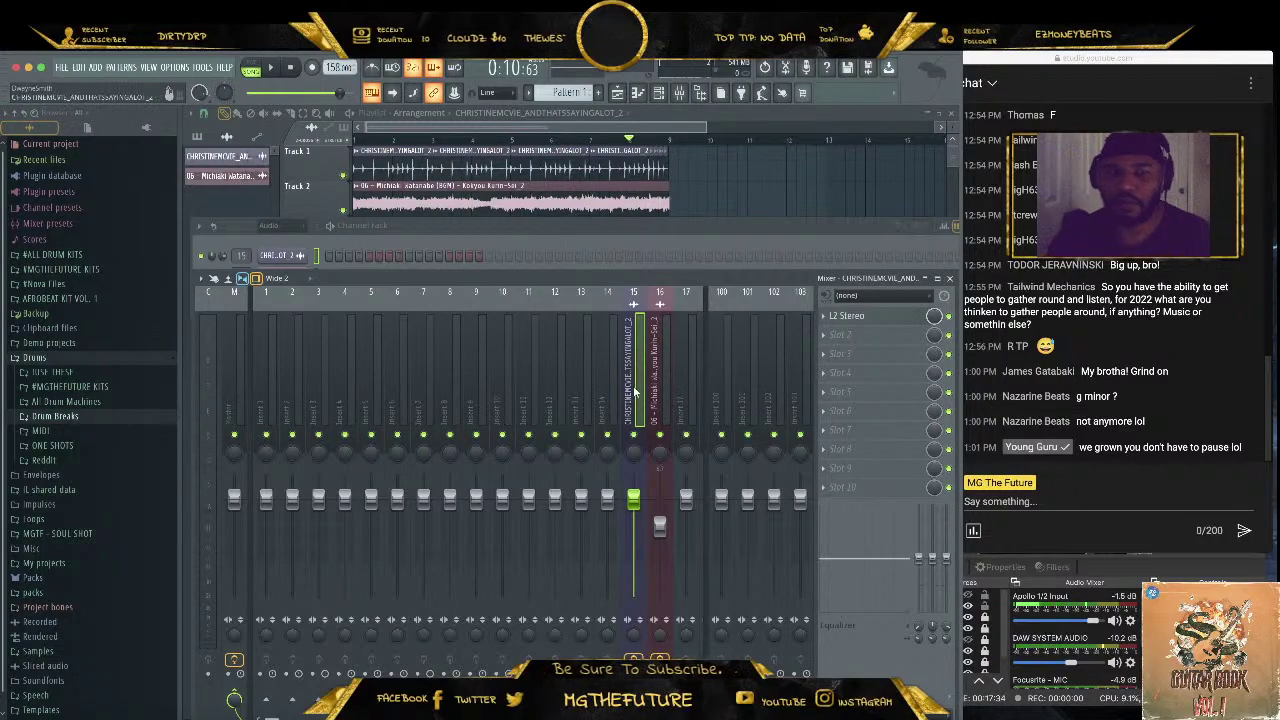
Add Fruity Parametric EQ 2 to slot 2 of insert 15, boosting about 122 Hz, about 2248 Hz and the treble during playback
click(840, 334)
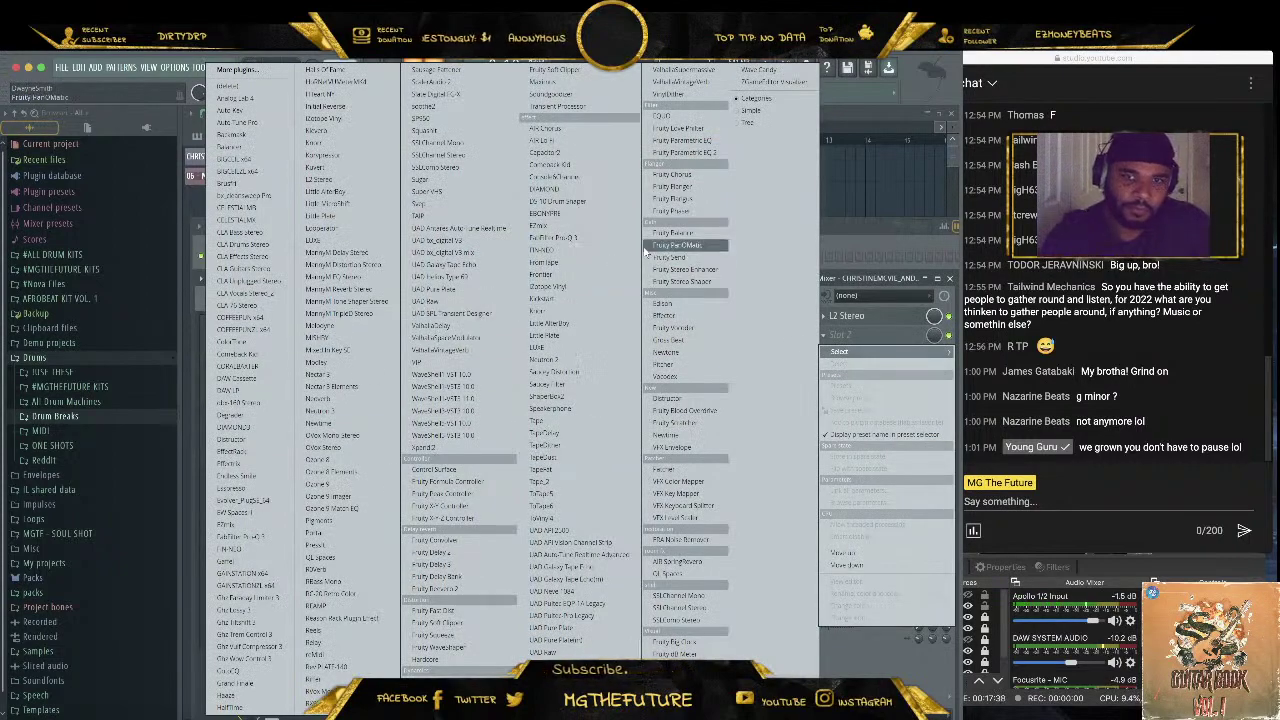
click(694, 142)
key(space)
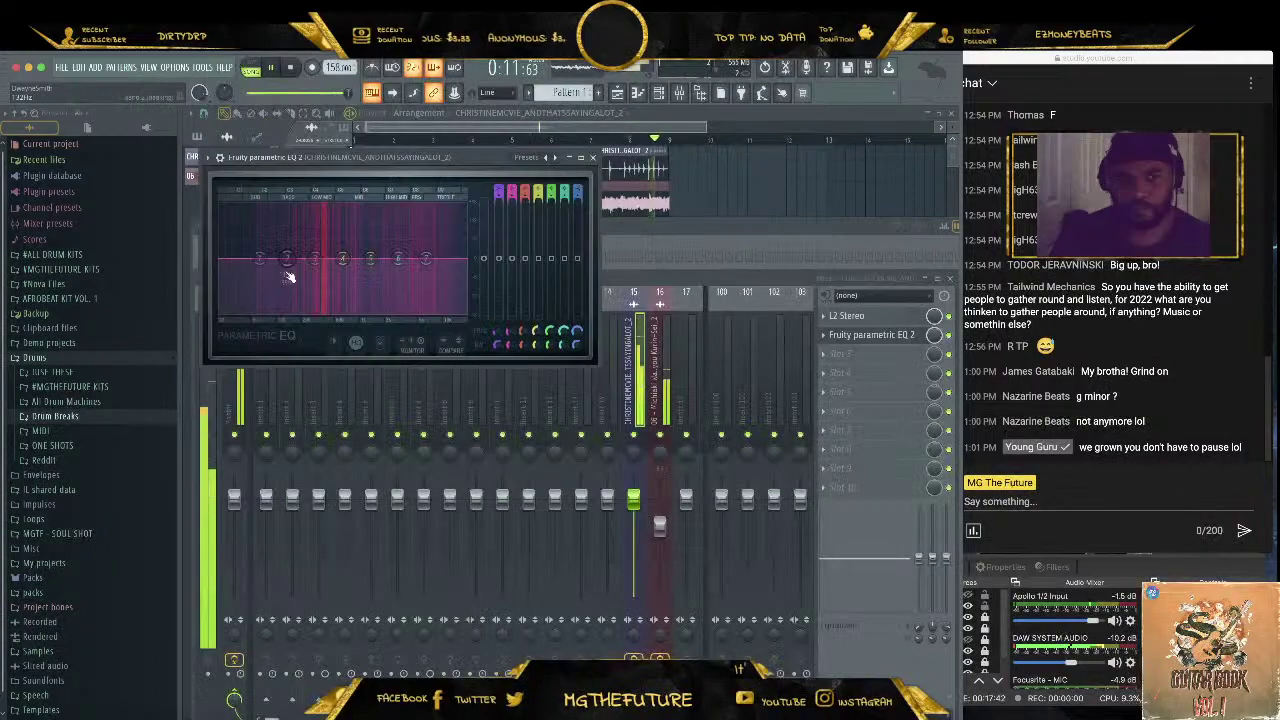
mouse_move(277, 250)
mouse_down()
mouse_move(265, 248)
mouse_move(283, 244)
mouse_up()
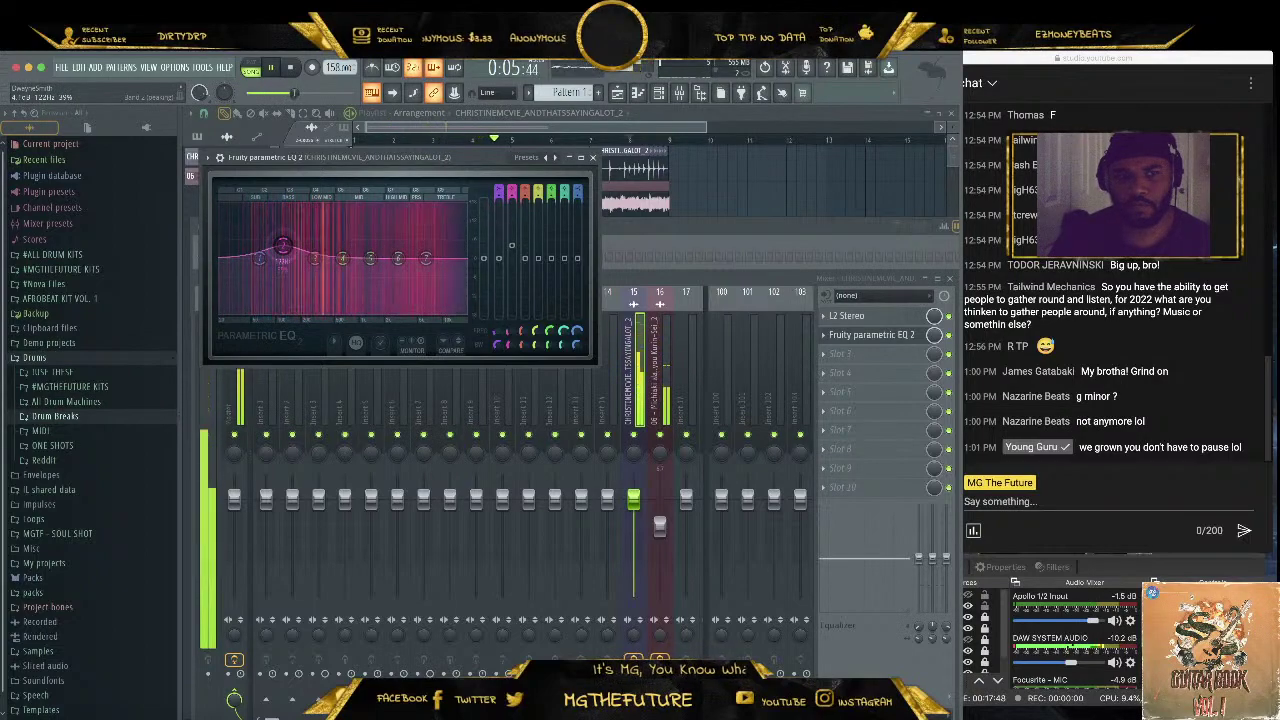
drag(426, 258, 428, 252)
drag(343, 257, 388, 248)
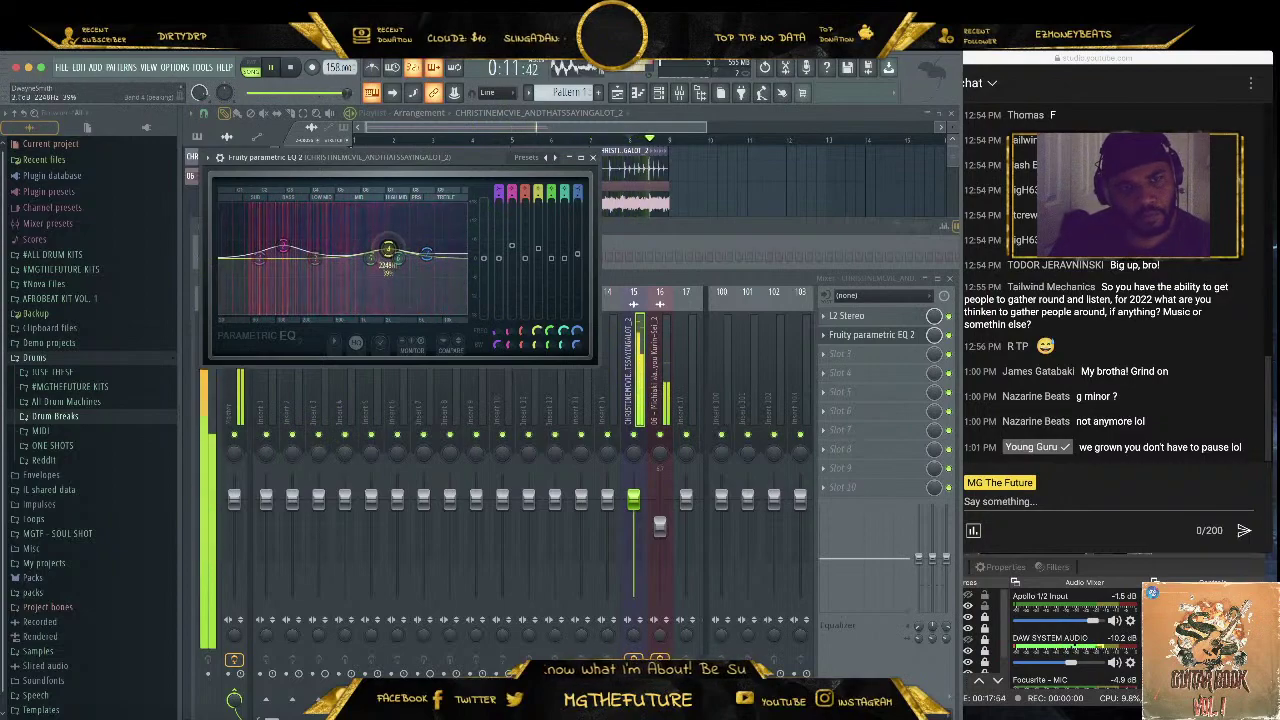
click(592, 157)
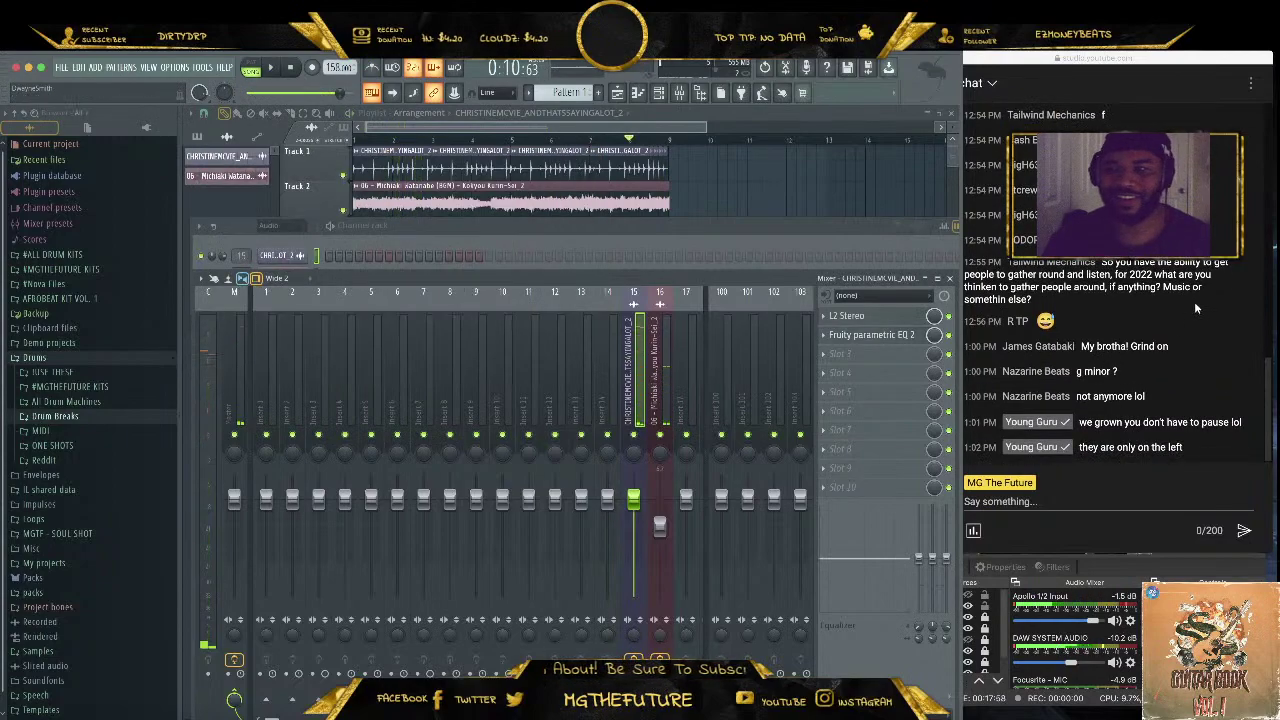
click(1196, 308)
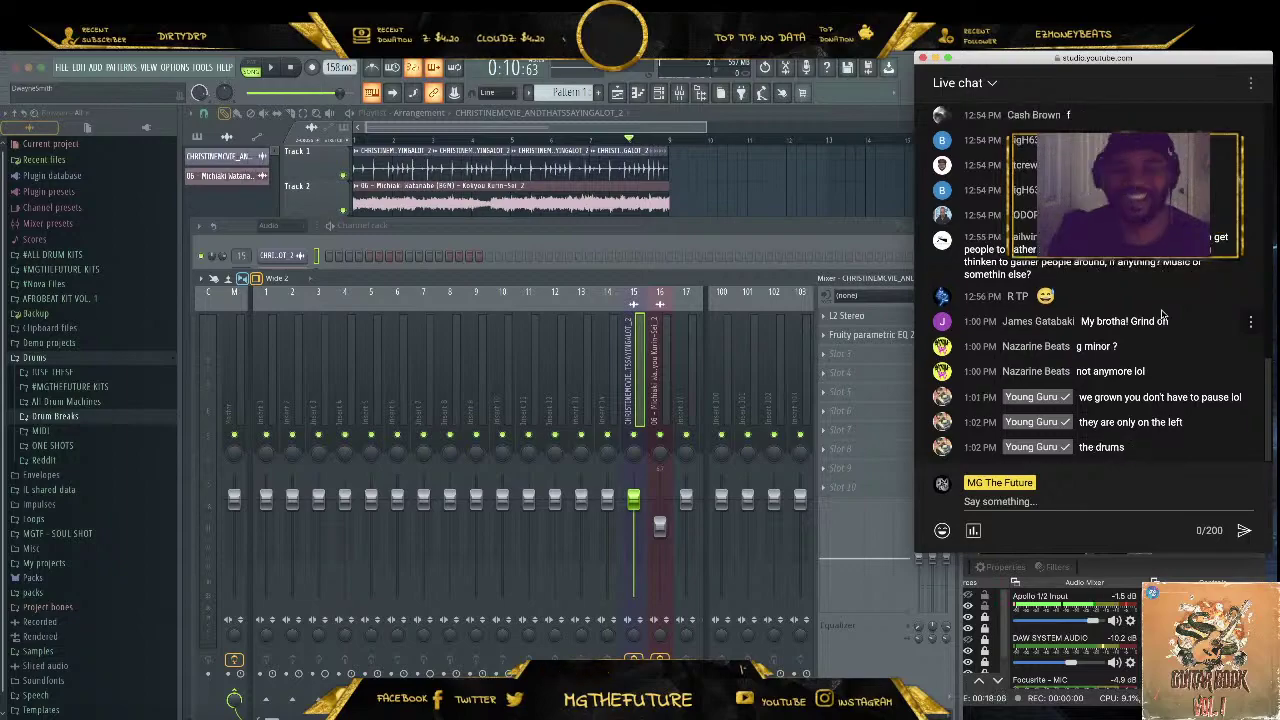
click(871, 338)
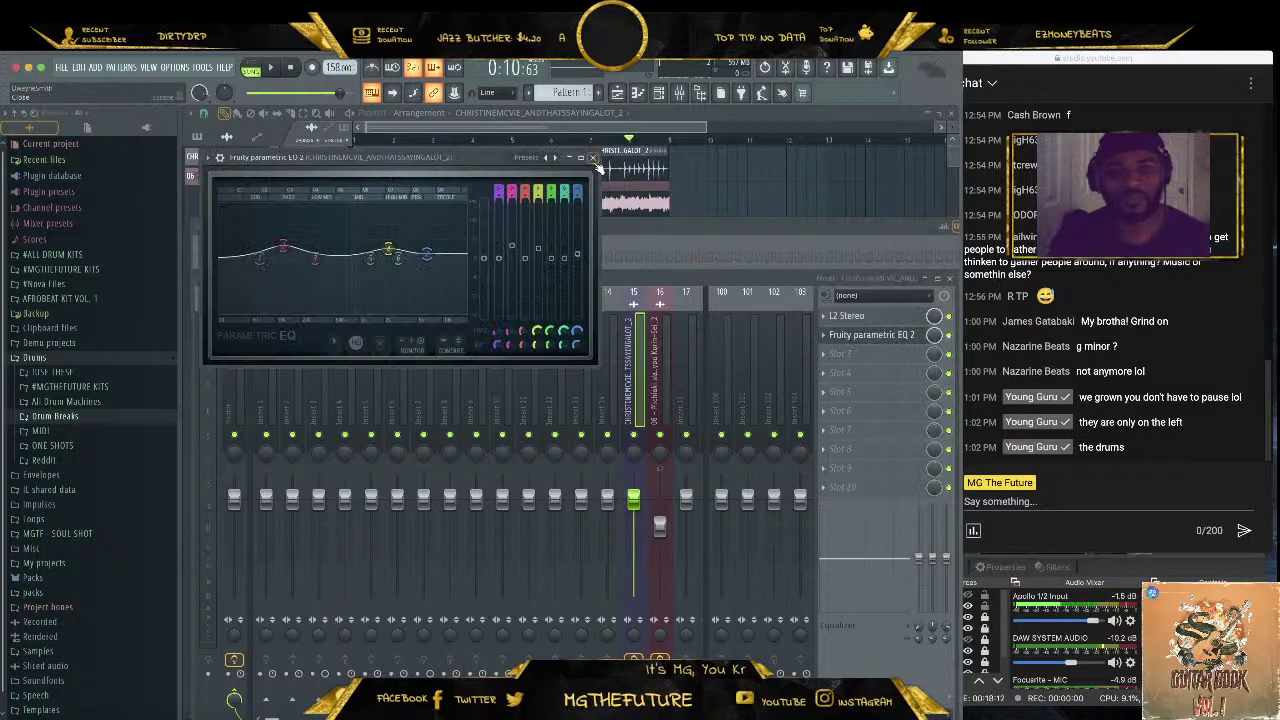
click(592, 157)
click(829, 357)
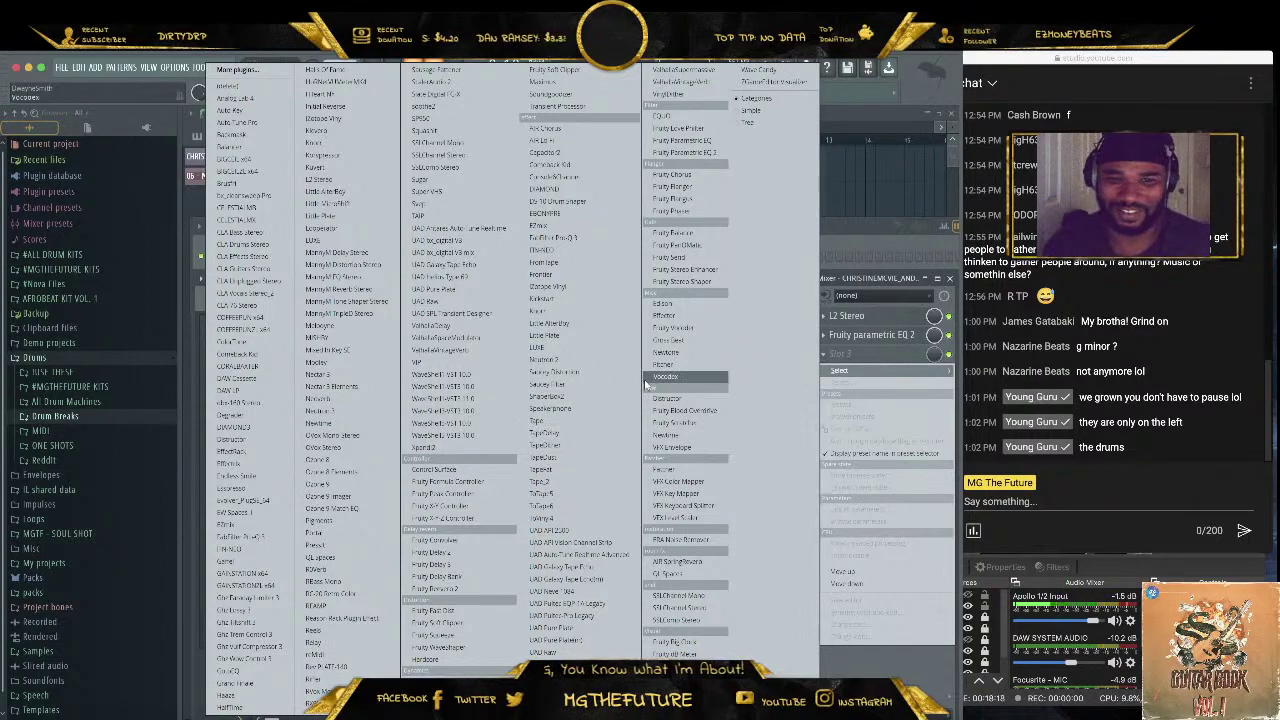
click(864, 282)
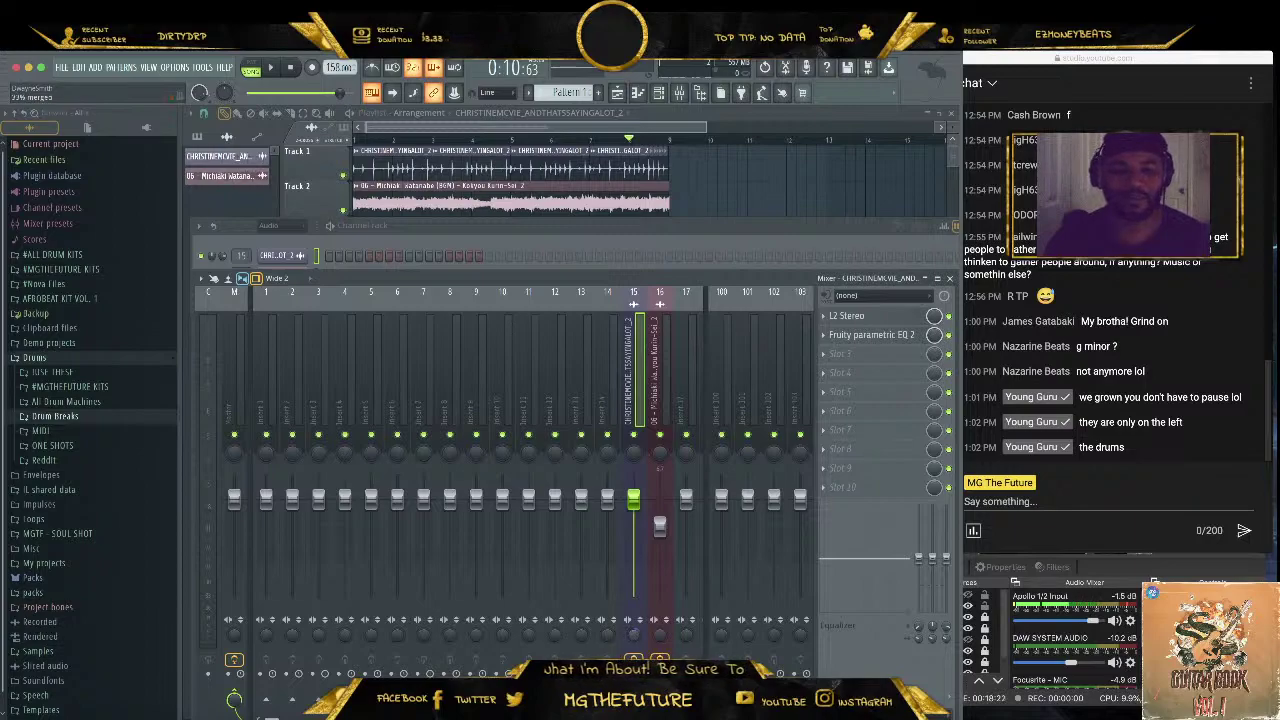
Merge the stereo image of insert 15 towards mono with its stereo separation control and audition the mix
drag(634, 635, 632, 633)
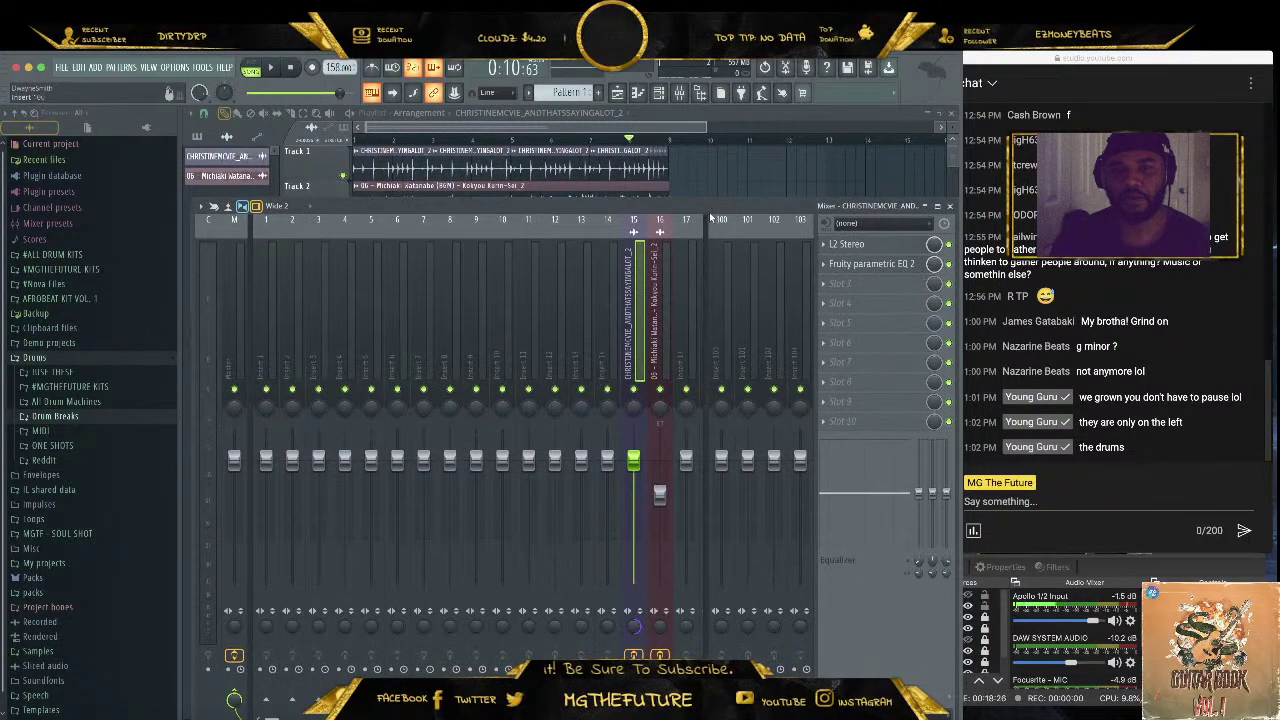
drag(706, 271, 696, 136)
drag(626, 564, 626, 564)
key(space)
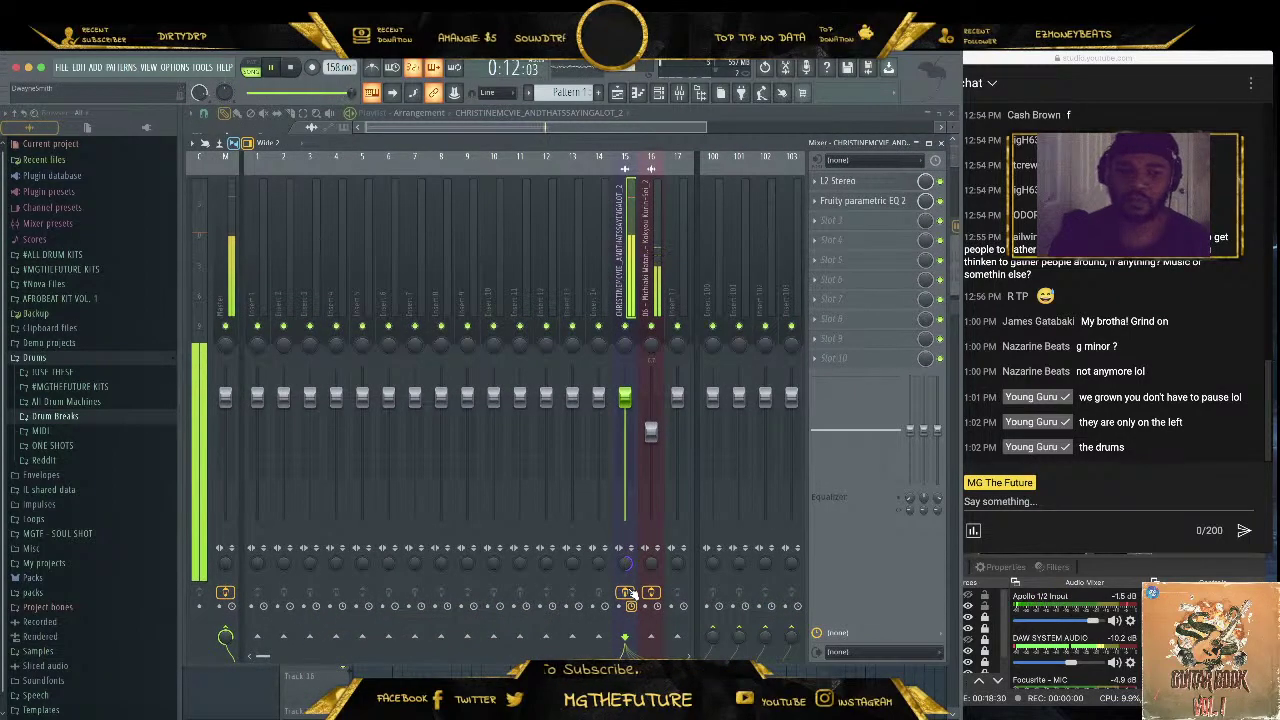
key(space)
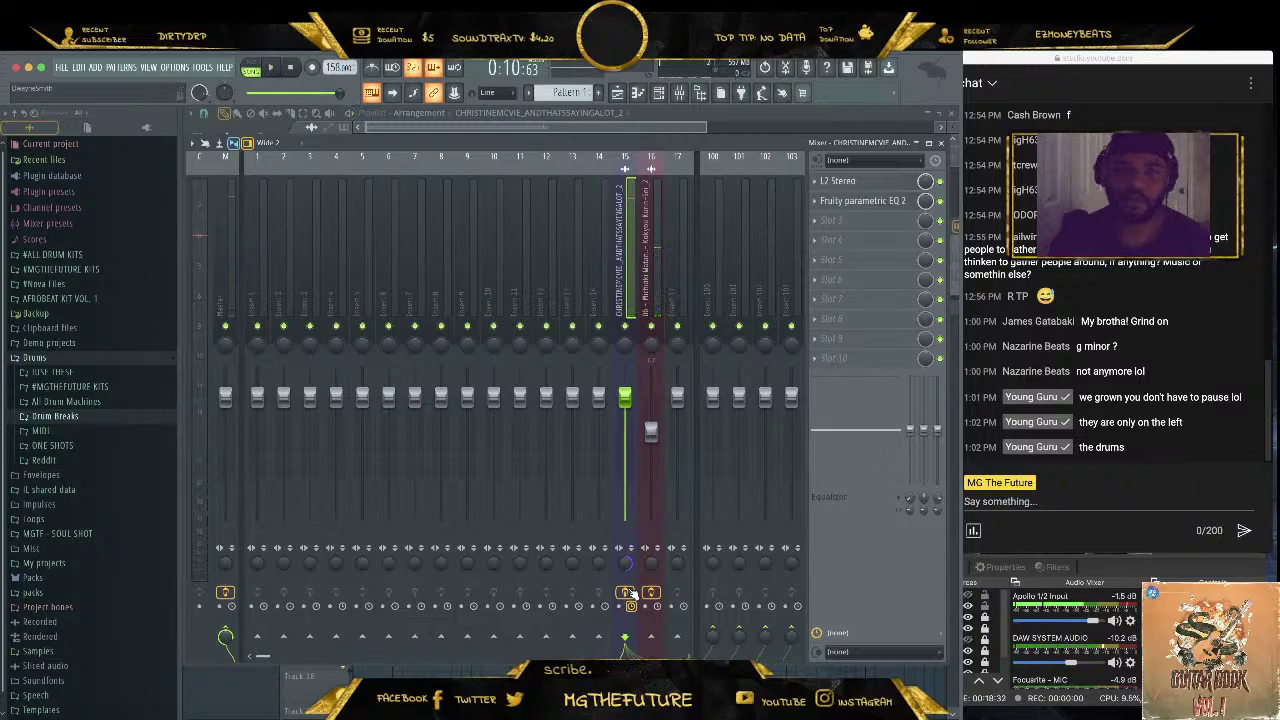
key(space)
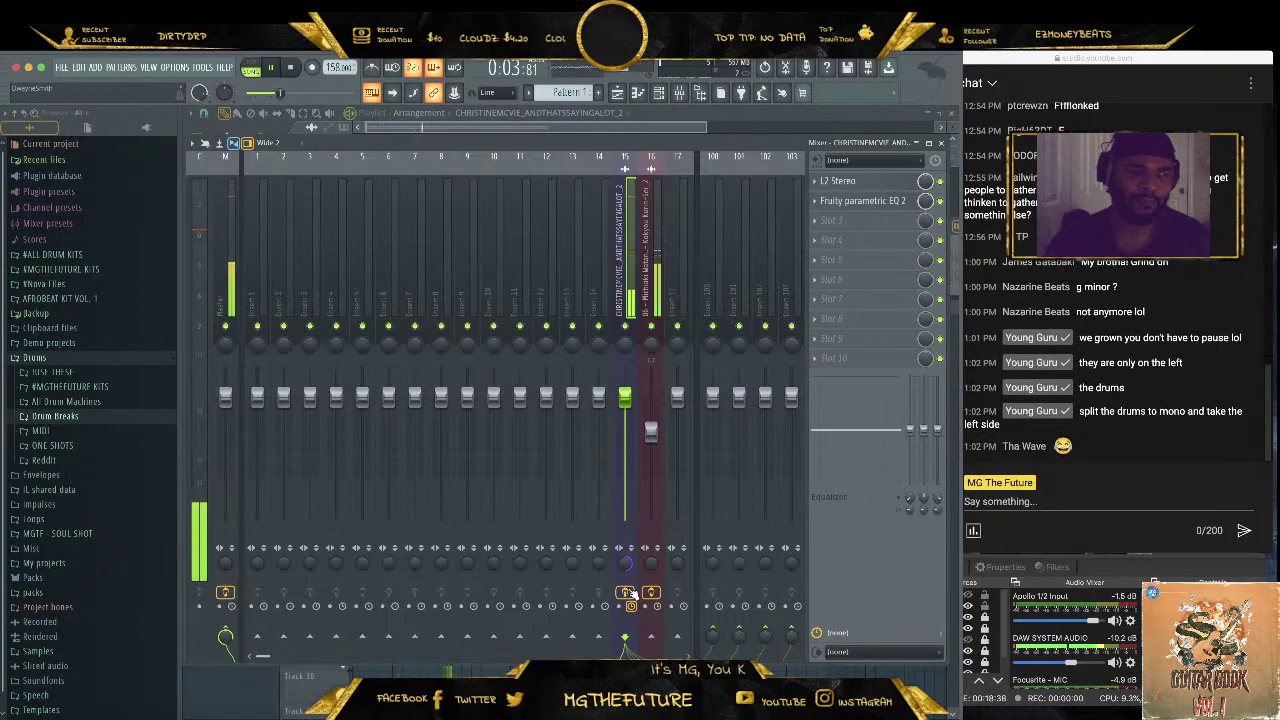
key(space)
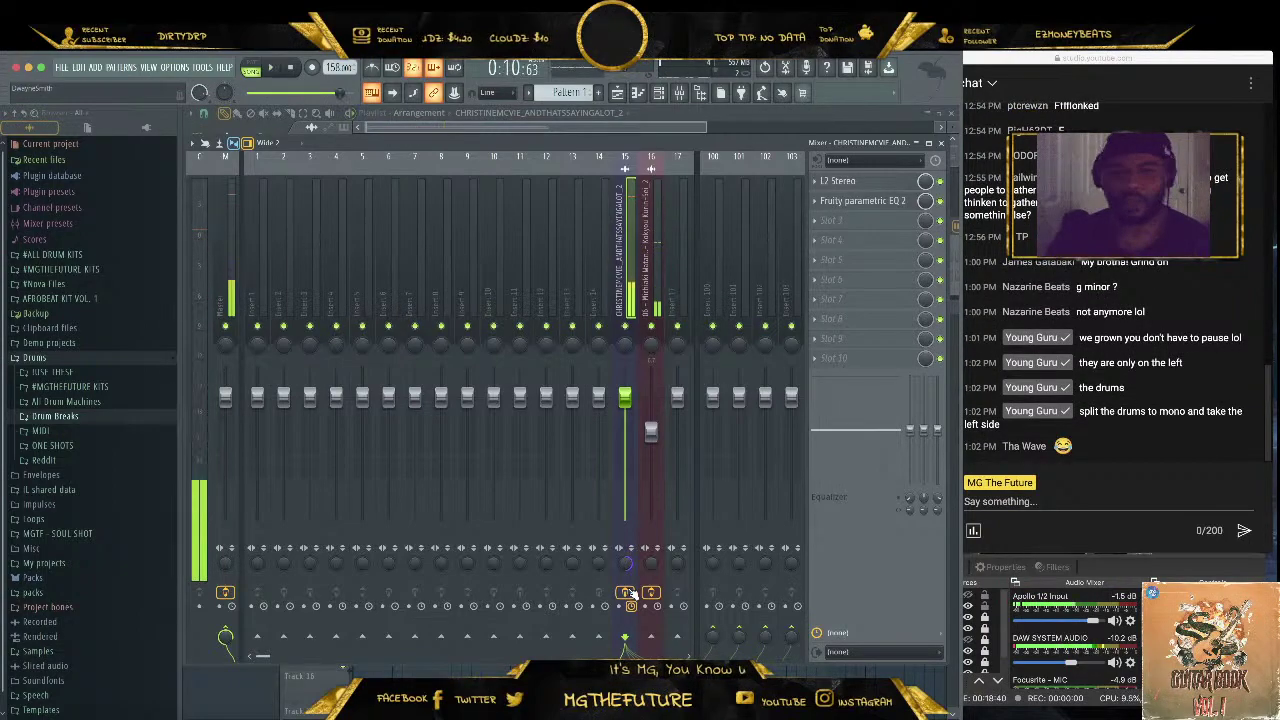
Add Mixed In Key SE to the second effect slot of the music sample's insert 16
click(651, 565)
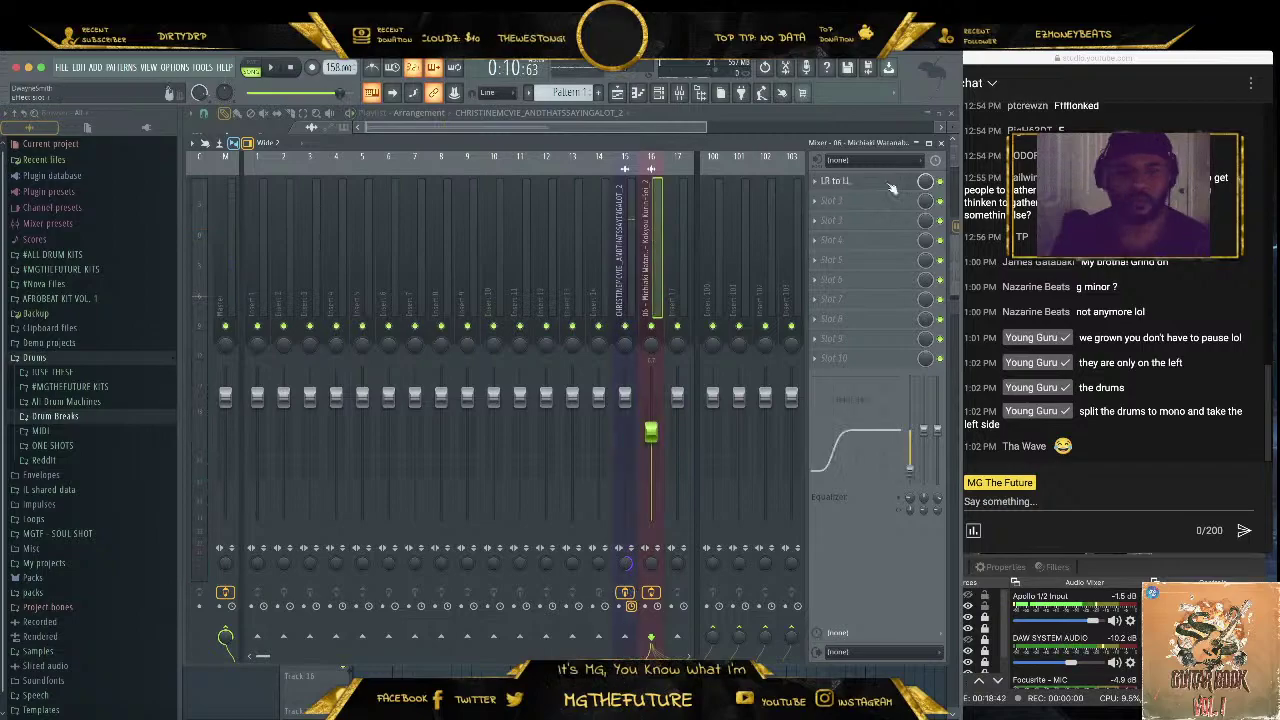
click(865, 200)
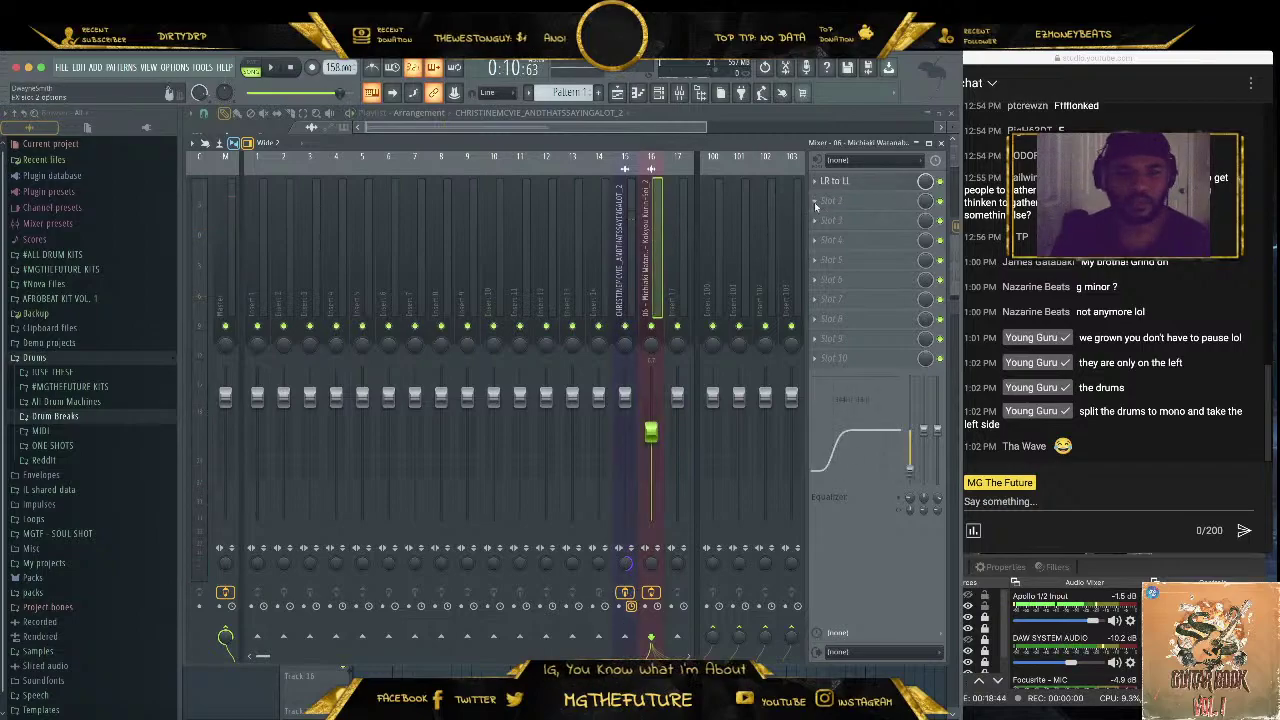
mouse_move(830, 217)
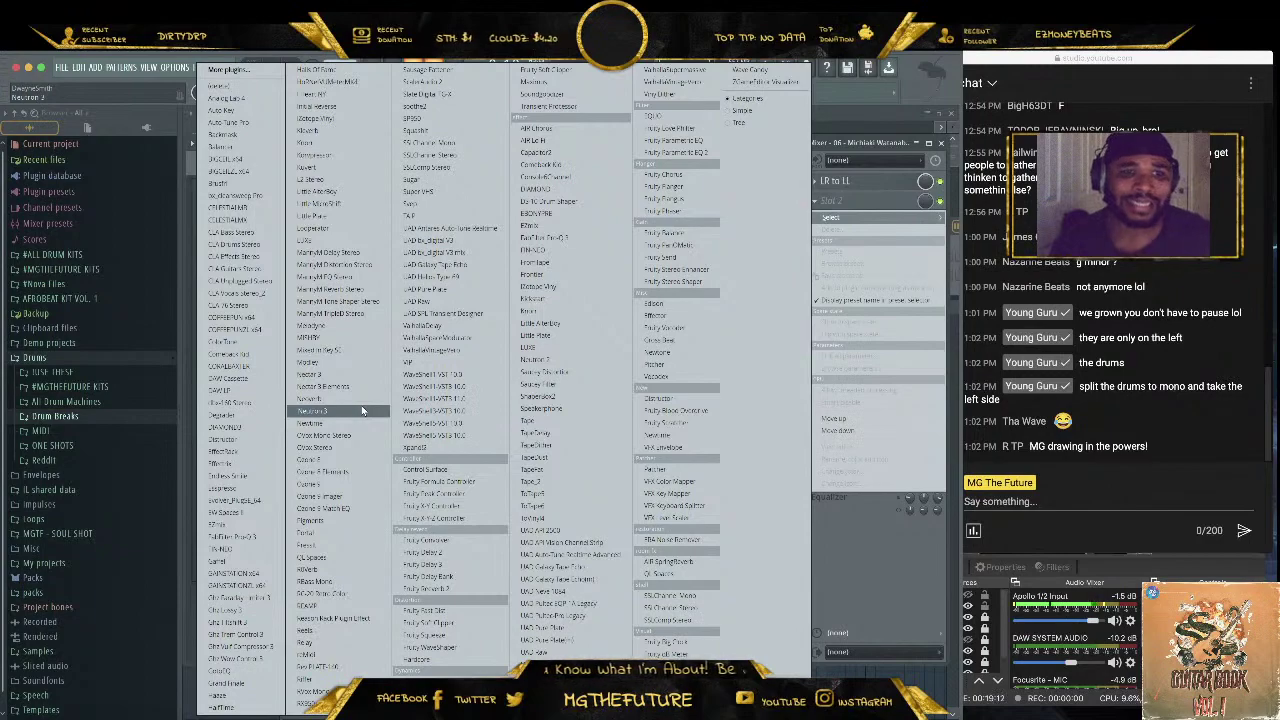
click(340, 349)
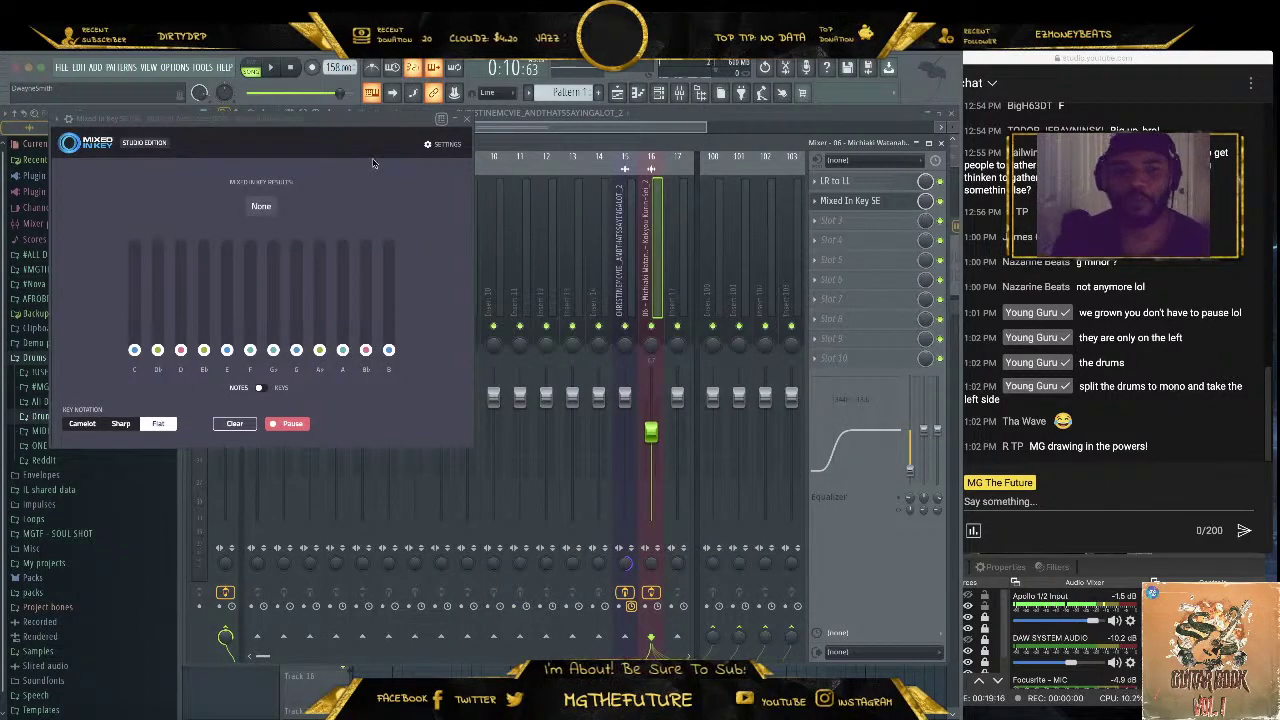
Play the loop through Mixed In Key SE to detect the music sample's key, then close the plugin window
click(1022, 264)
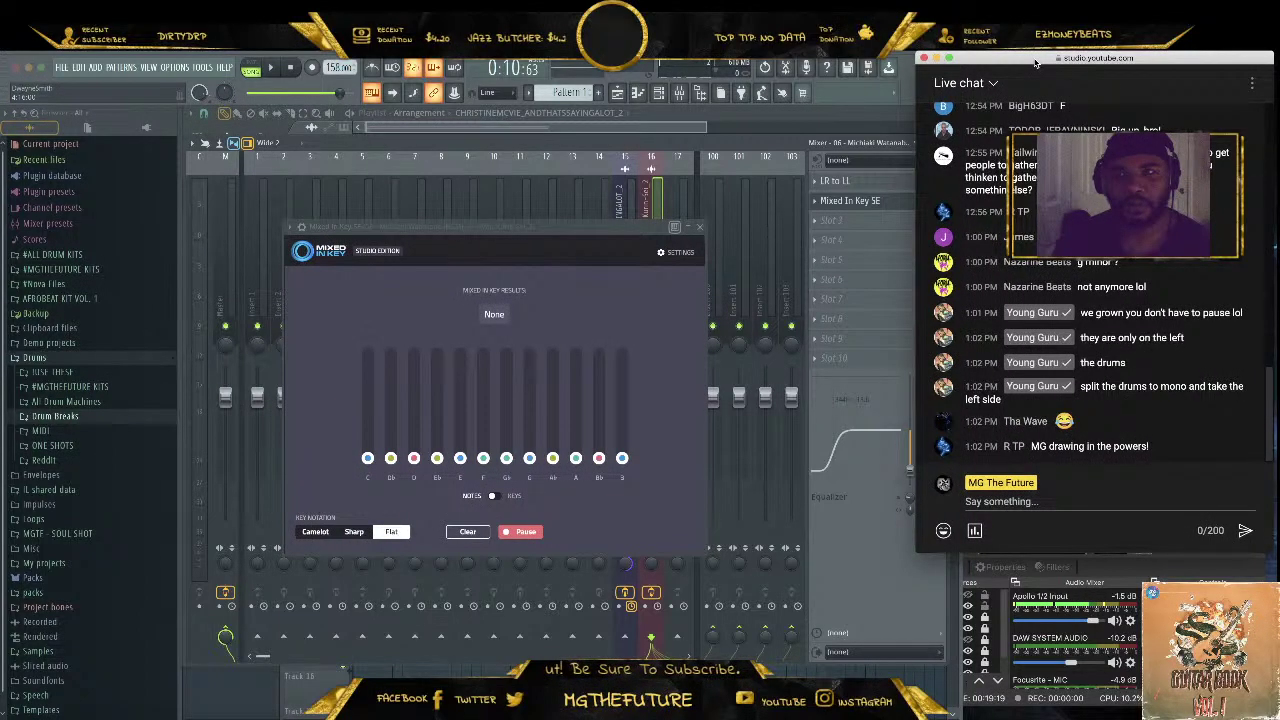
drag(569, 230, 634, 263)
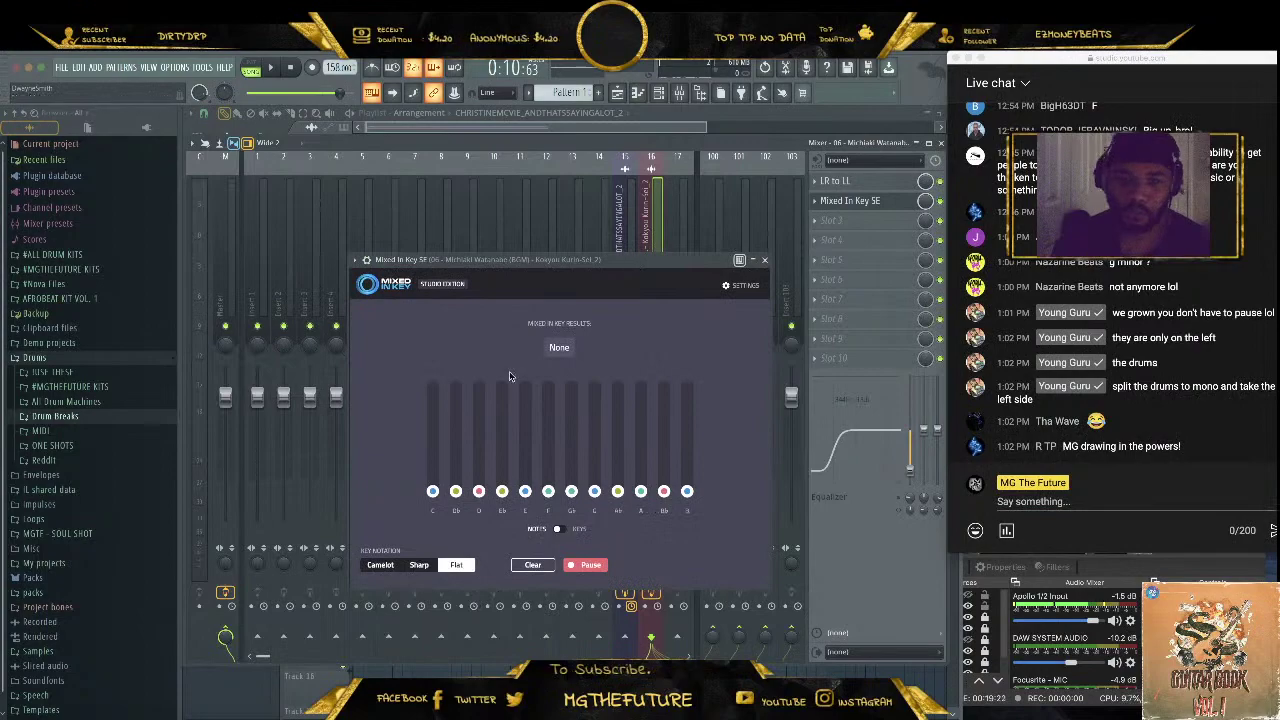
key(space)
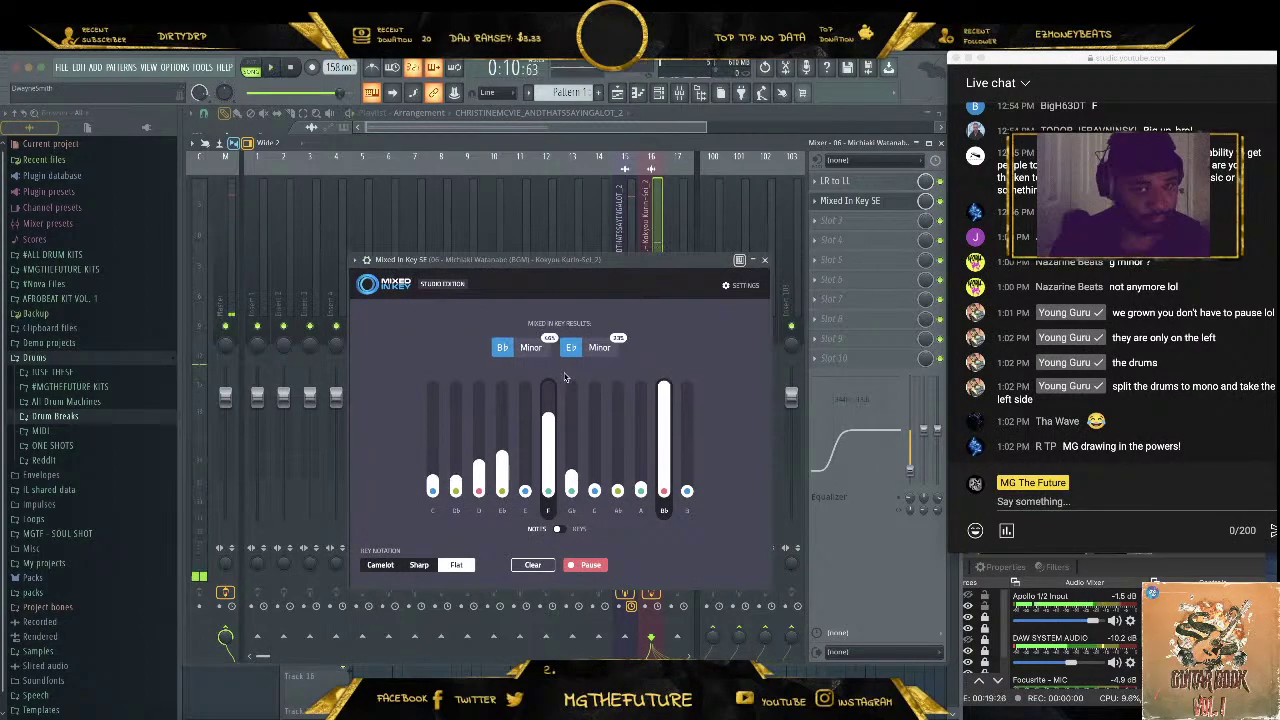
click(764, 259)
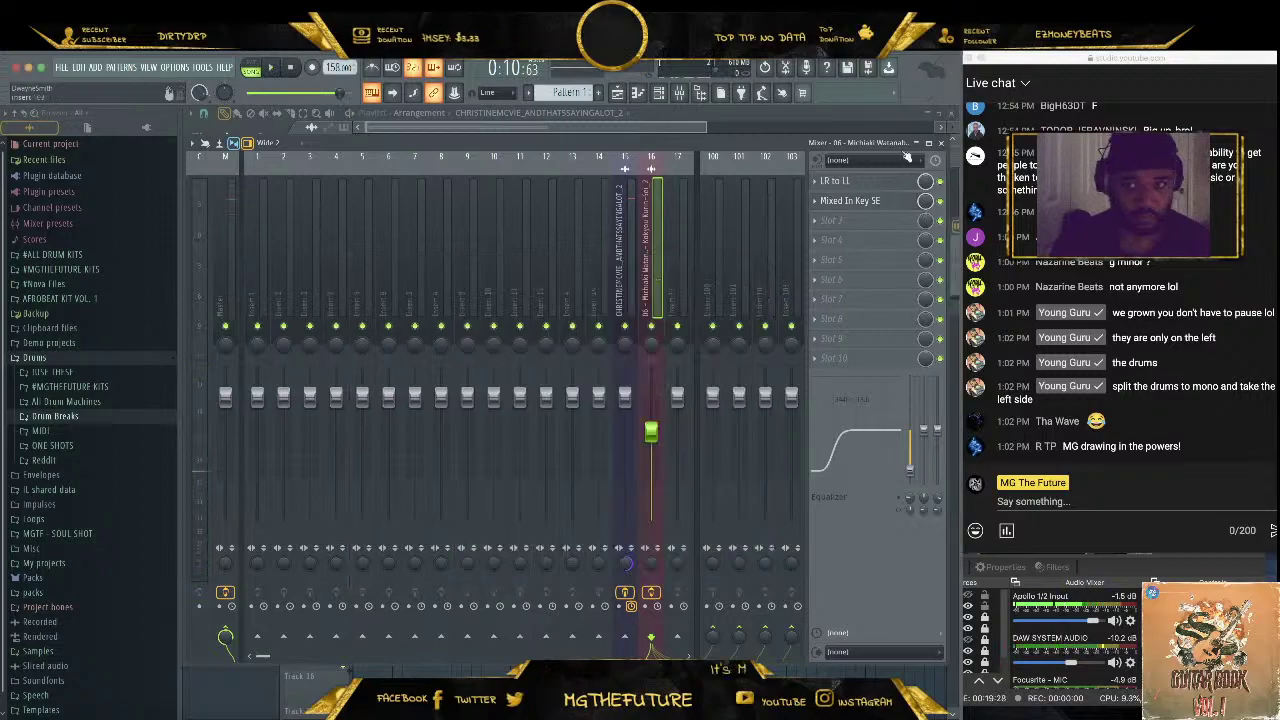
Set the time-stretching mode of the music sample's channel to Auto, start playback and close the channel settings
click(940, 143)
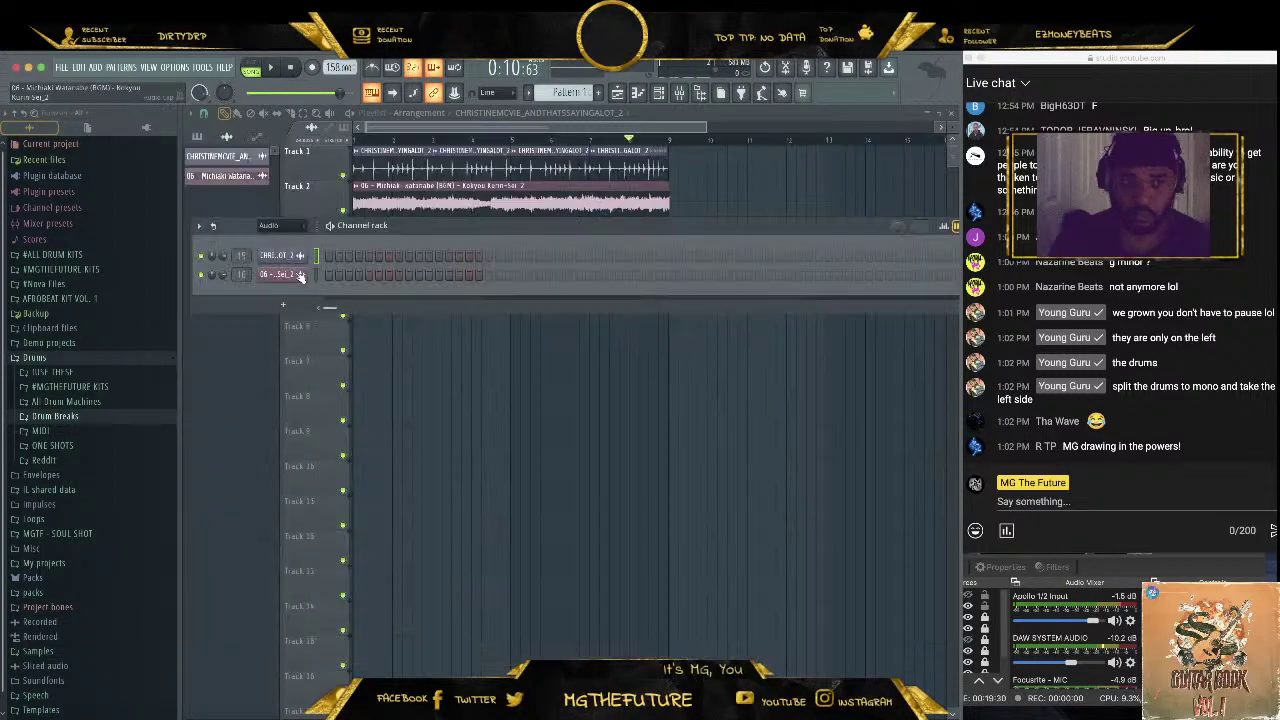
click(299, 274)
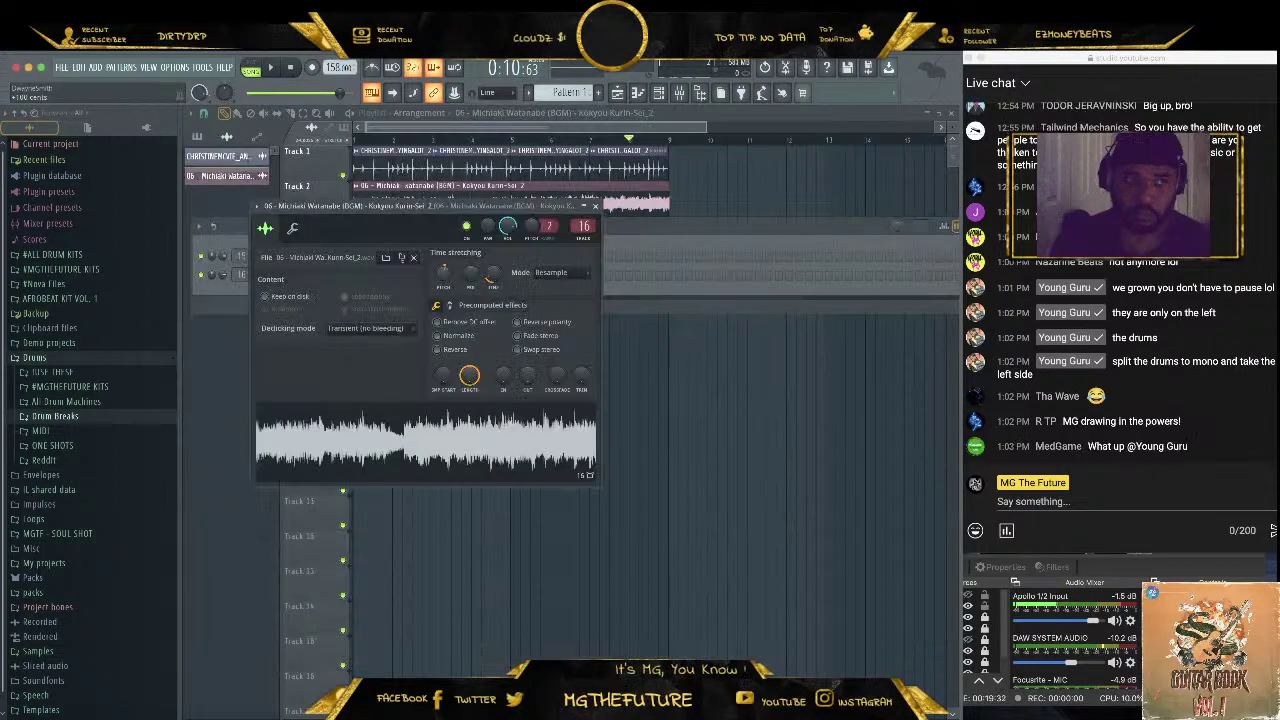
click(548, 272)
click(518, 288)
key(space)
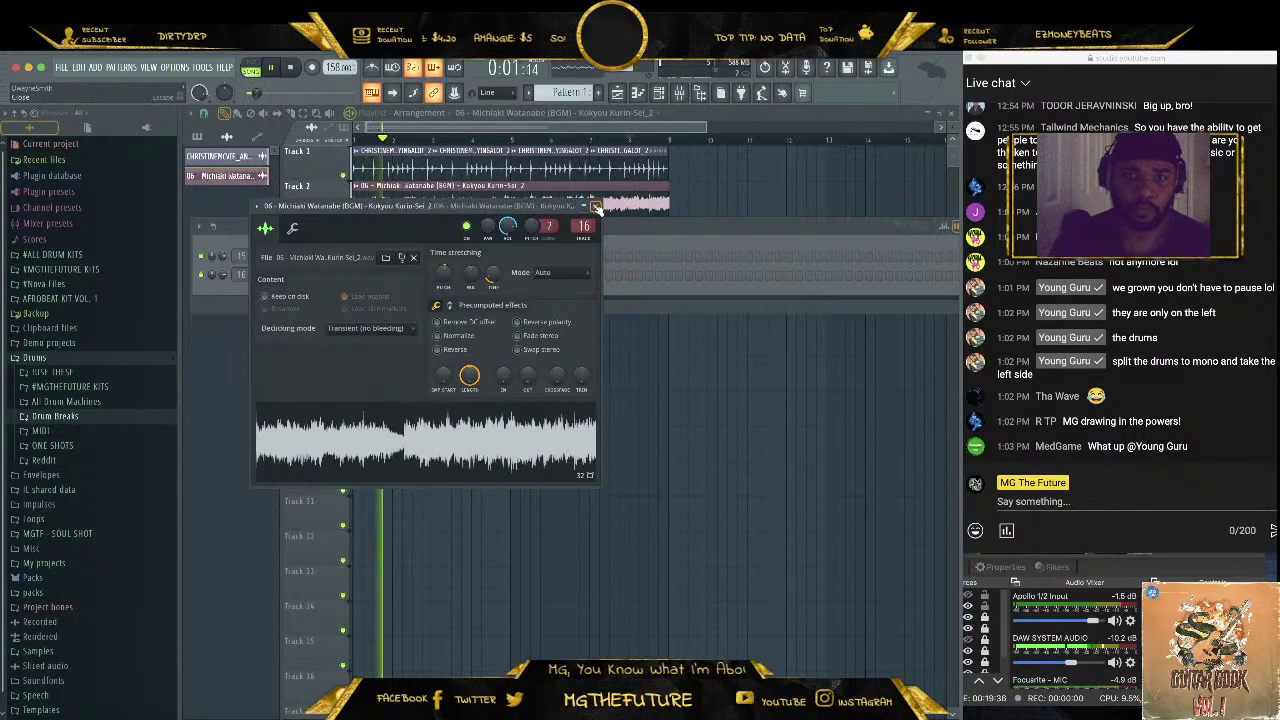
click(595, 206)
Recheck the music sample's key with Mixed In Key SE on insert 16 during playback, then close the plugin and mixer
click(679, 93)
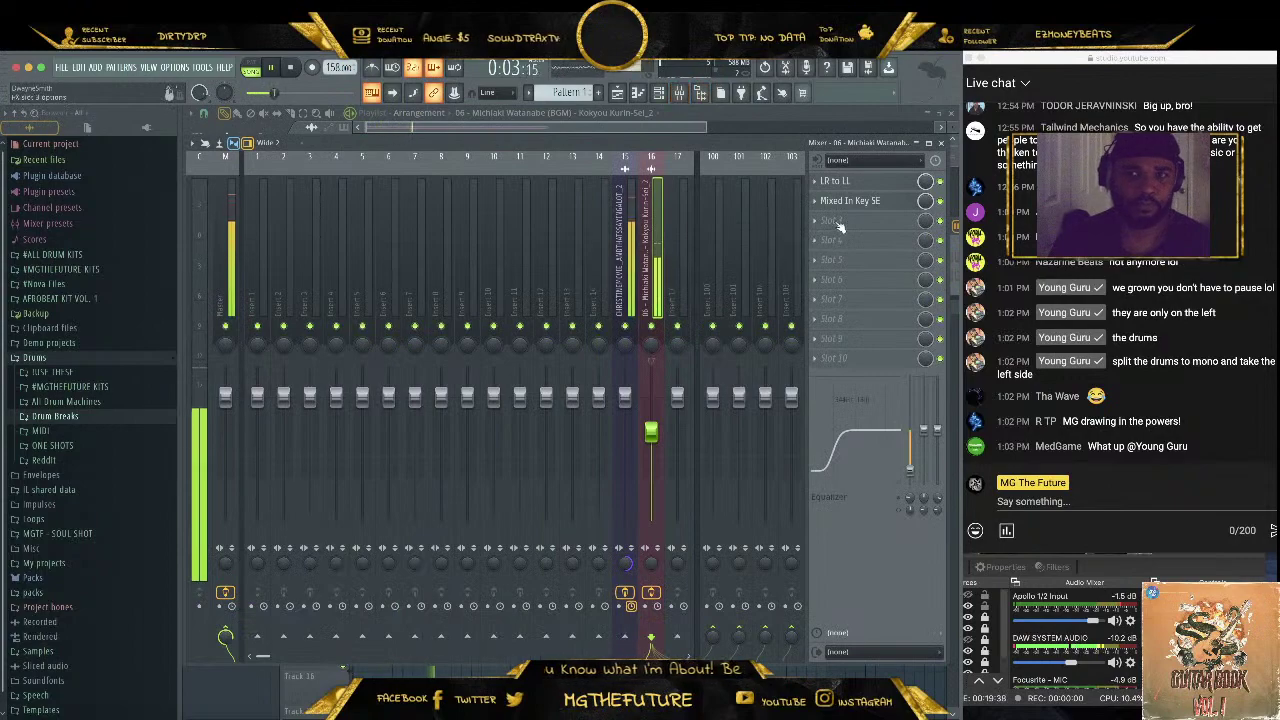
click(845, 201)
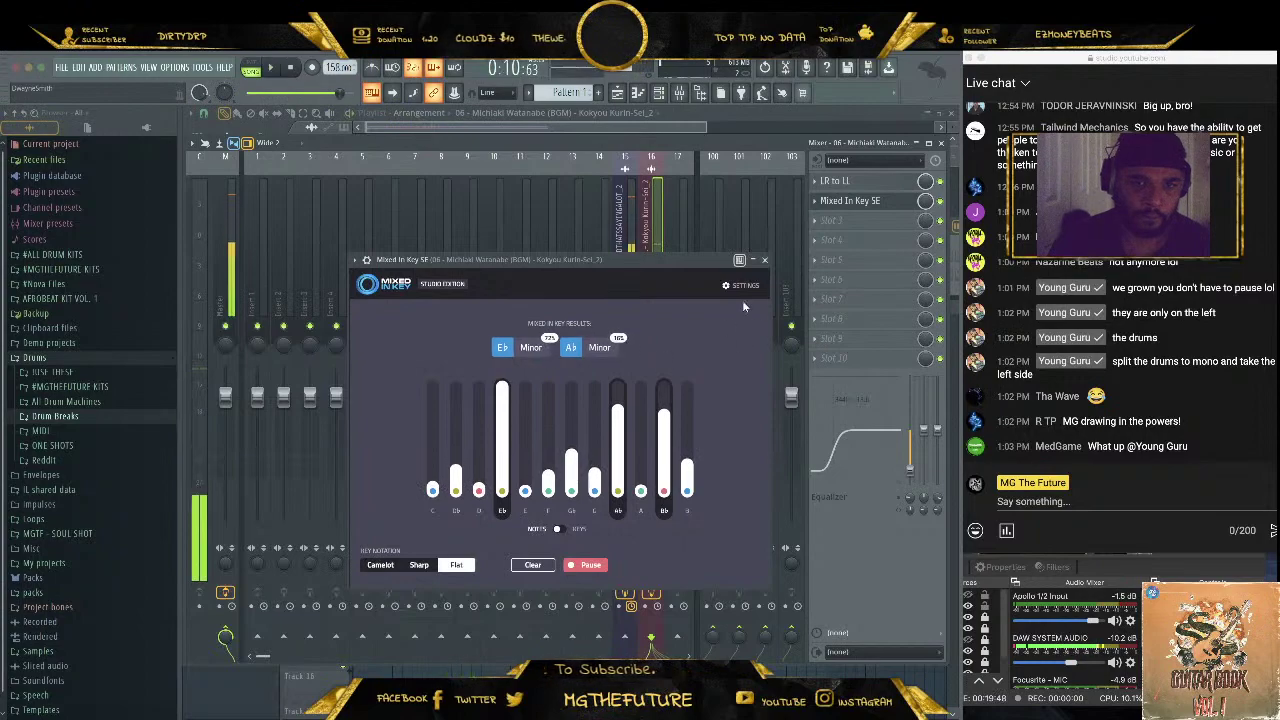
click(764, 260)
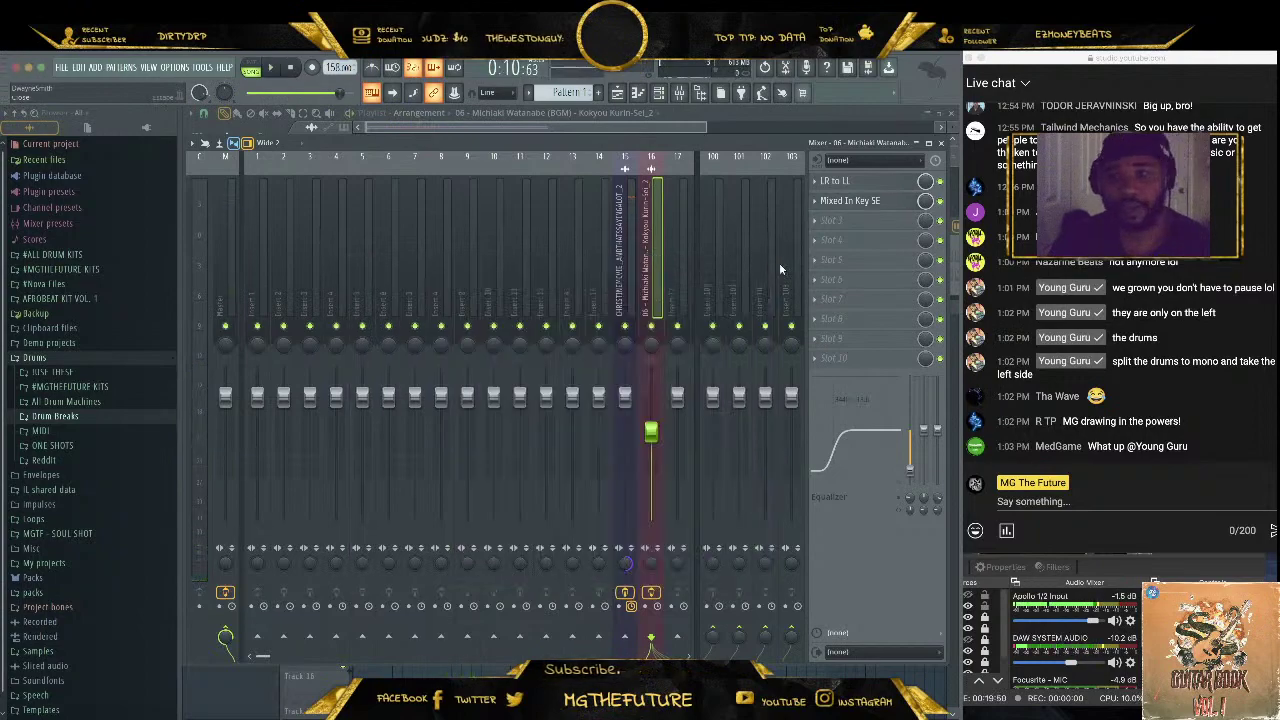
click(941, 143)
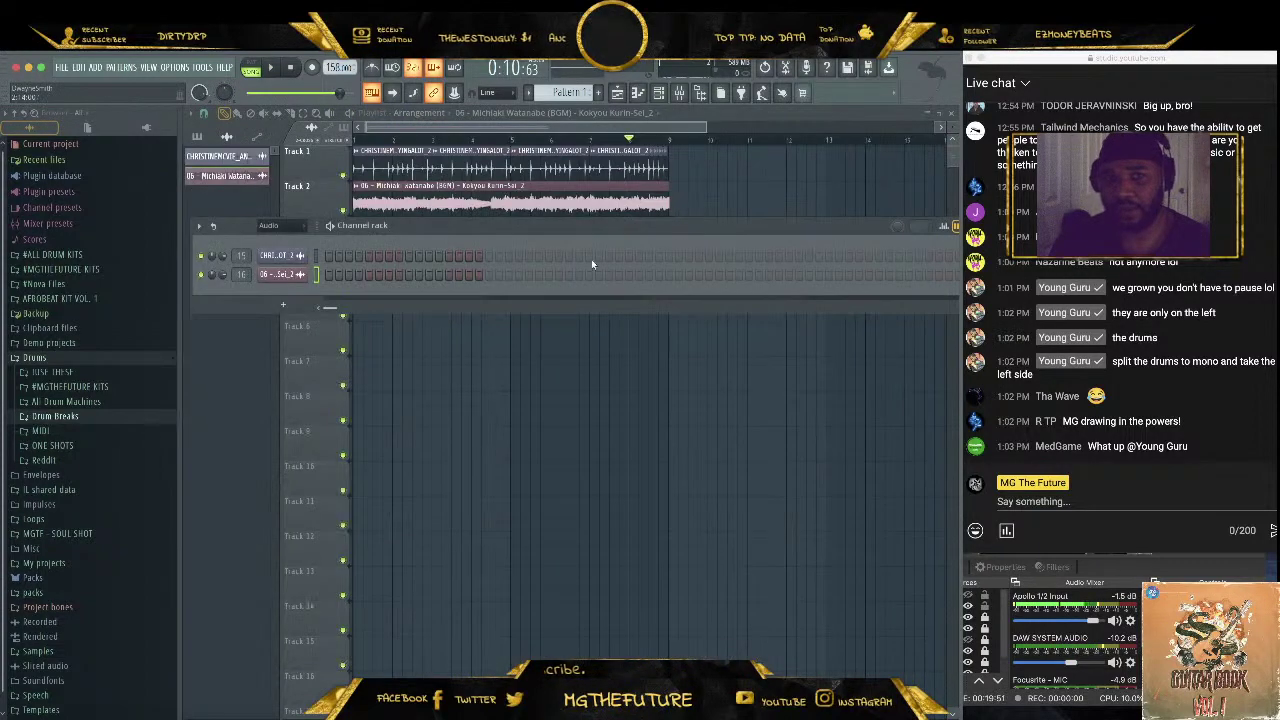
Add a 3x Osc instrument channel to the channel rack and close its plugin window
right_click(286, 280)
mouse_move(391, 358)
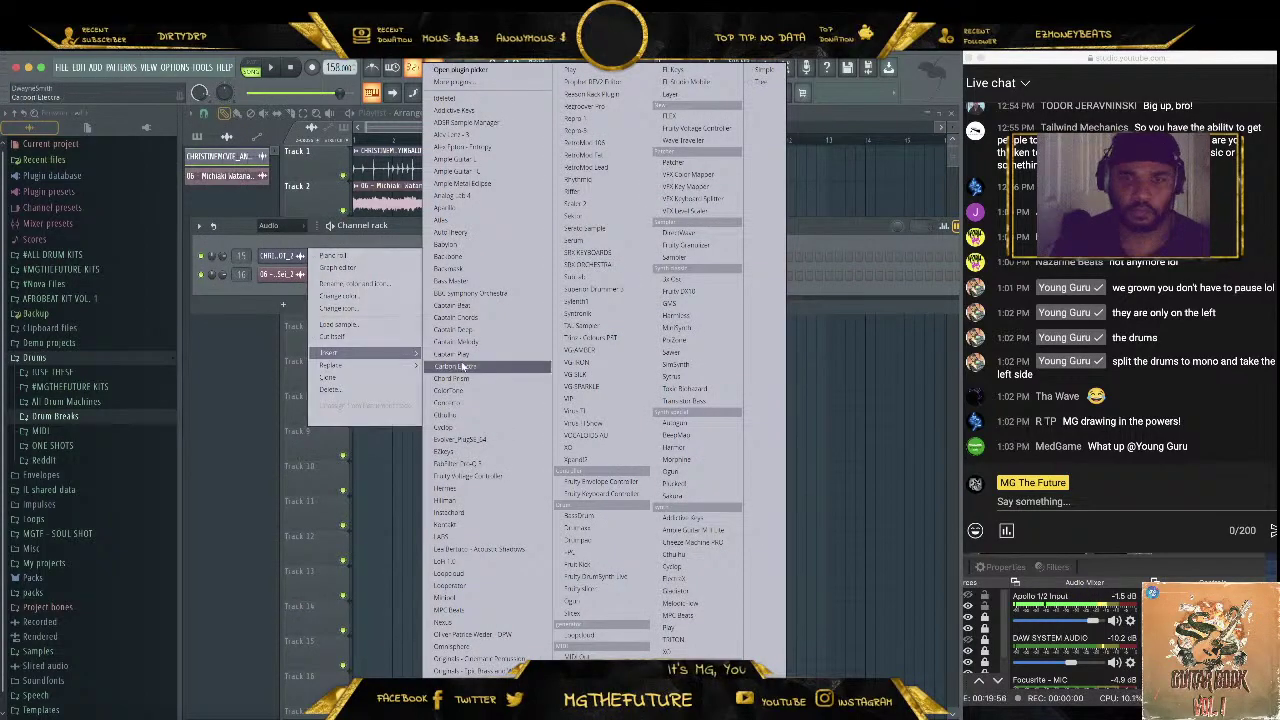
click(655, 284)
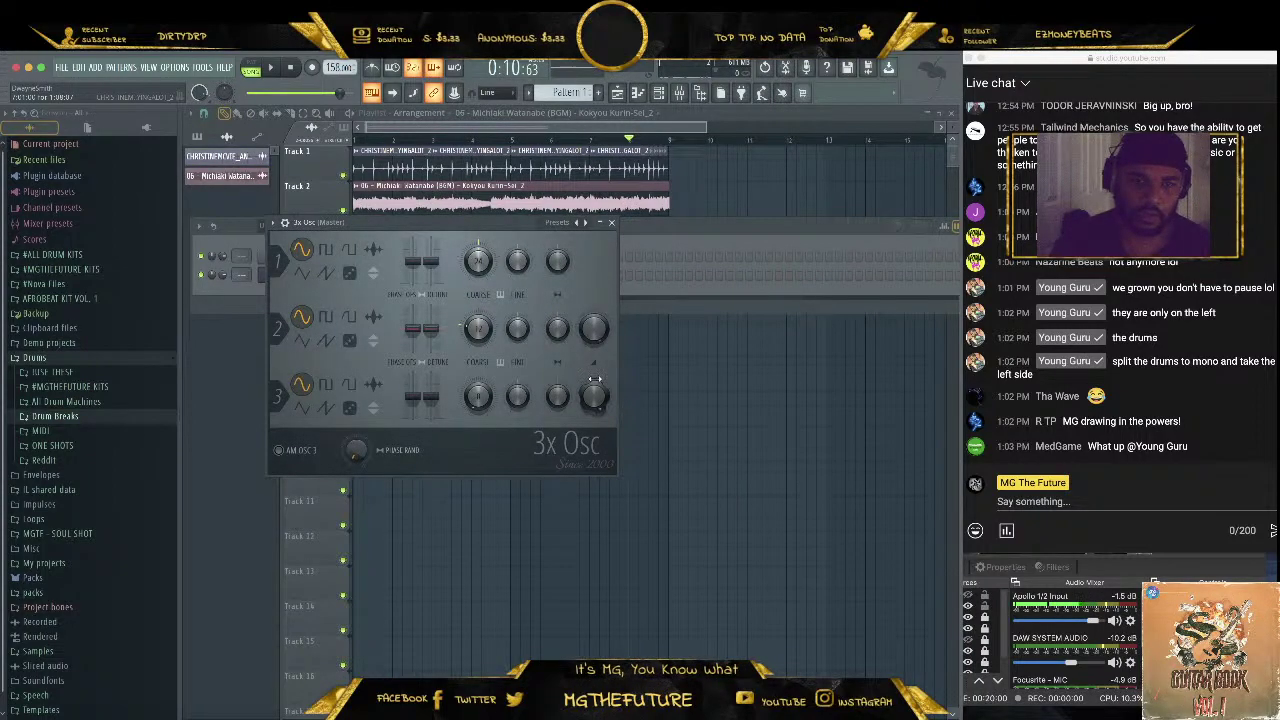
click(610, 222)
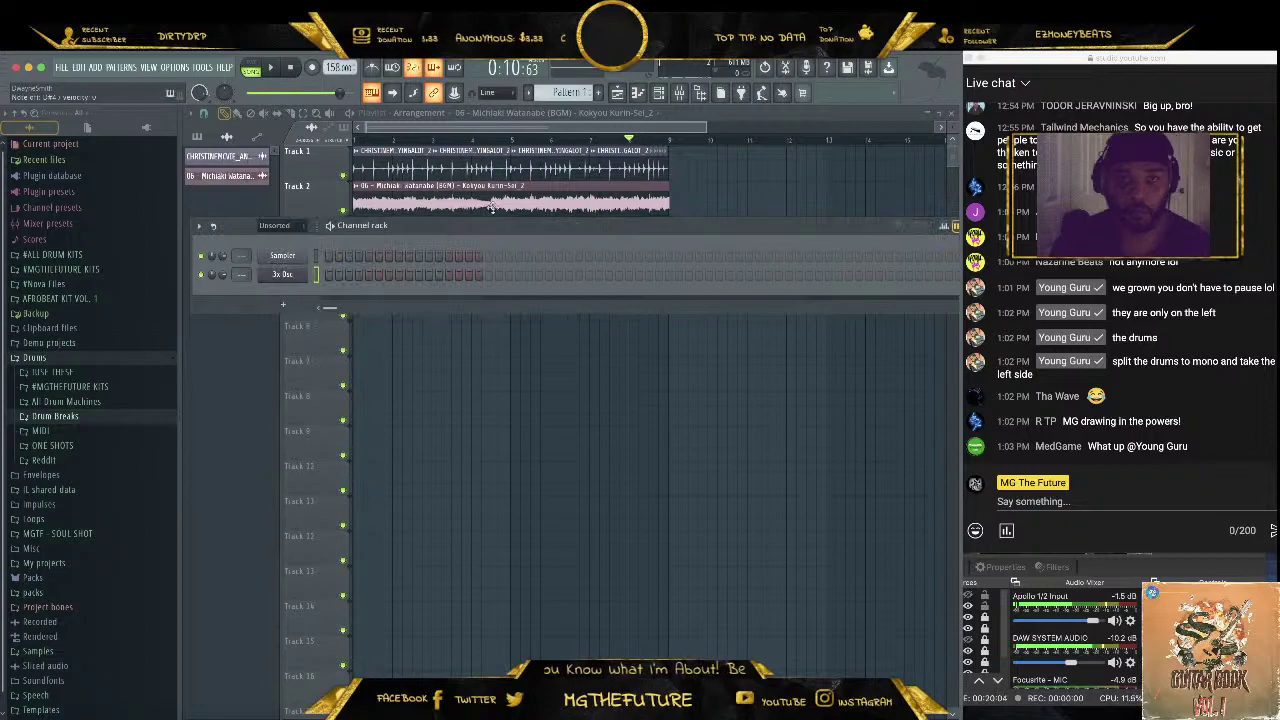
Play the loop with 3x Osc notes on top and compare them with the key analysis in Mixed In Key SE
click(271, 68)
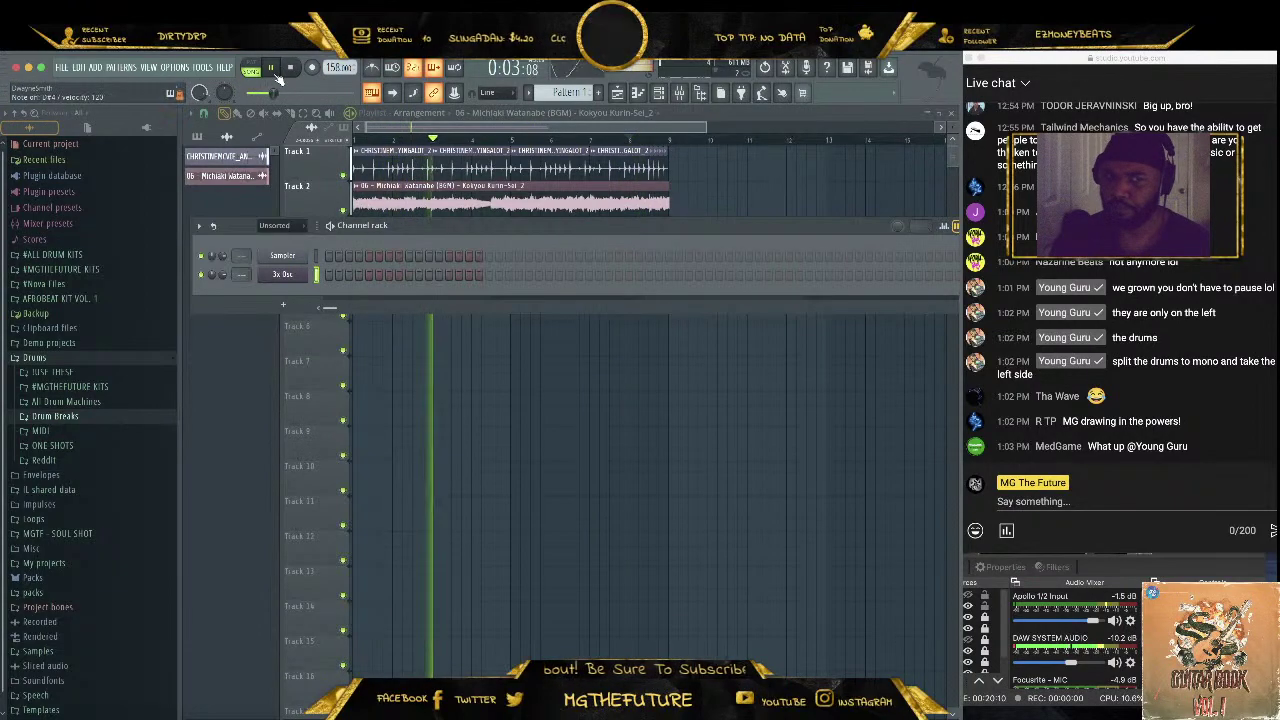
click(679, 92)
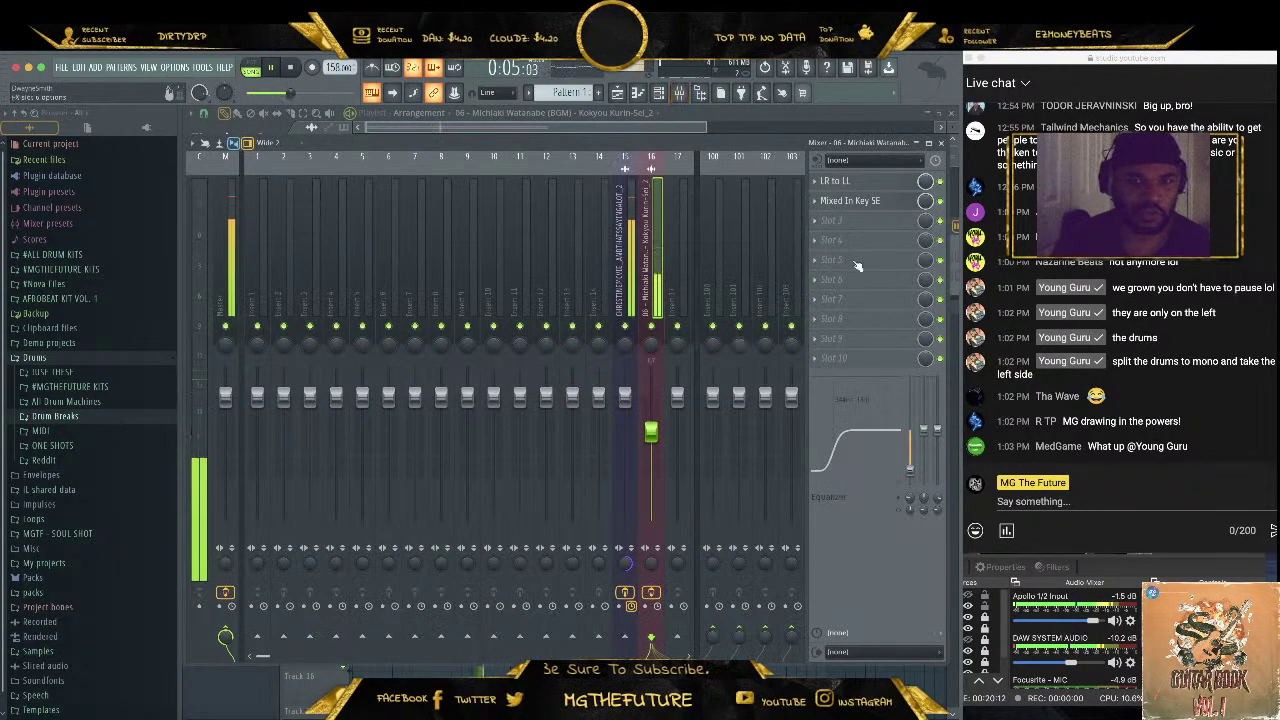
click(862, 201)
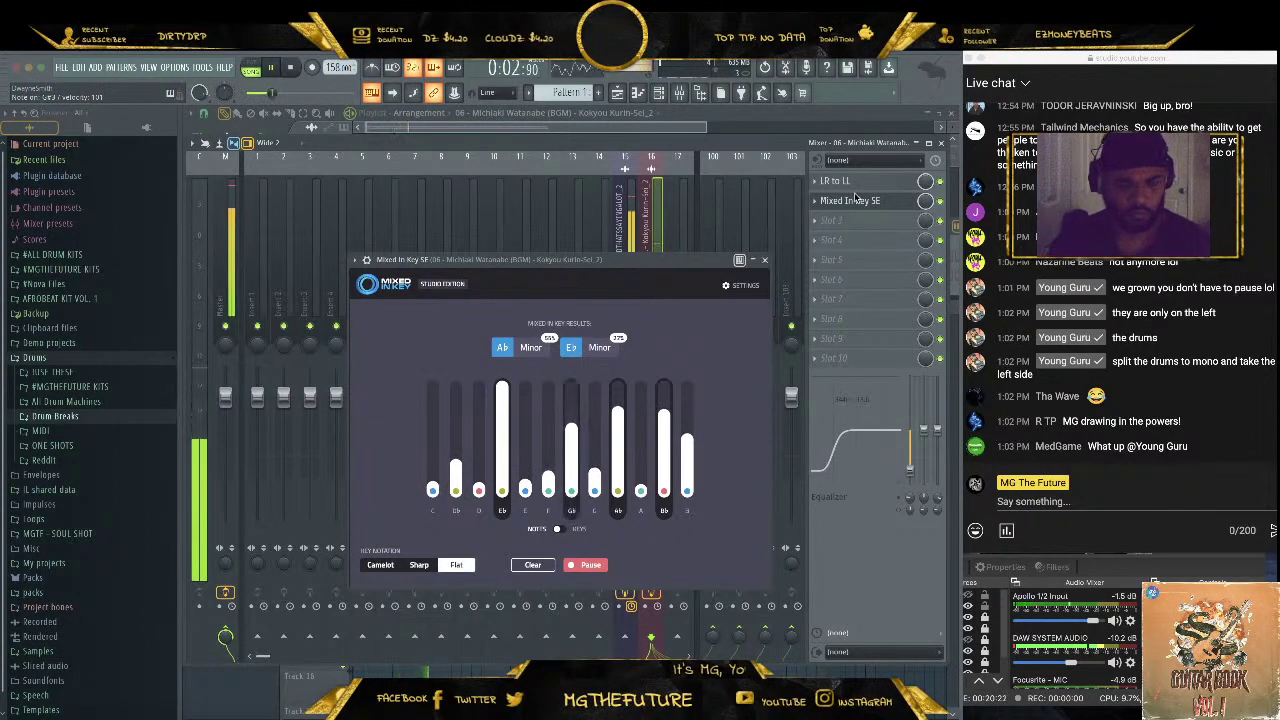
click(766, 261)
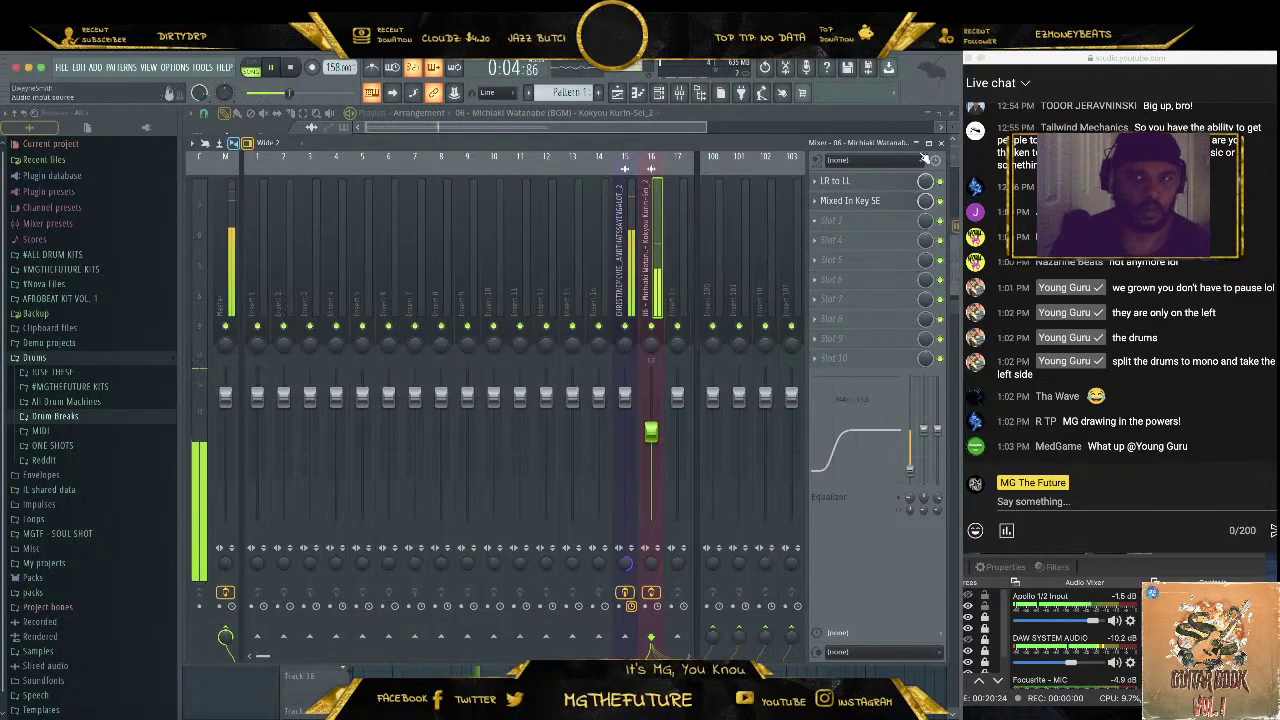
key(F9)
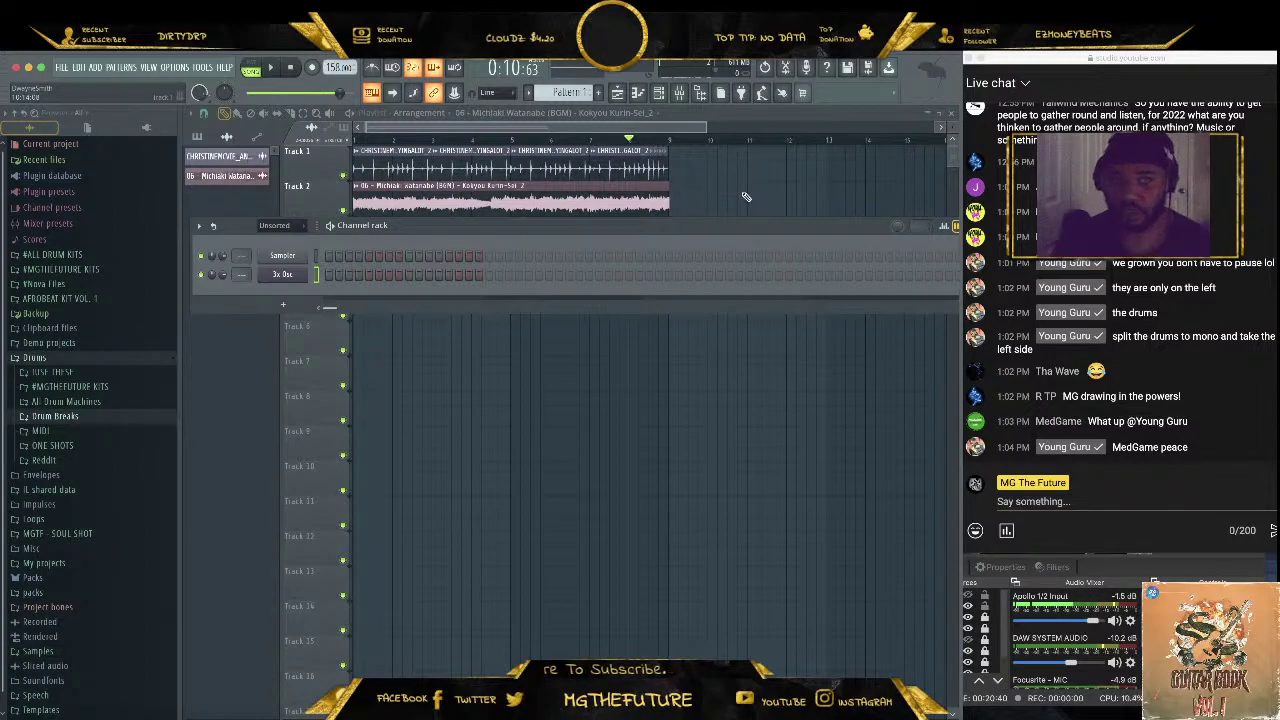
Insert a Serato Sample instrument channel above the Sampler channel in the channel rack
right_click(293, 259)
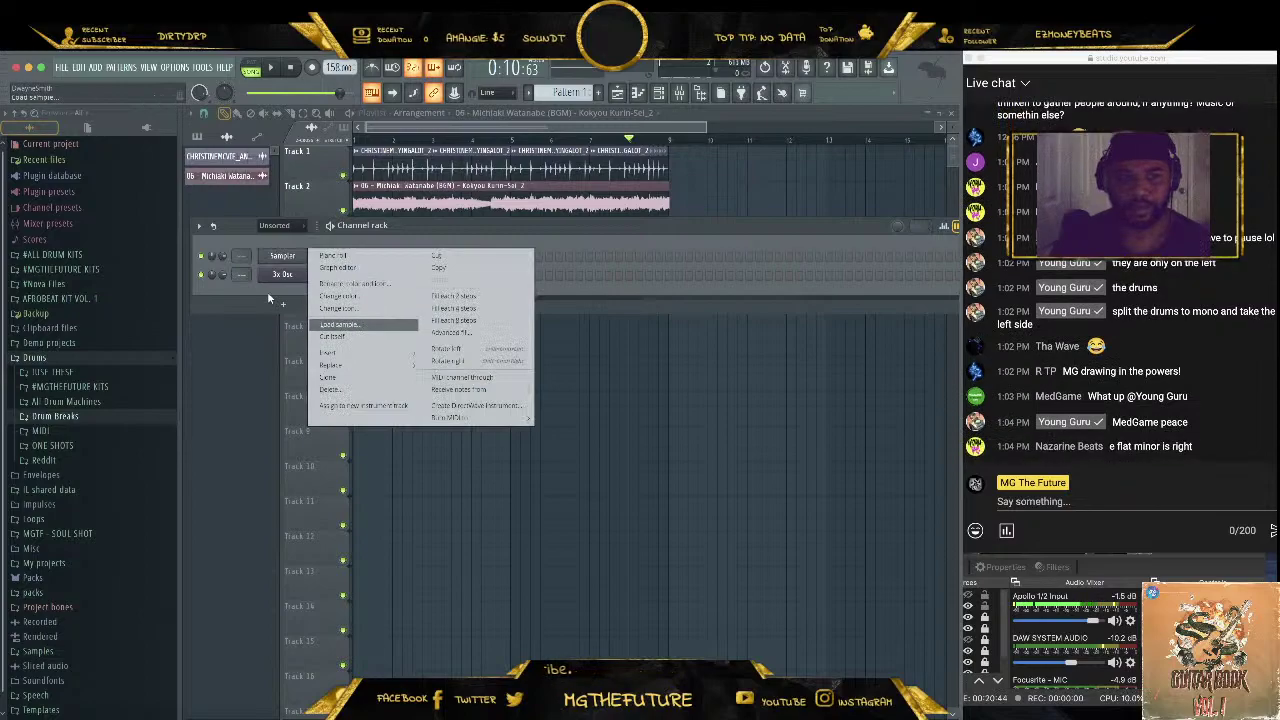
click(267, 291)
right_click(292, 260)
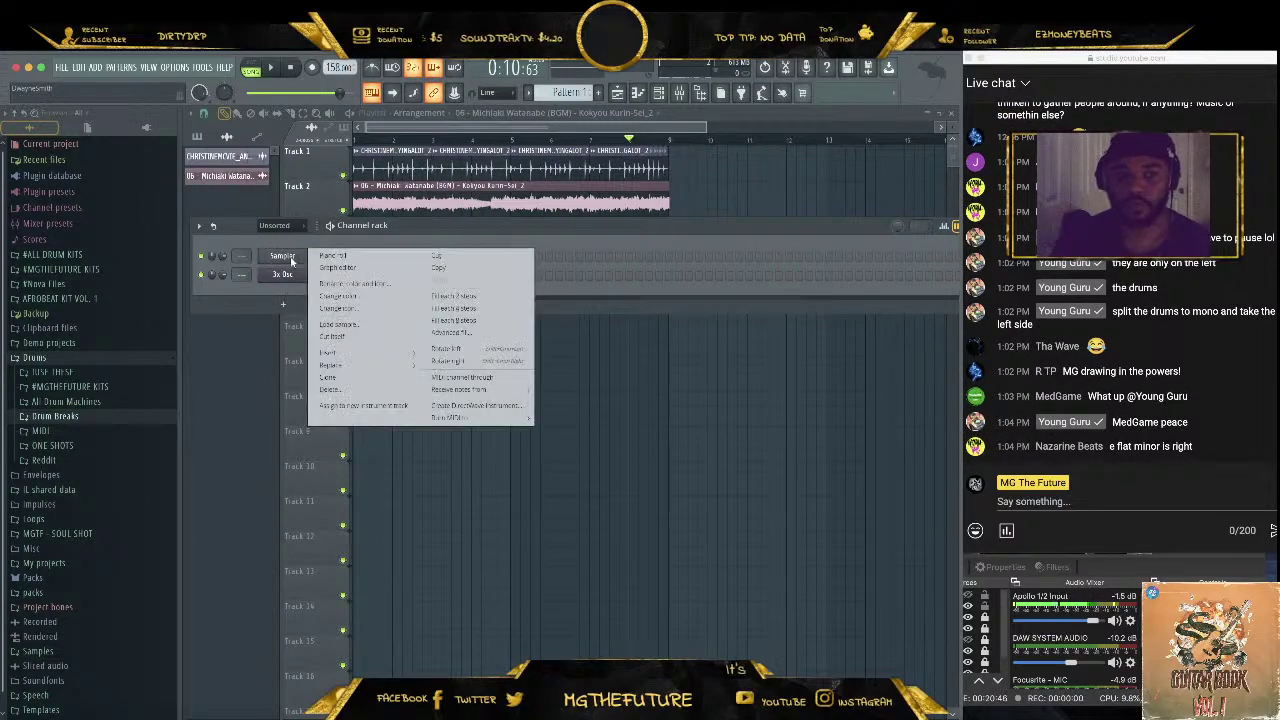
mouse_move(410, 357)
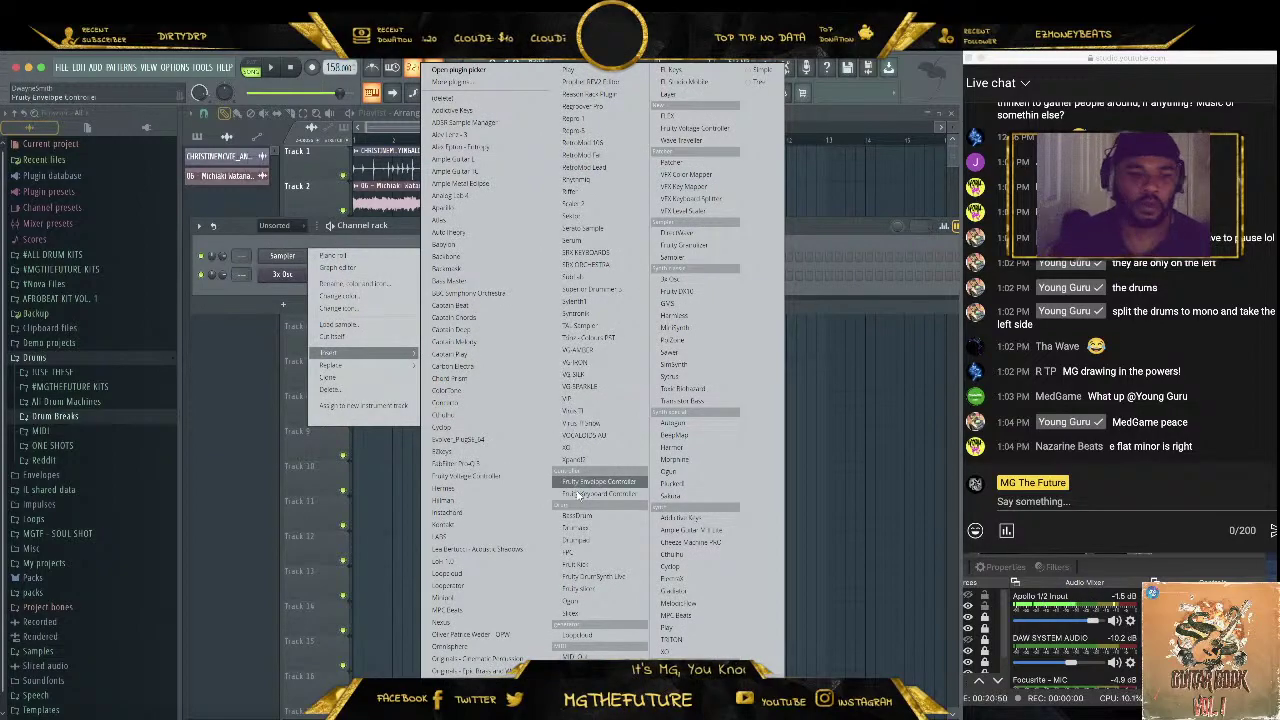
click(592, 229)
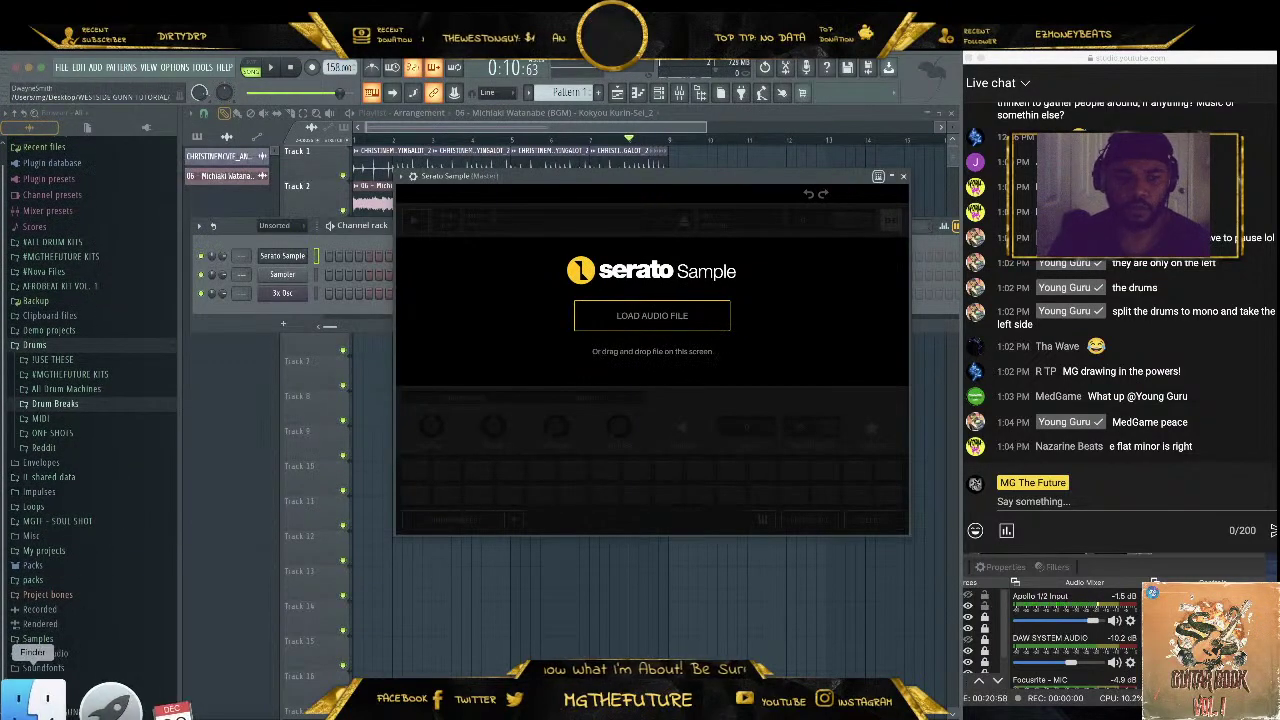
Show all channels in the channel rack, move the Serato Sample window aside and open the music sample's channel settings
click(62, 700)
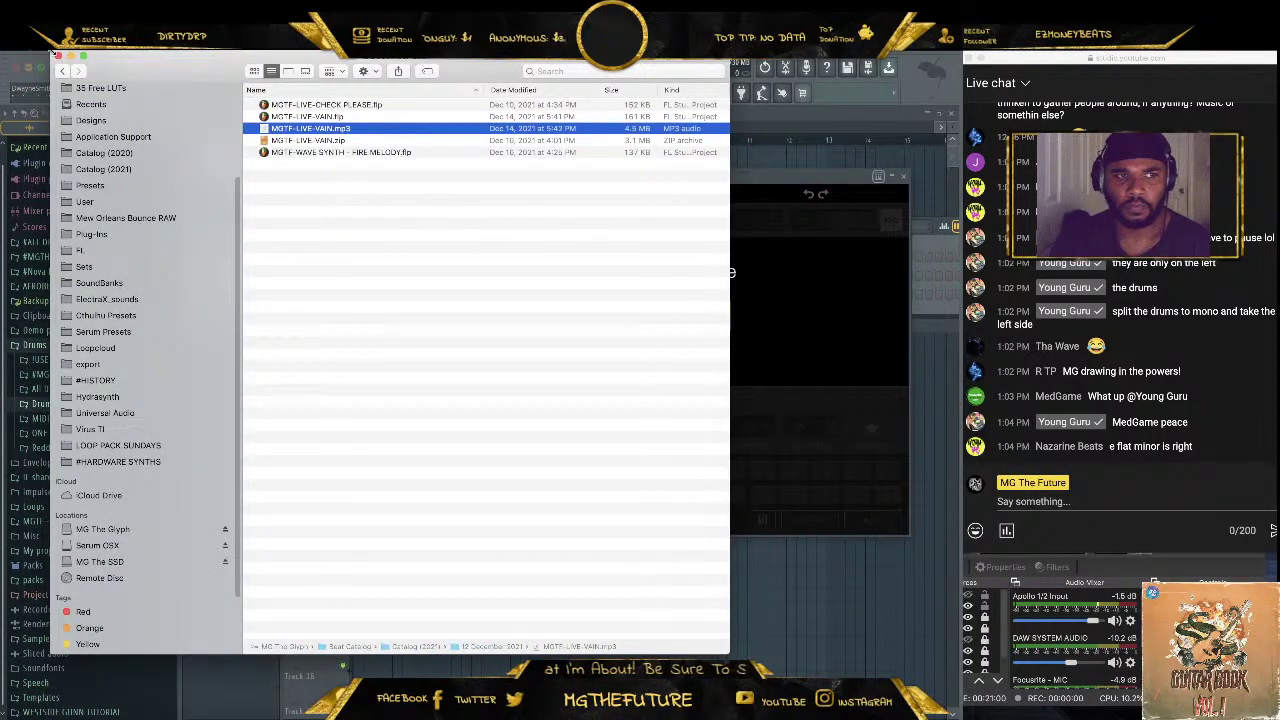
click(59, 56)
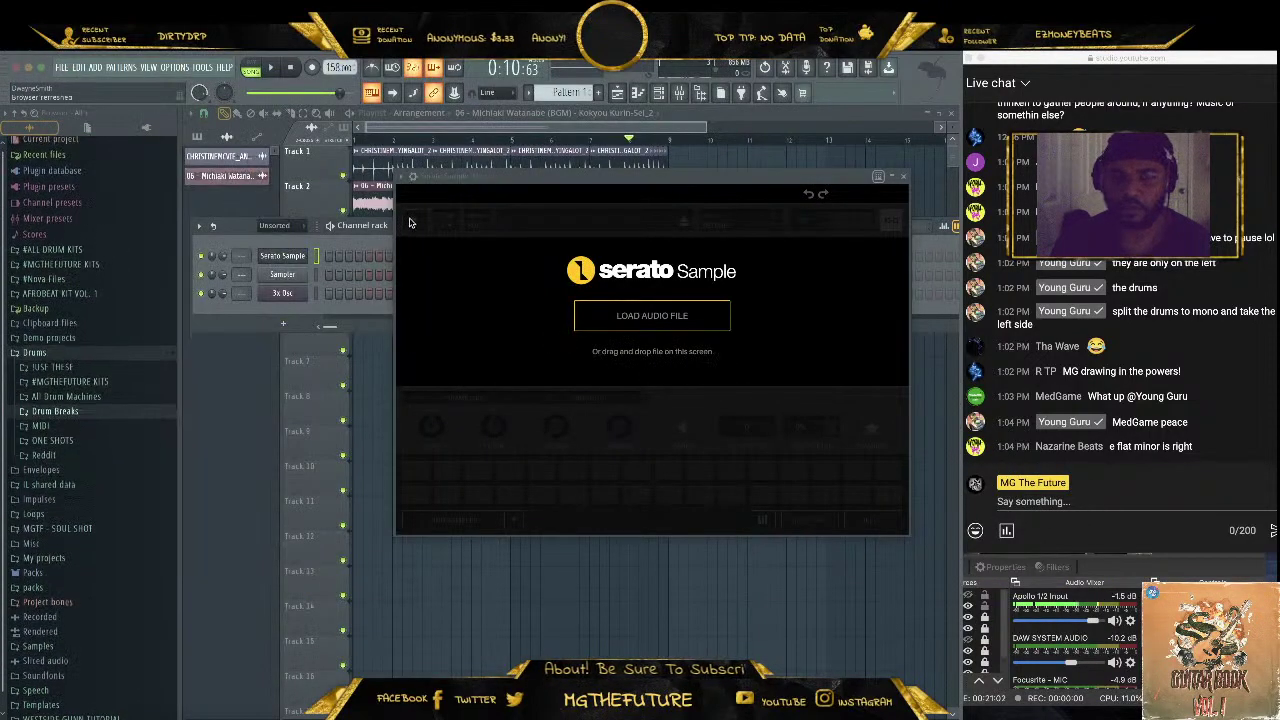
click(285, 226)
click(286, 248)
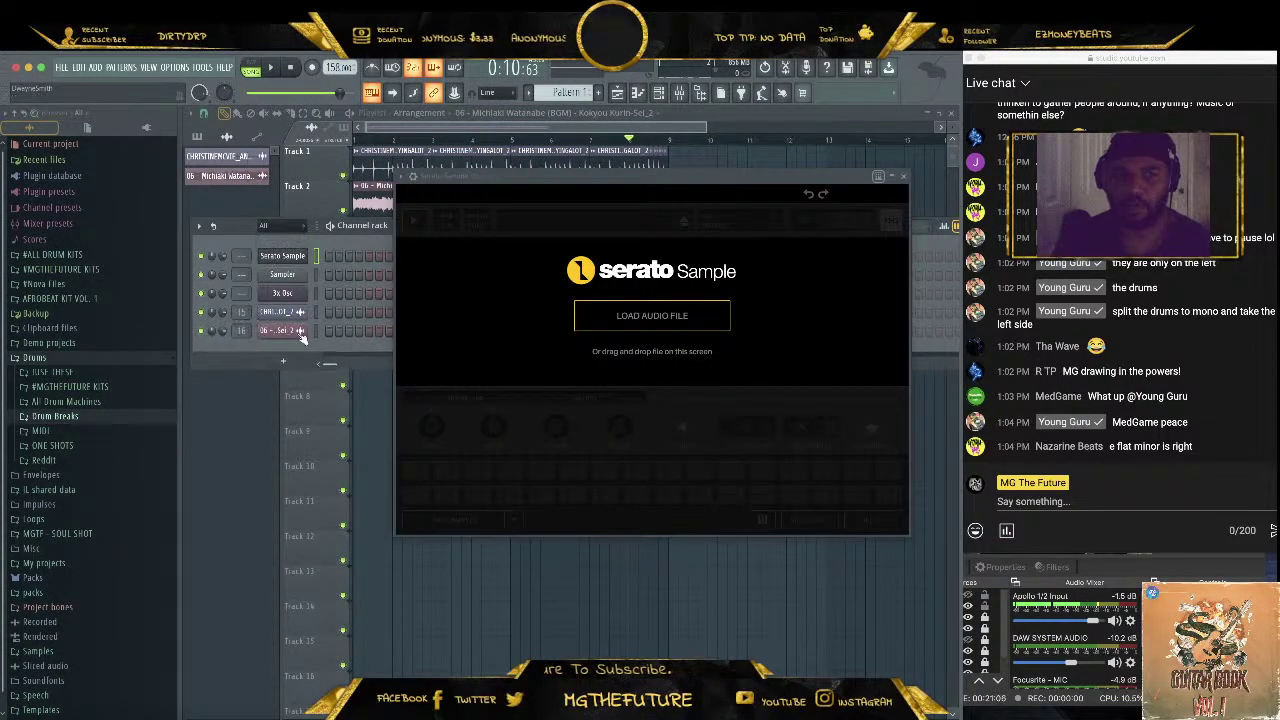
click(289, 331)
drag(470, 207, 853, 306)
click(290, 258)
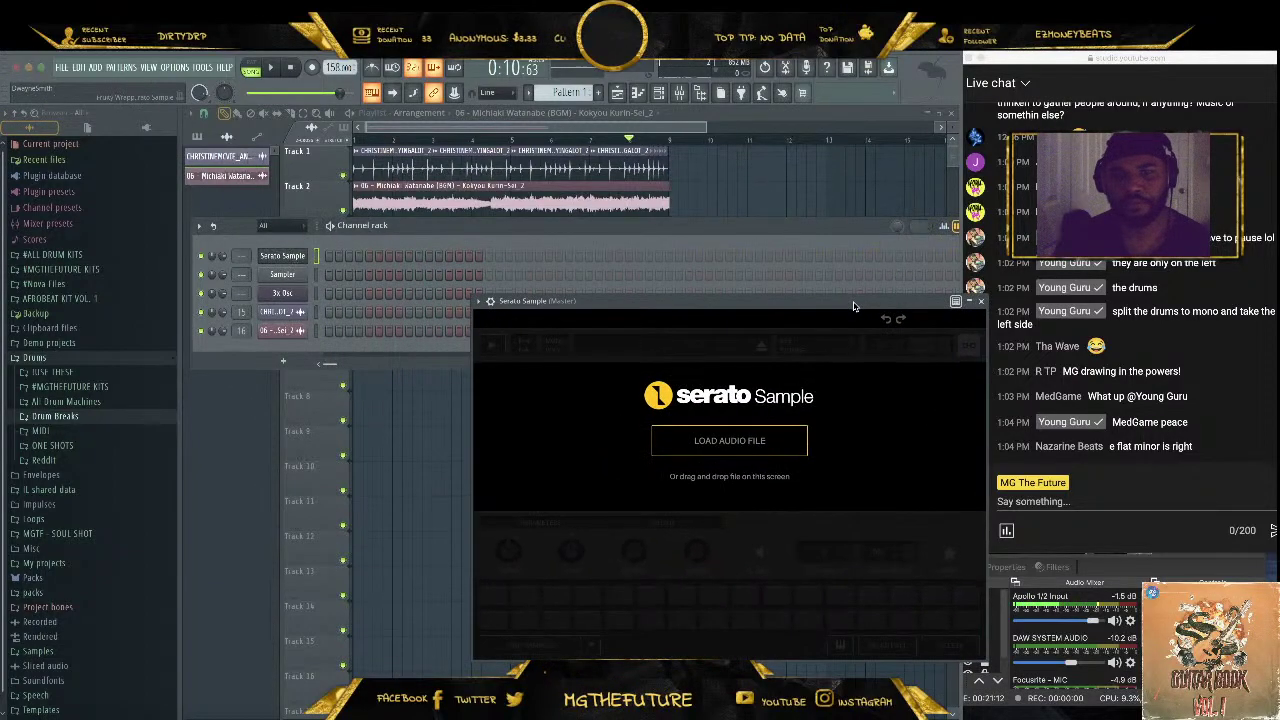
click(282, 330)
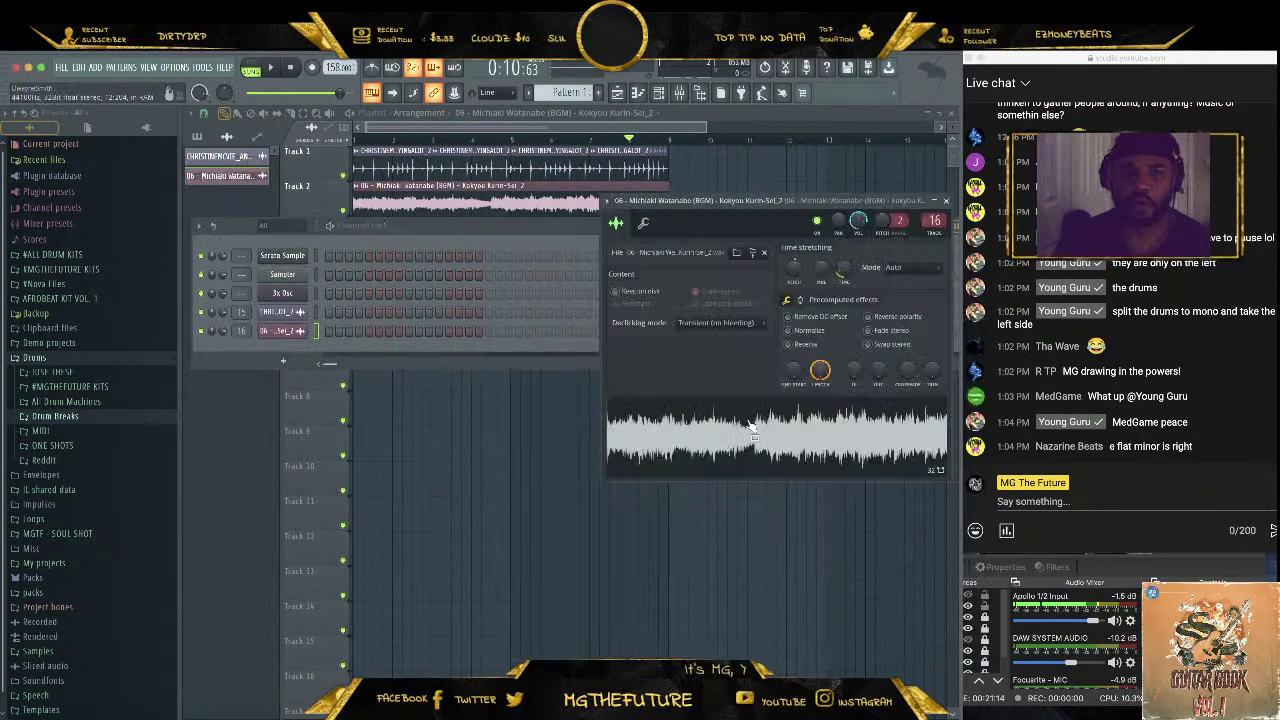
Try to load the music sample into Serato Sample by dropping its waveform on the plugin's channel, then close the plugin window
drag(750, 428, 285, 256)
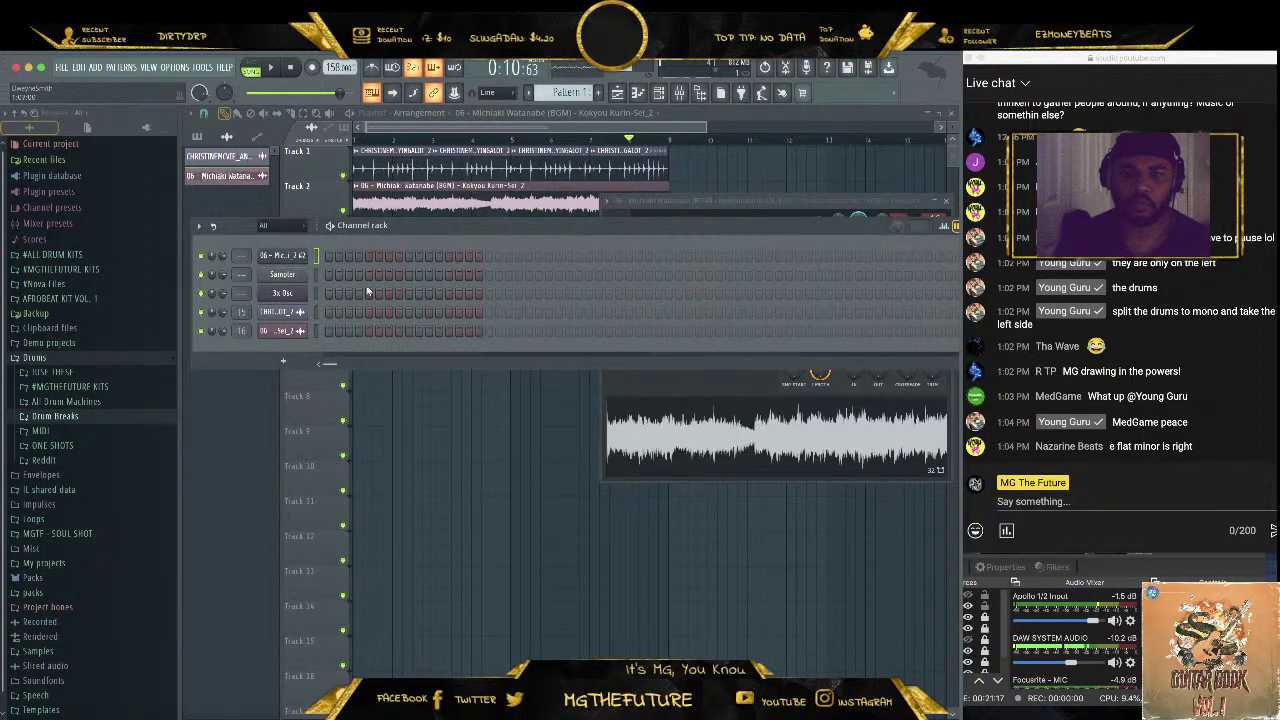
click(290, 257)
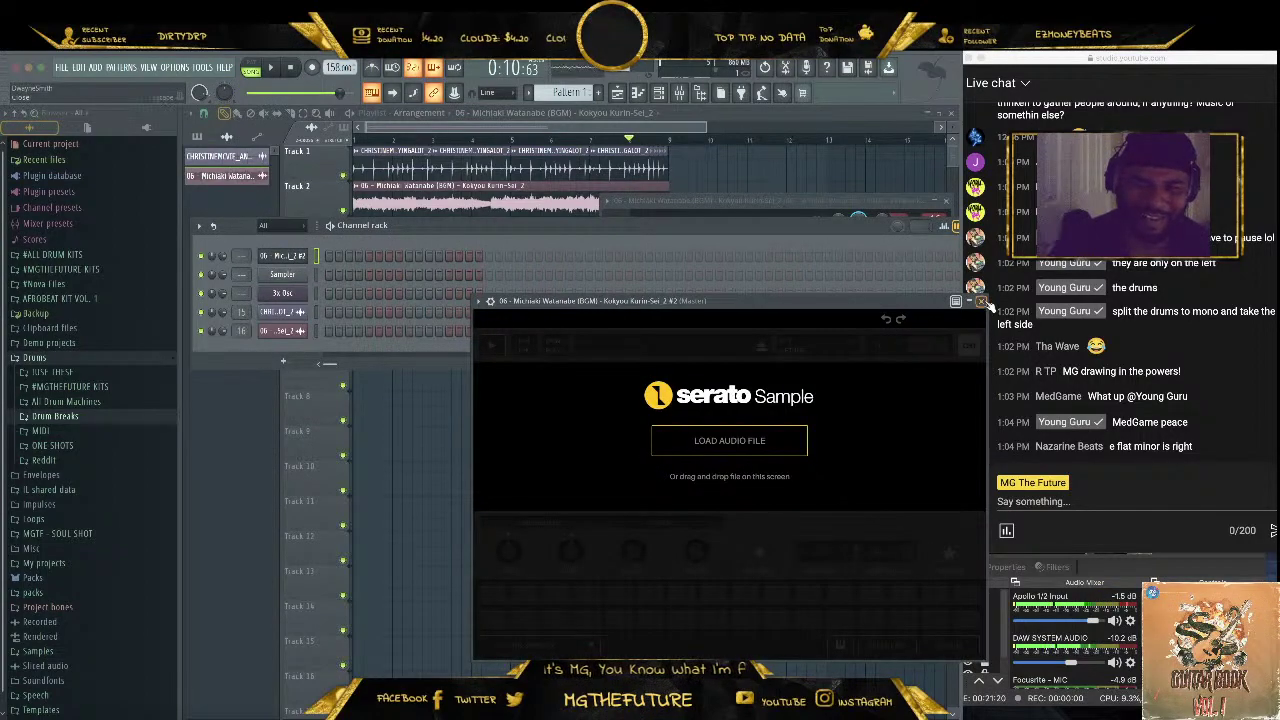
click(982, 301)
key(space)
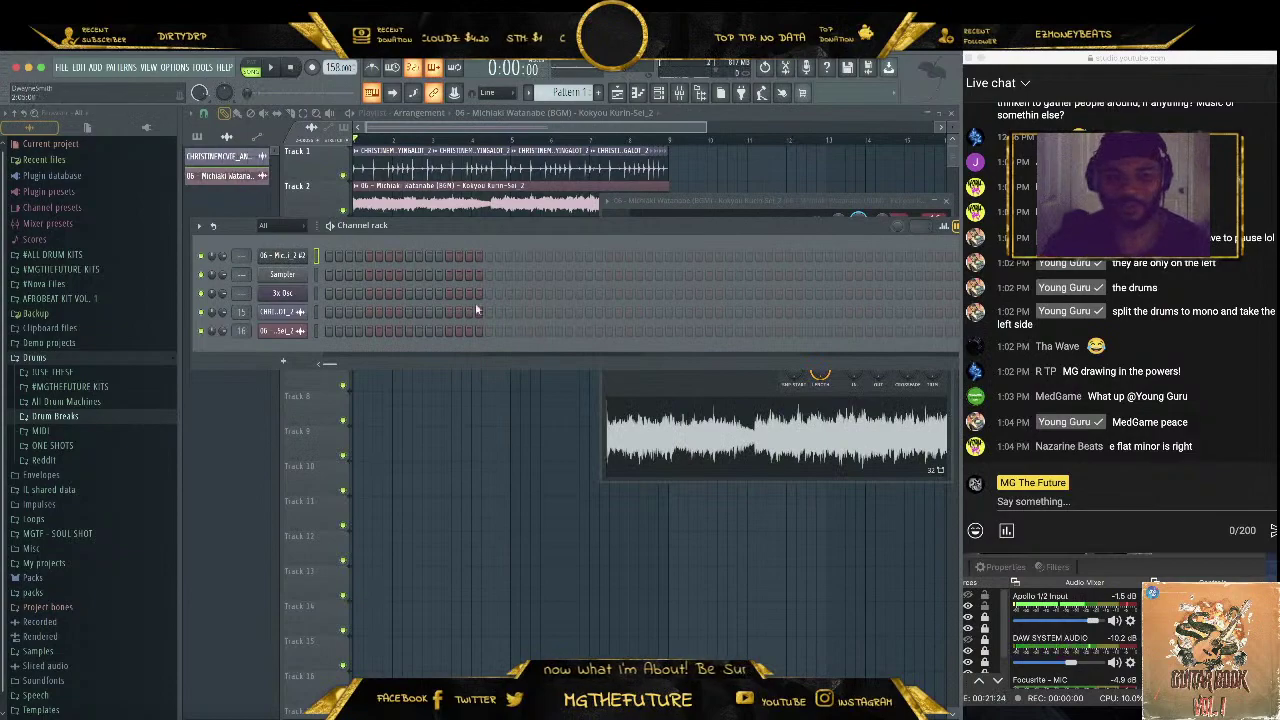
Insert a second Serato Sample channel at the top of the channel rack
right_click(300, 256)
mouse_move(330, 340)
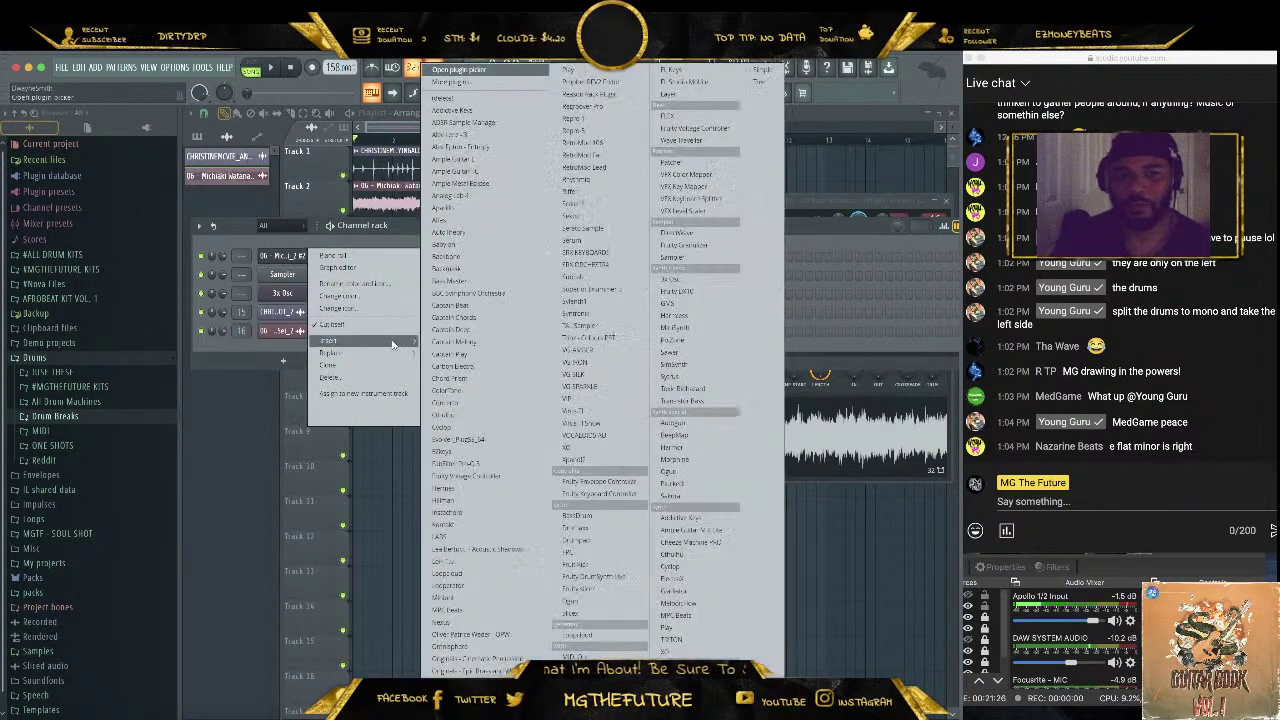
click(588, 229)
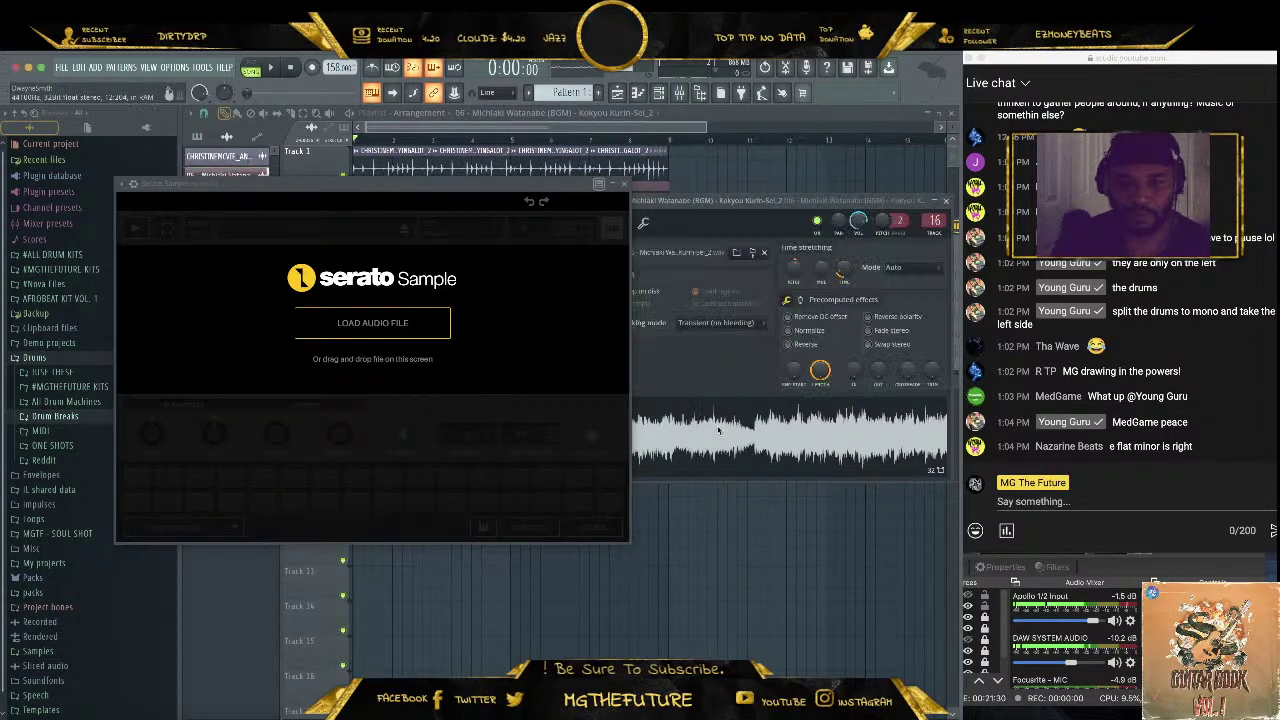
Load the music sample's WAV file from the Sliced audio folder into the new Serato Sample instance, then close the sample and plugin windows
right_click(718, 428)
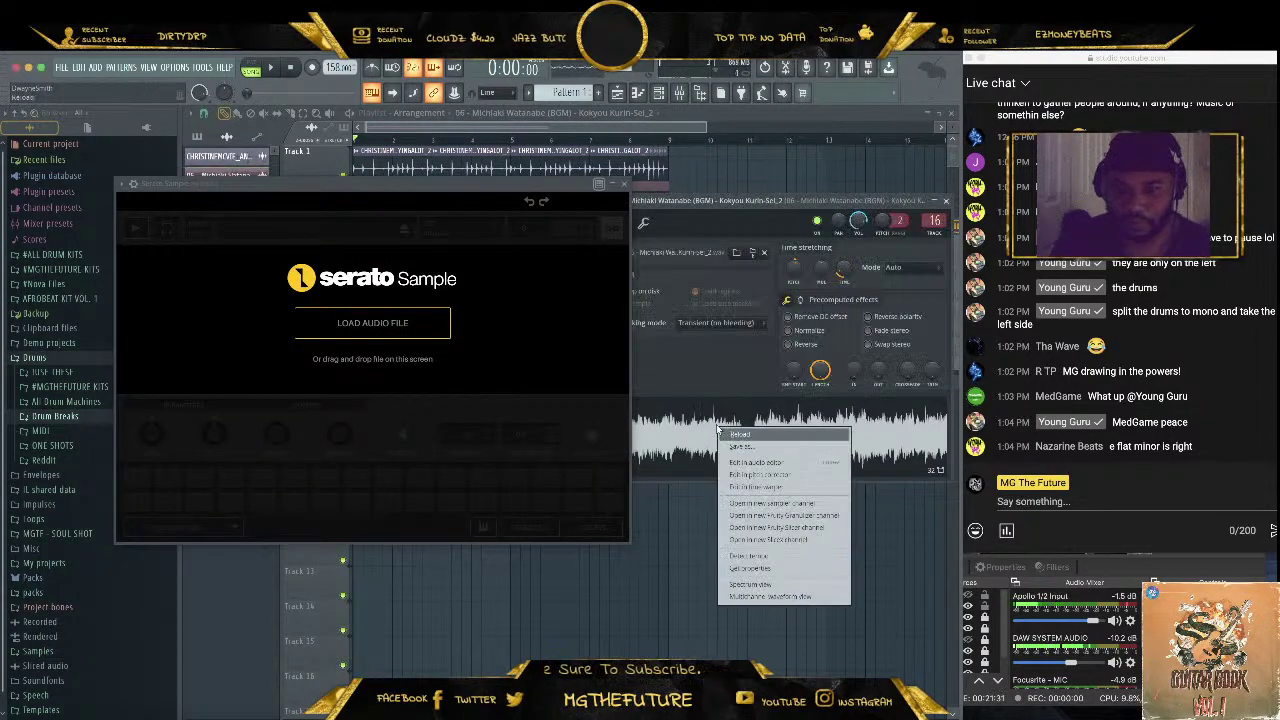
click(770, 503)
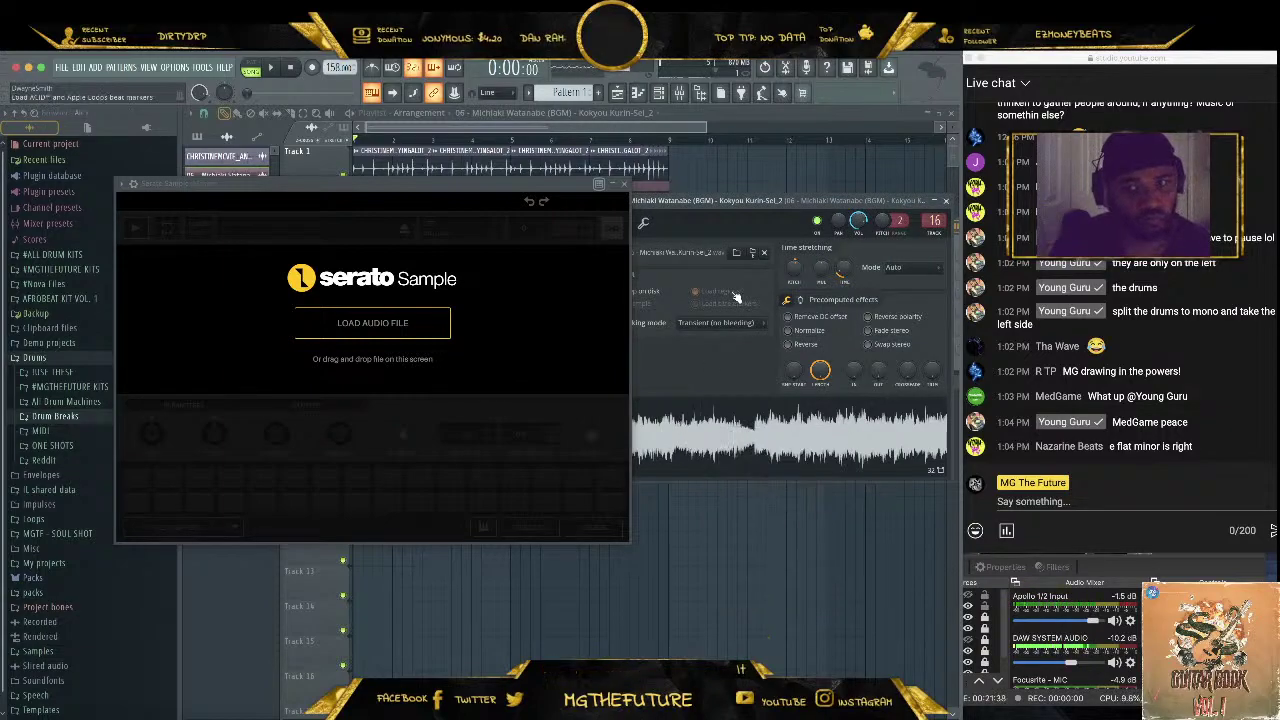
click(739, 253)
drag(640, 196, 276, 318)
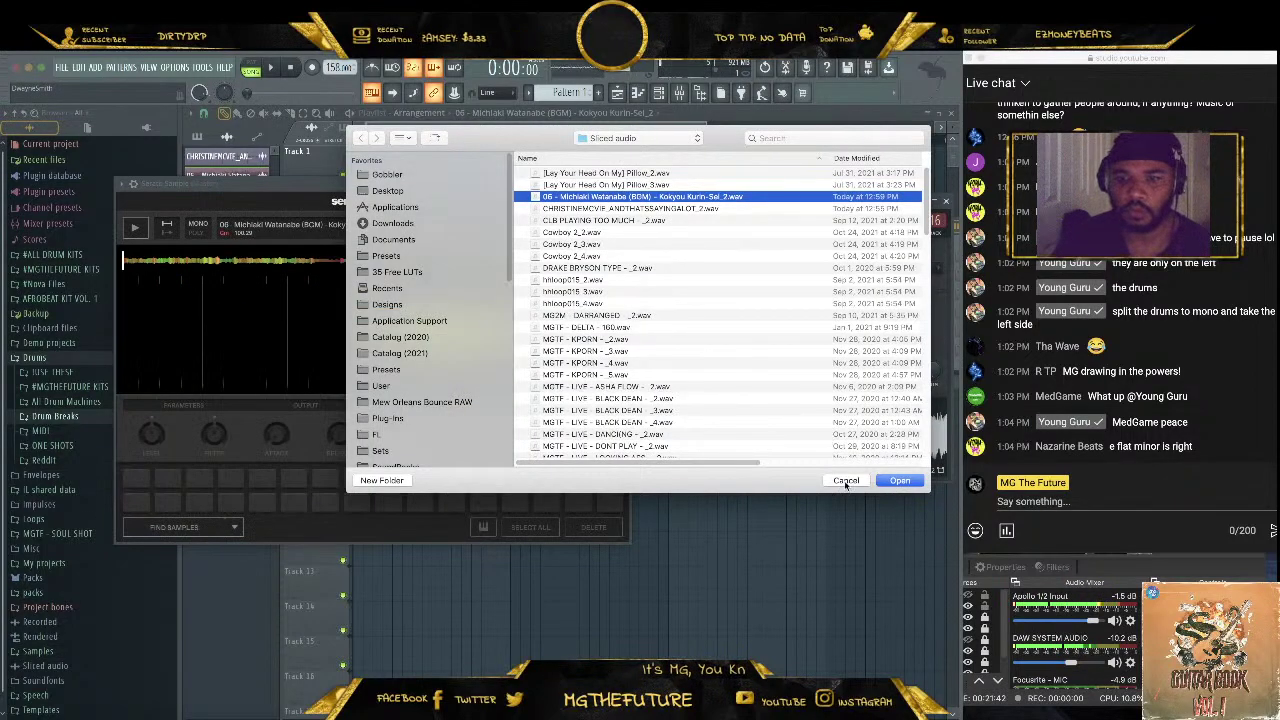
click(846, 481)
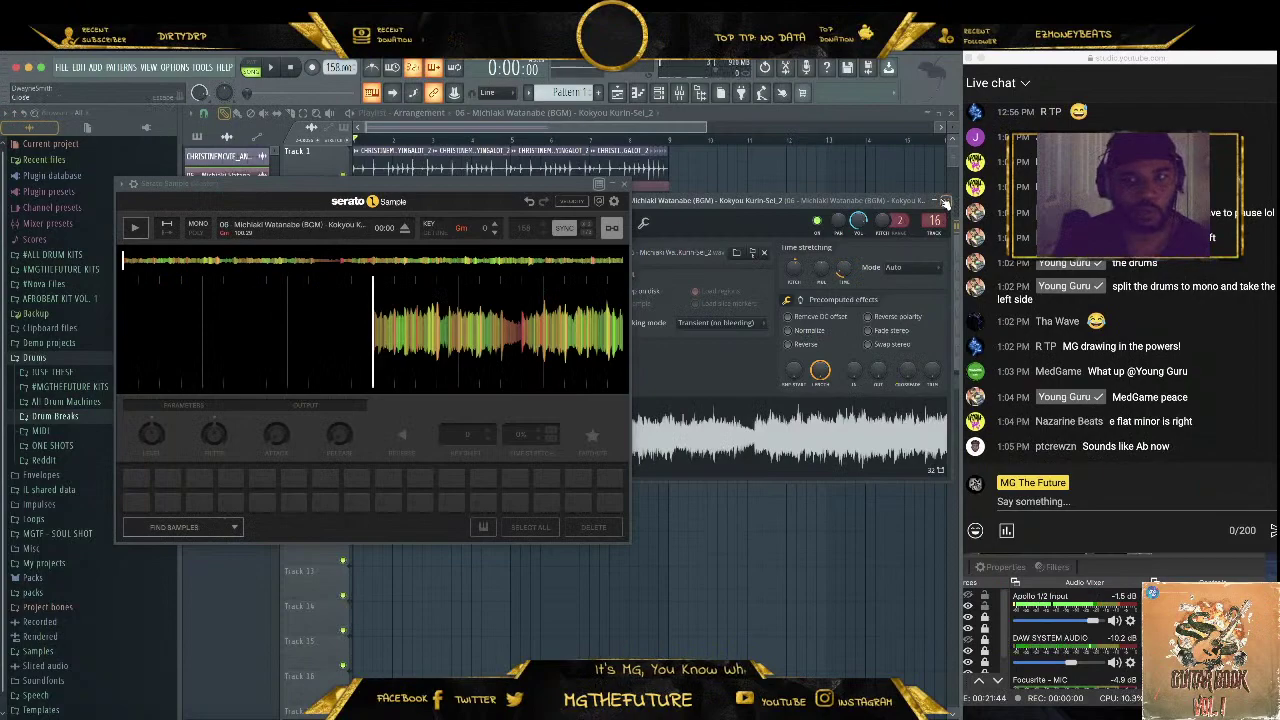
click(945, 203)
drag(440, 199, 583, 306)
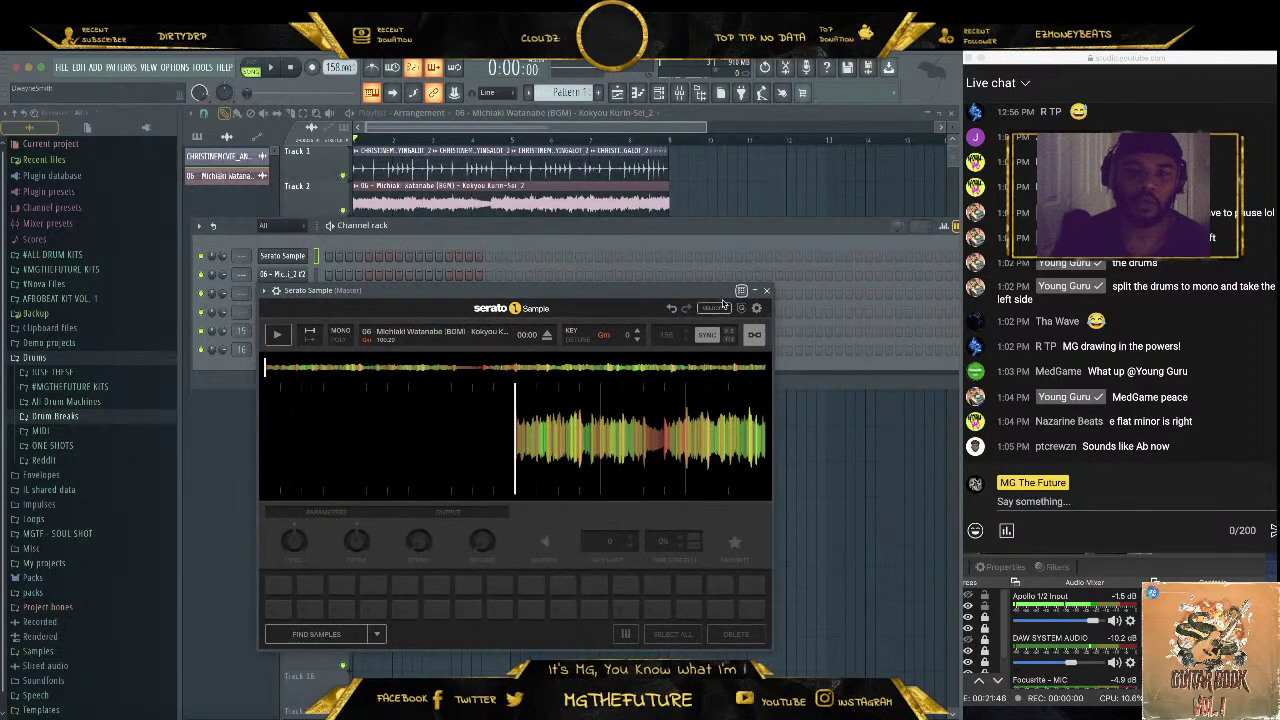
click(767, 290)
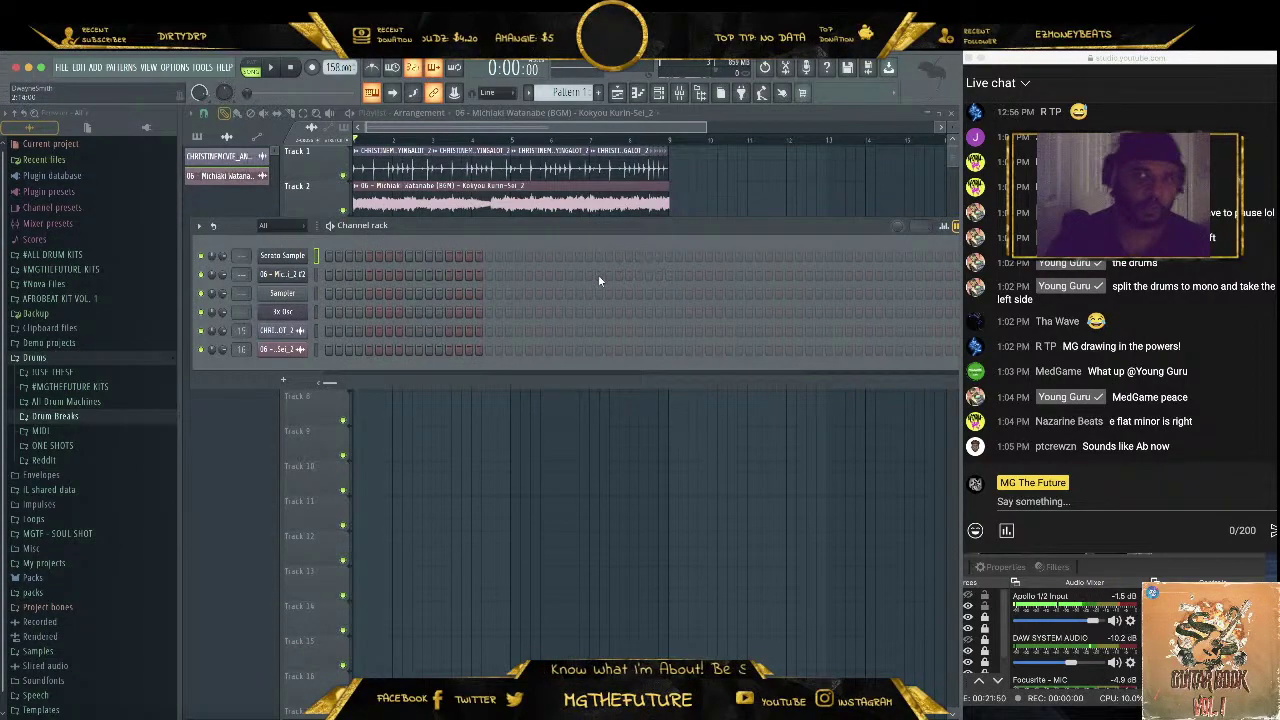
Show only the unsorted channels in the channel rack and browse the #ALL DRUM KITS sample folder
click(263, 225)
click(288, 266)
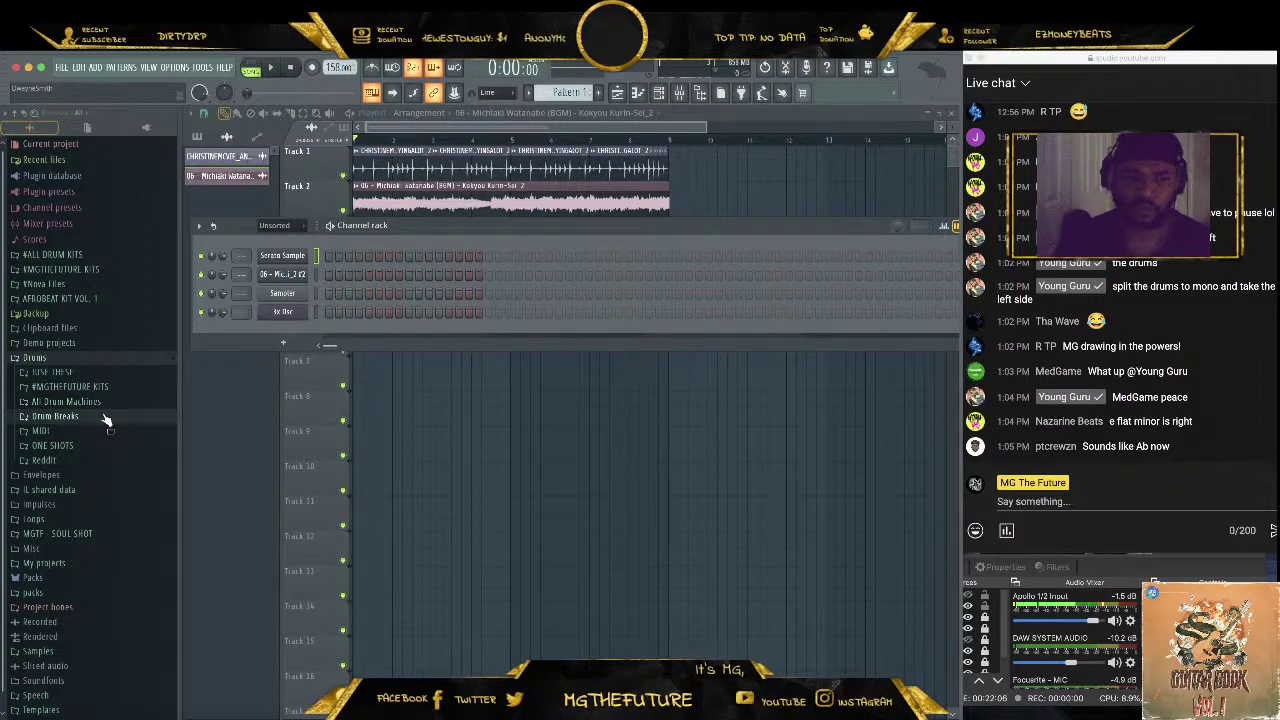
click(94, 372)
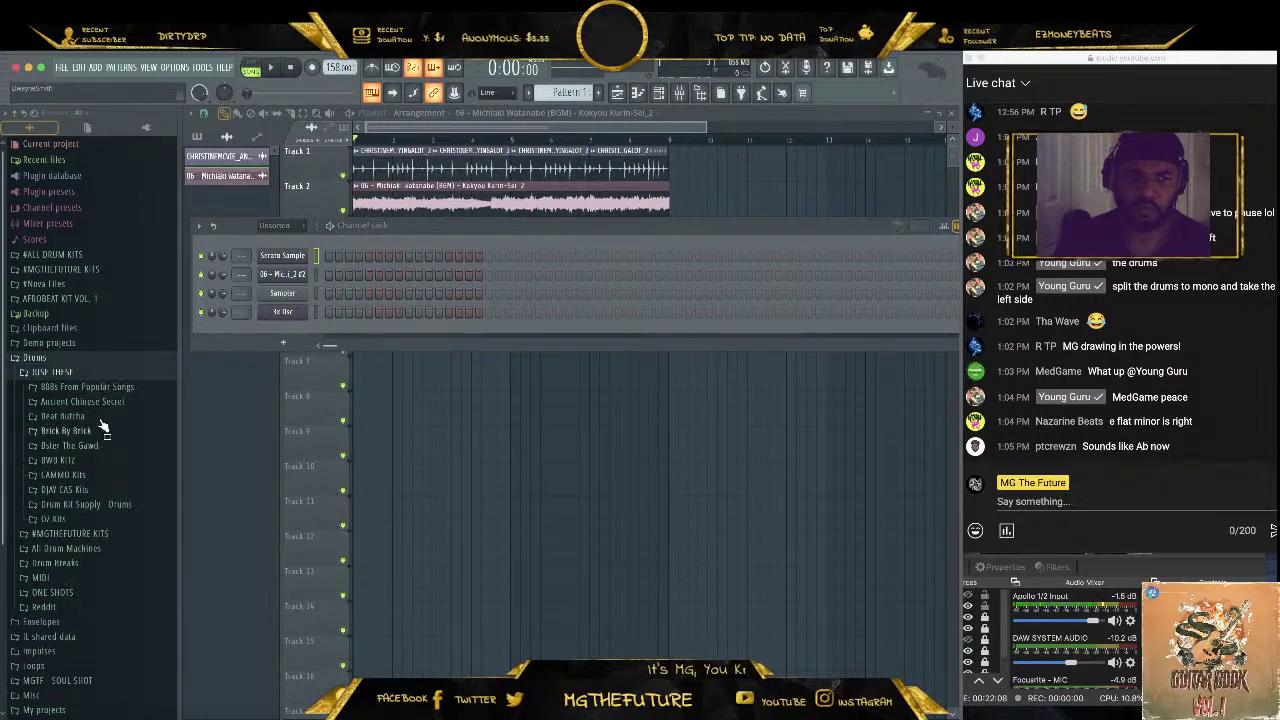
click(74, 372)
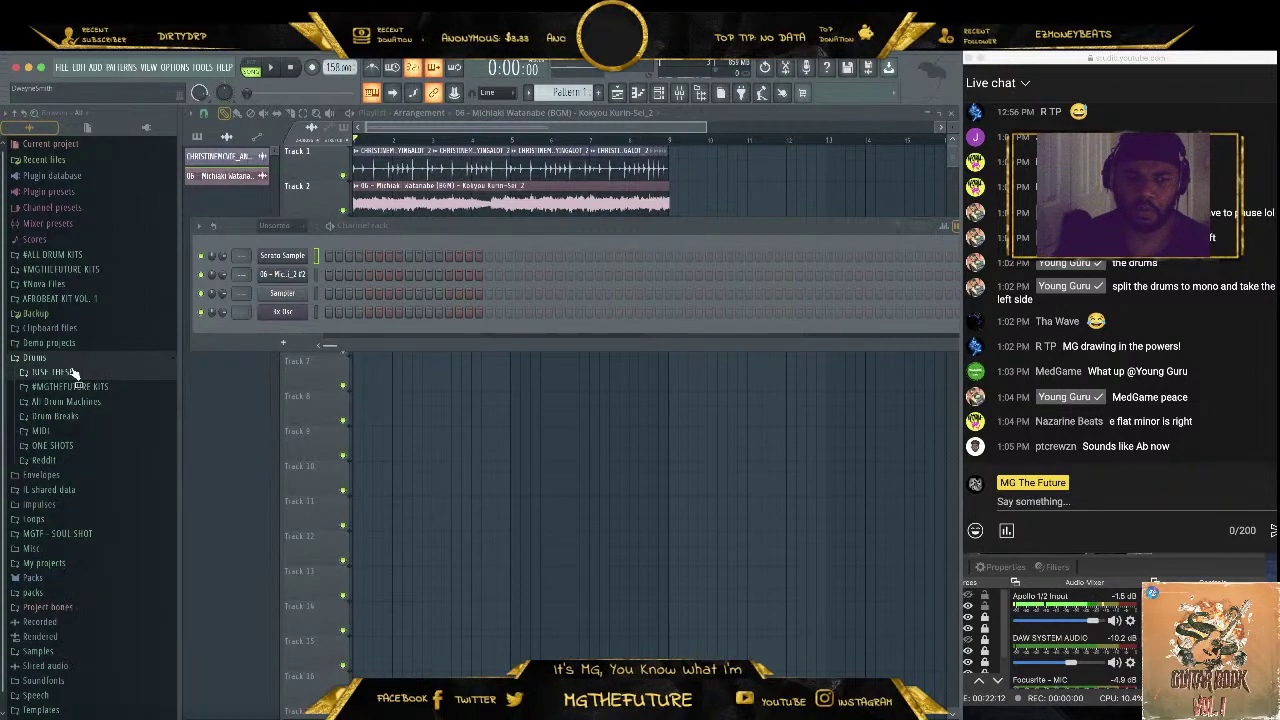
scroll(92, 437, down, 1)
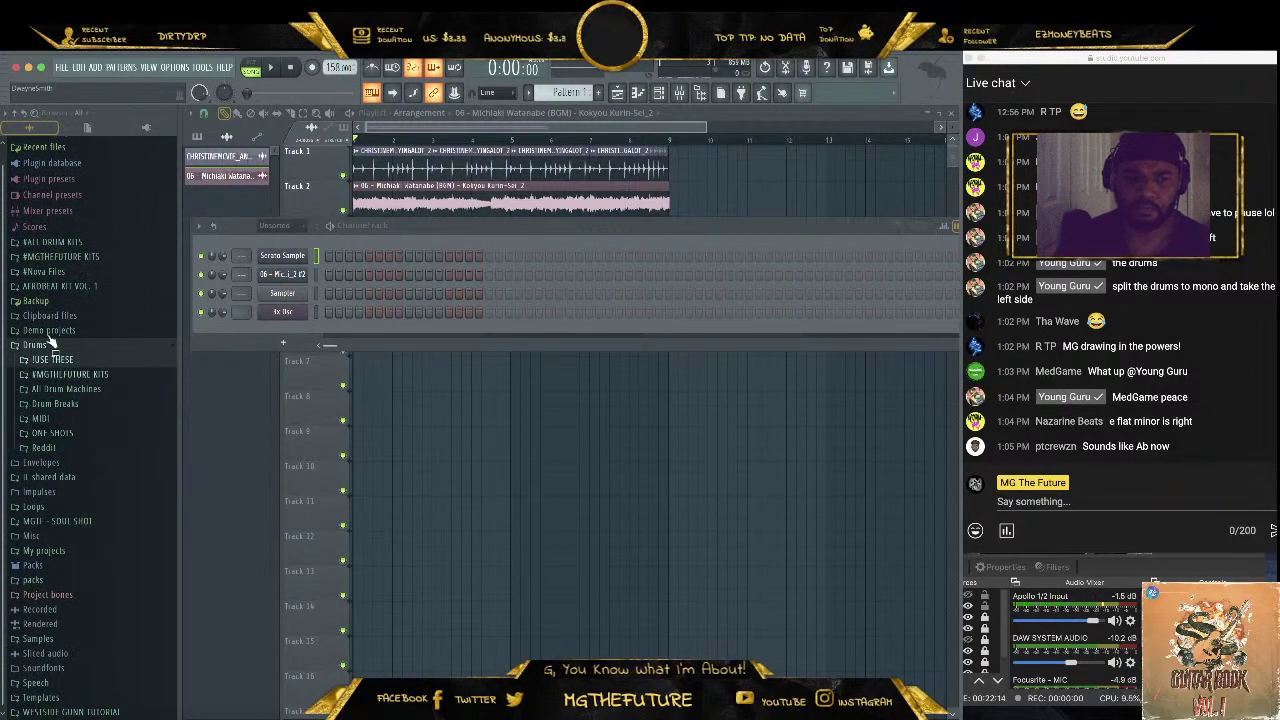
click(113, 257)
scroll(128, 320, down, 10)
scroll(133, 340, up, 15)
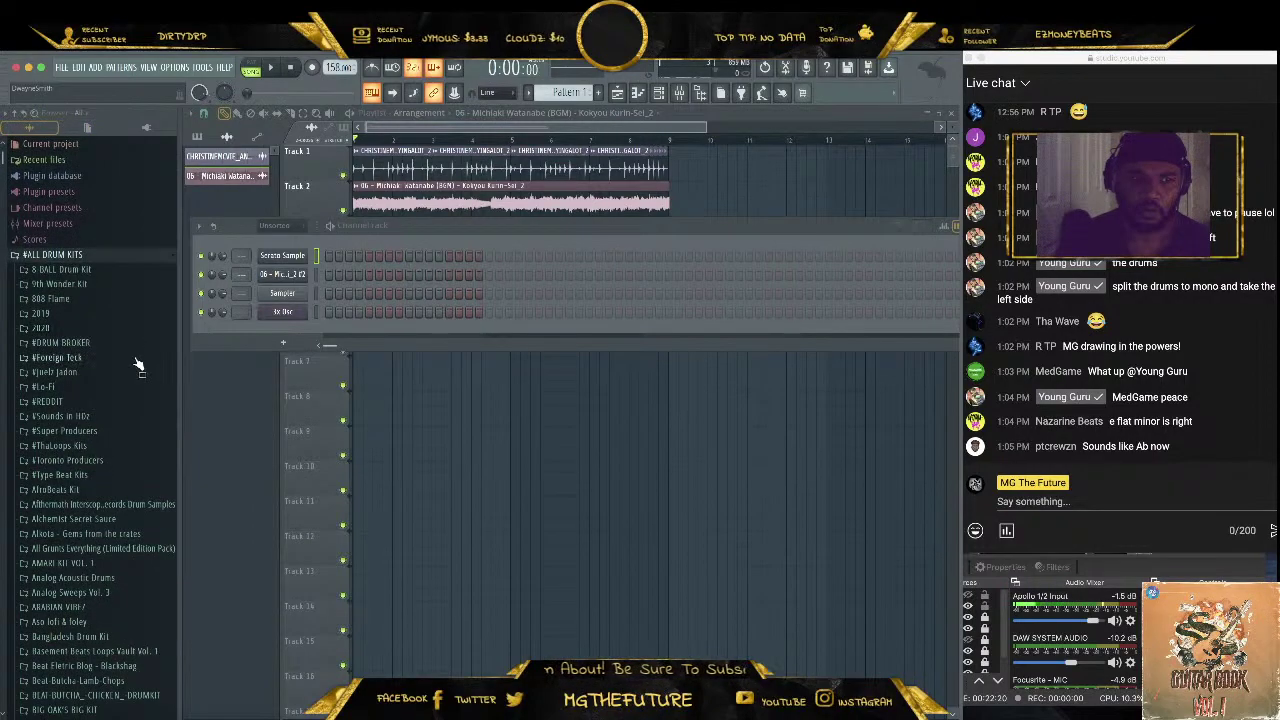
scroll(128, 370, down, 7)
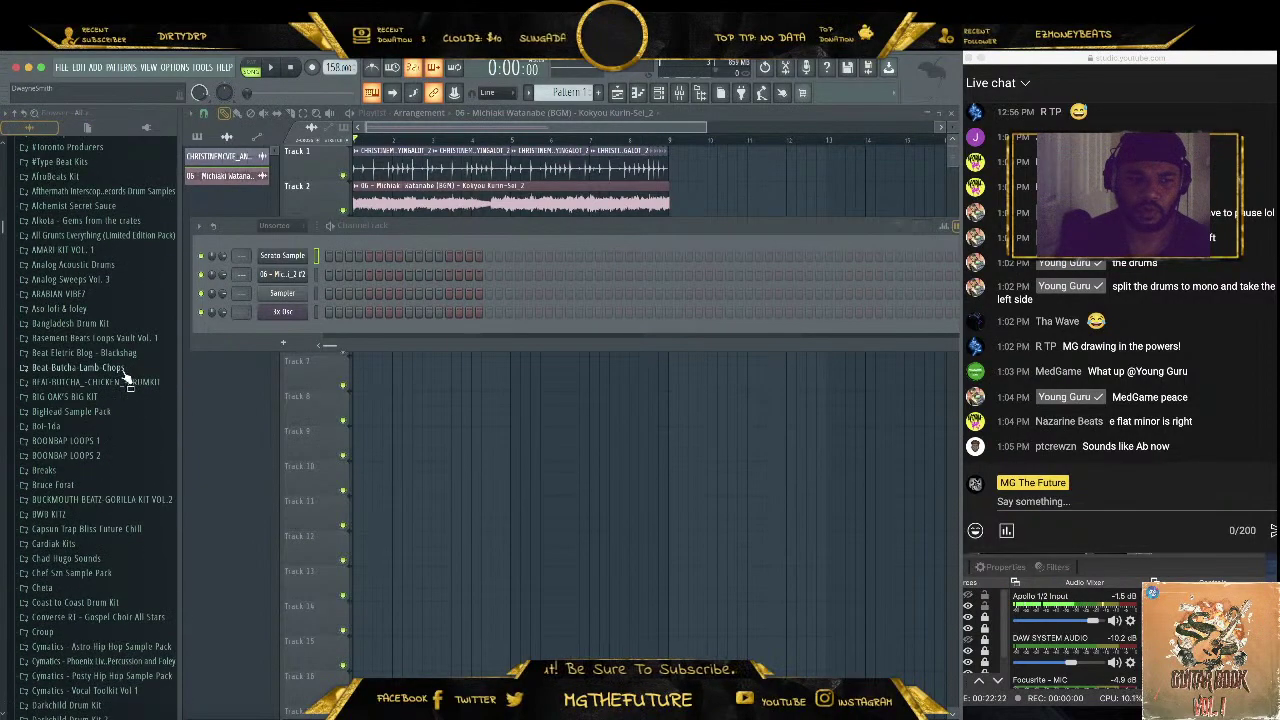
Add the snare018 COMPRESSED sample from the Deadly Drums Snares folder as a new channel in the rack
click(60, 631)
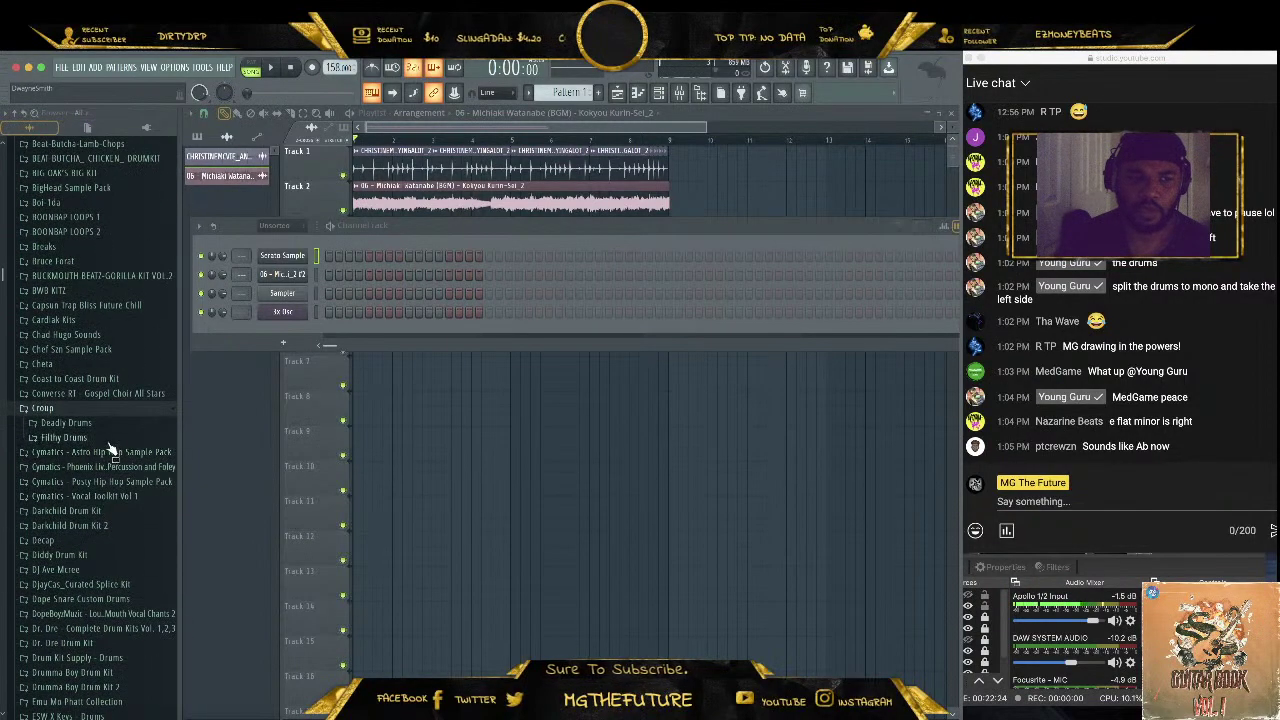
click(110, 424)
click(118, 412)
click(114, 378)
drag(117, 385, 285, 340)
Add the bdrum030 kick from the Deadly Drums Bassdrums folder as a new channel in the rack
scroll(68, 374, down, 3)
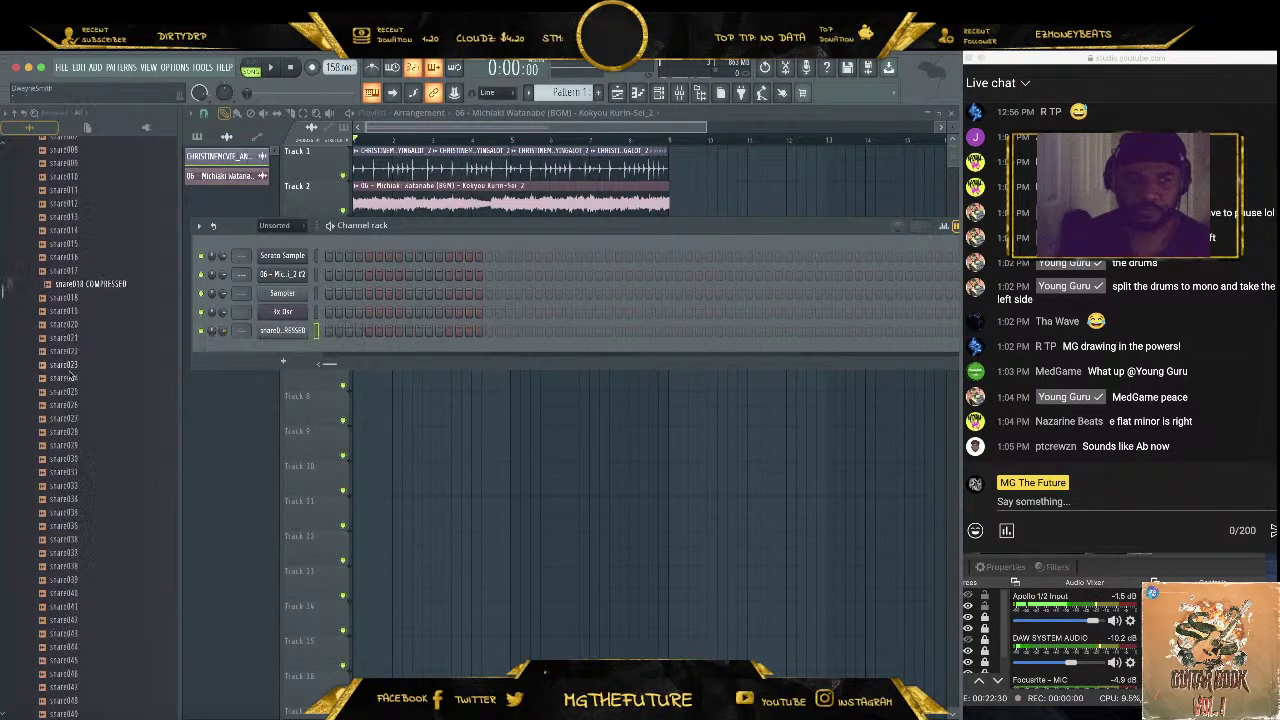
scroll(72, 375, up, 15)
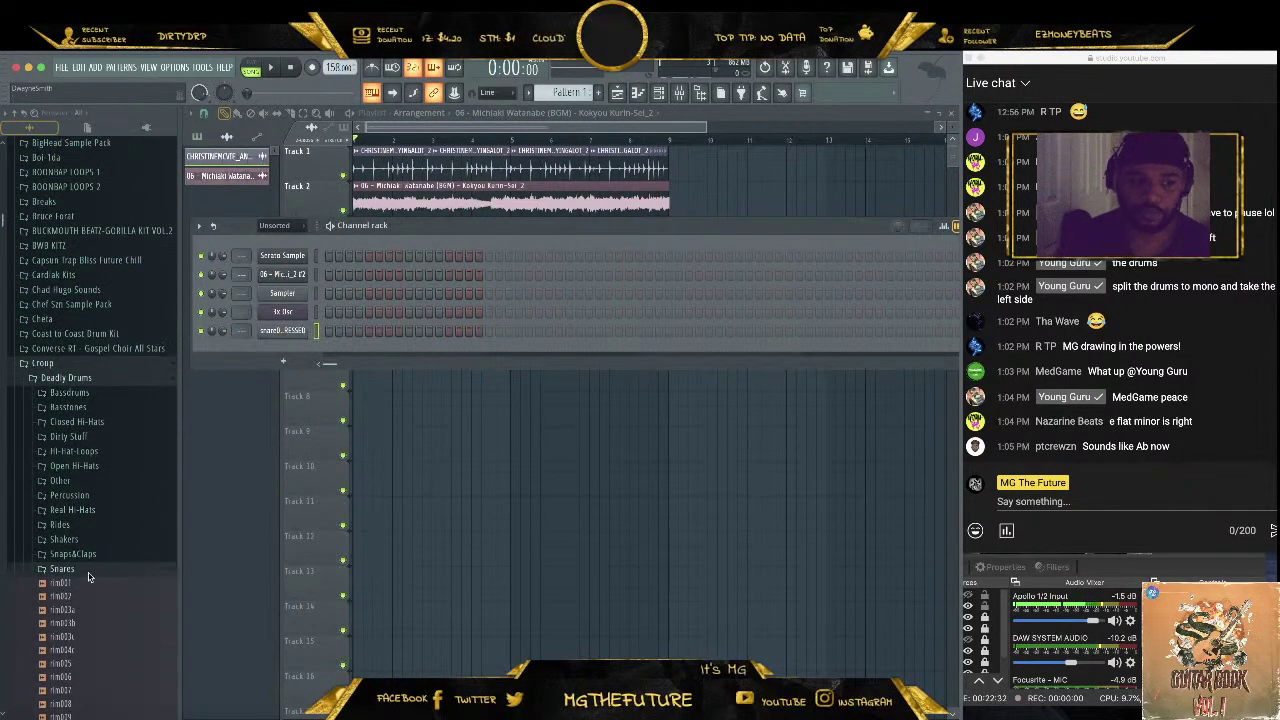
click(88, 572)
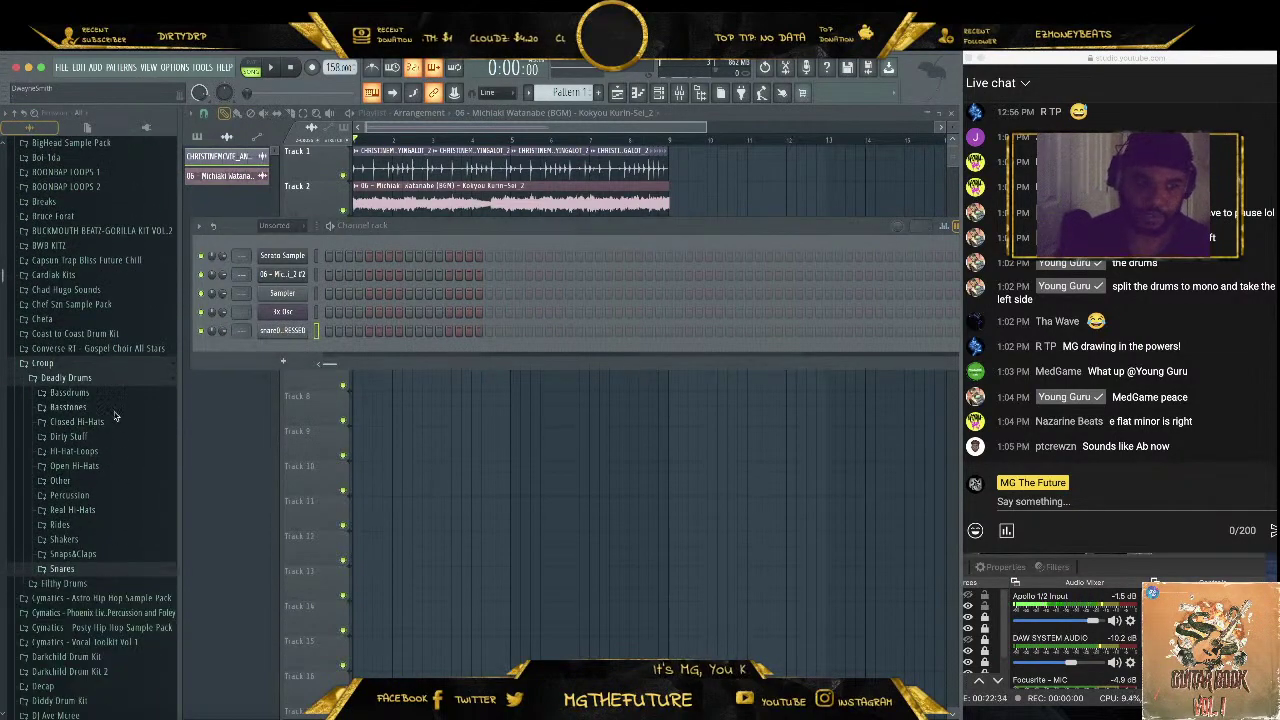
click(116, 393)
click(95, 574)
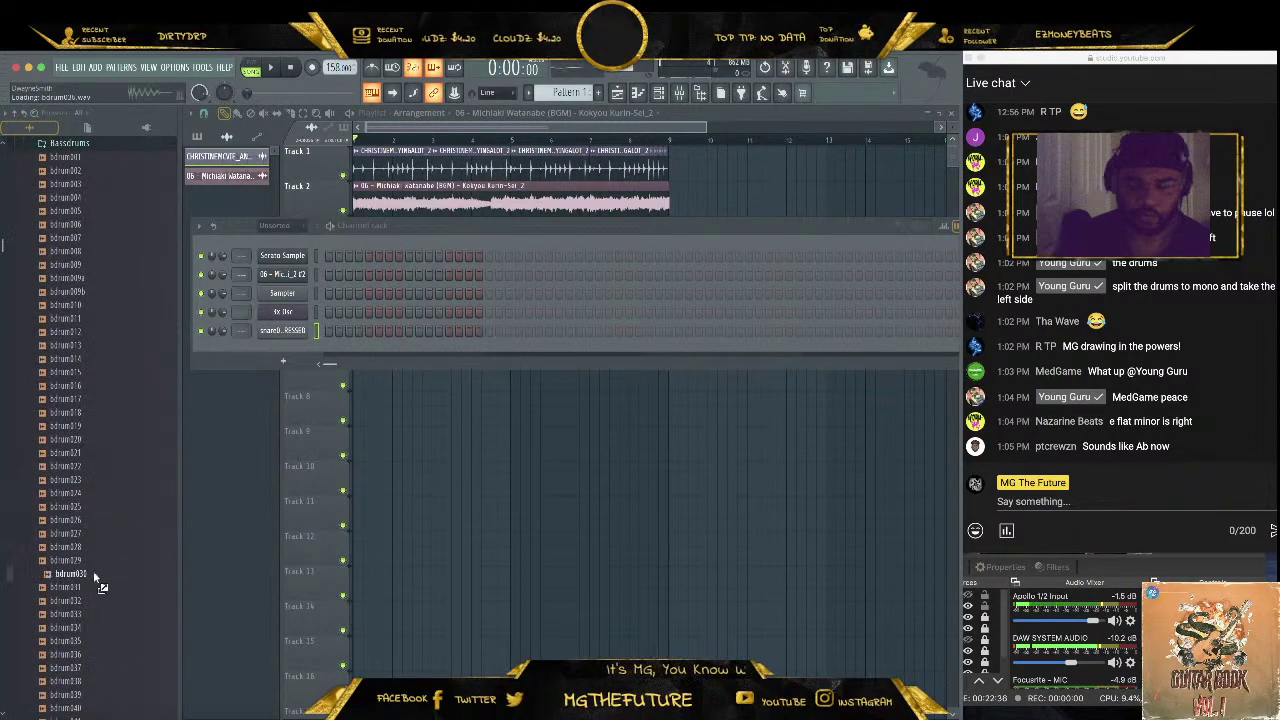
drag(94, 572, 296, 352)
Boost the bdrum030 kick in its precomputed effects and create an audio clip from its waveform
click(299, 352)
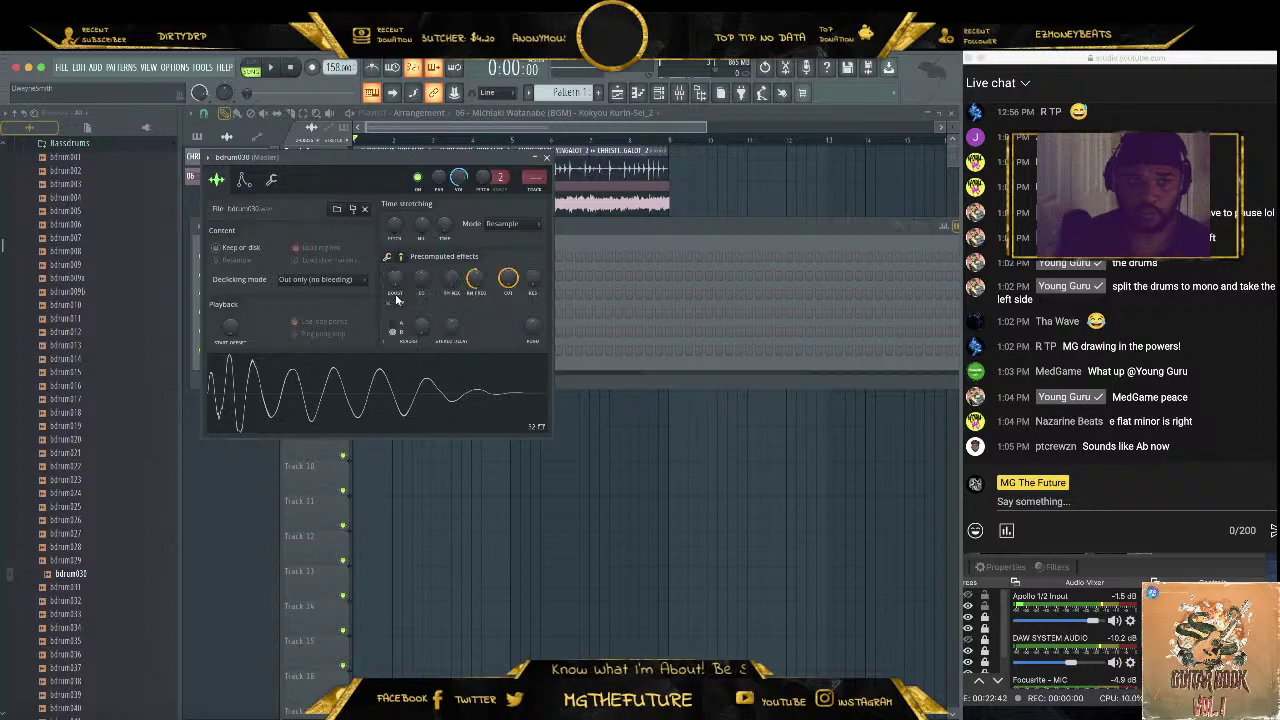
drag(397, 291, 380, 415)
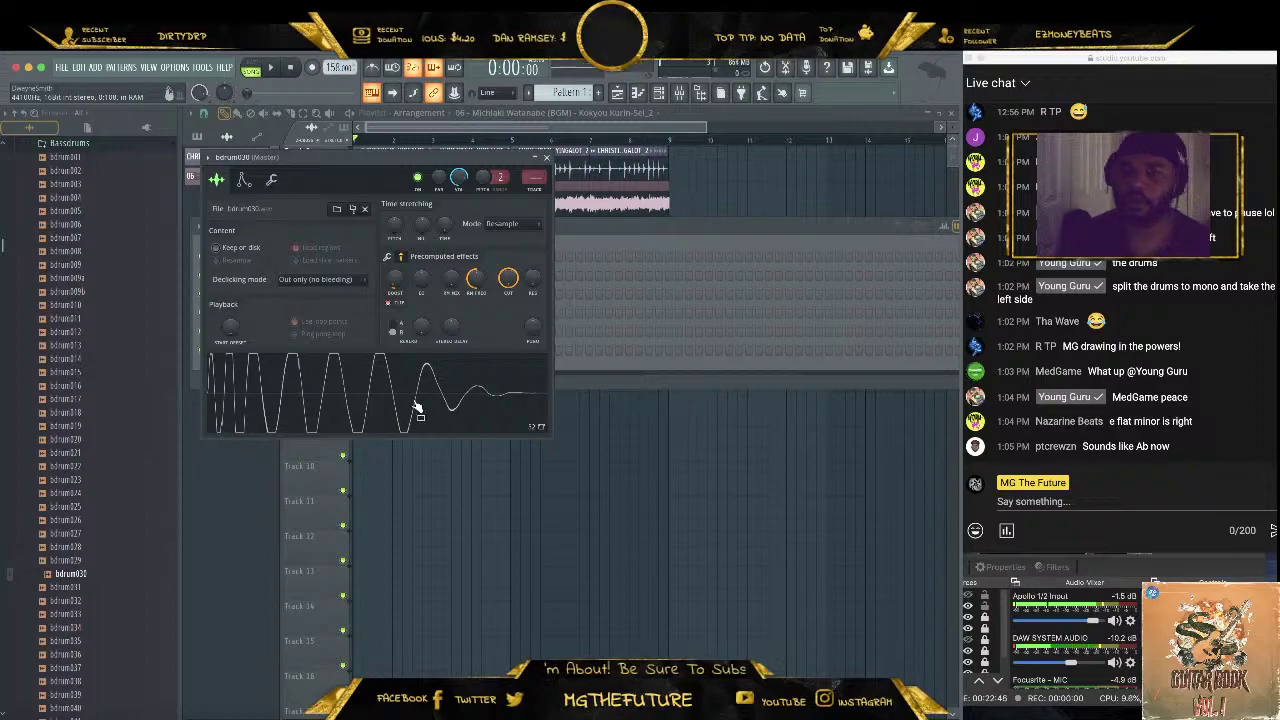
drag(370, 398, 366, 414)
click(658, 92)
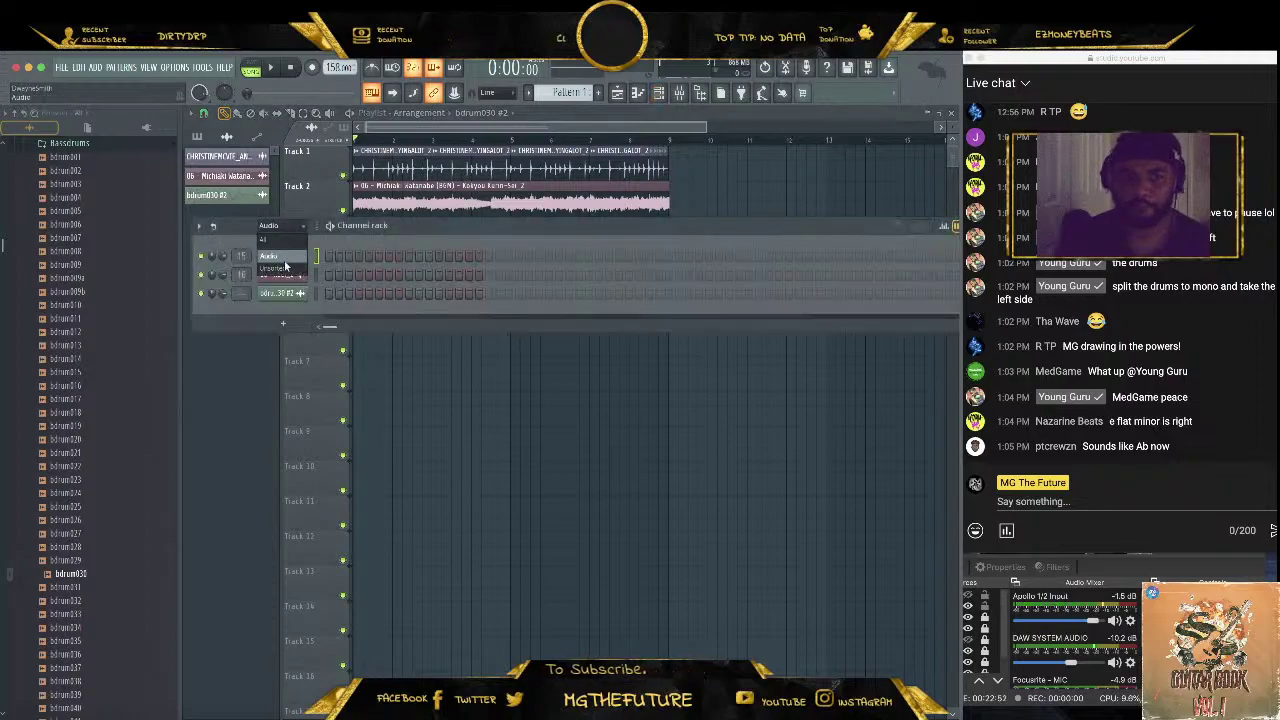
Return to the unsorted channels, normalize the bdrum030 kick sample and close its channel settings
click(285, 267)
click(300, 354)
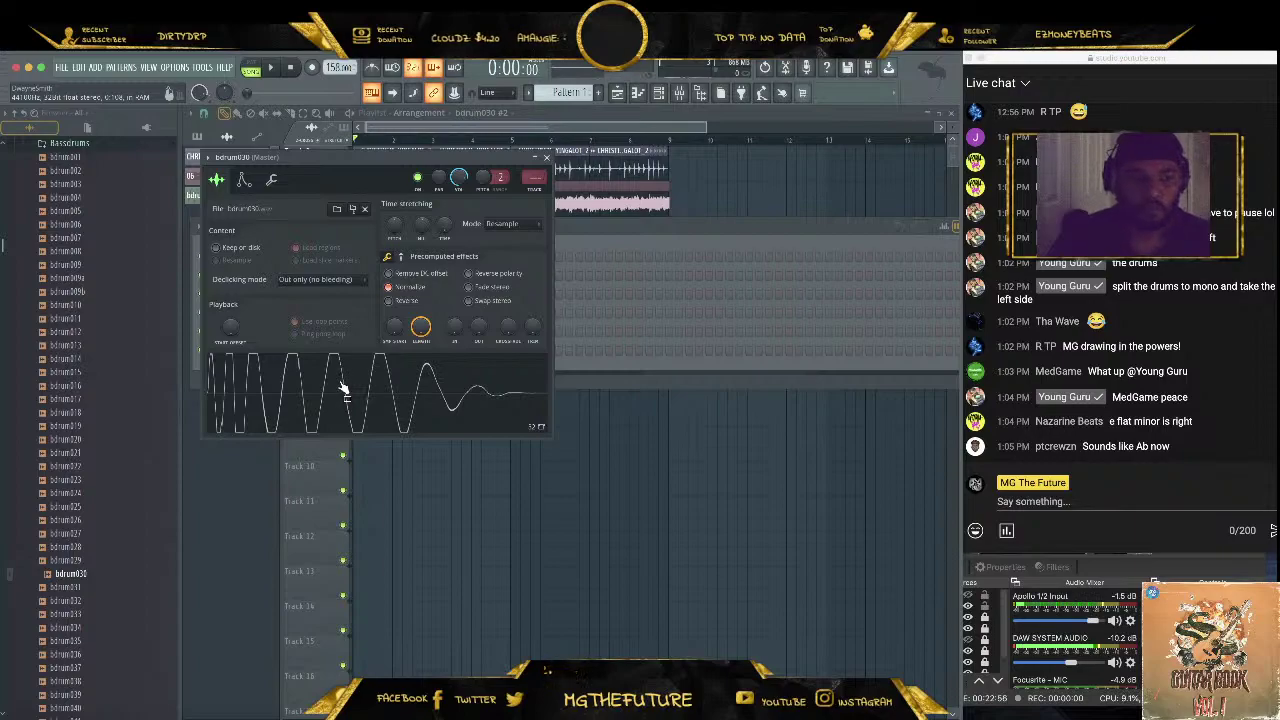
click(243, 179)
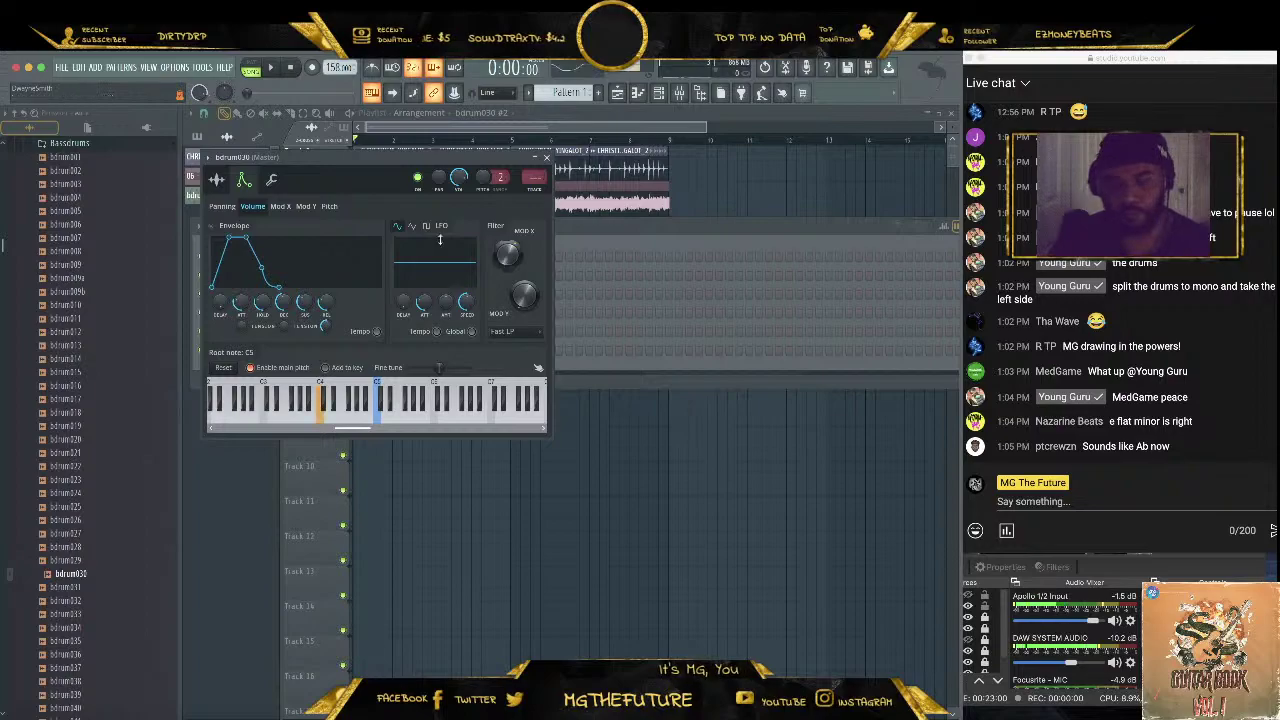
click(216, 179)
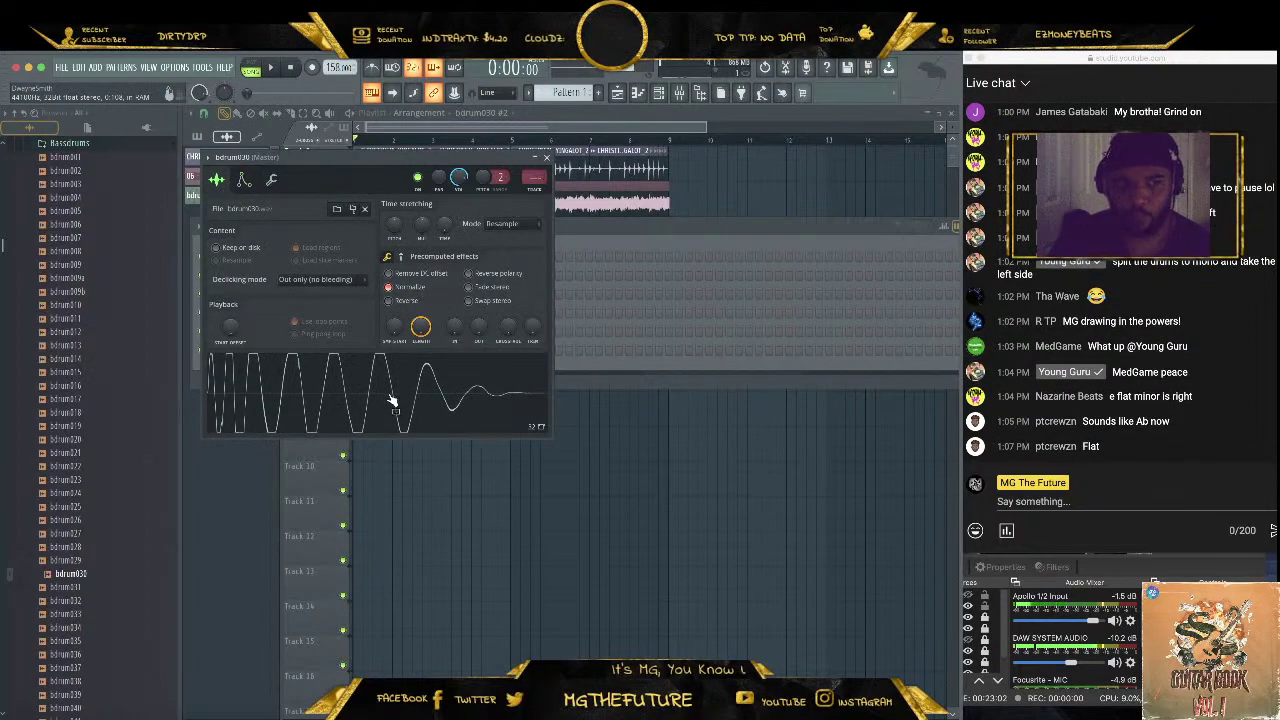
click(547, 158)
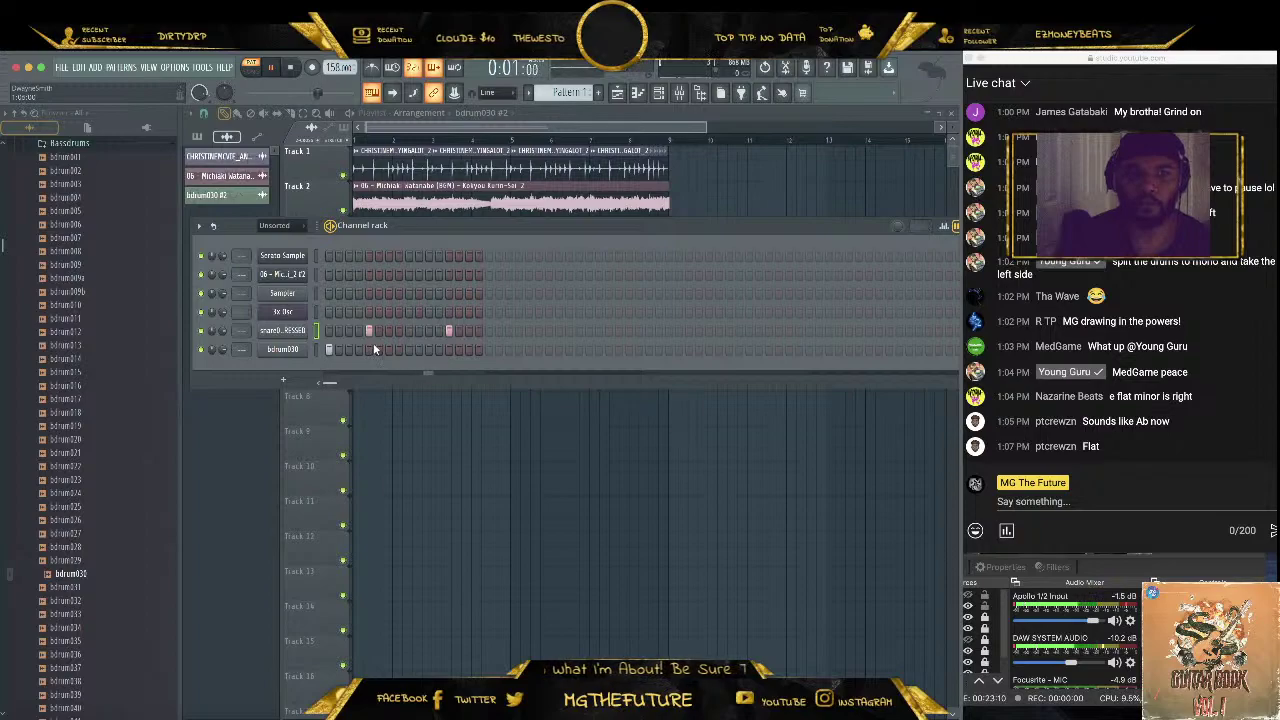
Remove the snare hits on steps 5 and 13 and place snare hits on steps 9 and 25
right_click(368, 331)
right_click(448, 331)
click(569, 333)
key(space)
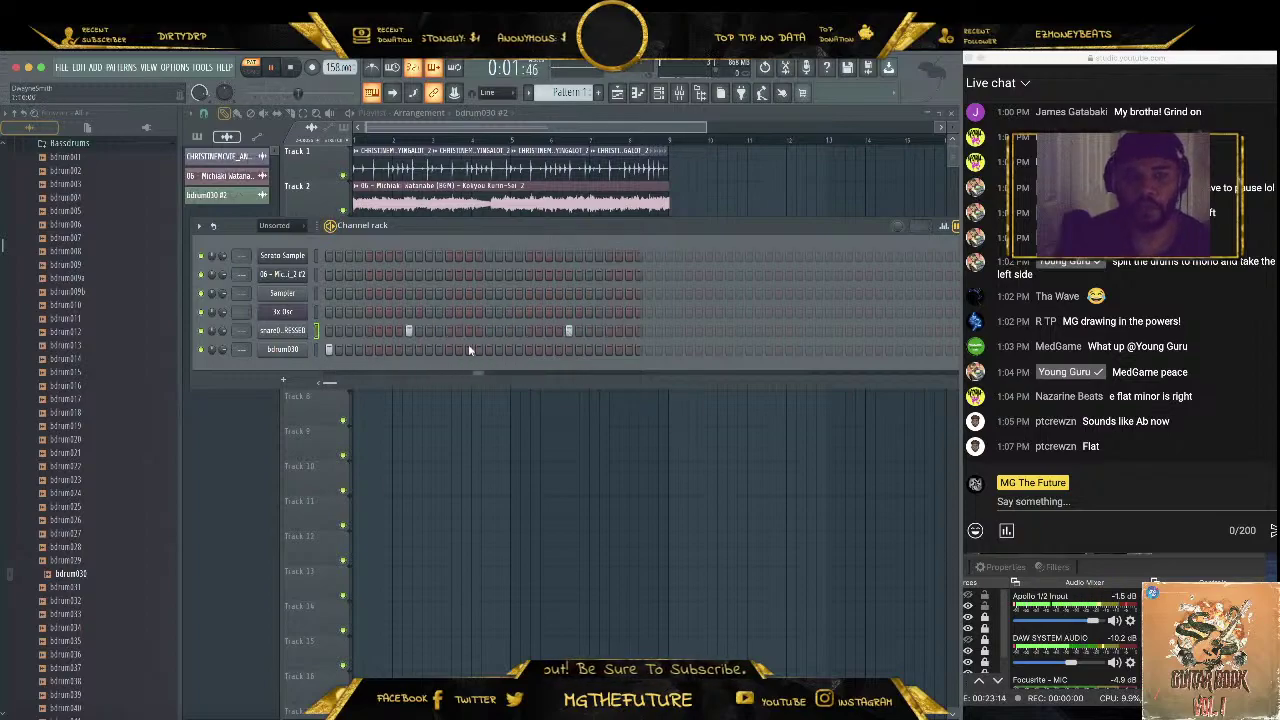
Add bdrum030 kick hits on steps 15, 17, 21 and 29 while the pattern plays, then stop playback
click(469, 350)
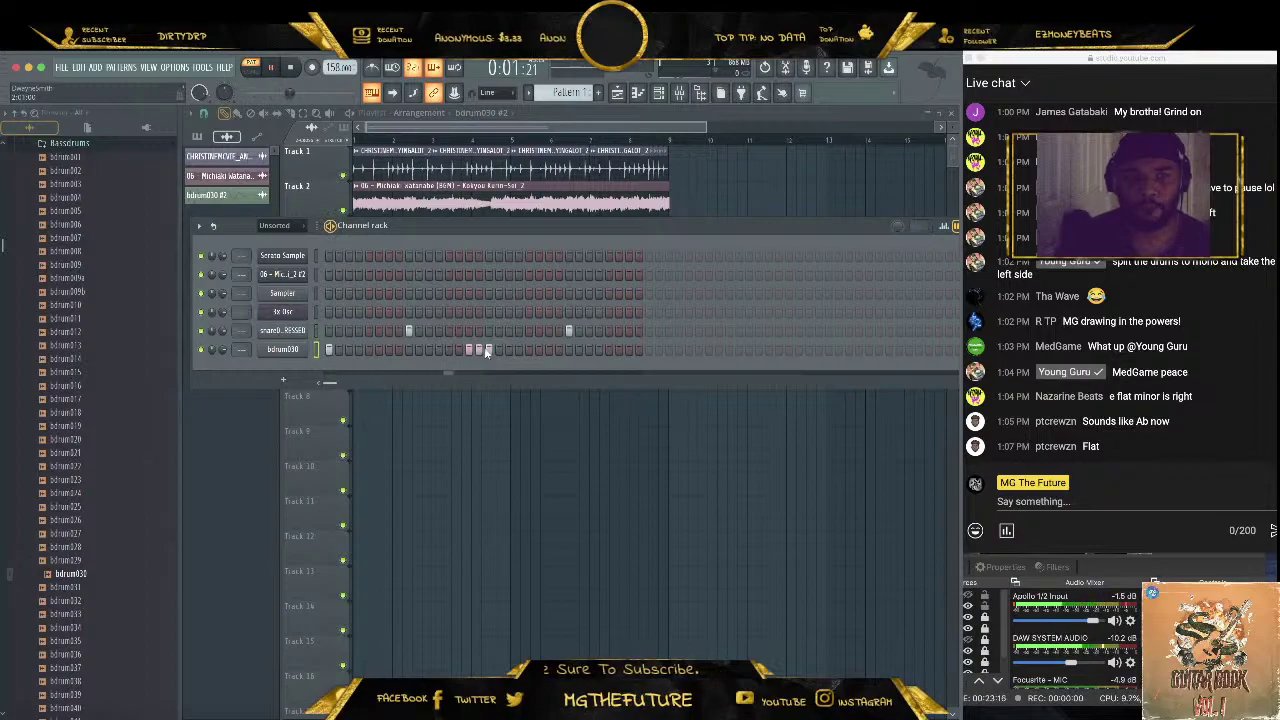
click(488, 350)
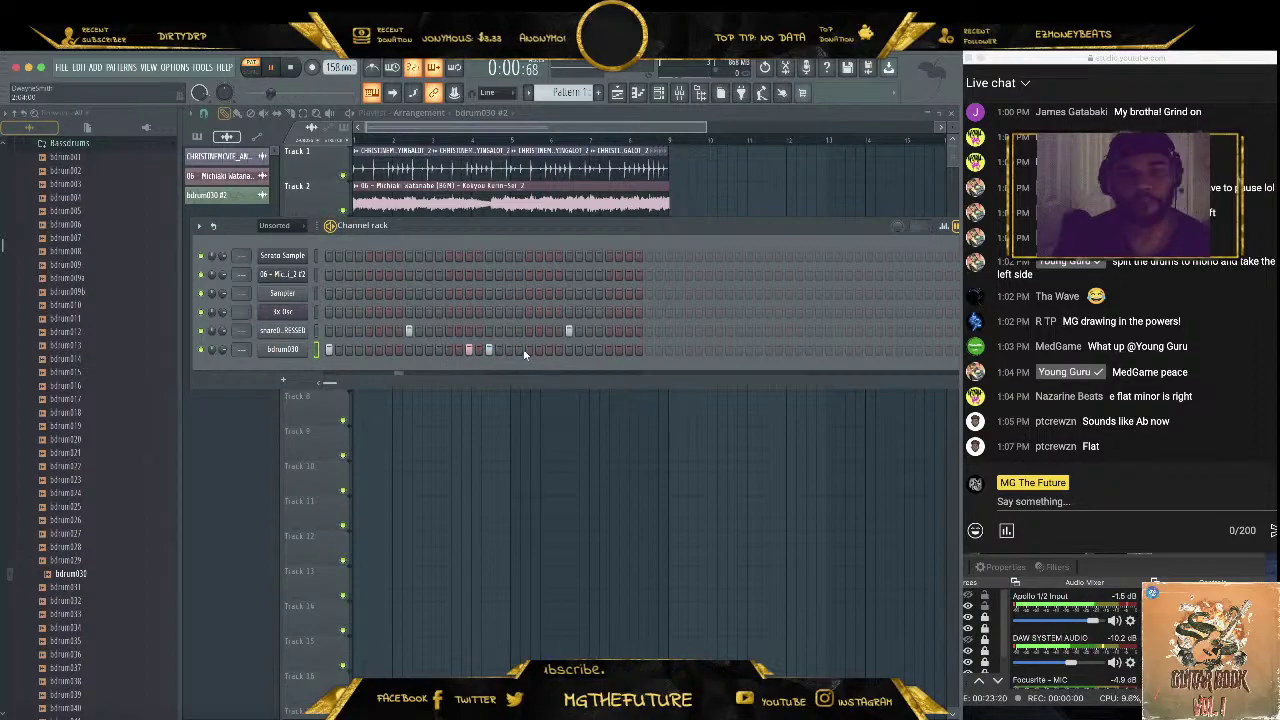
click(509, 350)
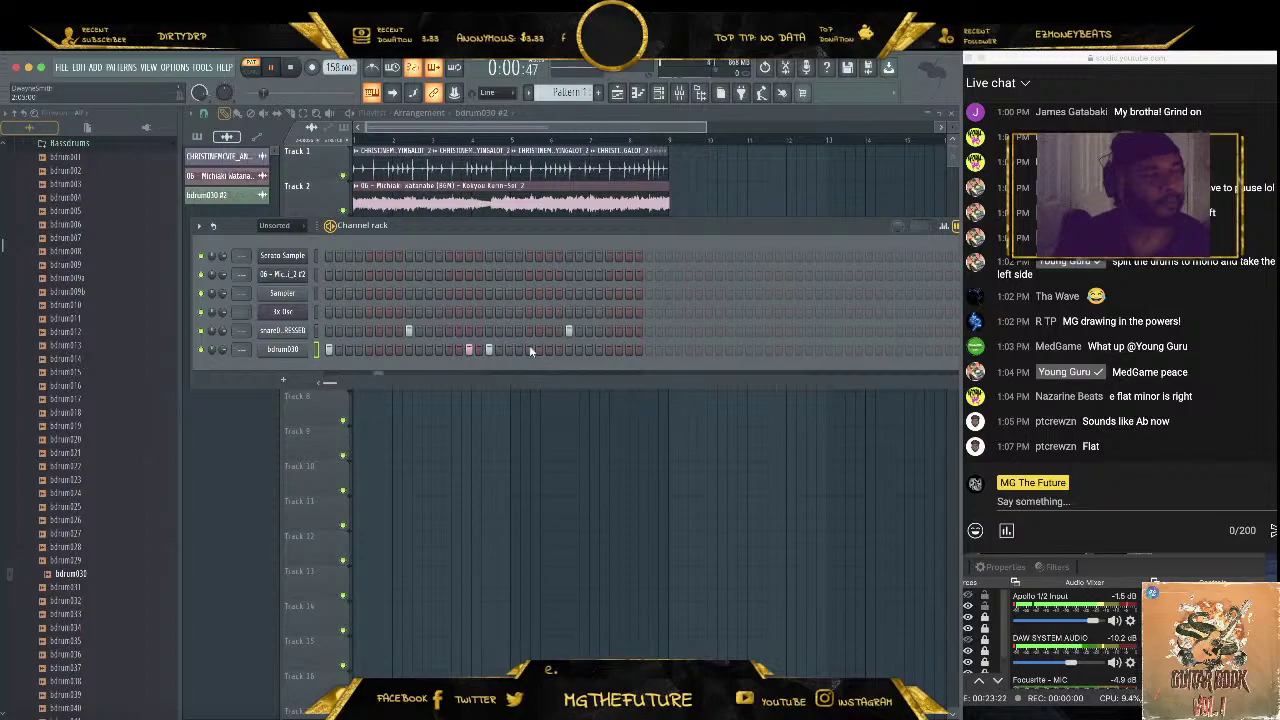
click(529, 350)
key(space)
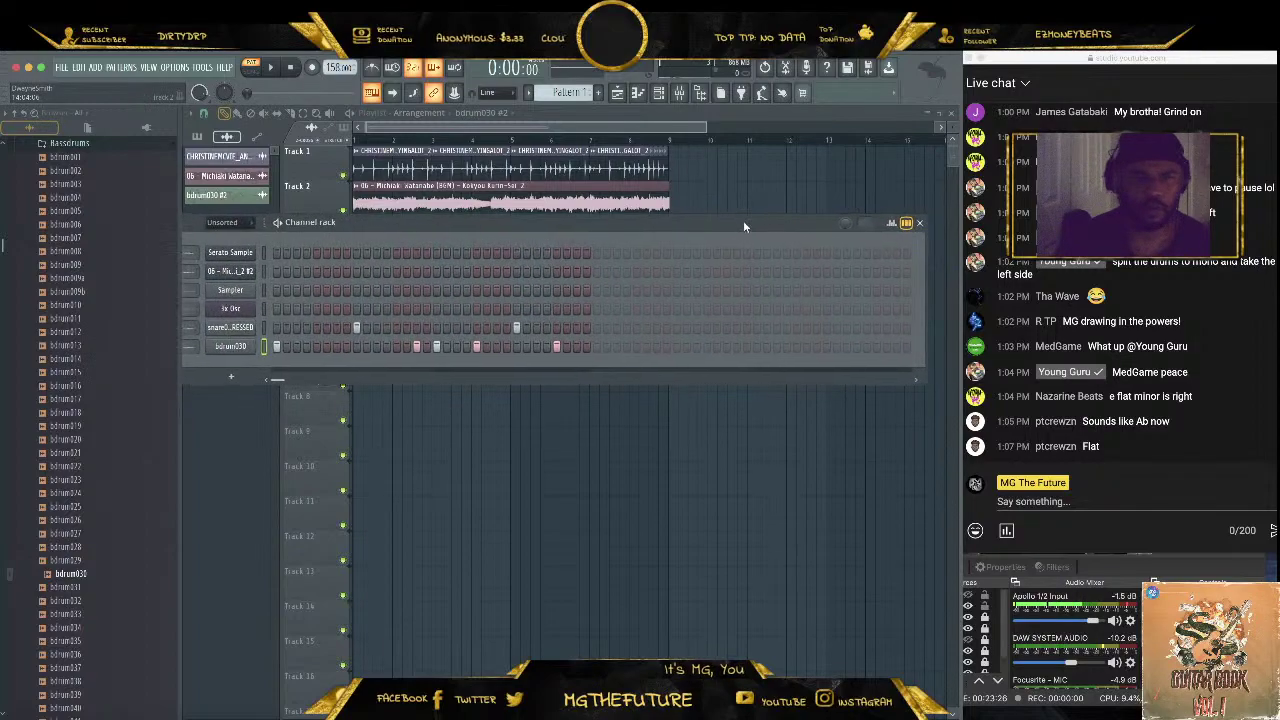
Open the graph editor and raise the velocities of the kick hits on steps 1, 17, 21 and 29
drag(742, 220, 730, 232)
click(892, 237)
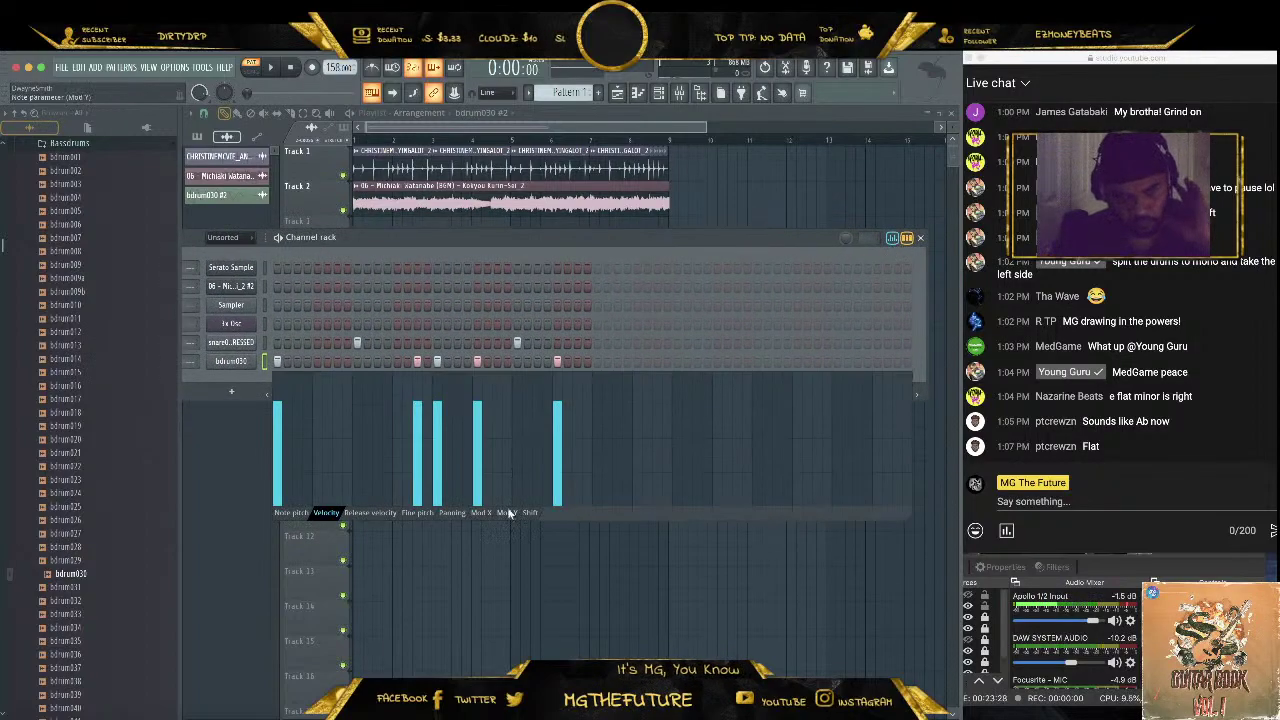
drag(279, 392, 283, 361)
click(437, 373)
click(477, 382)
click(558, 374)
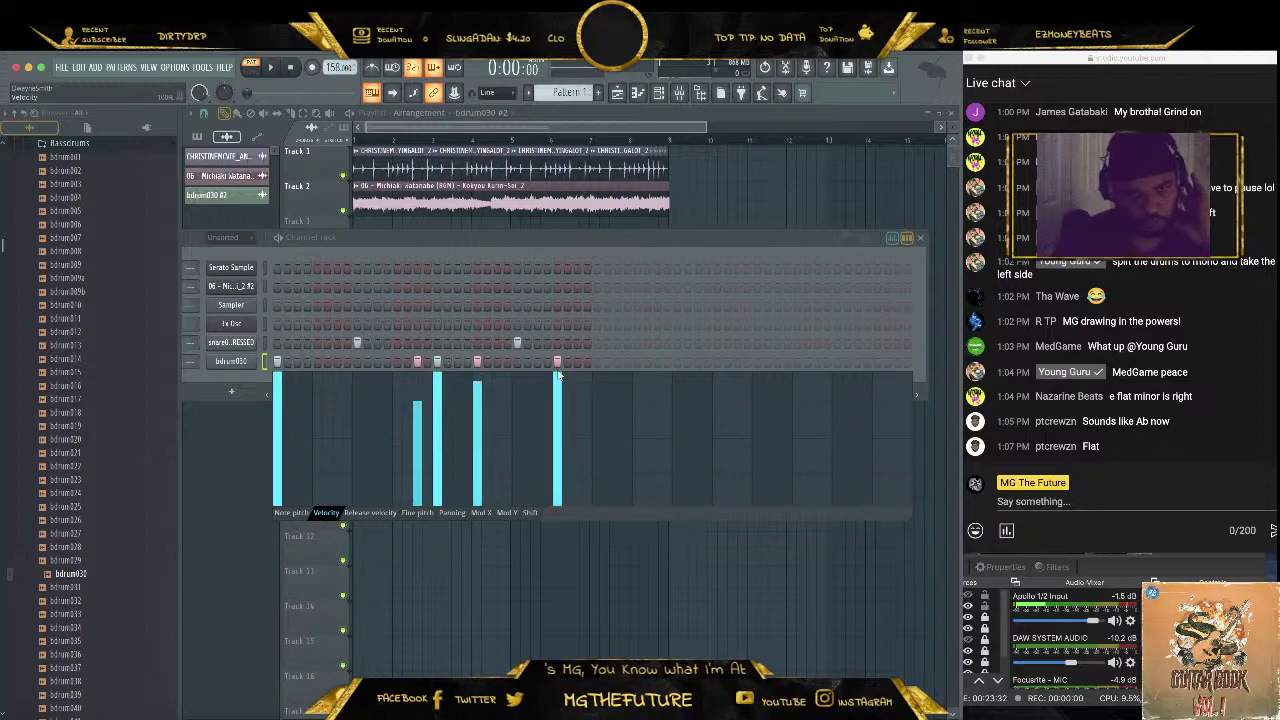
Delay the kick hits on steps 15, 21 and 29 with Shift values while listening to the pattern
click(530, 513)
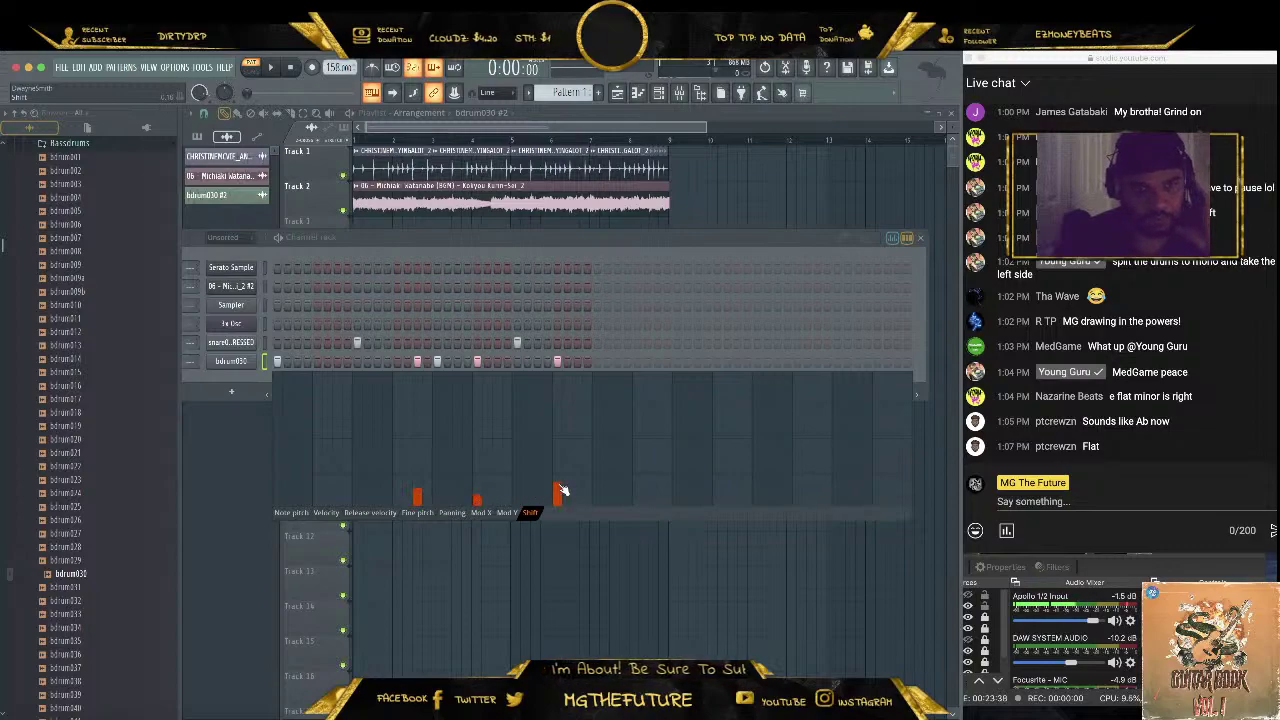
key(space)
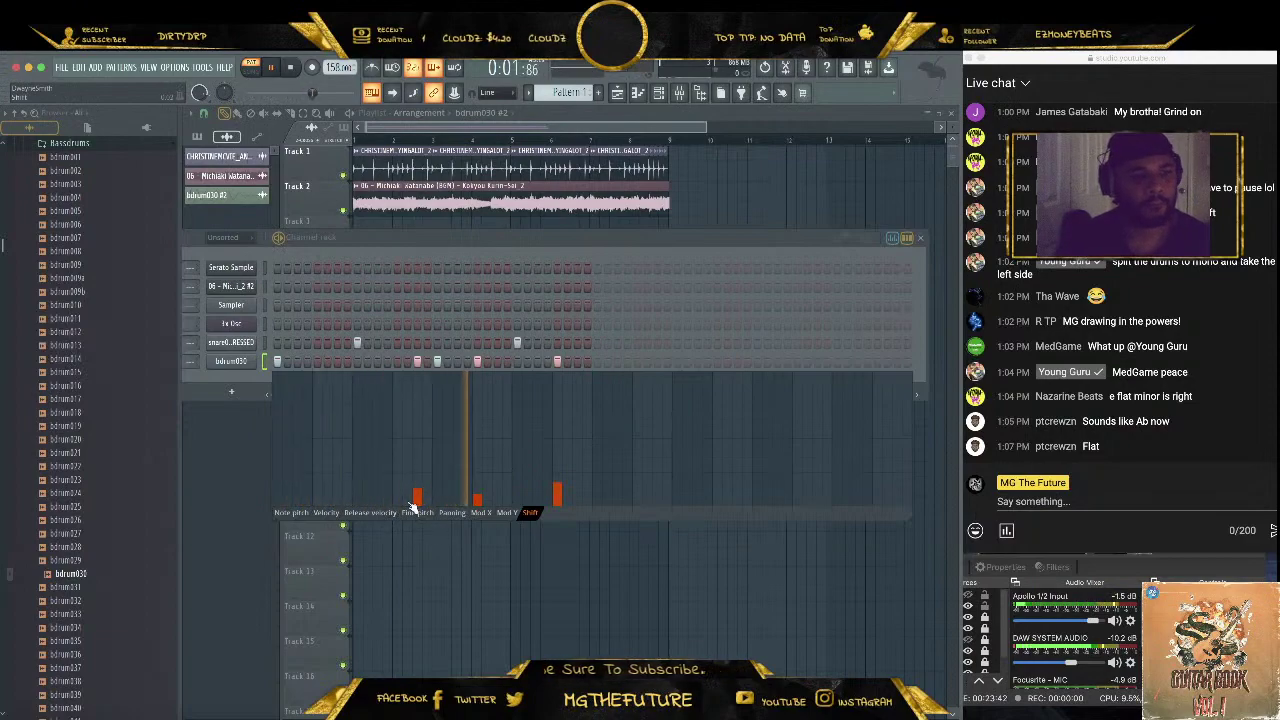
drag(419, 492, 421, 453)
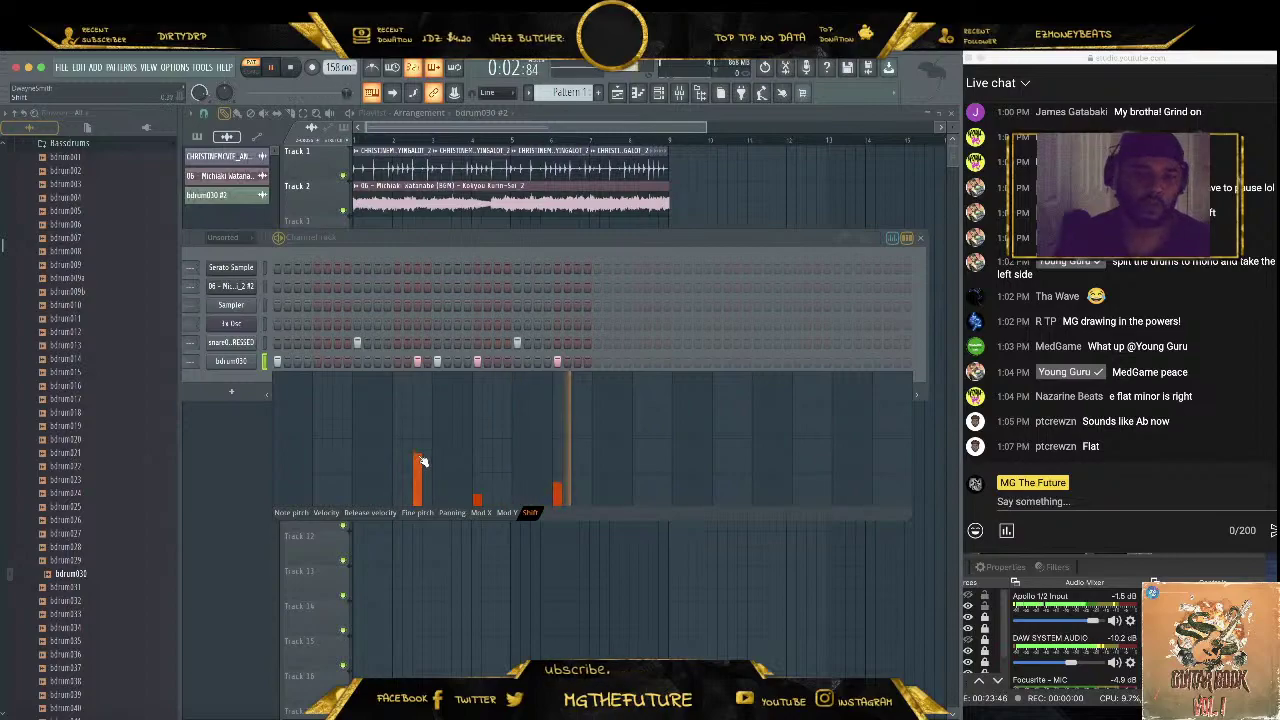
click(479, 474)
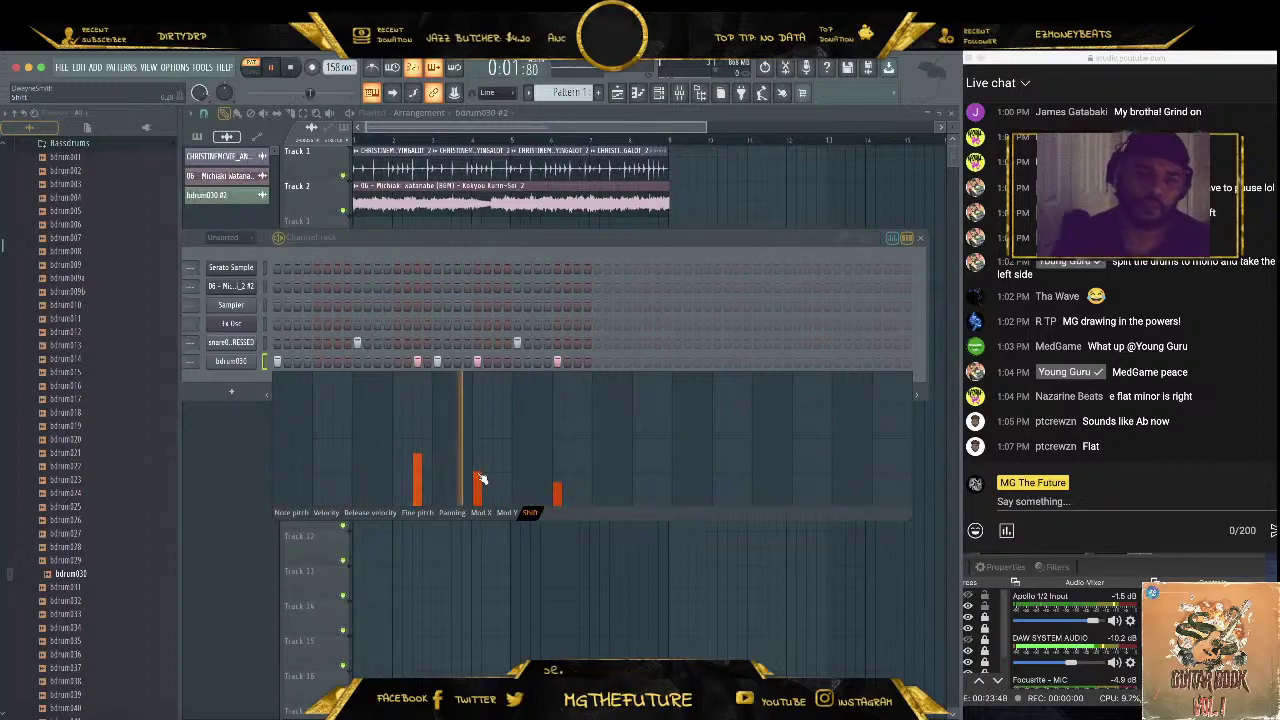
click(558, 456)
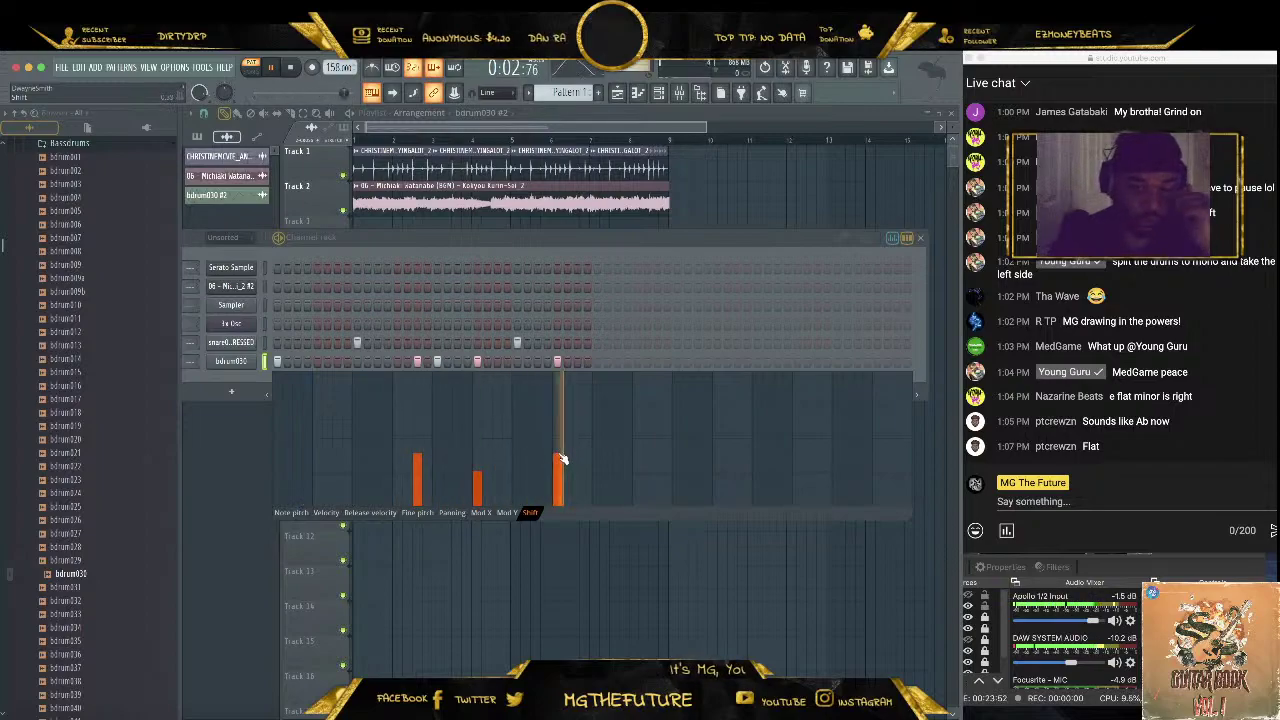
click(259, 352)
key(space)
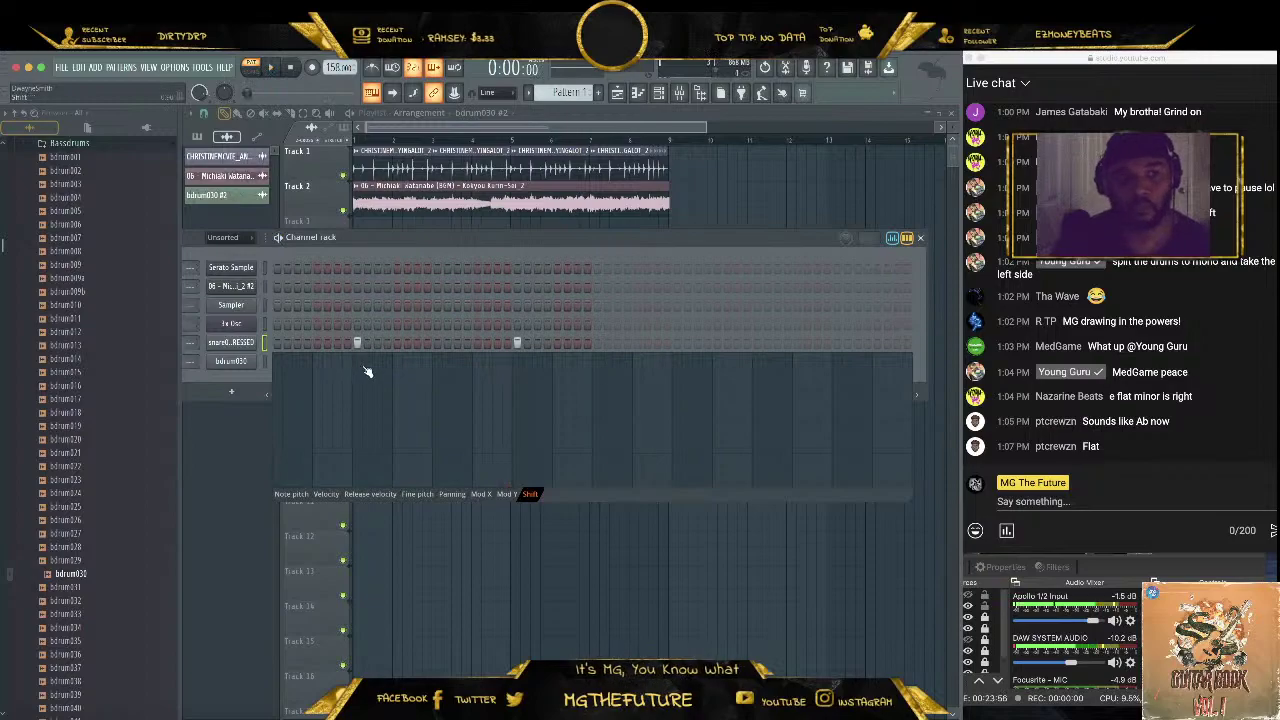
Close the graph editor, add hhloop011 from the Deadly Drums Hi-Hat-Loops folder as a new channel and open its sample settings
click(110, 146)
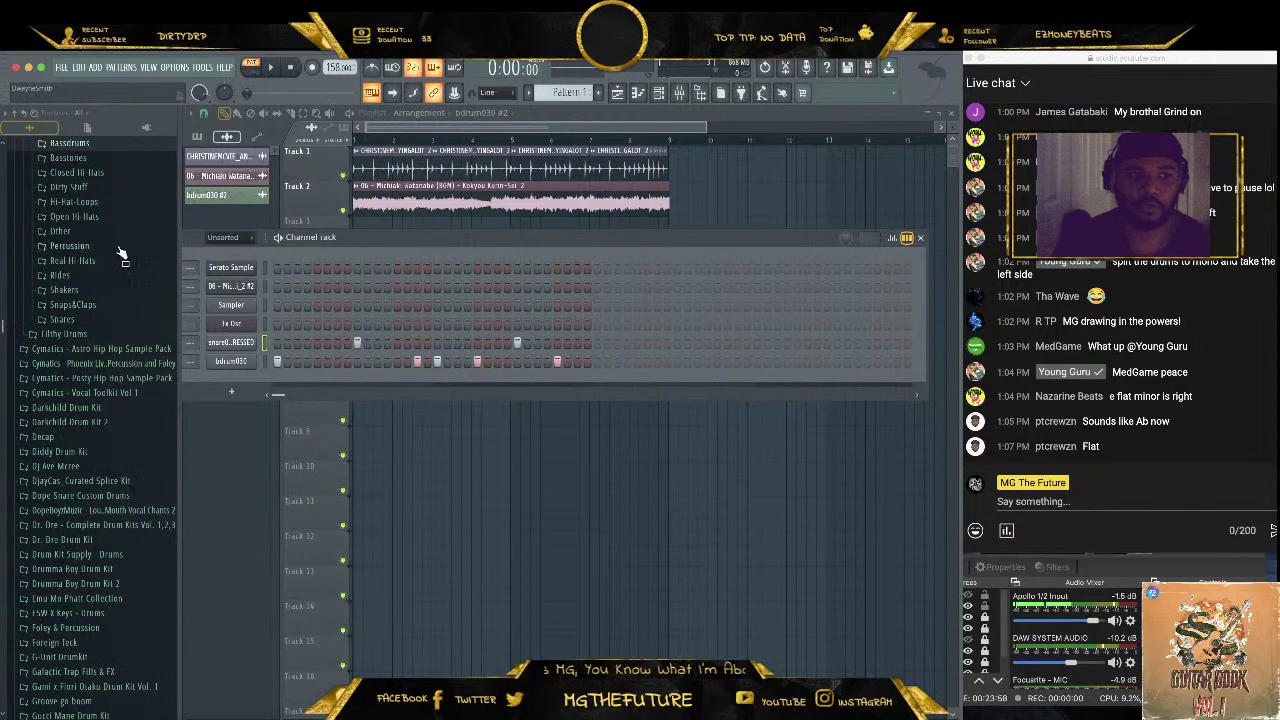
click(125, 292)
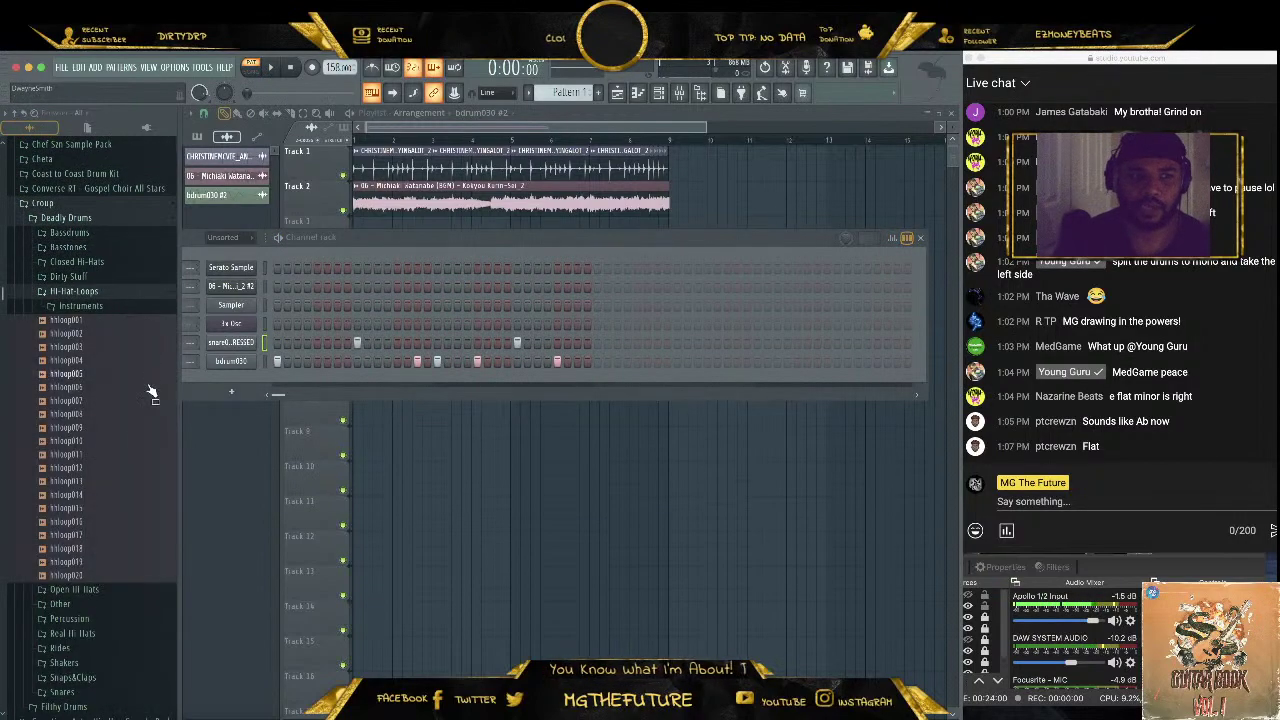
click(107, 456)
drag(230, 408, 220, 374)
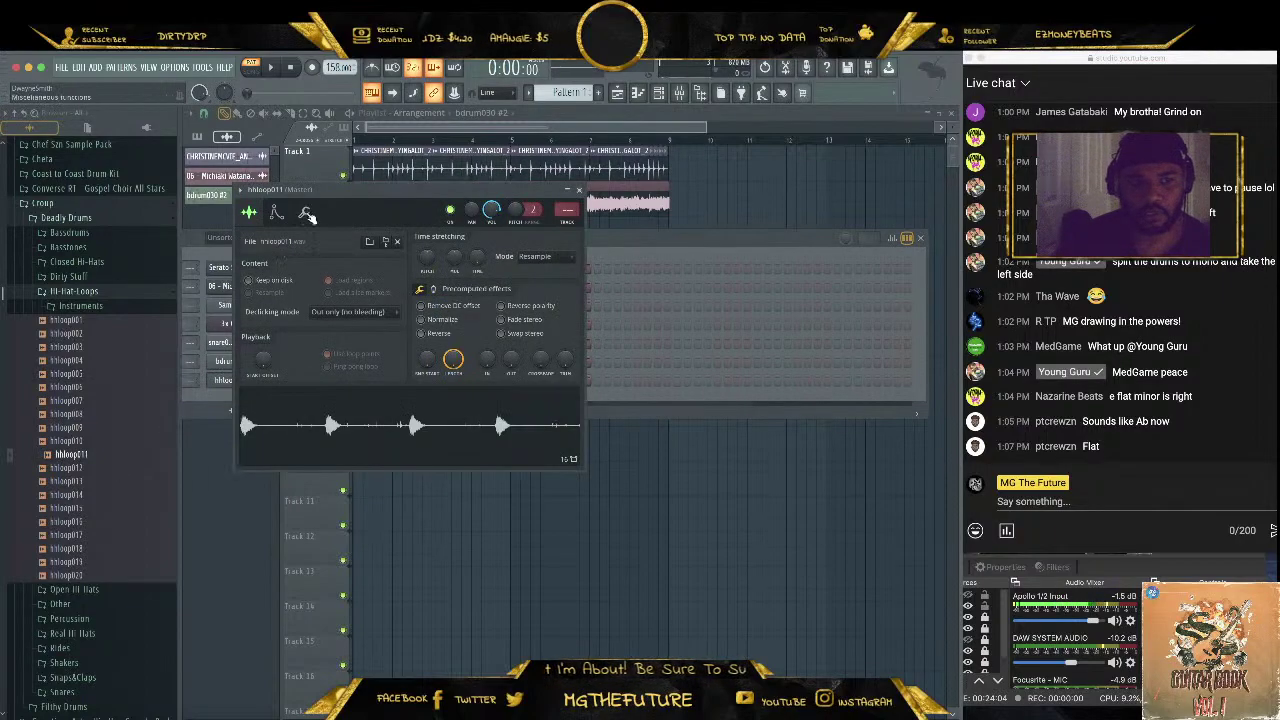
click(307, 213)
click(250, 213)
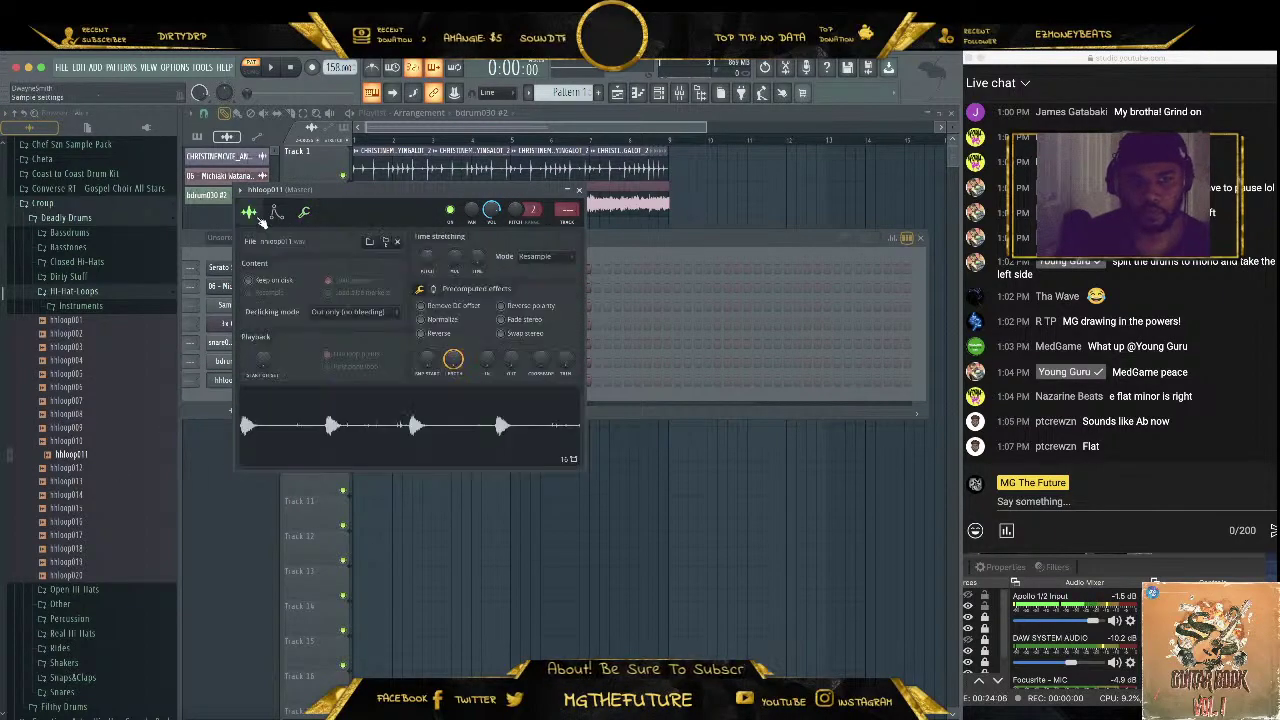
Close the hhloop011 sample settings, place a hhloop011 hit on step 1 and play the pattern briefly
click(578, 189)
click(277, 381)
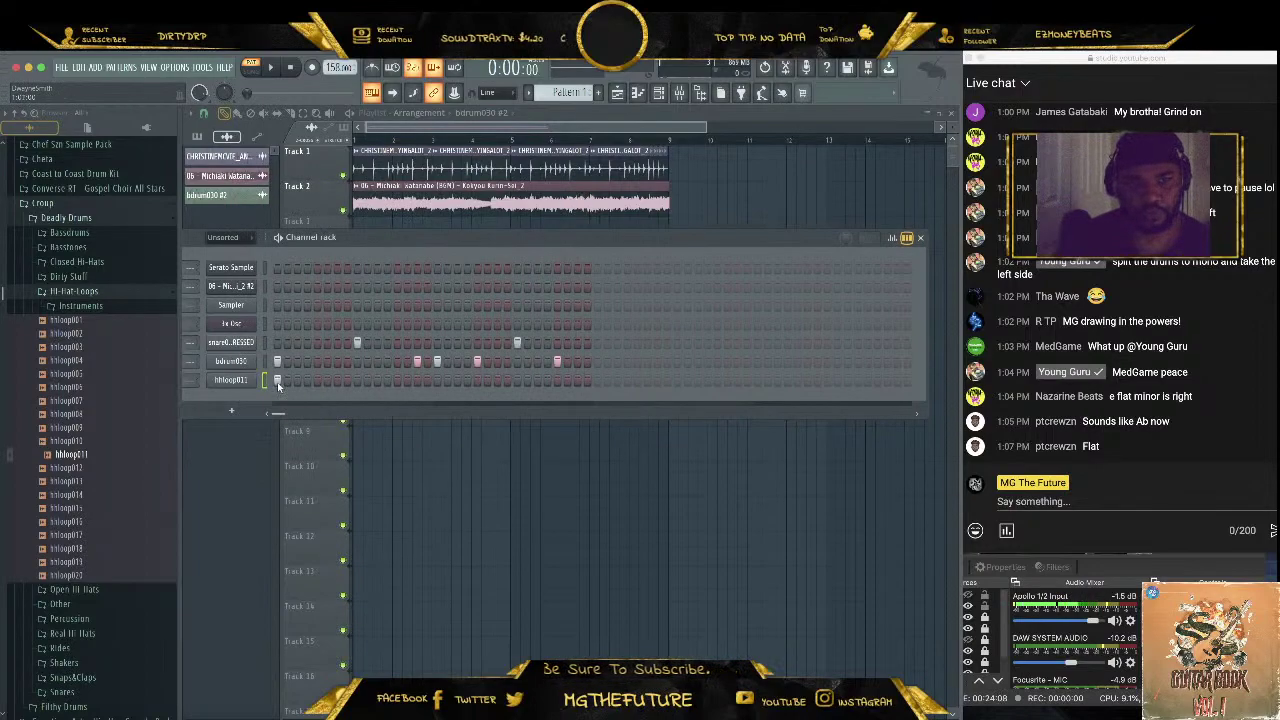
key(space)
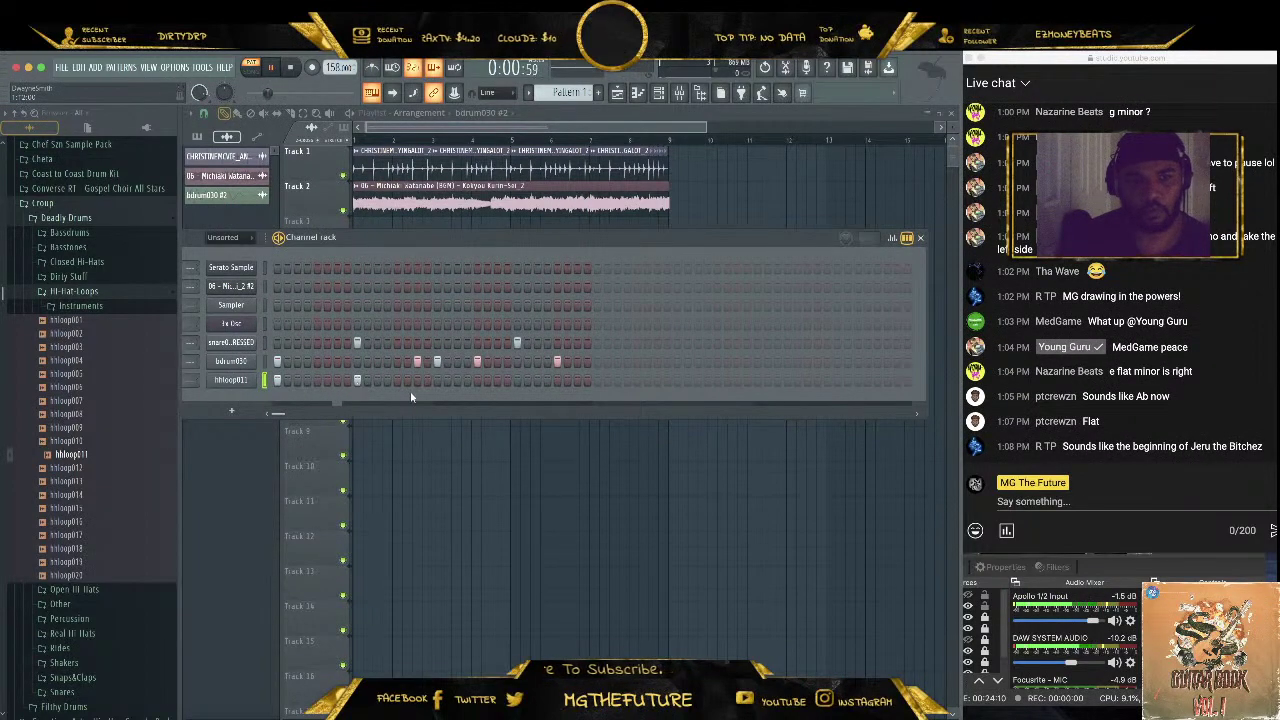
key(space)
Set the hhloop011 sample's time-stretching length to 1 bar, close its settings and play the pattern
click(240, 382)
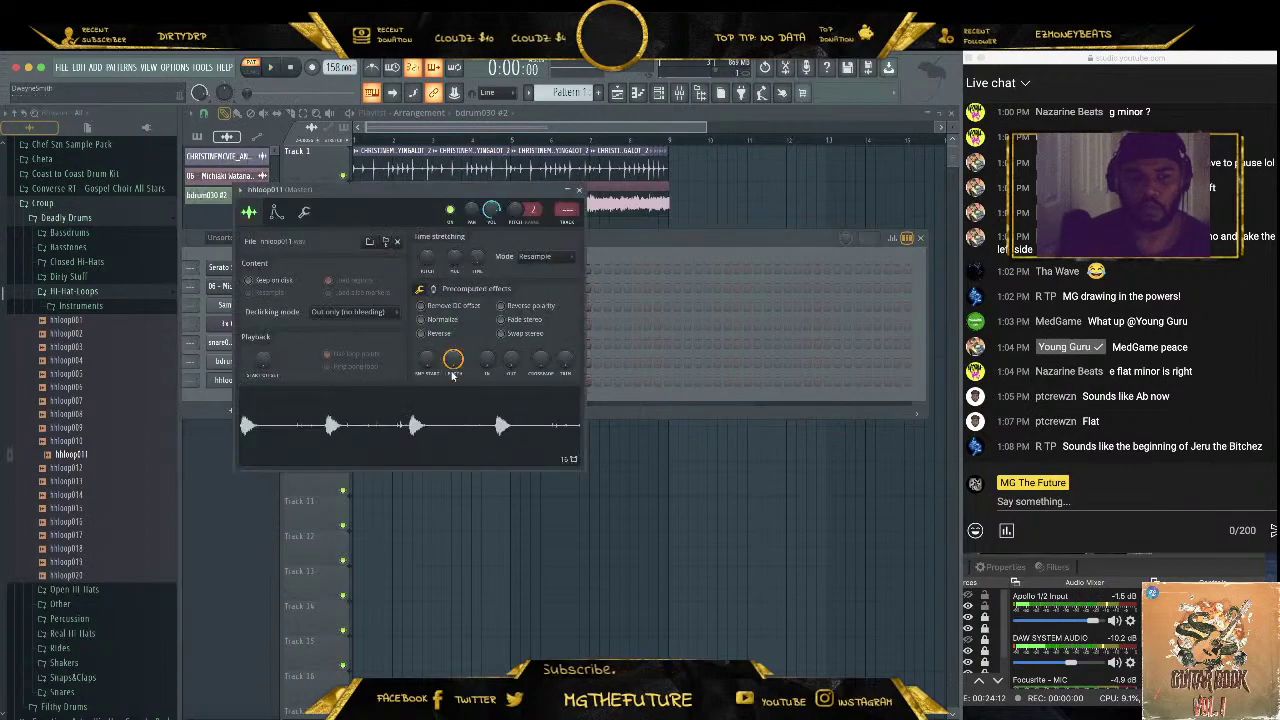
right_click(478, 259)
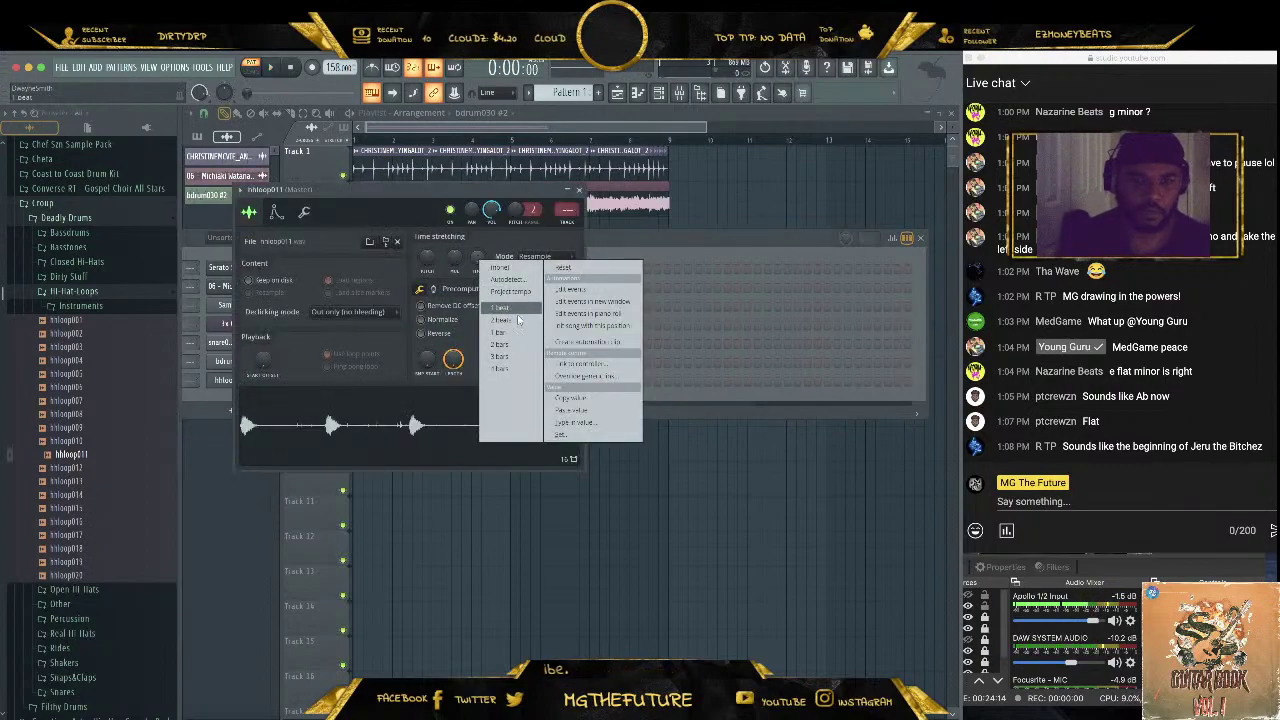
click(518, 335)
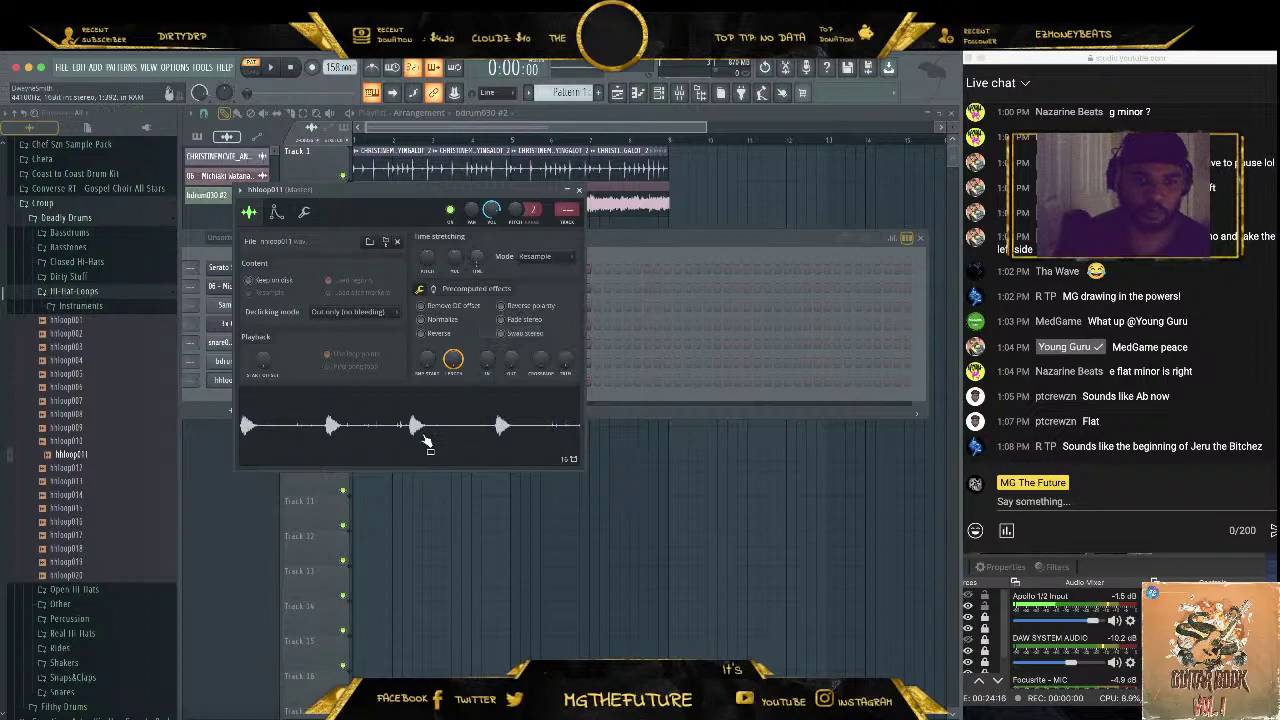
key(space)
click(579, 190)
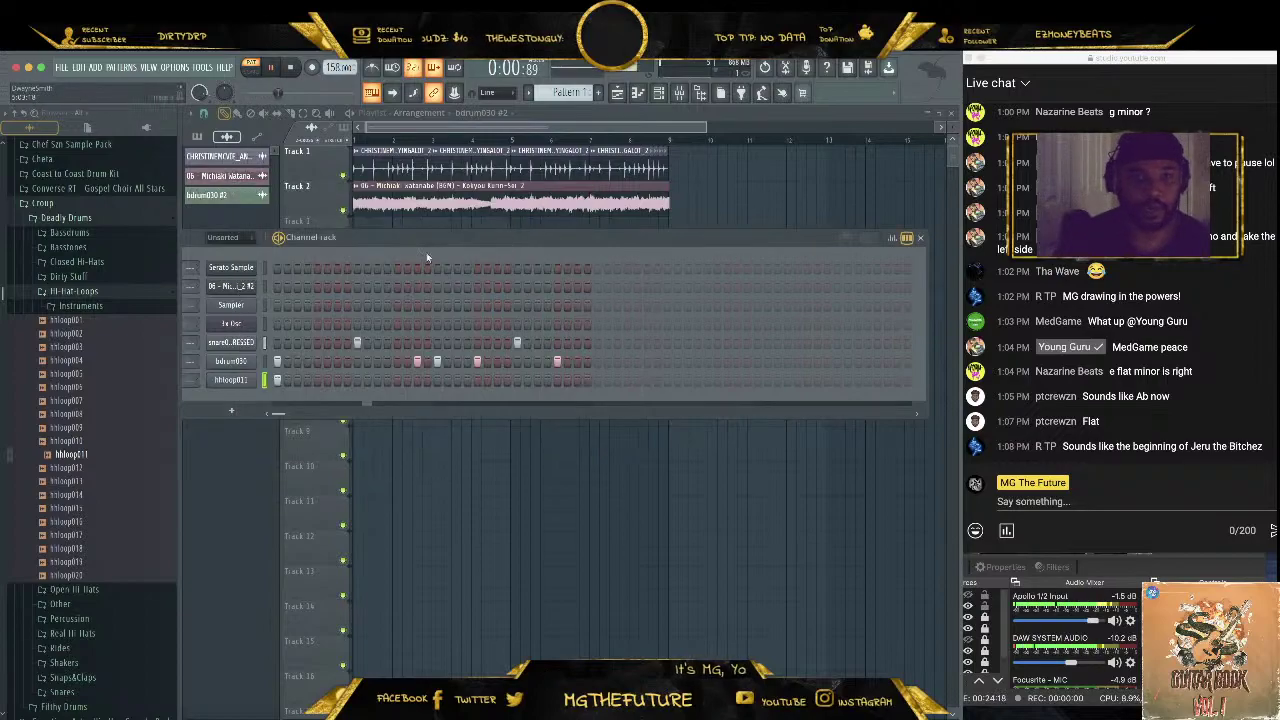
Add hhloop011 hits on steps 9, 17 and 25 and restart playback of the pattern
click(289, 68)
click(357, 380)
drag(470, 250, 566, 256)
key(space)
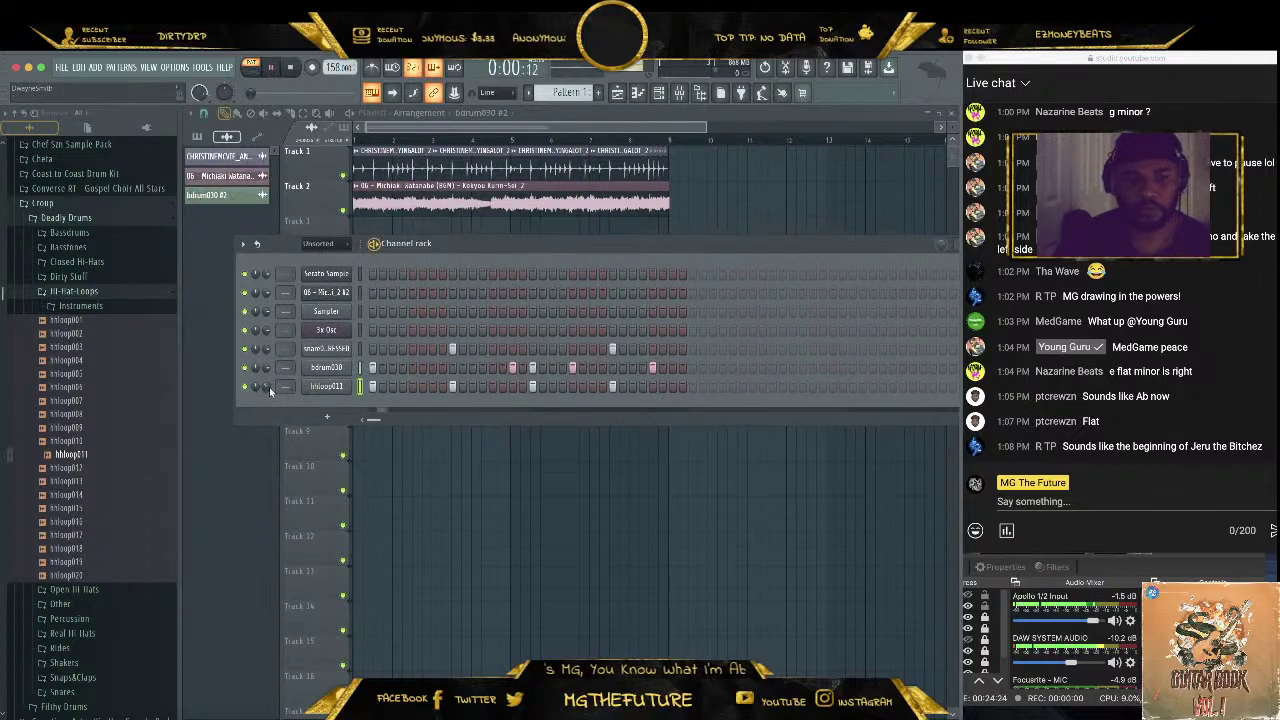
Stop playback, preview samples in the Deadly Drums Open Hi-Hats folder and add ohh009 as a new channel
click(117, 291)
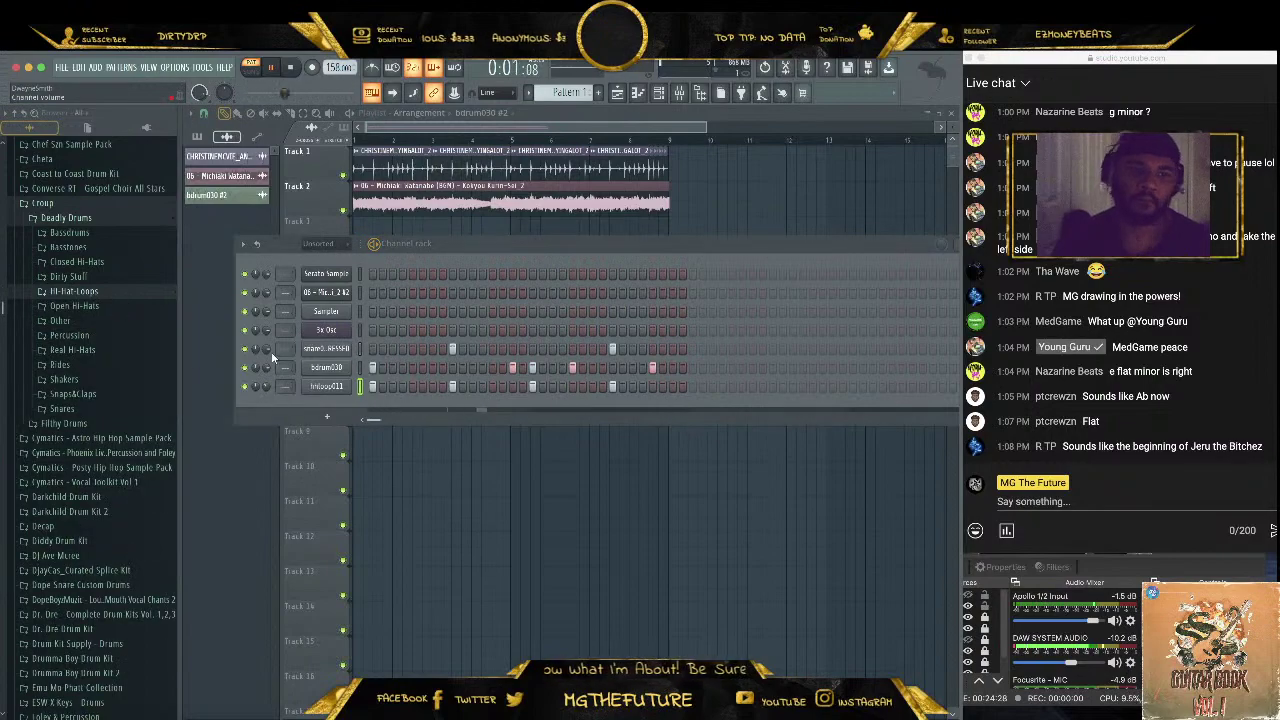
key(space)
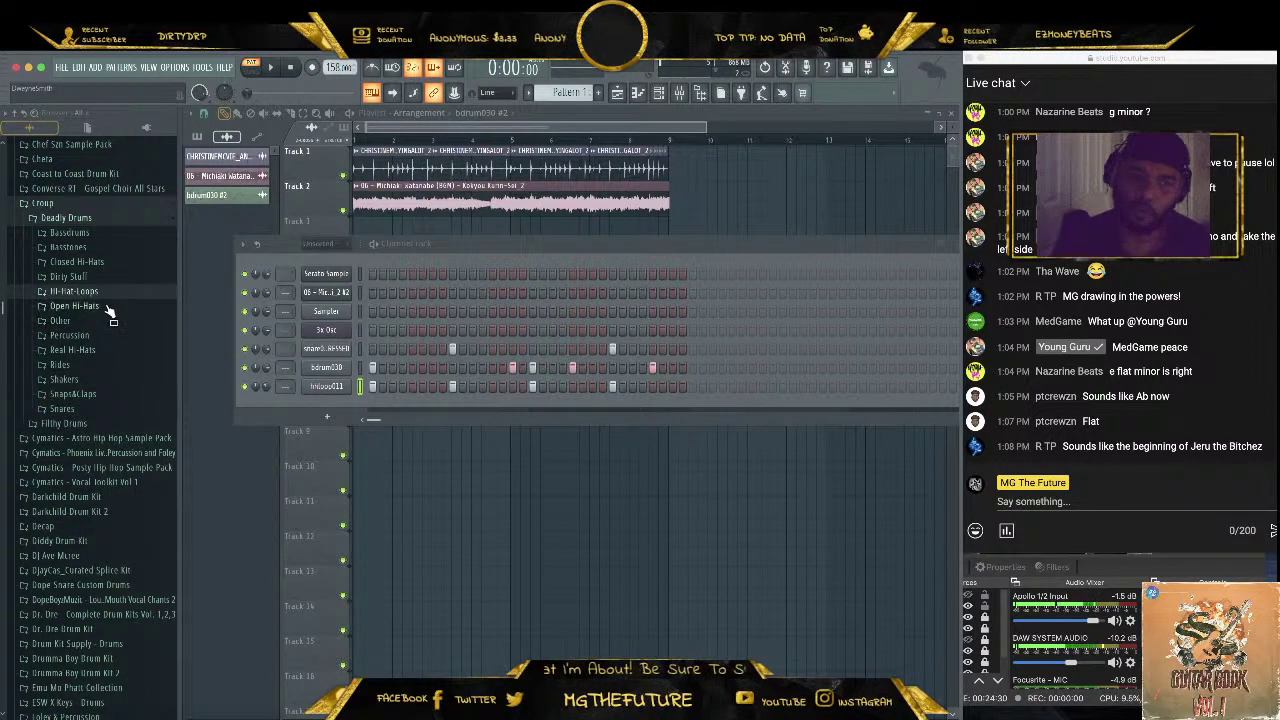
click(108, 306)
click(116, 442)
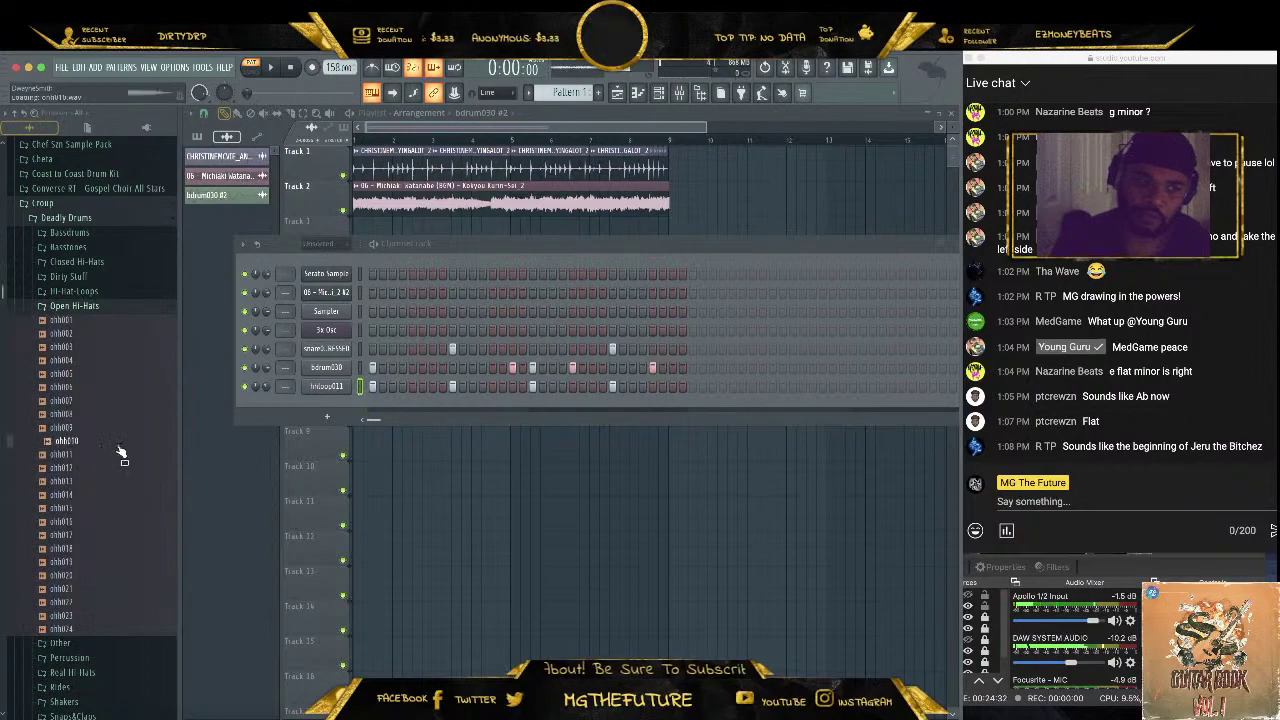
click(116, 432)
drag(110, 436, 322, 404)
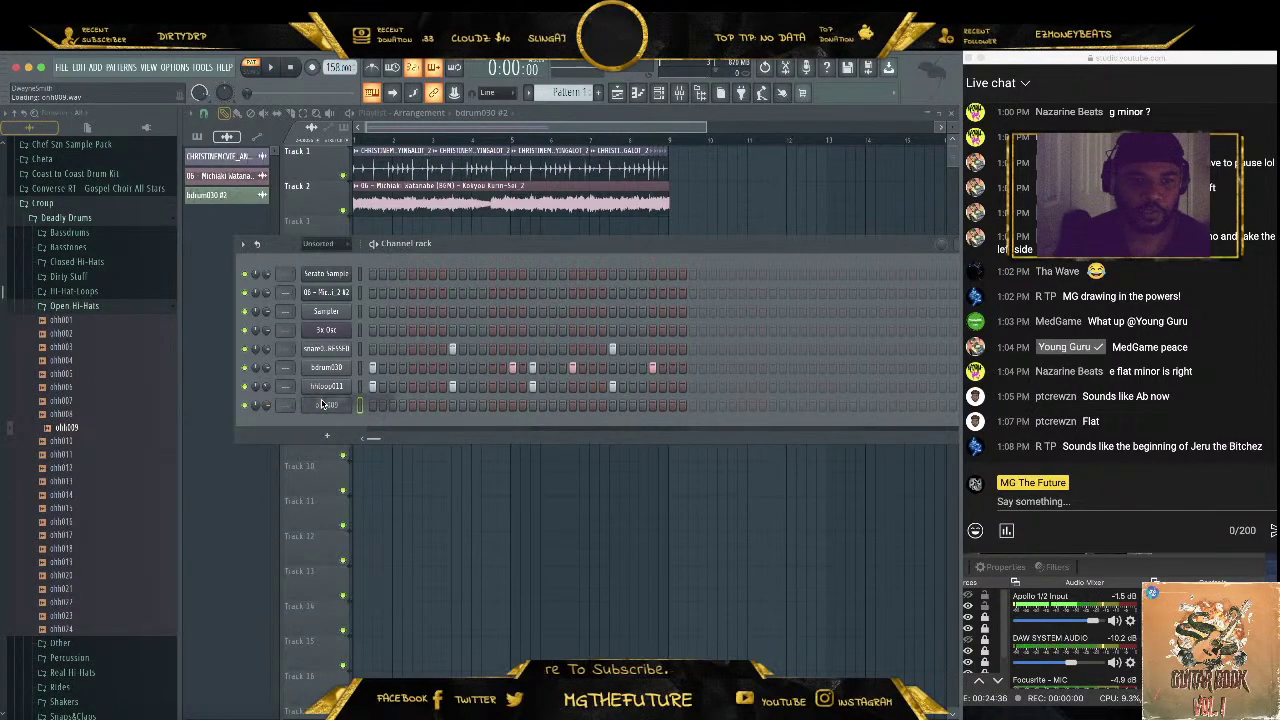
Add an ohh009 open hi-hat hit on step 5 and listen to the pattern
click(413, 405)
key(space)
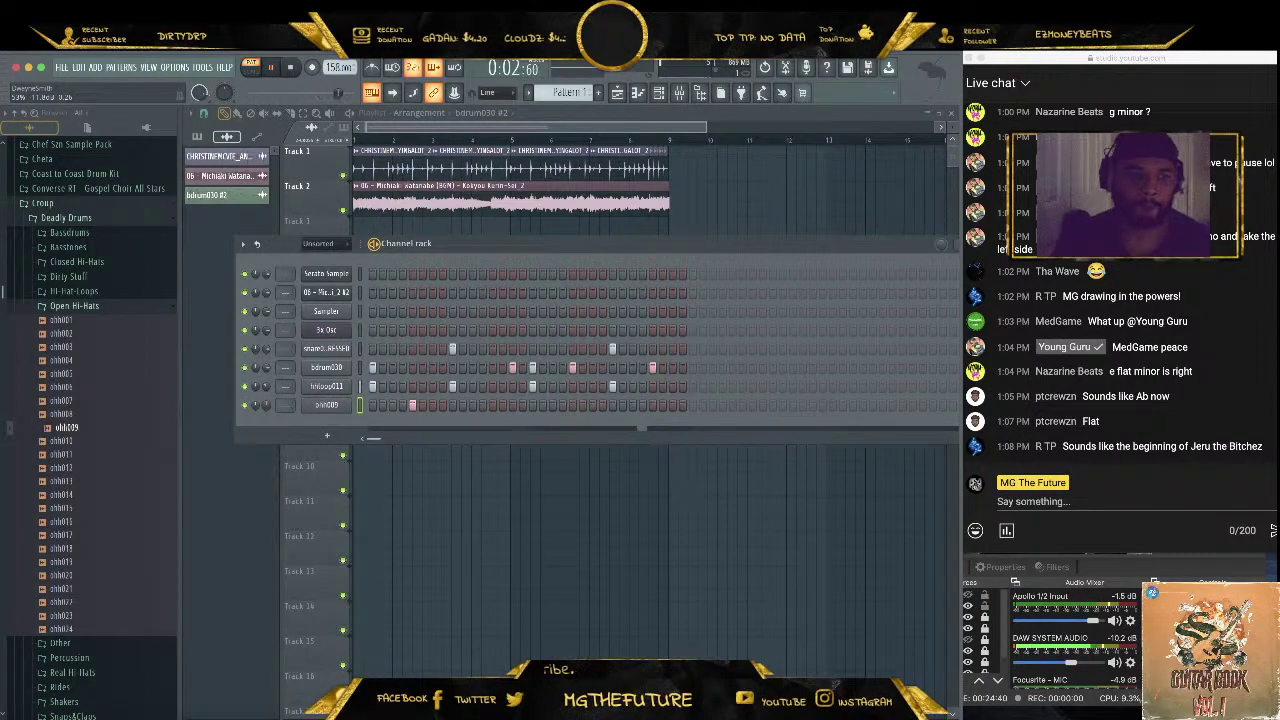
key(space)
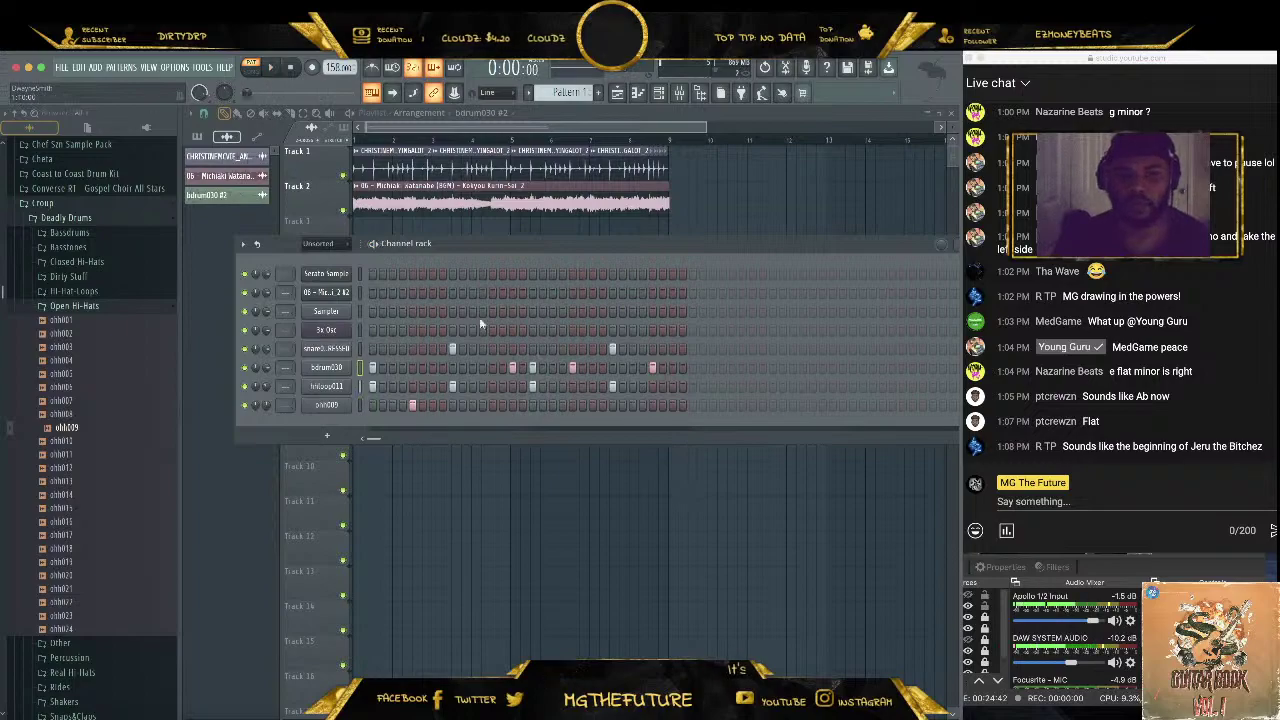
Adjust the bdrum030 kick on step 29 to a very small Shift value, listen to the pattern and close the graph editor
drag(614, 245, 557, 231)
click(866, 231)
click(533, 485)
key(space)
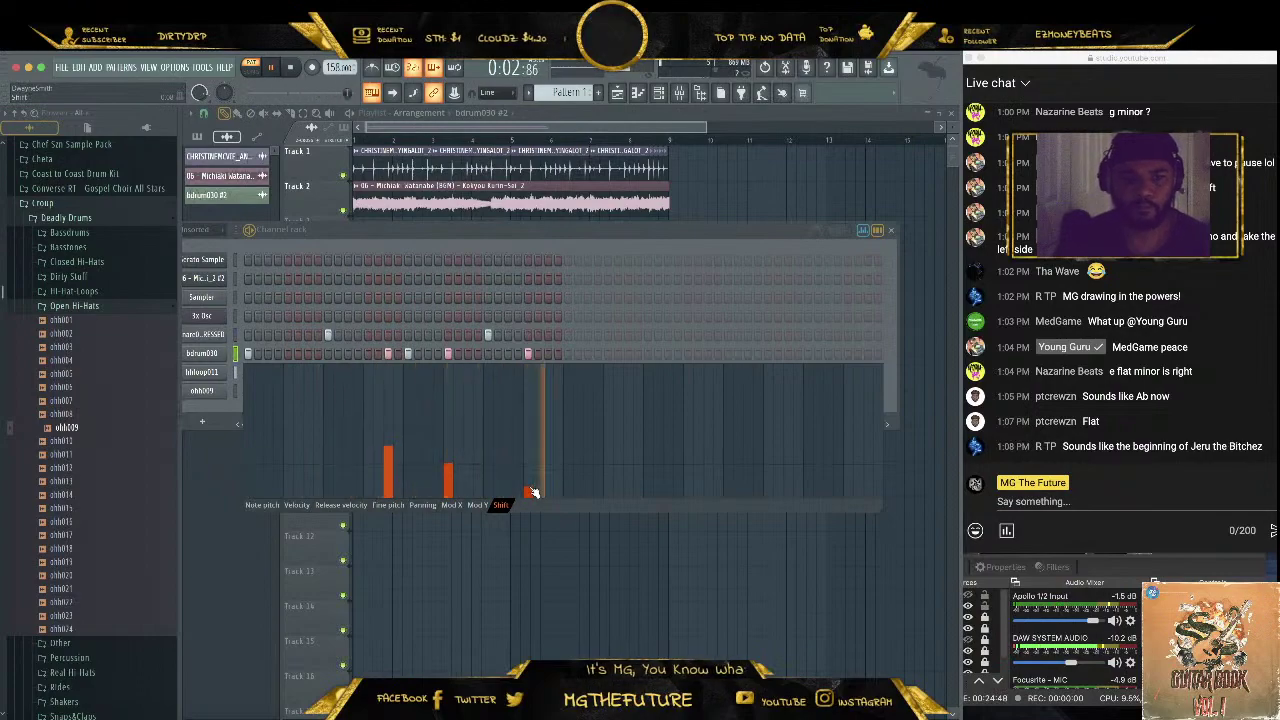
click(862, 230)
key(space)
Open the Serato Sample channel and slice its loaded song across the pads with Set Random
drag(537, 229, 627, 316)
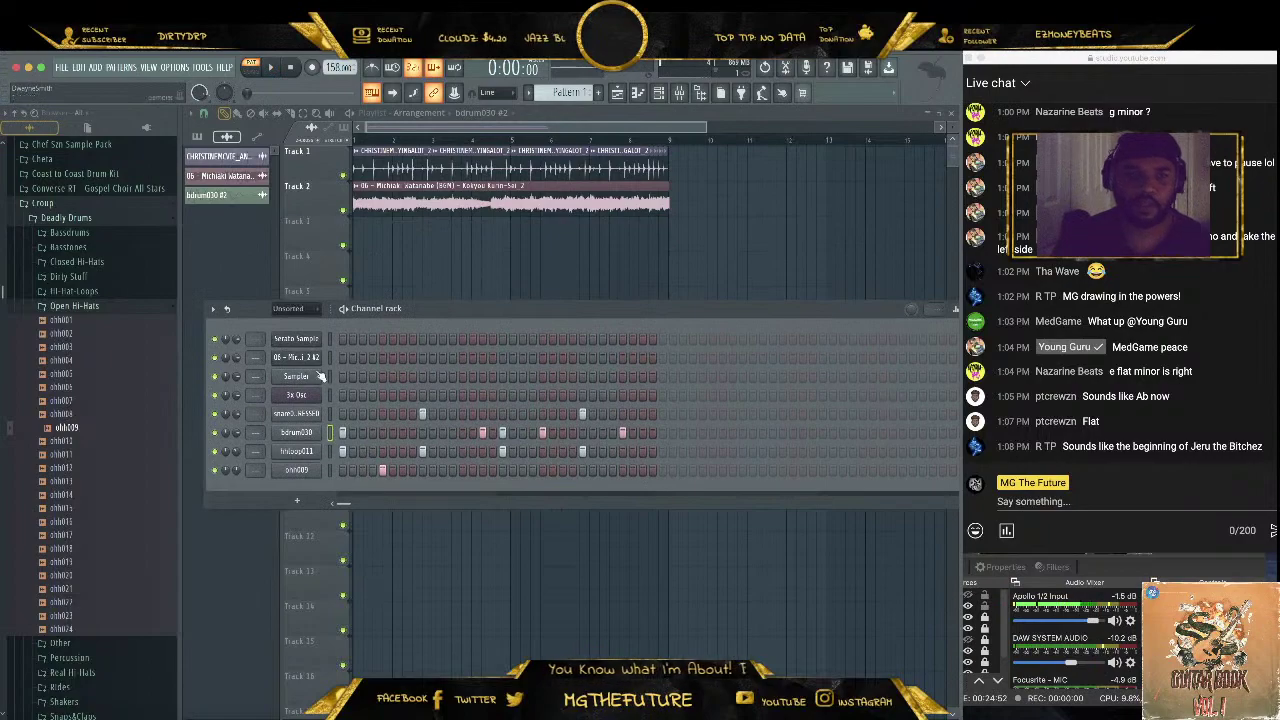
click(300, 340)
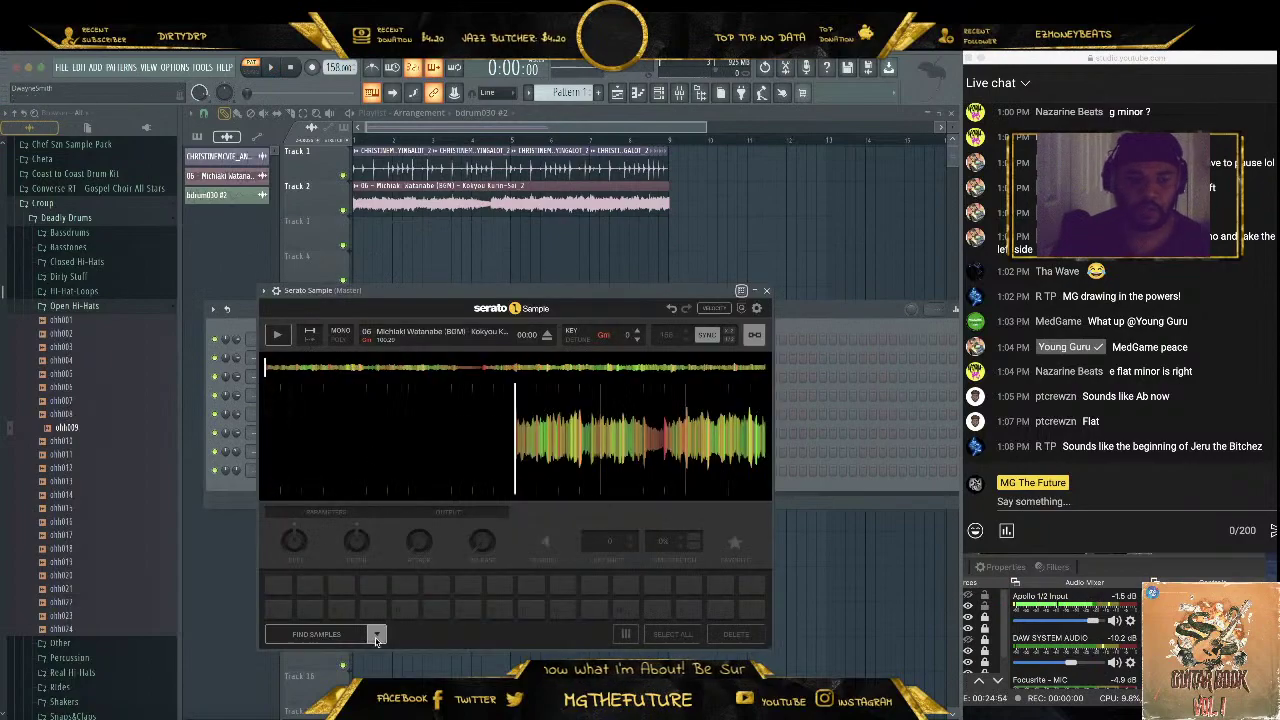
click(377, 636)
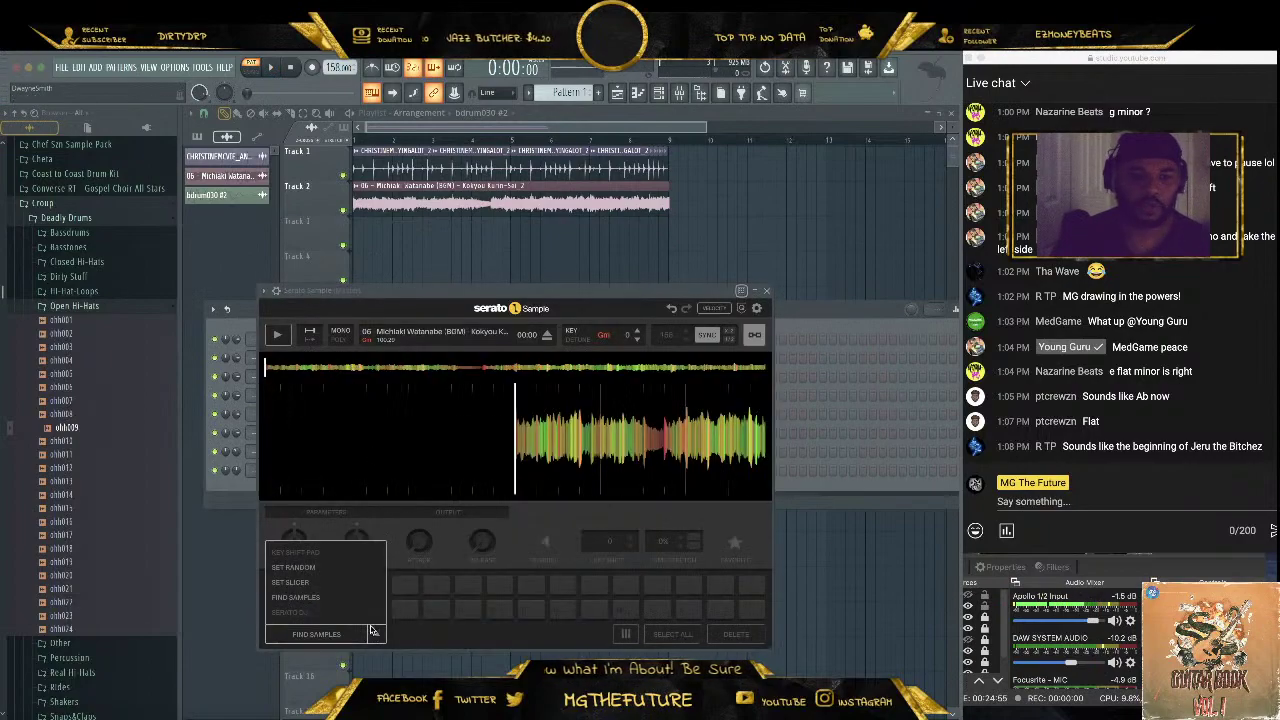
click(294, 567)
click(317, 636)
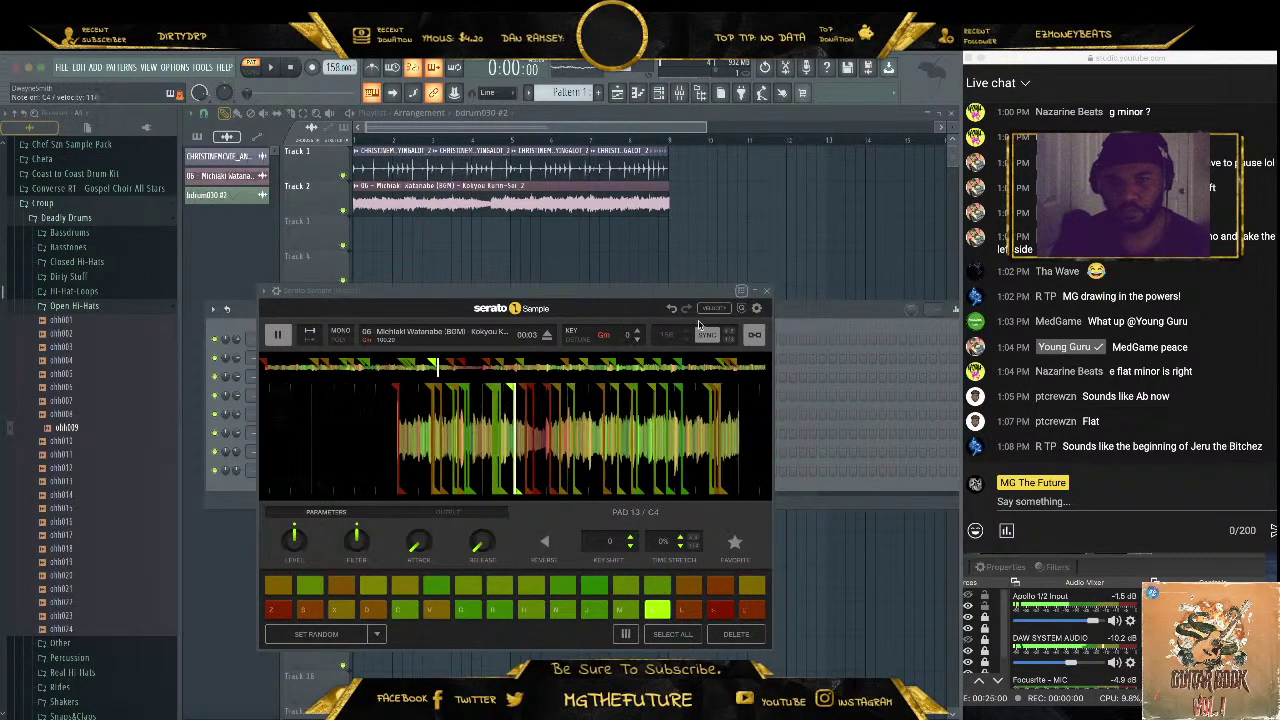
Raise the Serato Sample key by 4 semitones to Bm while auditioning the pads
key(n)
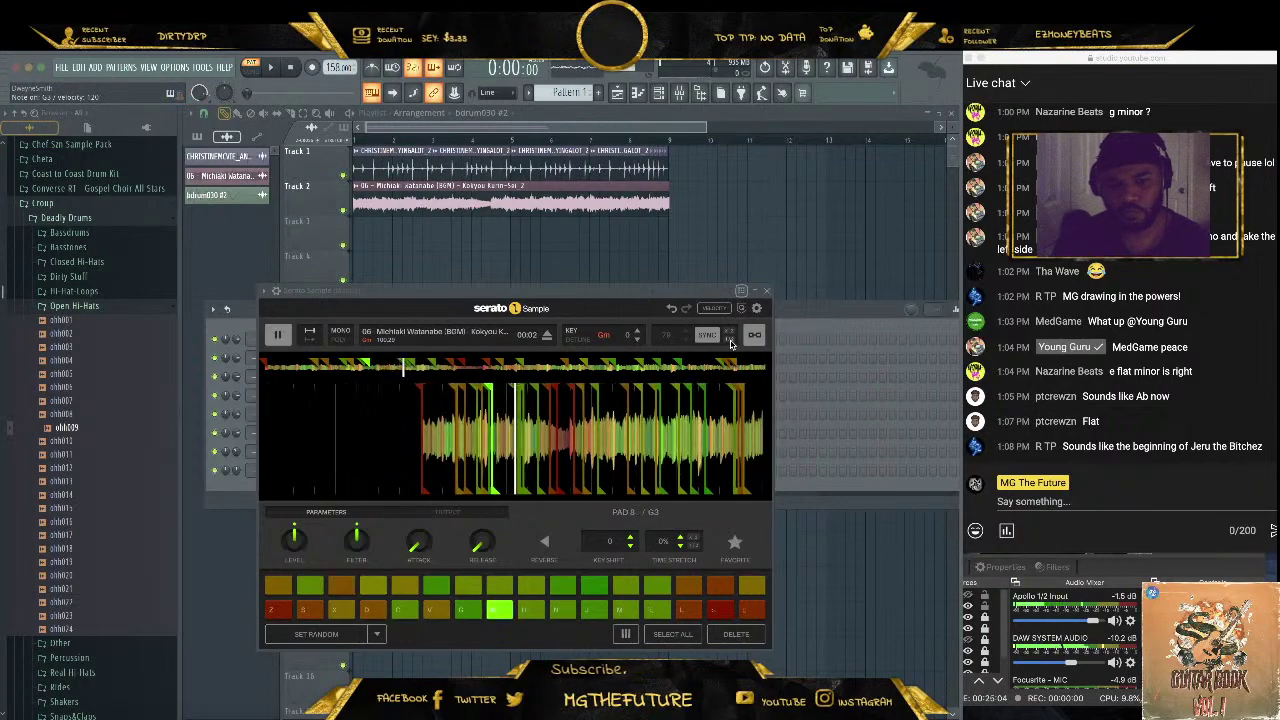
key(g)
click(637, 339)
key(d)
click(637, 334)
click(637, 334)
click(637, 334)
click(637, 334)
click(637, 334)
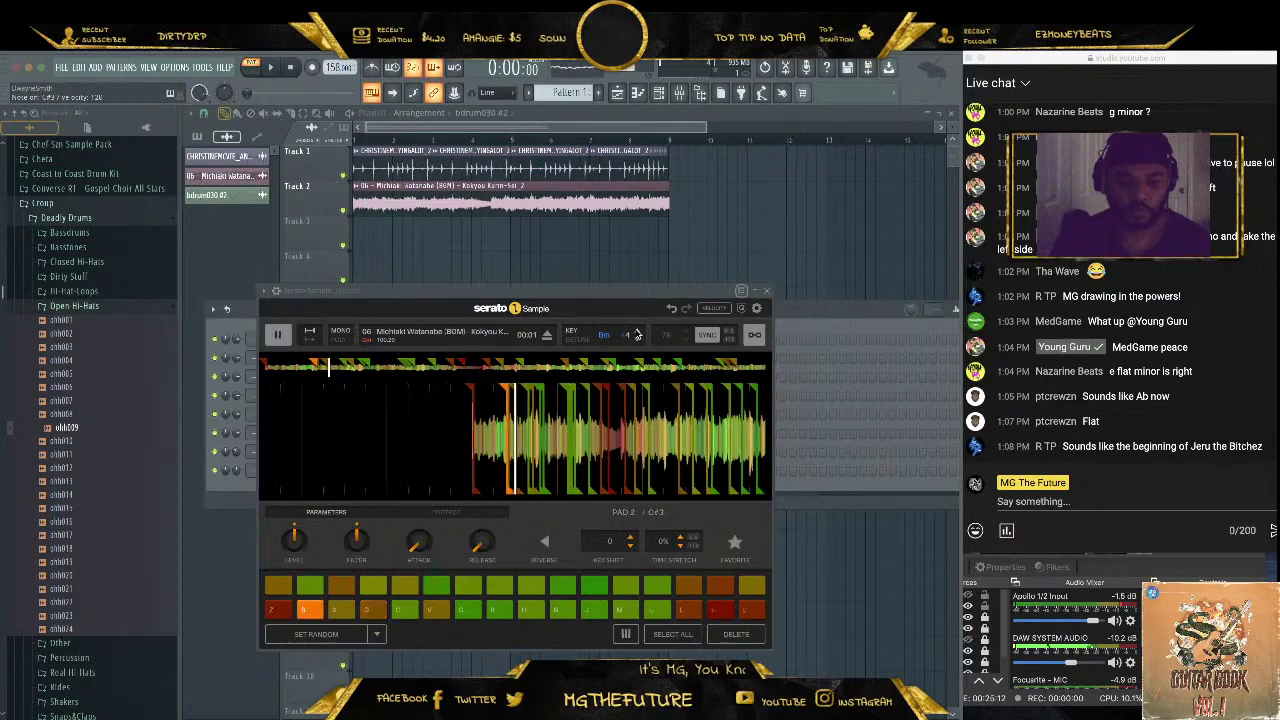
Audition the first-bank chops in Serato Sample at the new key
key(z)
key(z)
key(c)
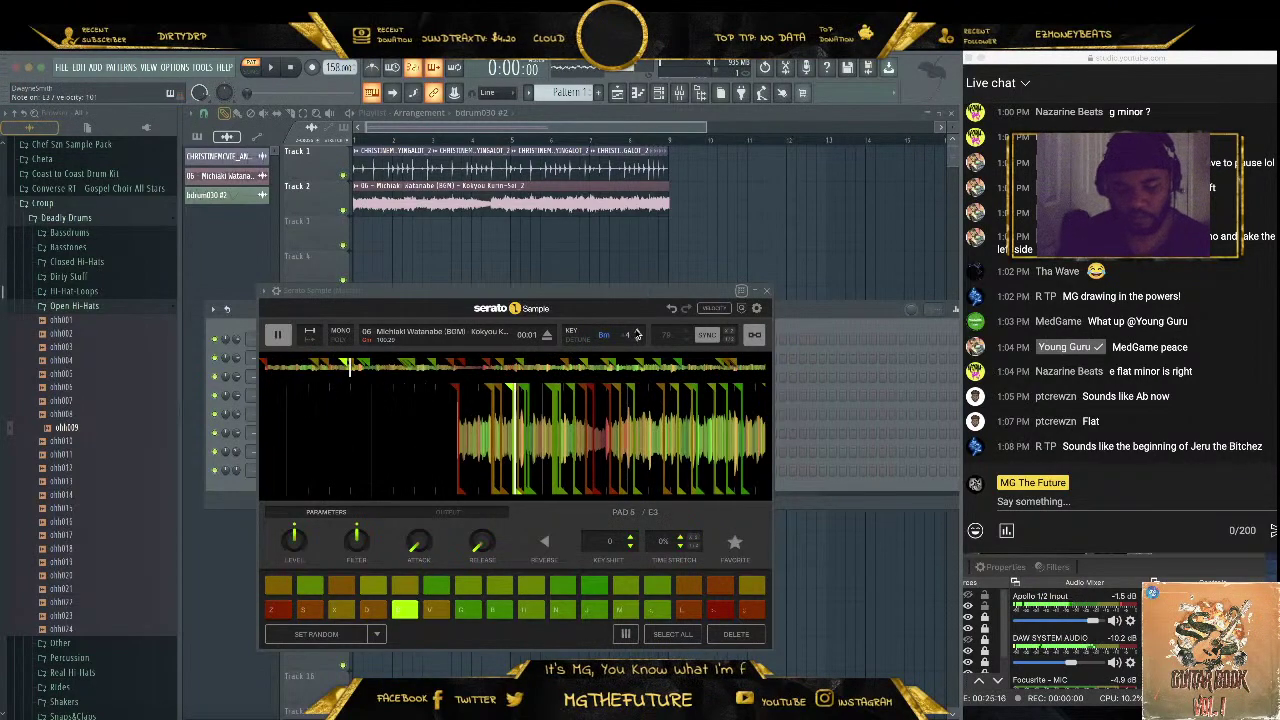
key(b)
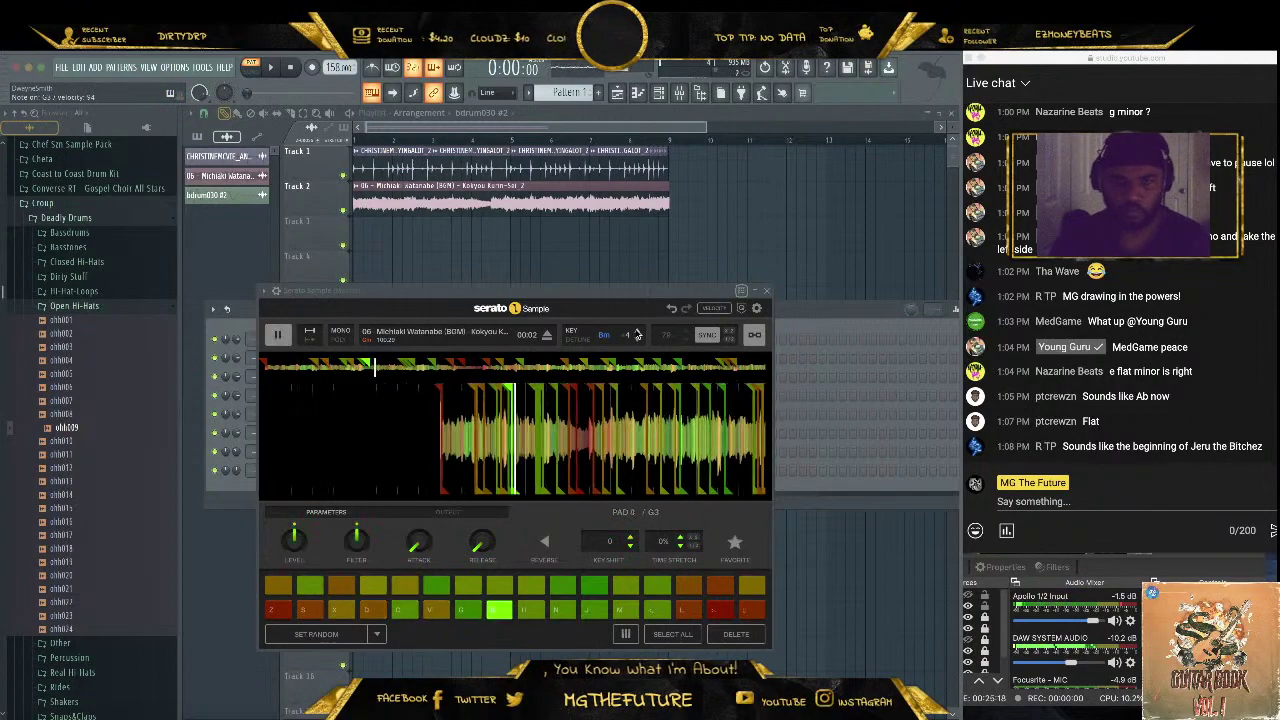
key(v)
key(d)
key(v)
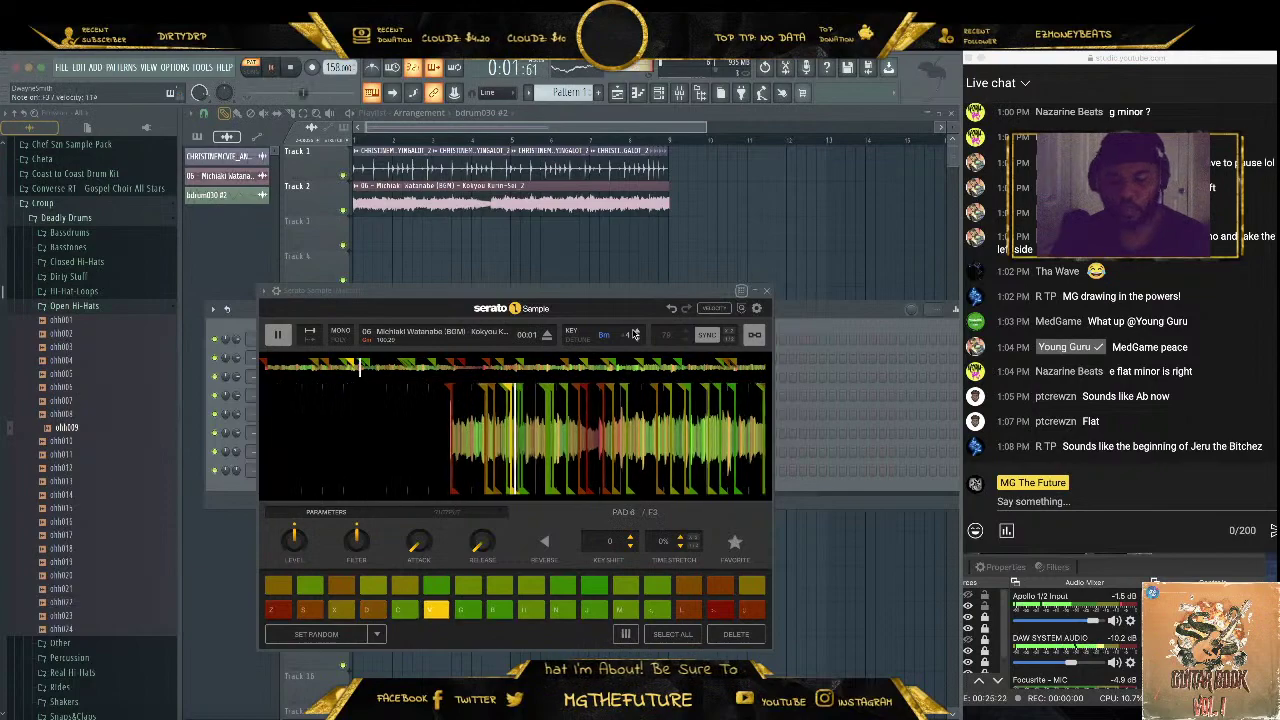
Rehearse a melody with Serato Sample pads such as 4, 5, 6, 11 and 13 over the playing drum pattern
key(m)
key(d)
key(c)
key(v)
key(h)
key(m)
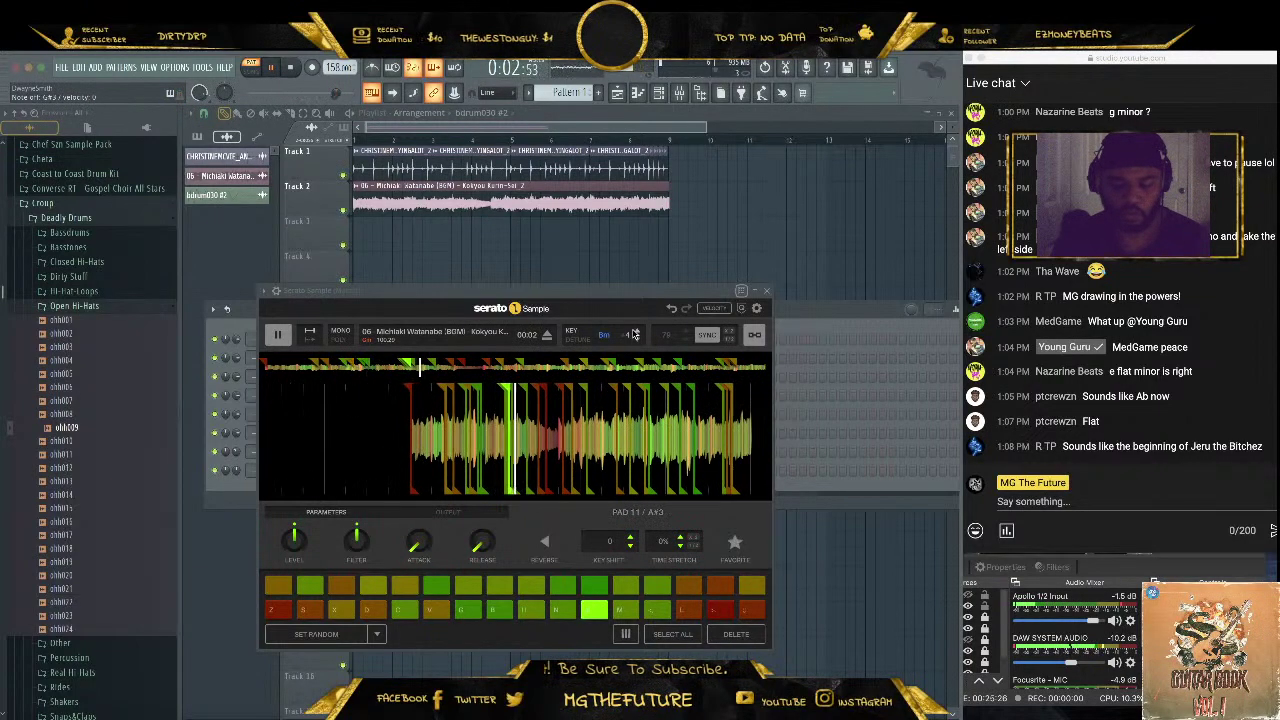
key(v)
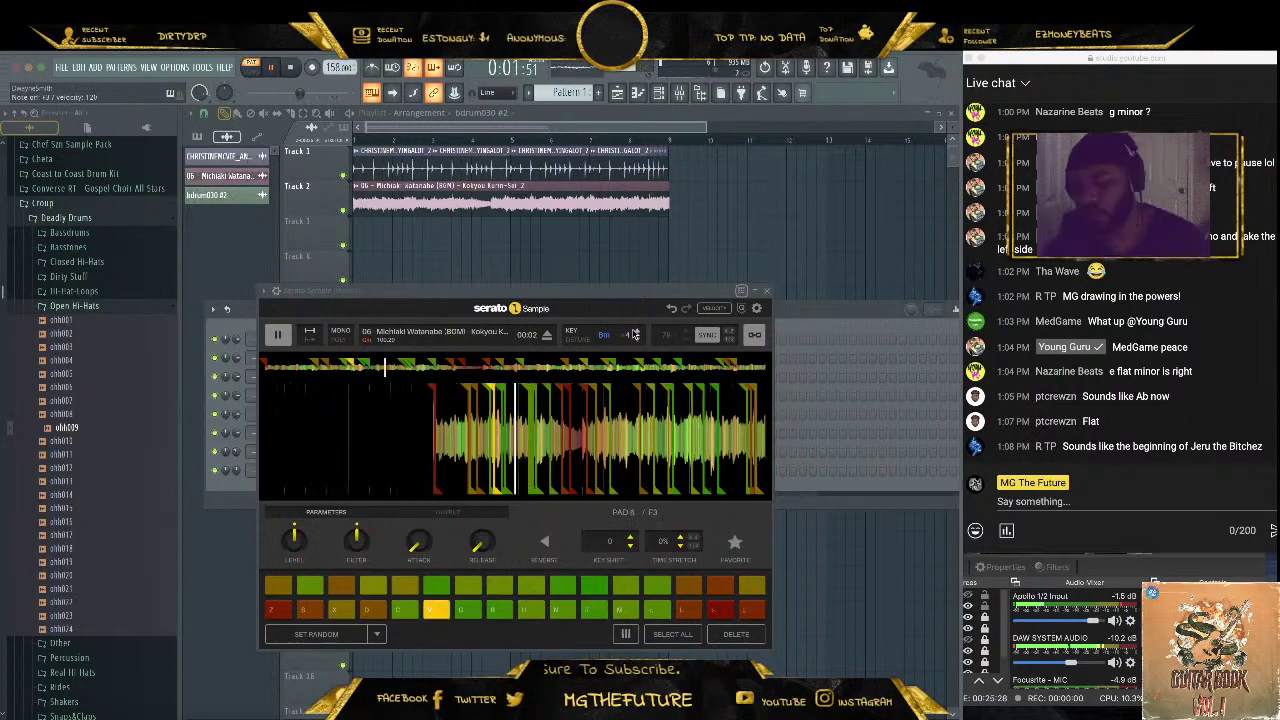
key(d)
key(v)
key(m)
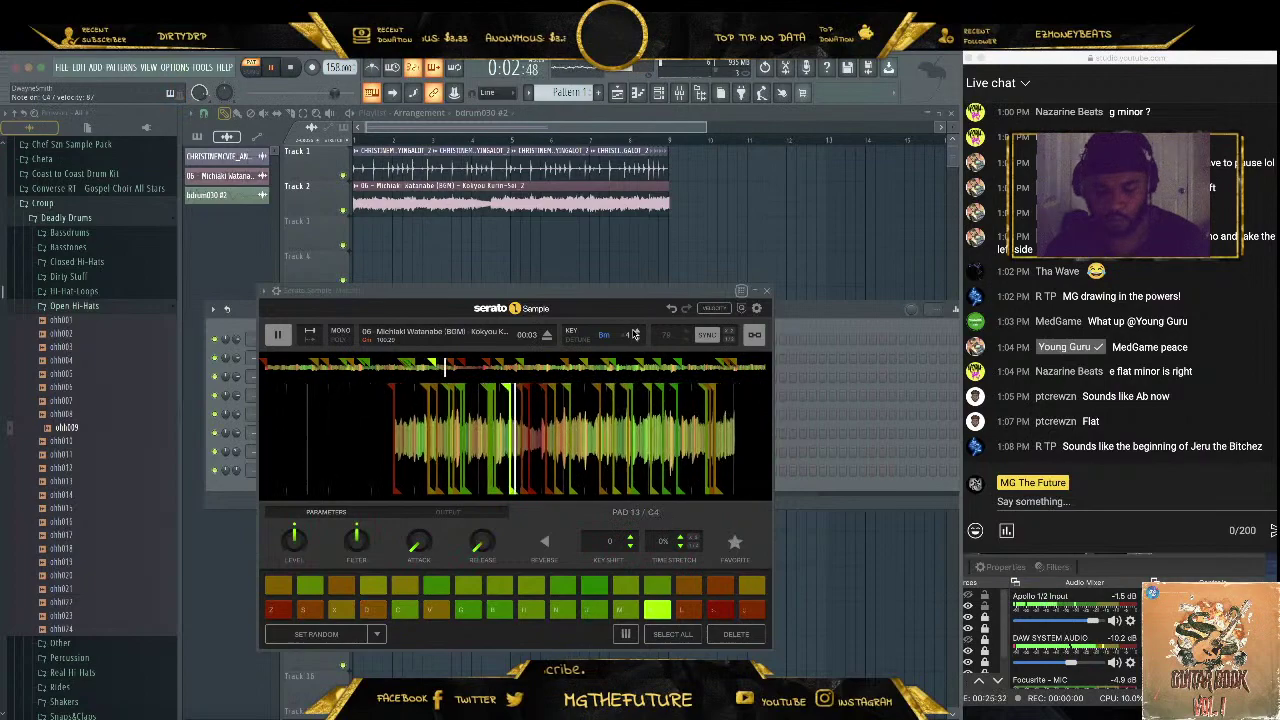
key(d)
key(v)
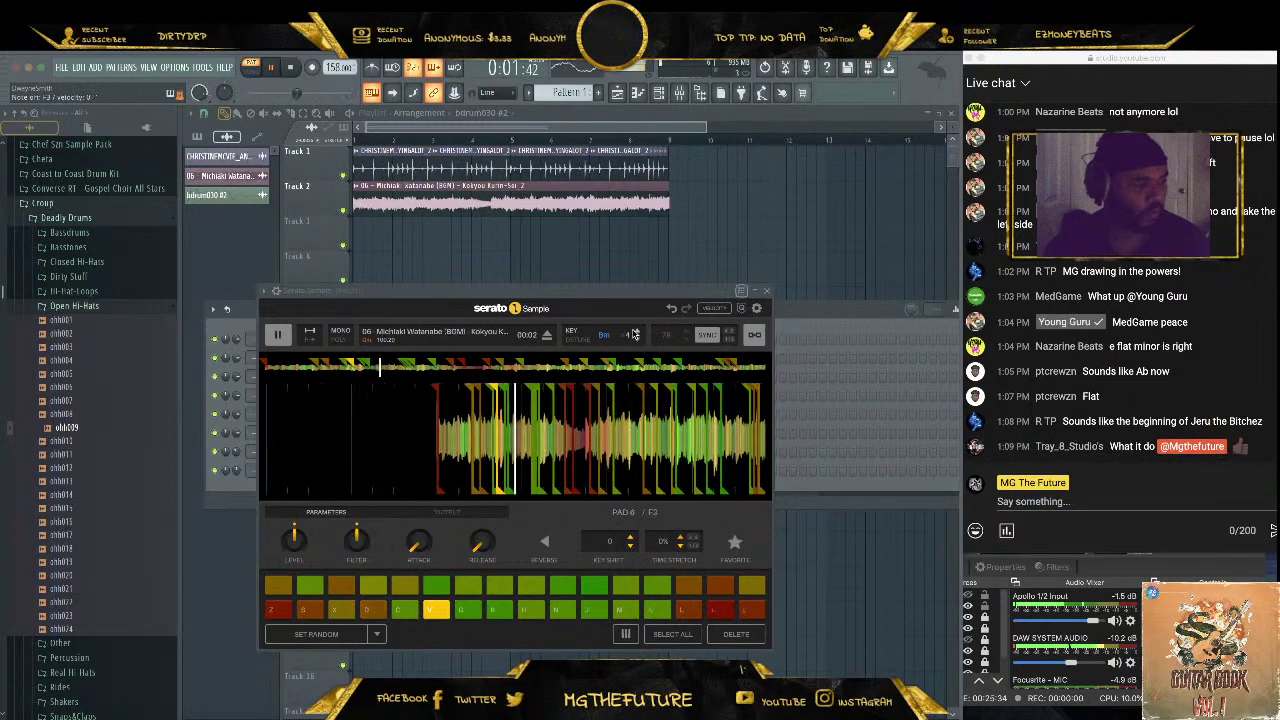
key(d)
key(v)
key(c)
key(d)
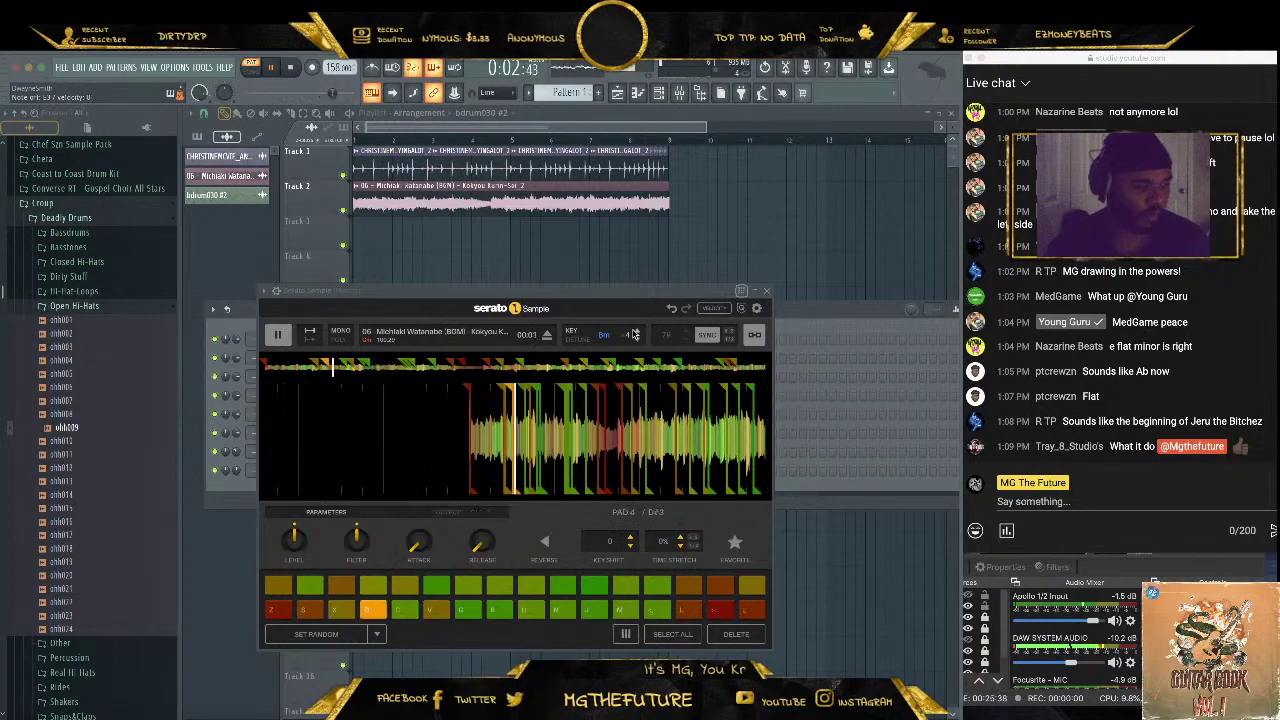
key(v)
key(d)
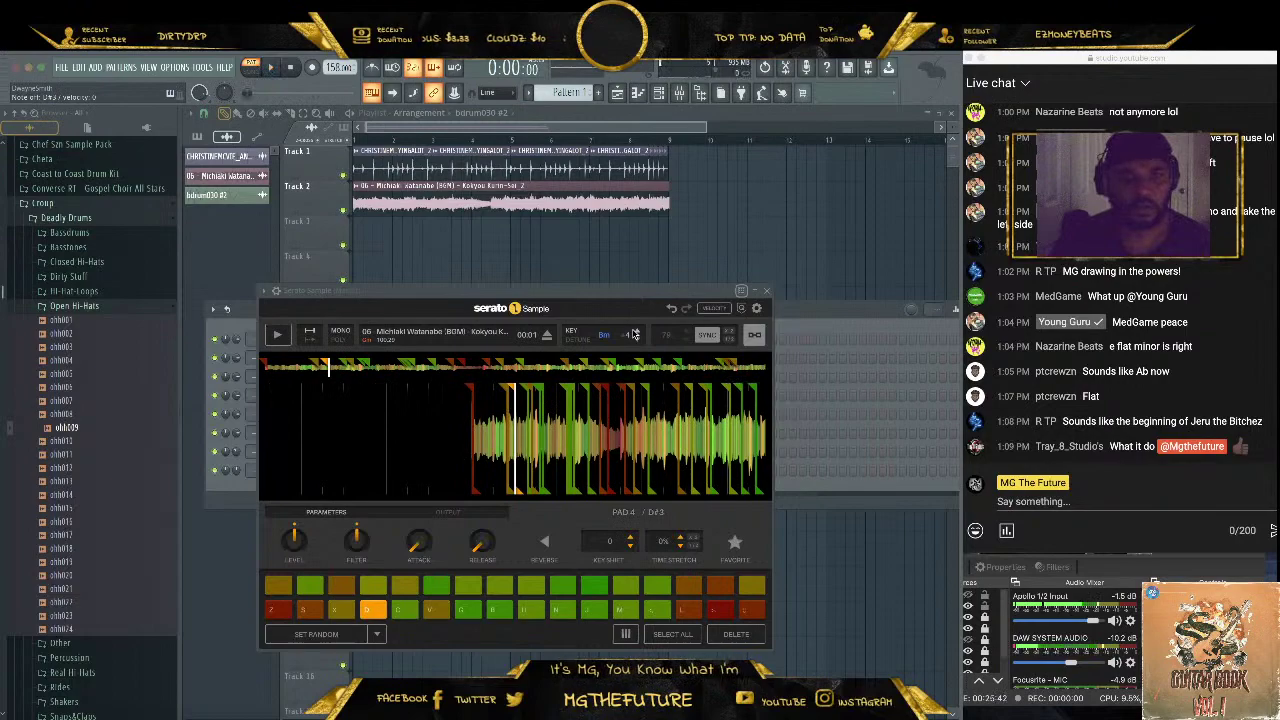
Move the Serato Sample window up and audition second-bank chops such as pads 20, 22, 25 and 27
drag(635, 288, 615, 260)
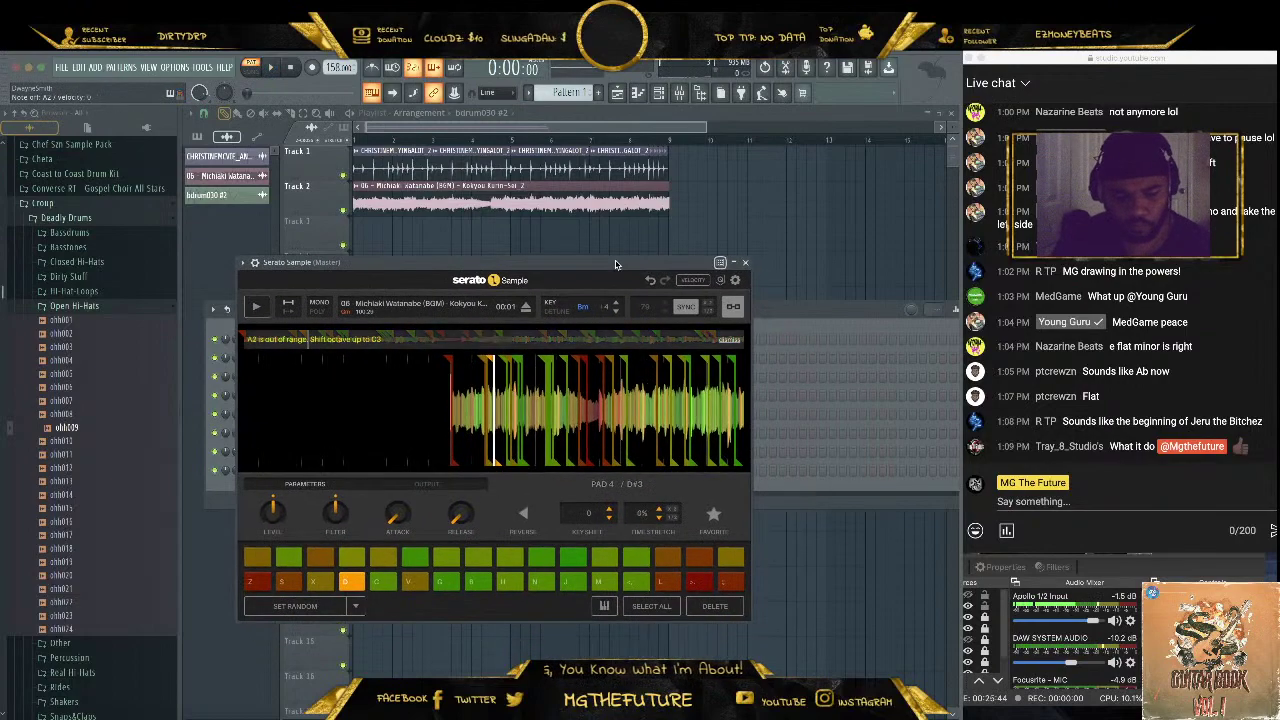
key(3)
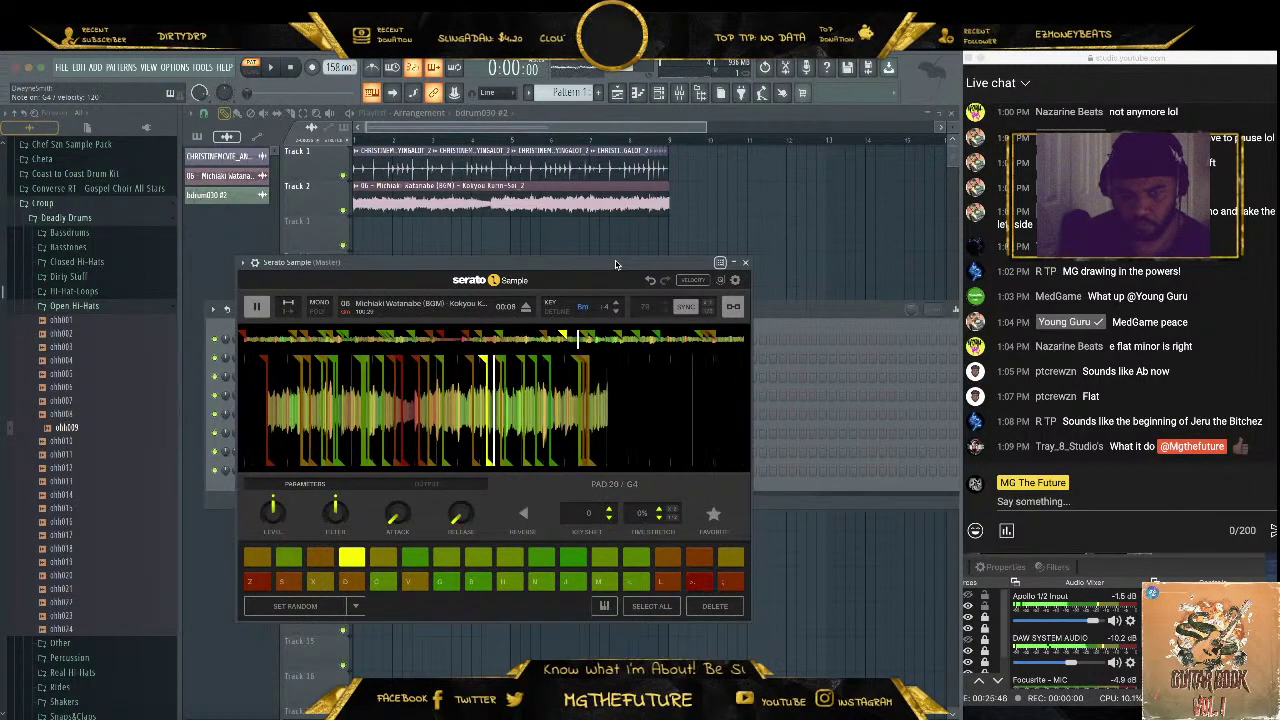
key(0)
key(t)
key(7)
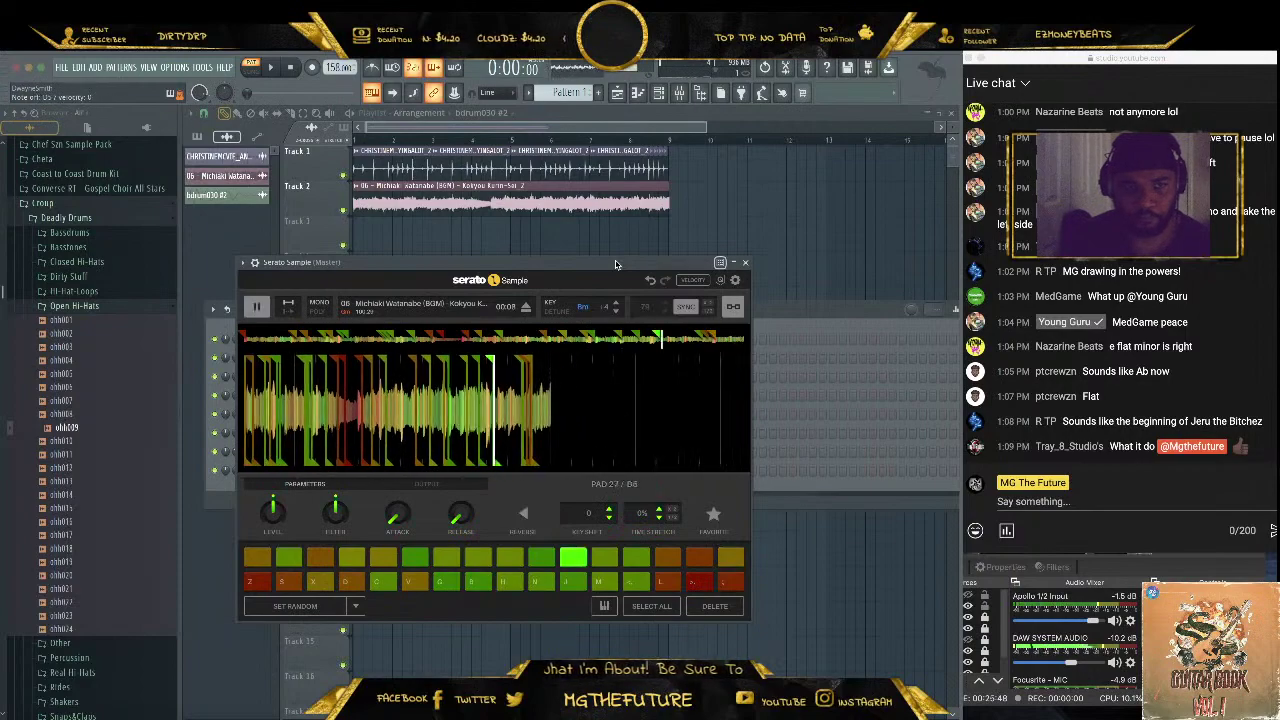
key(6)
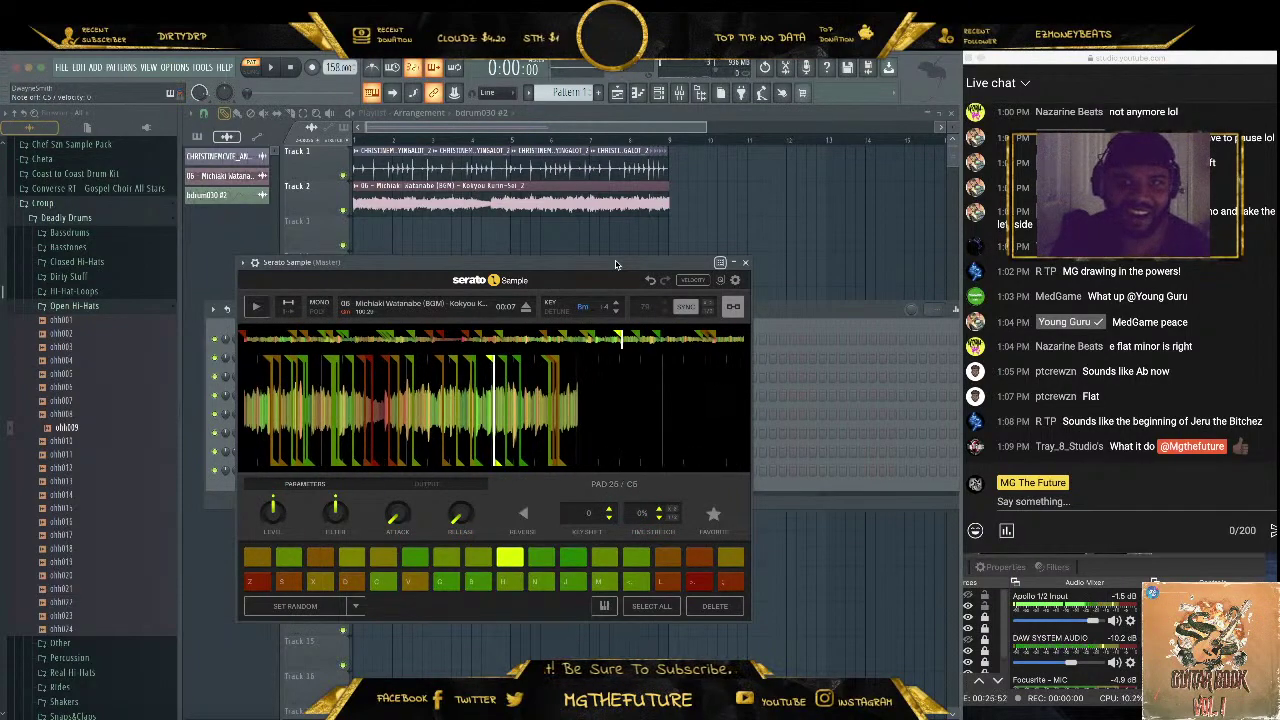
key(6)
key(r)
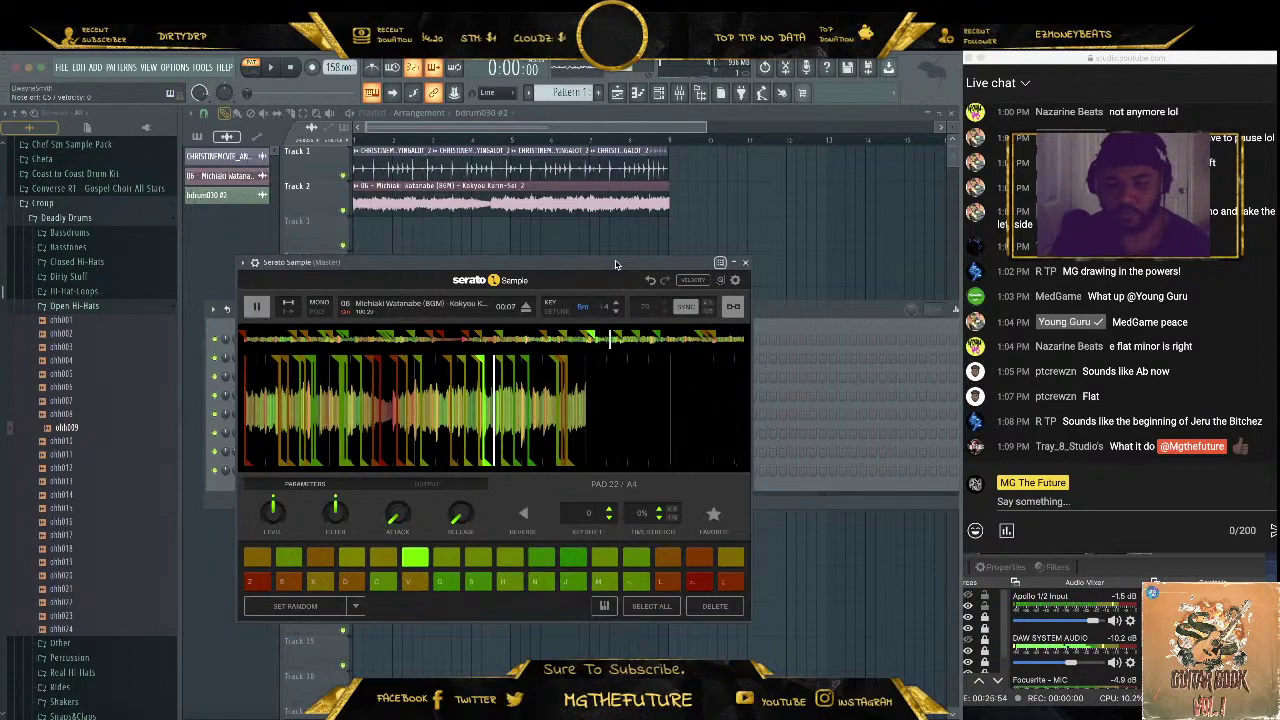
key(r)
key(6)
key(r)
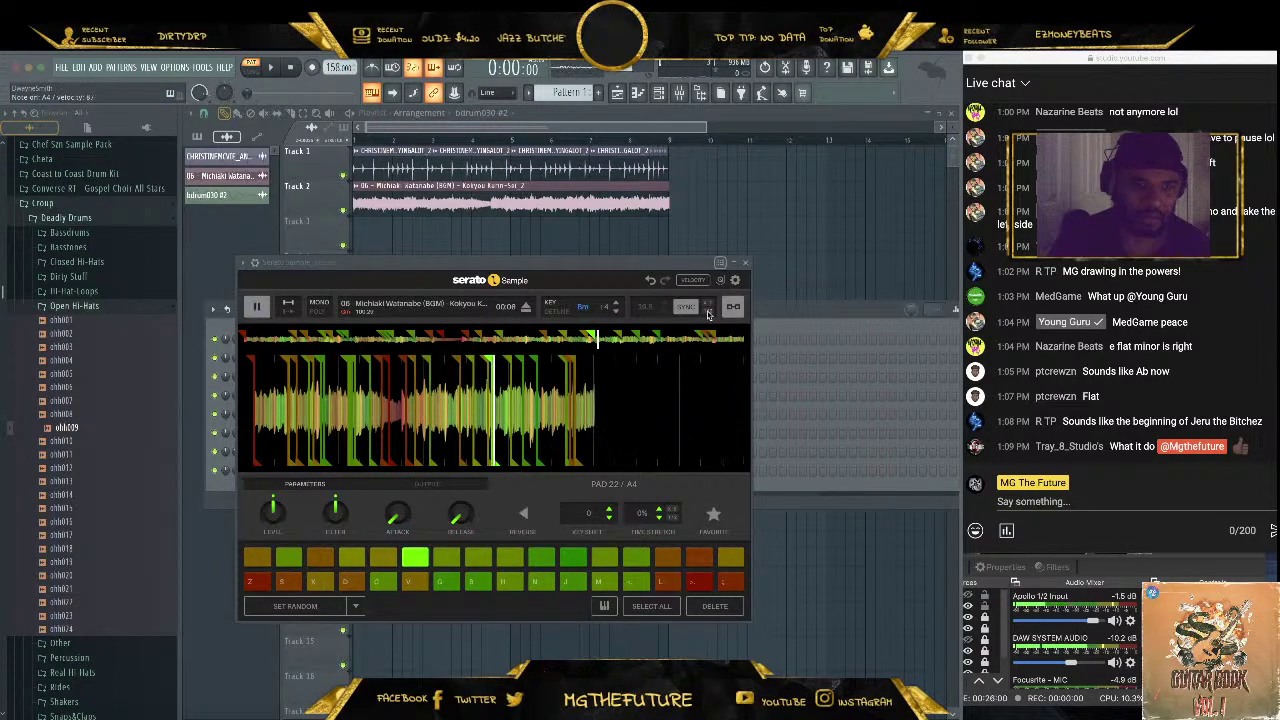
Audition second-bank chops in Serato Sample, including pads 21, 26 and 29
key(h)
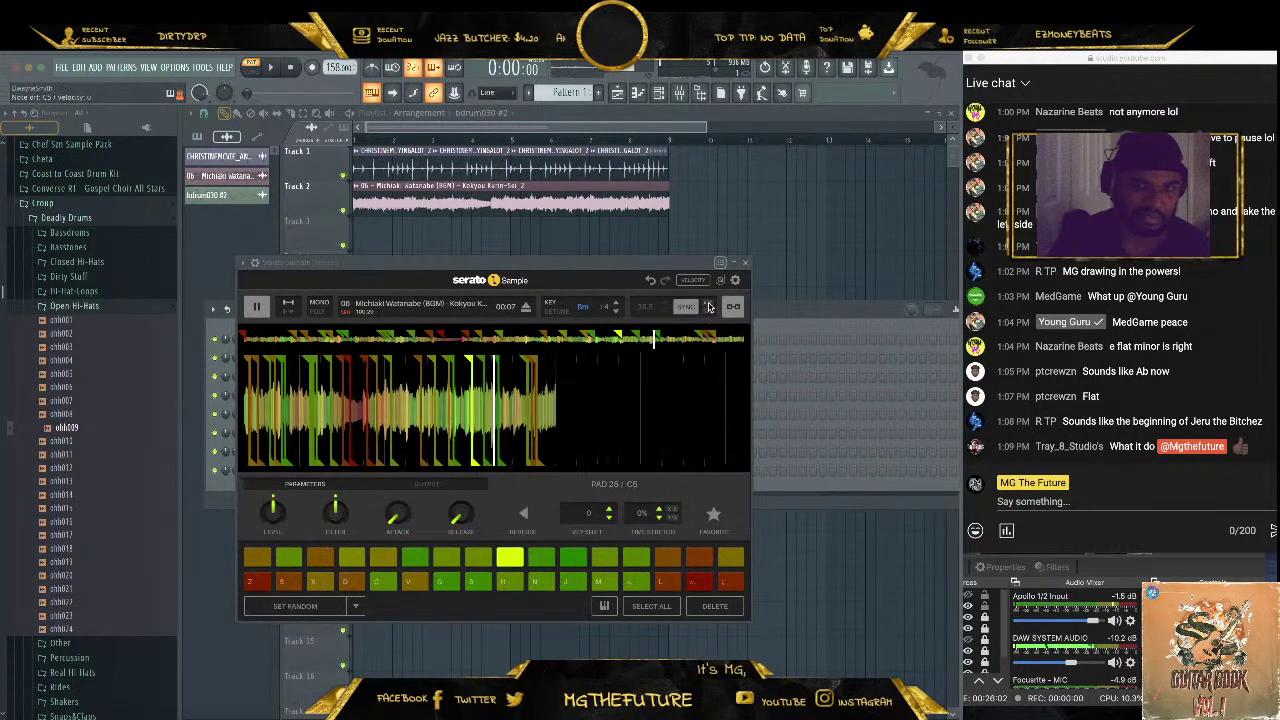
key(b)
key(h)
key(j)
key(comma)
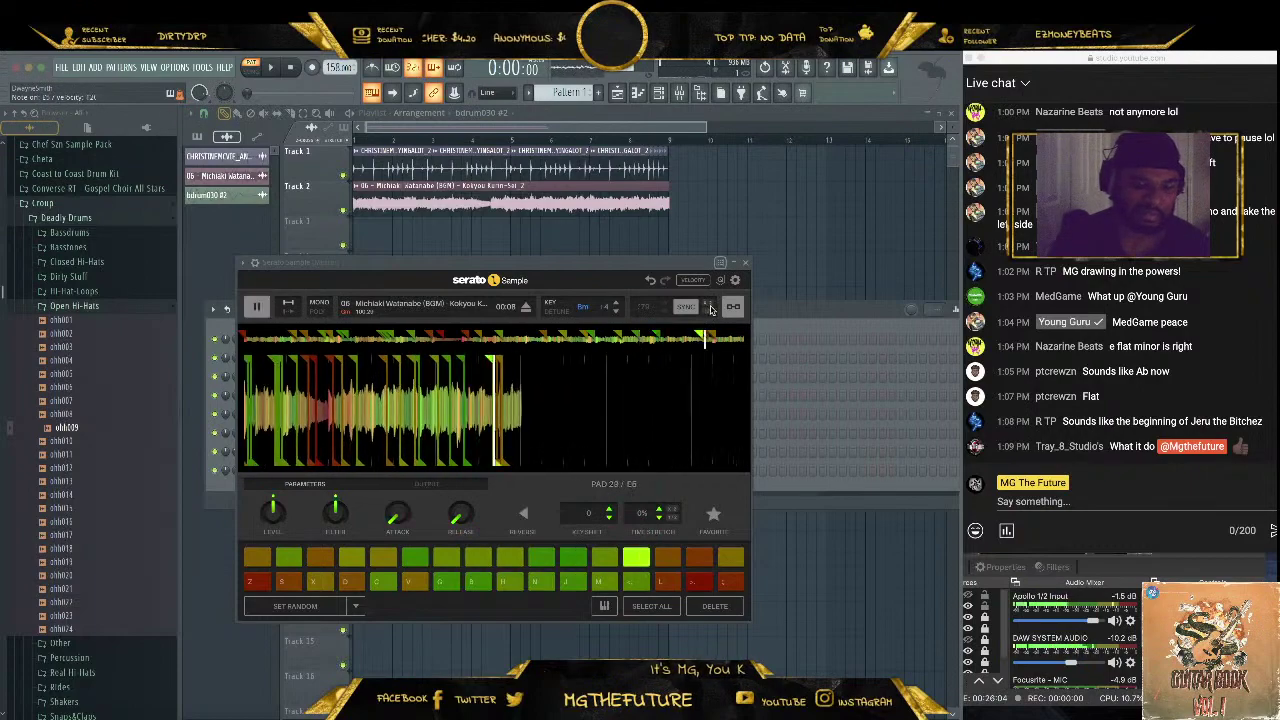
key(l)
key(c)
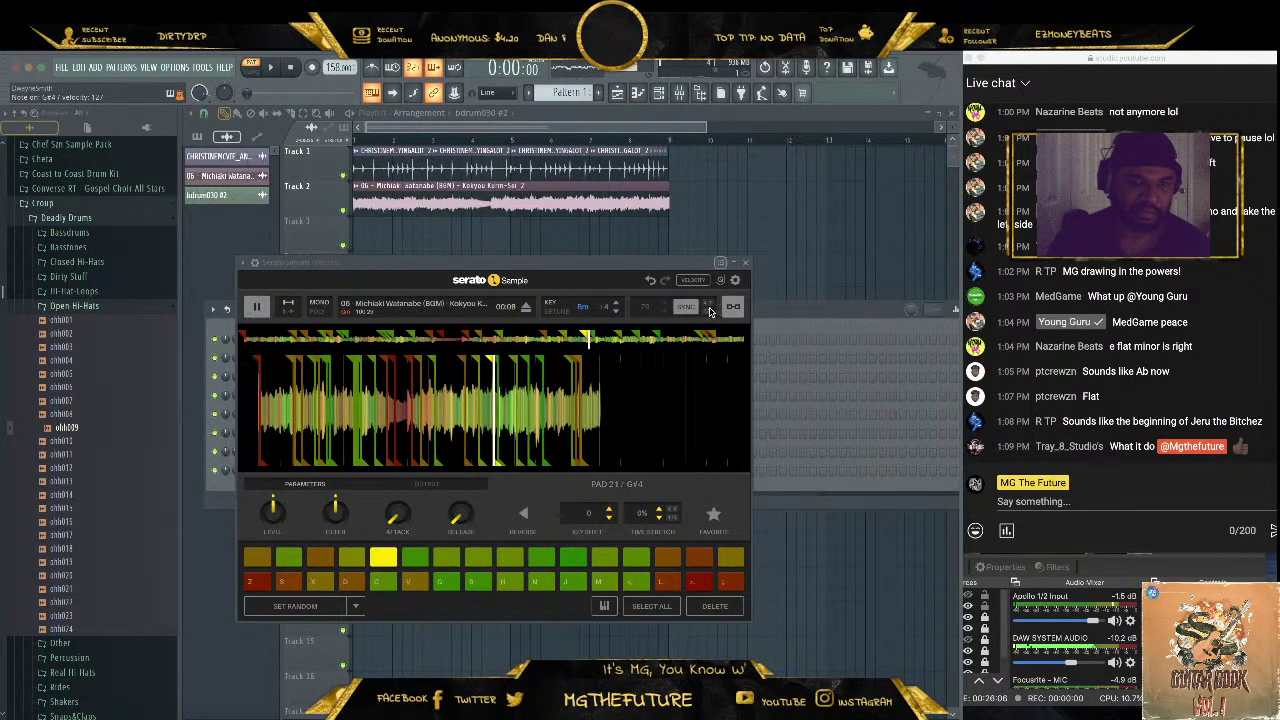
Lower the Serato Sample key shift to -3 semitones (Em) and audition a chop at that key
scroll(617, 312, down, 6)
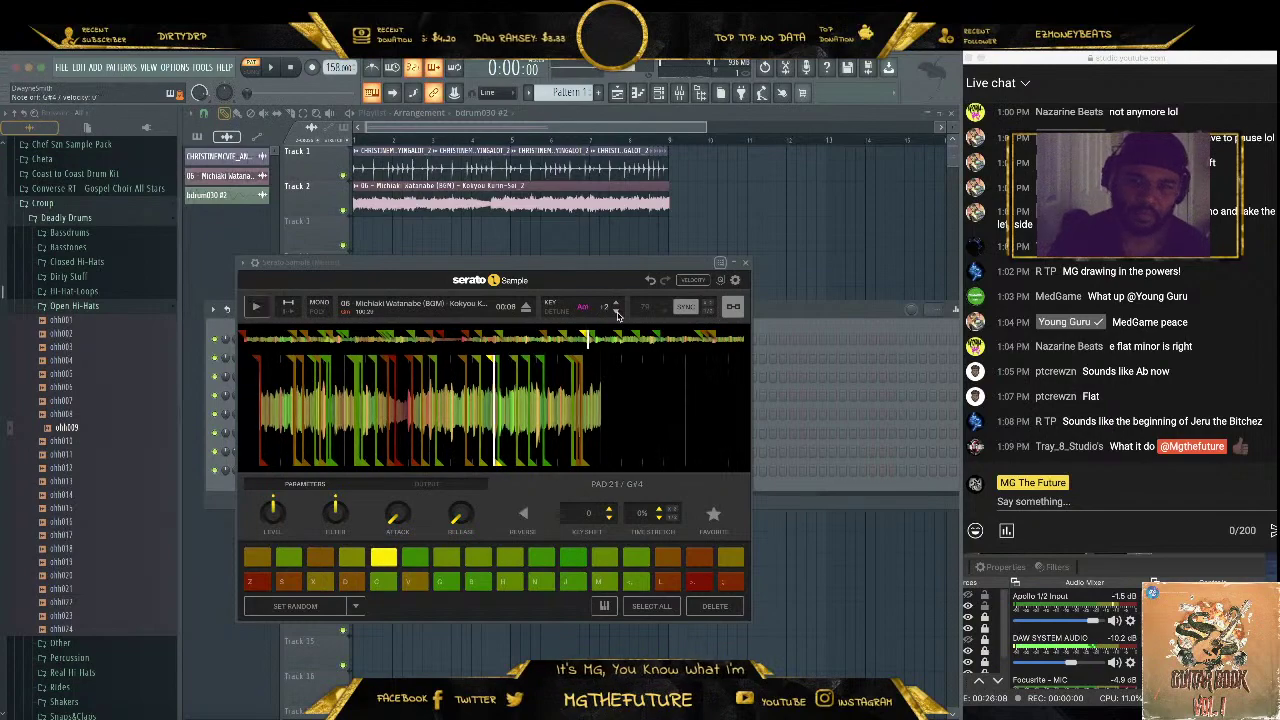
scroll(617, 314, down, 1)
key(x)
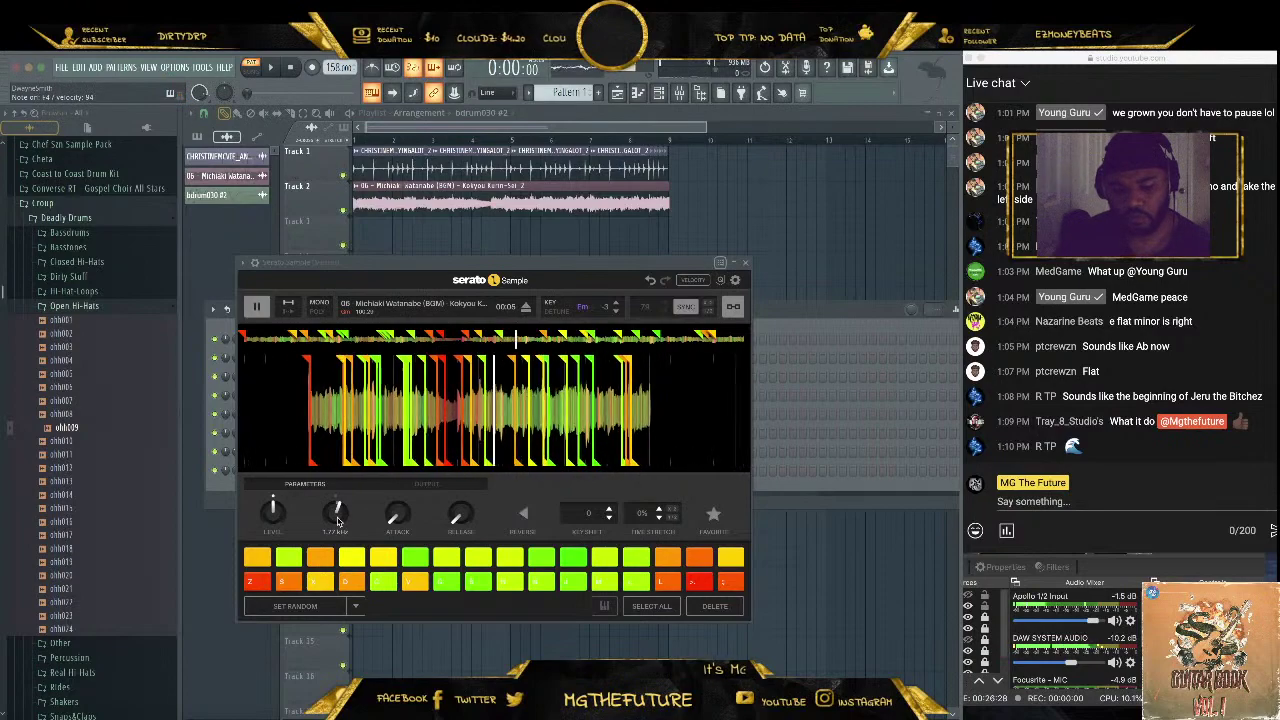
Fill the Serato Sample pads with random cue points, randomizing them more than once to get a fresh set of chops
click(319, 610)
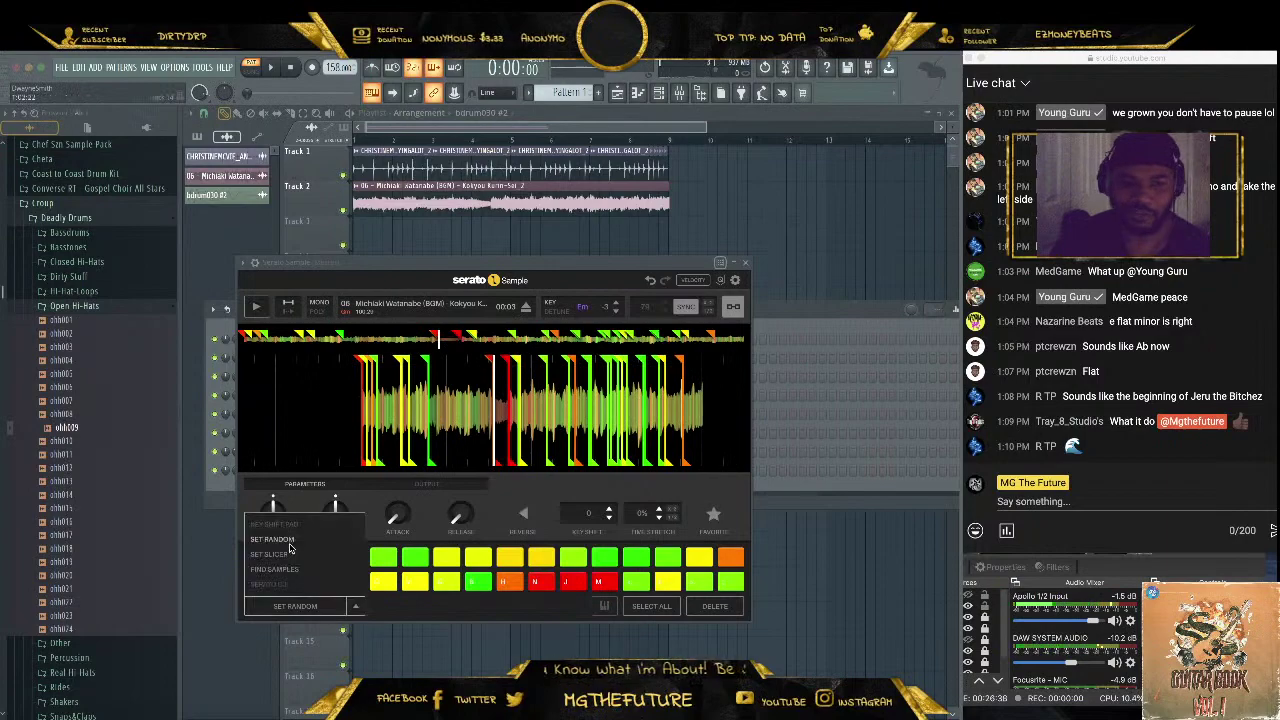
click(316, 607)
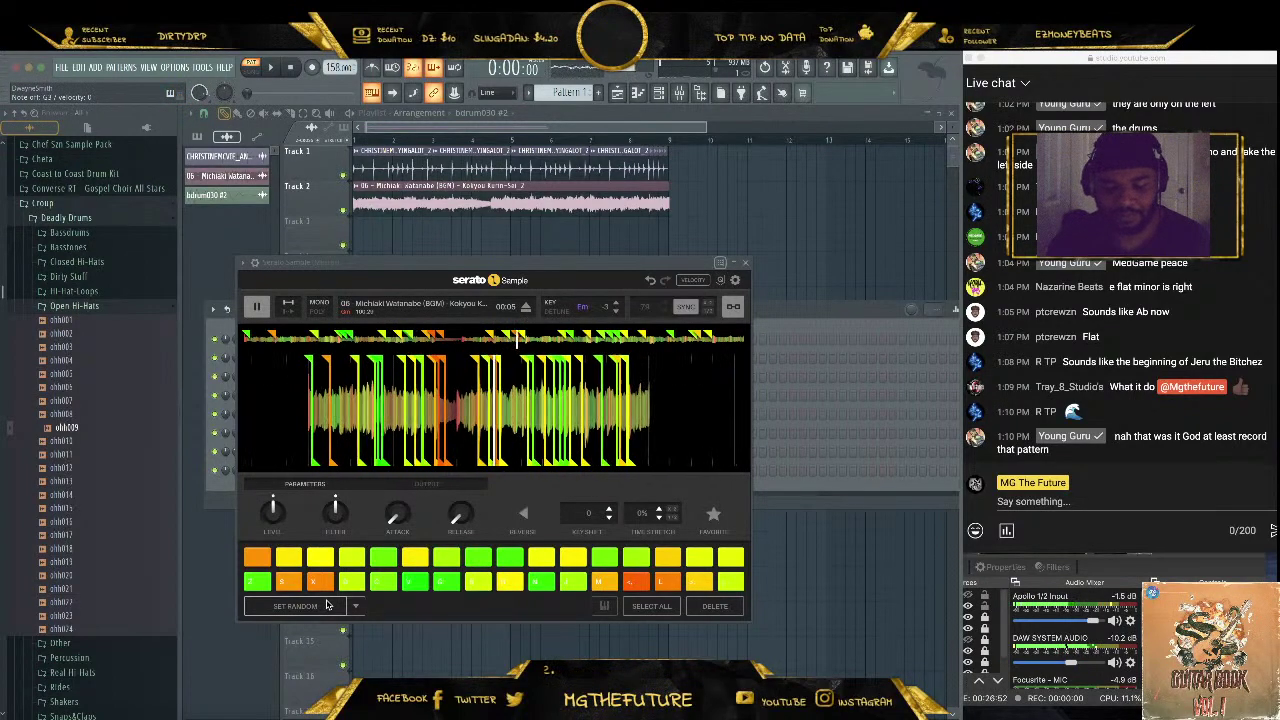
Play the drum pattern and rehearse the new random chops over it
key(space)
key(space)
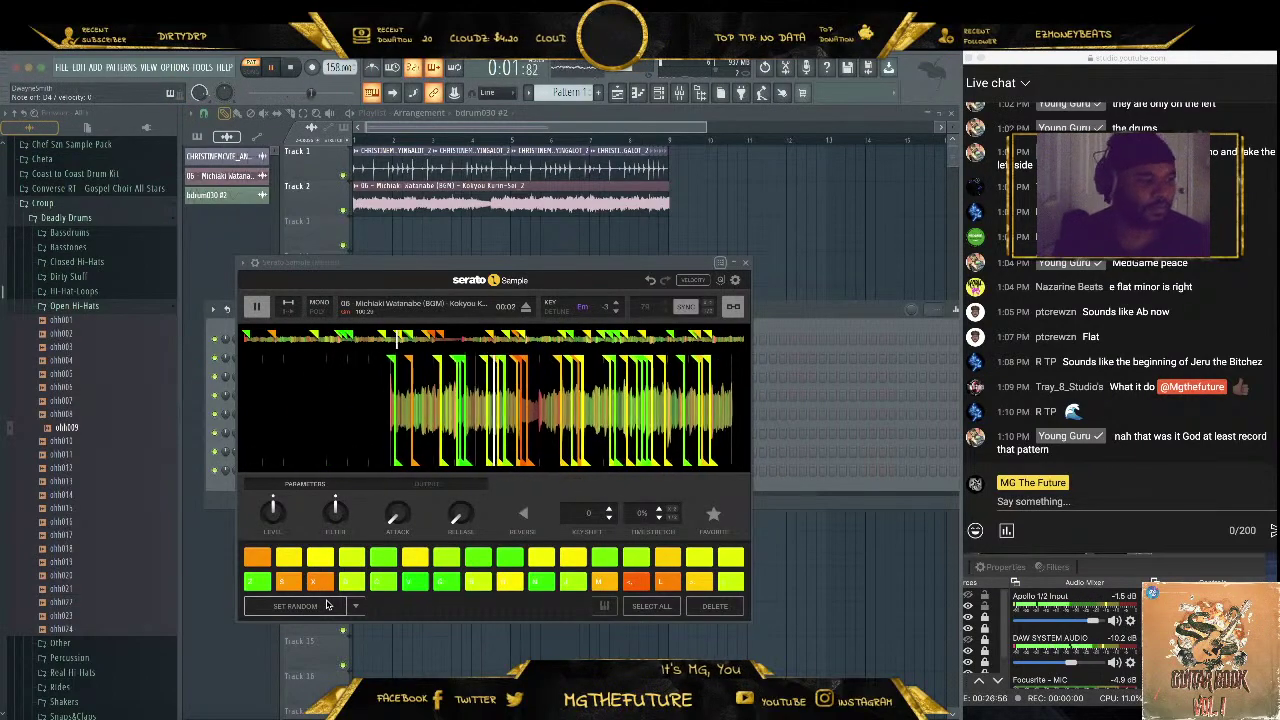
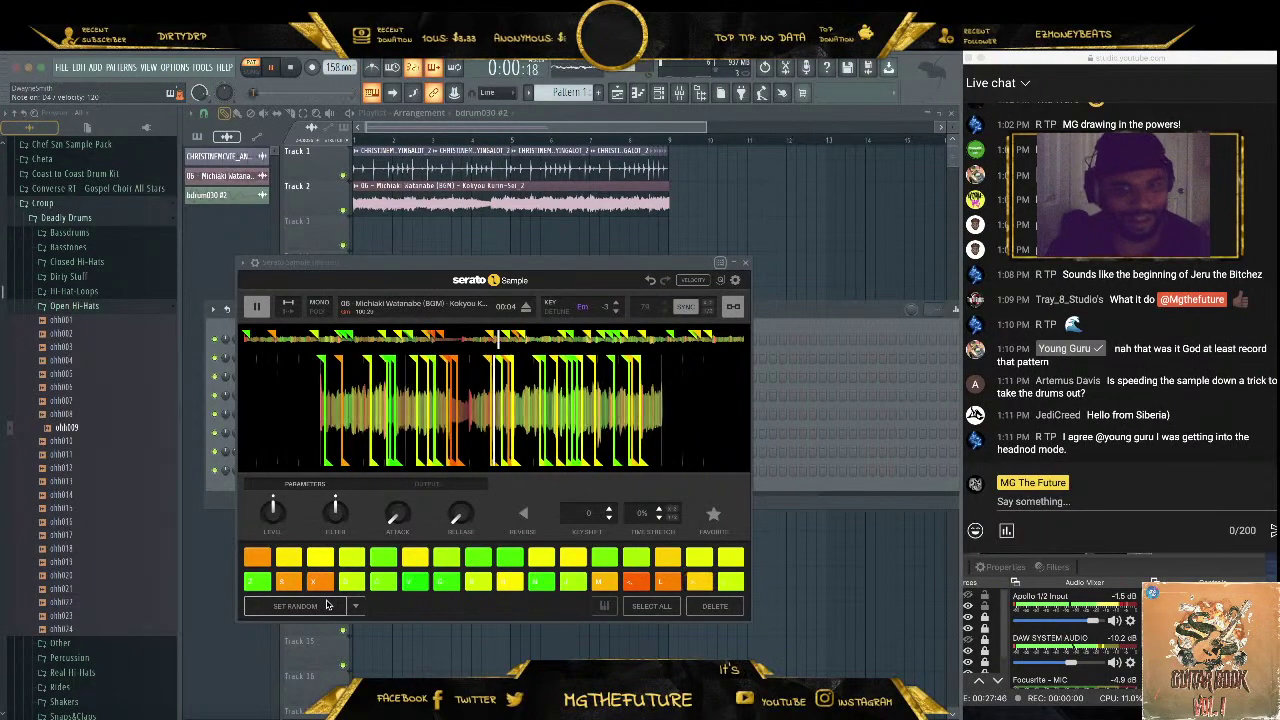
key(space)
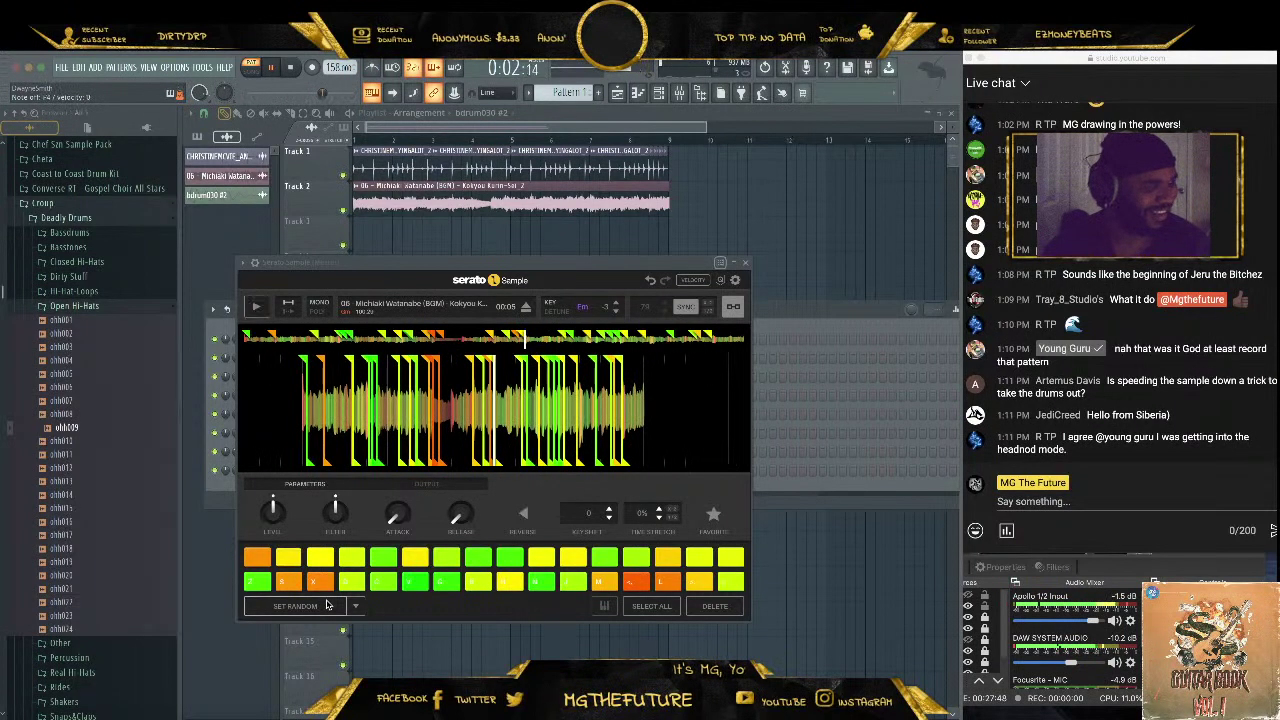
Place two consecutive Pattern 1 clips on Track 4 from bar 1 and select bars 1 to 4 as the playback loop
key(space)
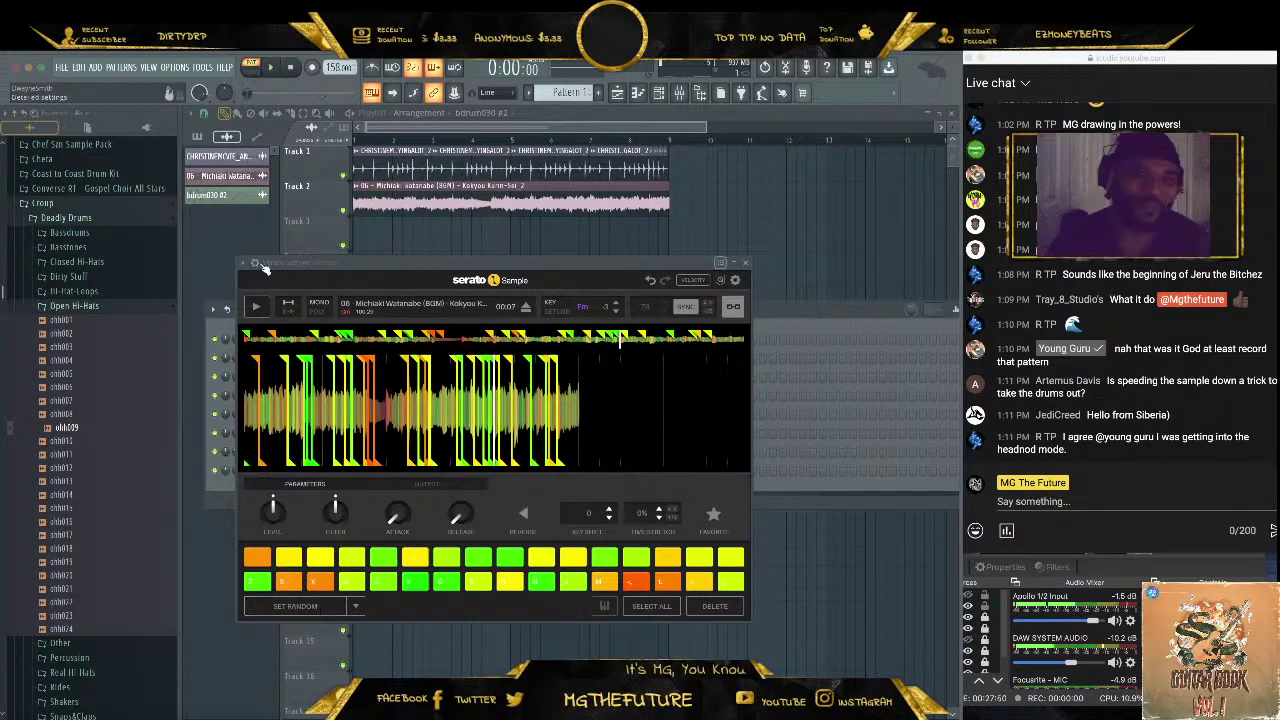
key(Escape)
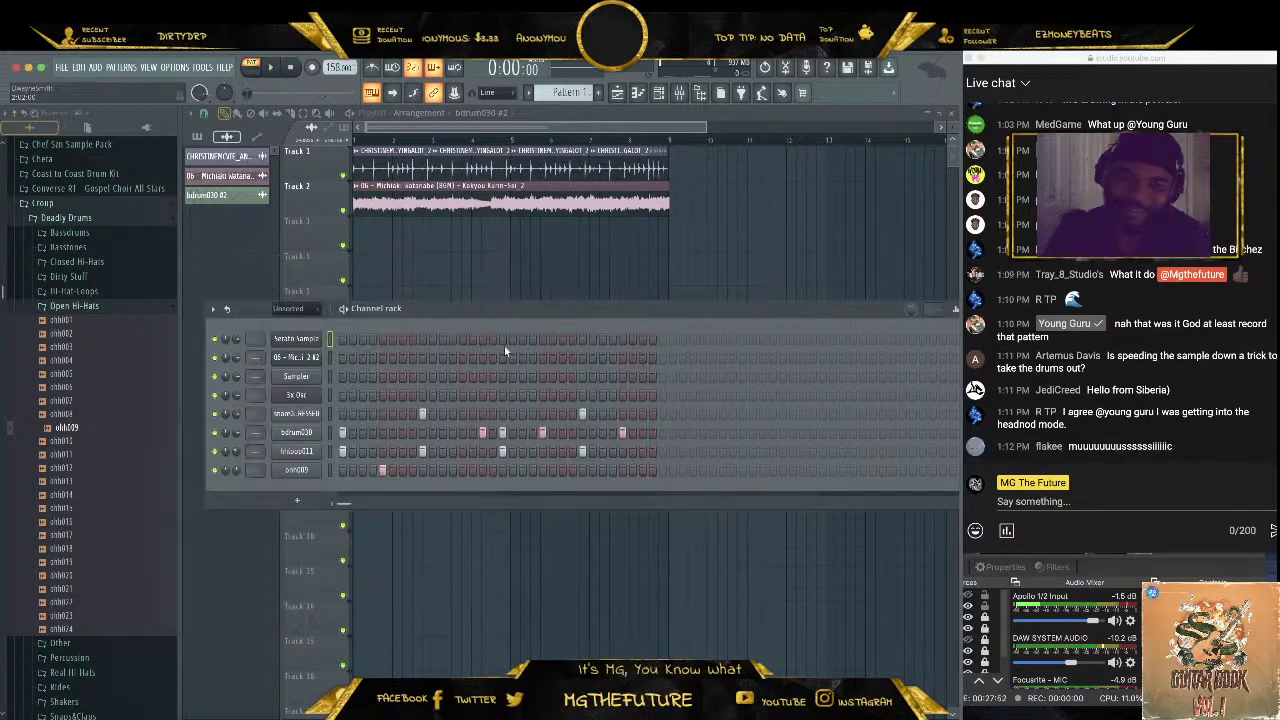
key(F6)
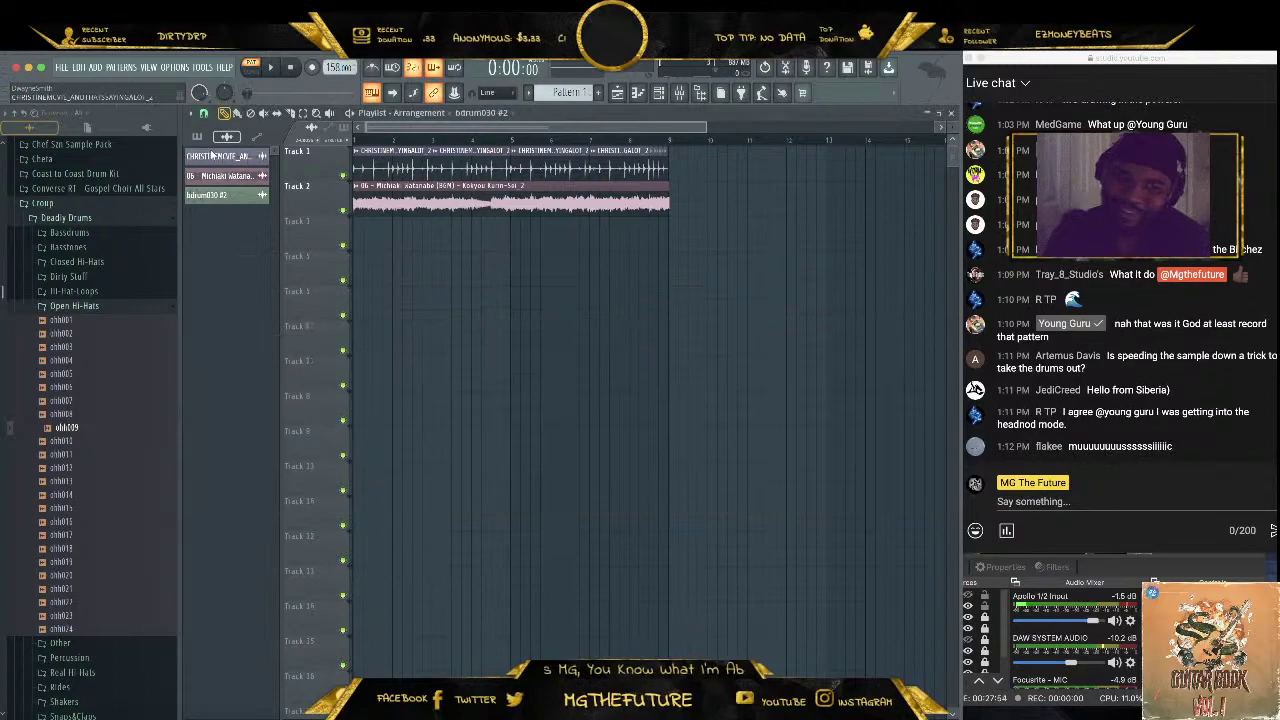
drag(214, 158, 356, 256)
mouse_move(485, 260)
mouse_down()
mouse_move(520, 271)
mouse_move(469, 268)
mouse_up()
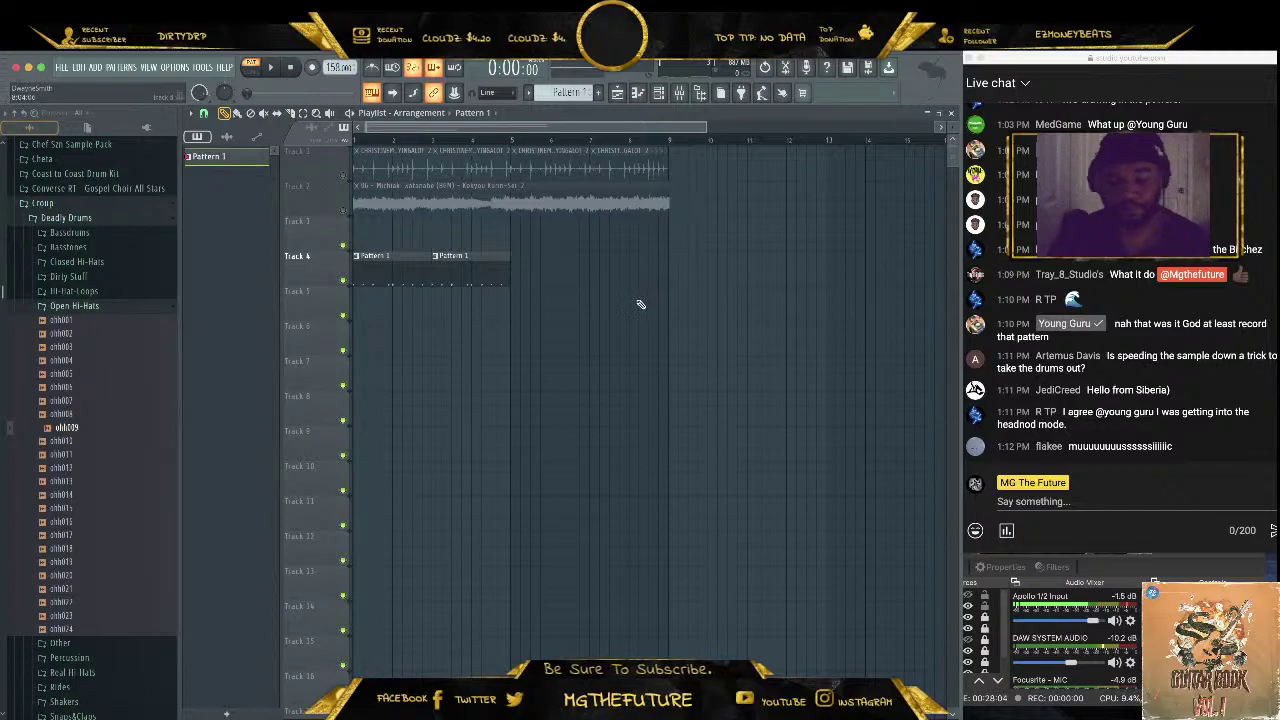
drag(516, 140, 354, 140)
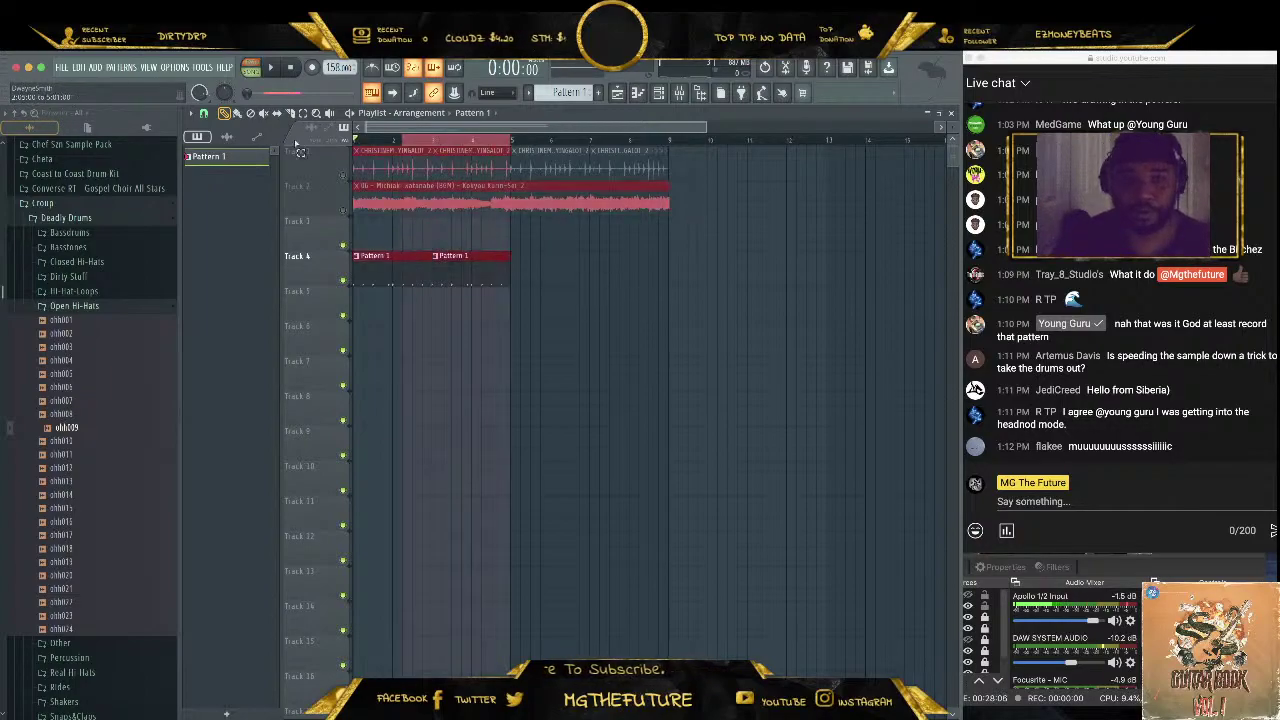
Create a new pattern named YO and place it at the start of Track 5
click(601, 92)
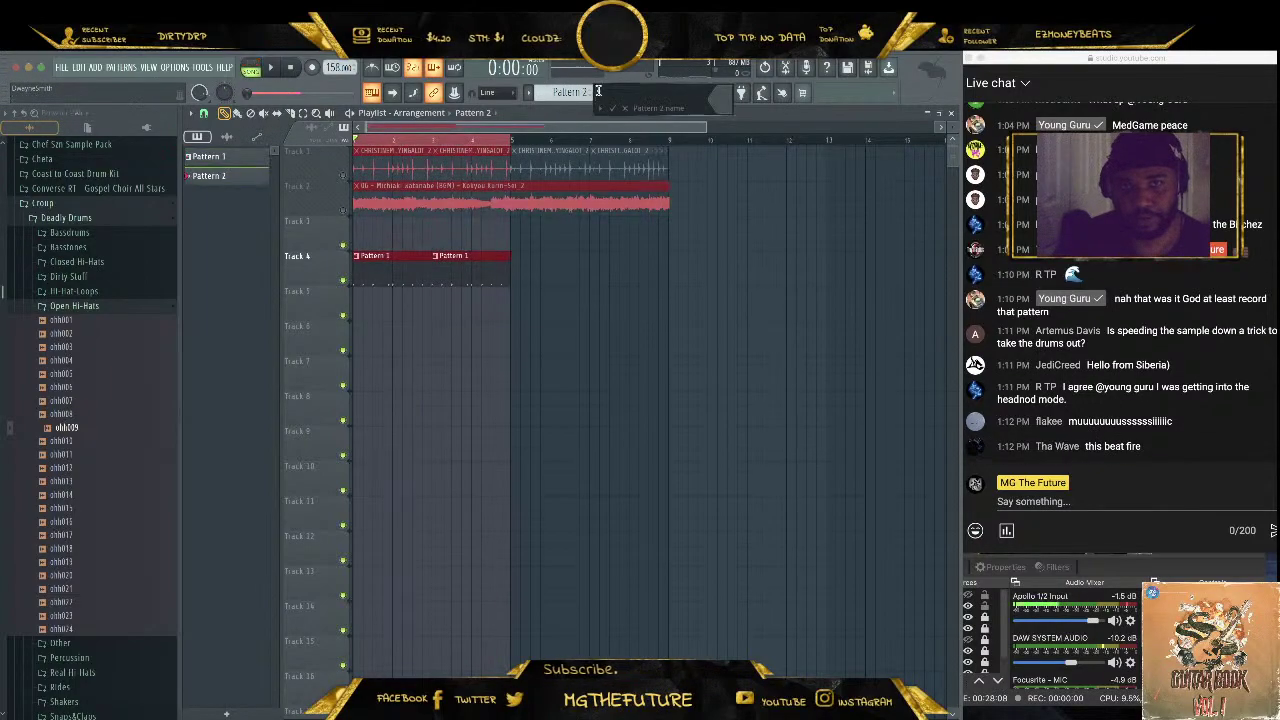
text(YO)
key(Return)
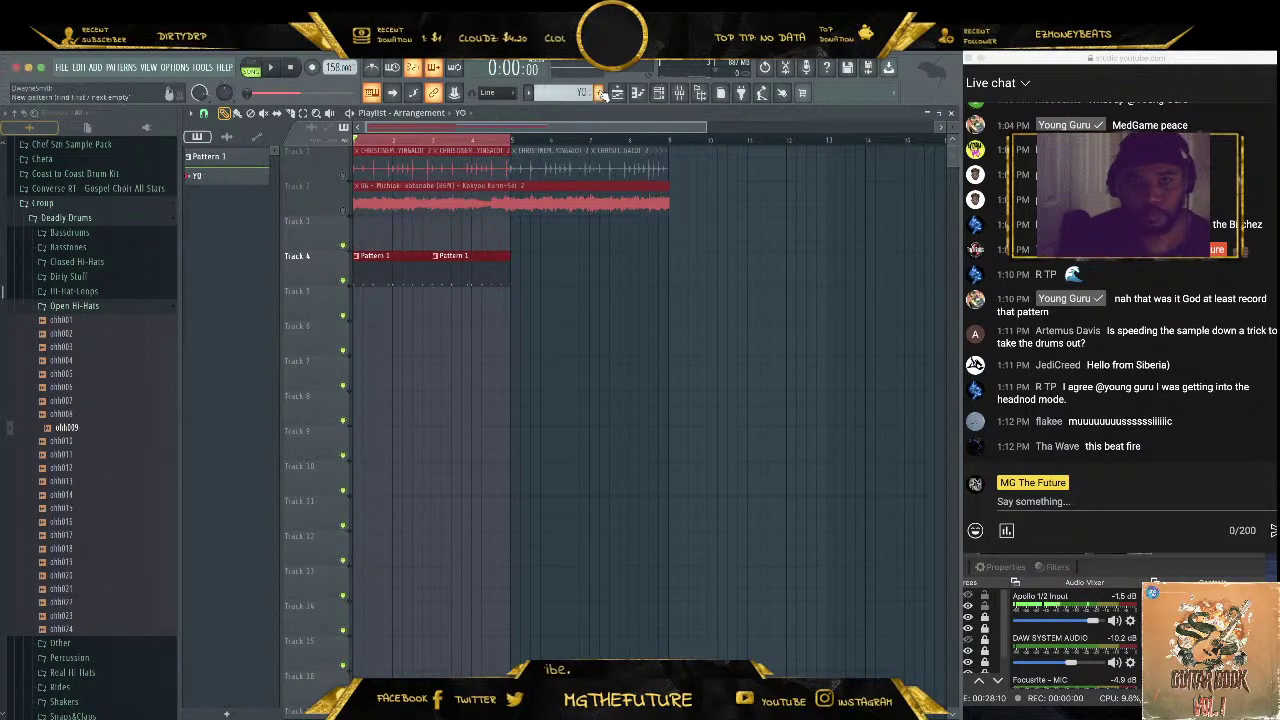
click(414, 315)
drag(430, 308, 343, 310)
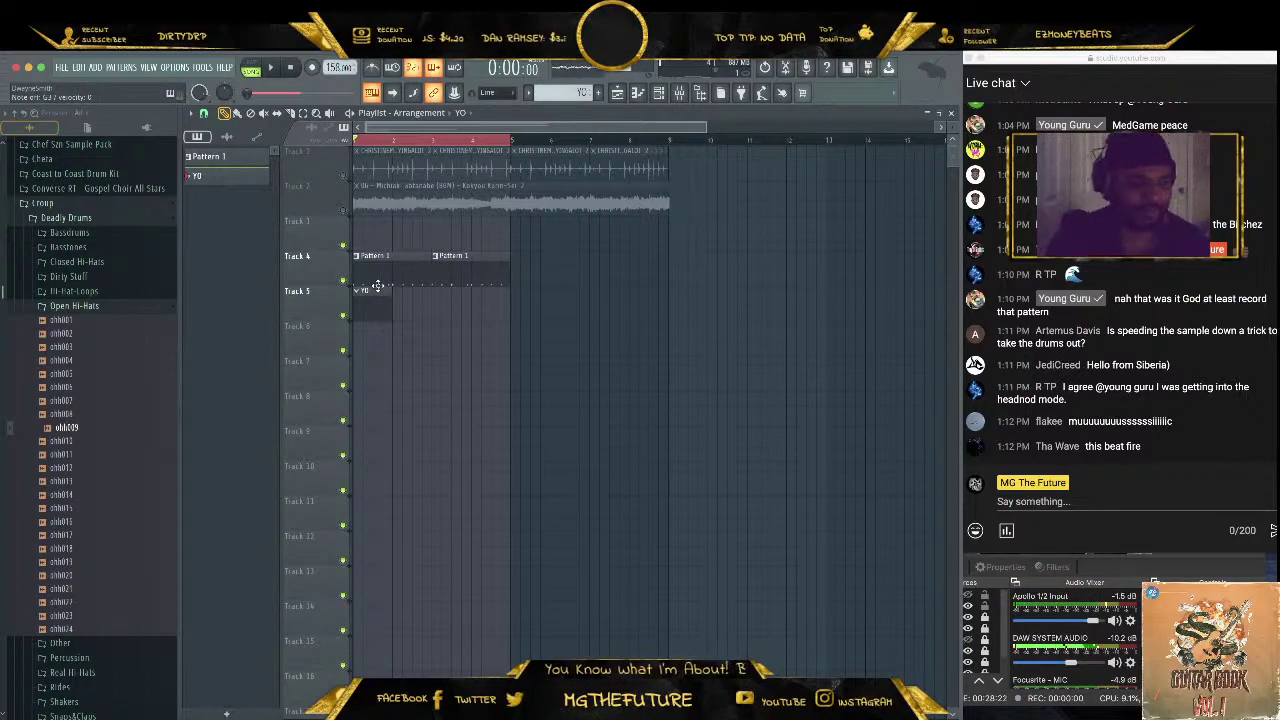
Record a Serato Sample note performance into the YO pattern over the four-bar loop
click(312, 67)
click(274, 70)
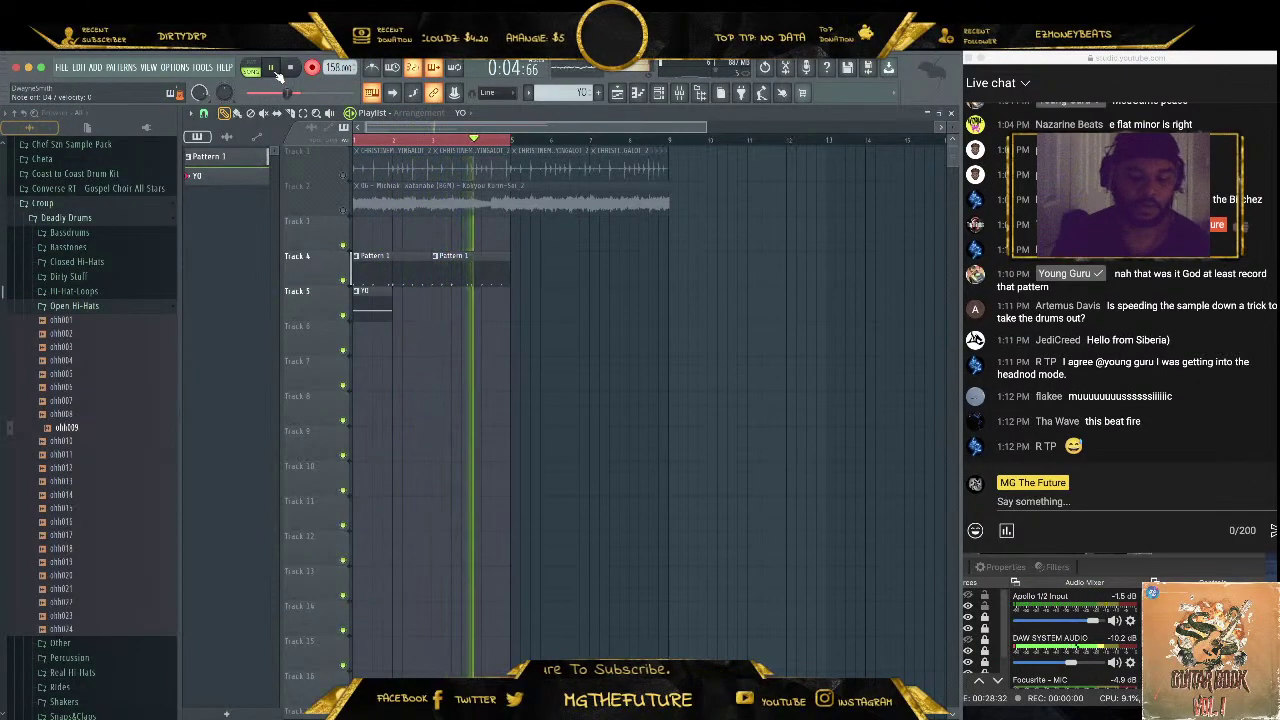
click(290, 67)
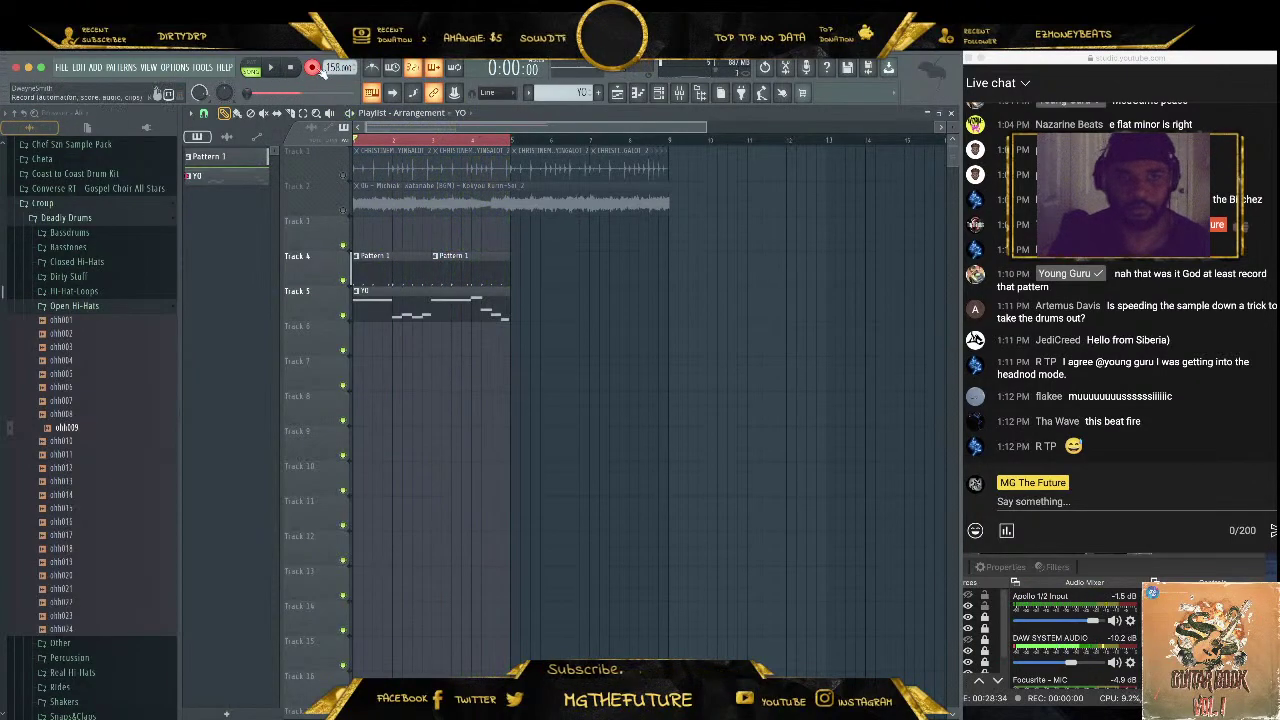
In the YO piano roll, replace the high note at the start of bar 4 with one at the pitch that opens bar 2
double_click(470, 299)
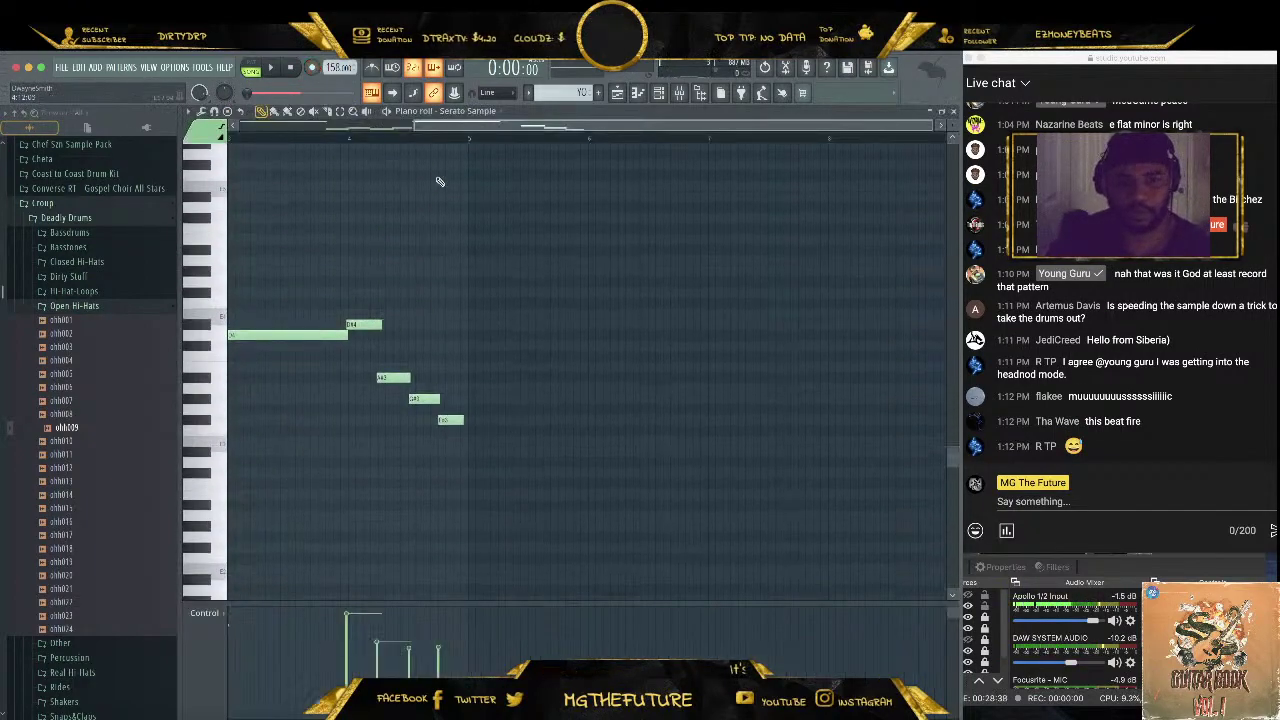
key(space)
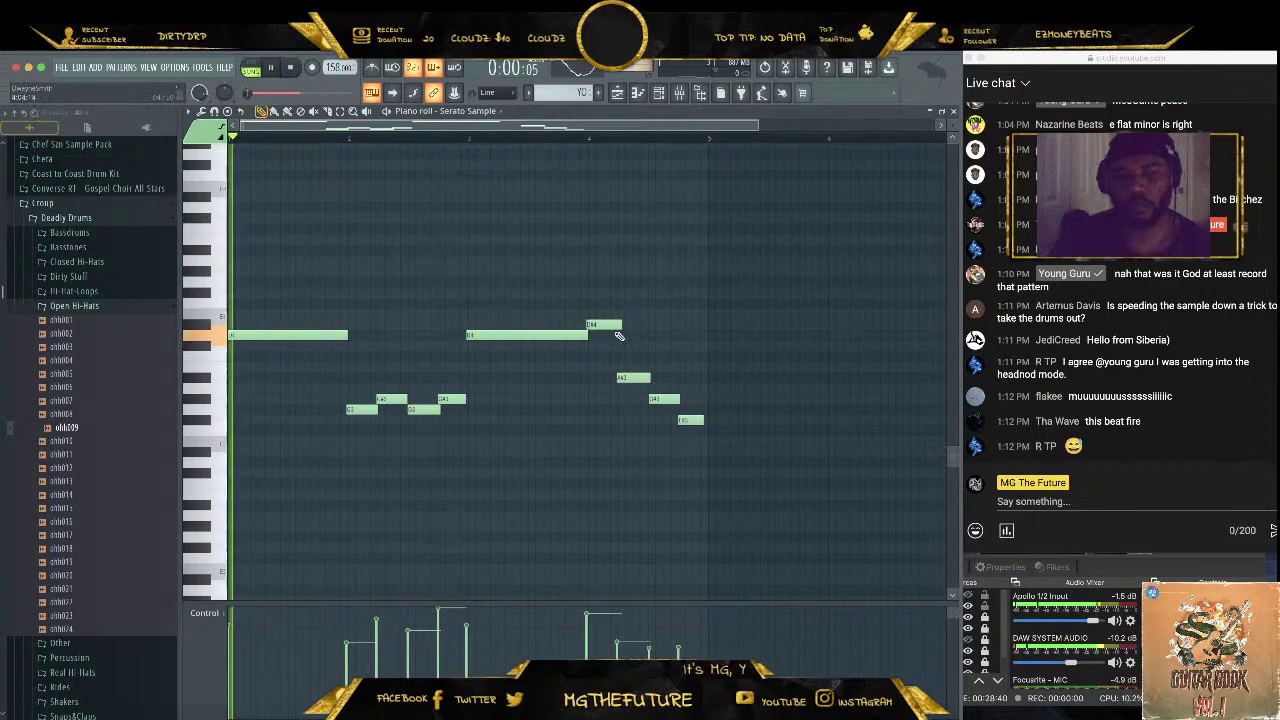
right_click(615, 328)
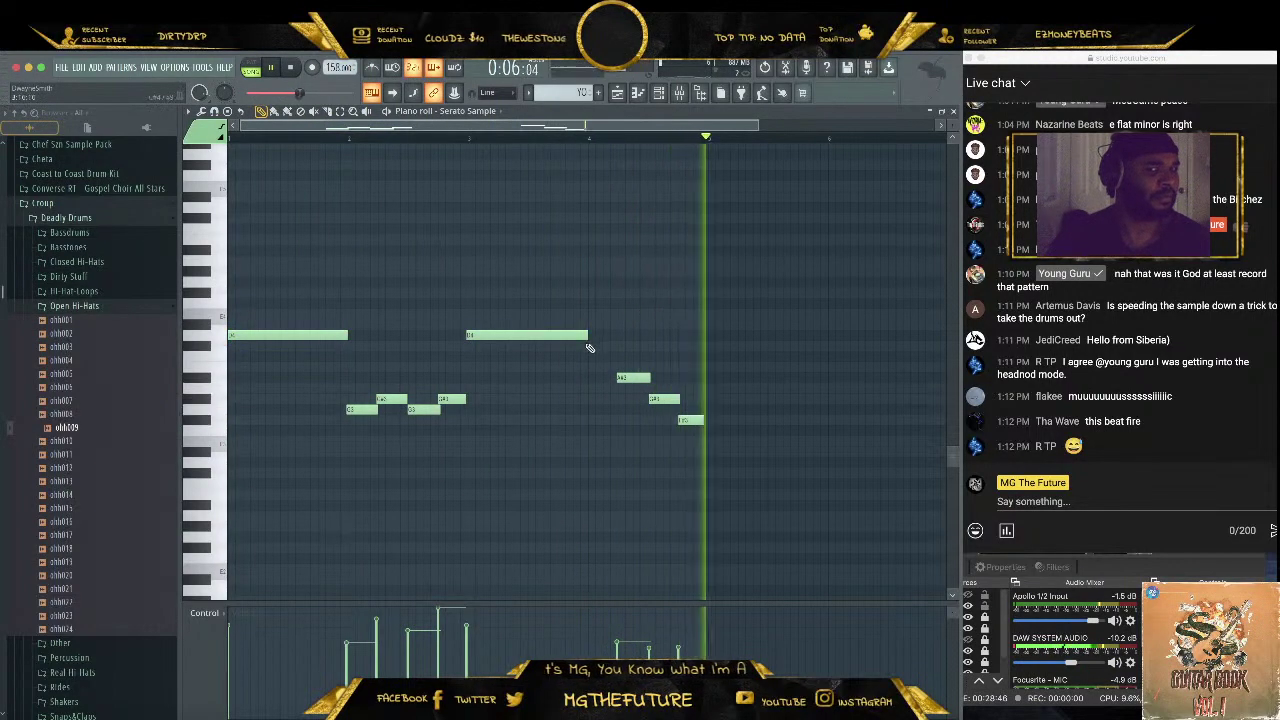
click(592, 409)
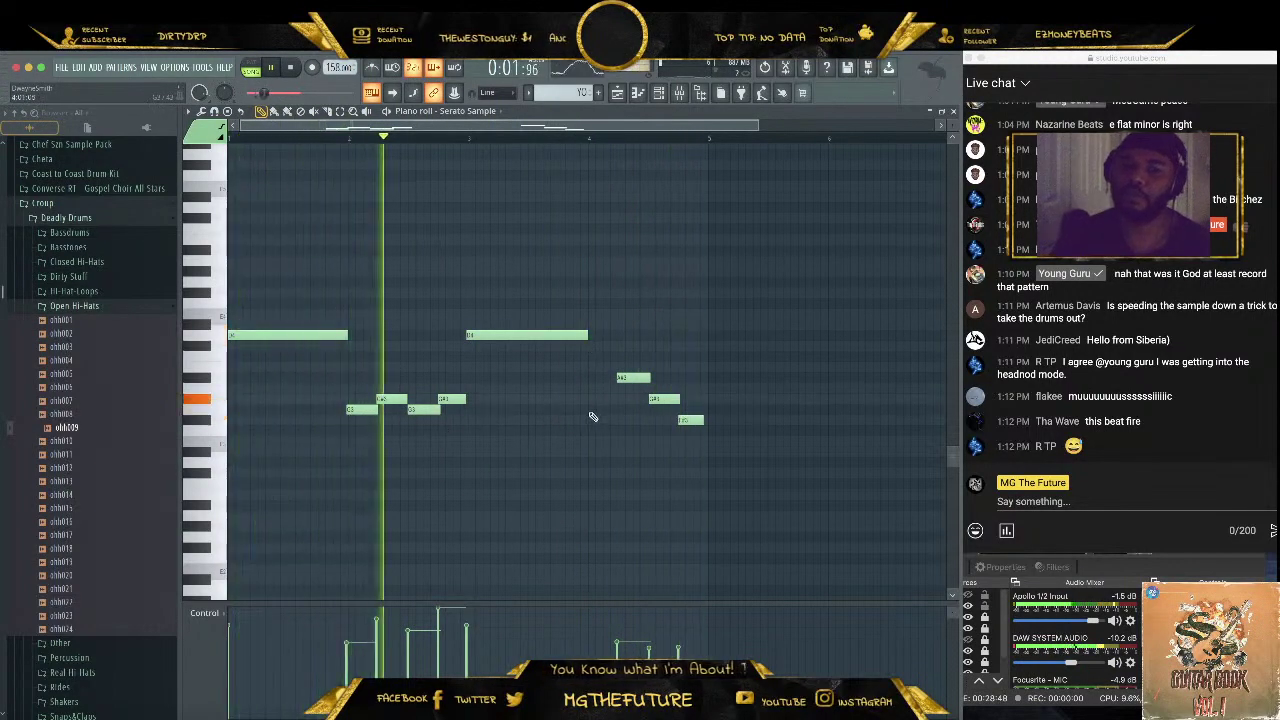
drag(602, 409, 618, 409)
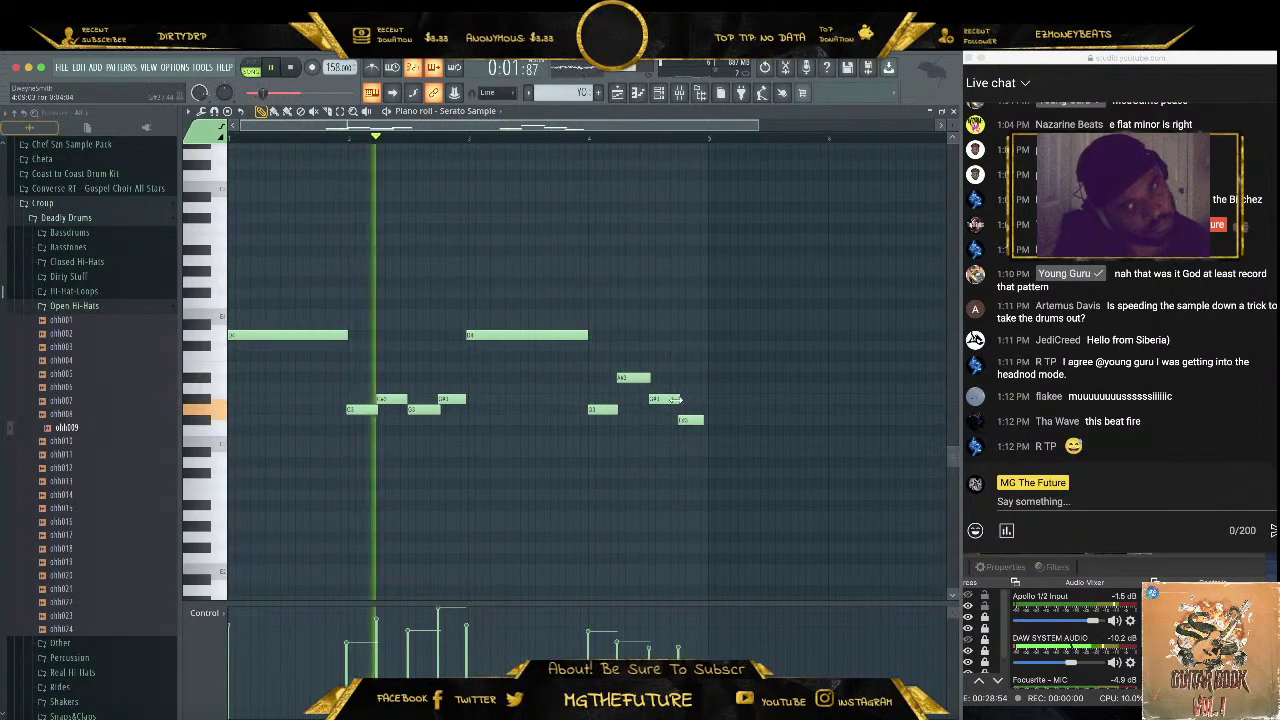
Redraw the third note of bar 4 and adjust the last two notes to fill the bar's final two beats
drag(675, 399, 680, 421)
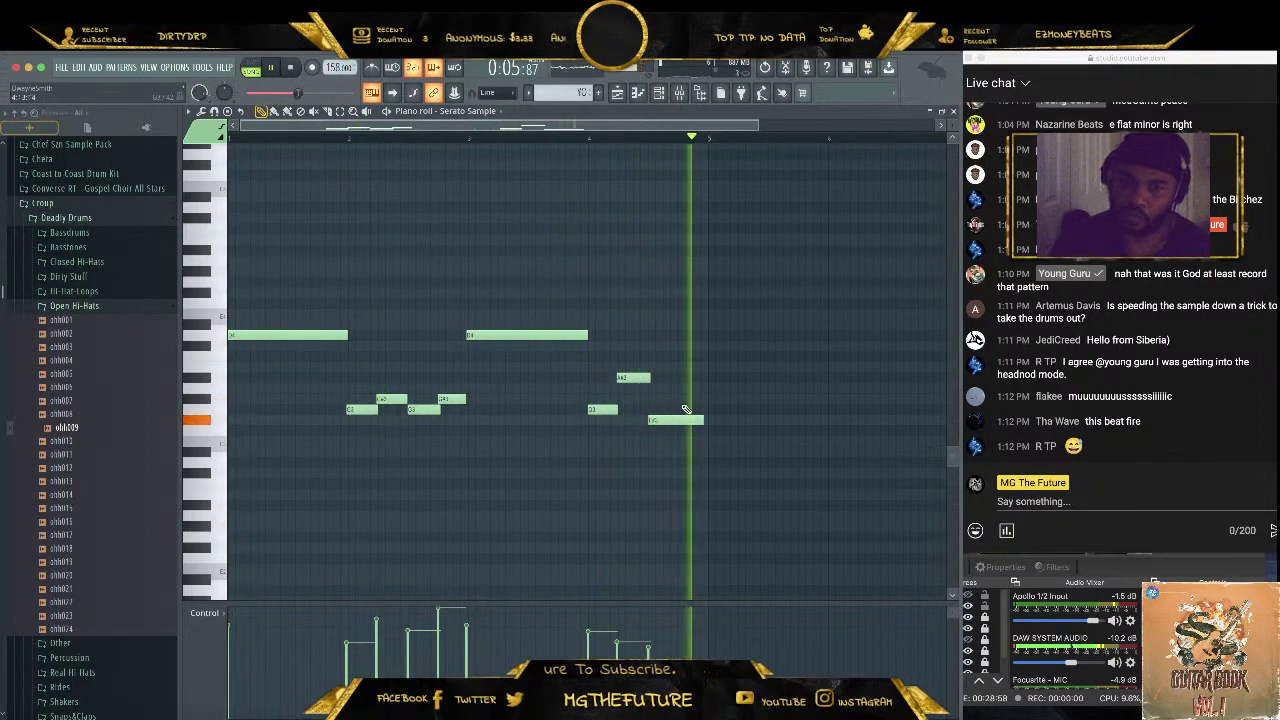
drag(686, 421, 701, 421)
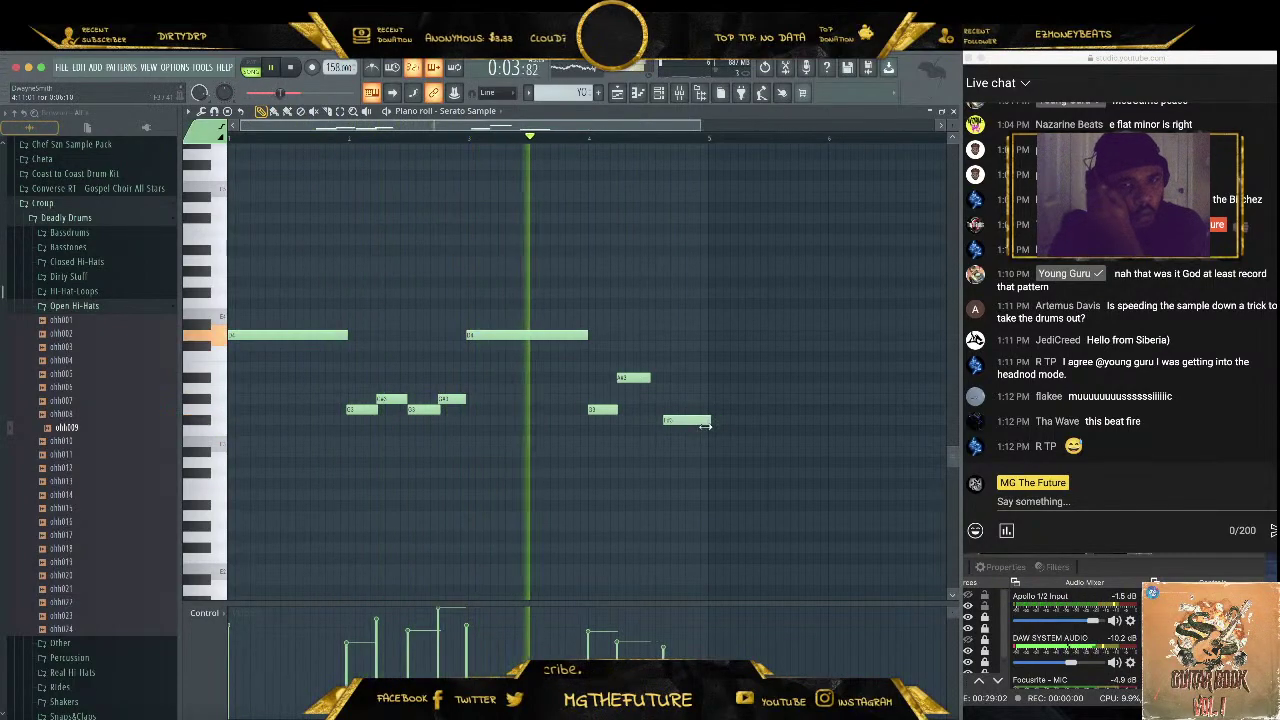
drag(708, 422, 697, 422)
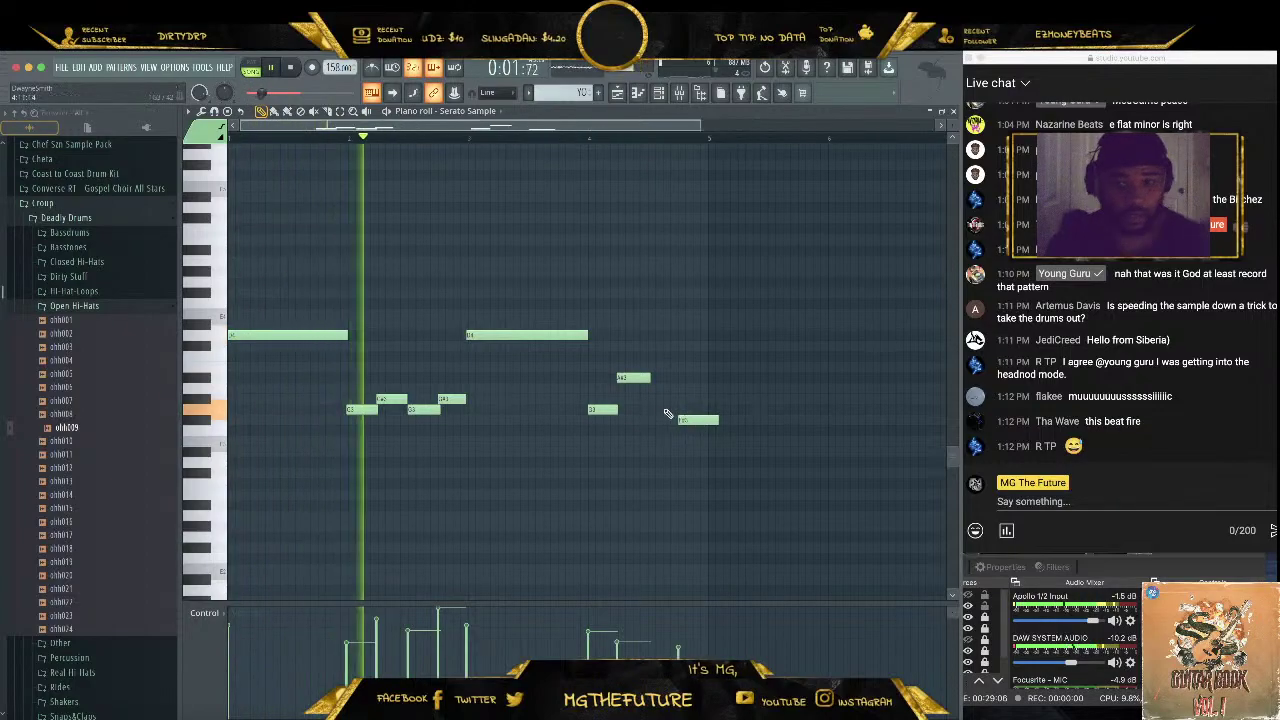
click(668, 400)
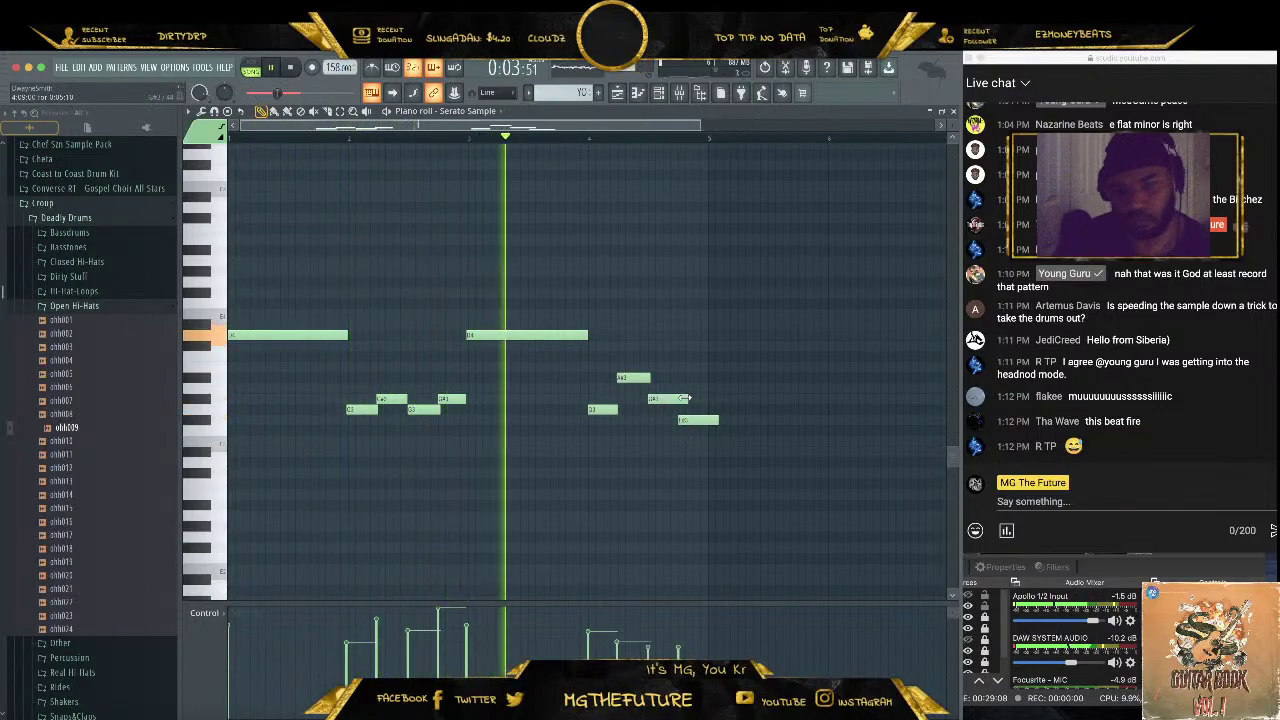
drag(687, 398, 703, 420)
click(953, 112)
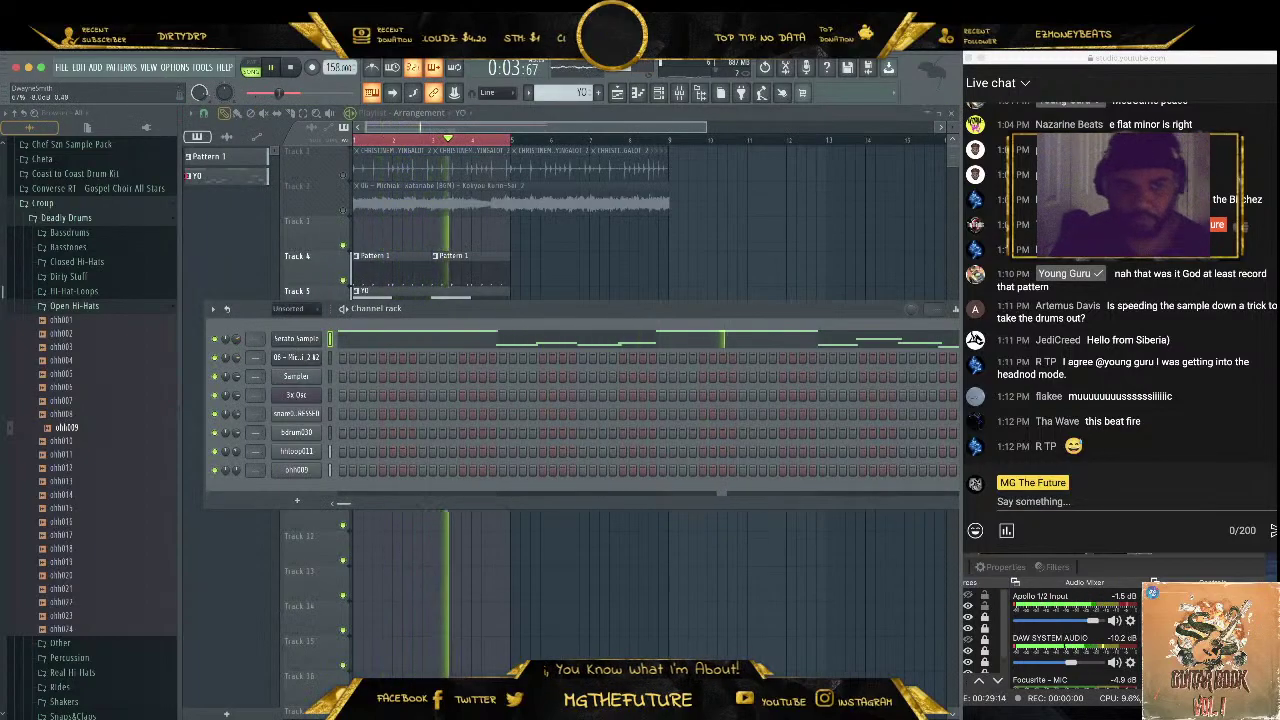
key(space)
Open the Vocals folder of the Maybach Music Drum Kit in the sample browser
click(62, 203)
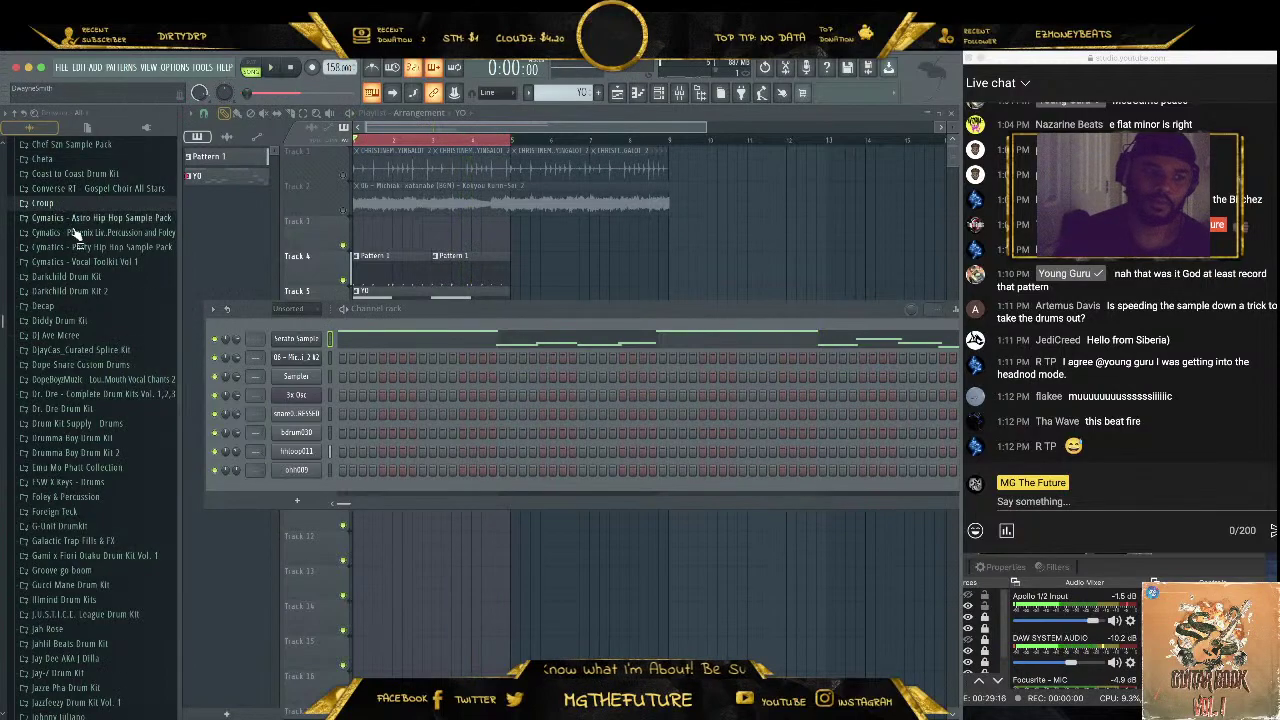
scroll(138, 370, down, 15)
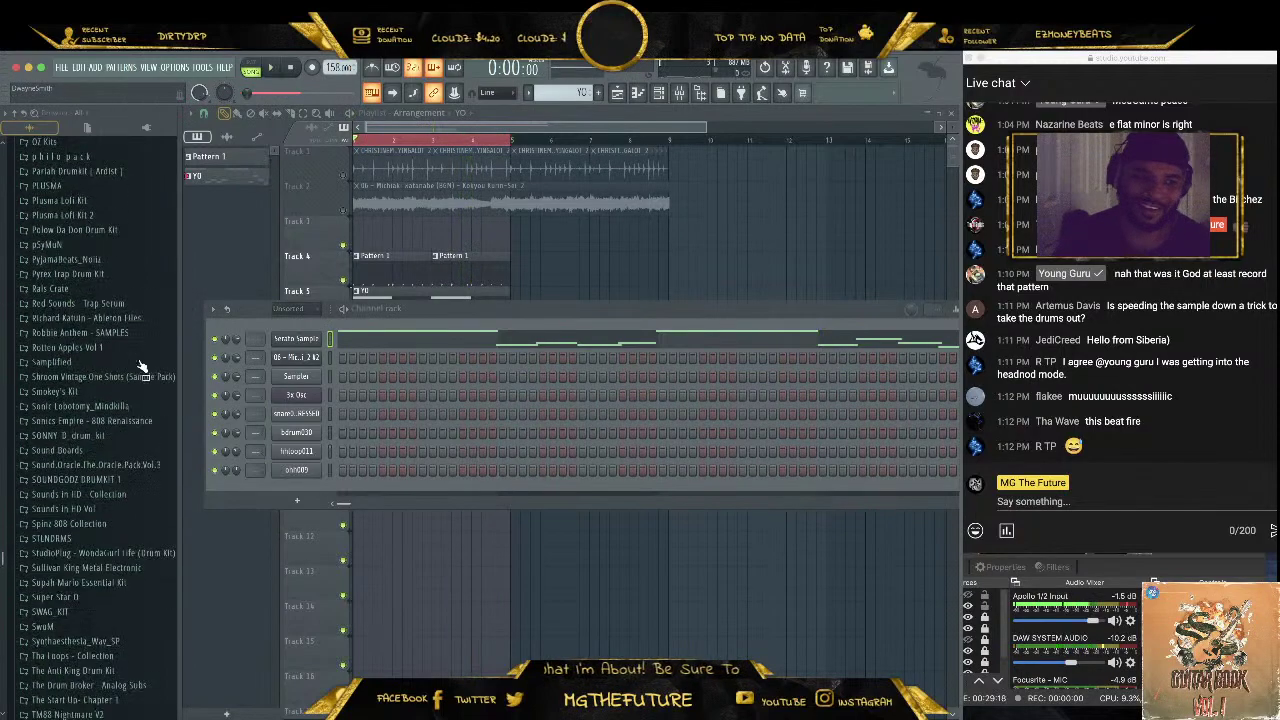
scroll(140, 392, up, 10)
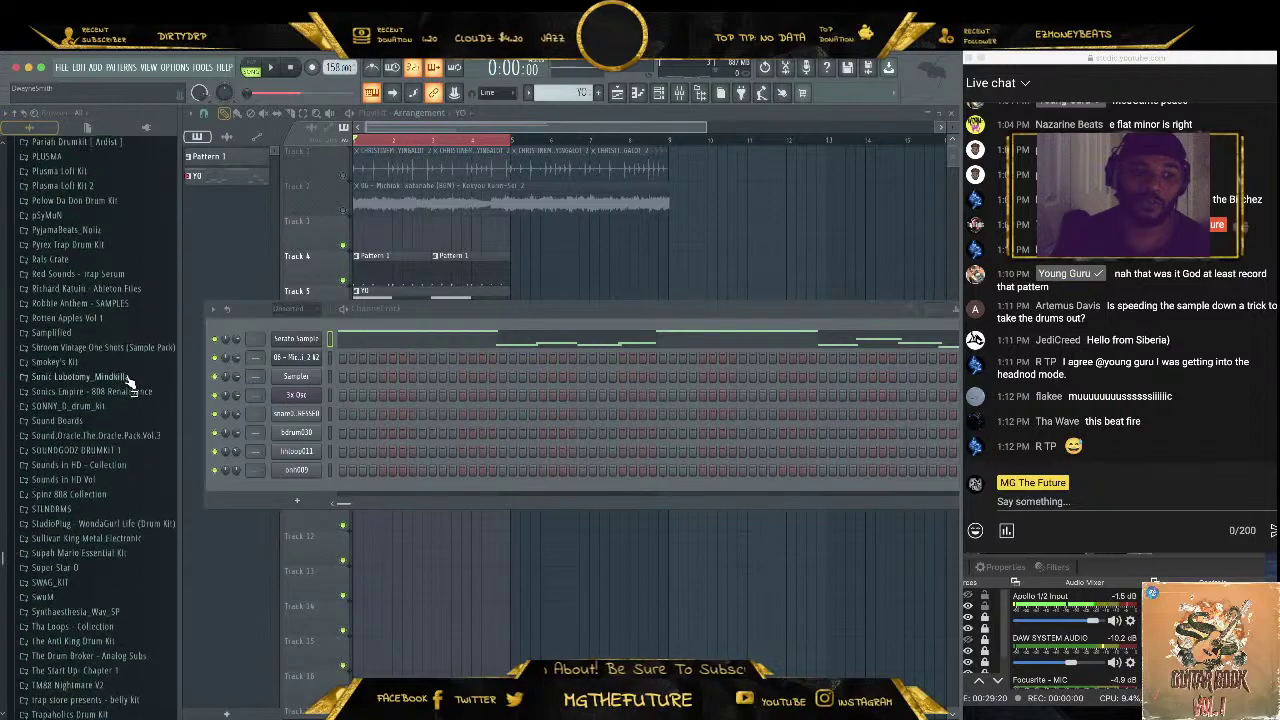
scroll(143, 400, up, 3)
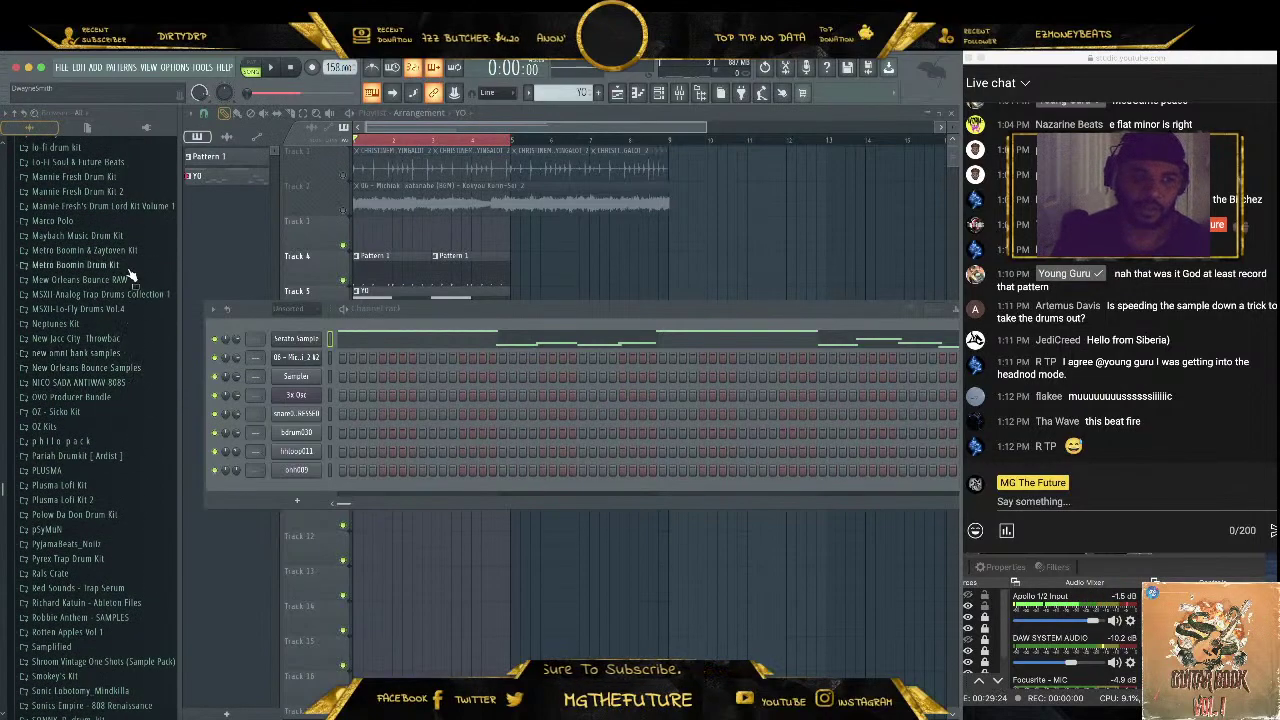
click(129, 237)
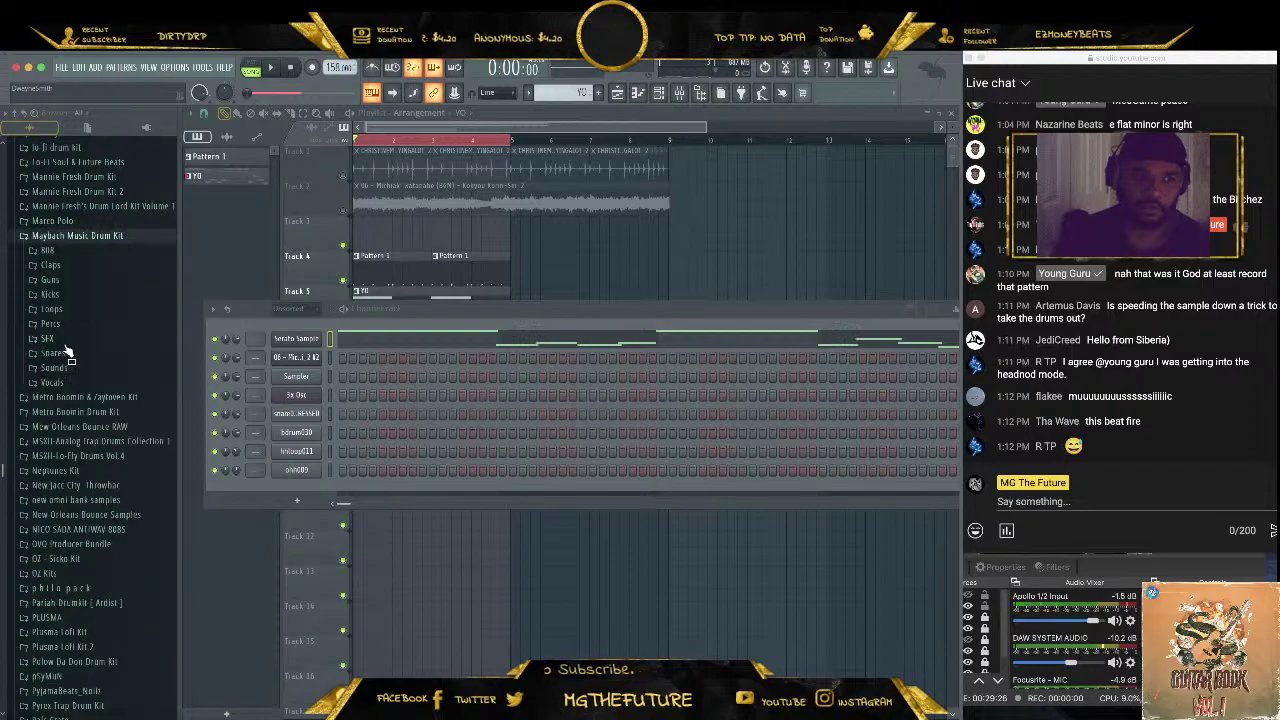
click(88, 394)
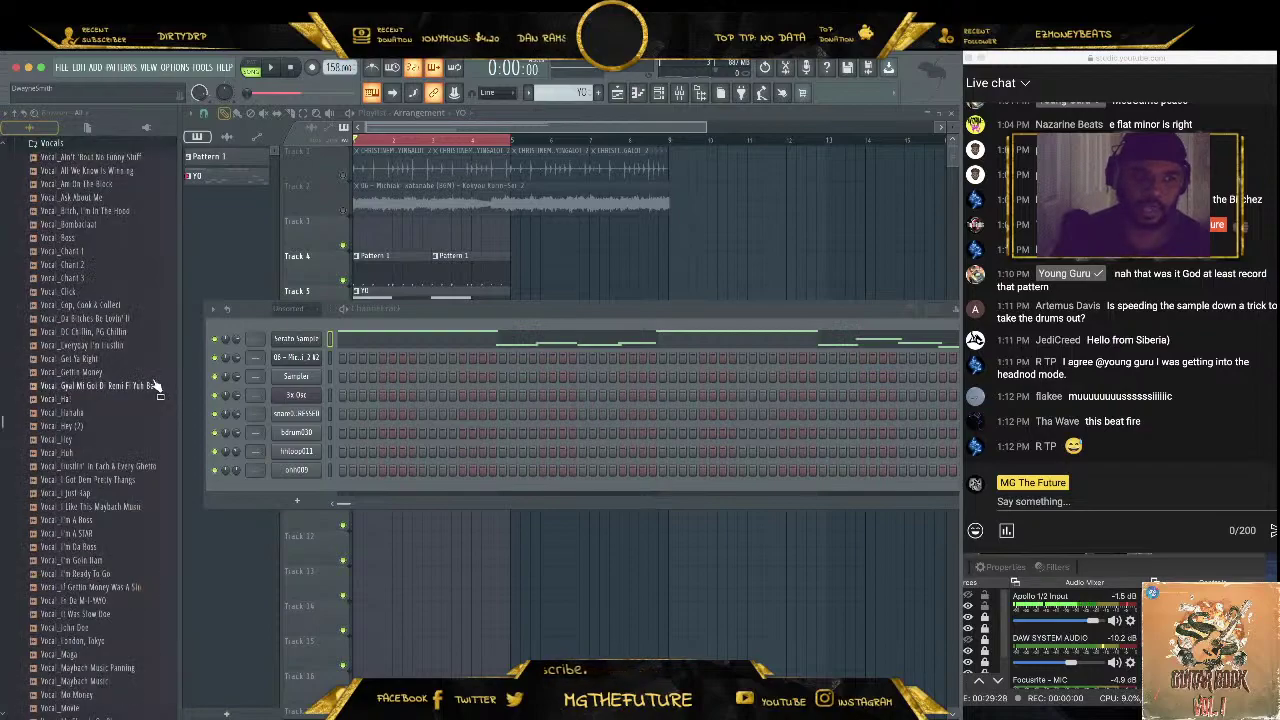
Add the Vocal_Huh sample as a new channel and place a hit on it near the end of the YO pattern
drag(128, 453, 296, 496)
drag(293, 492, 296, 490)
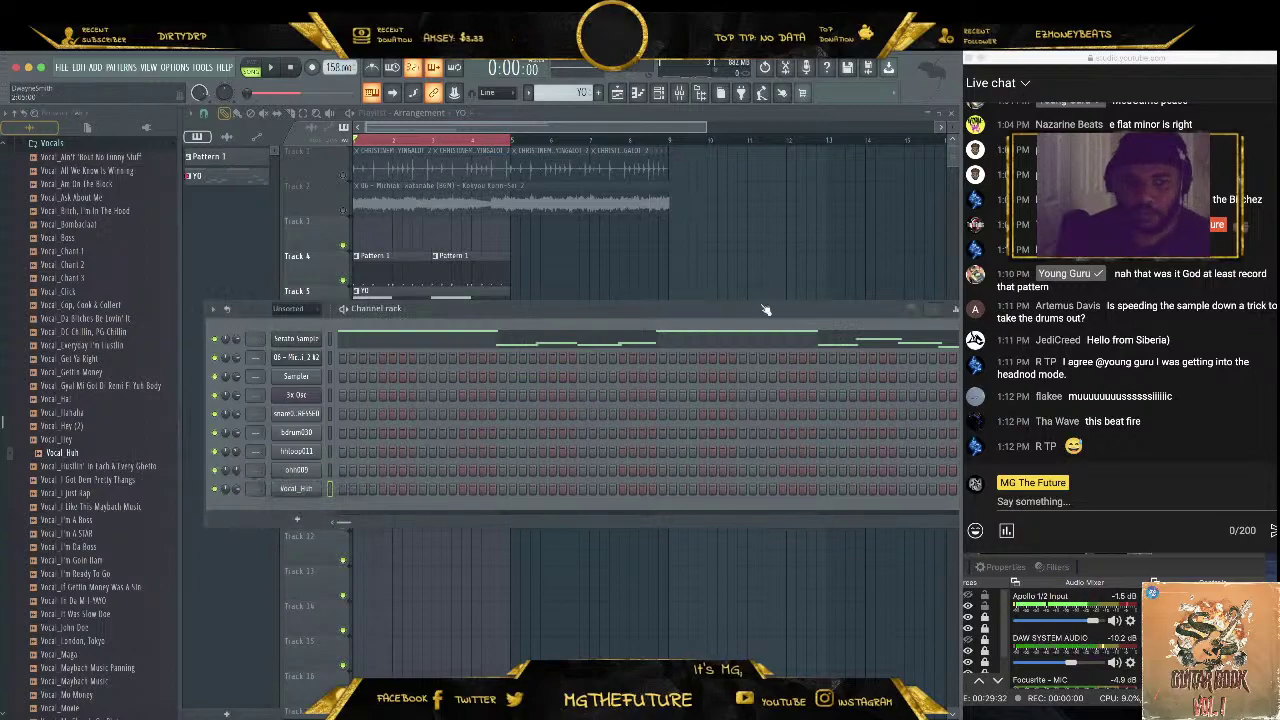
drag(761, 312, 662, 297)
key(space)
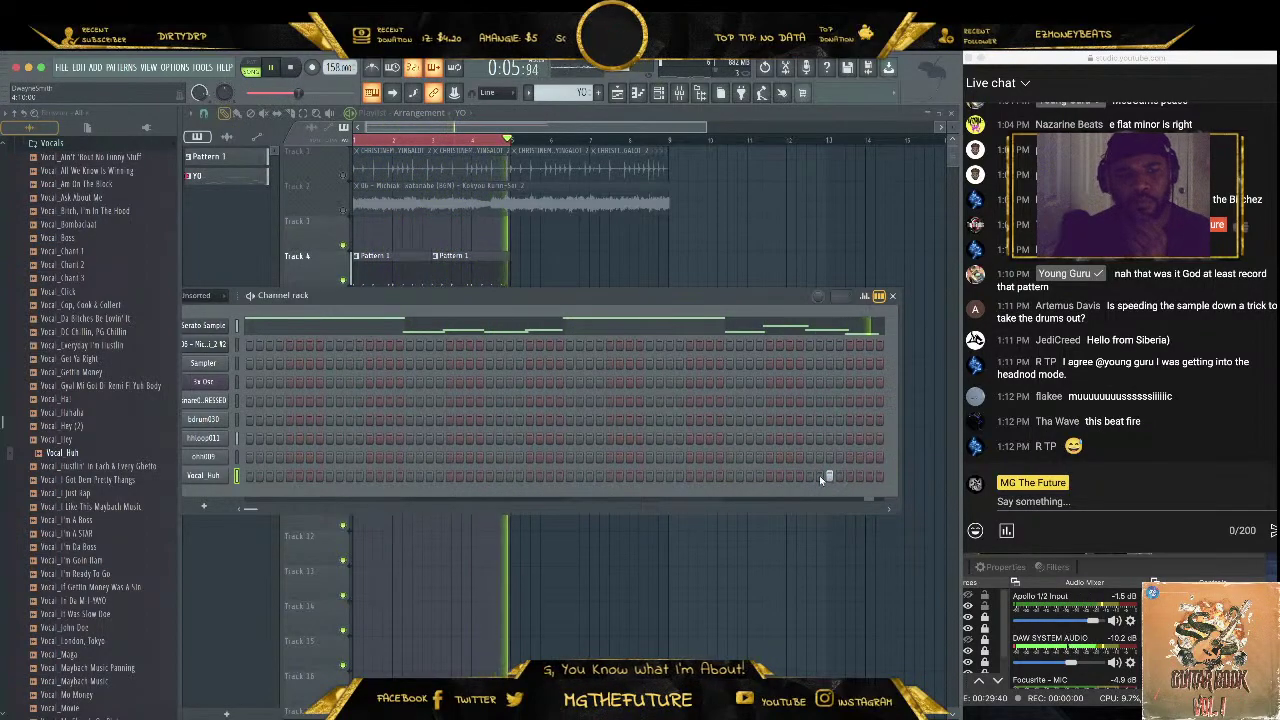
drag(754, 293, 790, 274)
Raise the Vocal_Huh sample's start point and Trim, and shift its hit to the first step of the pattern's last beat
click(233, 458)
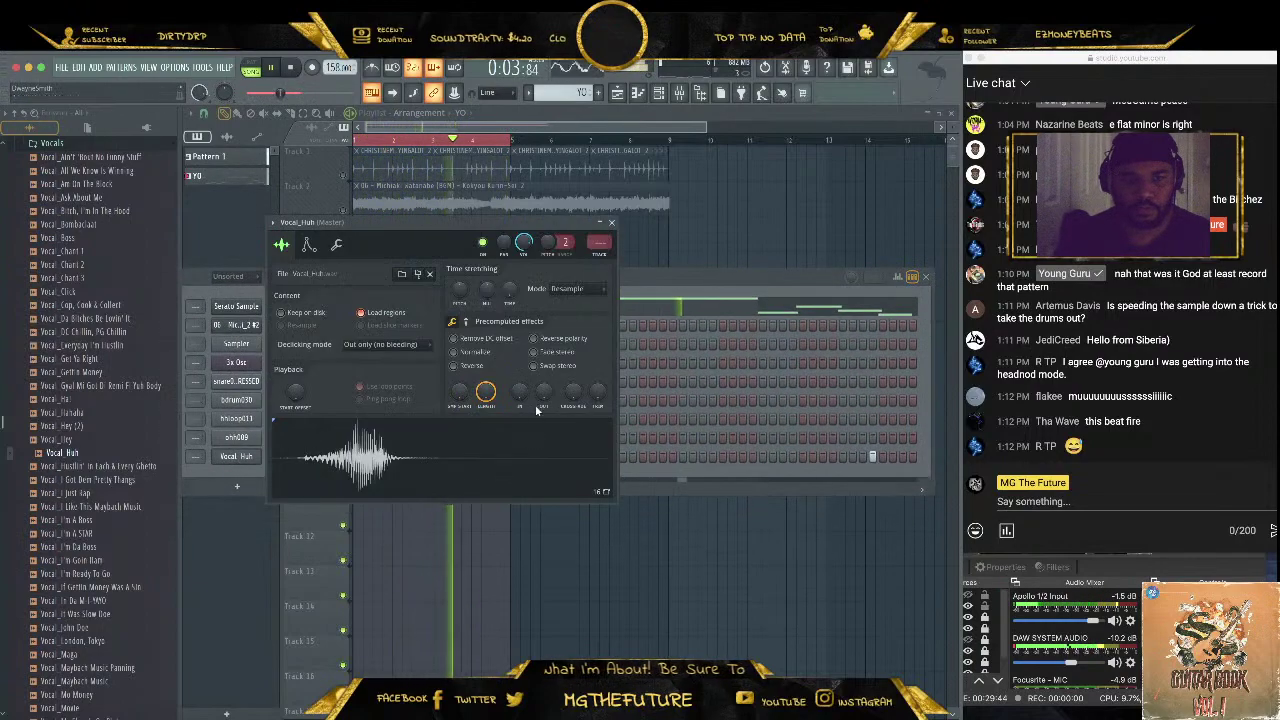
mouse_move(459, 391)
mouse_down()
mouse_move(459, 374)
mouse_move(459, 392)
mouse_up()
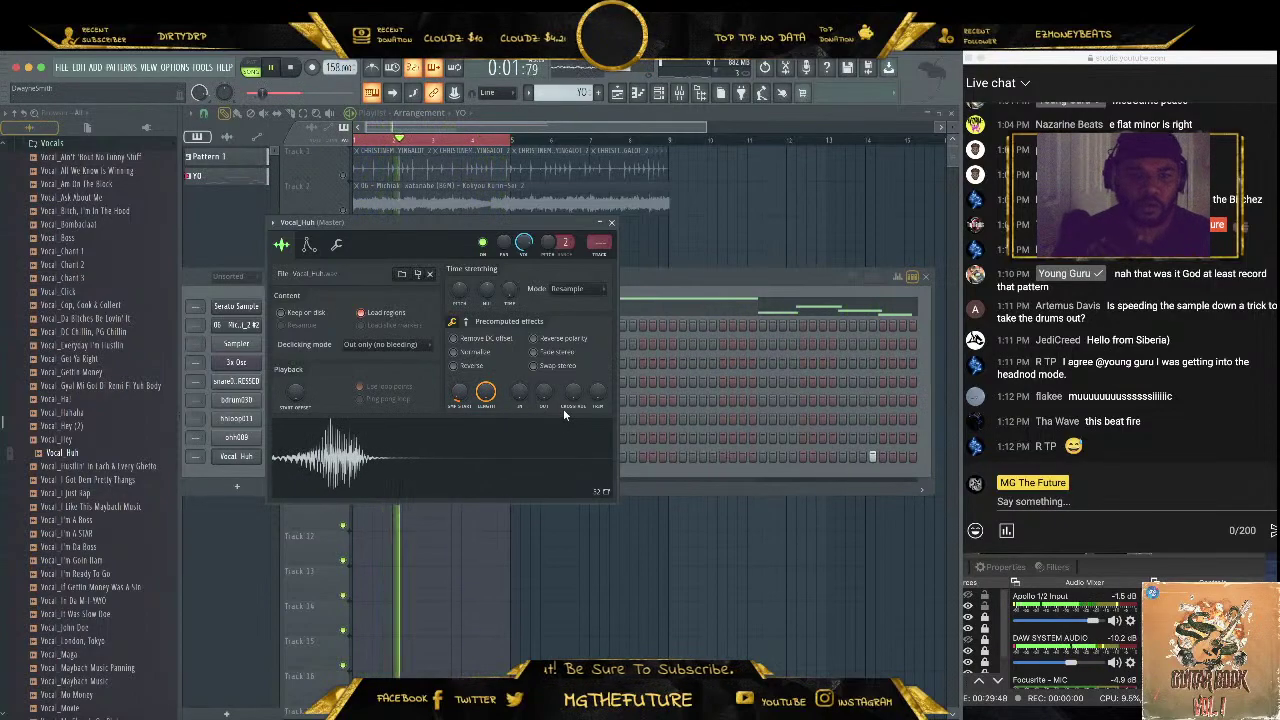
drag(597, 391, 597, 378)
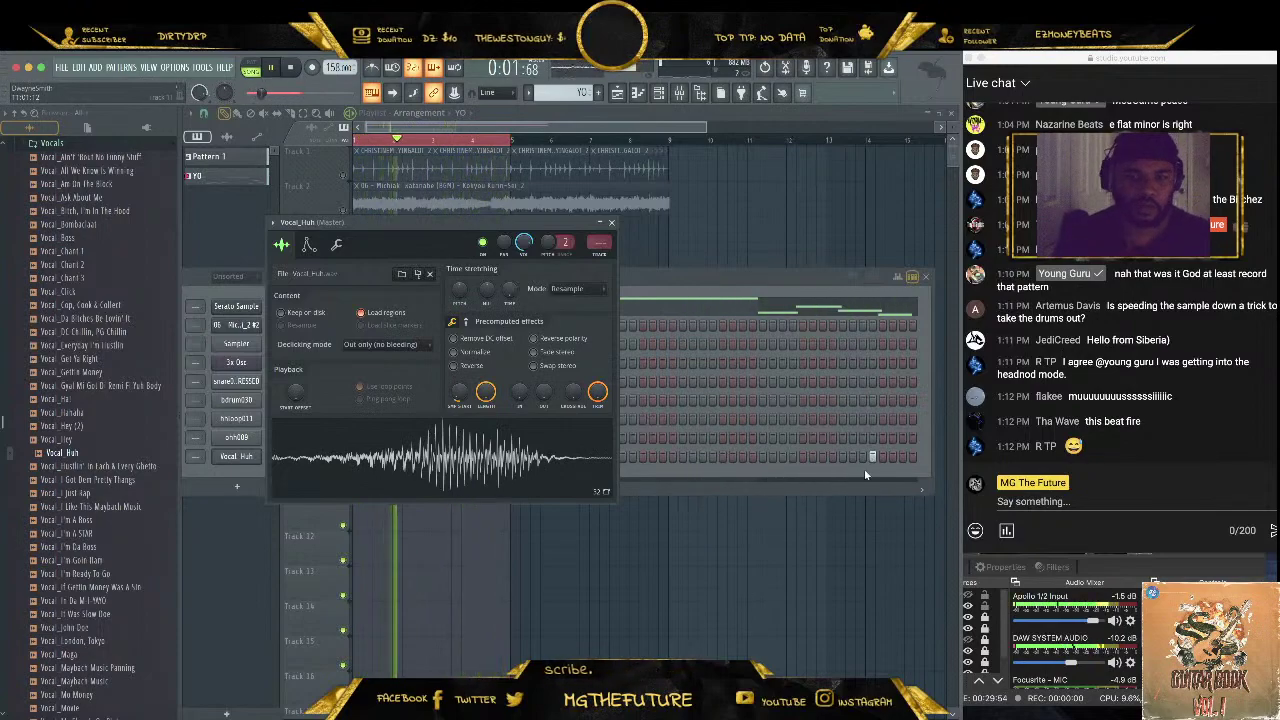
click(236, 456)
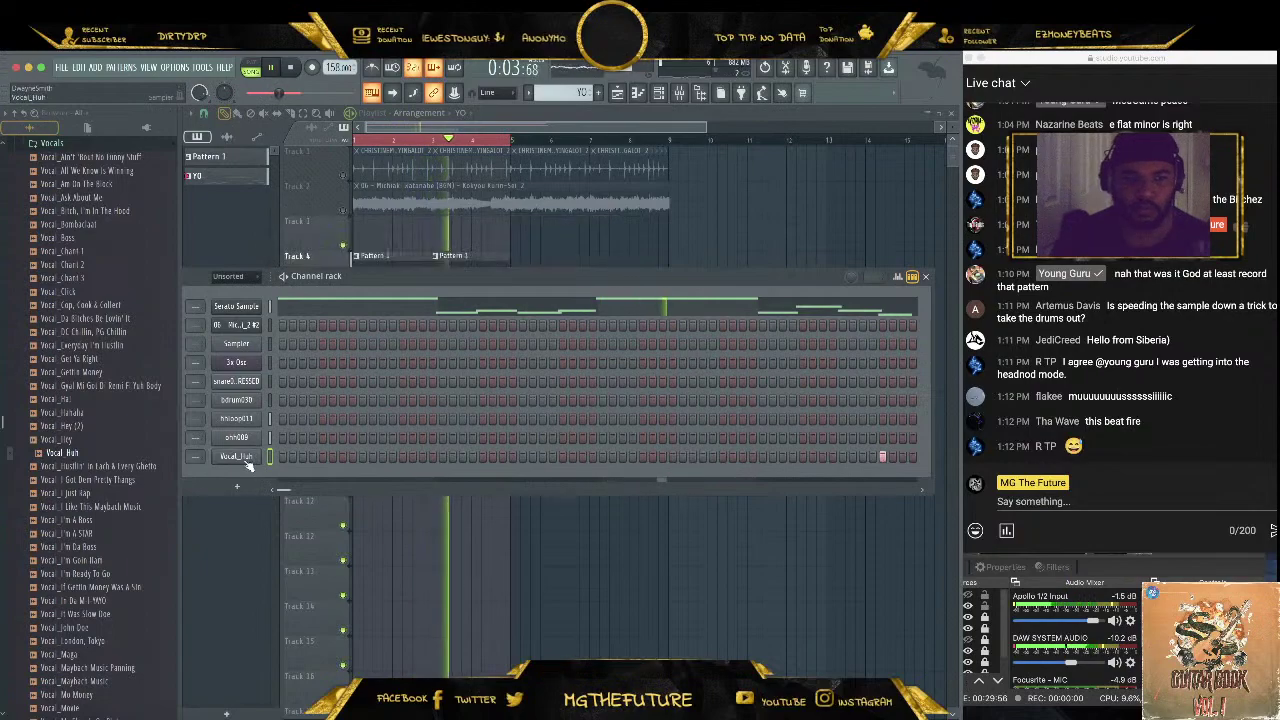
Fine-tune the Vocal_Huh sample's start point and set its time-stretching mode to Auto
click(245, 460)
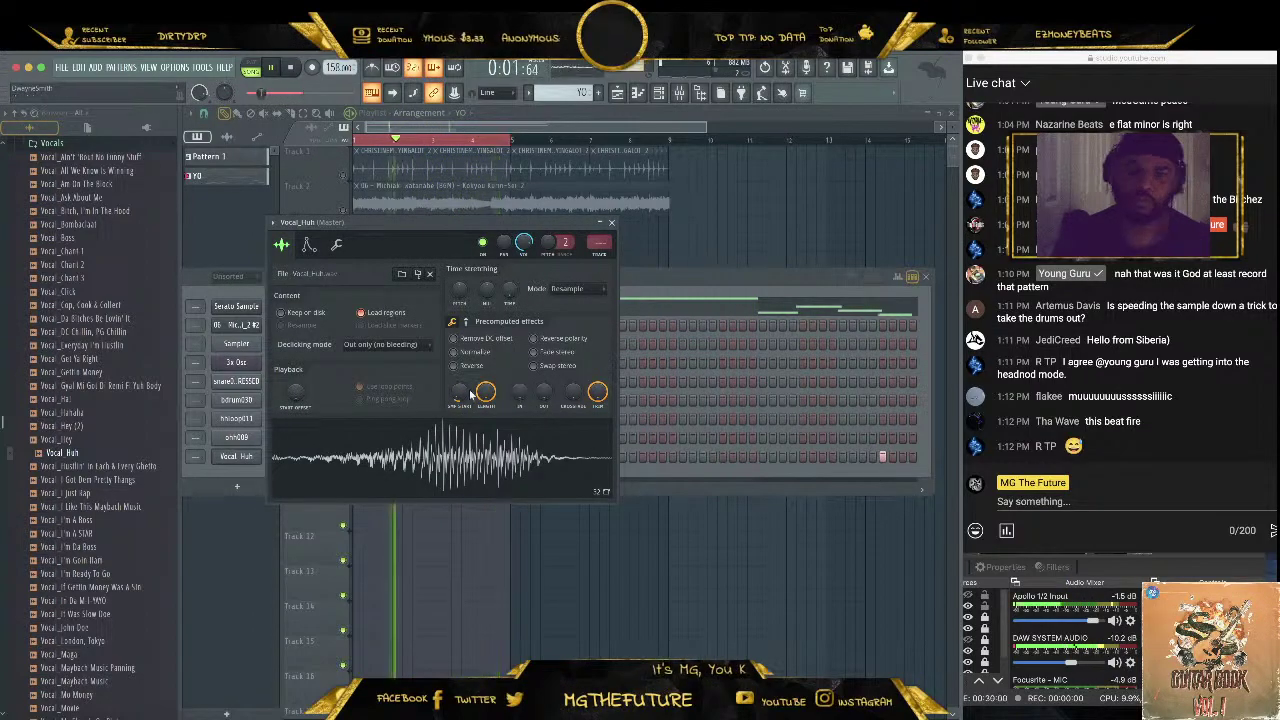
drag(515, 400, 465, 393)
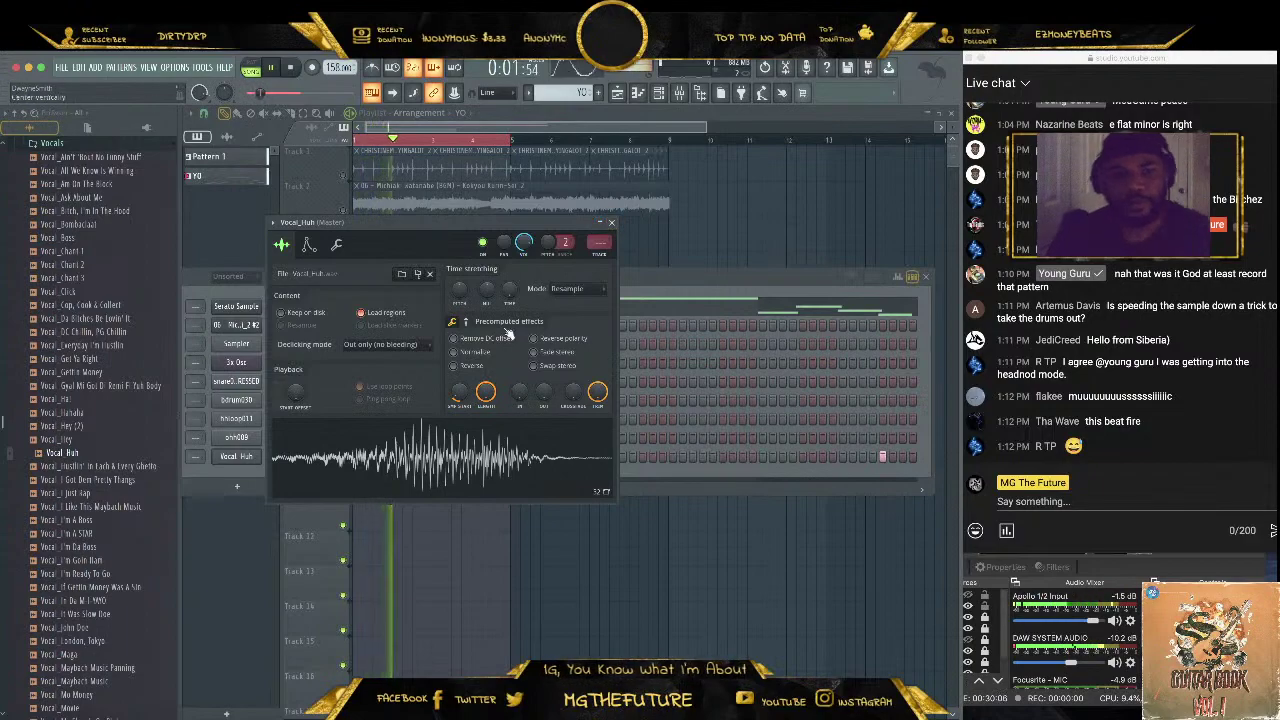
click(472, 352)
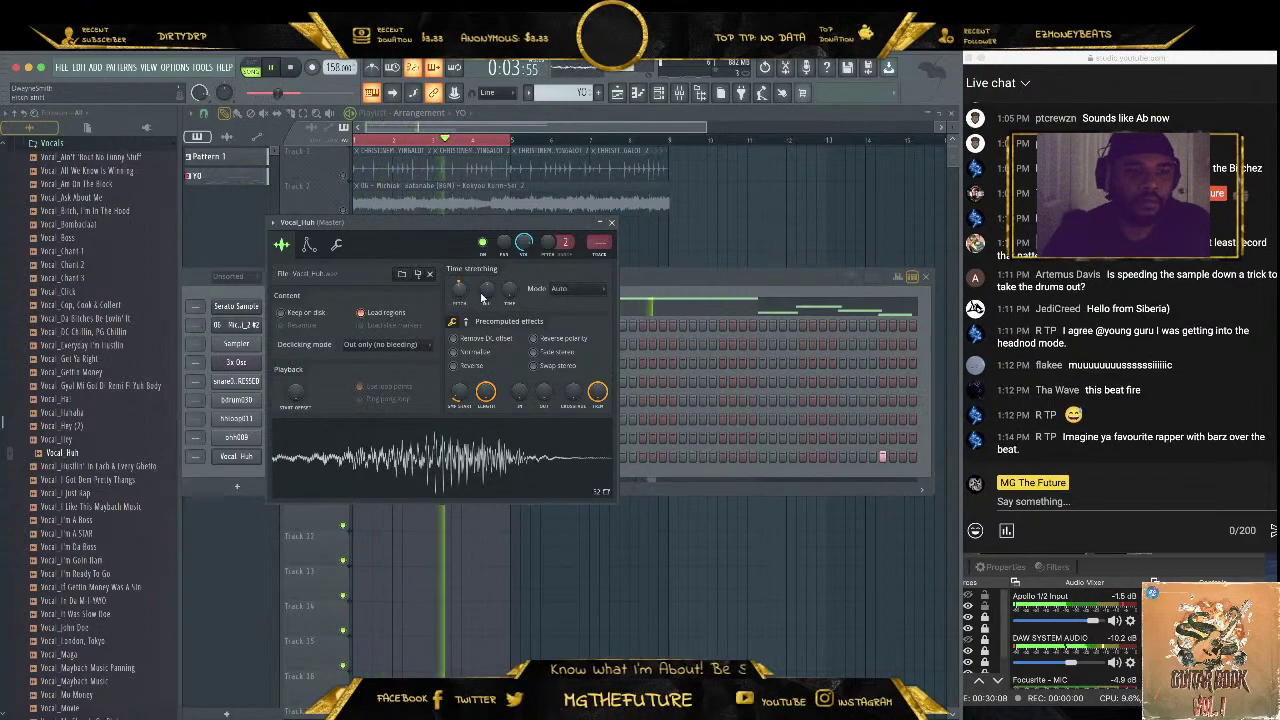
Close the Vocal_Huh sample settings and the channel rack, and stop playback
click(455, 338)
click(612, 224)
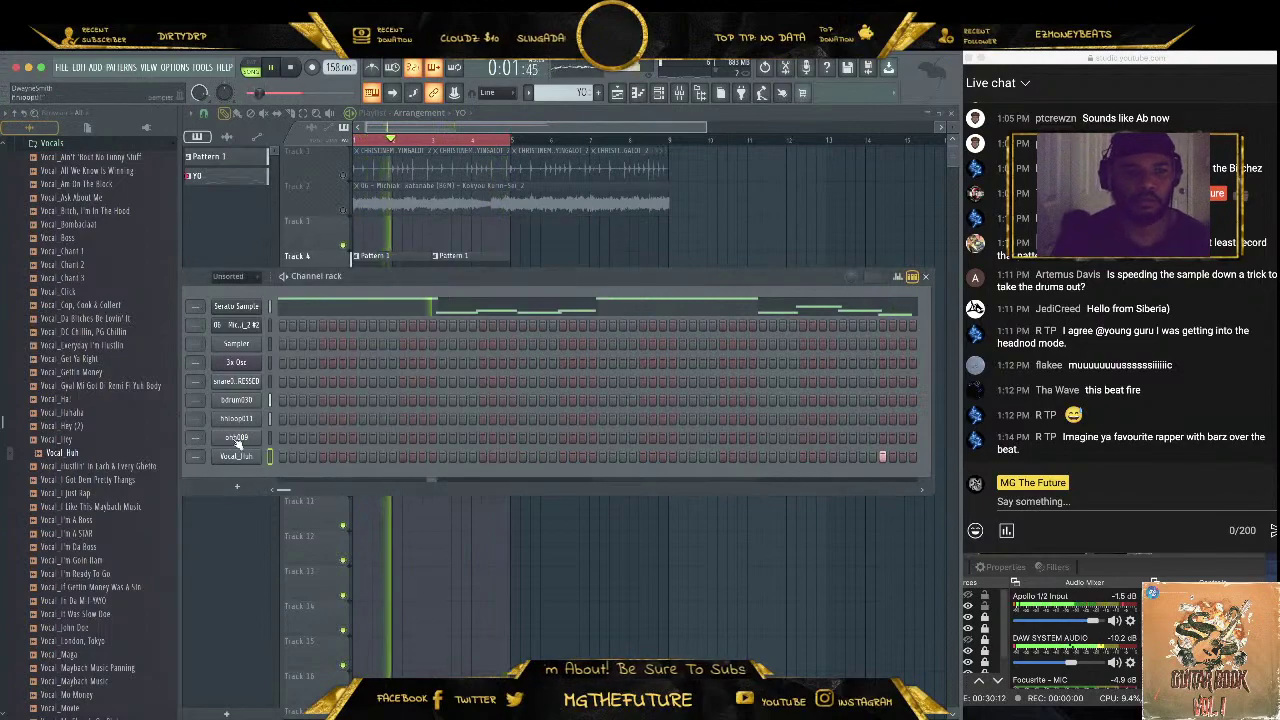
drag(429, 268, 479, 259)
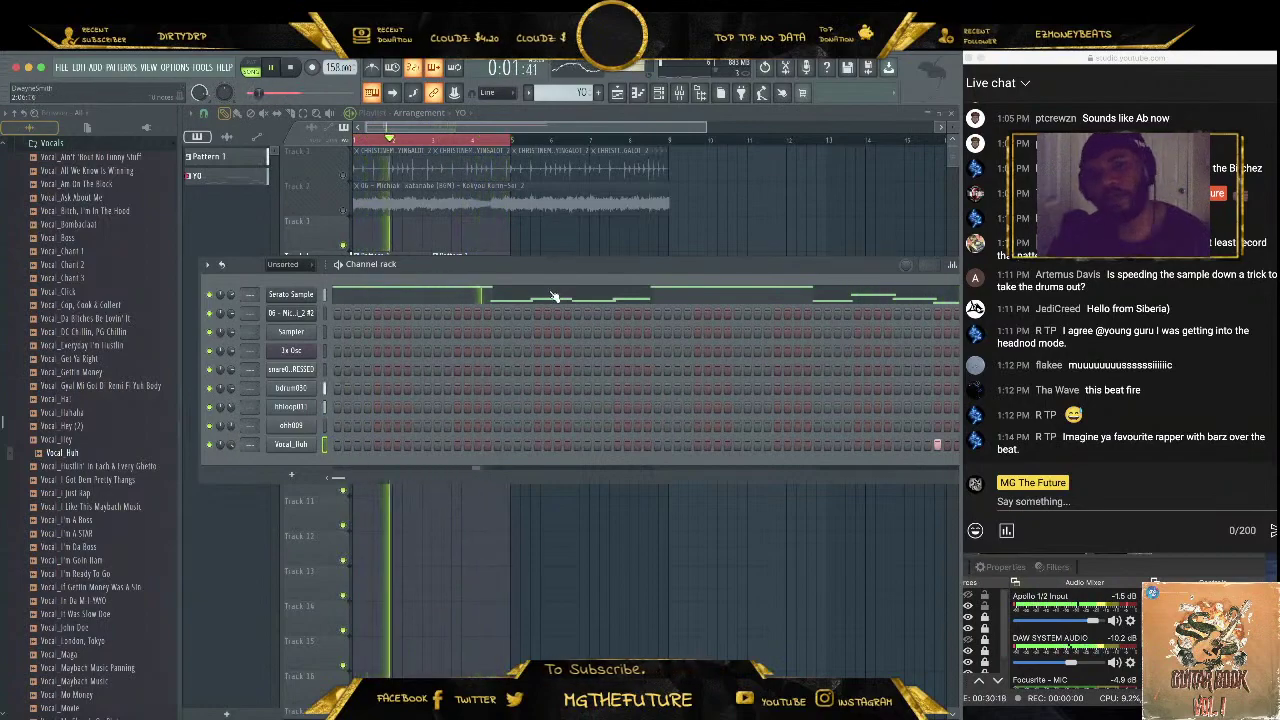
click(608, 227)
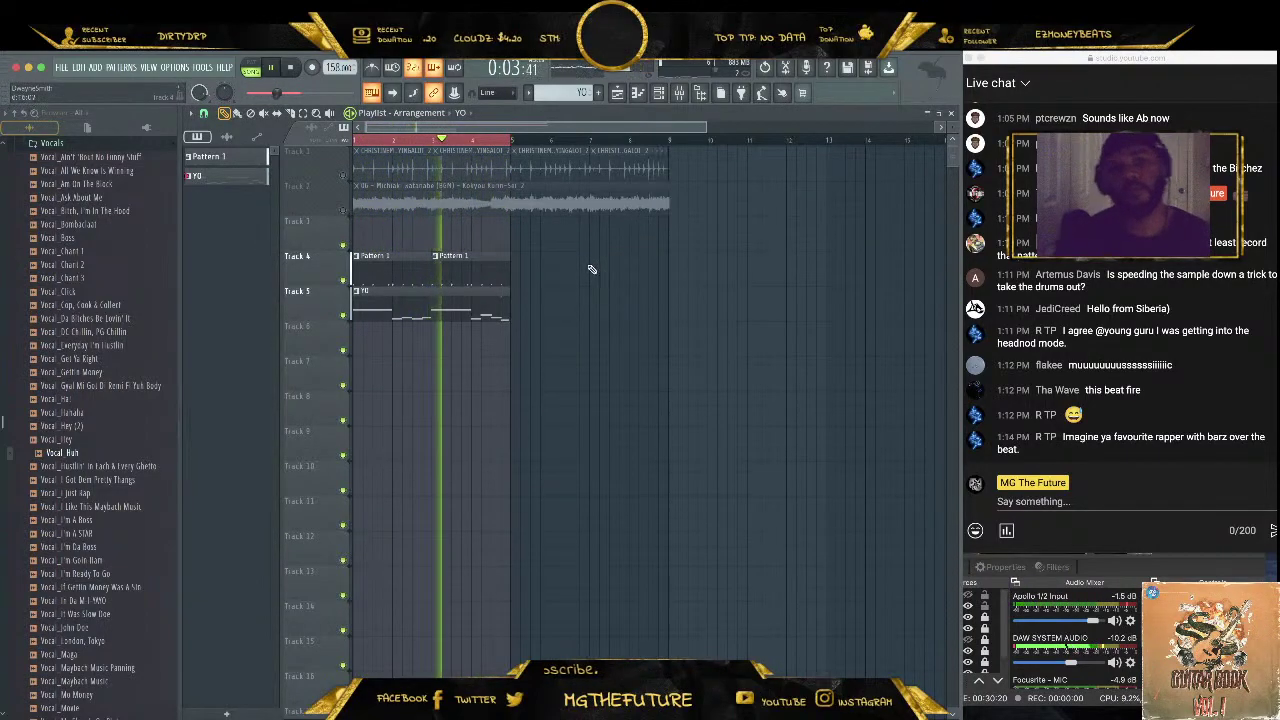
key(space)
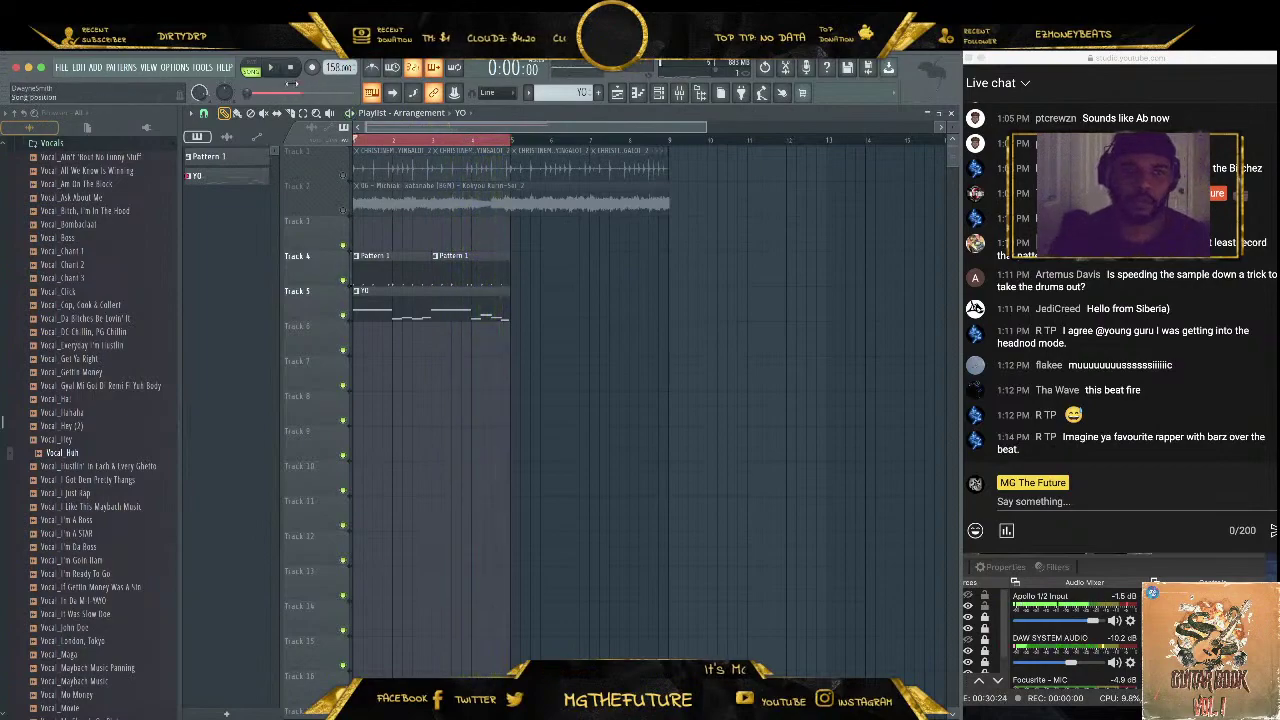
Clear the playlist's time selection and move the Pattern 1 and YO clips together to start at bar 9
click(412, 147)
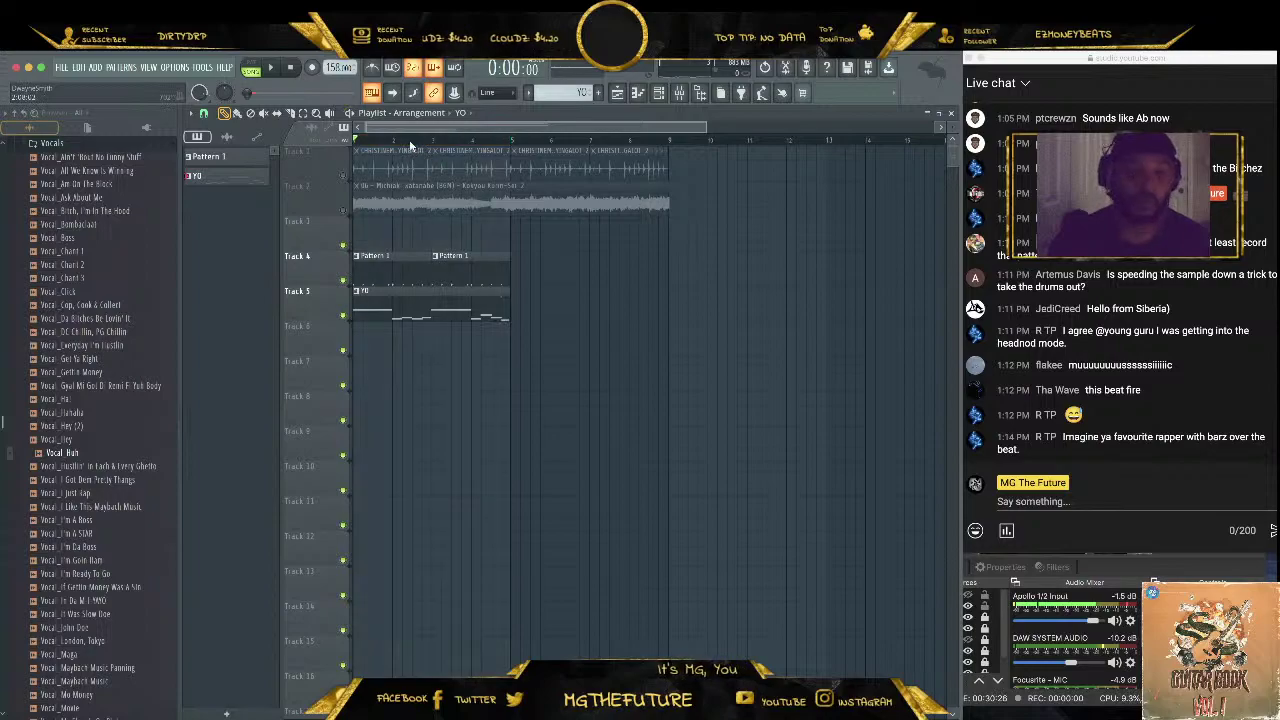
drag(610, 284, 326, 405)
mouse_move(386, 277)
mouse_down()
mouse_move(656, 251)
mouse_move(378, 281)
mouse_up()
drag(549, 251, 344, 402)
drag(423, 291, 683, 283)
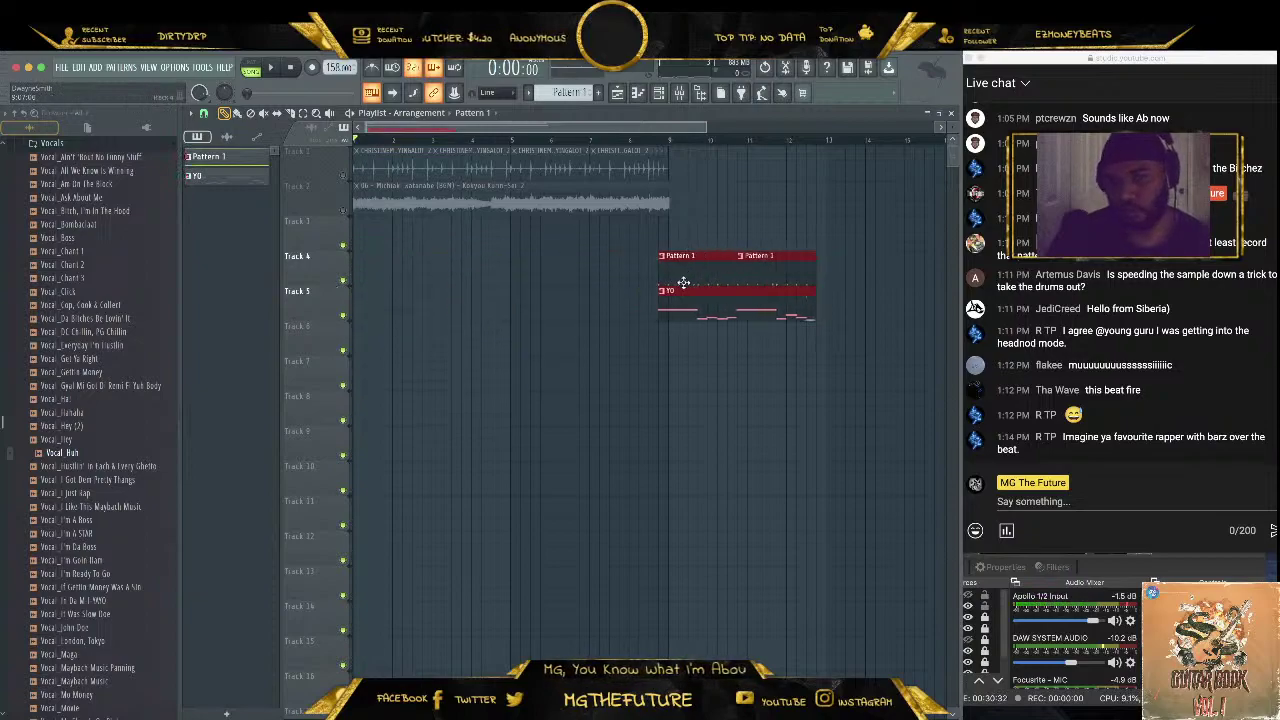
Unmute Track 1 and Track 2 and play the arrangement from the start
click(343, 177)
click(344, 211)
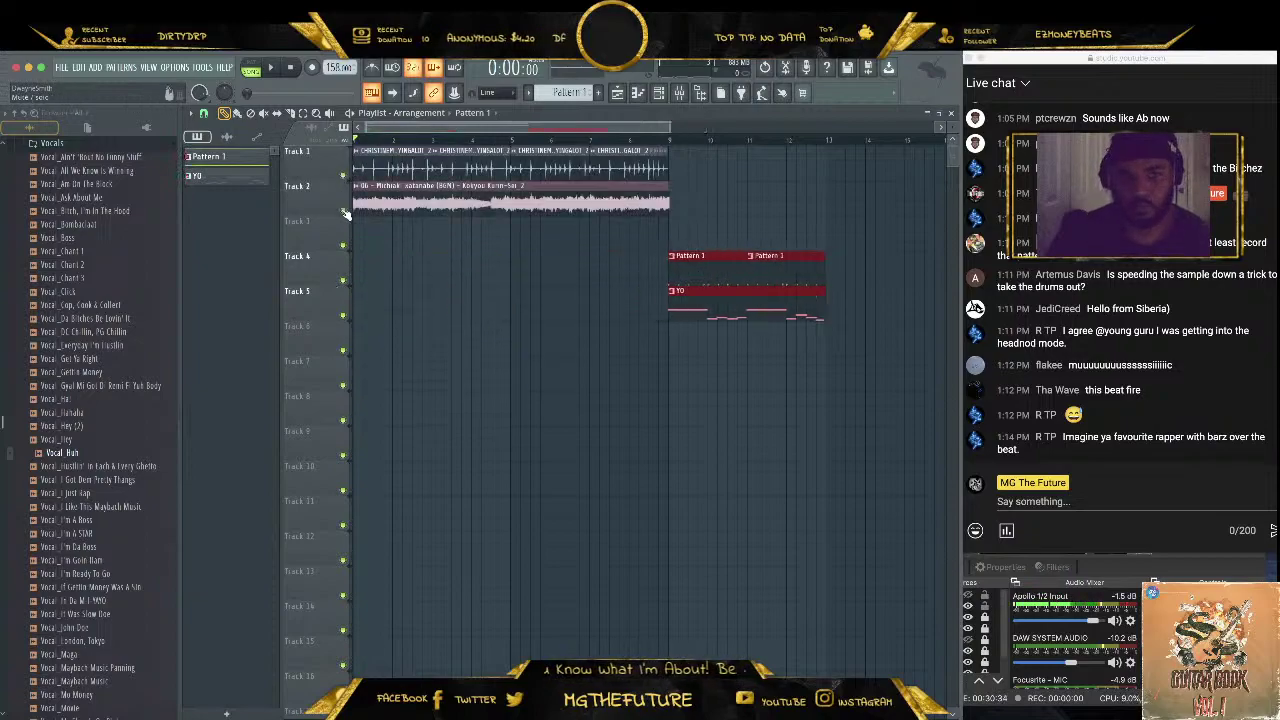
key(space)
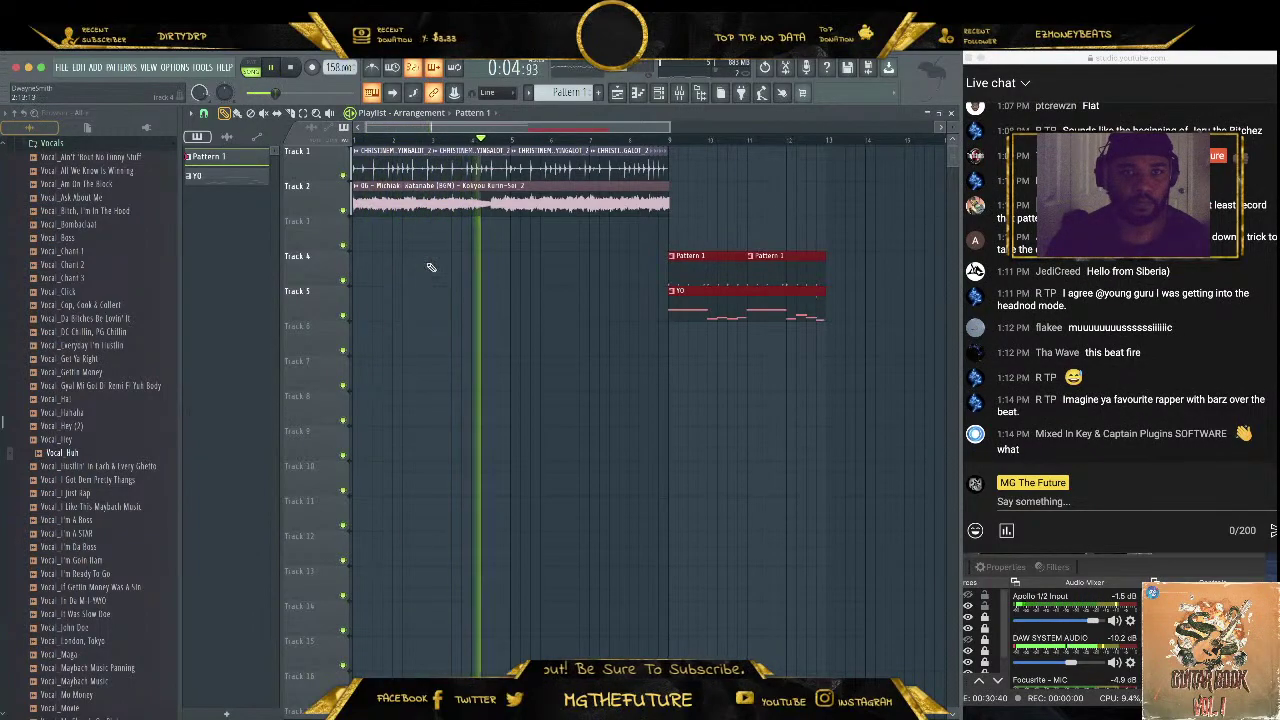
Duplicate the Pattern 1 and YO clips so the copies follow the originals from bar 13
key(ctrl+b)
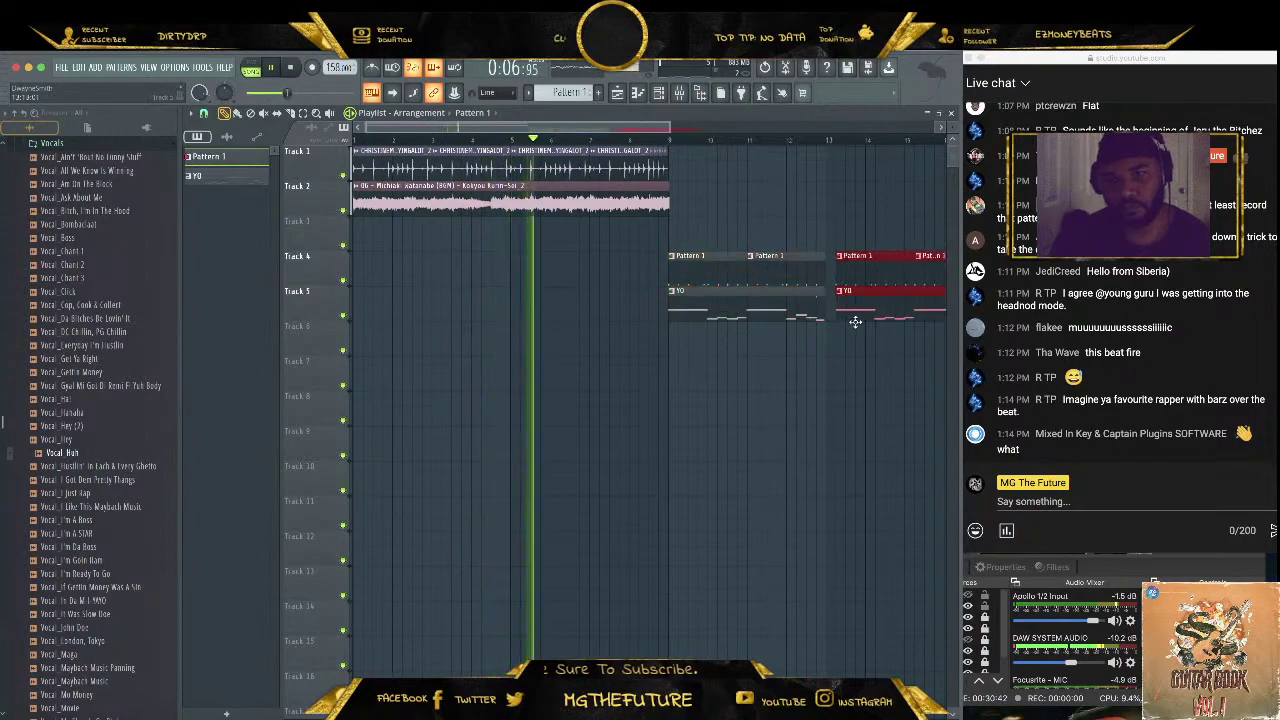
drag(632, 128, 829, 234)
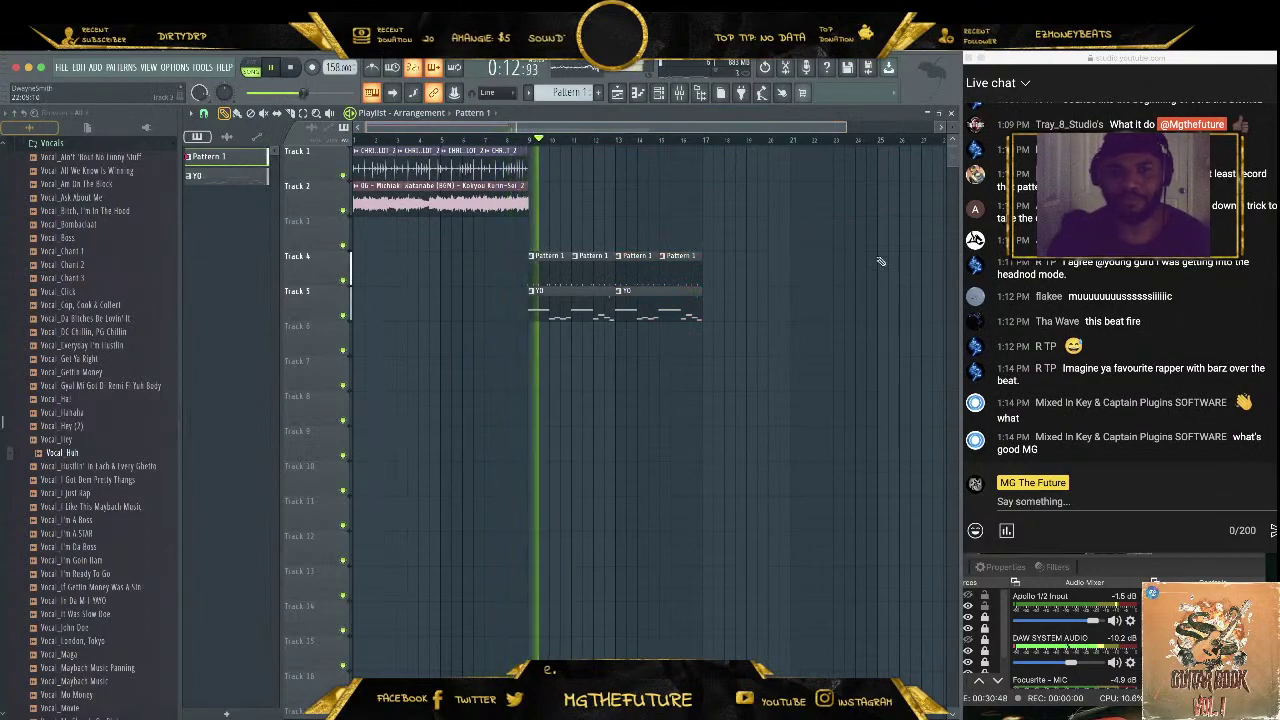
click(1178, 293)
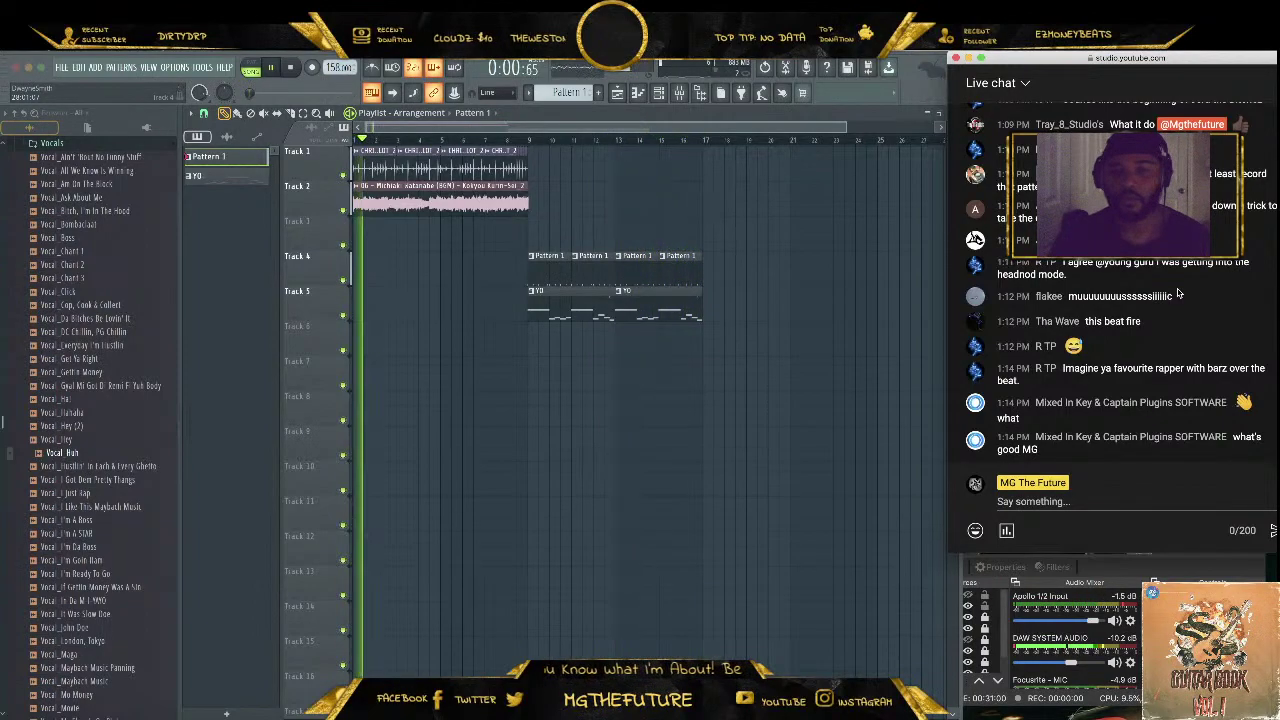
Stop playback and close the beat project without saving its changes
click(294, 90)
key(space)
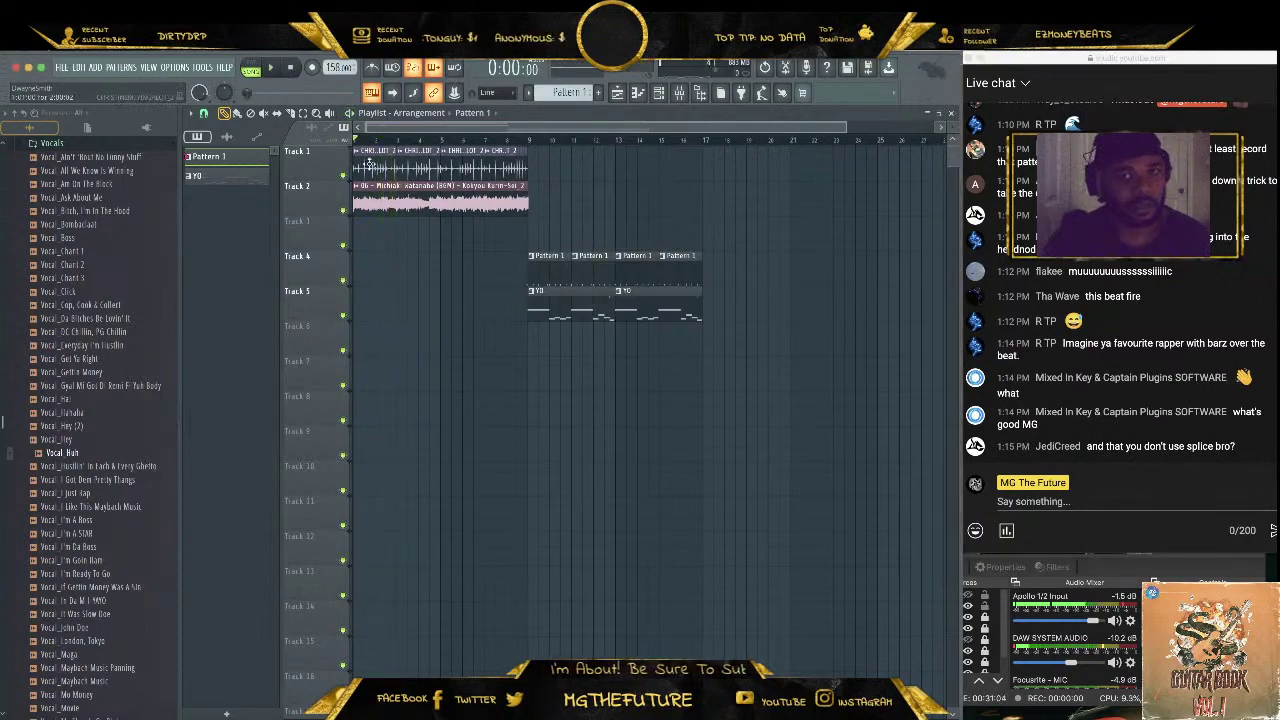
click(17, 68)
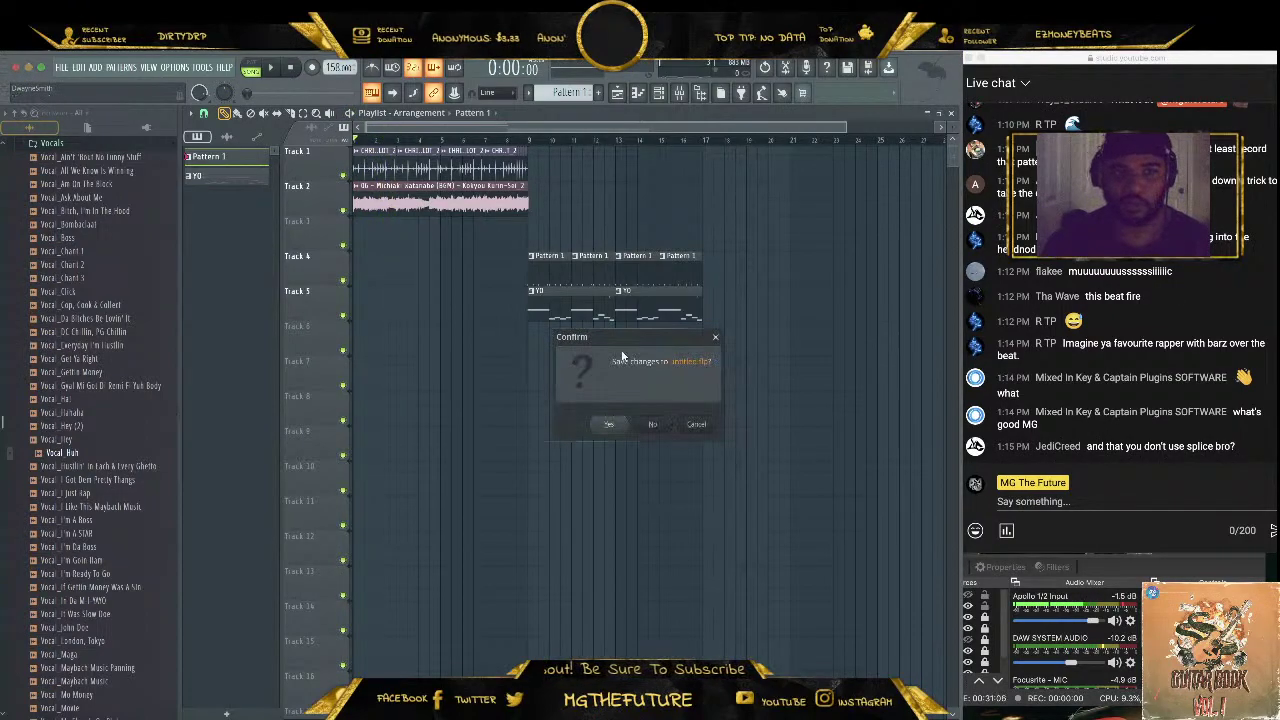
click(652, 425)
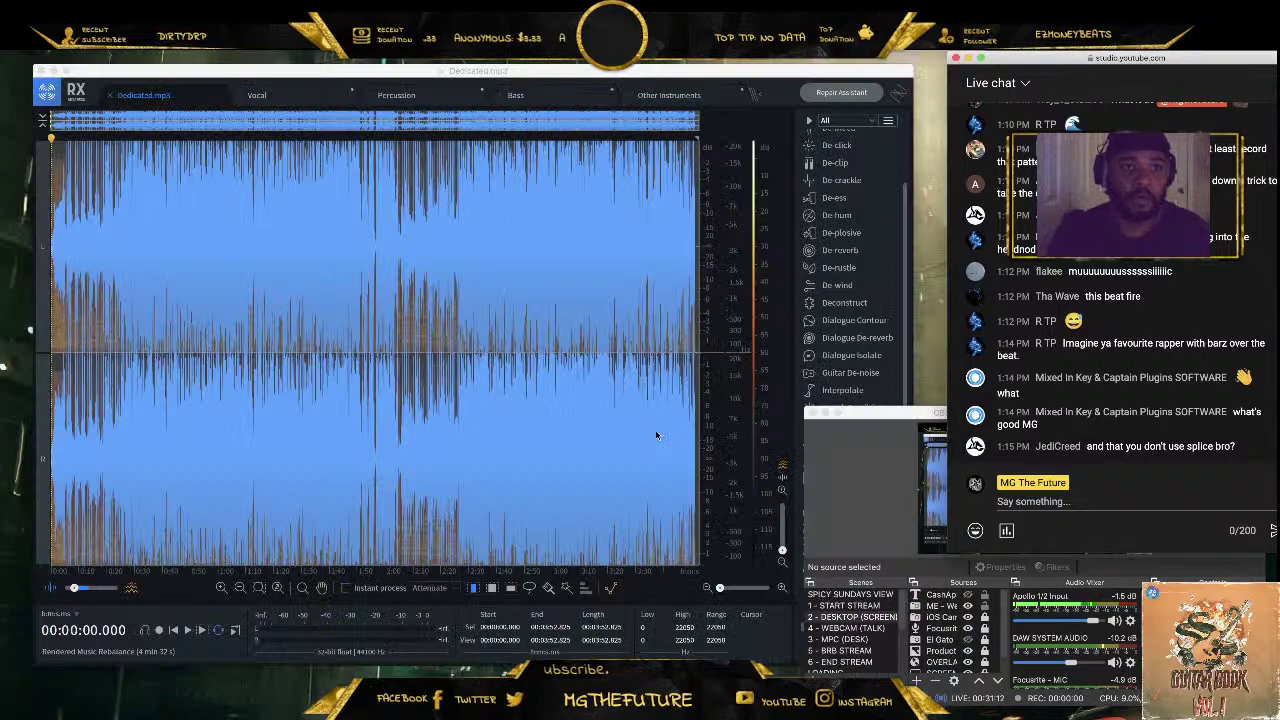
In RX, dismiss the Music Rebalance window and listen to the Percussion stem
click(304, 96)
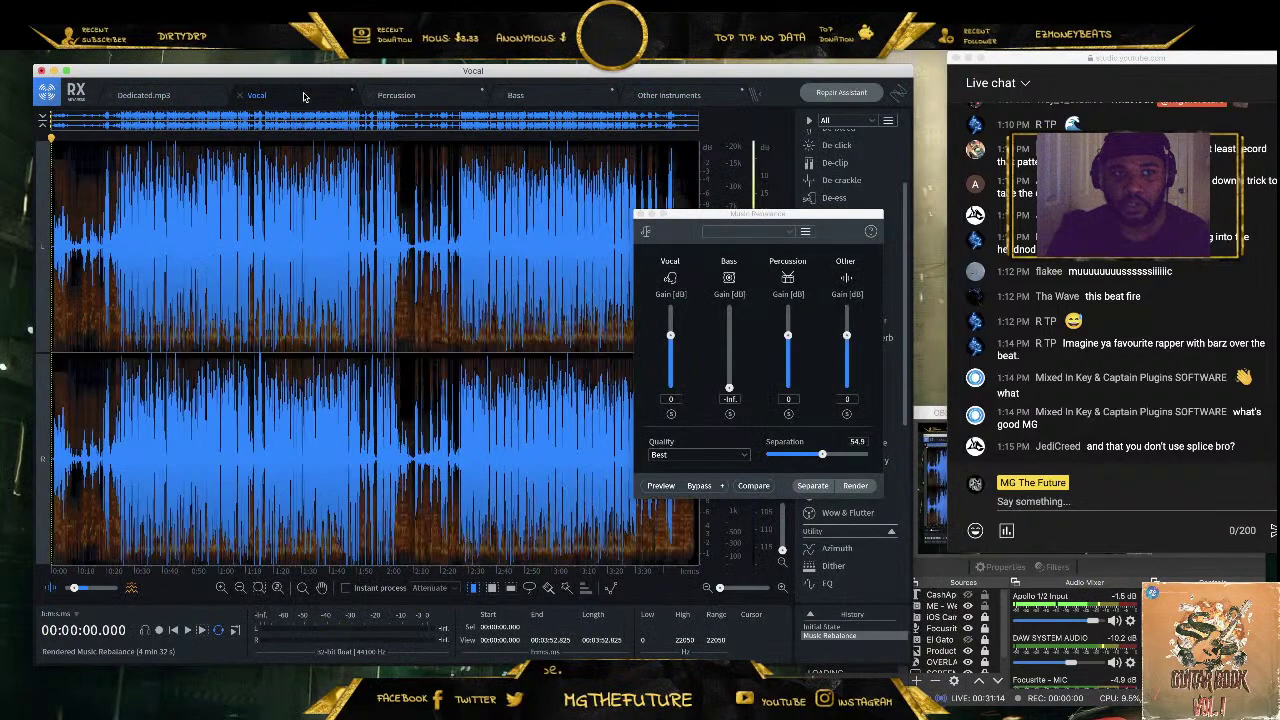
click(641, 216)
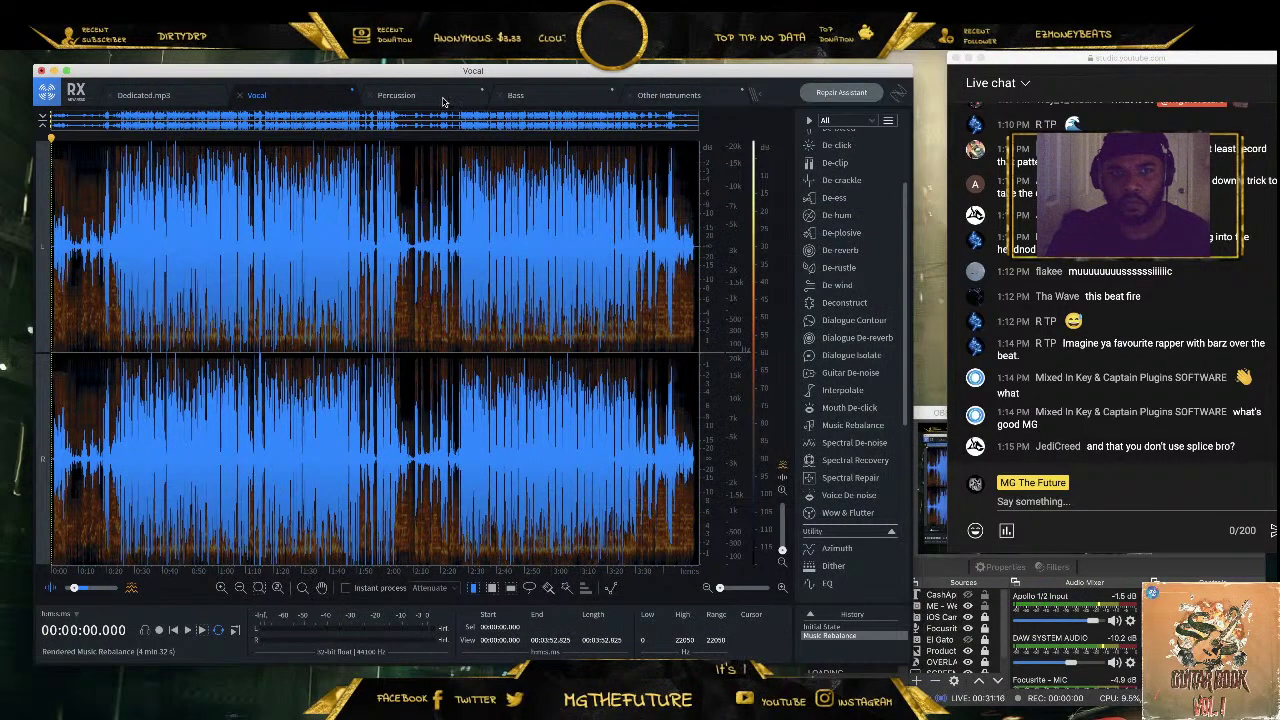
click(450, 102)
key(space)
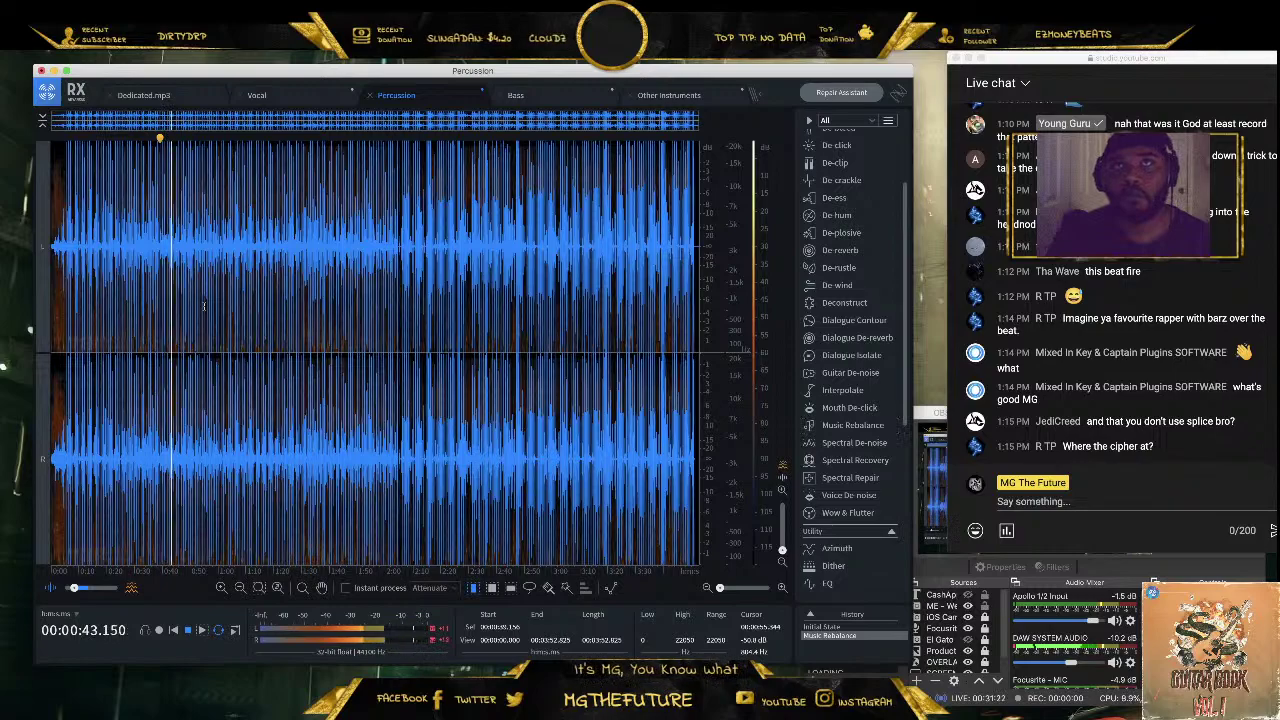
key(space)
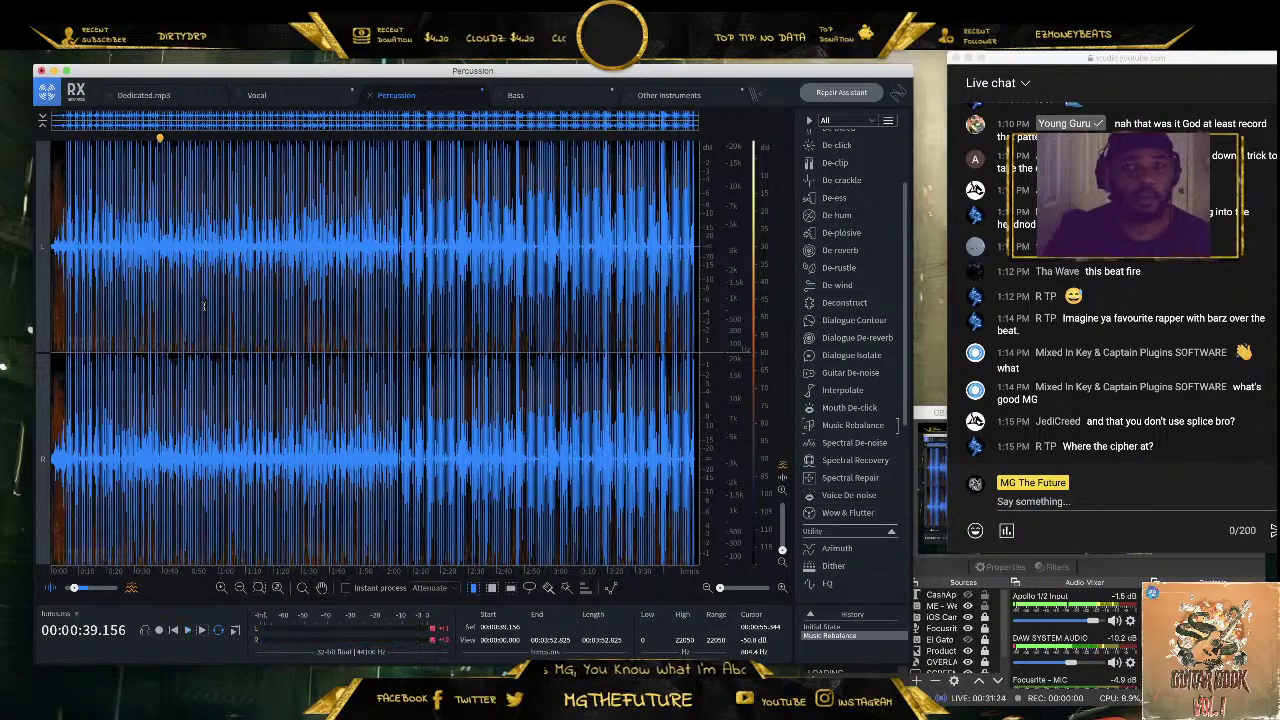
Select the Percussion stem's opening drum section from about 5.73 to 11.97 s and play it
drag(117, 120, 33, 119)
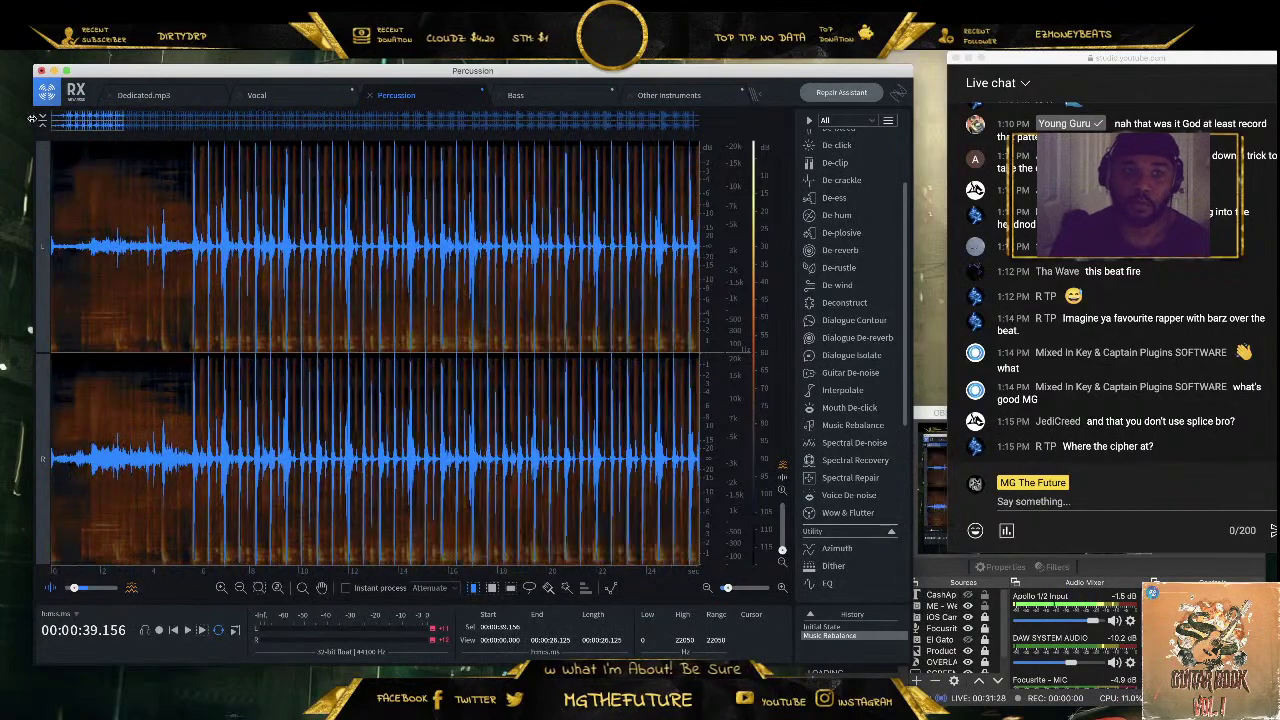
scroll(205, 248, up, 3)
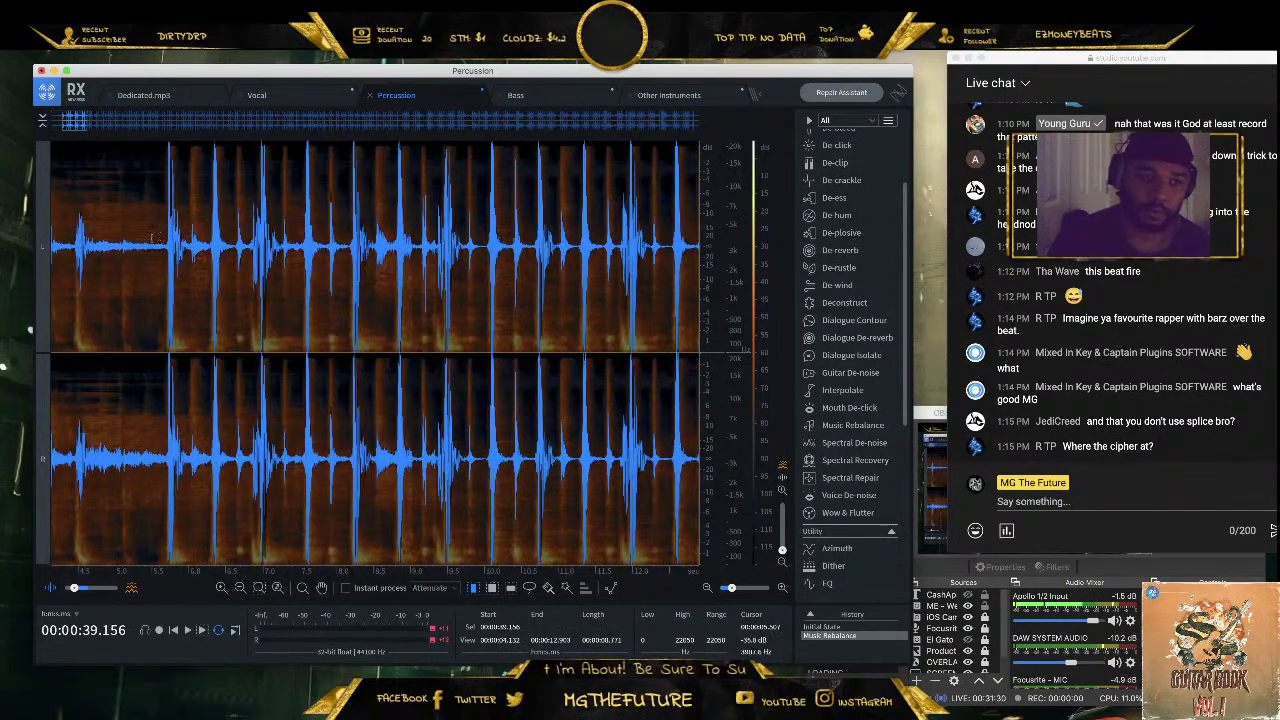
drag(170, 350, 632, 350)
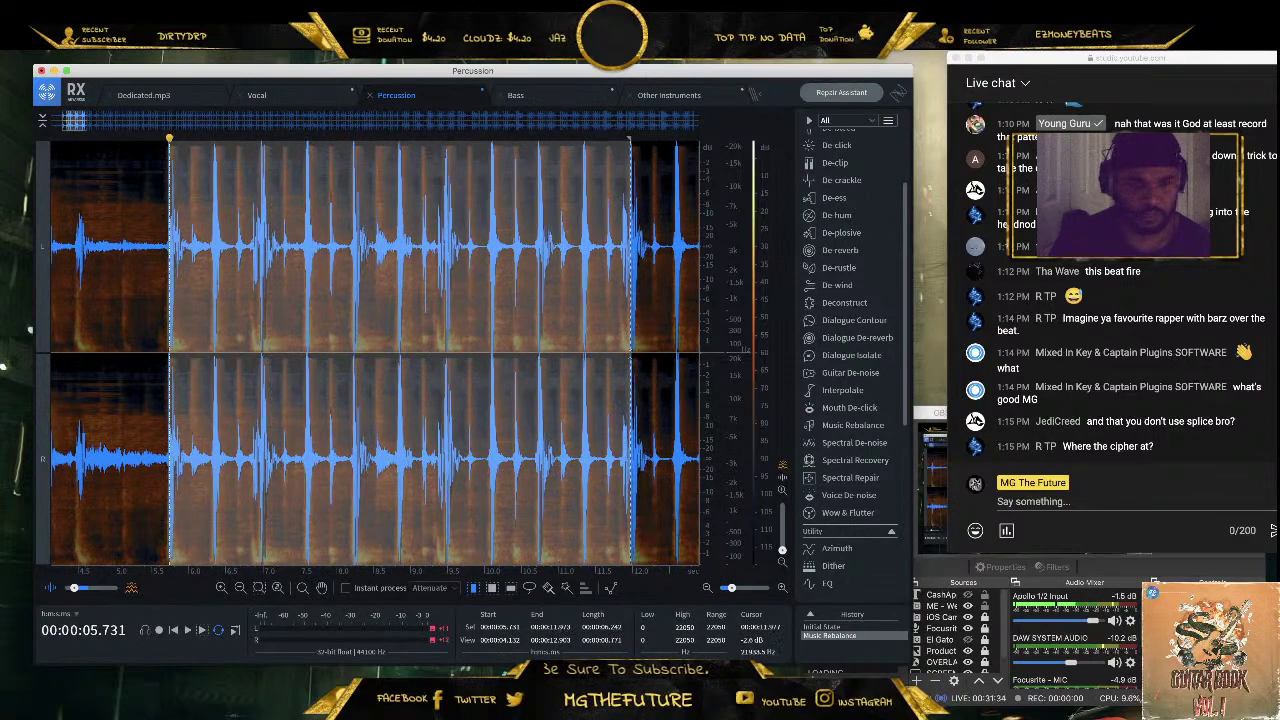
key(space)
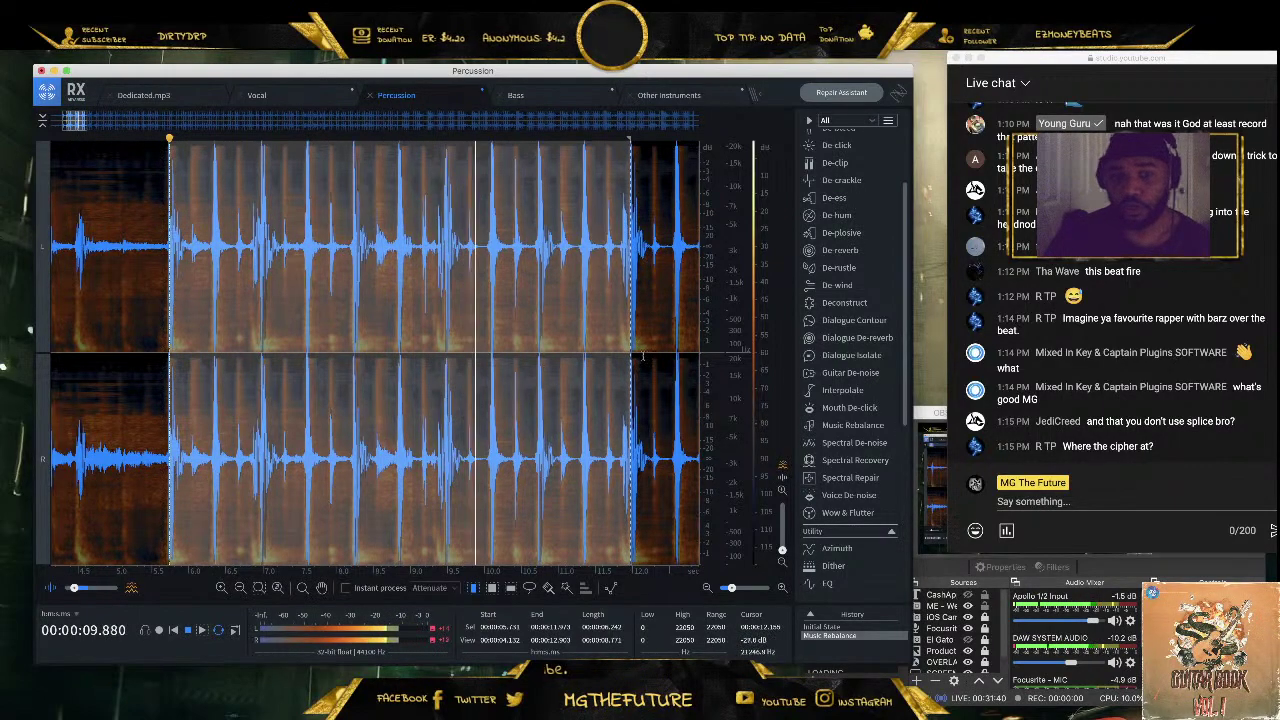
Shorten the drum selection to end at about 10.72 s and move its start to about 5.72 s, just before the first hit
drag(628, 336, 524, 343)
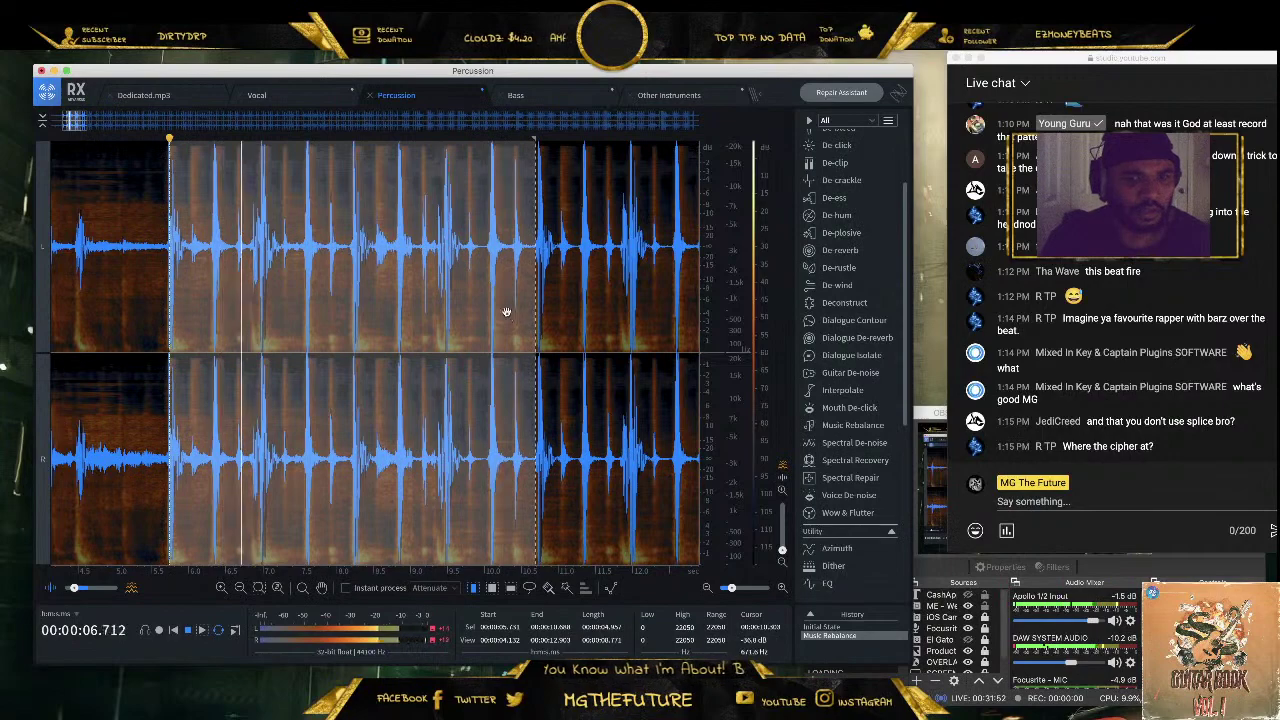
scroll(535, 300, up, 5)
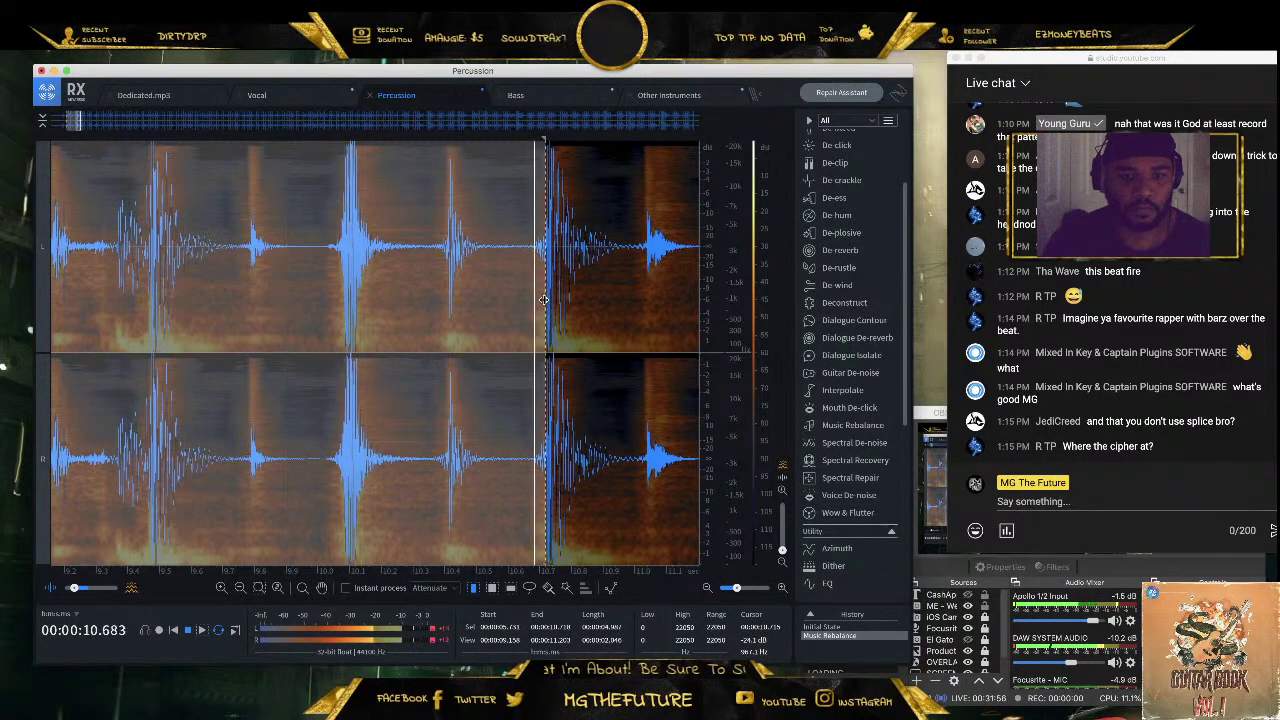
scroll(415, 320, down, 4)
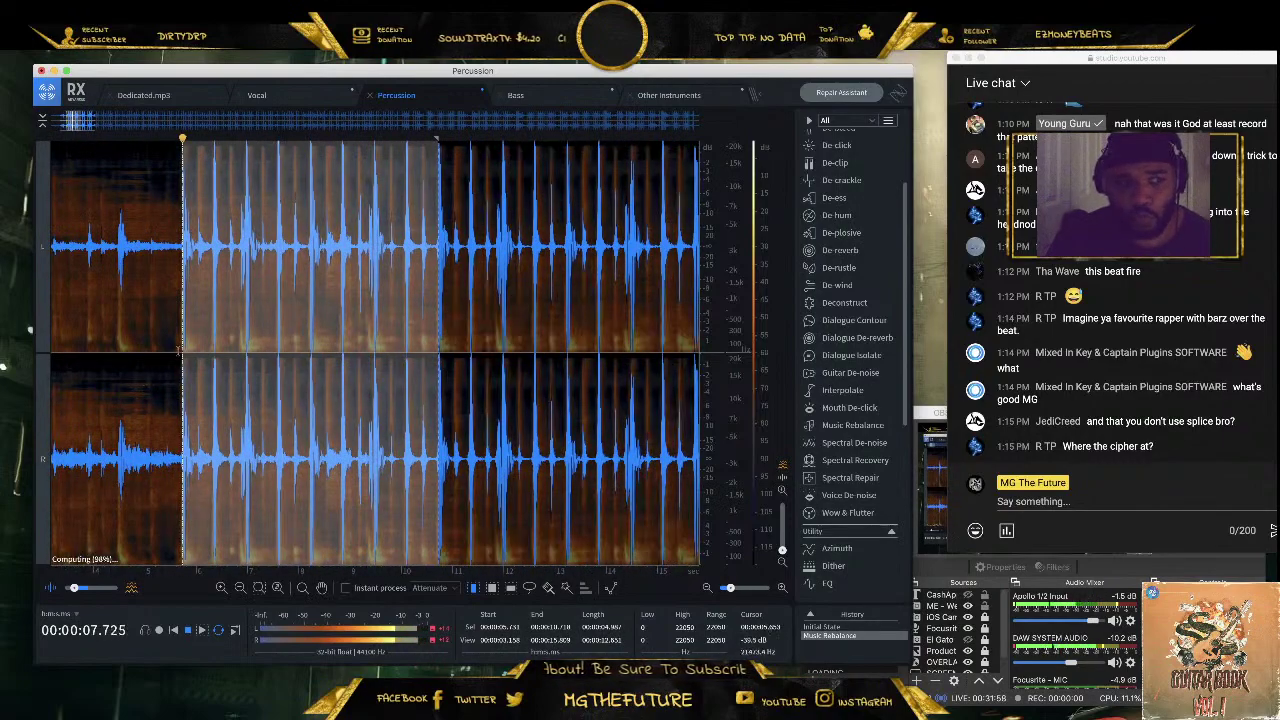
scroll(249, 312, up, 5)
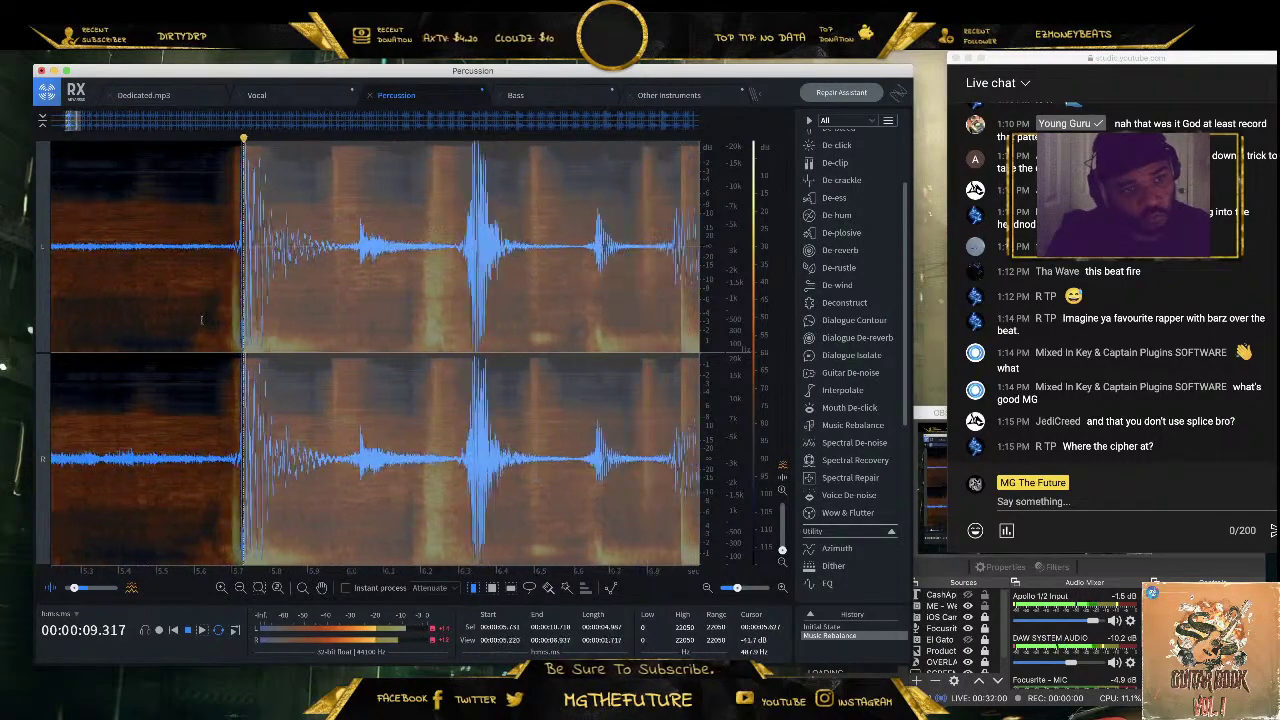
scroll(290, 295, up, 4)
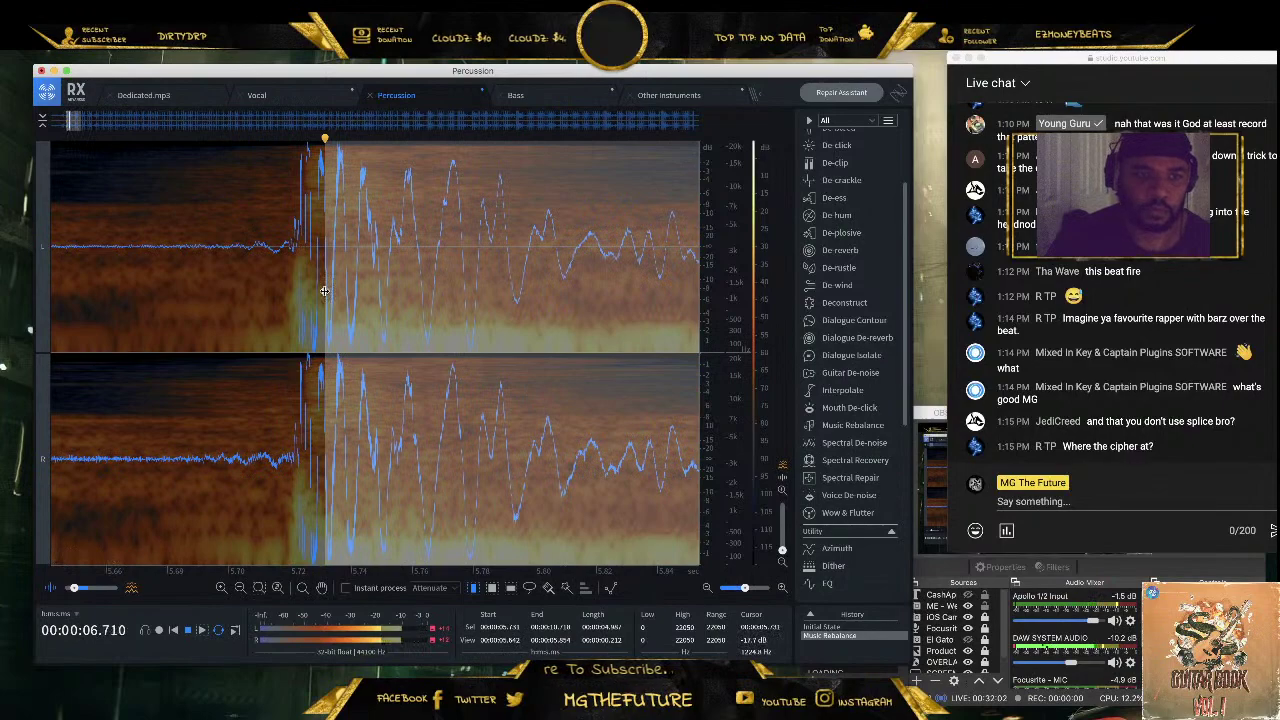
drag(291, 293, 284, 297)
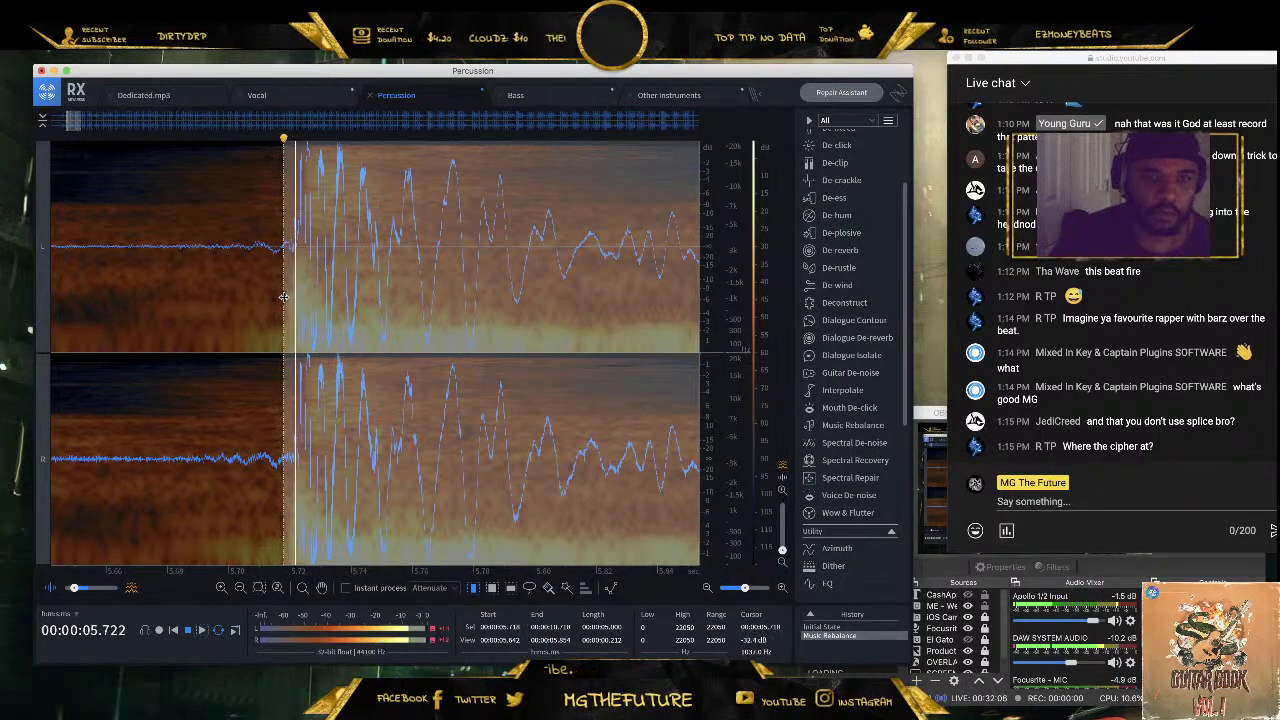
key(space)
scroll(354, 297, down, 5)
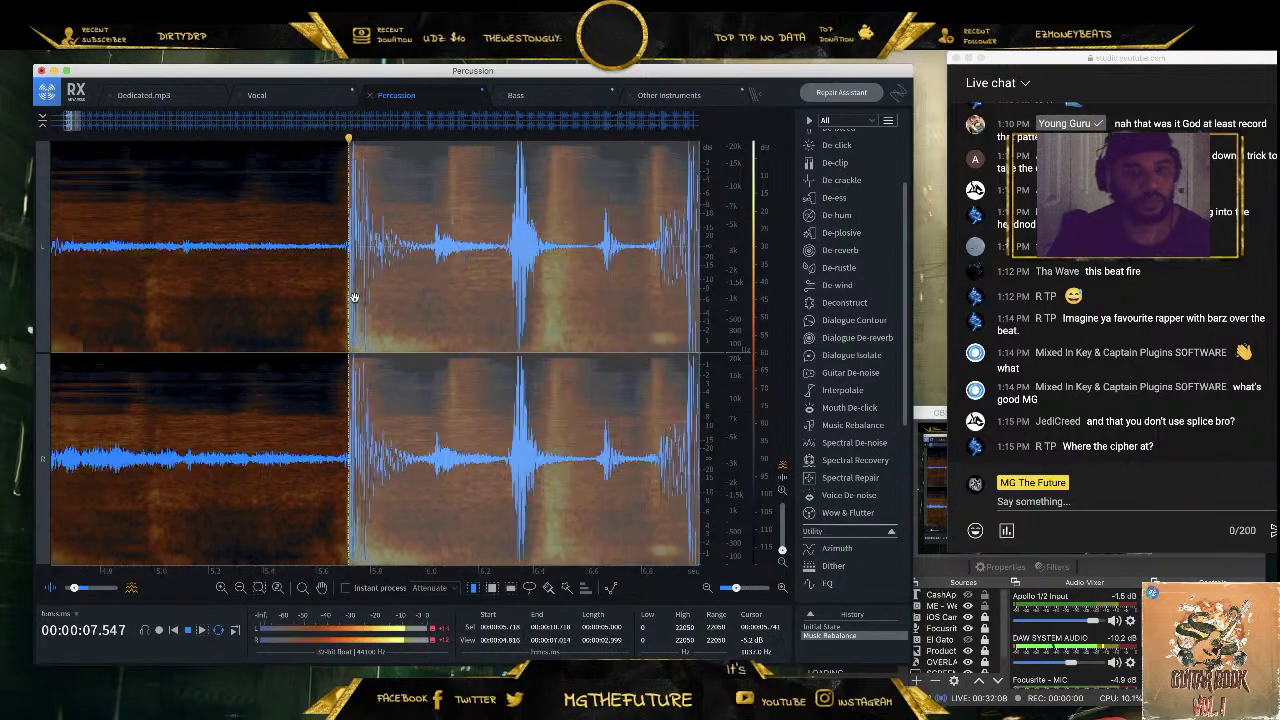
key(space)
Copy the selected drum section and create a new file from it
right_click(515, 268)
click(582, 357)
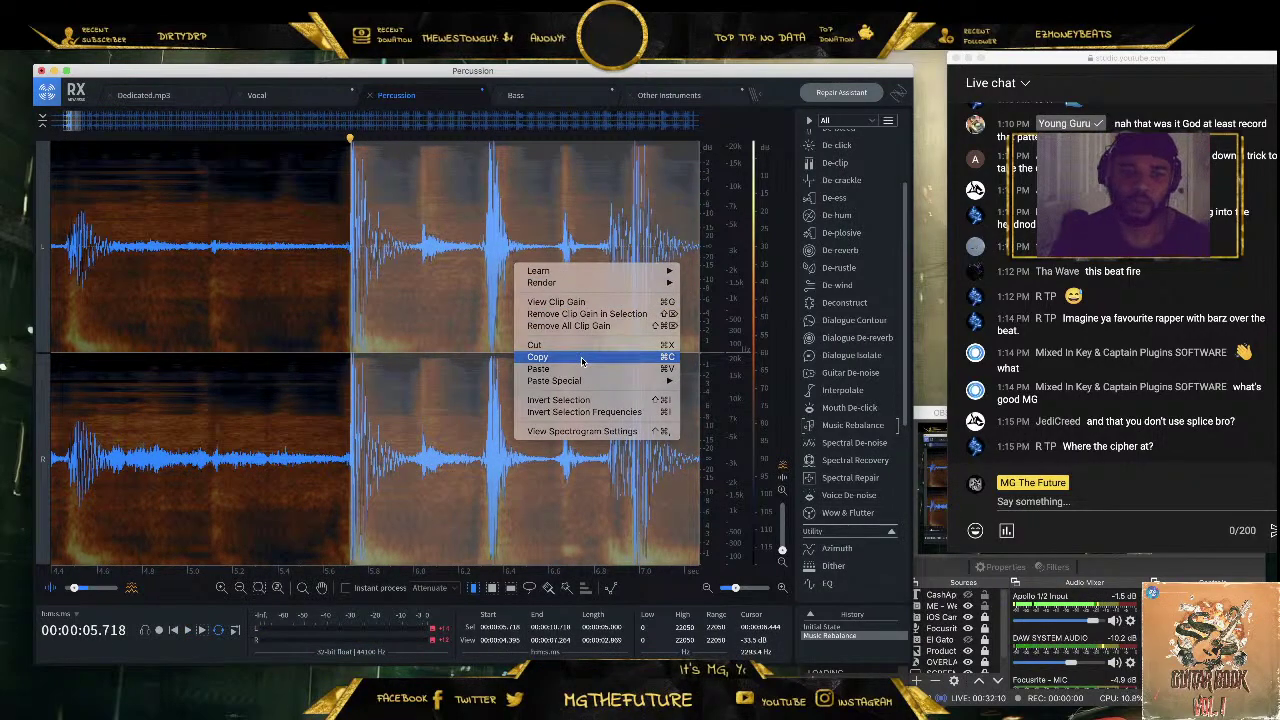
click(112, 42)
click(114, 70)
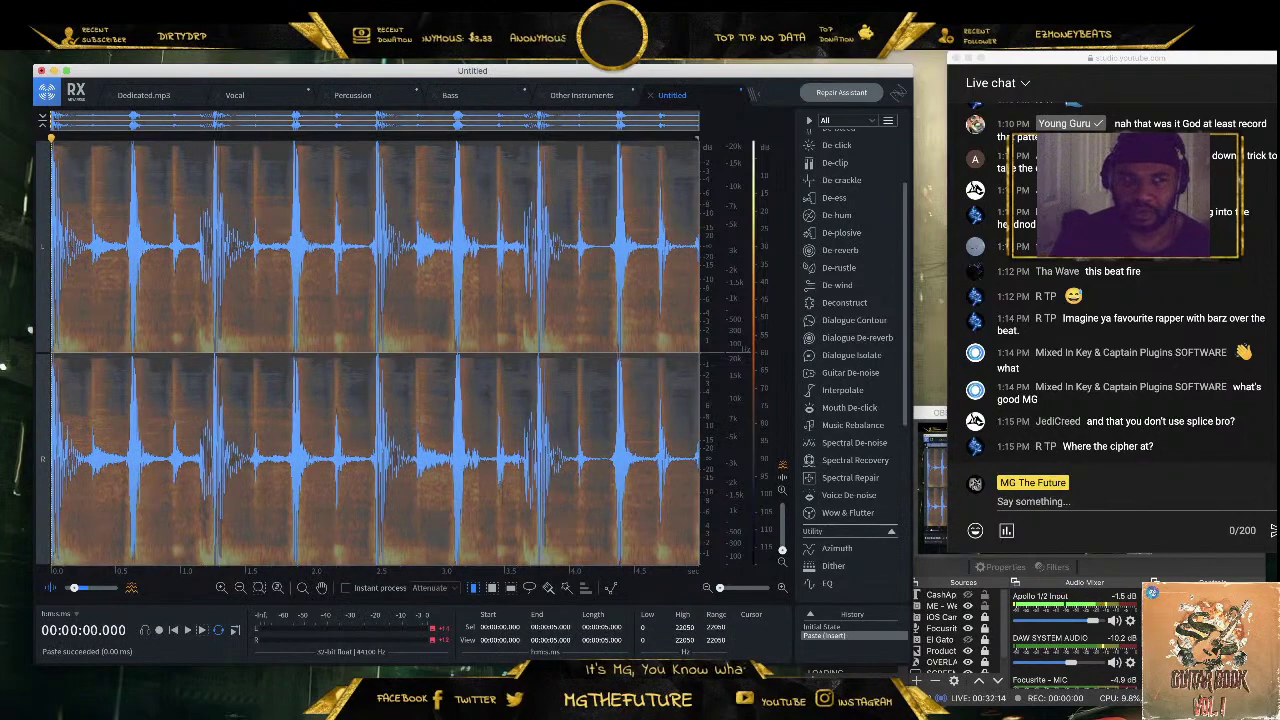
Export the new drum loop as a WAV file named GROOVE TRACK in the Downloads folder
click(112, 42)
click(156, 104)
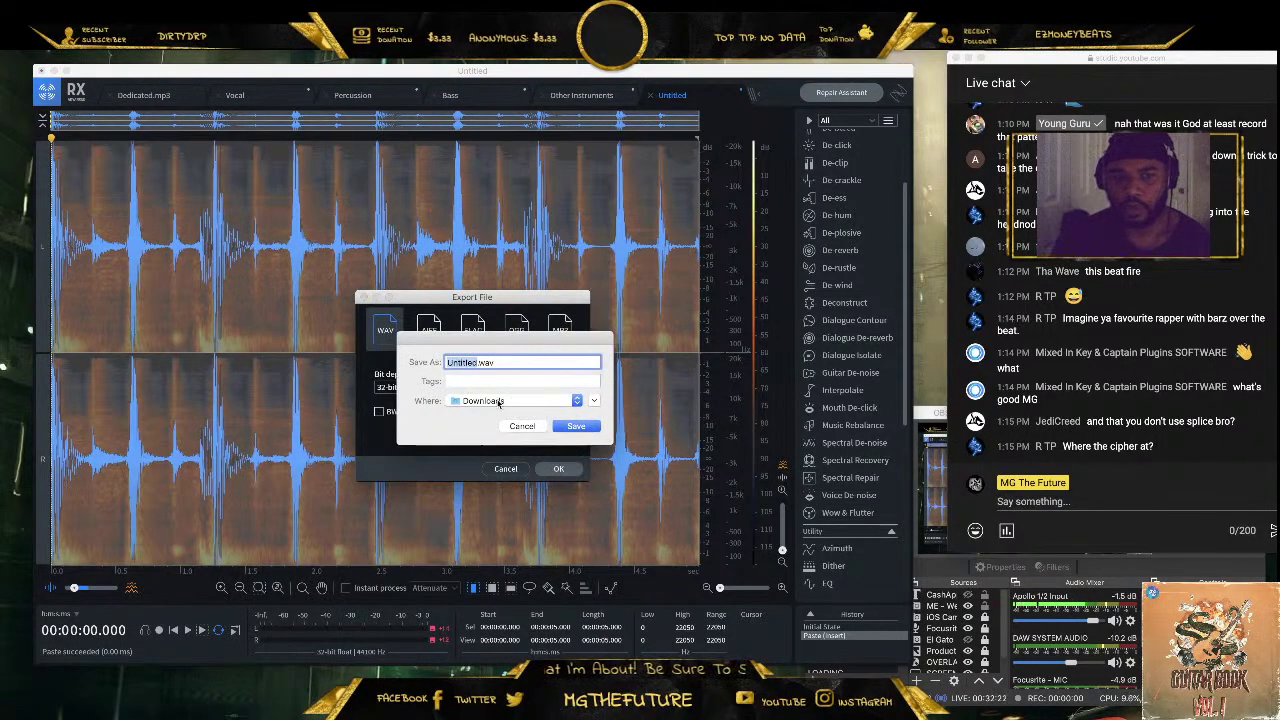
click(500, 401)
click(499, 402)
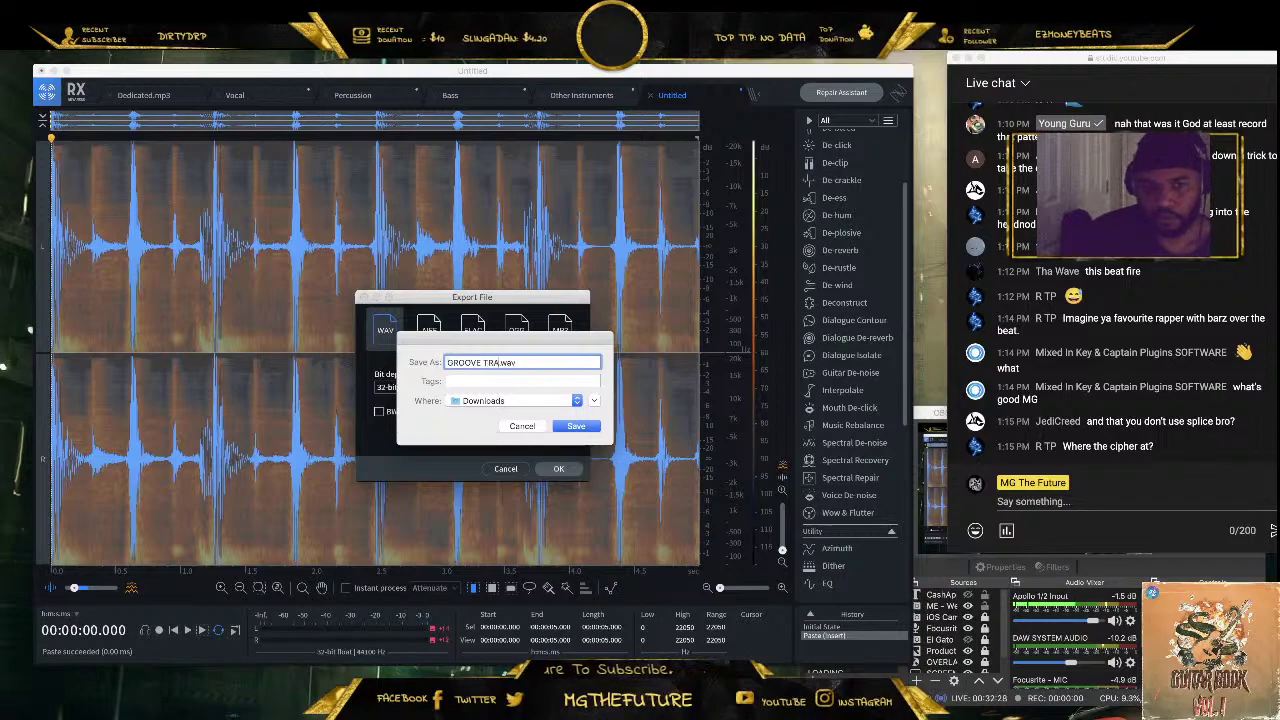
key(Return)
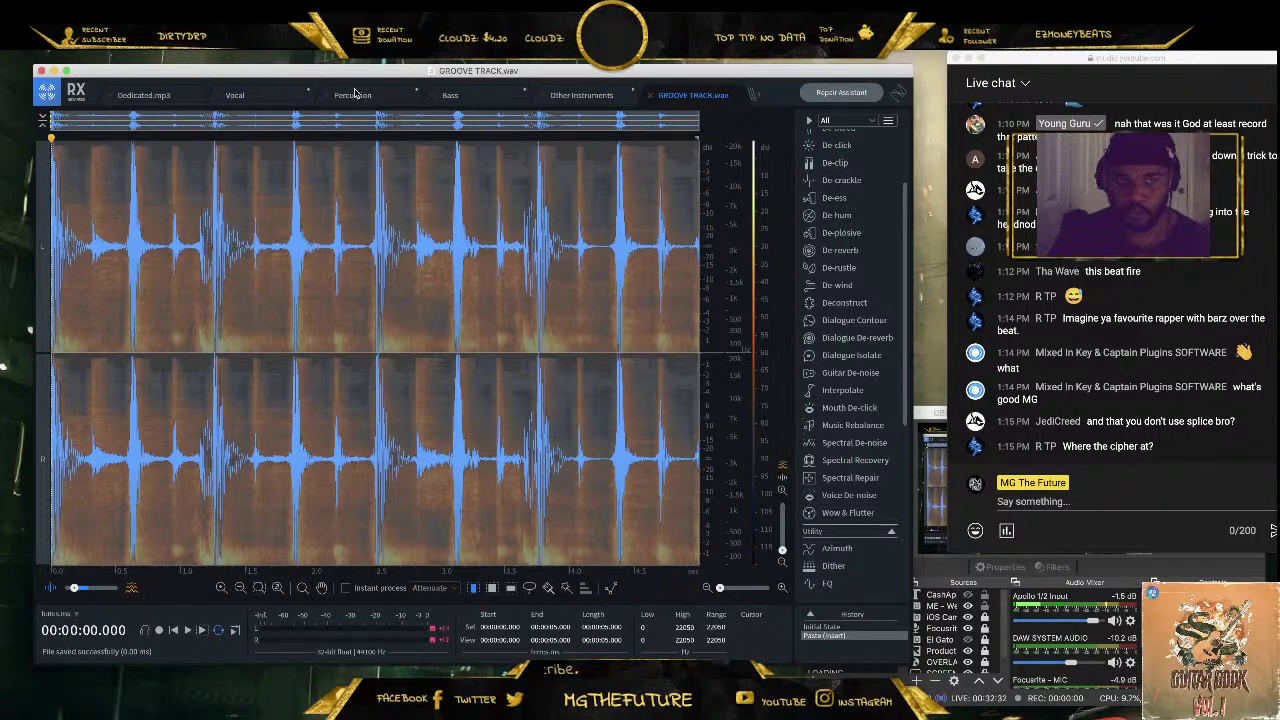
Open the Bass stem and play it from about 0:56 and around 1:02 to find an isolated bass note
click(448, 96)
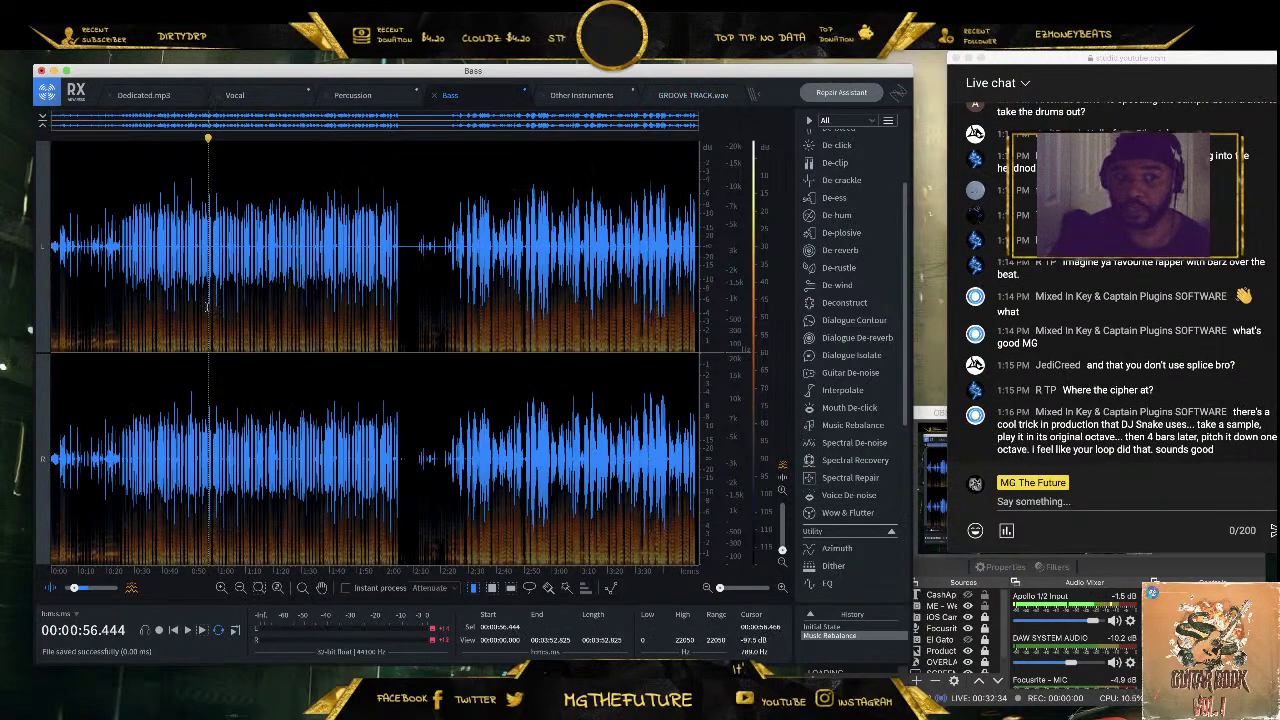
key(space)
scroll(221, 283, up, 5)
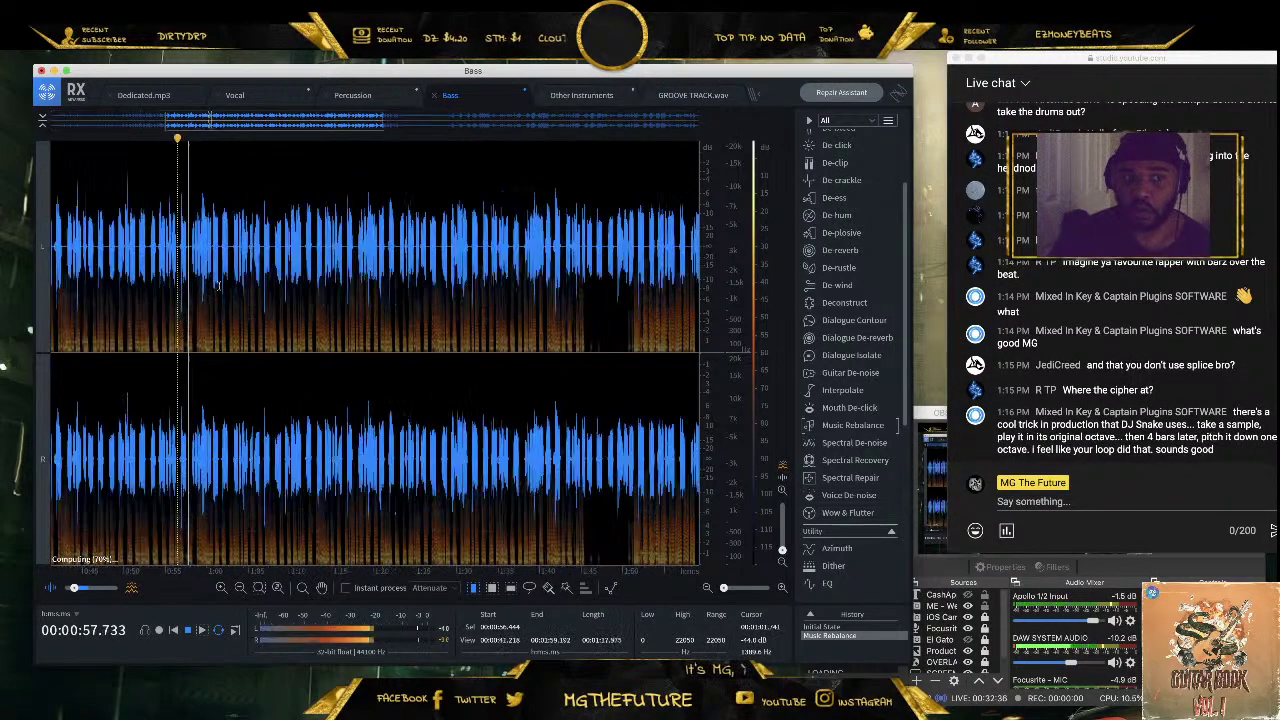
scroll(248, 408, up, 8)
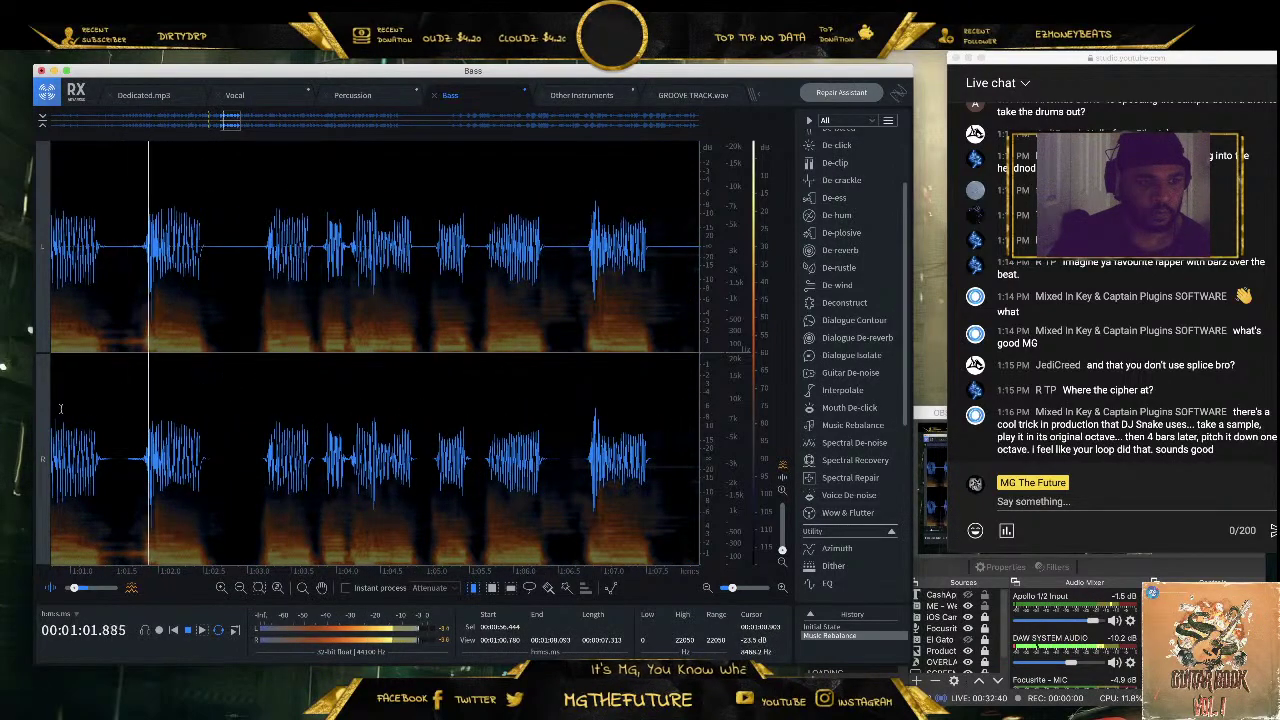
key(space)
scroll(448, 452, down, 4)
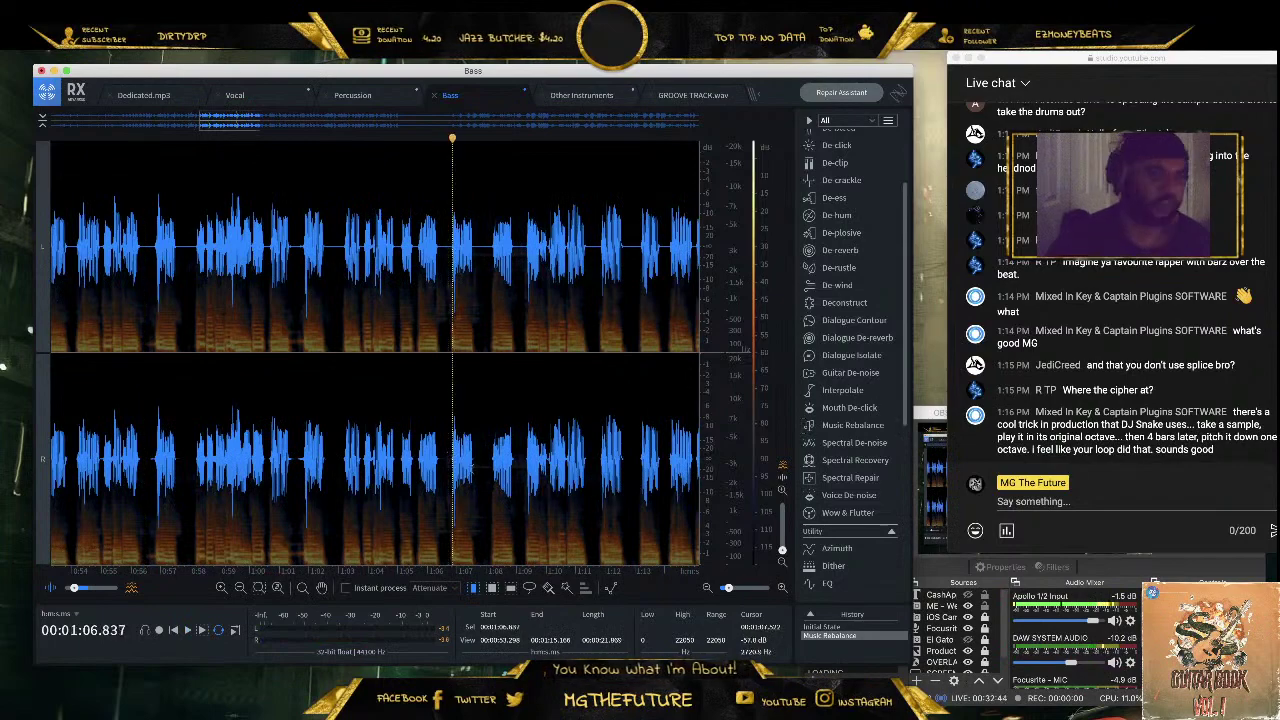
key(space)
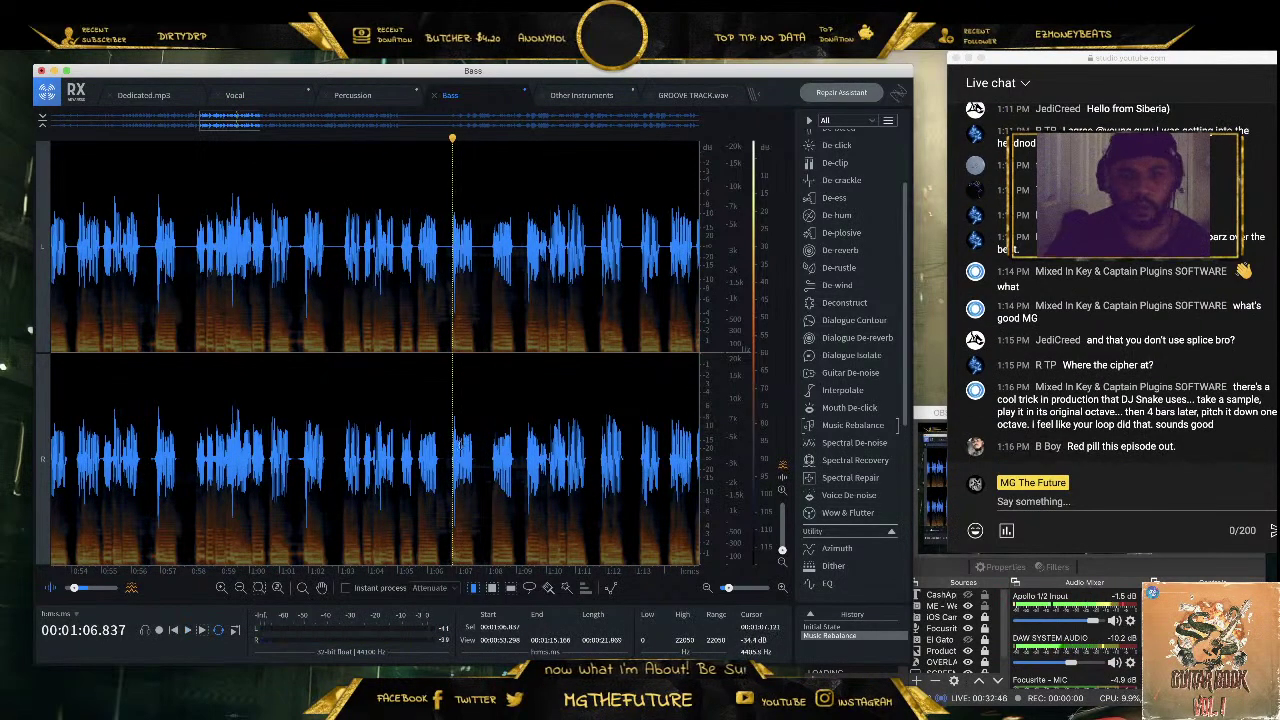
Select a single bass note in the Bass stem from about 1:06.837 to 1:07.546, starting just before its attack
scroll(374, 463, up, 10)
drag(361, 462, 688, 488)
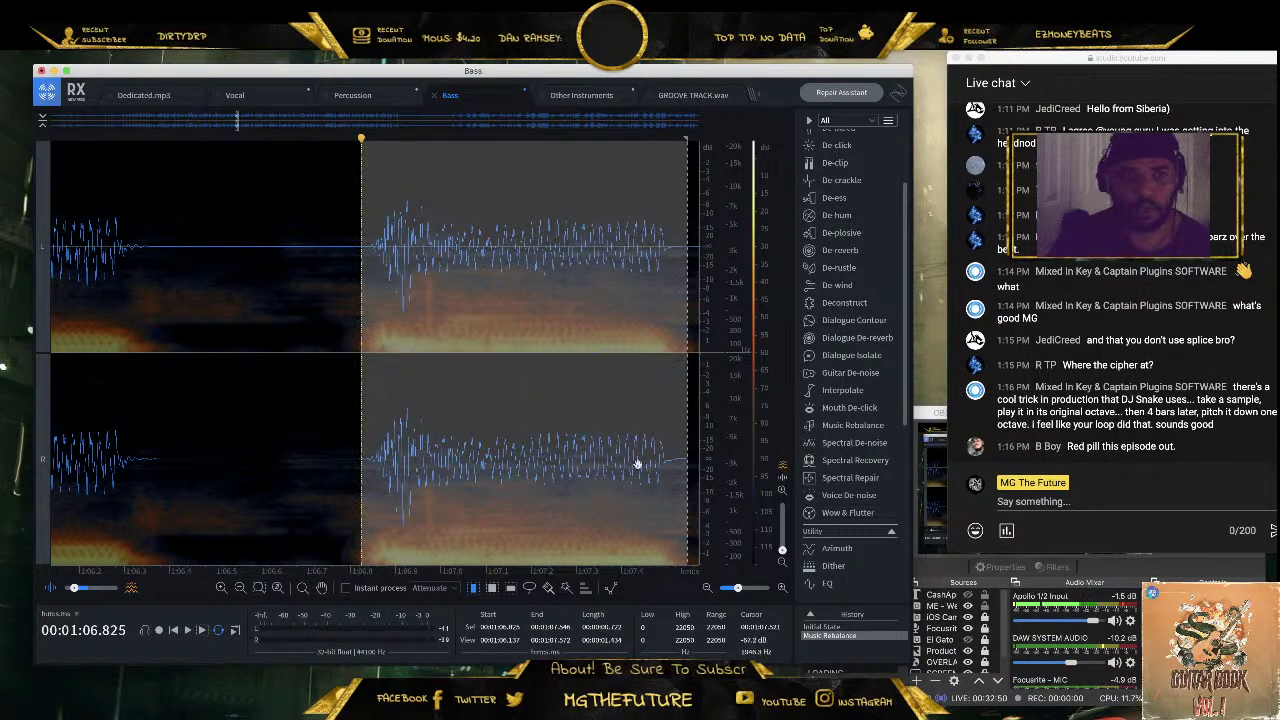
drag(357, 312, 366, 312)
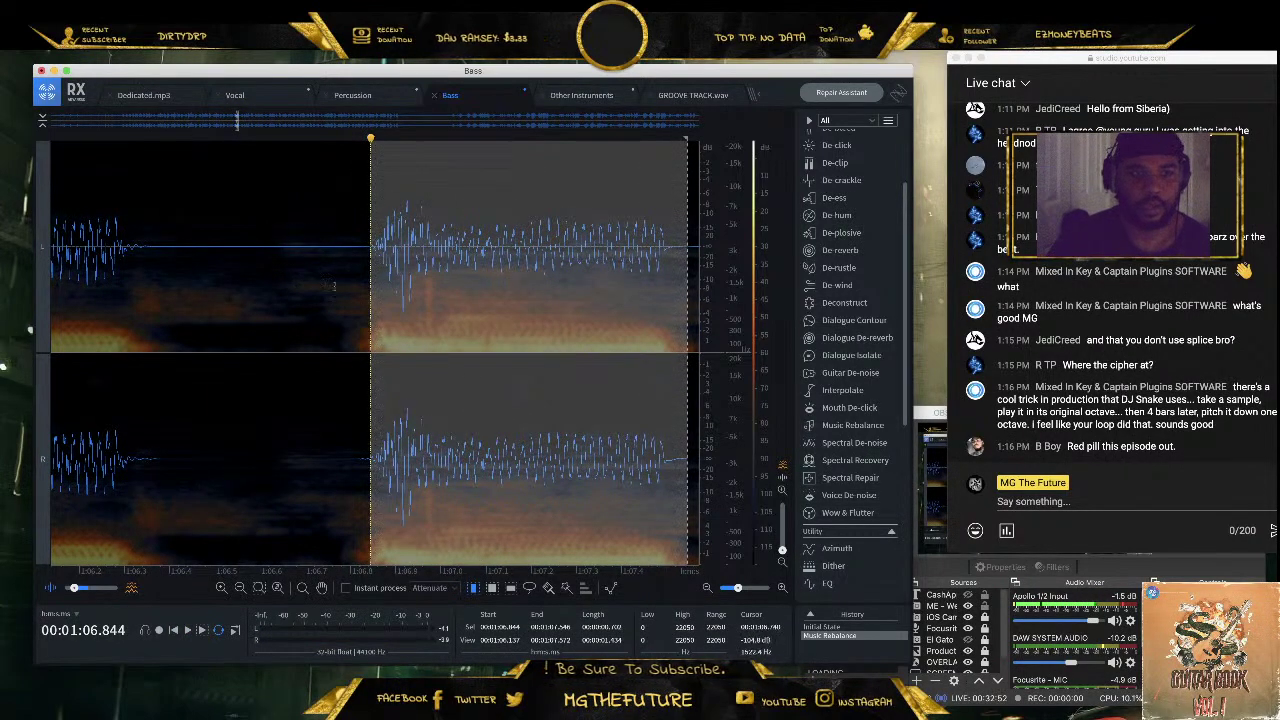
drag(372, 294, 366, 294)
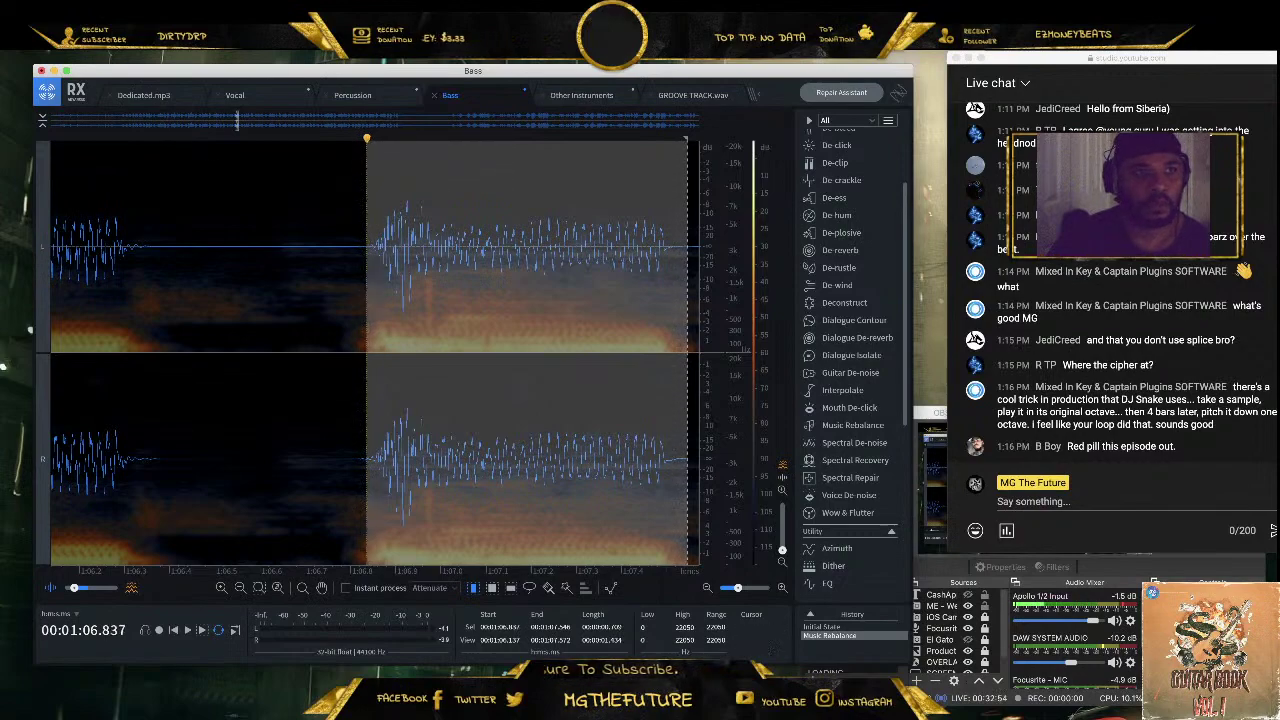
Copy the selected bass note and create a new file from it
click(128, 40)
click(150, 88)
click(100, 40)
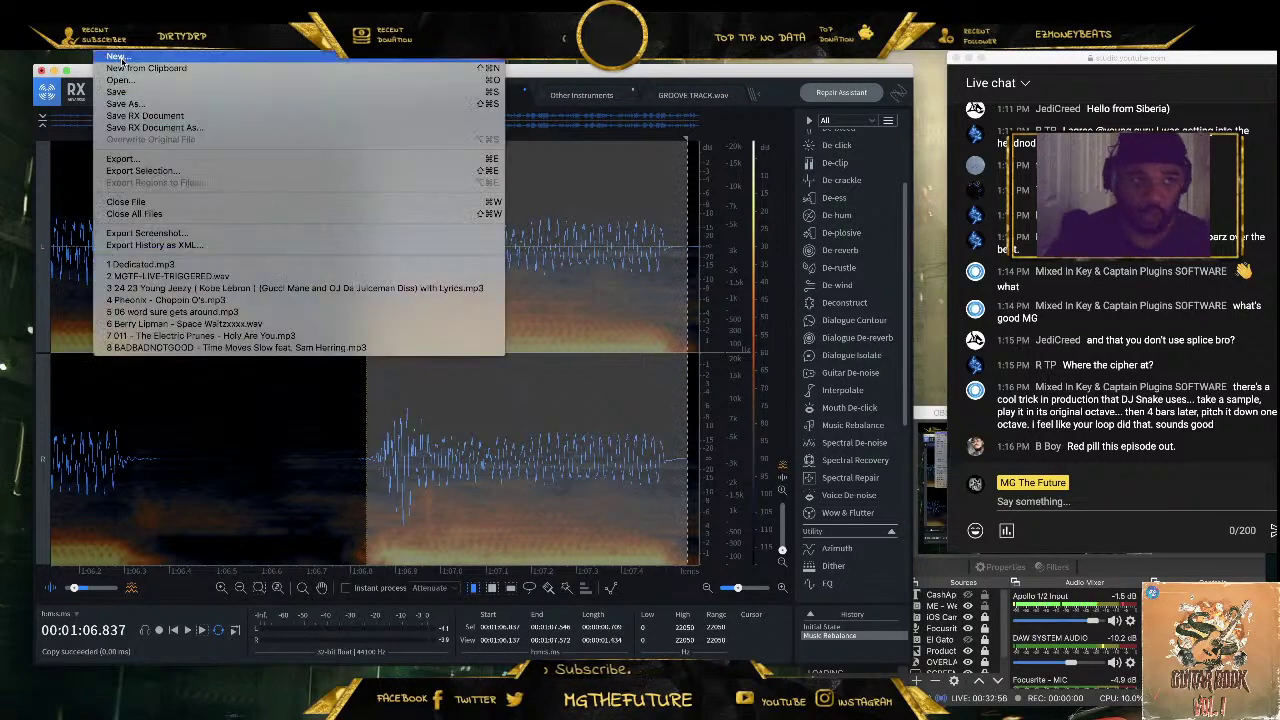
click(330, 62)
double_click(367, 262)
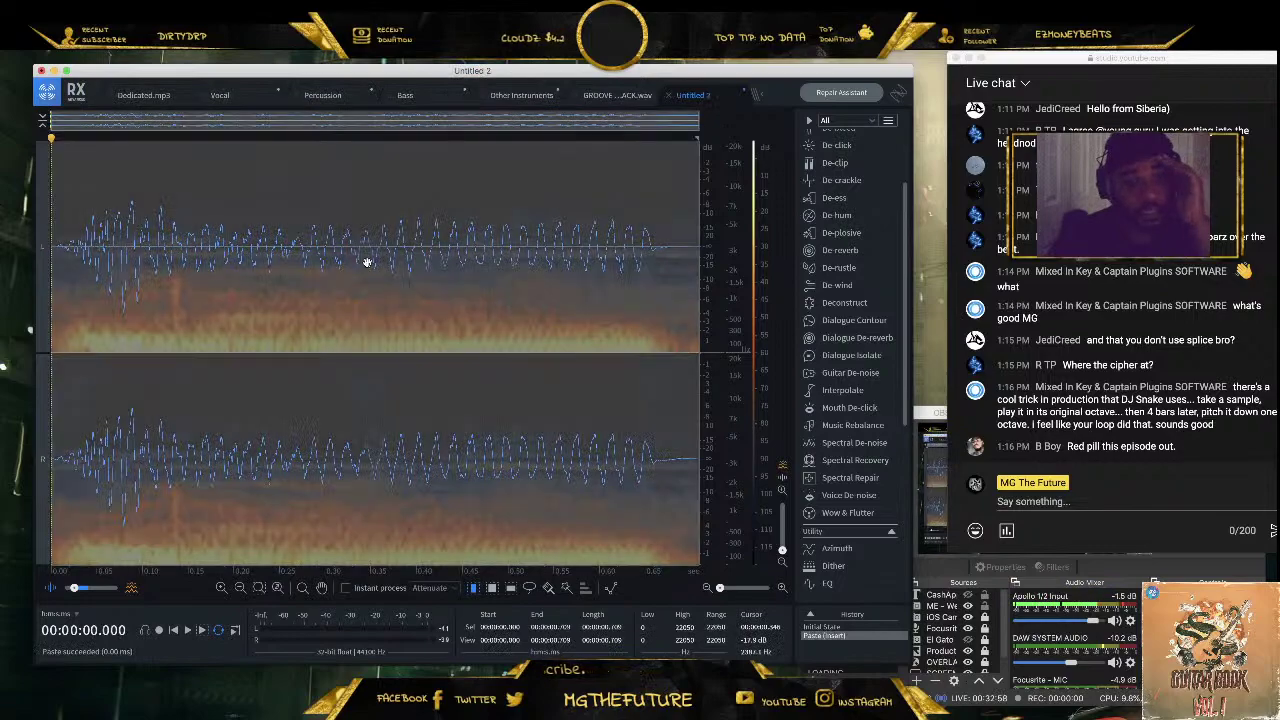
Export the bass note as a WAV file named BASS in the Downloads folder
click(100, 40)
click(148, 104)
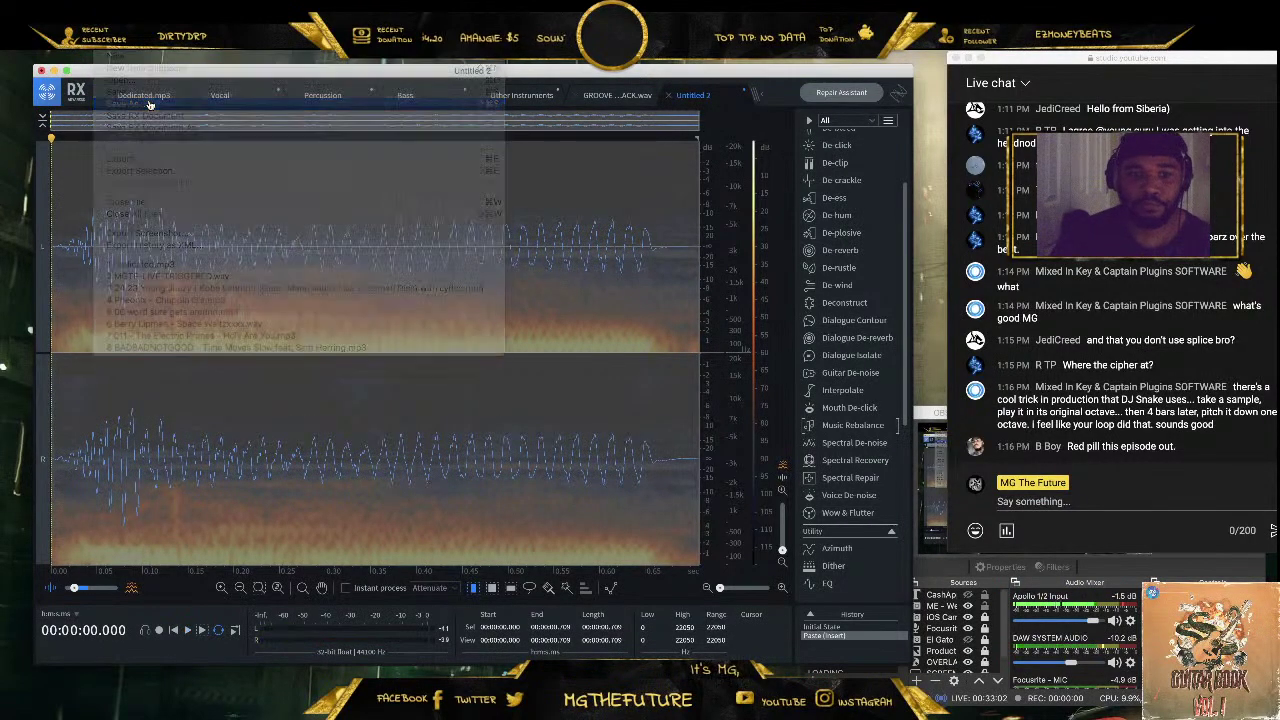
click(570, 471)
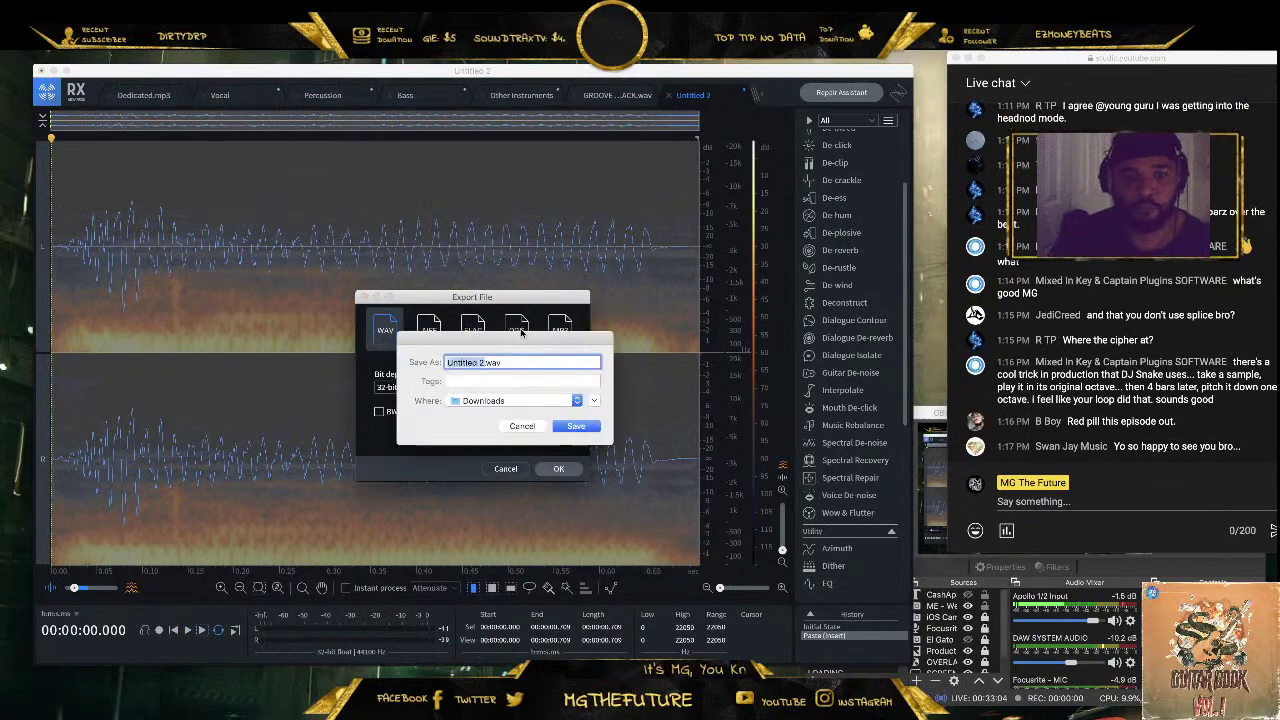
text(BASS)
key(Return)
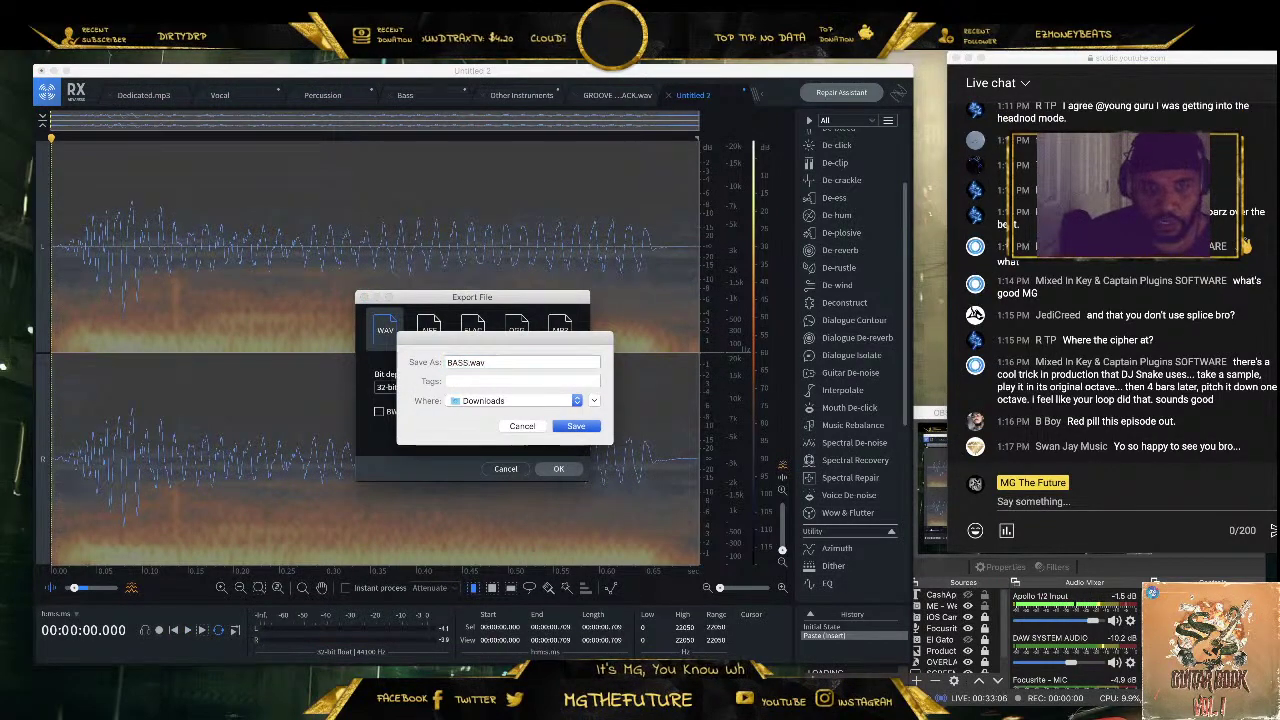
Open the Other Instruments stem and listen to it from about 1:11 and from about 2:05
click(525, 94)
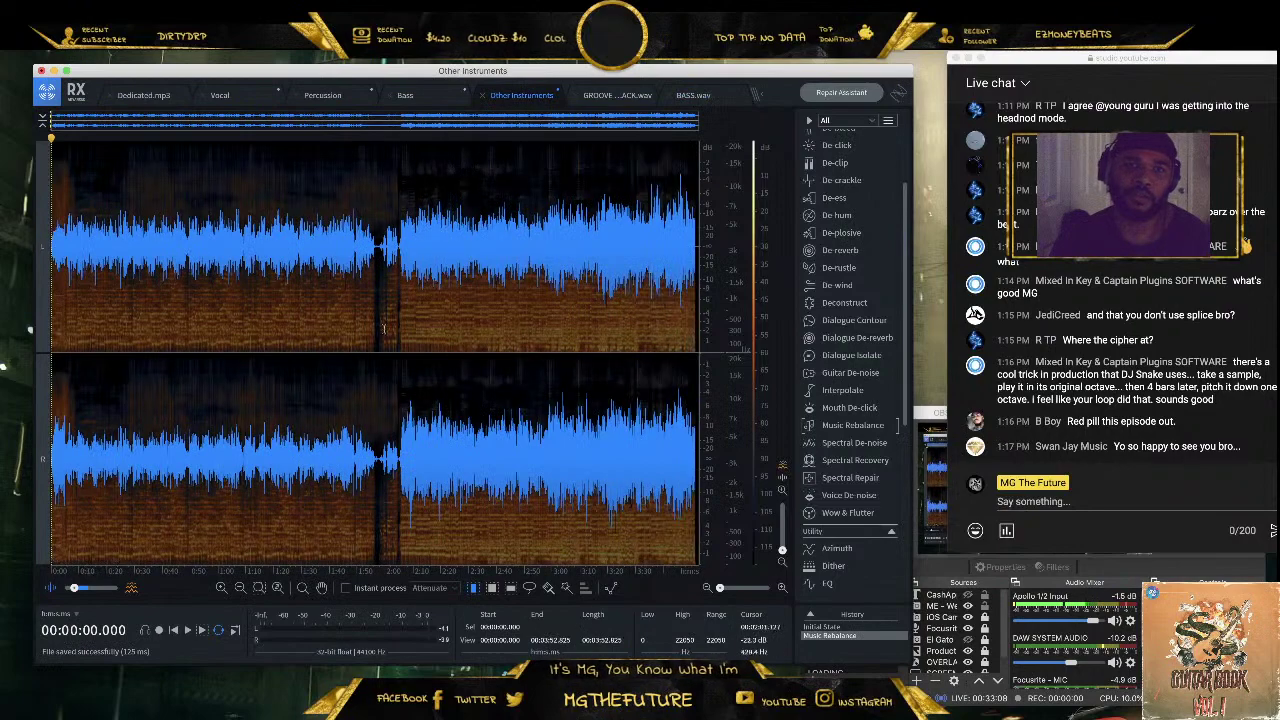
click(249, 300)
key(space)
key(space)
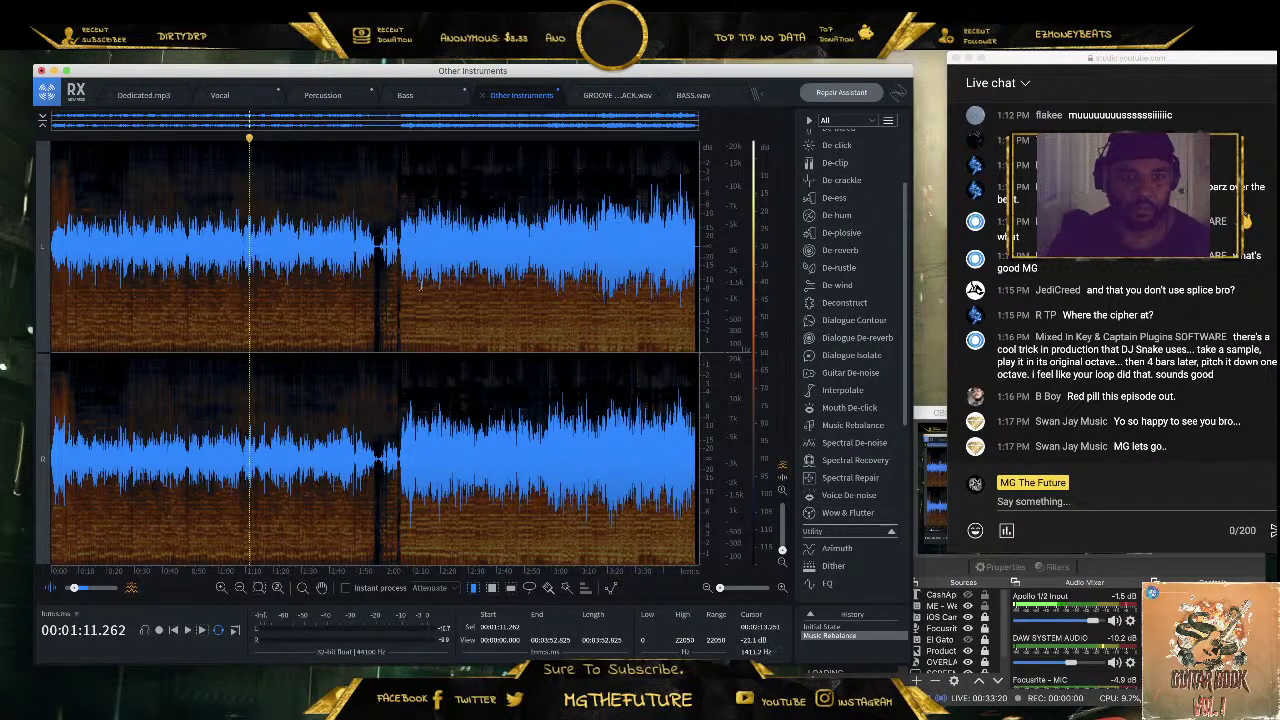
click(400, 272)
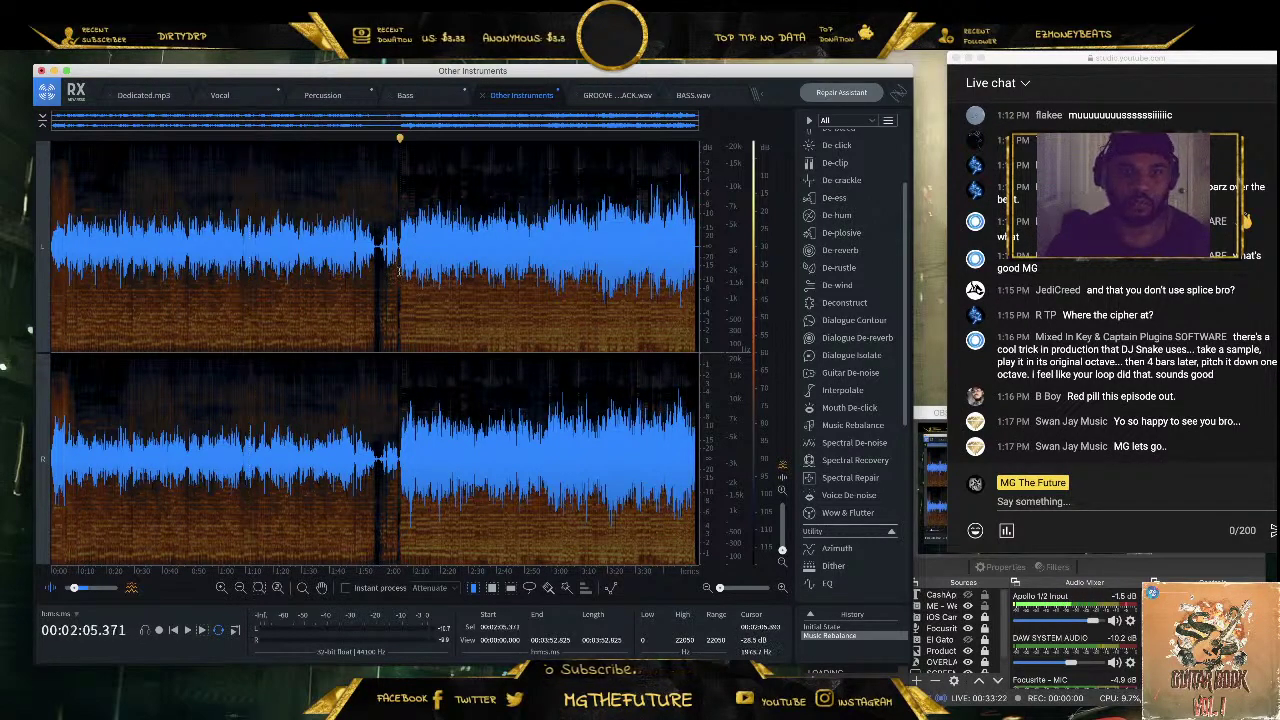
key(space)
key(space)
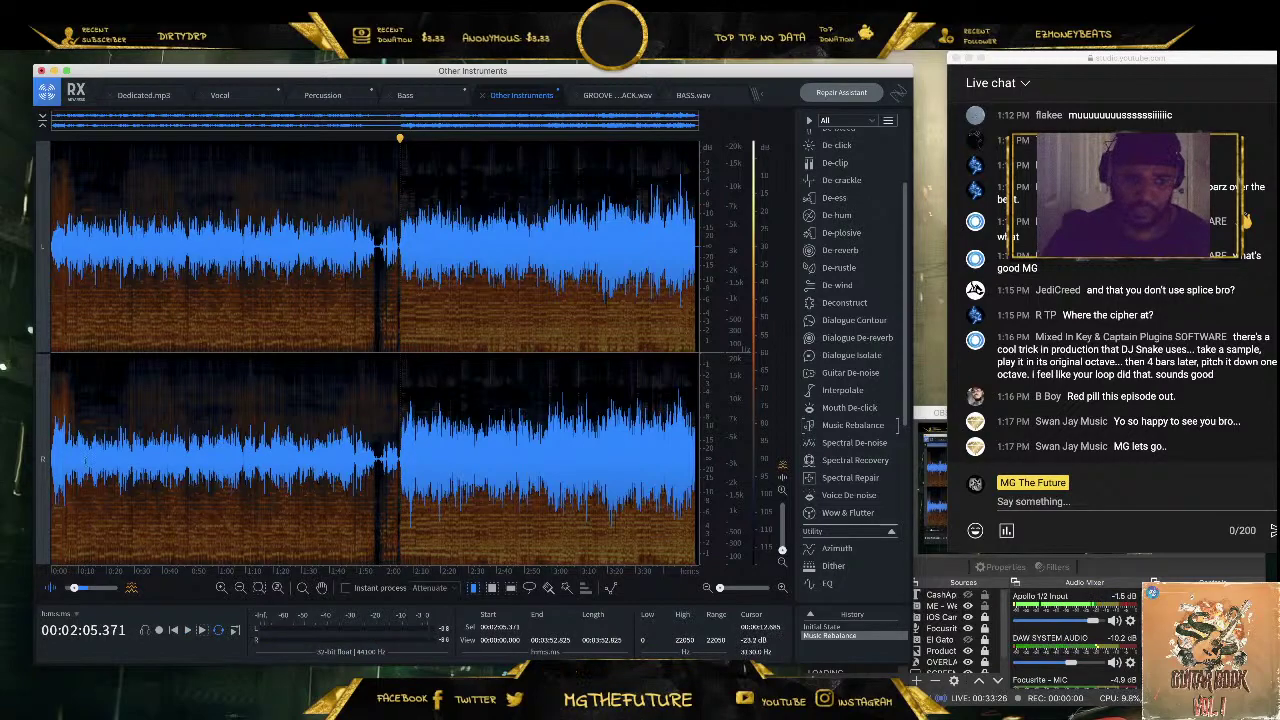
Listen to the early part of the Other Instruments stem from about 9.6 s and from about 19.3 s
click(68, 456)
scroll(68, 456, up, 5)
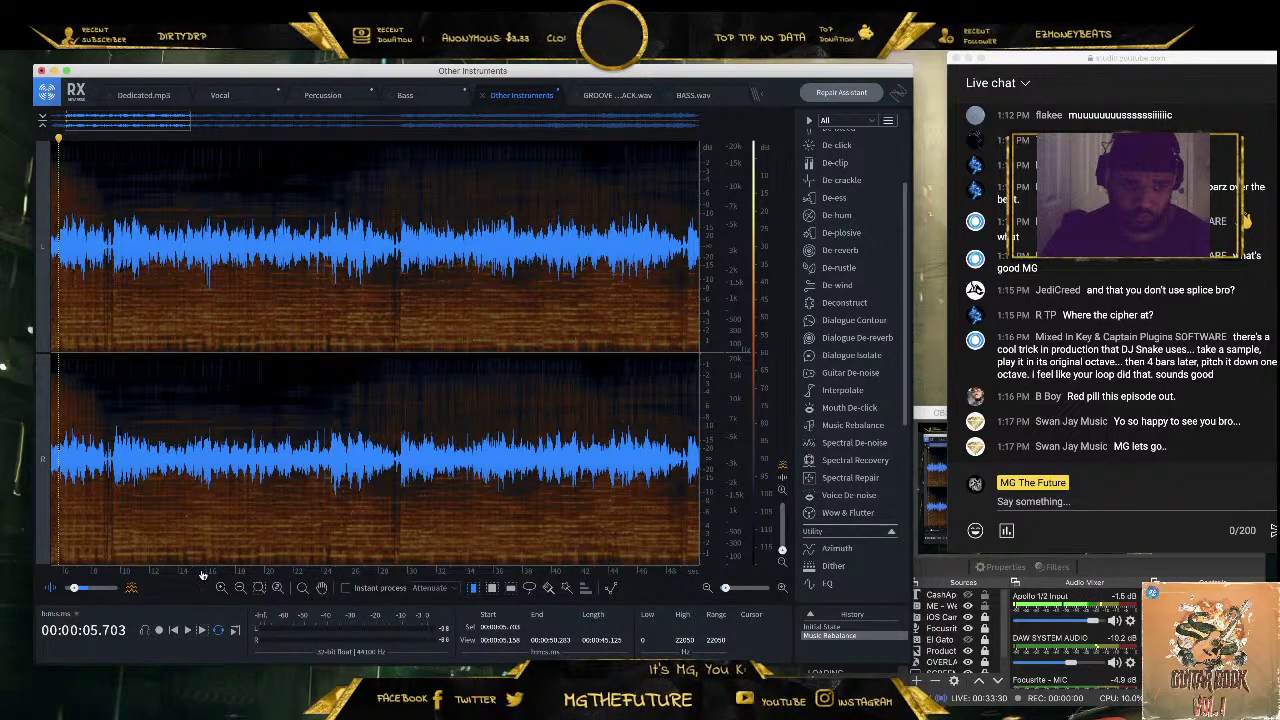
scroll(201, 575, left, 2)
click(189, 462)
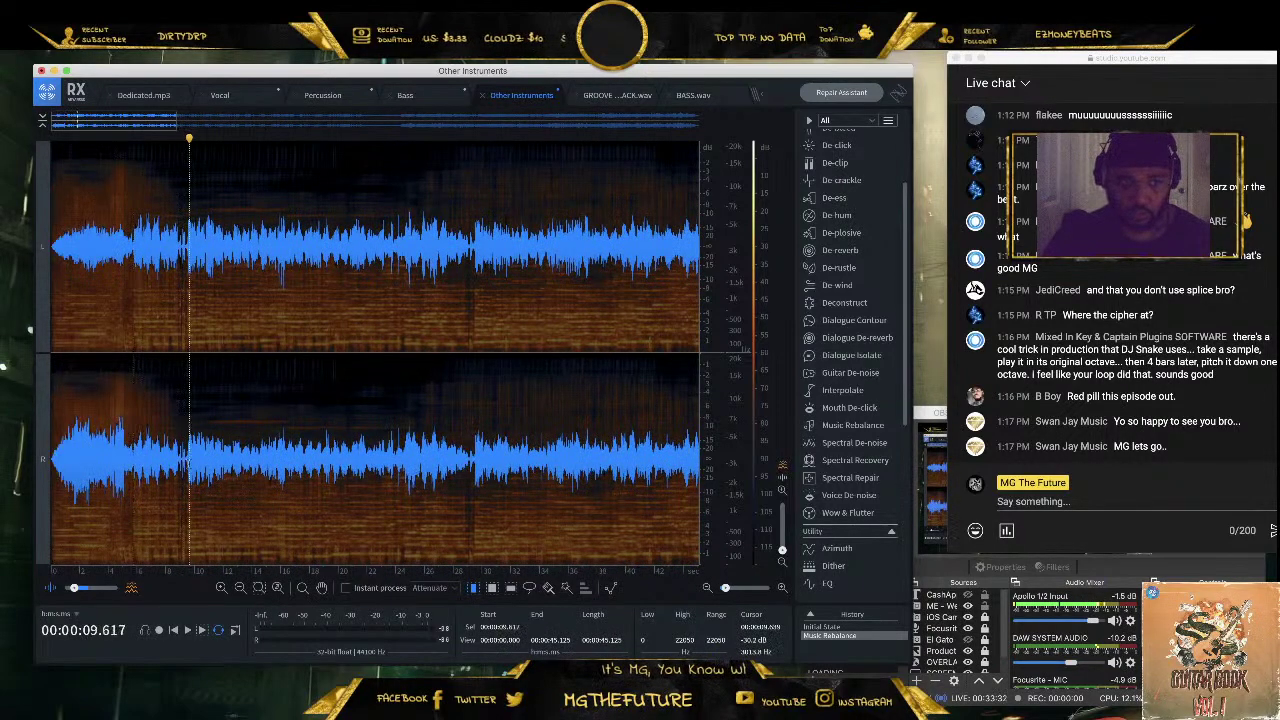
key(space)
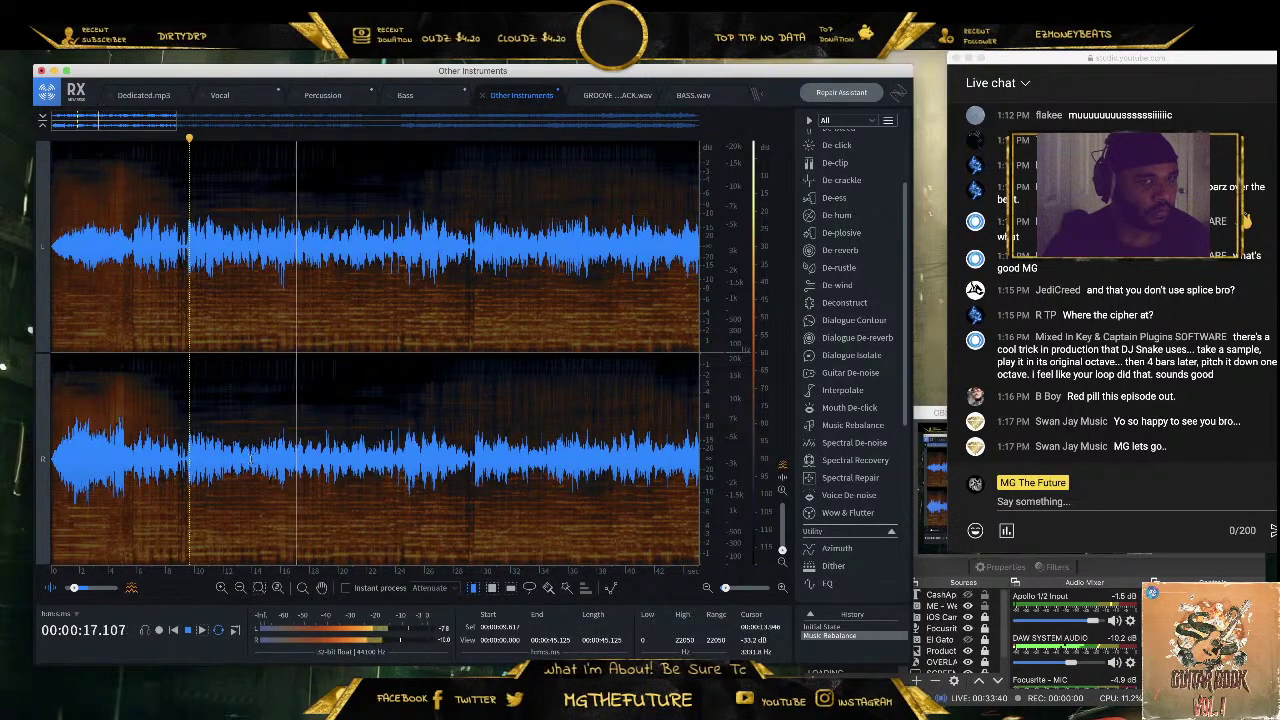
key(space)
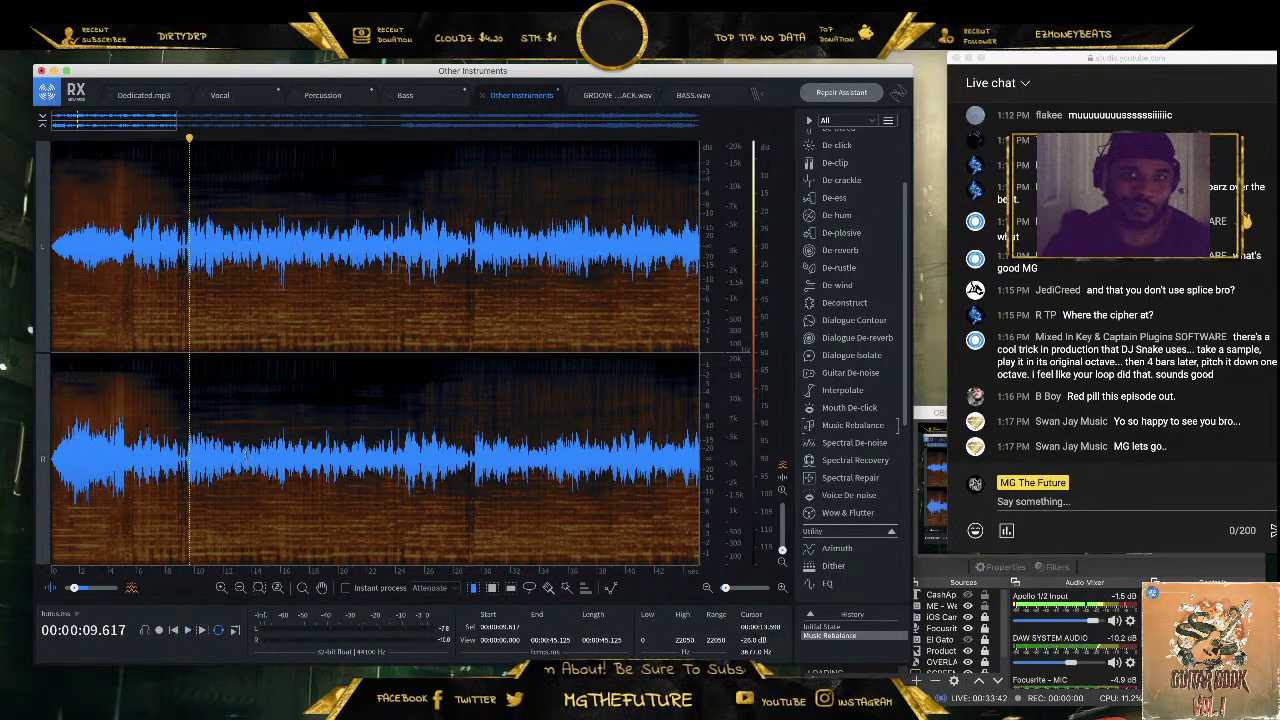
click(329, 468)
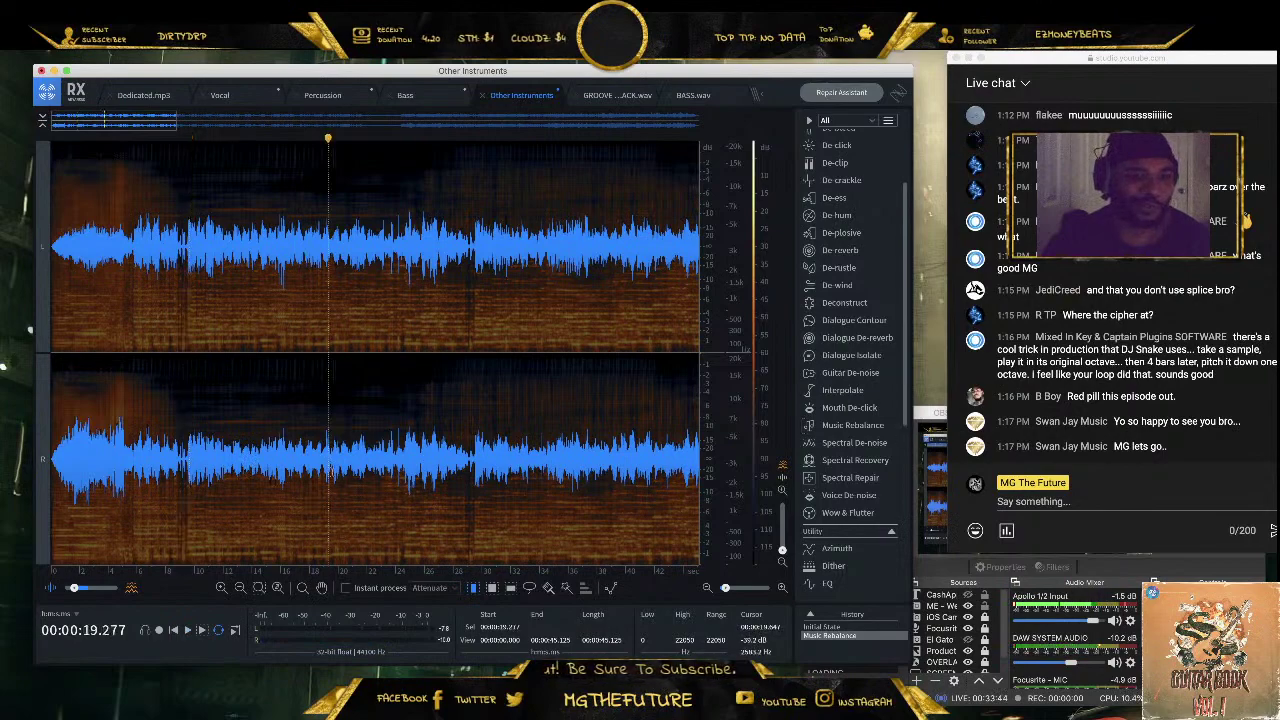
key(space)
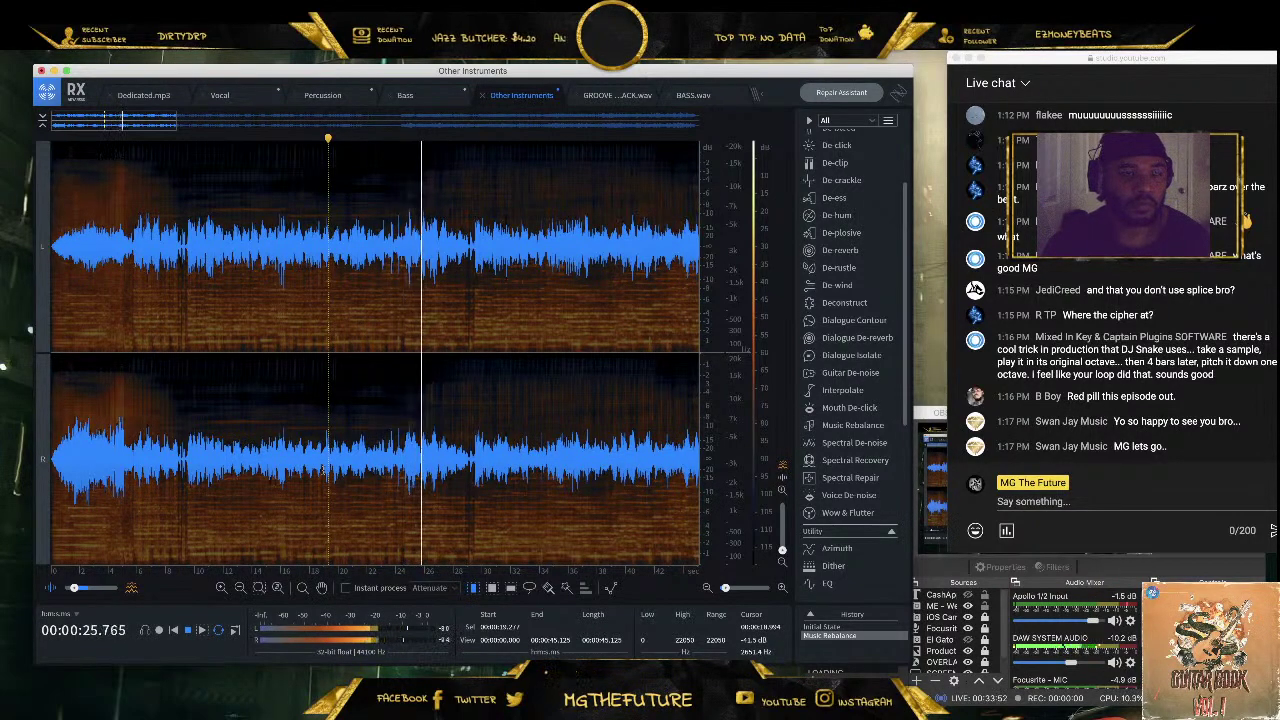
key(space)
Export the whole Other Instruments stem as a 32-bit float WAV file under its default name in the Downloads folder
click(112, 44)
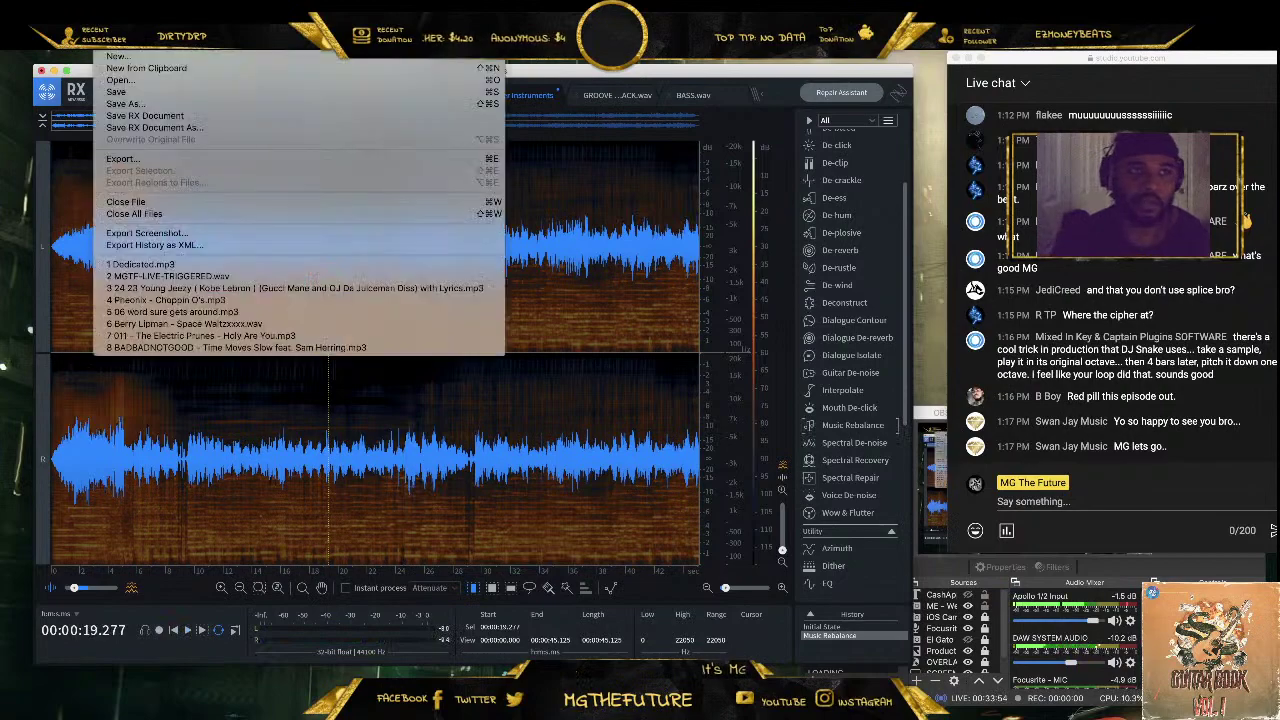
click(158, 105)
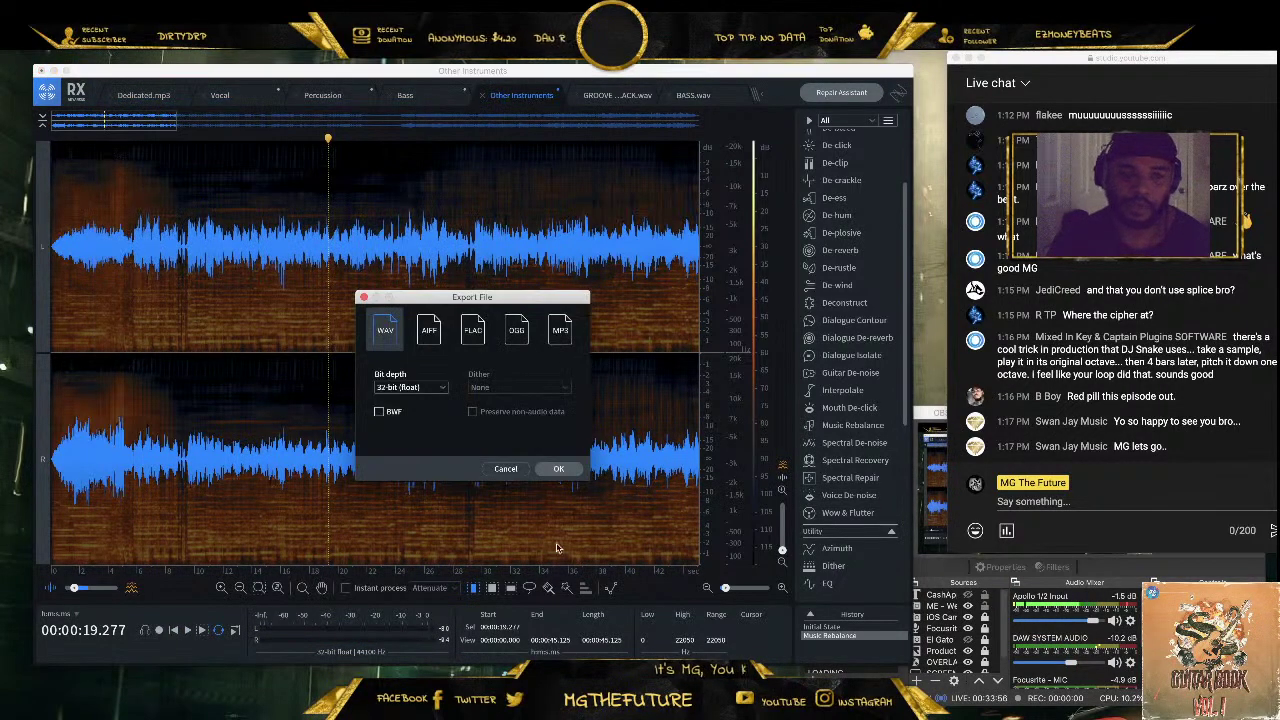
click(559, 467)
key(Return)
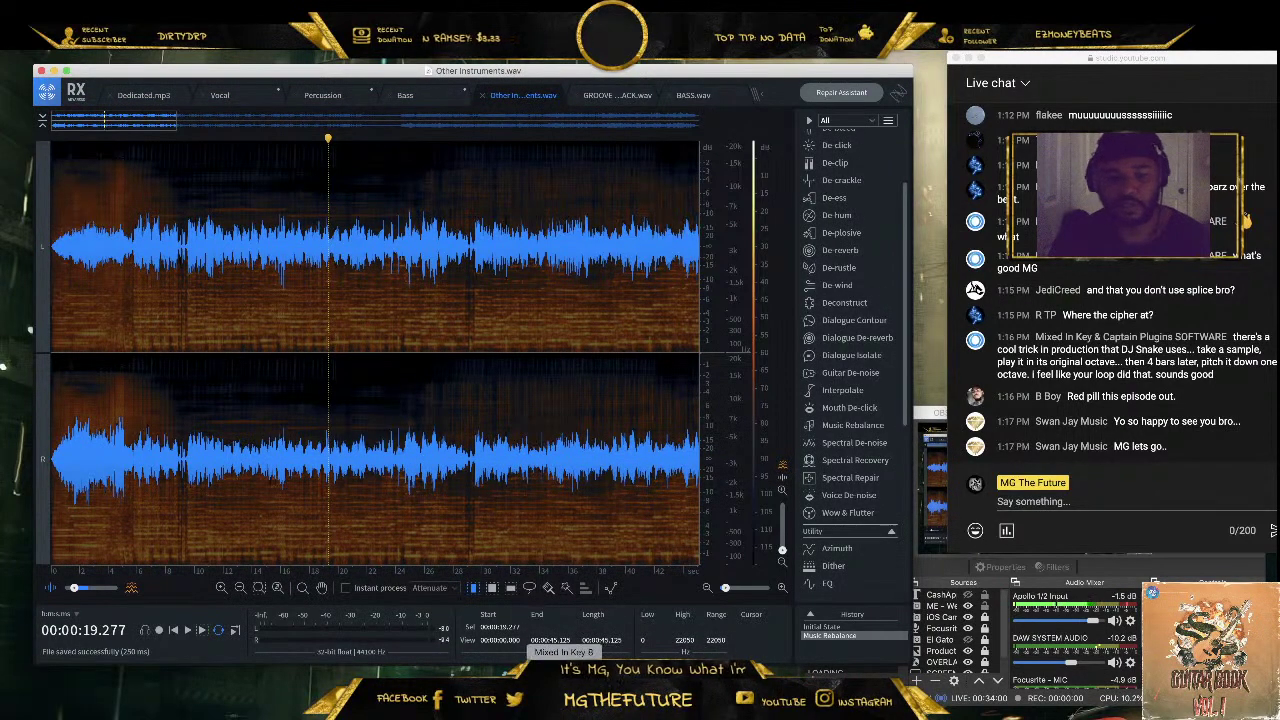
Switch to Mixed In Key, analyze Other Instruments.wav from Downloads for key and tempo, and minimize the window
click(558, 655)
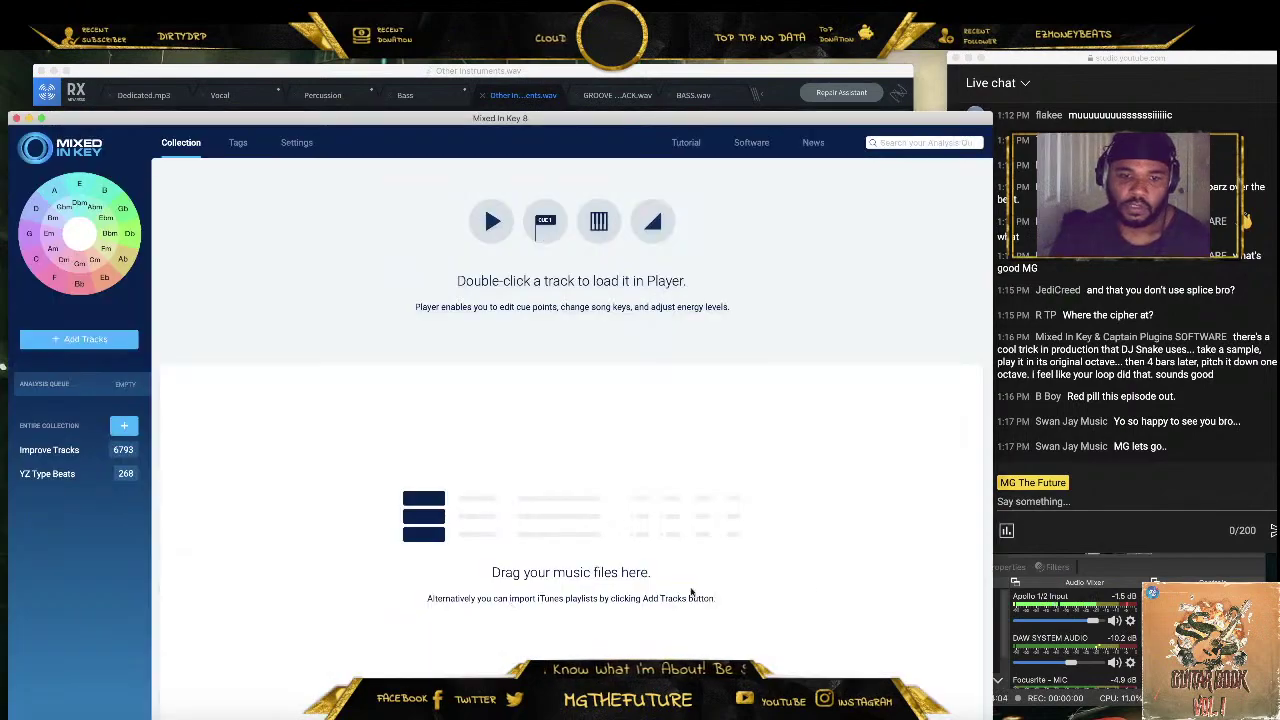
click(1052, 700)
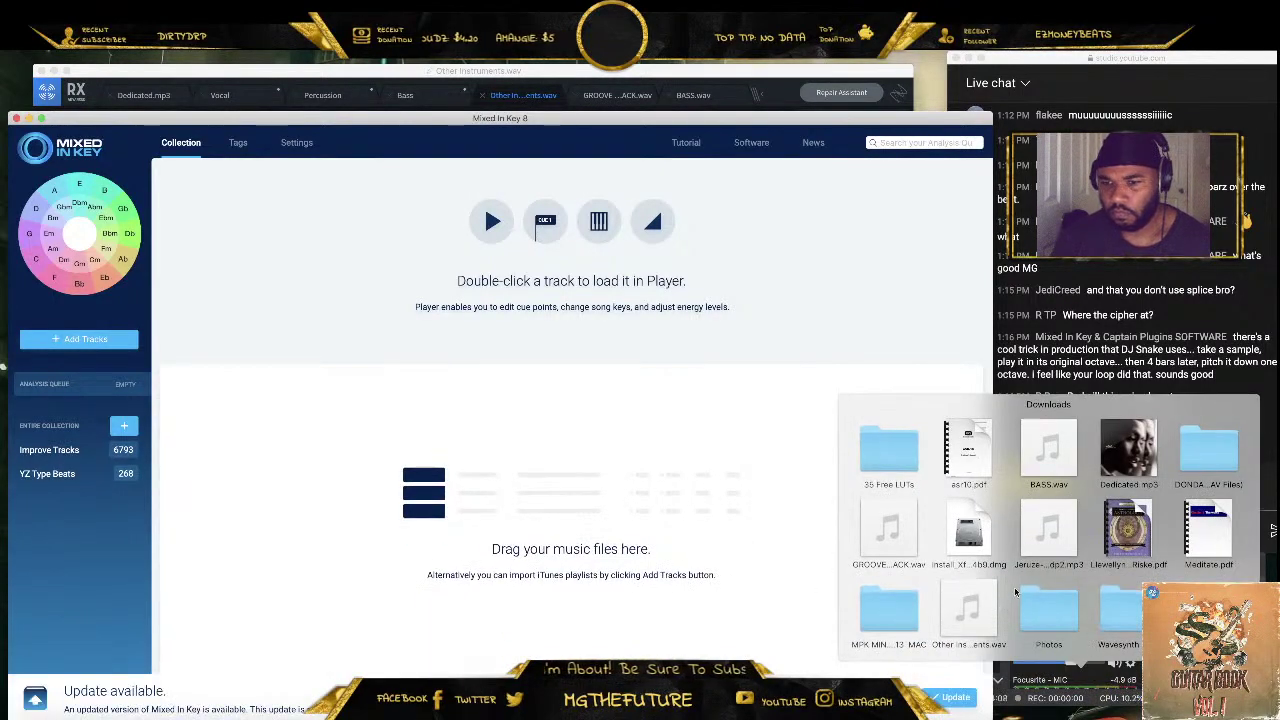
drag(988, 617, 586, 549)
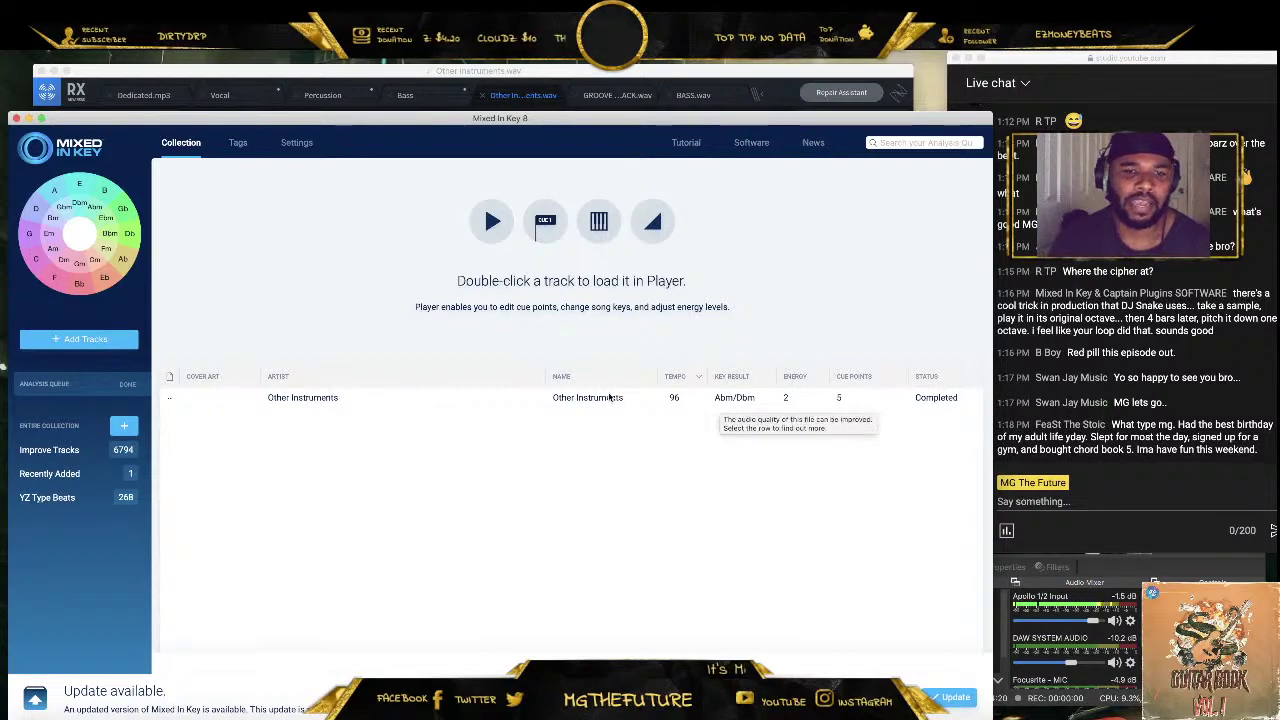
click(29, 119)
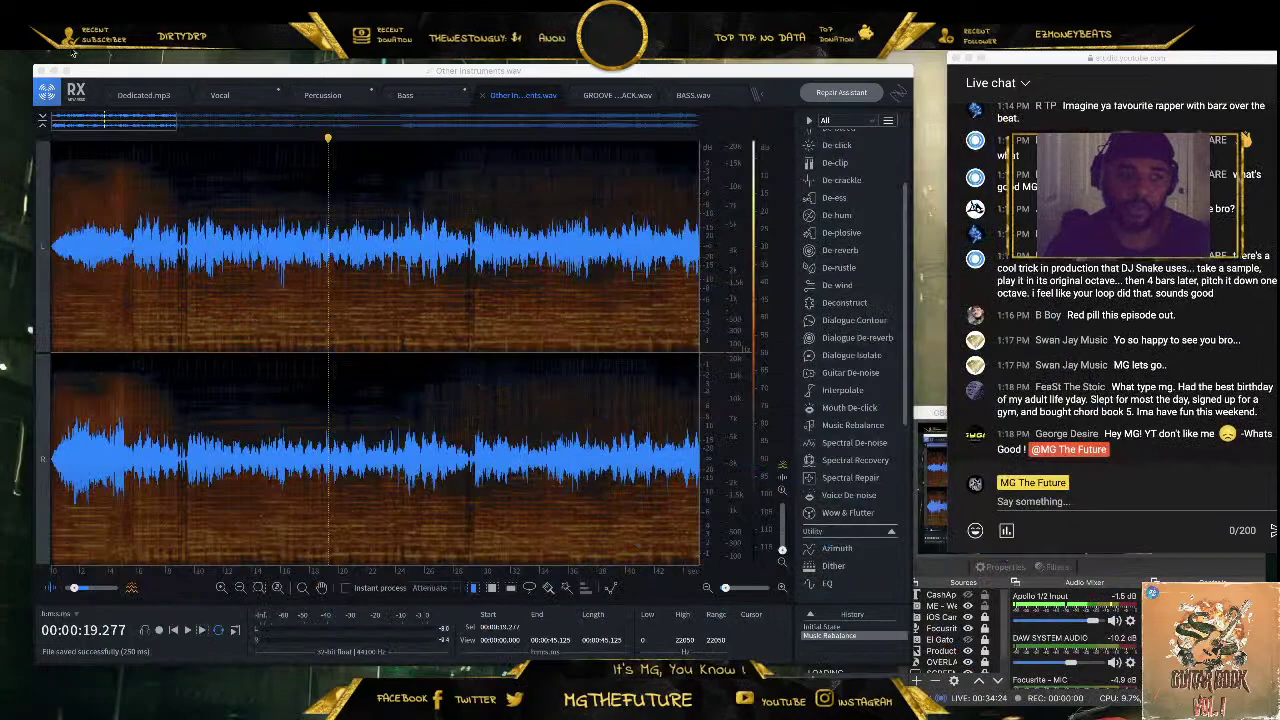
Minimize RX, switch to Finder and open the Music folder on the MG The Glyph drive
click(53, 71)
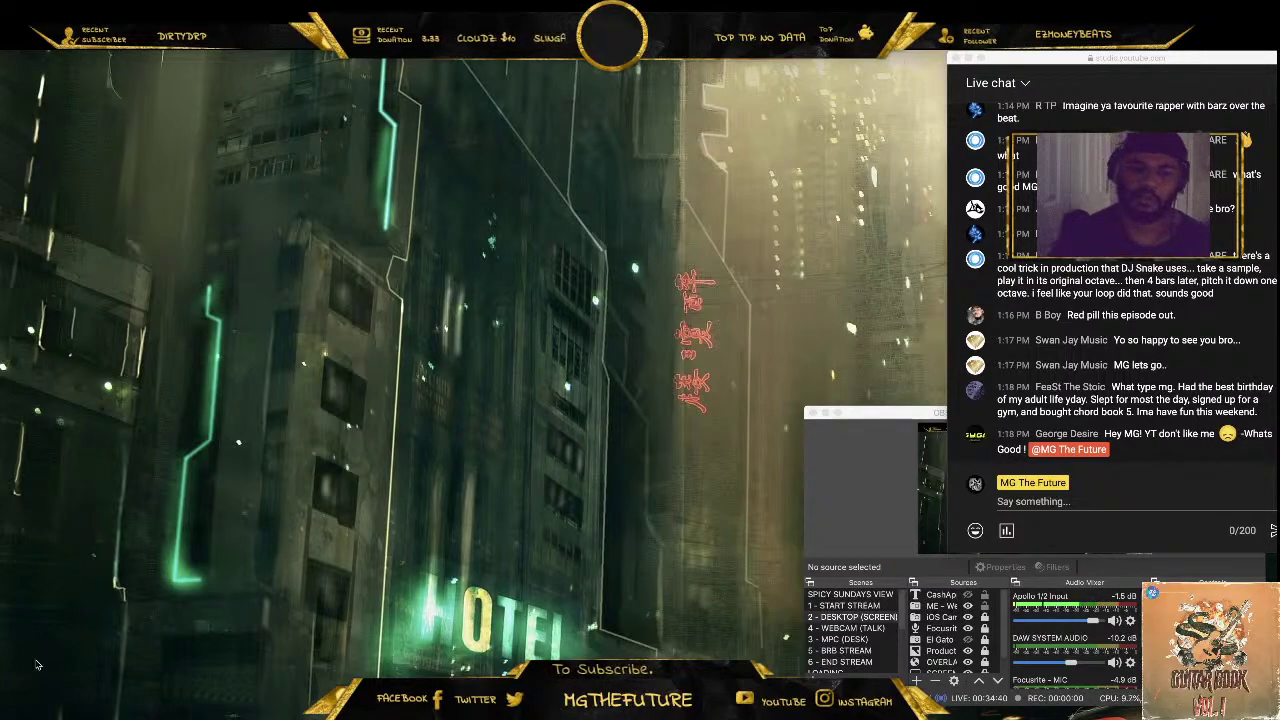
click(37, 697)
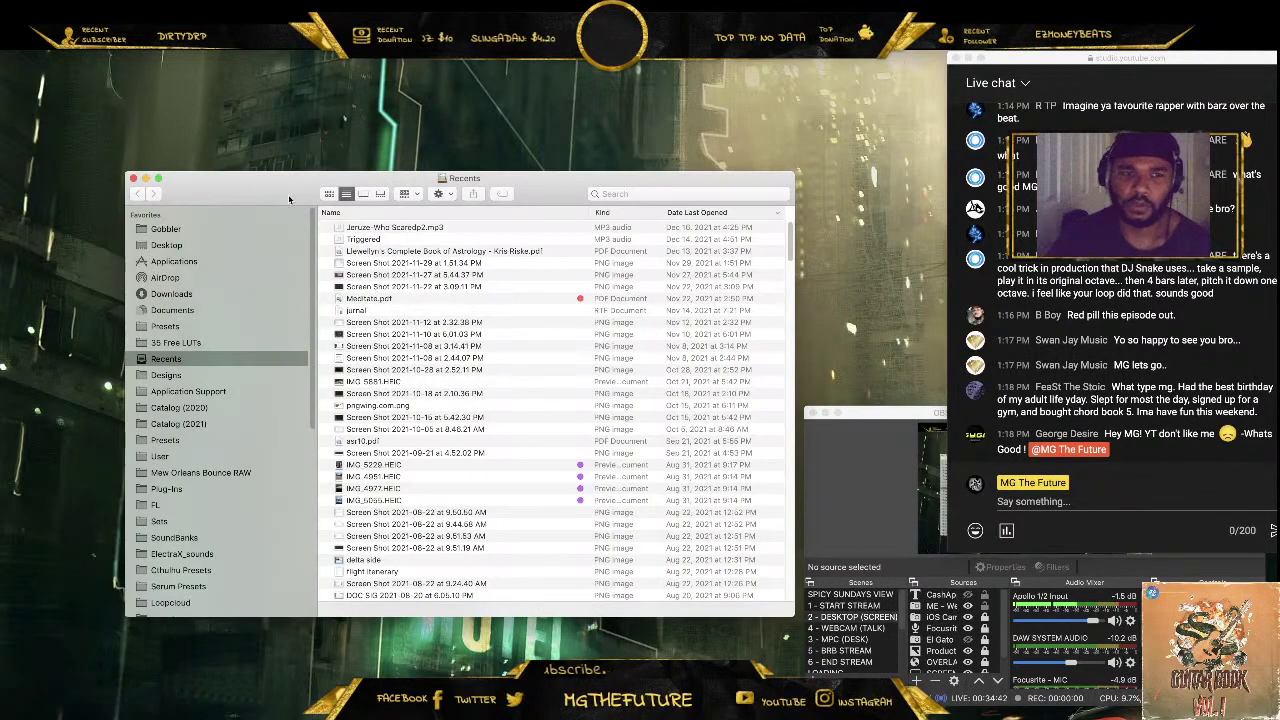
drag(290, 198, 270, 158)
scroll(199, 485, down, 5)
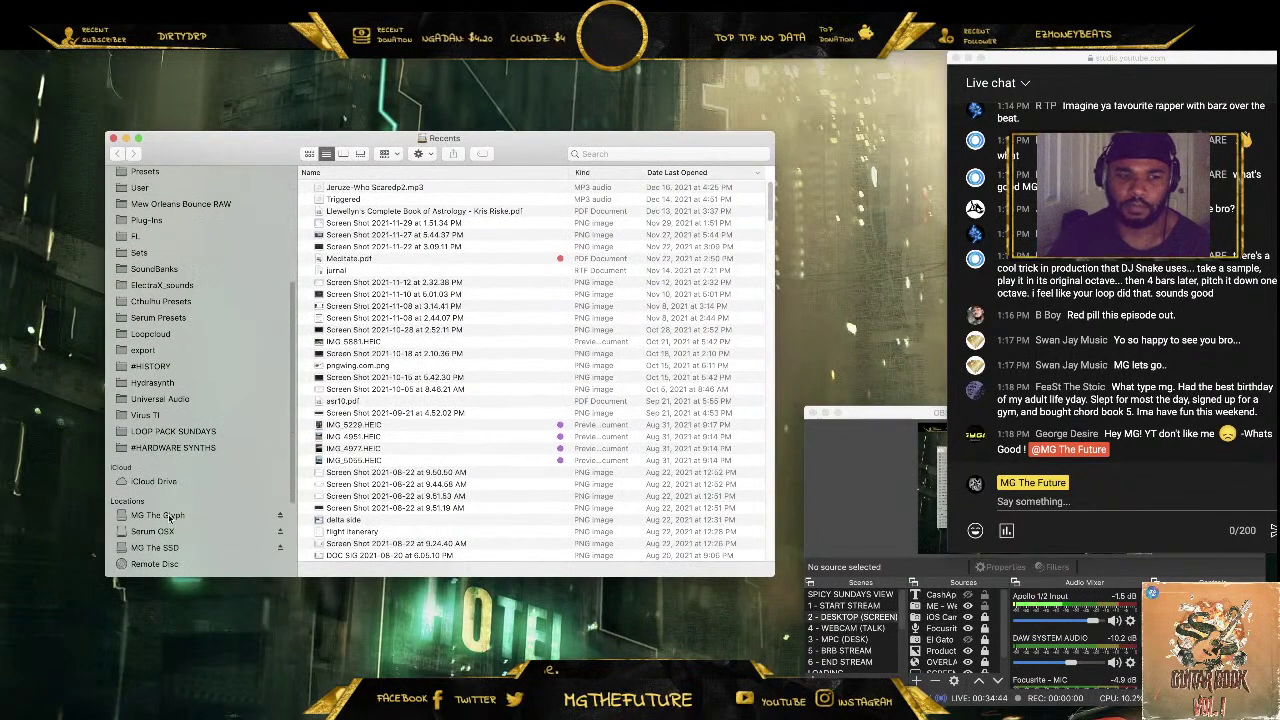
click(158, 515)
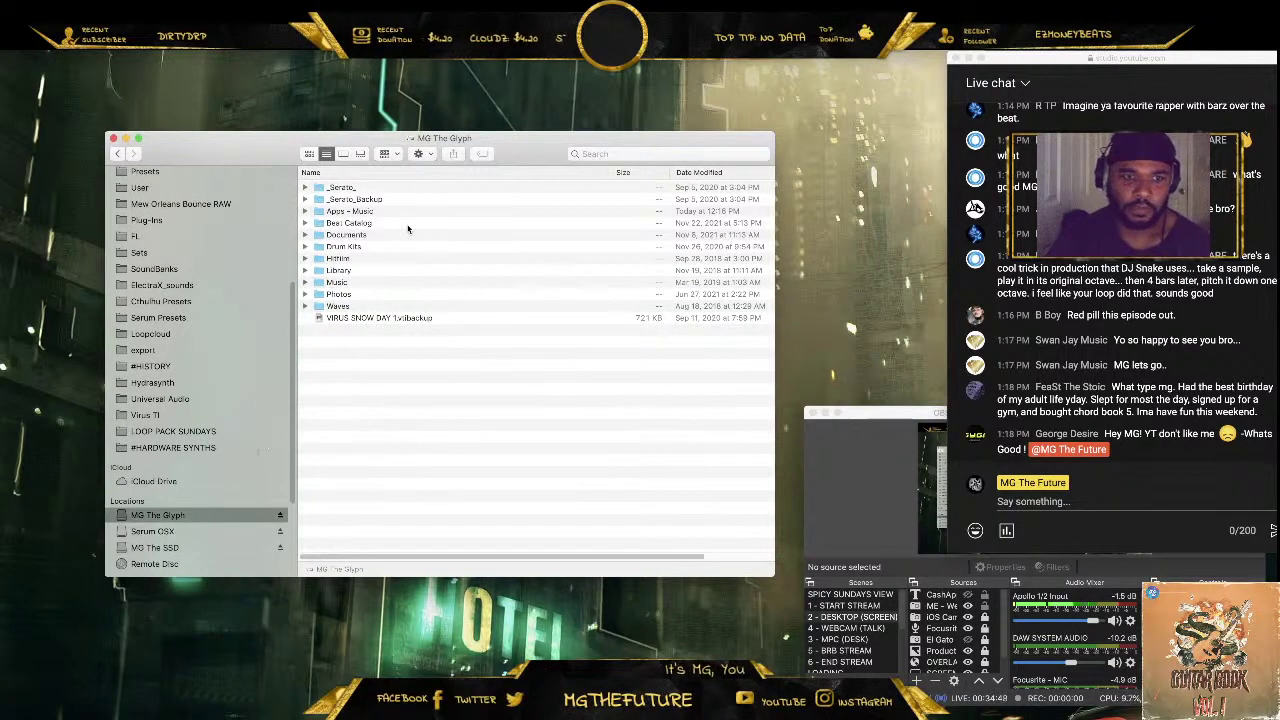
double_click(337, 283)
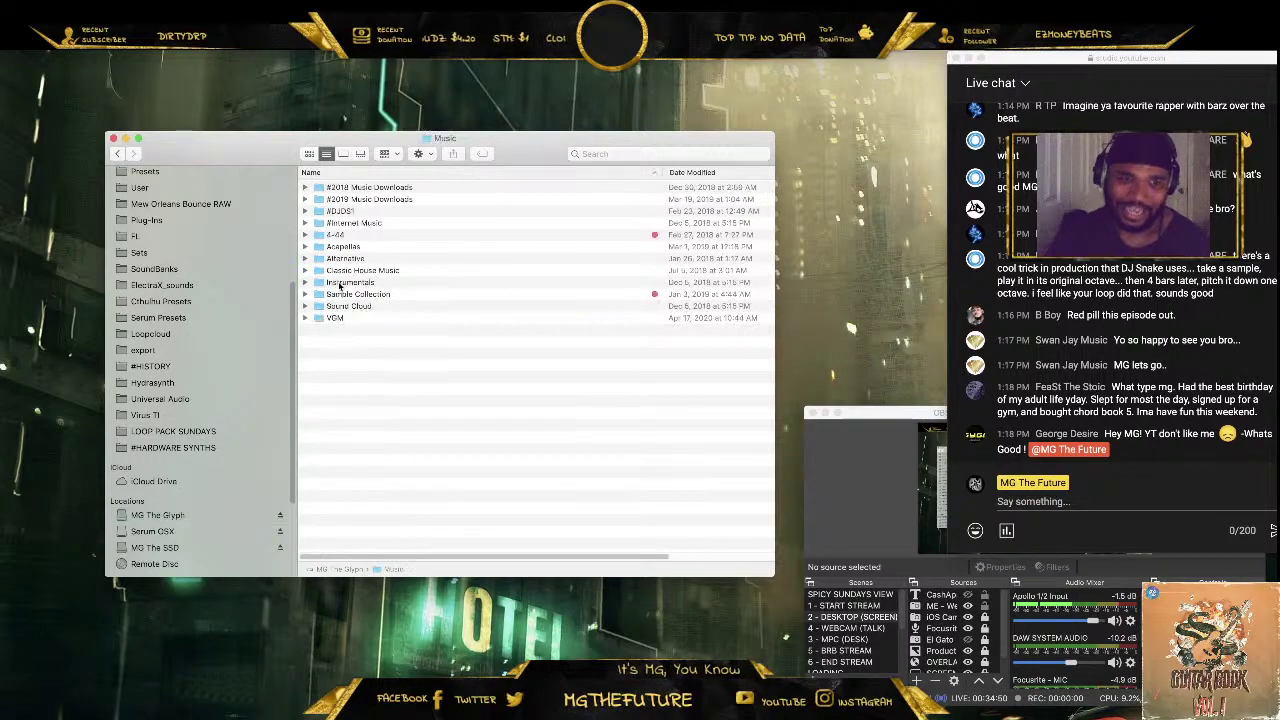
Open the Sample Collection folder, switch to EasyFind and search the active Finder window for "Minnie Ripperton"
double_click(358, 294)
drag(522, 158, 764, 104)
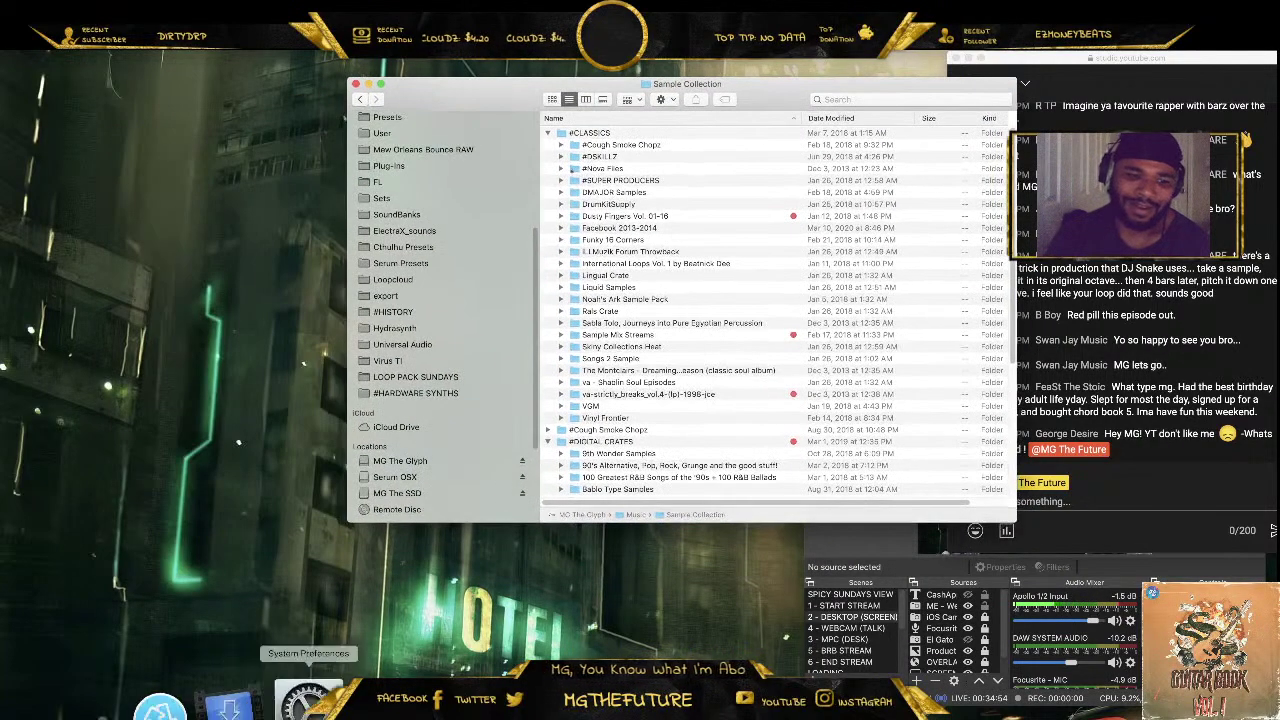
click(214, 692)
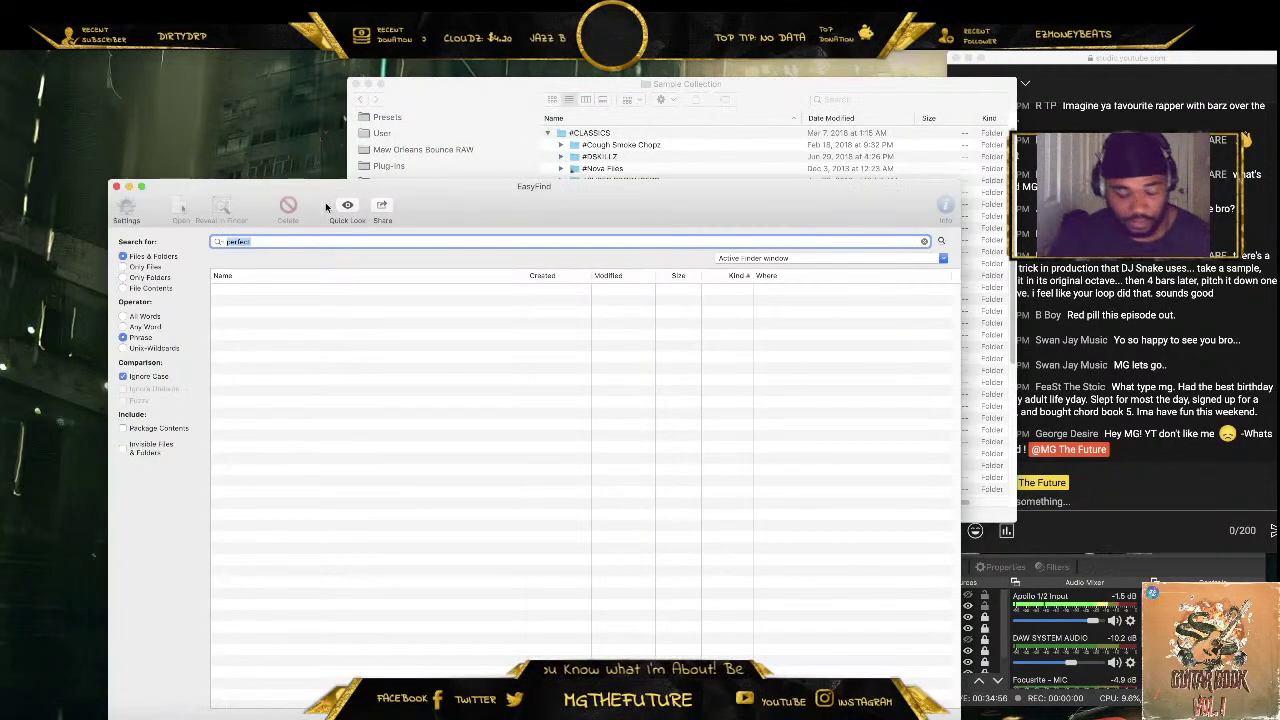
text(Mini)
text(ie Riperton)
key(Return)
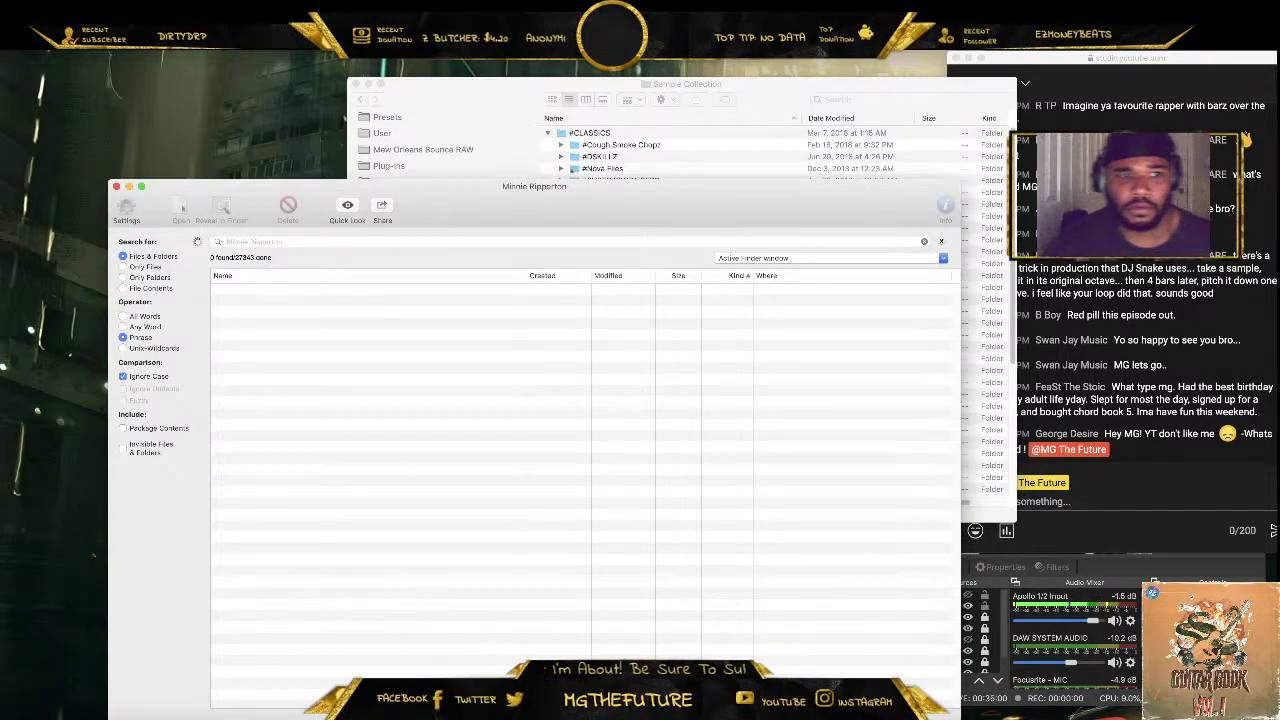
Search the Sample Collection folder for "minnie" instead and keep the search window in front of Finder
drag(553, 208, 472, 158)
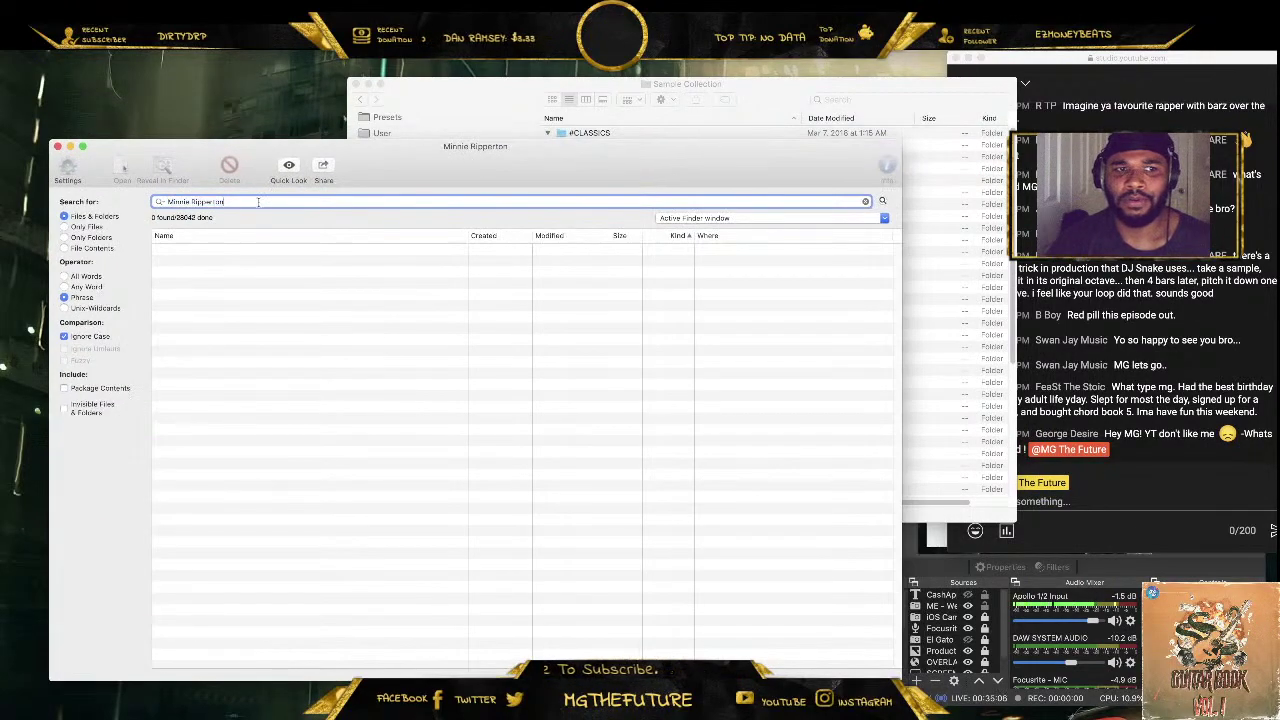
key(BackSpace)
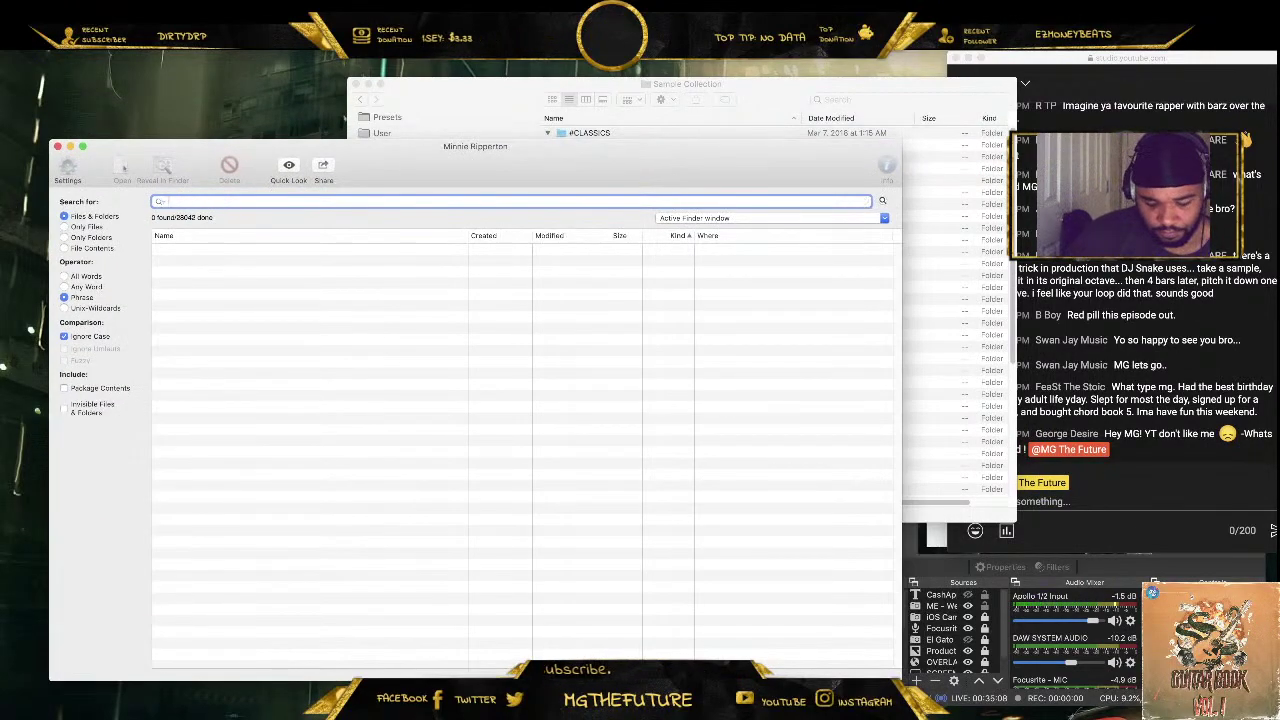
text(minnie)
key(Return)
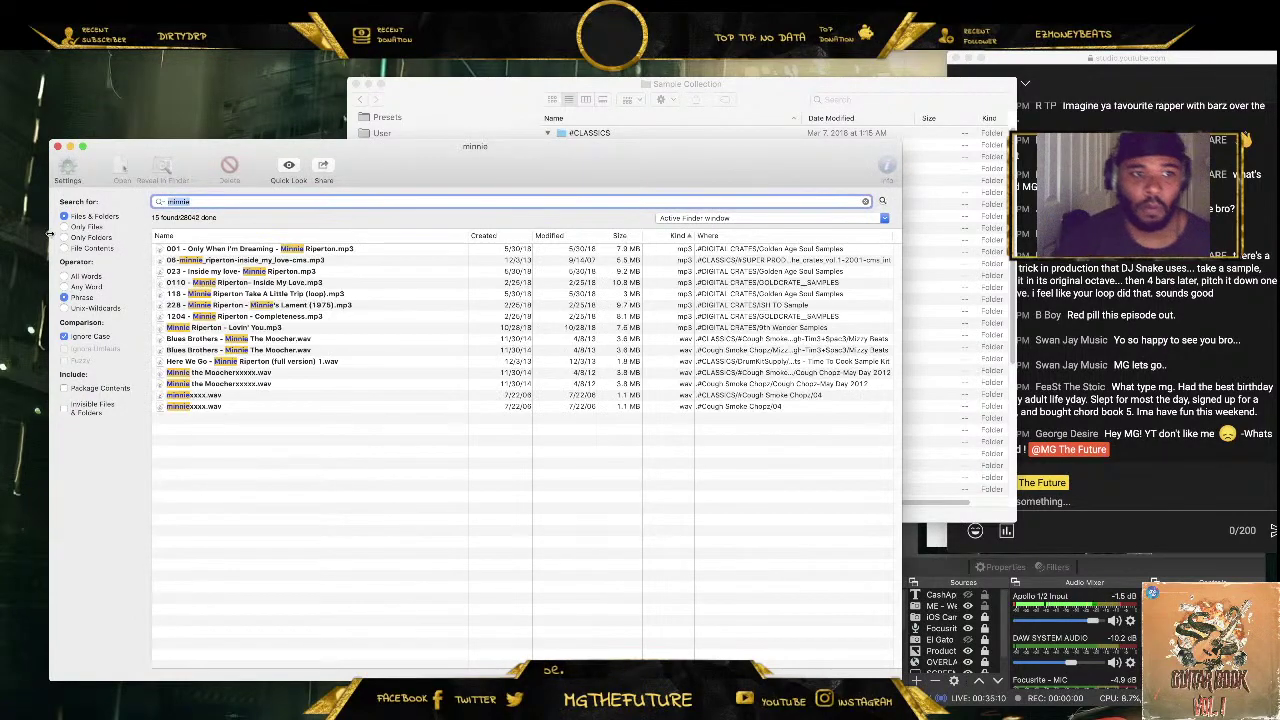
drag(492, 115, 554, 87)
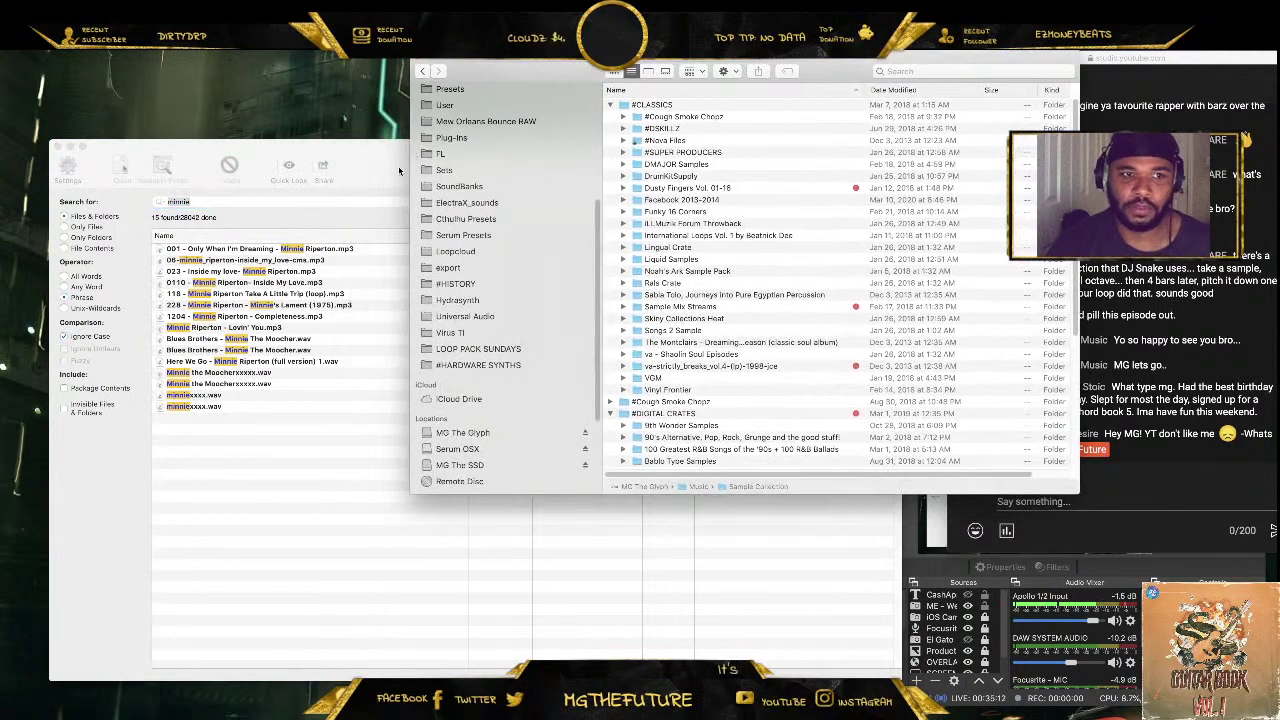
click(398, 165)
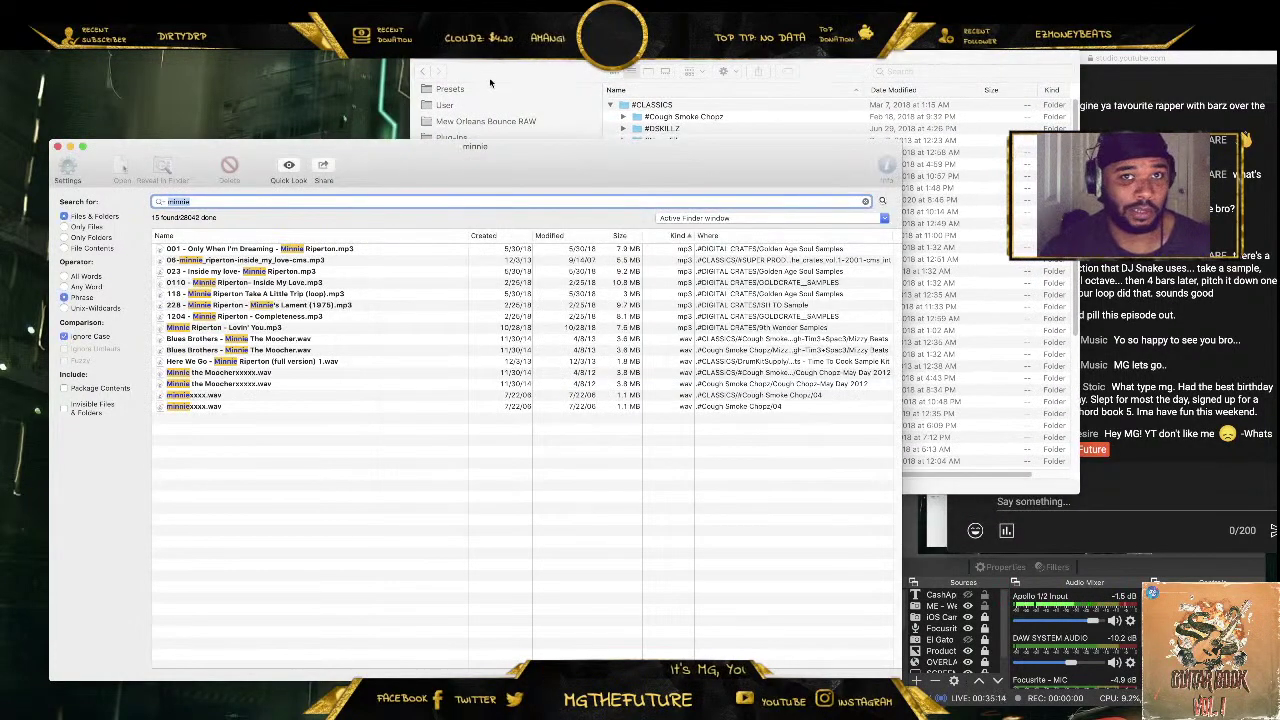
Switch to RX, load 06-minnie_riperton-inside_my_love-cms.mp3 from the search results and bring the whole RX window into view
double_click(295, 264)
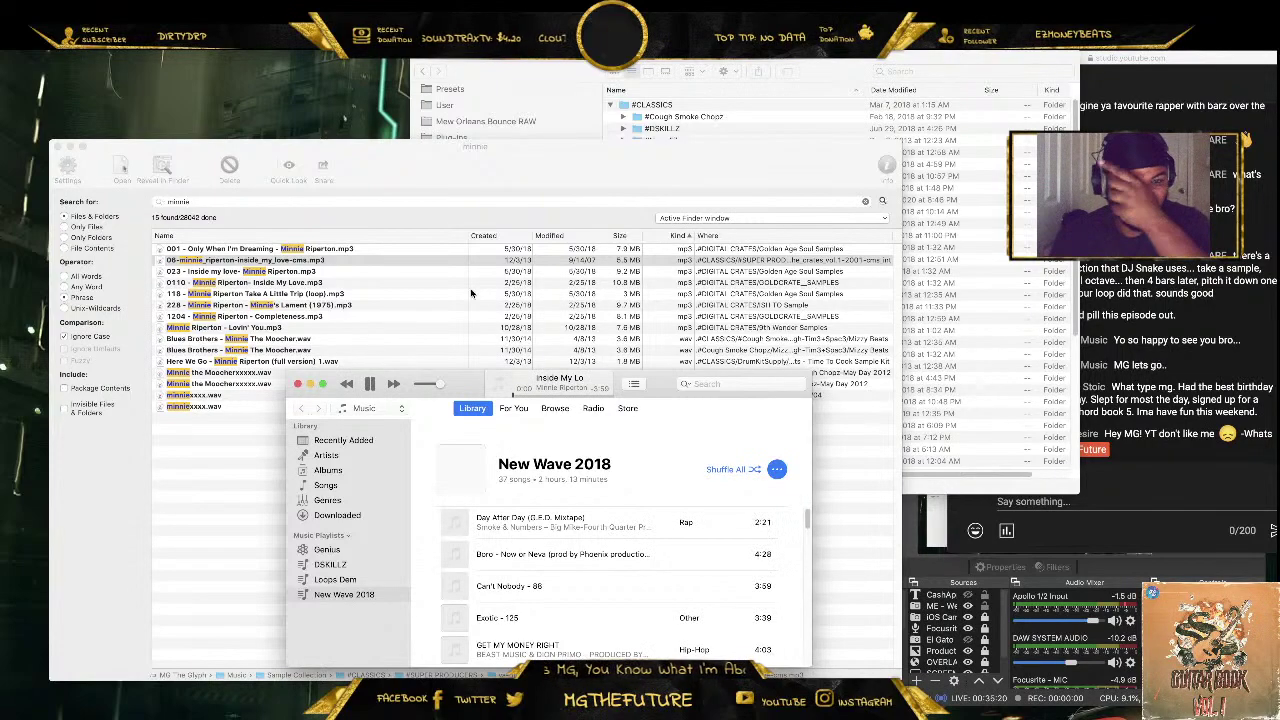
click(297, 383)
click(588, 690)
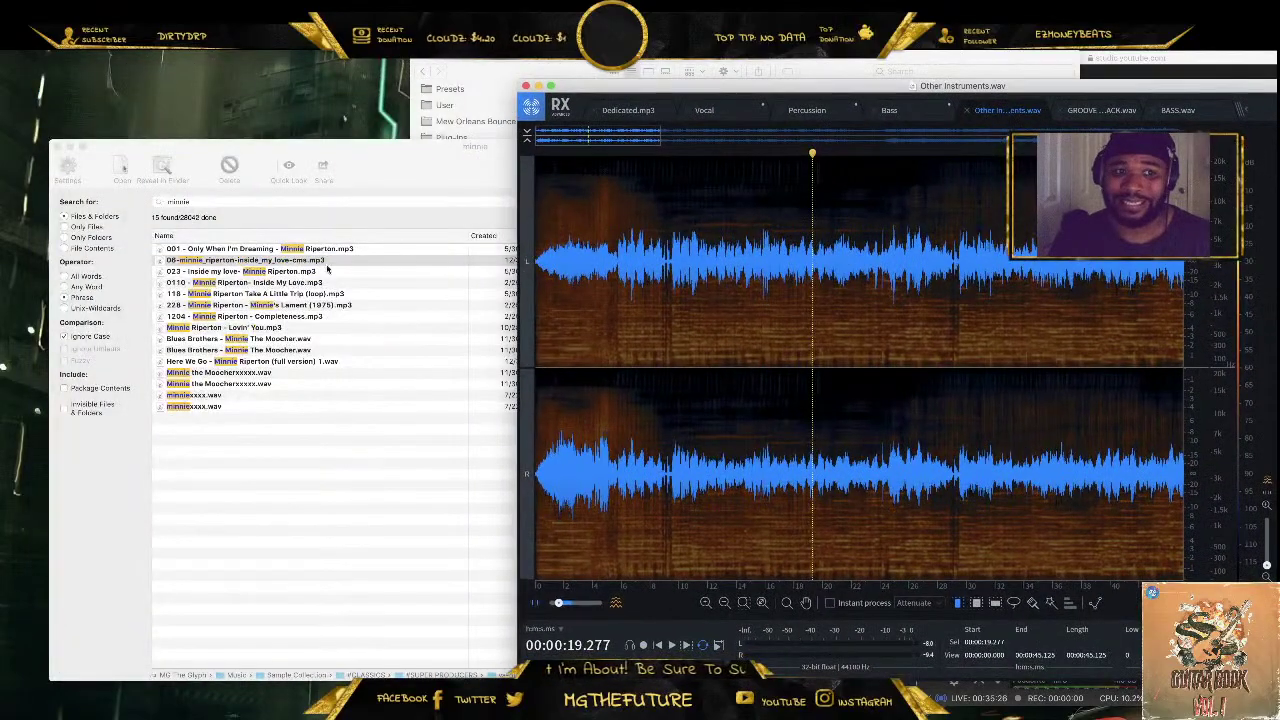
drag(290, 263, 835, 335)
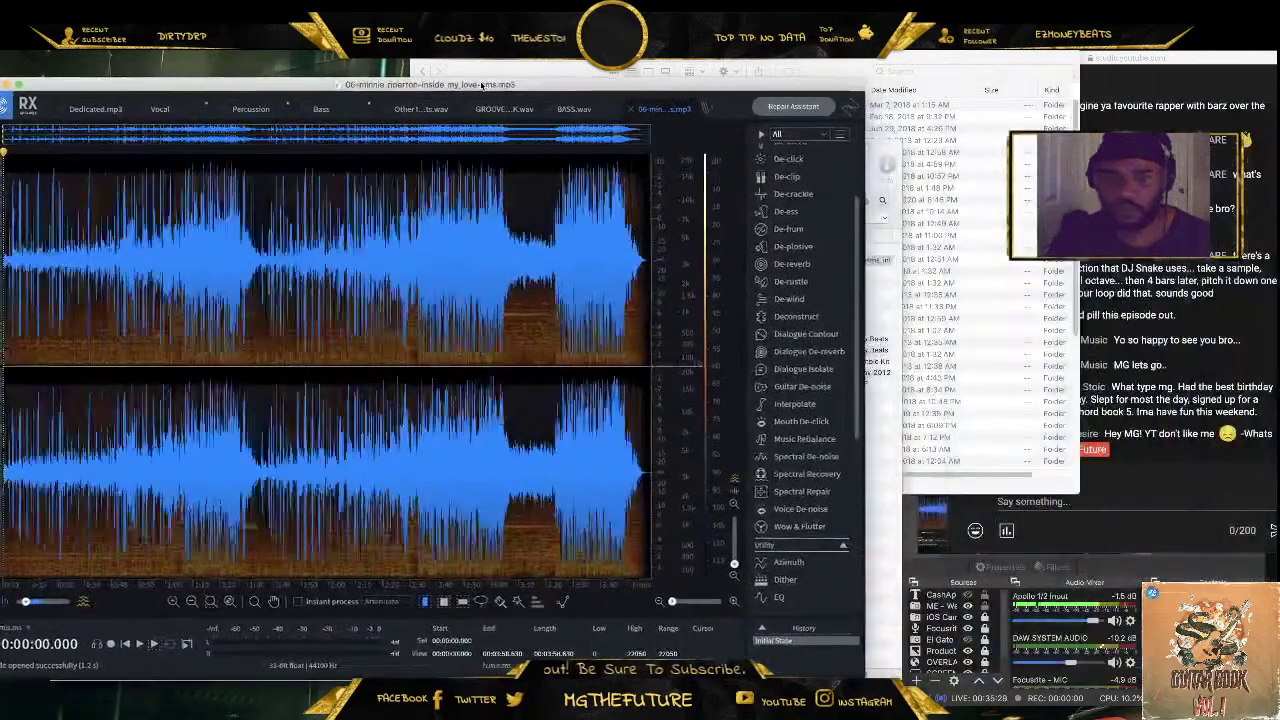
drag(481, 85, 541, 75)
click(1232, 218)
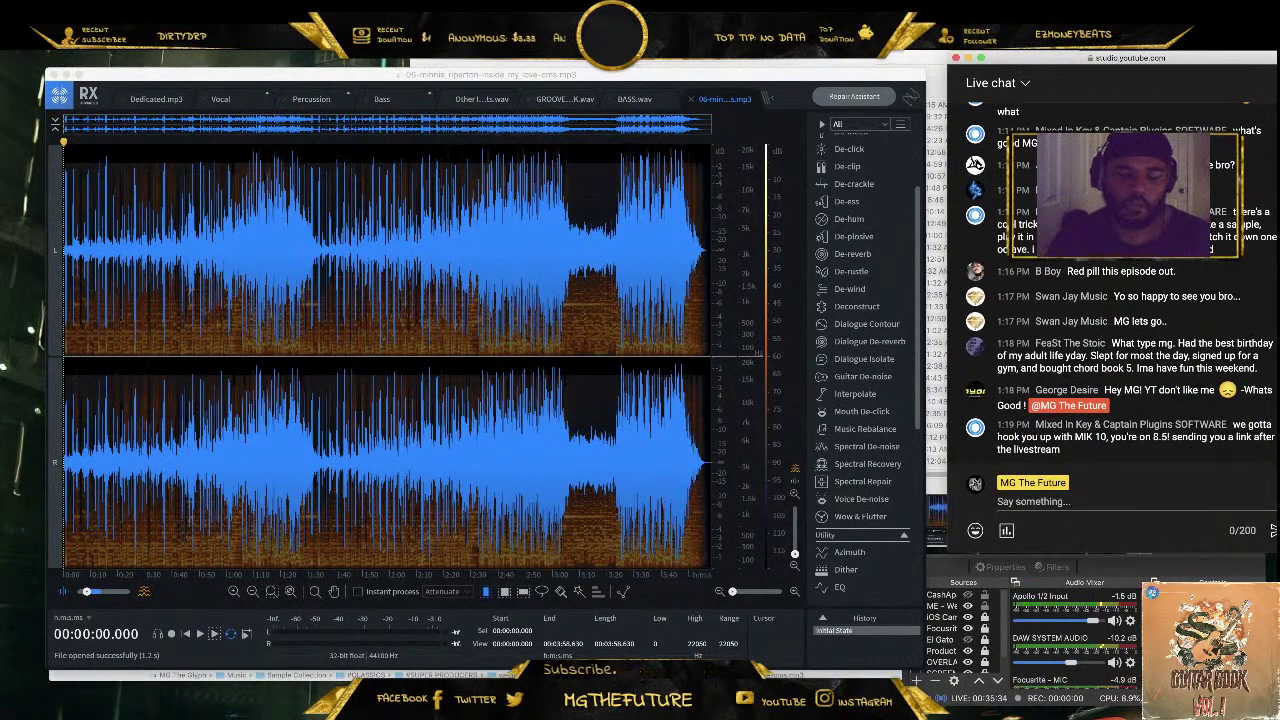
Listen to the quiet breakdown near the end of the song from about 3:07.9
click(527, 437)
click(481, 445)
click(573, 453)
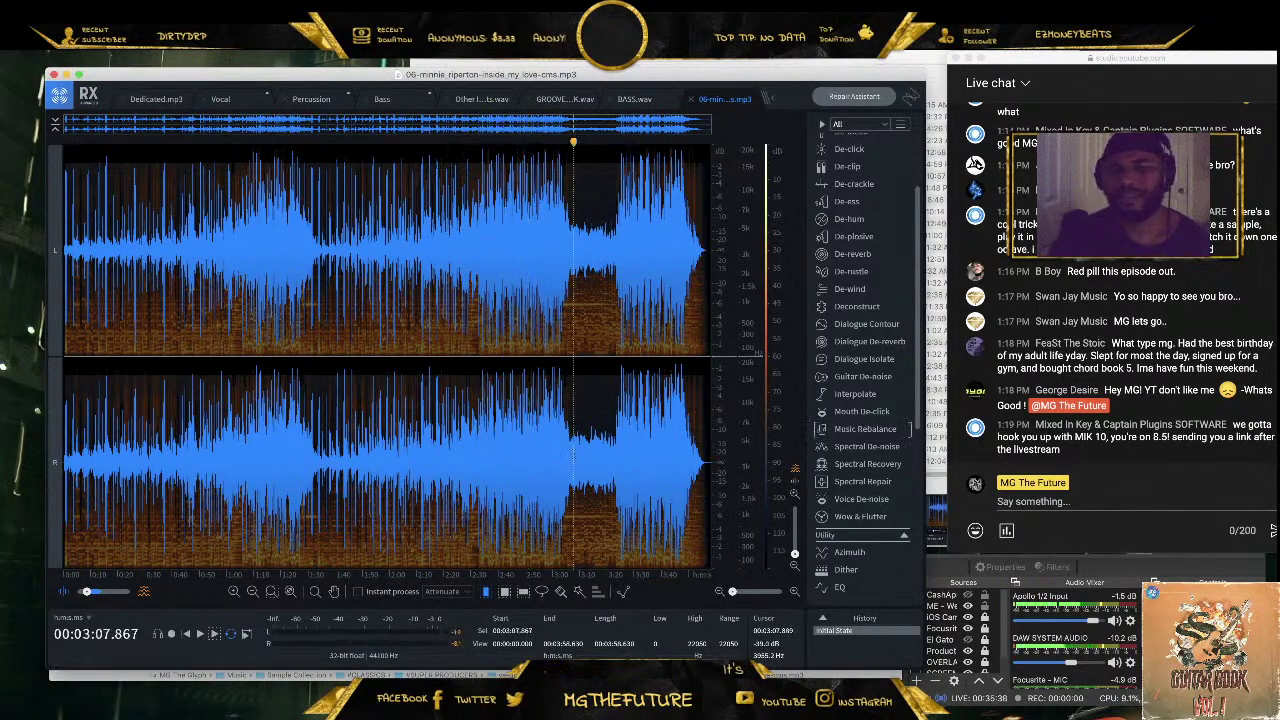
key(space)
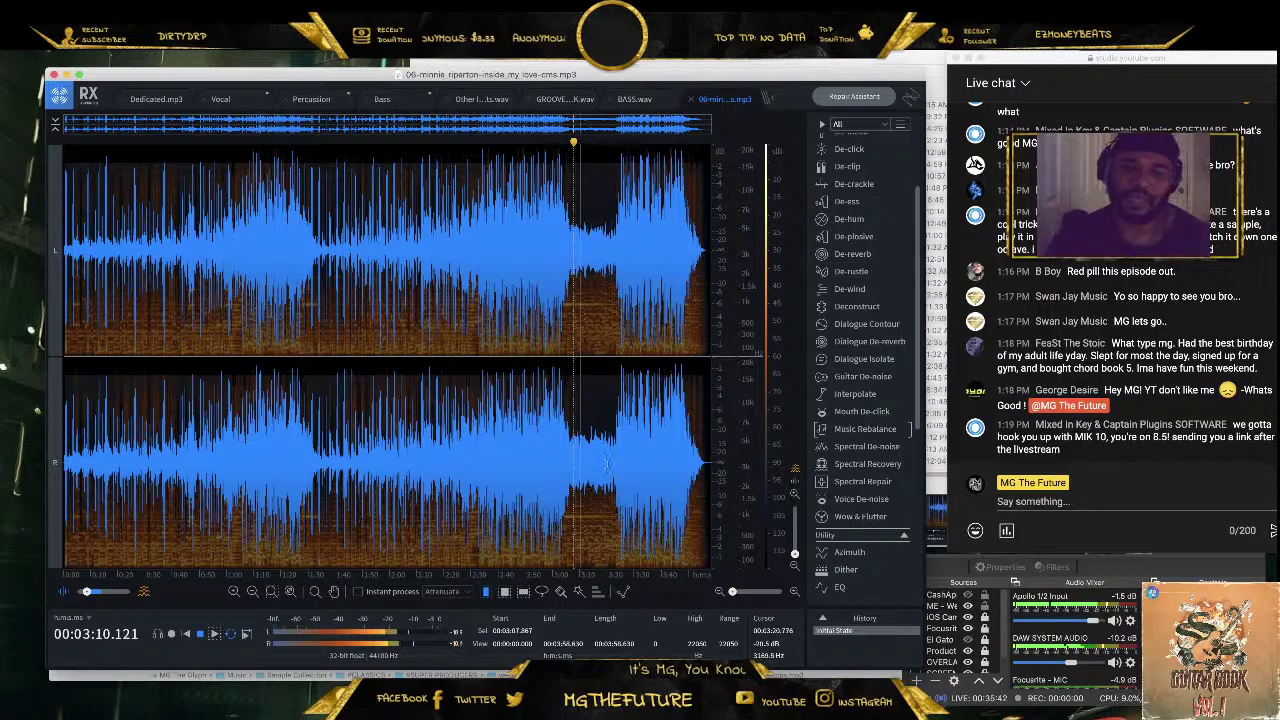
scroll(606, 462, up, 2)
scroll(606, 462, up, 3)
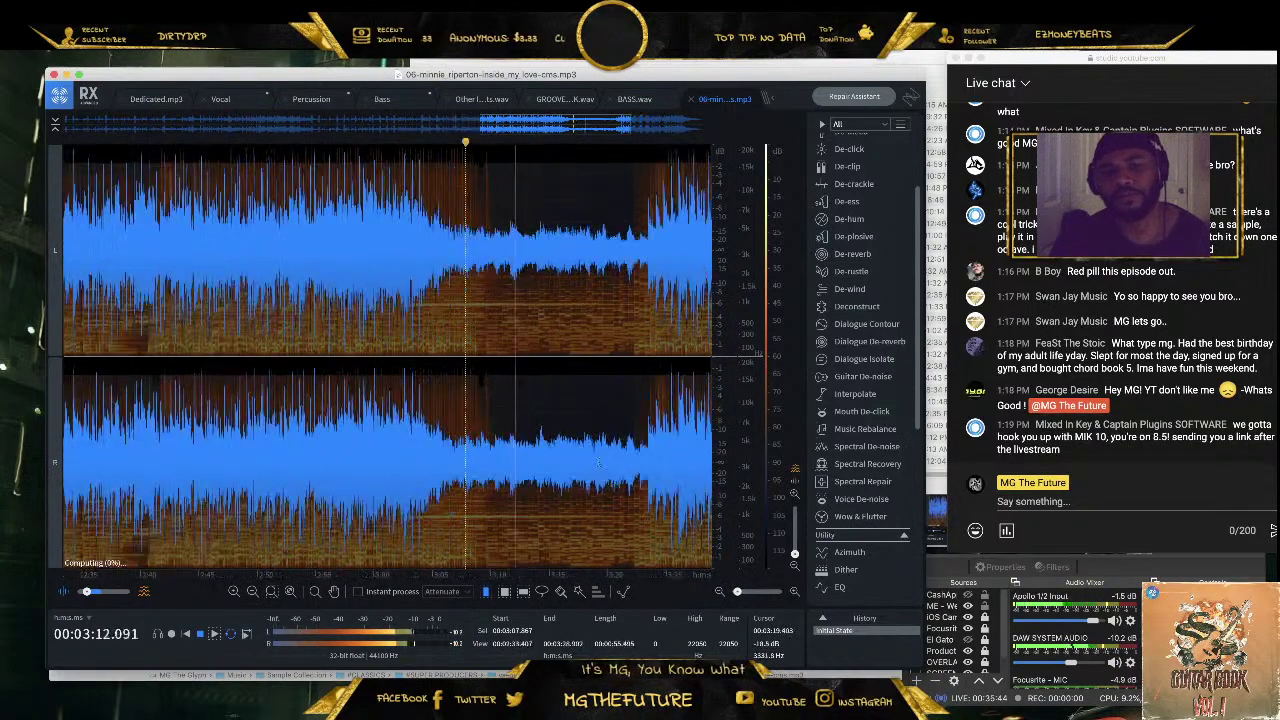
scroll(585, 452, down, 3)
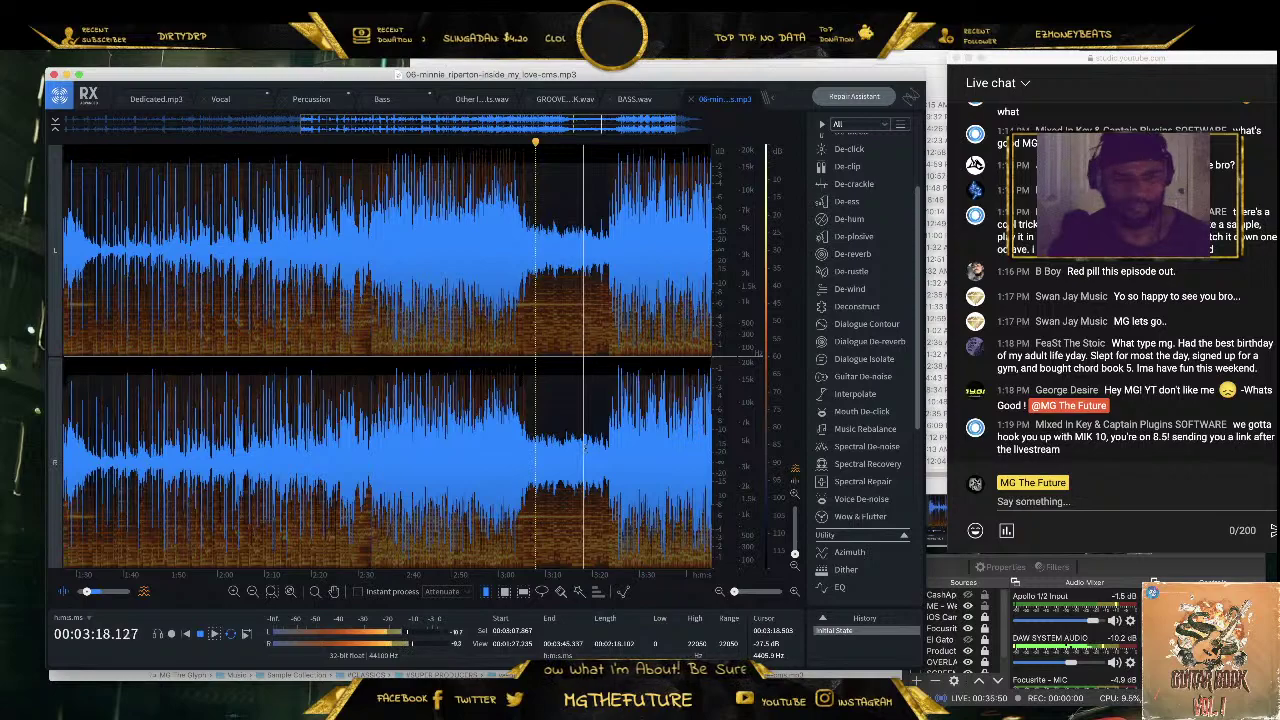
key(space)
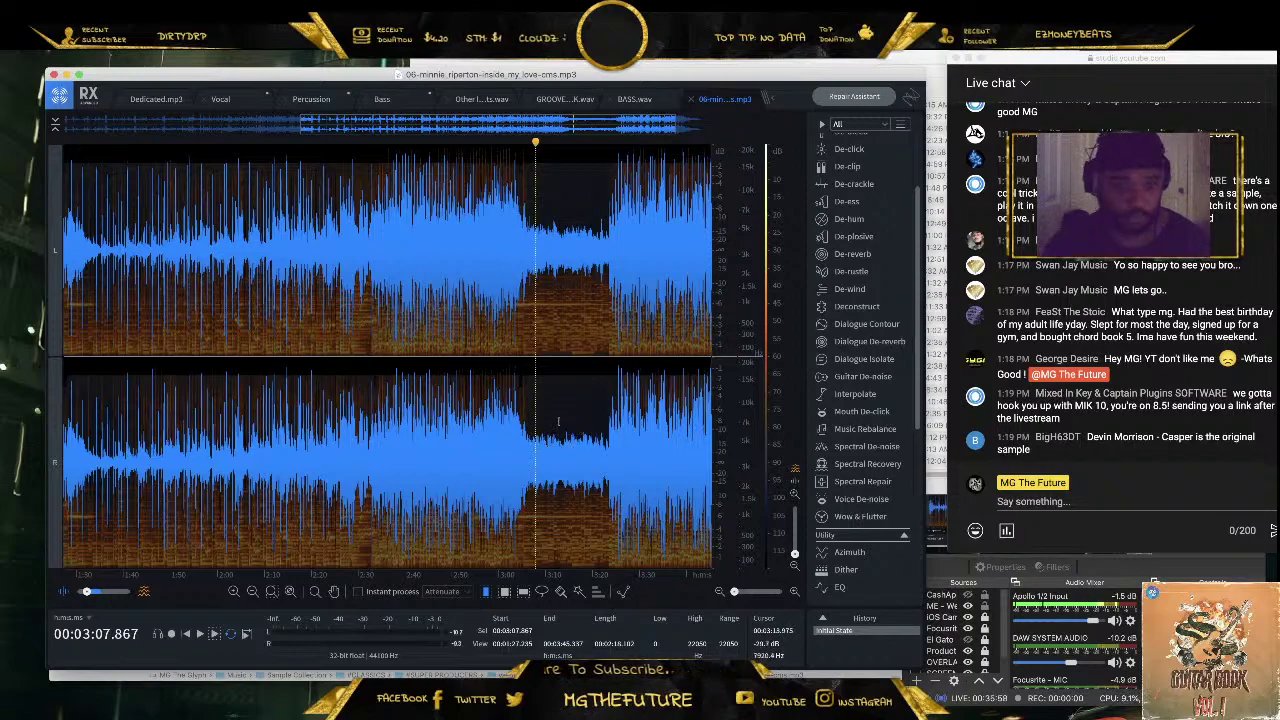
Listen to the transition into the breakdown from about 3:05.6 and from about 3:03.7
scroll(539, 489, up, 5)
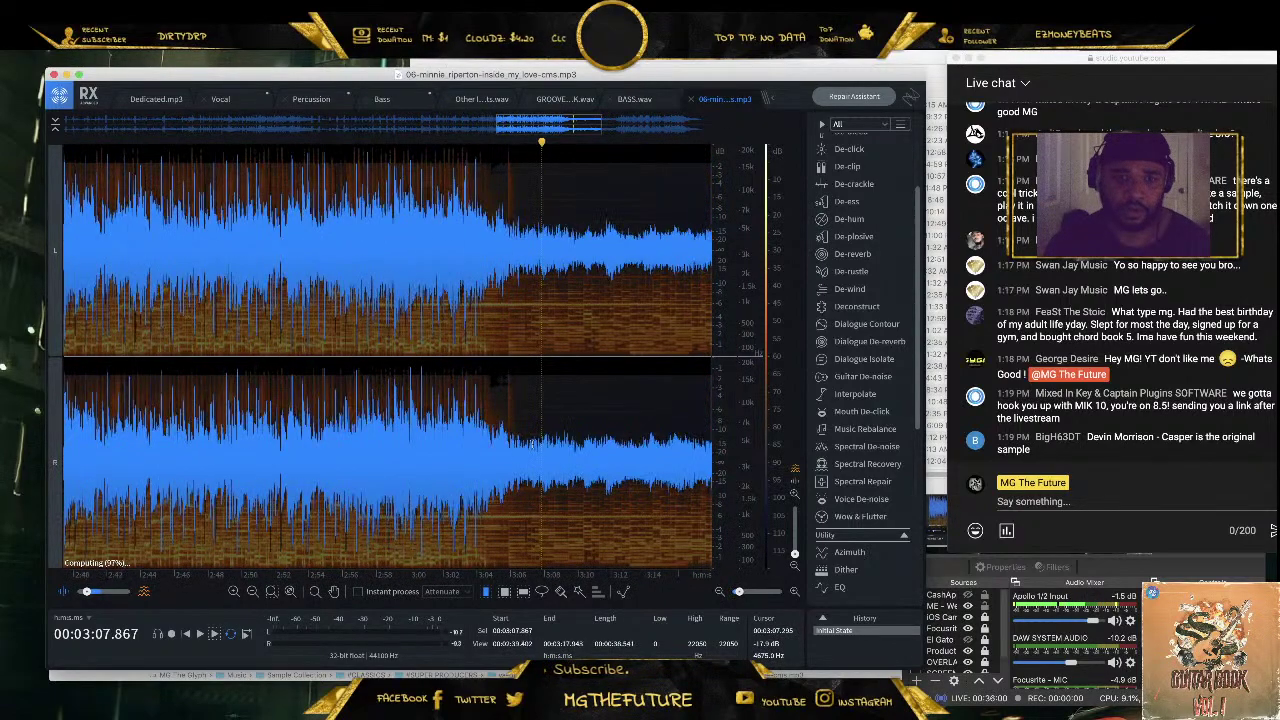
click(491, 477)
key(space)
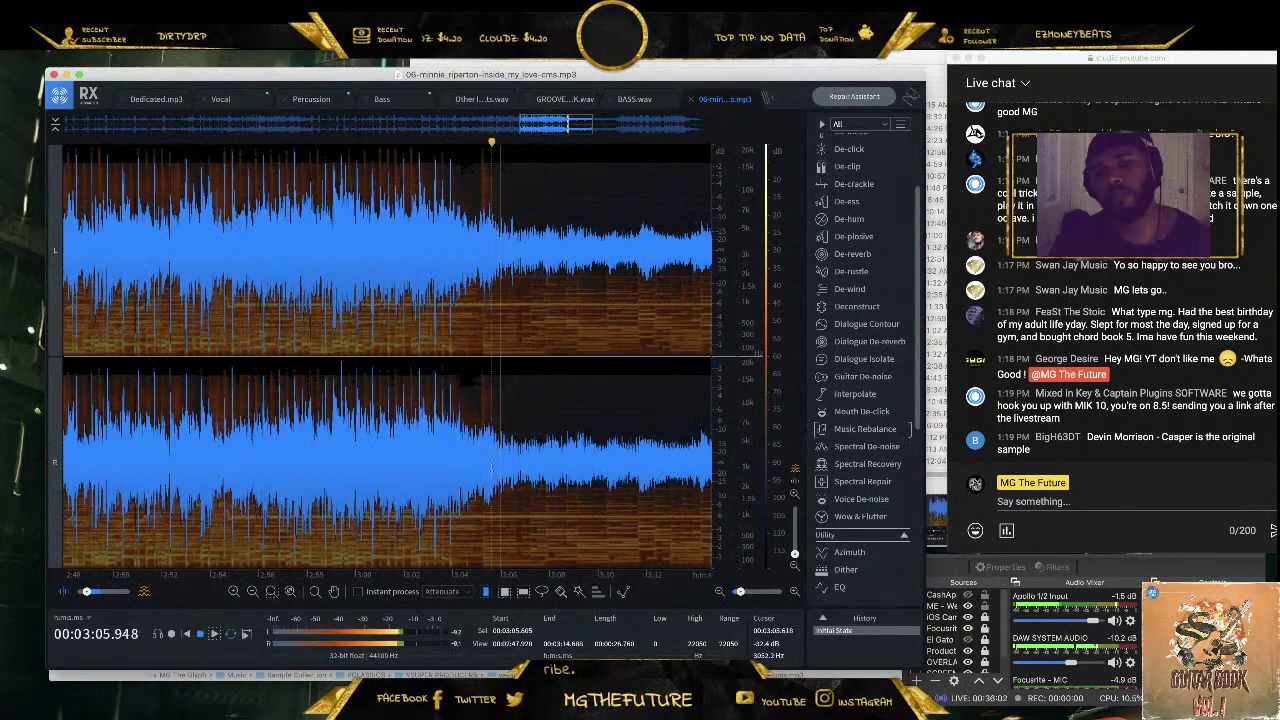
click(445, 463)
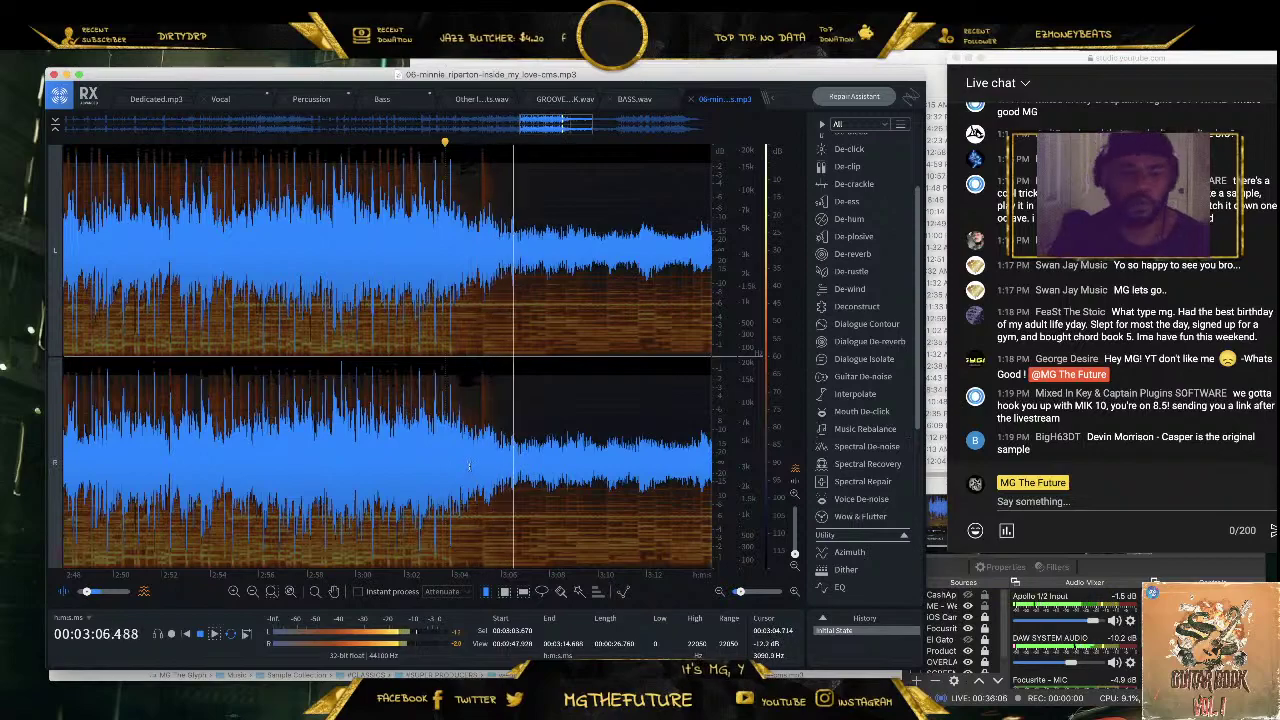
key(space)
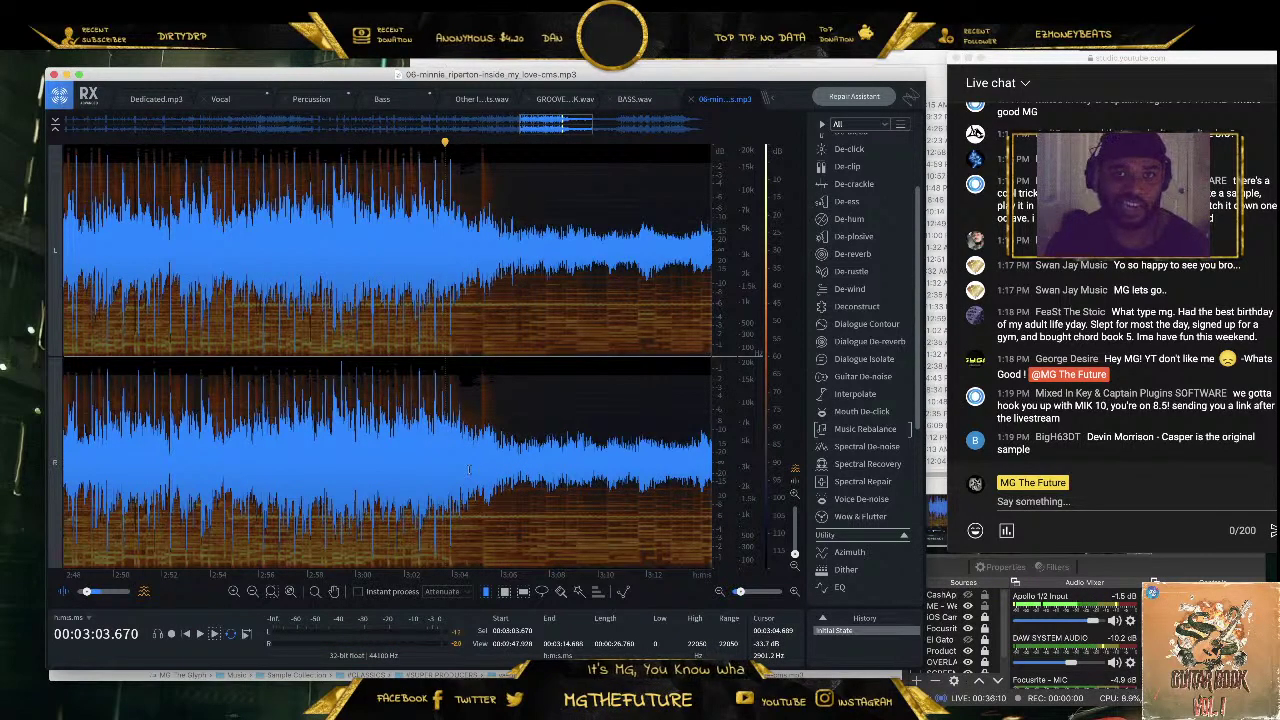
key(space)
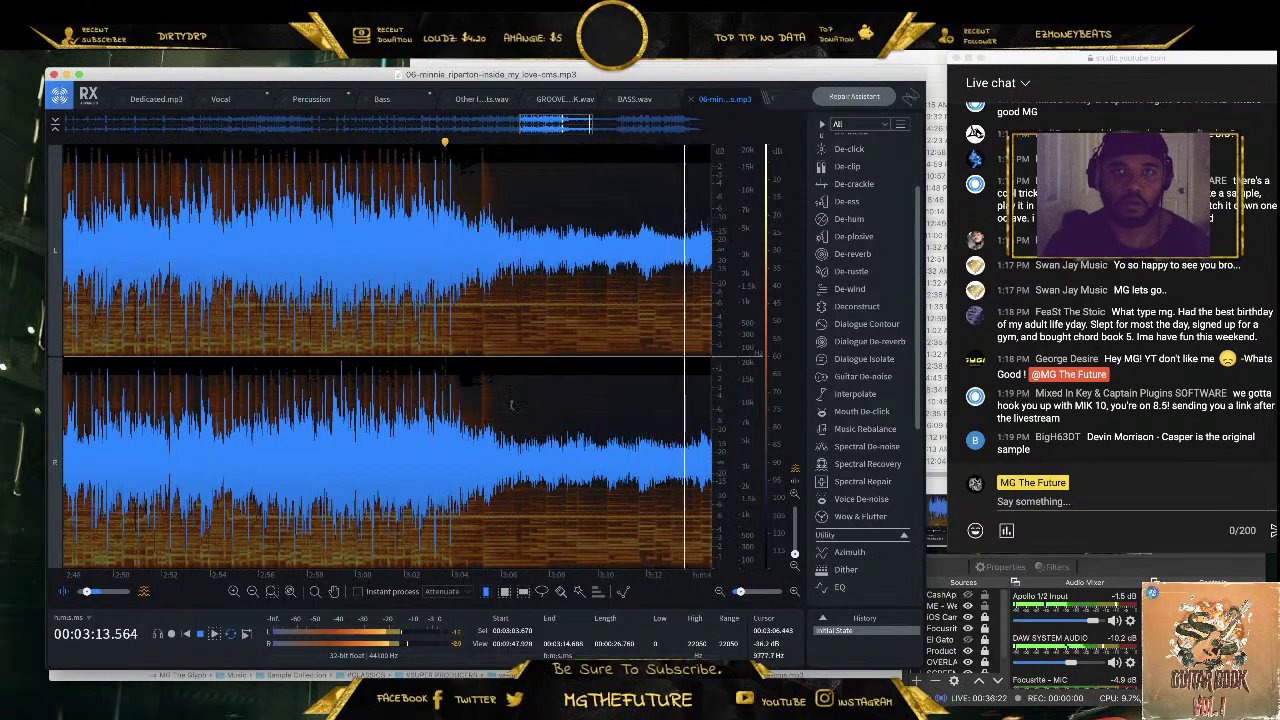
Select the quiet breakdown from about 3:05.9 to 3:15.8, audition it and tighten the selection's start to about 3:06.4
scroll(600, 430, down, 2)
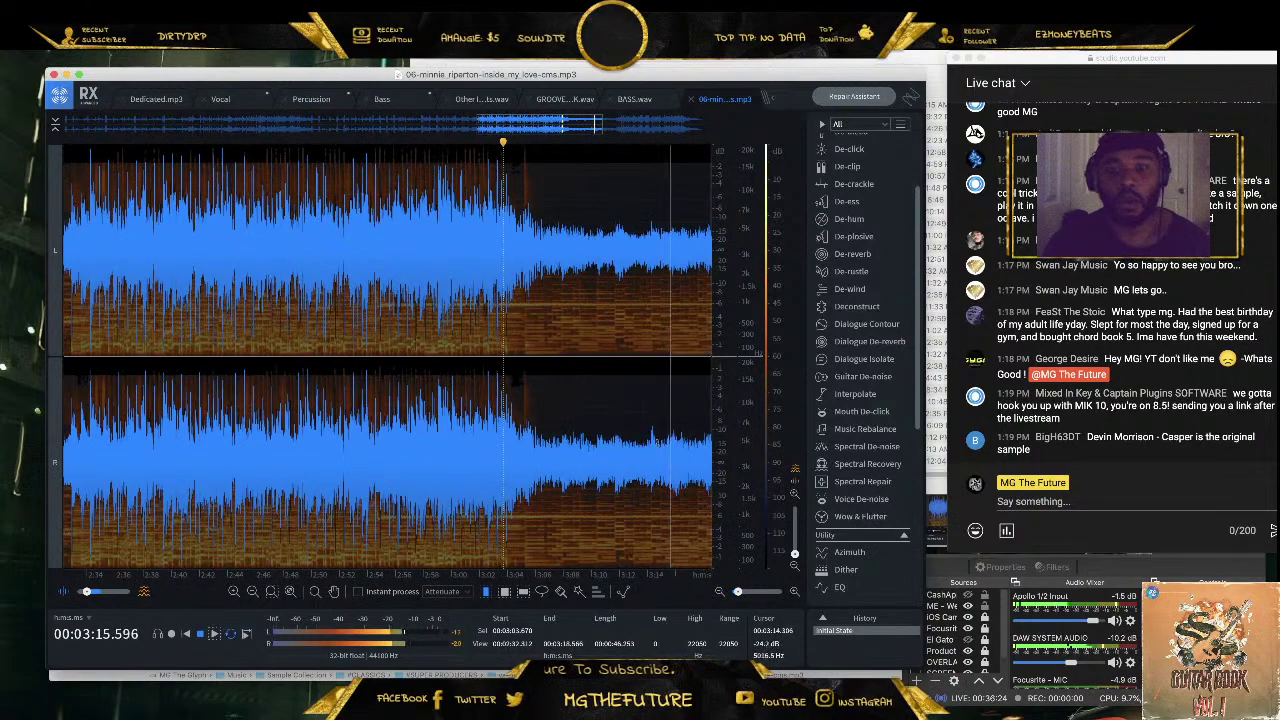
drag(672, 452, 534, 450)
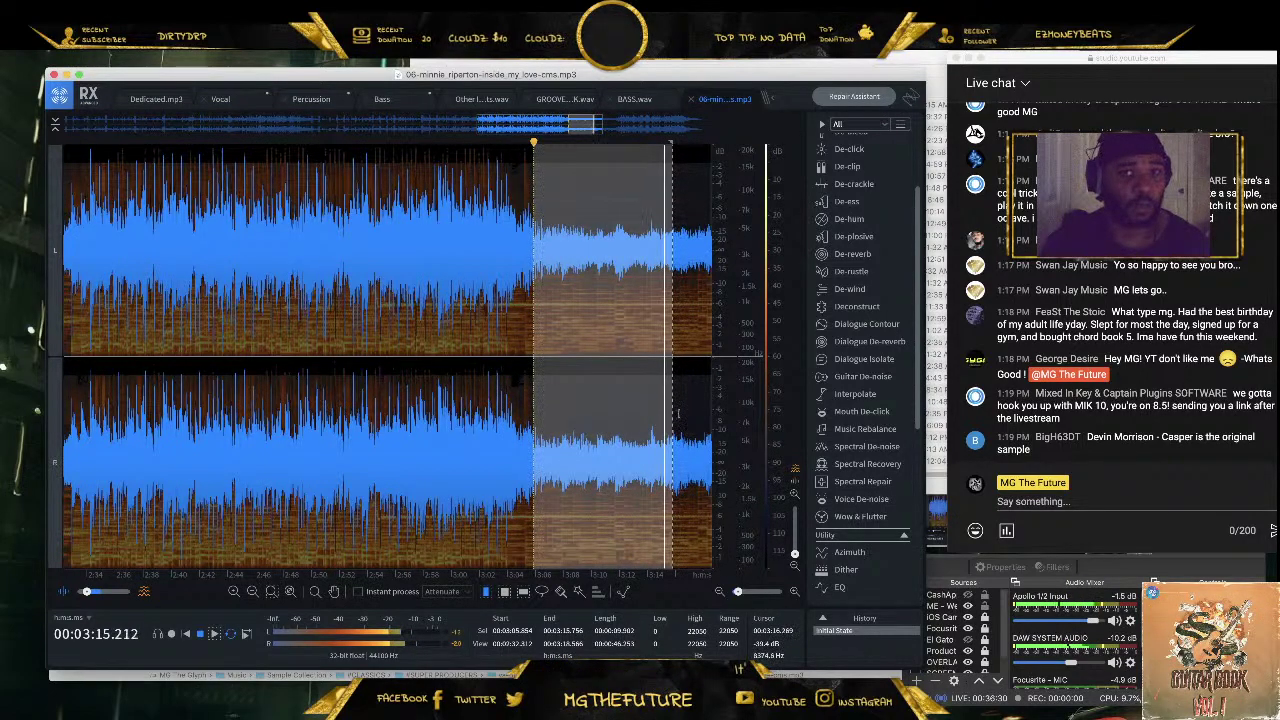
drag(533, 440, 543, 438)
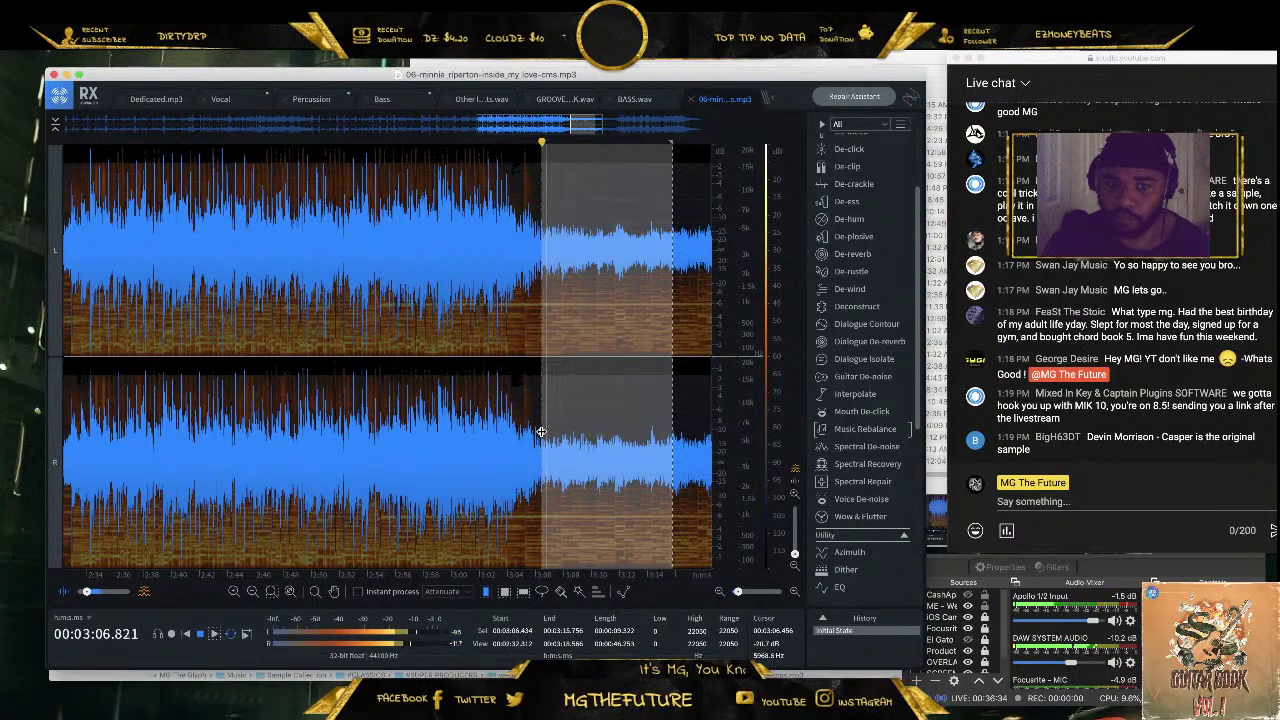
scroll(541, 432, up, 2)
scroll(541, 432, up, 2)
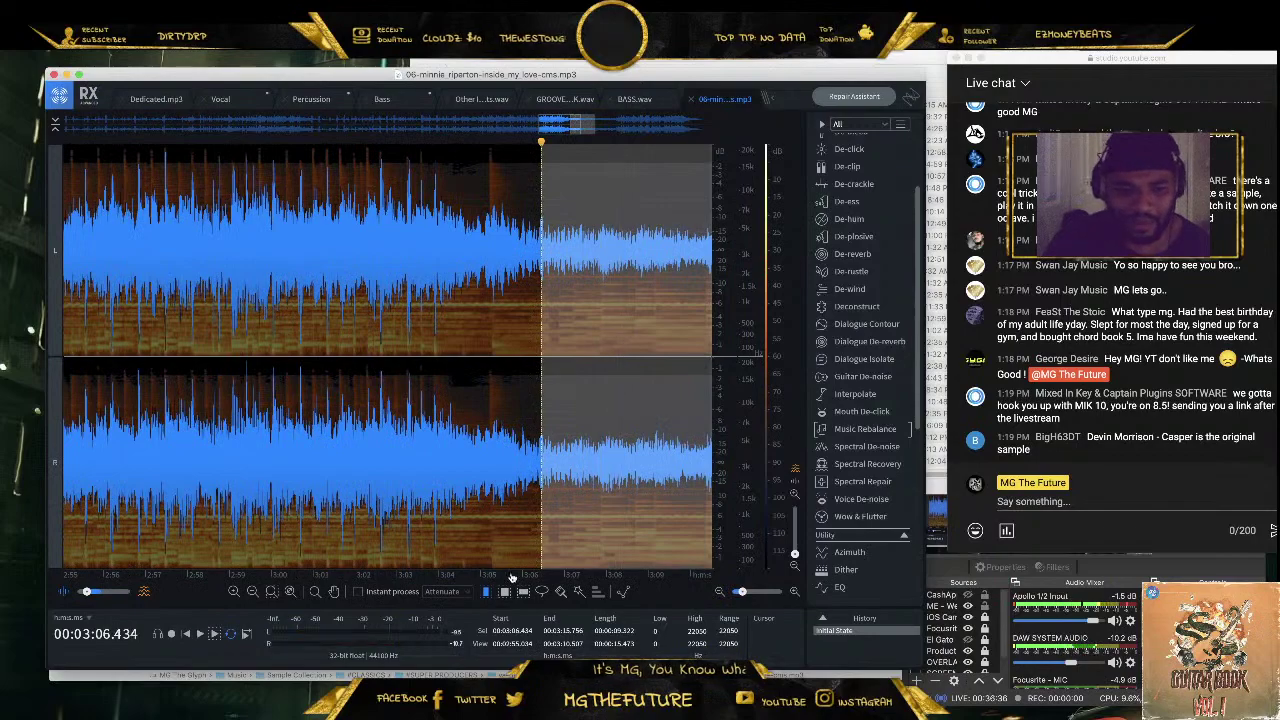
Examine the start and end of the selected breakdown passage in the waveform, both close up and within the whole song
scroll(392, 568, down, 1)
scroll(392, 568, right, 5)
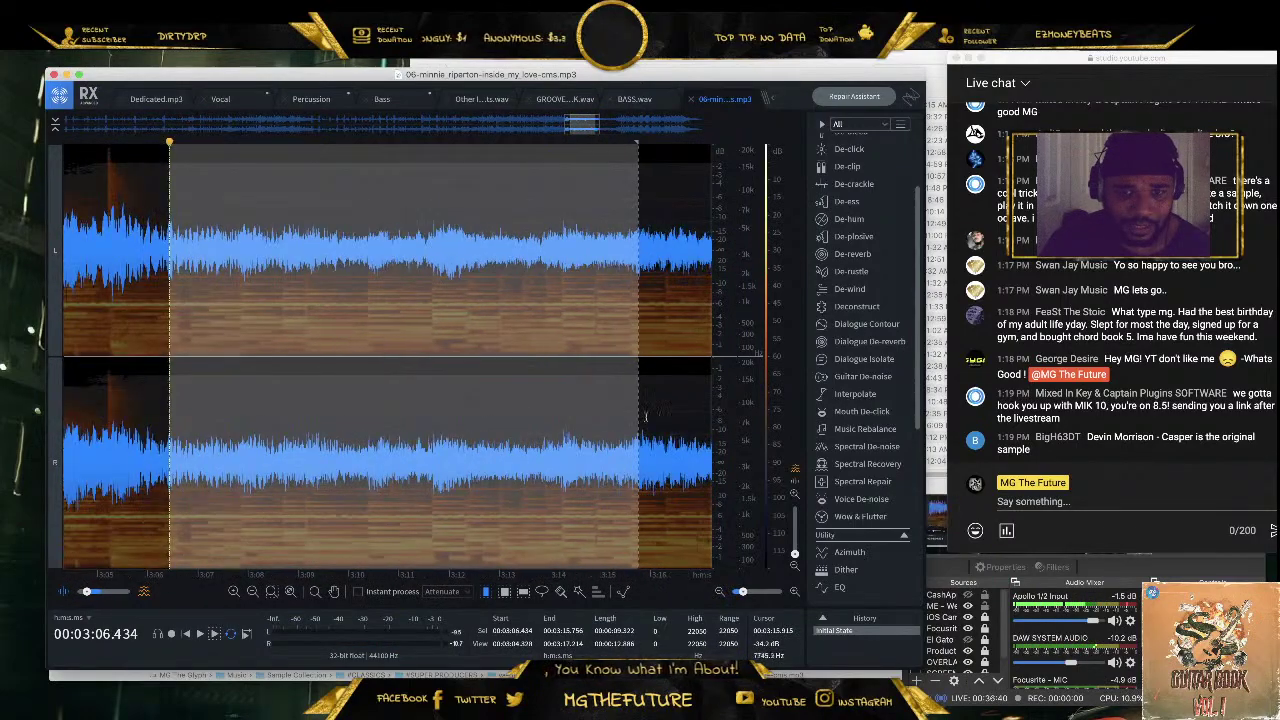
scroll(658, 409, down, 1)
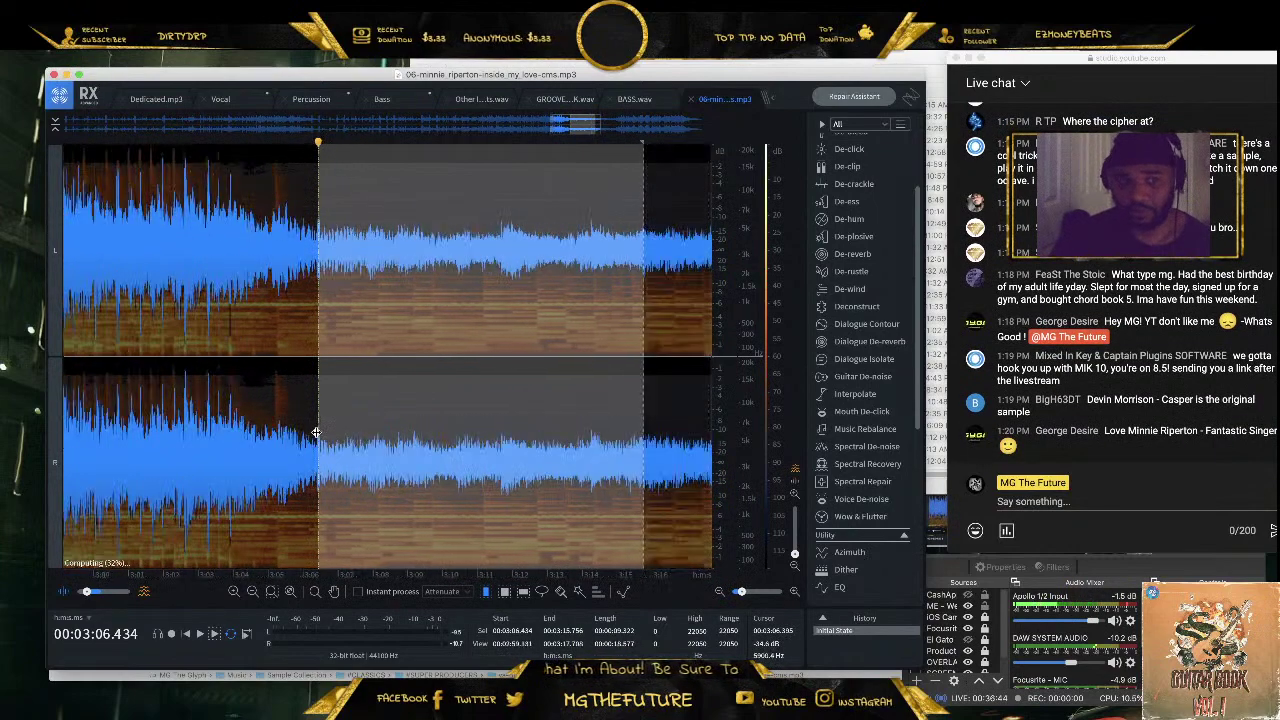
scroll(441, 414, down, 1)
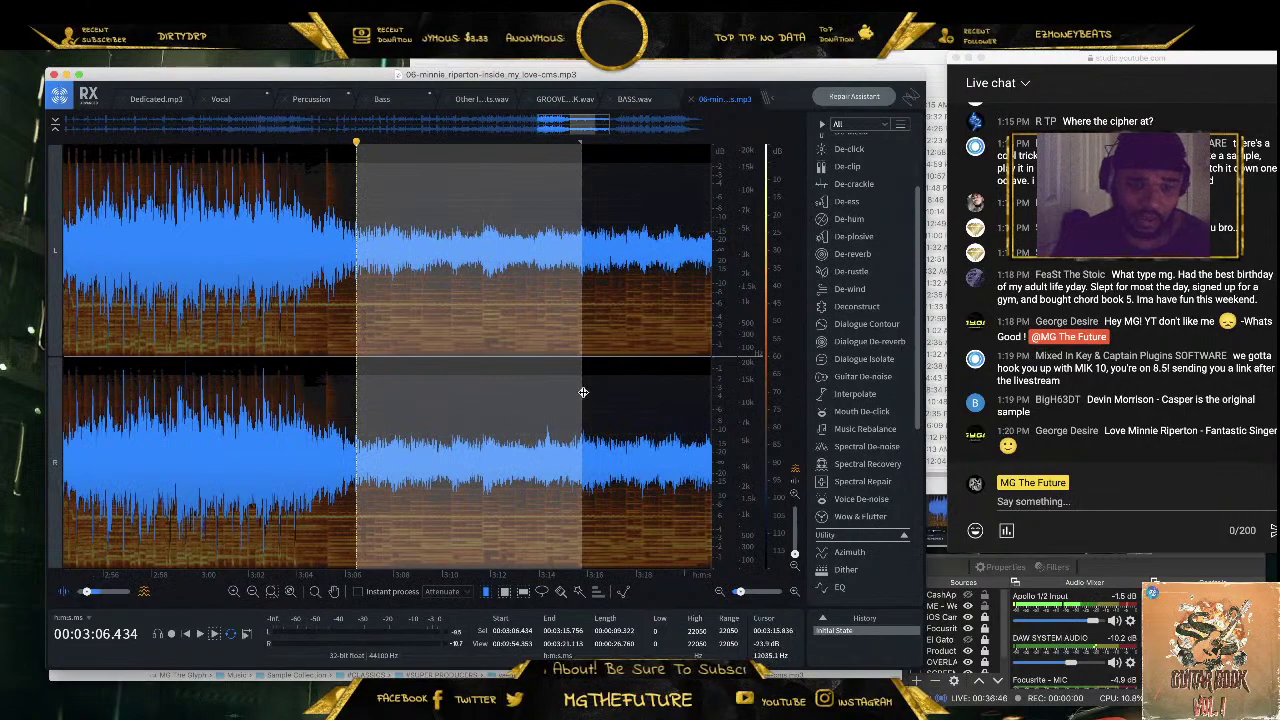
scroll(583, 392, up, 1)
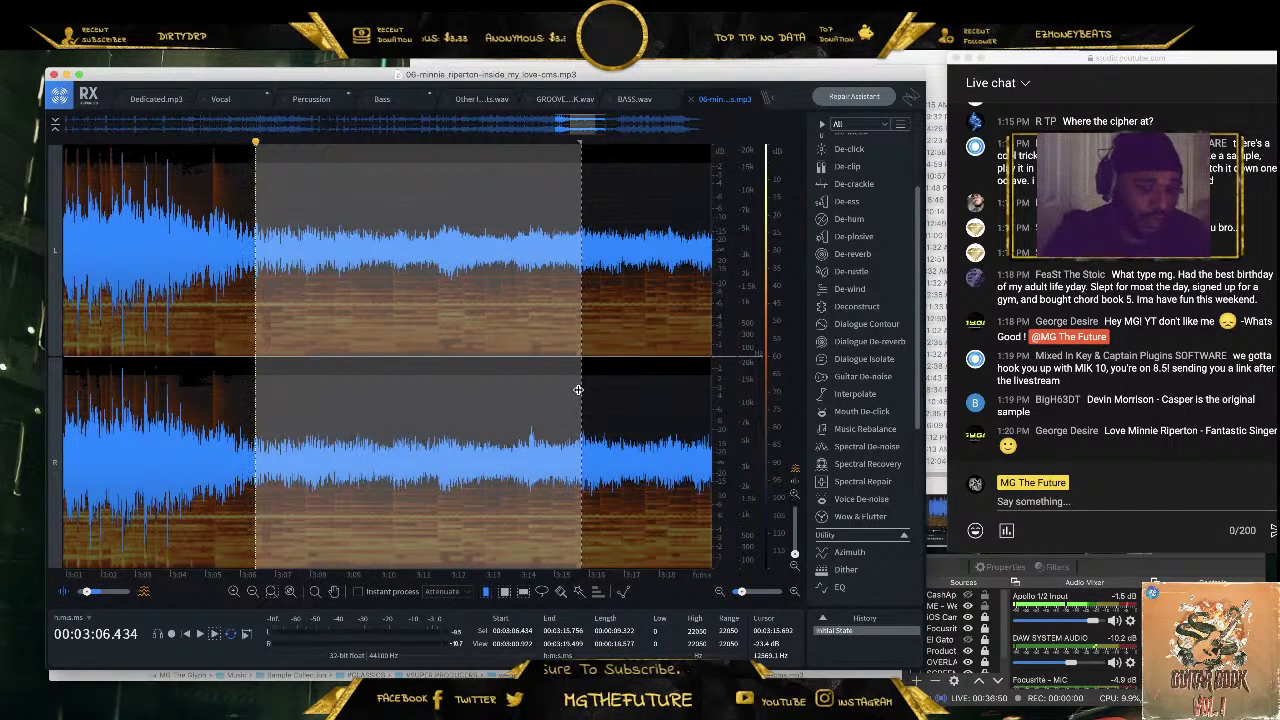
scroll(577, 389, down, 1)
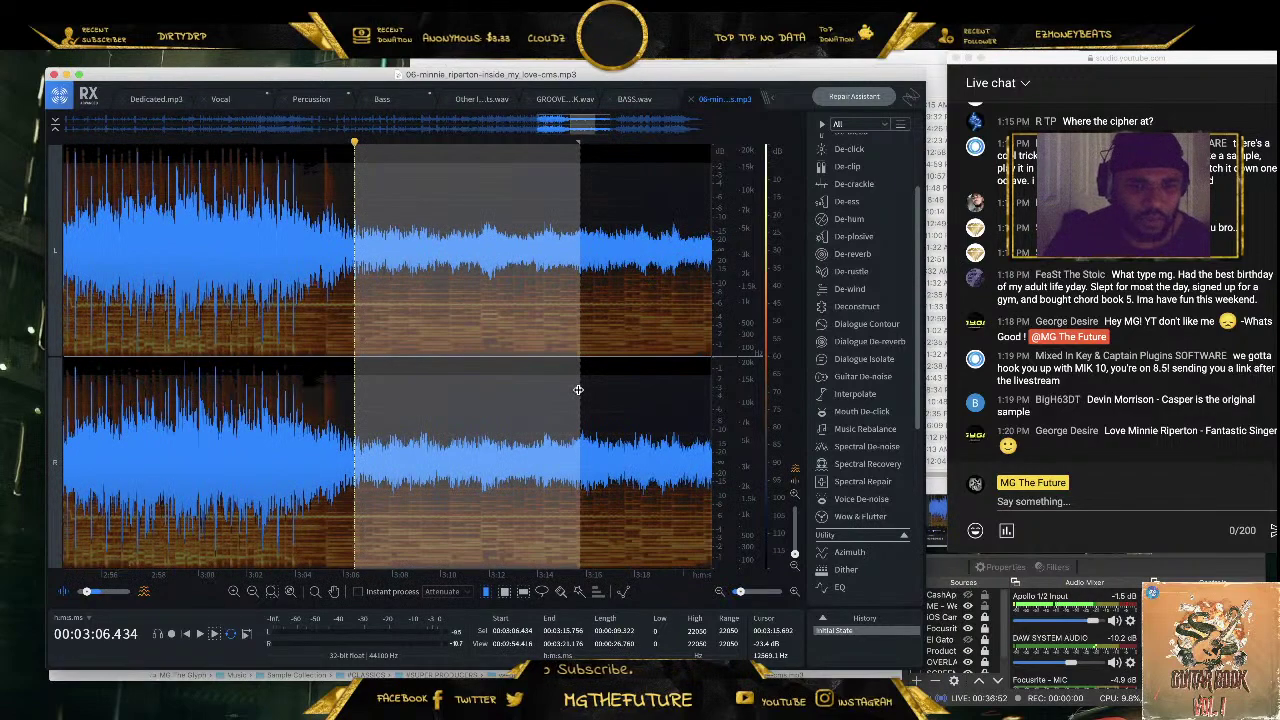
scroll(578, 390, up, 2)
scroll(578, 390, up, 2)
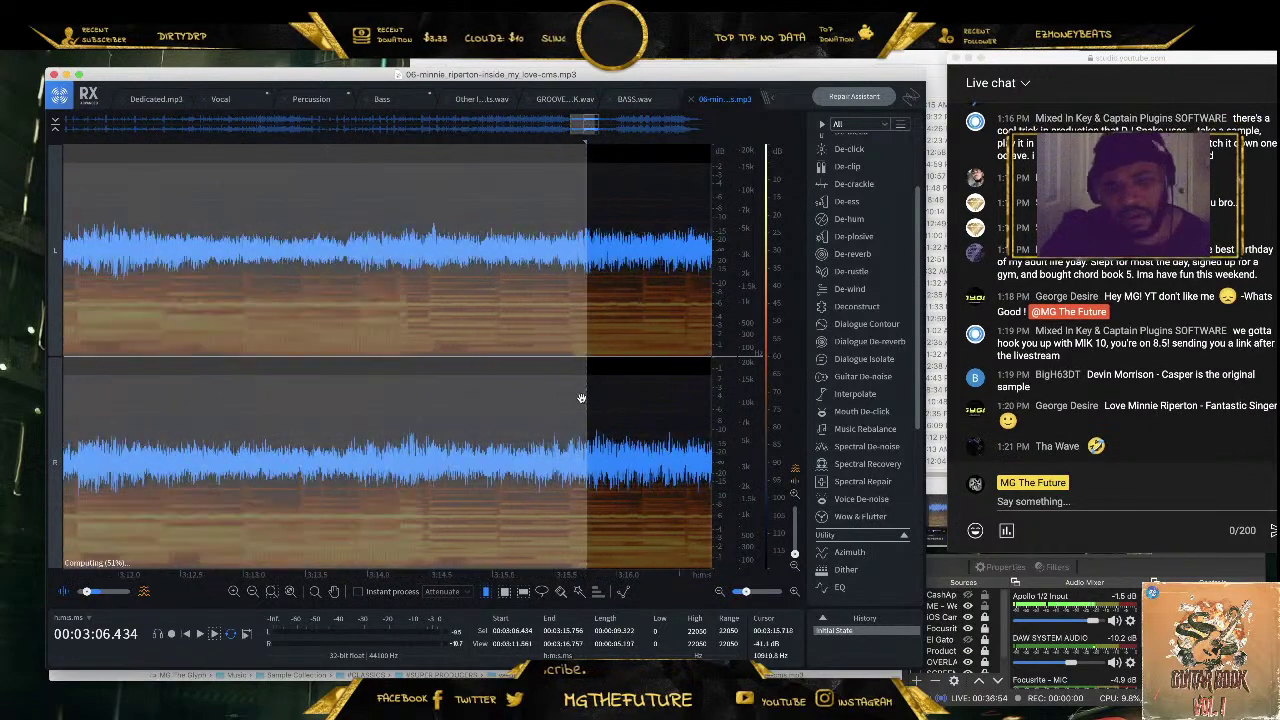
scroll(592, 394, down, 3)
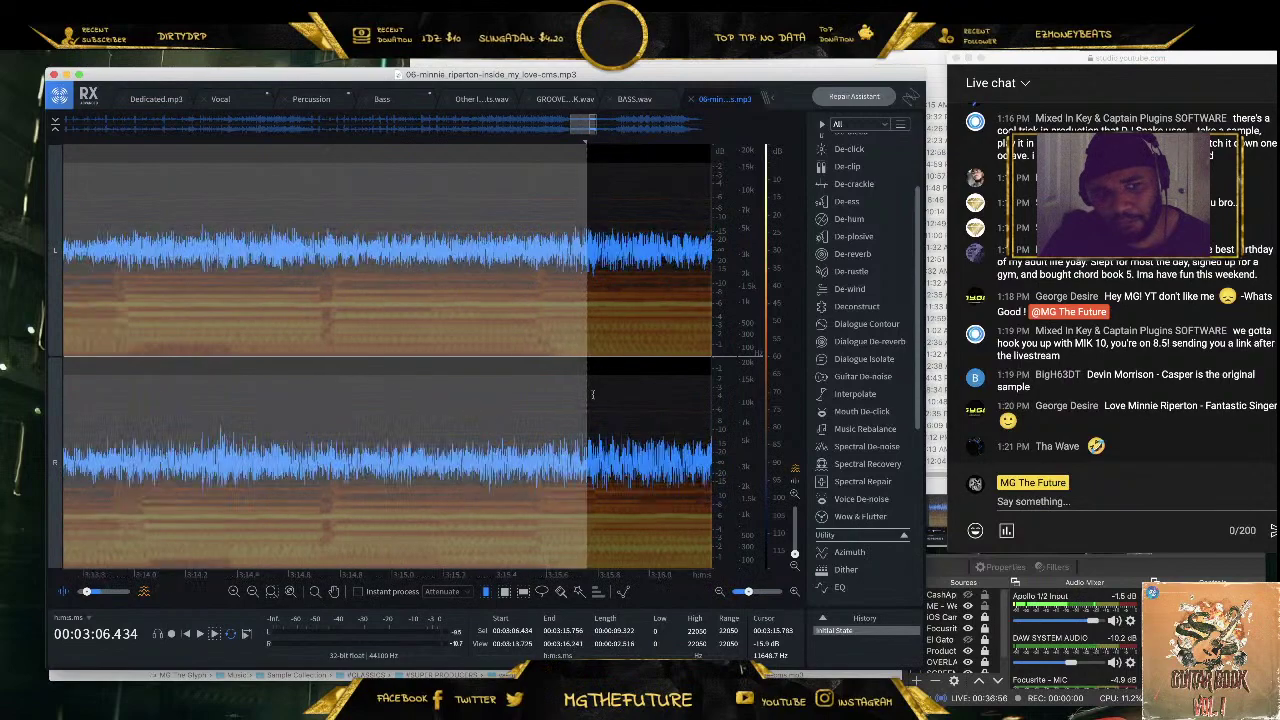
scroll(593, 394, down, 3)
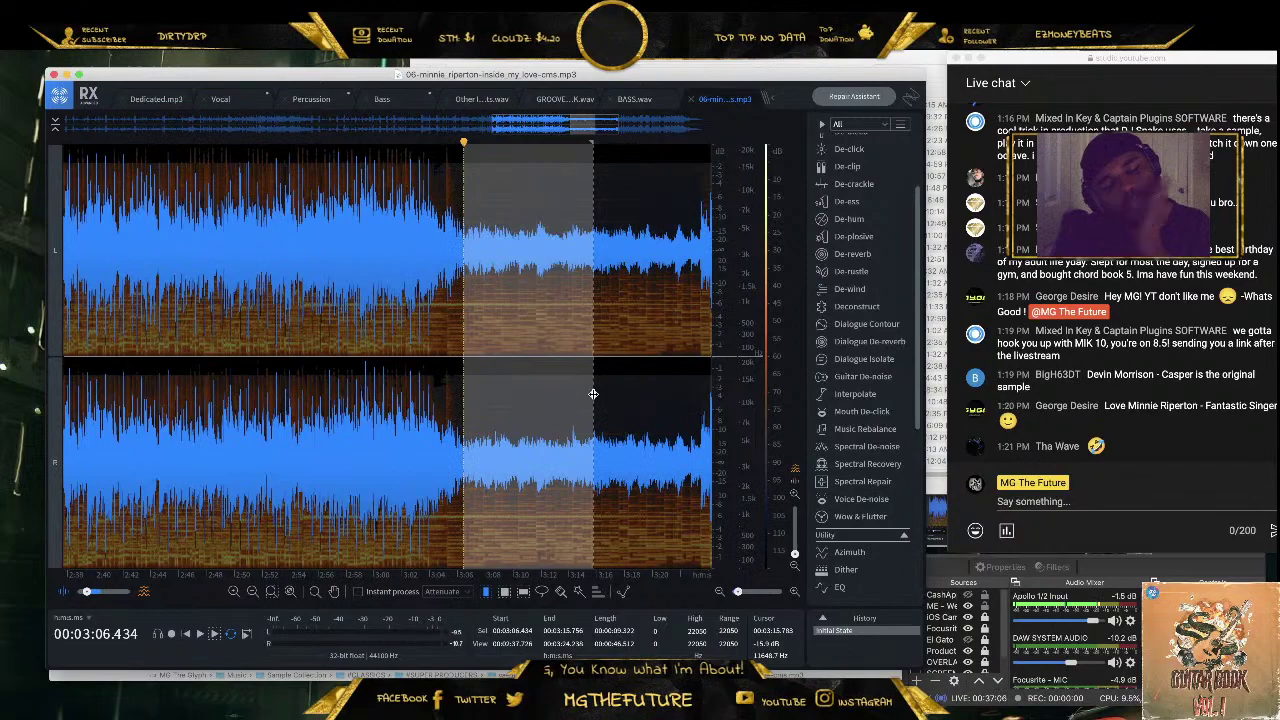
scroll(593, 394, down, 5)
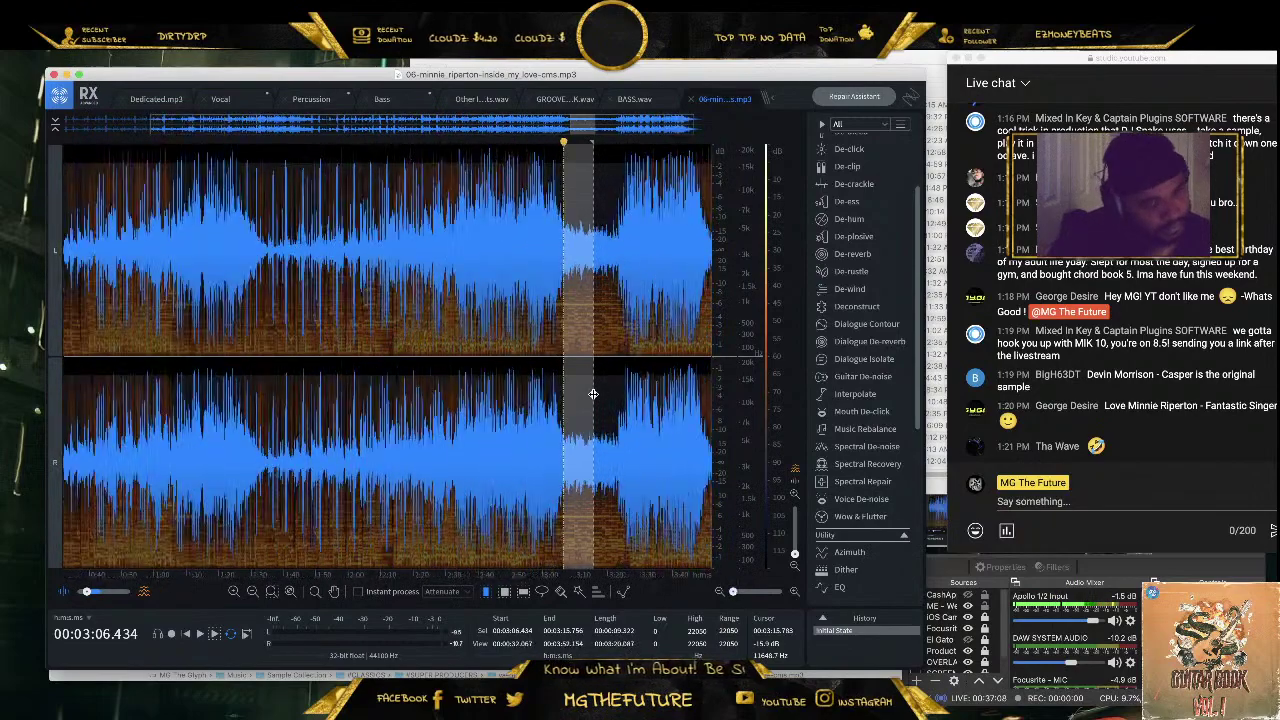
Loop the selected breakdown and extend the selection's start back to about 3:05.96
scroll(593, 394, up, 6)
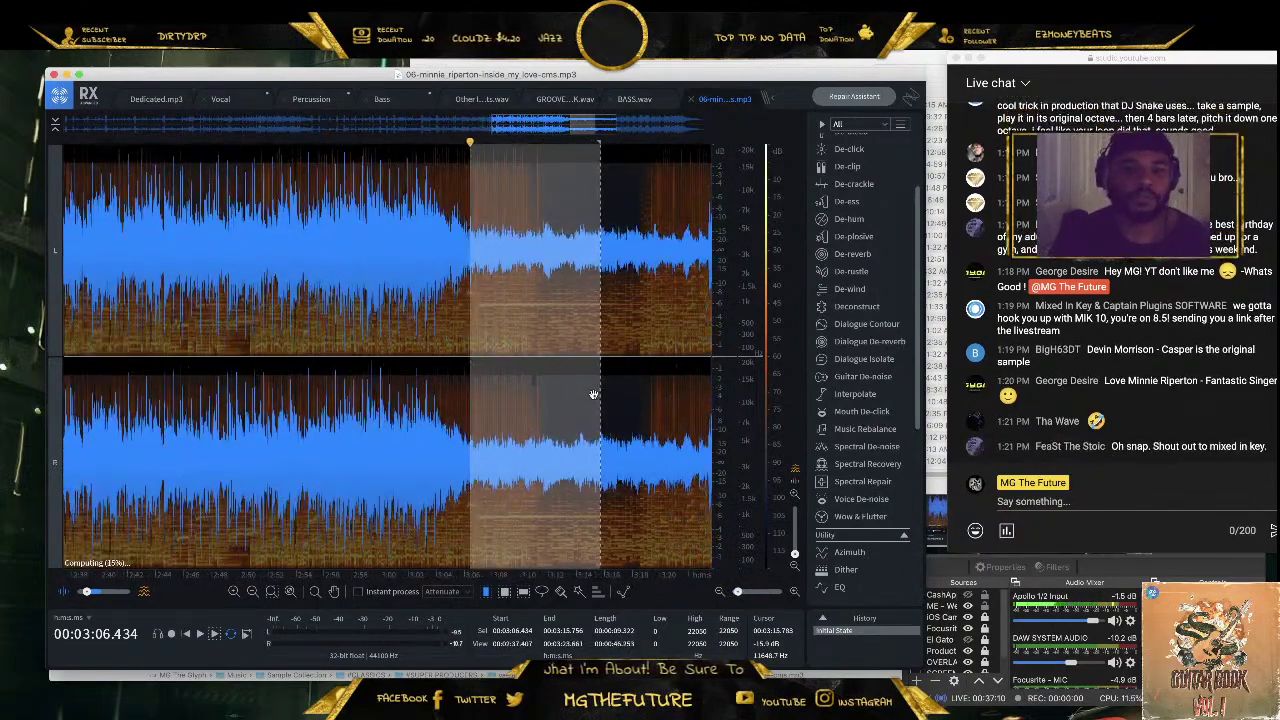
key(space)
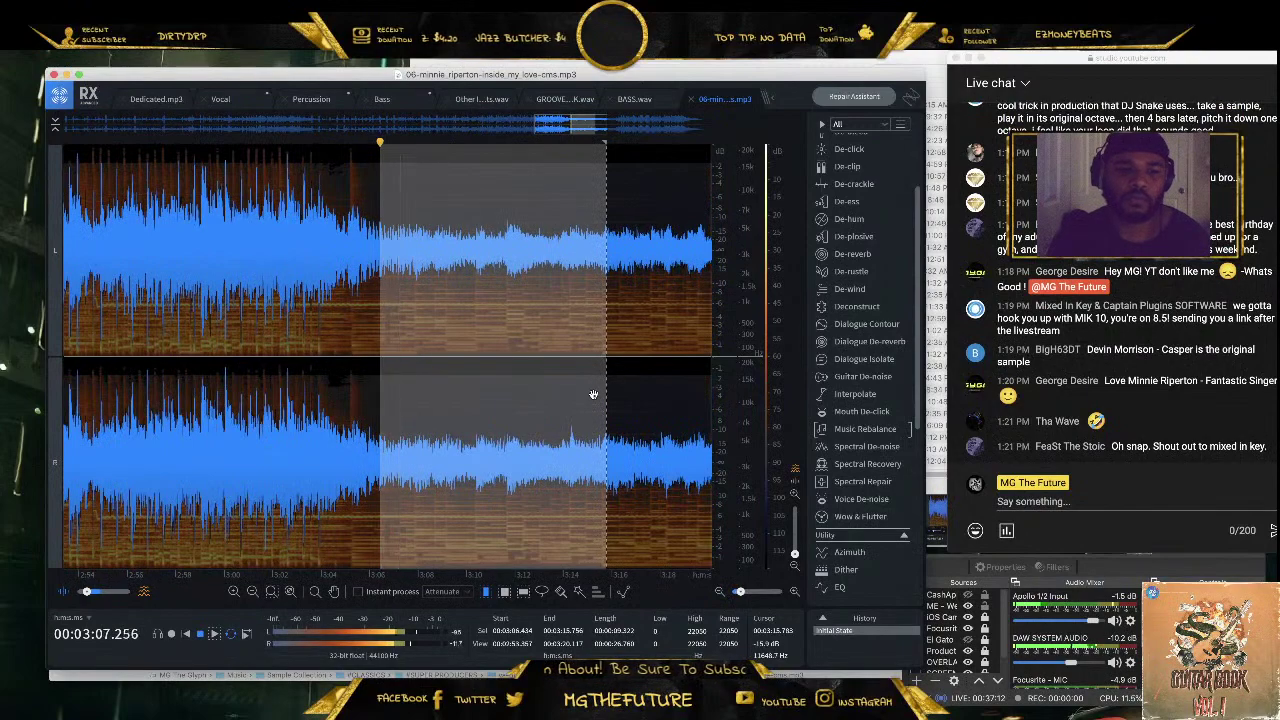
scroll(368, 462, up, 3)
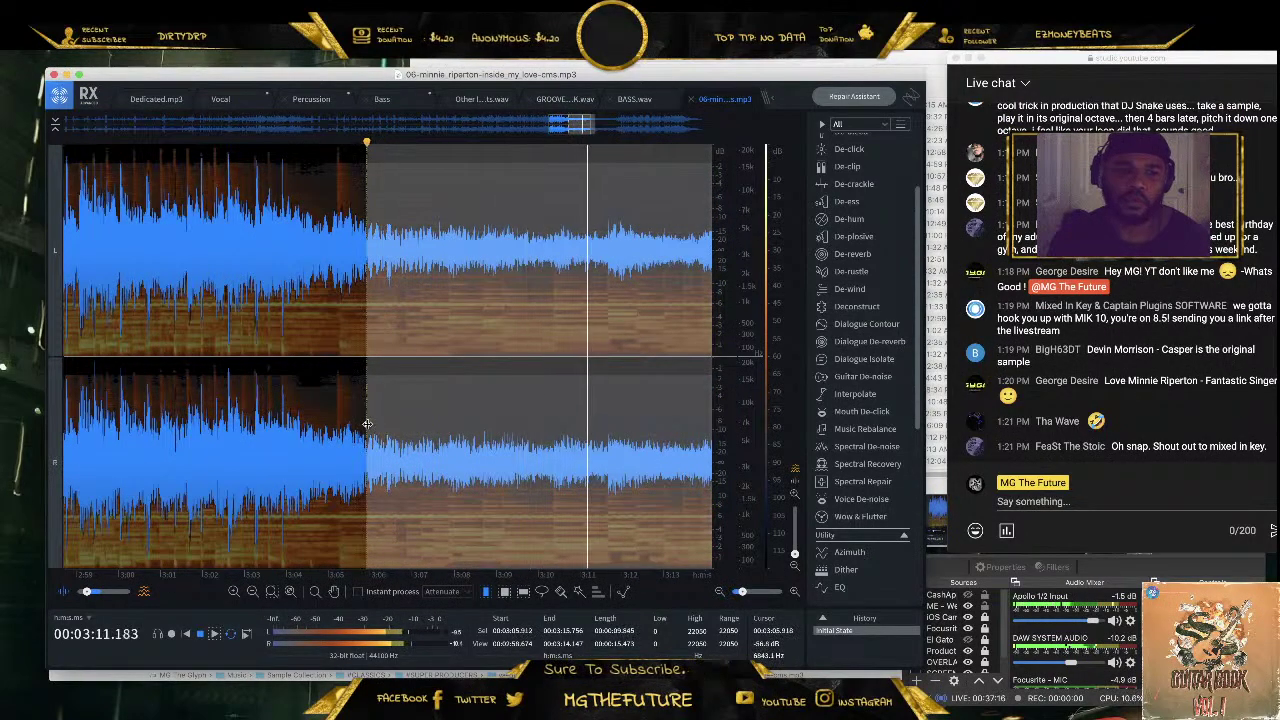
scroll(370, 425, down, 3)
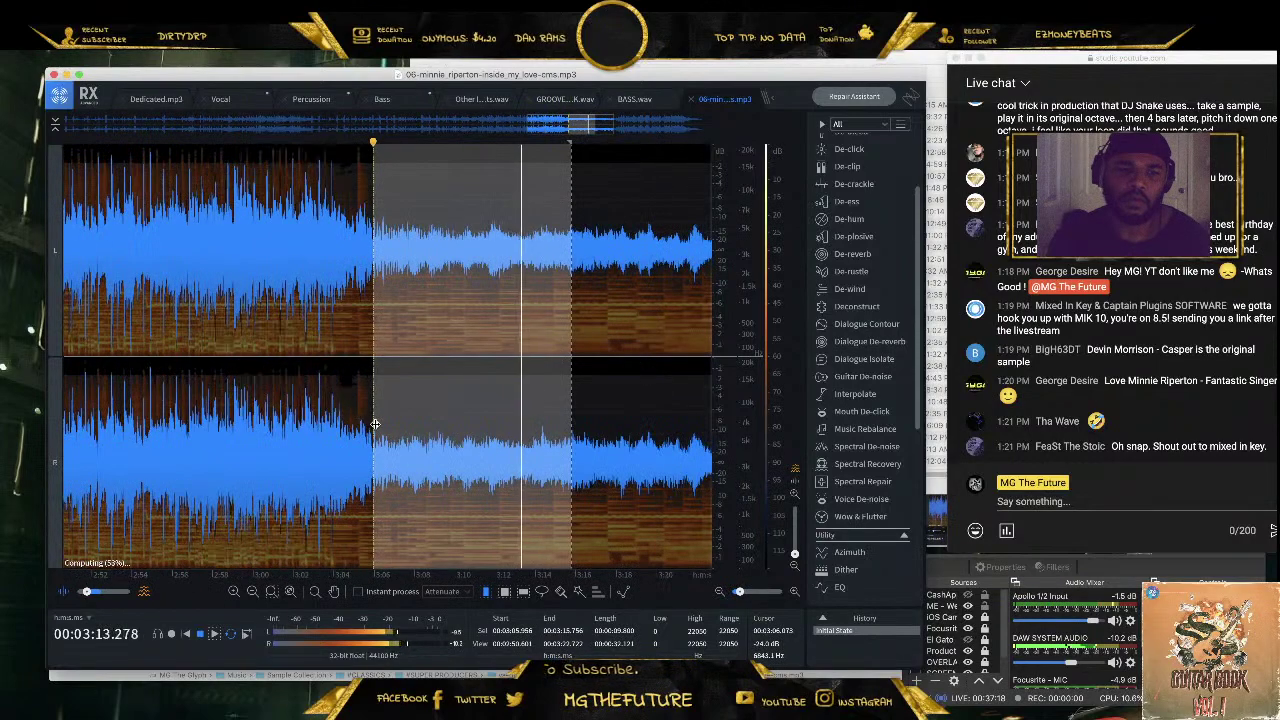
scroll(374, 424, up, 3)
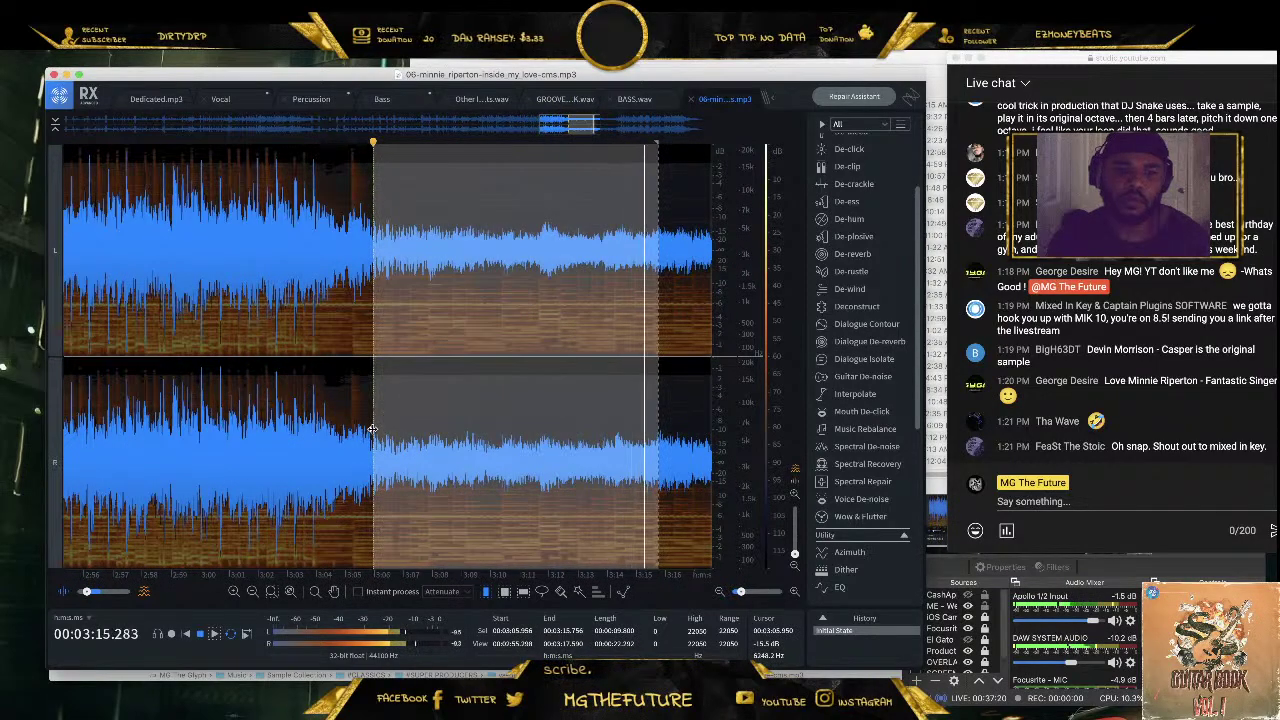
Fine-tune the end of the breakdown selection by ear to about 3:15.57
scroll(658, 410, up, 5)
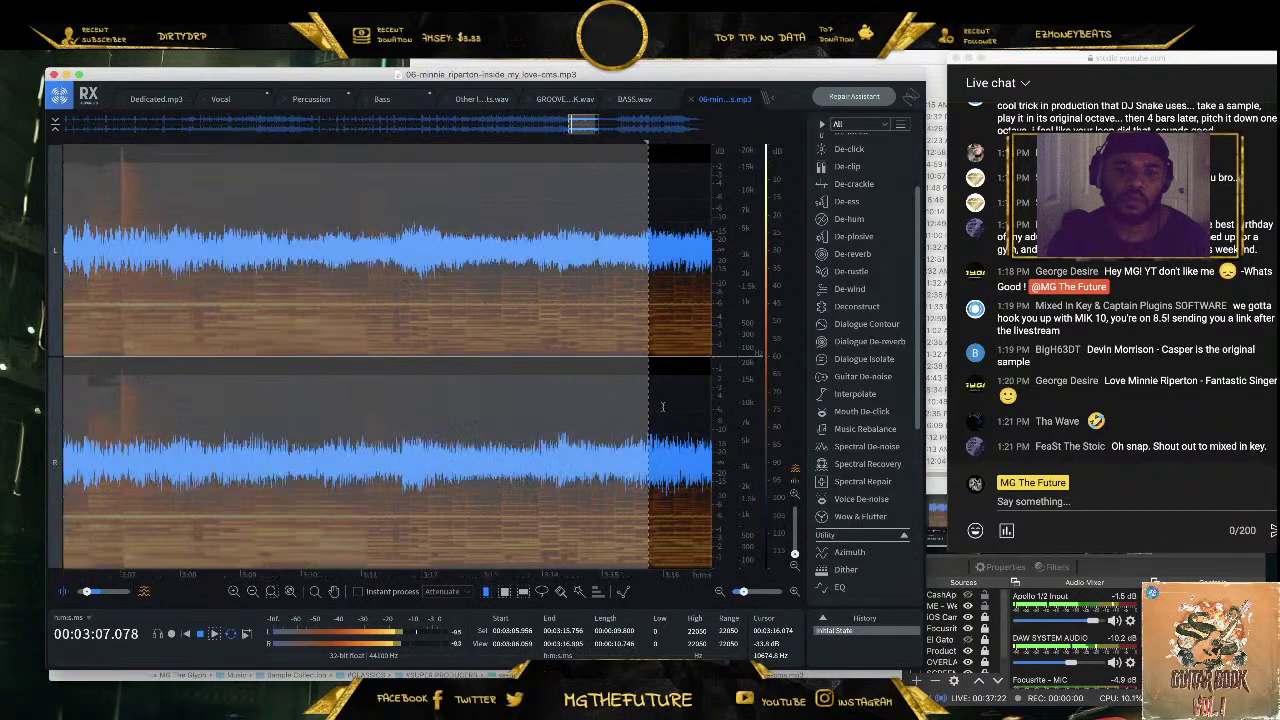
scroll(658, 410, up, 2)
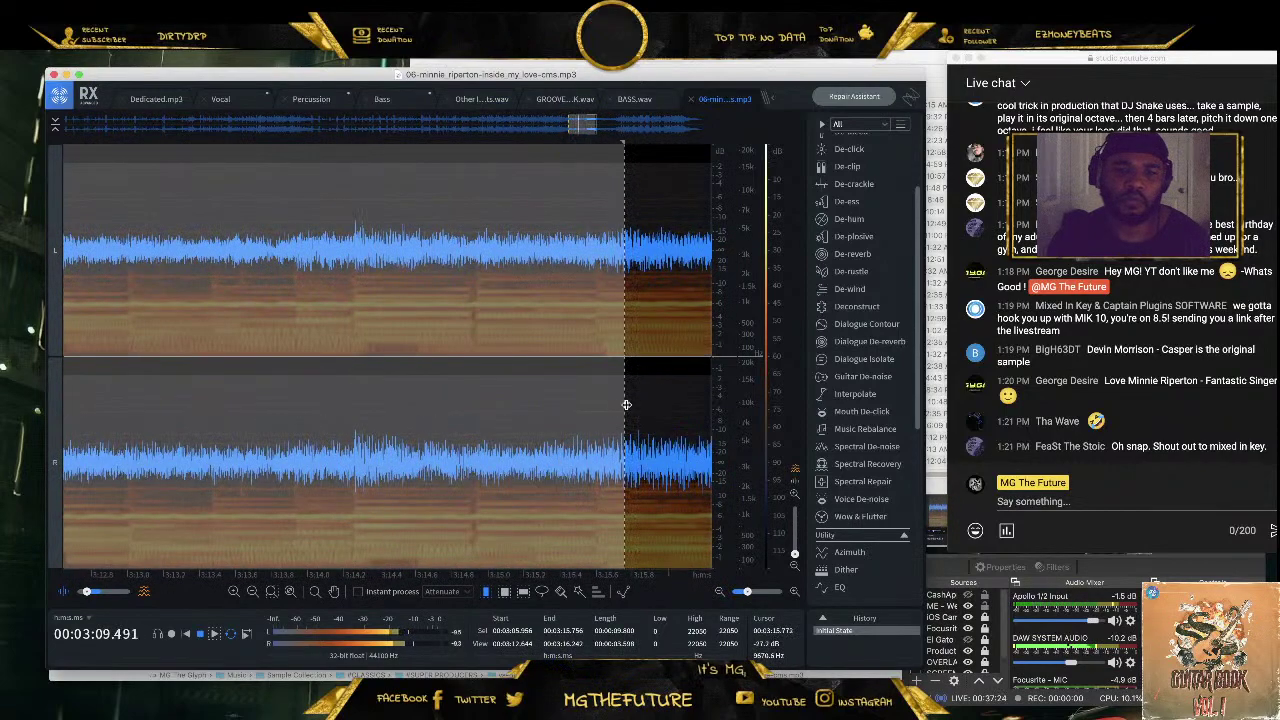
drag(626, 404, 608, 406)
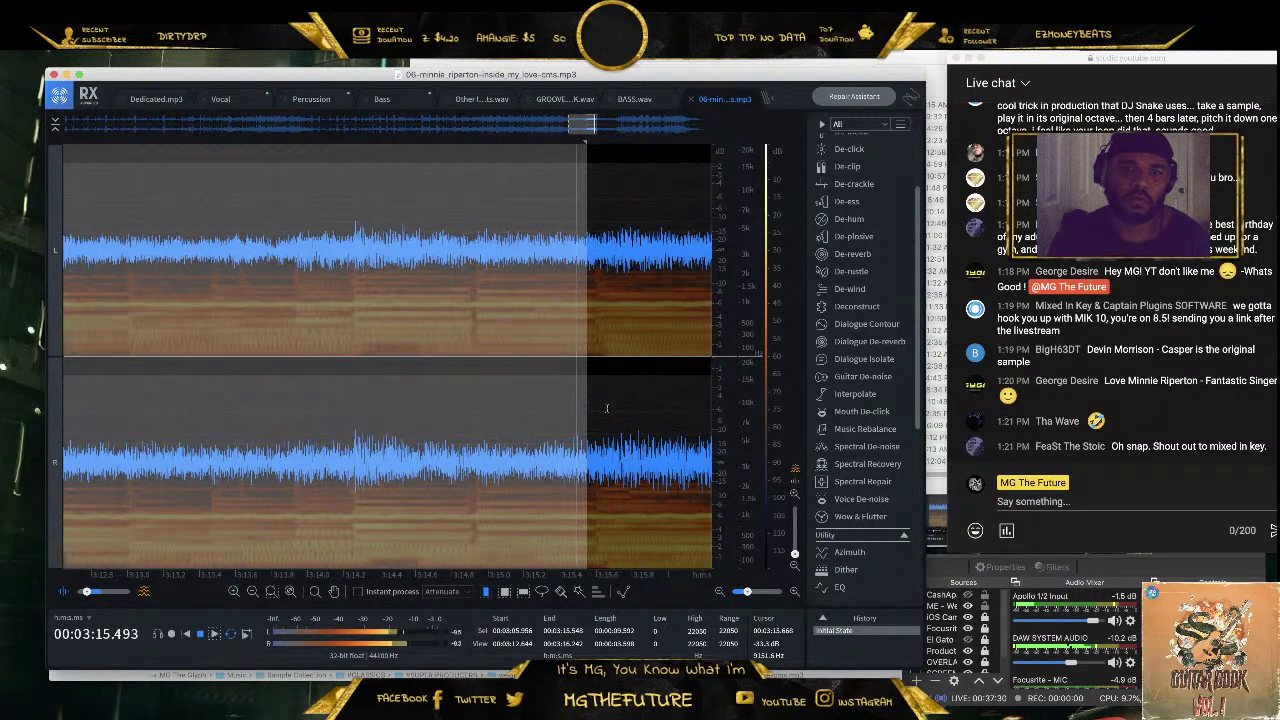
scroll(606, 408, up, 3)
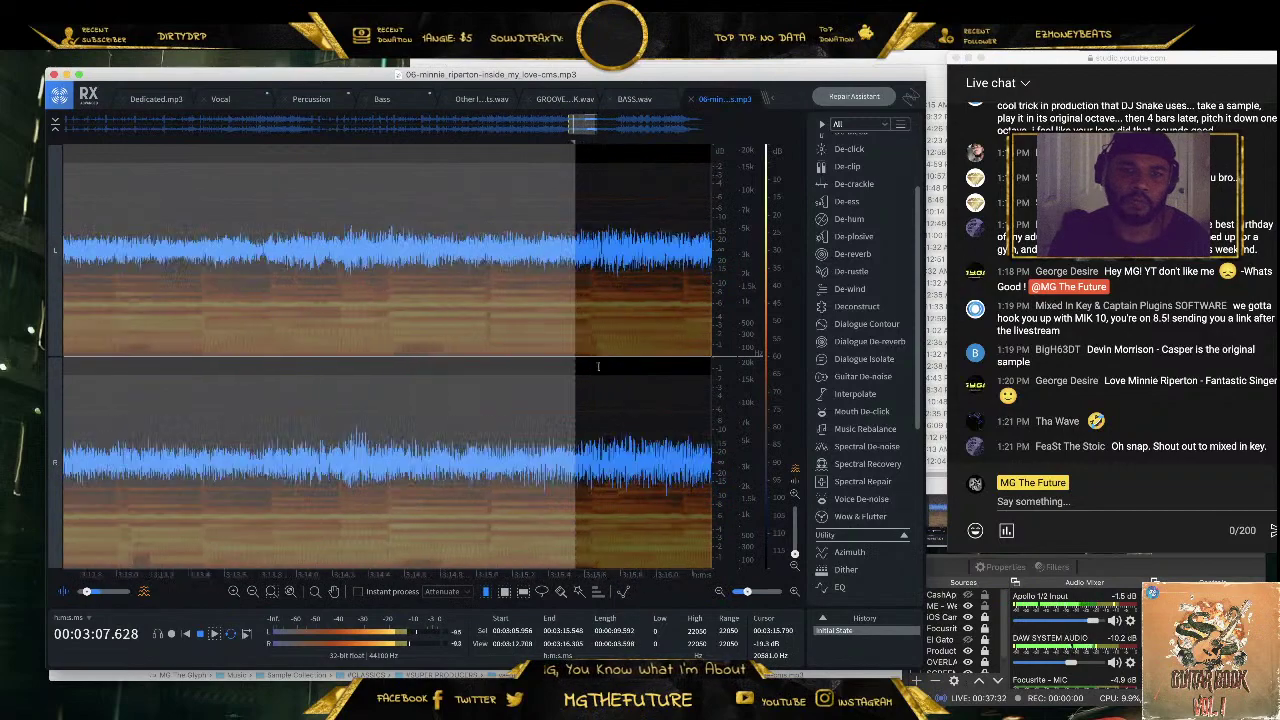
scroll(519, 352, up, 3)
drag(557, 343, 584, 351)
scroll(594, 355, down, 6)
scroll(594, 351, down, 5)
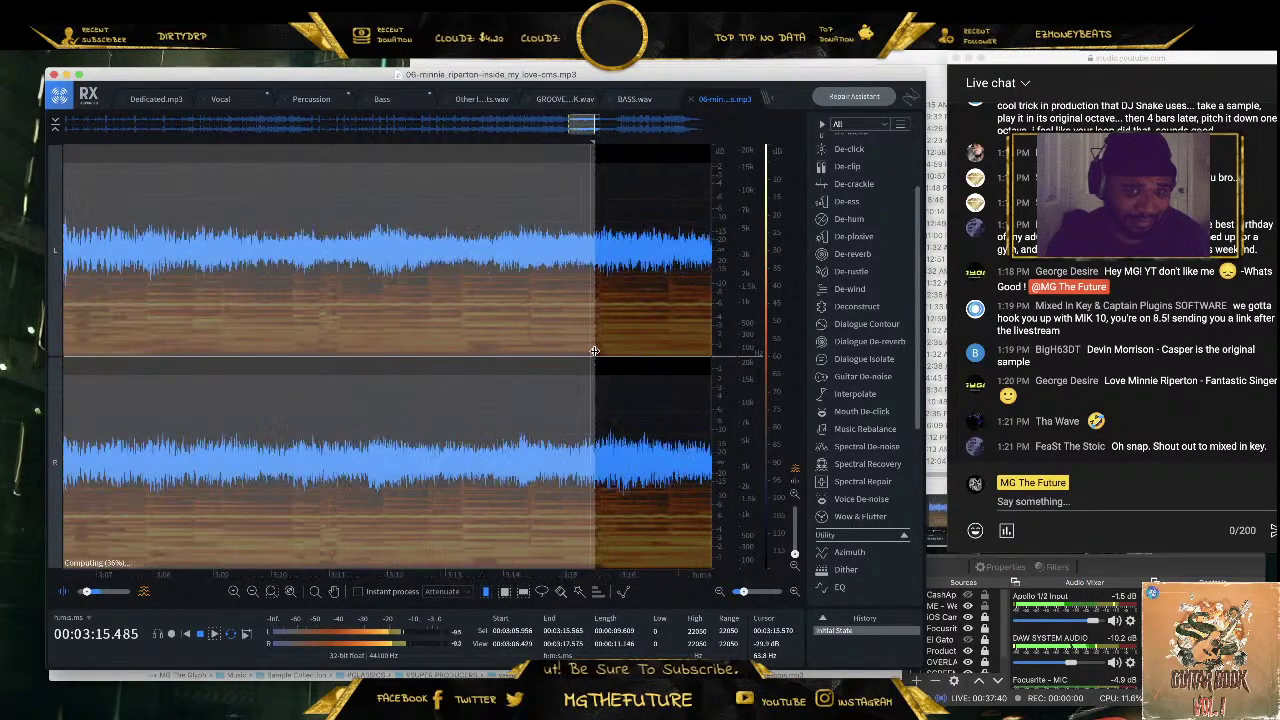
Tighten the start of the breakdown selection to about 3:06.06 while it loops, and stop playback
scroll(375, 382, up, 8)
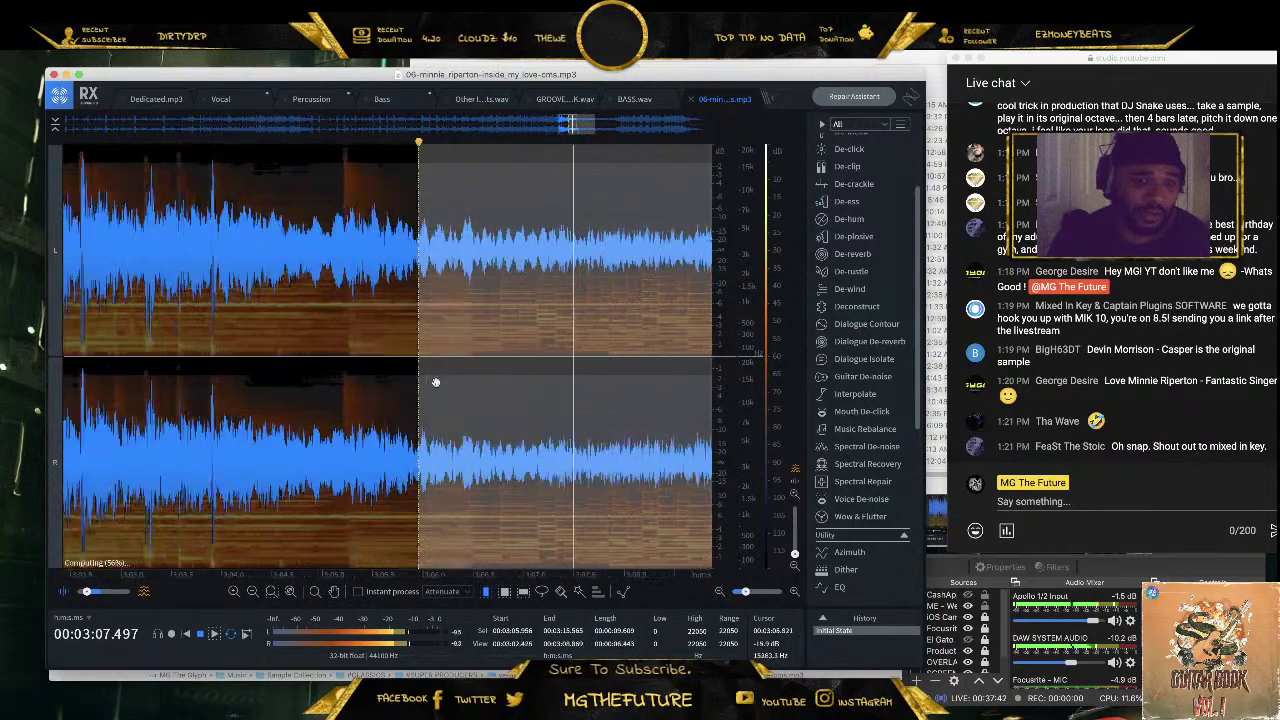
drag(359, 358, 405, 367)
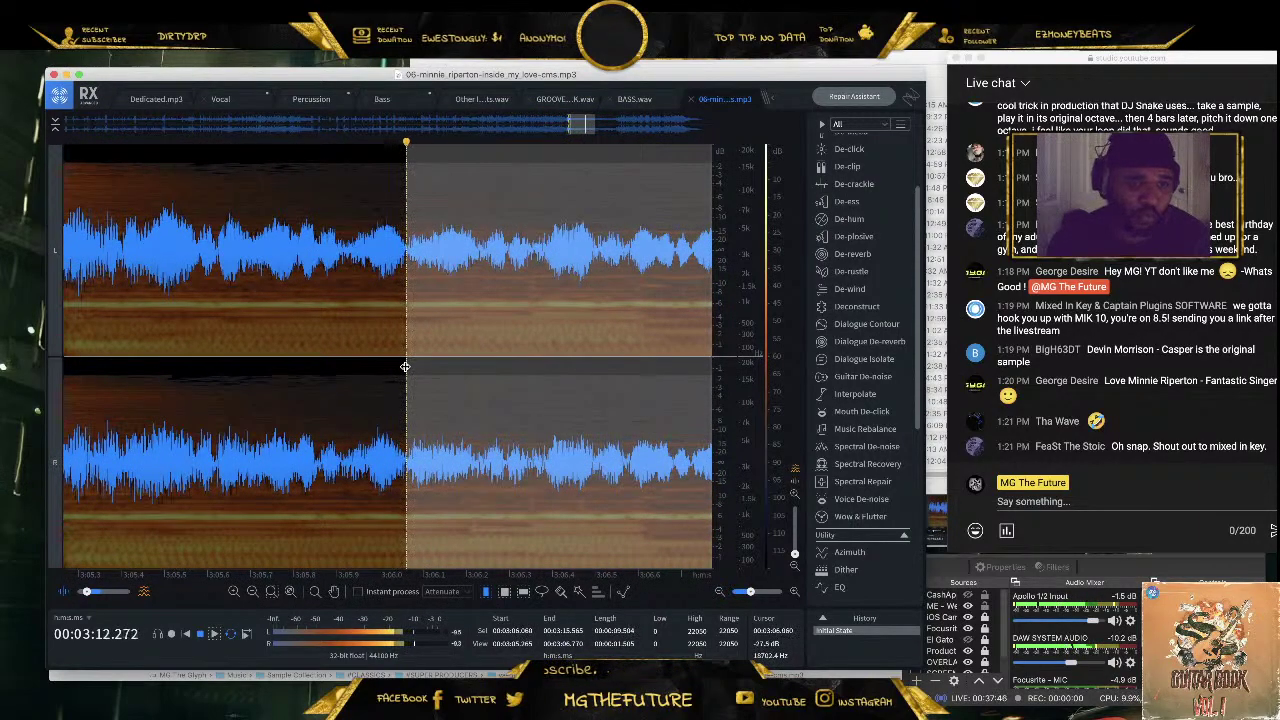
scroll(404, 368, down, 2)
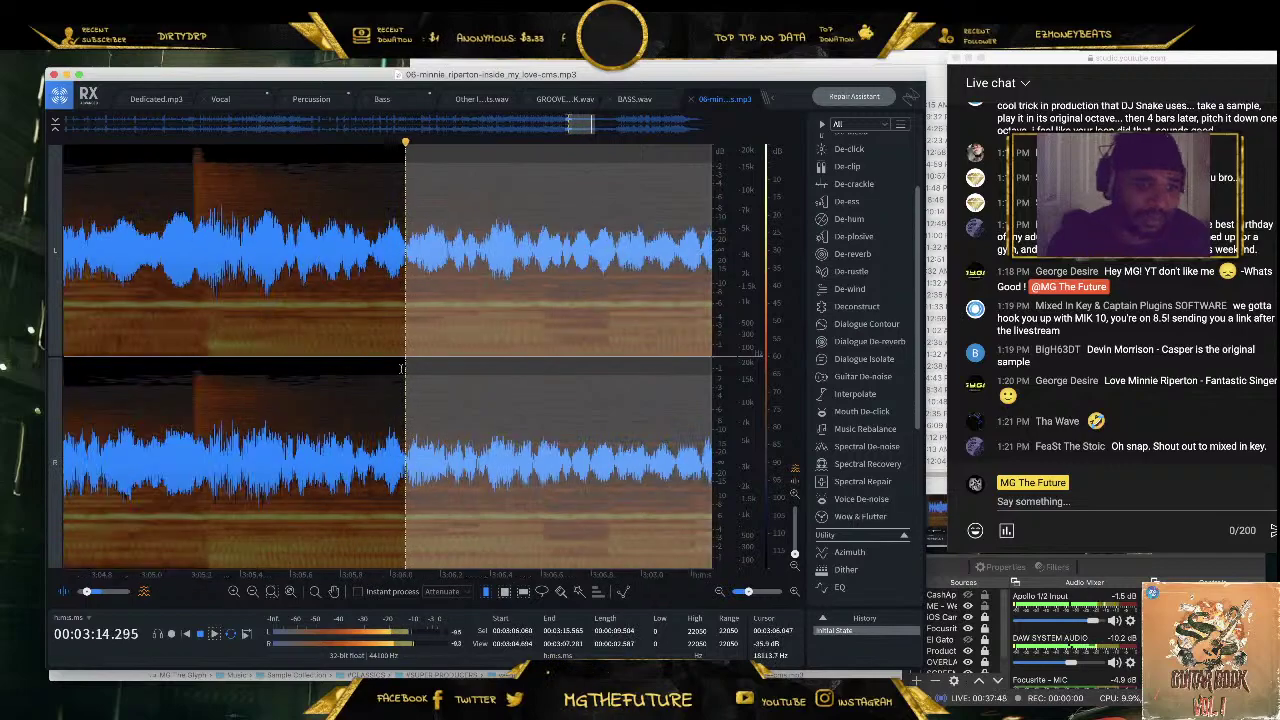
key(space)
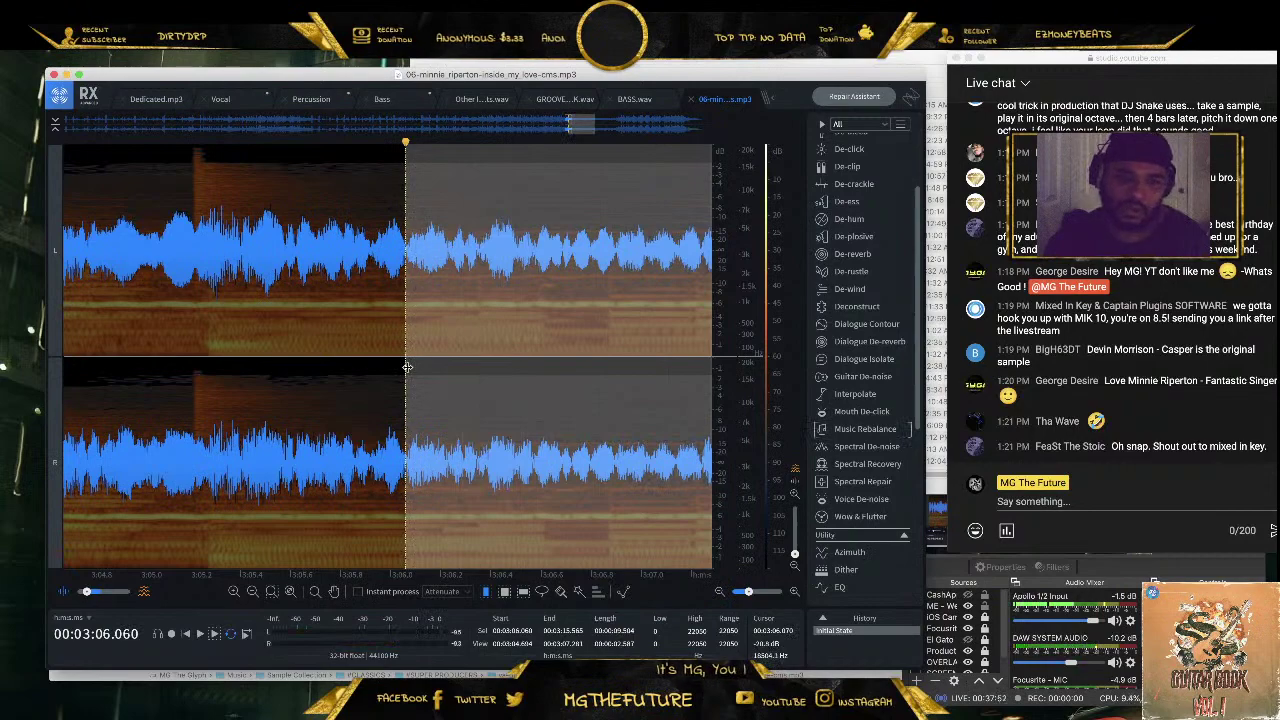
Move the breakdown selection's start back to about 3:05.63 and audition the resulting loop
drag(407, 367, 303, 375)
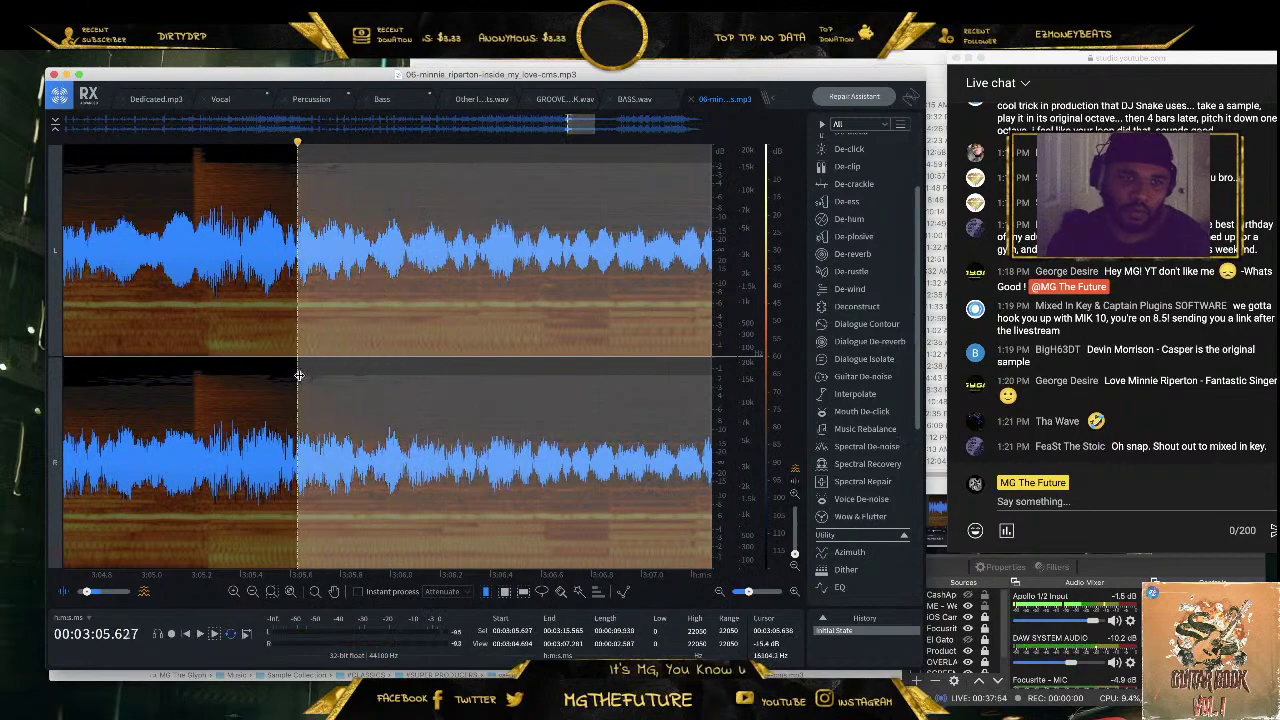
key(space)
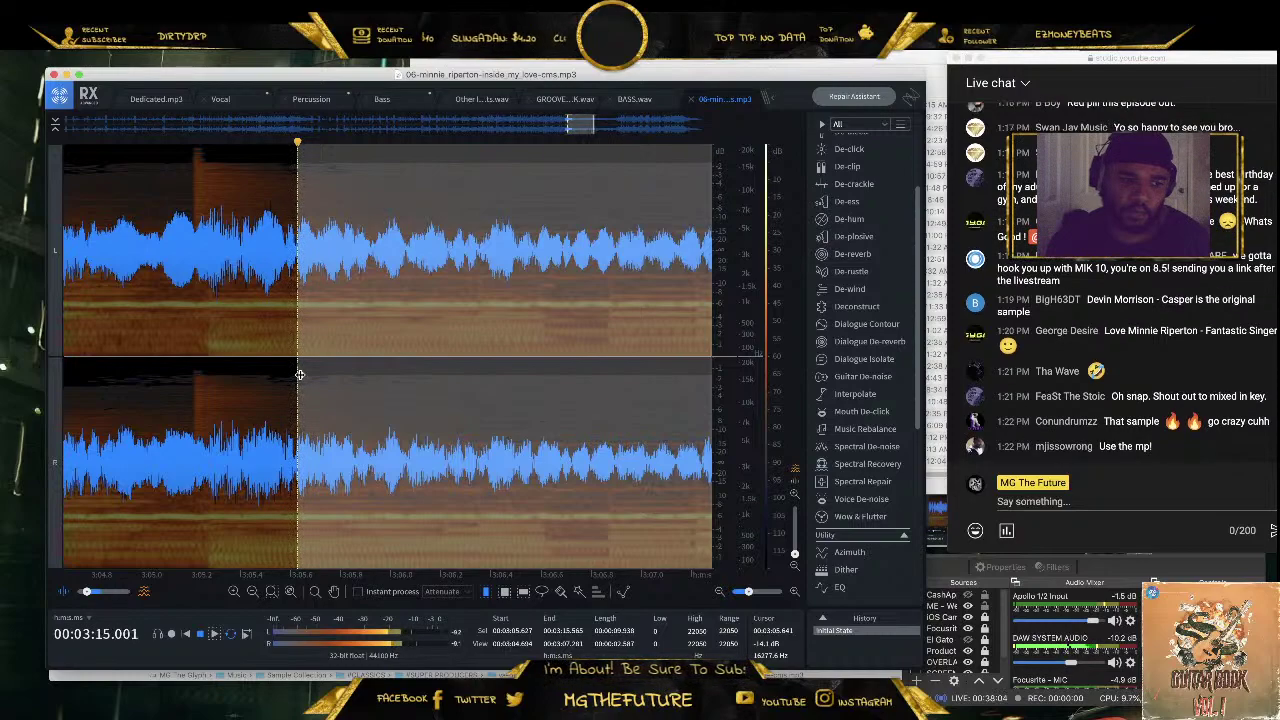
scroll(451, 368, down, 3)
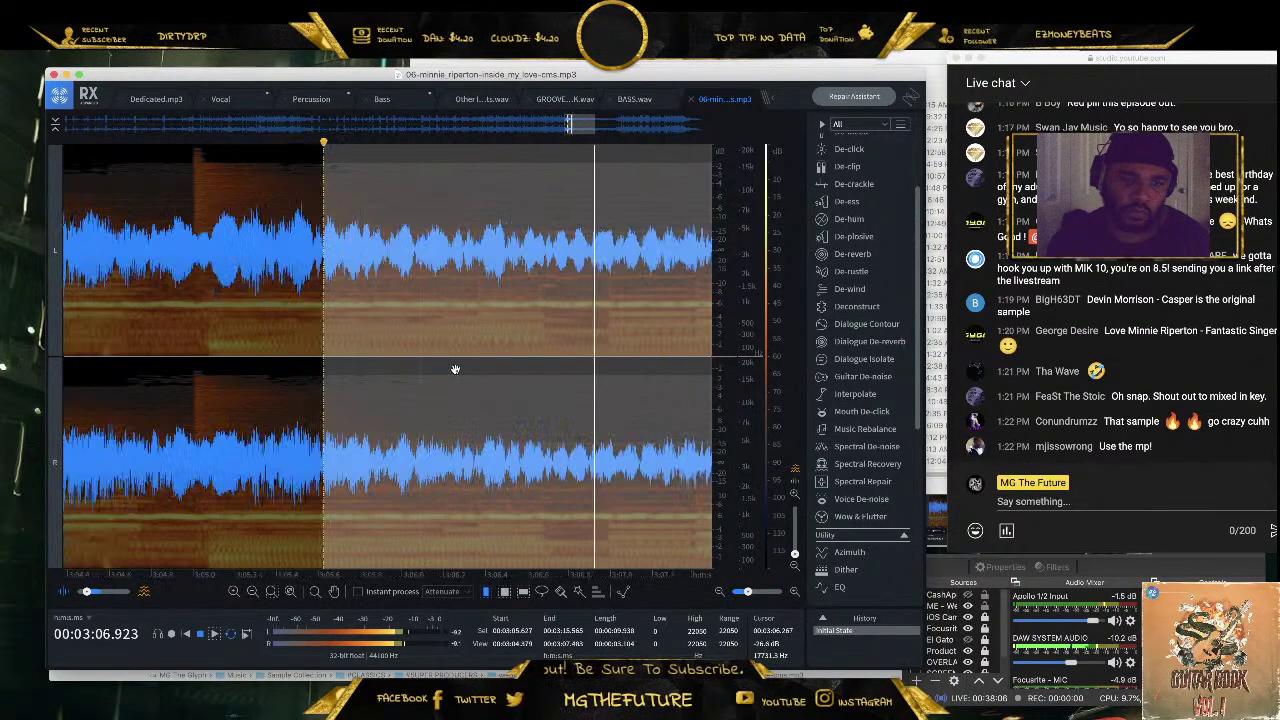
scroll(449, 363, down, 2)
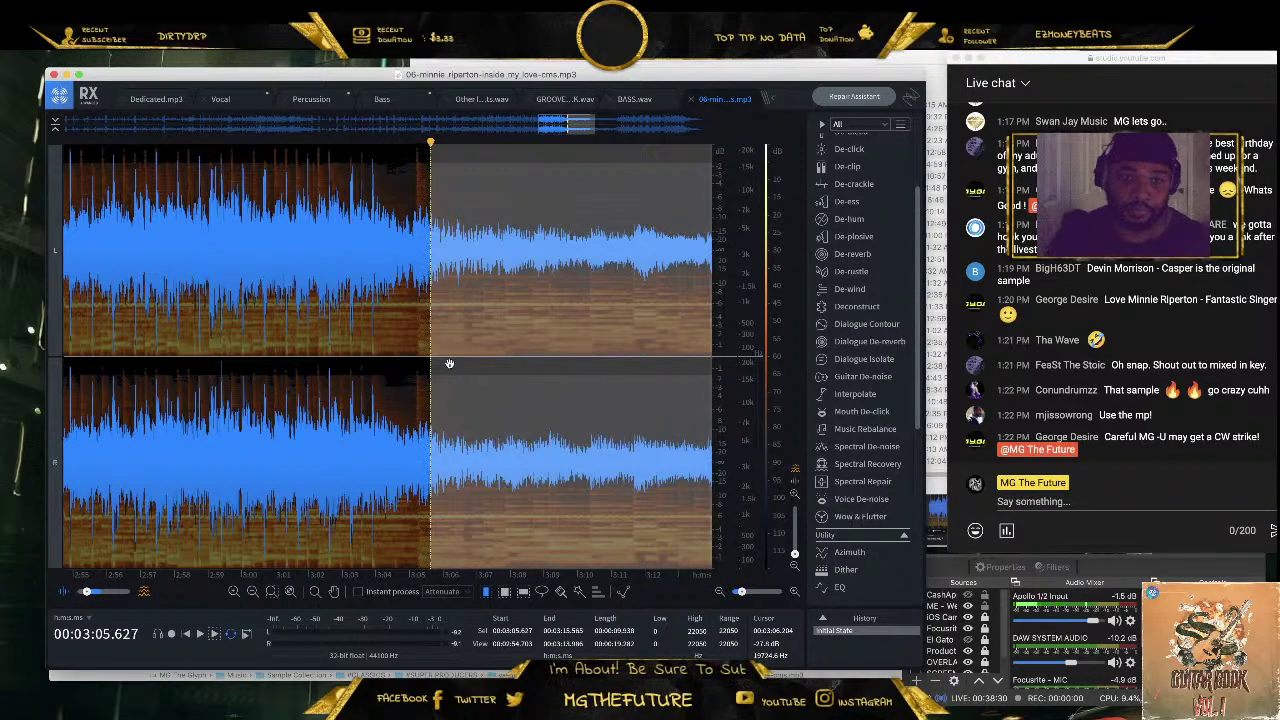
scroll(282, 352, down, 6)
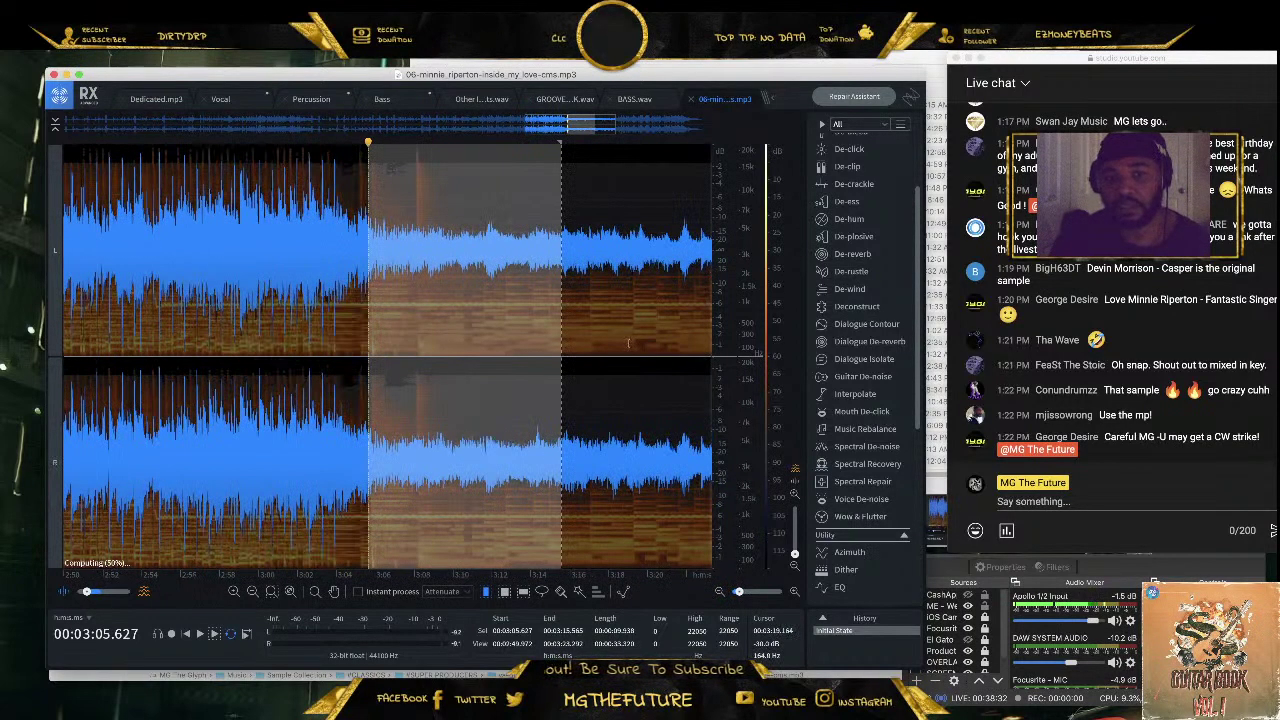
Drop the breakdown selection and listen to the loud section near the song's end from about 3:36.2
click(233, 437)
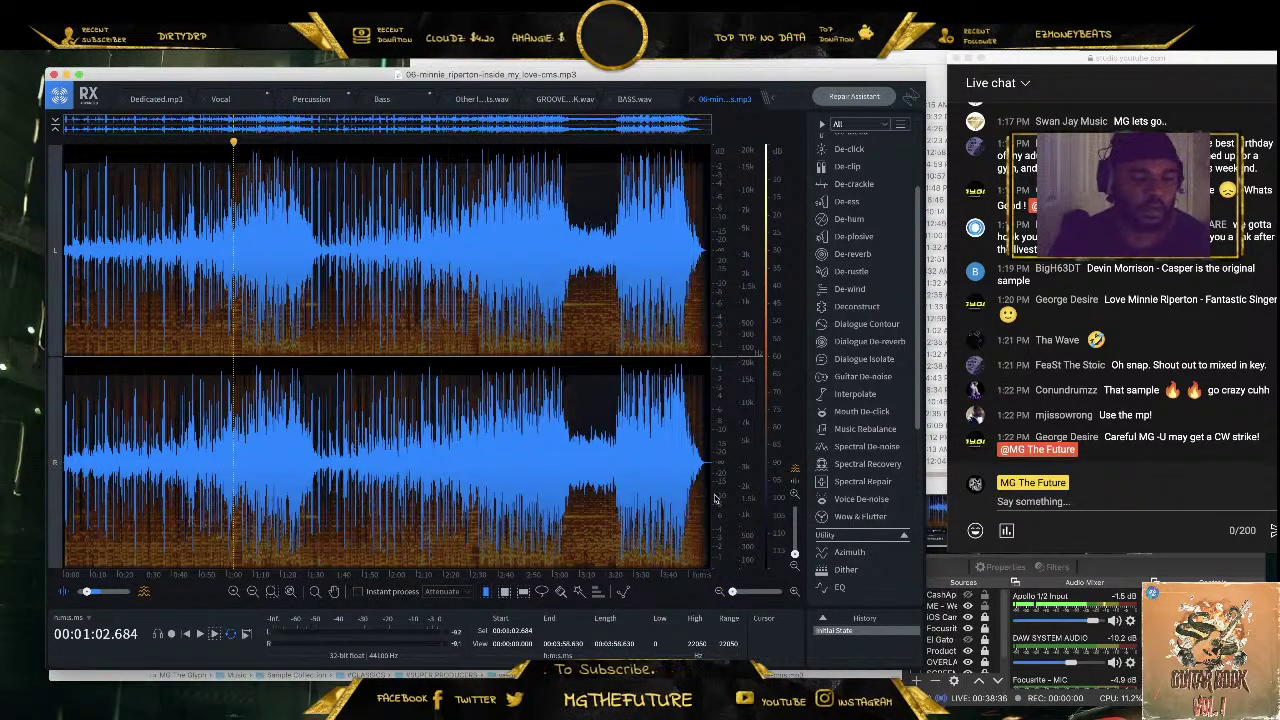
click(648, 474)
scroll(646, 470, up, 5)
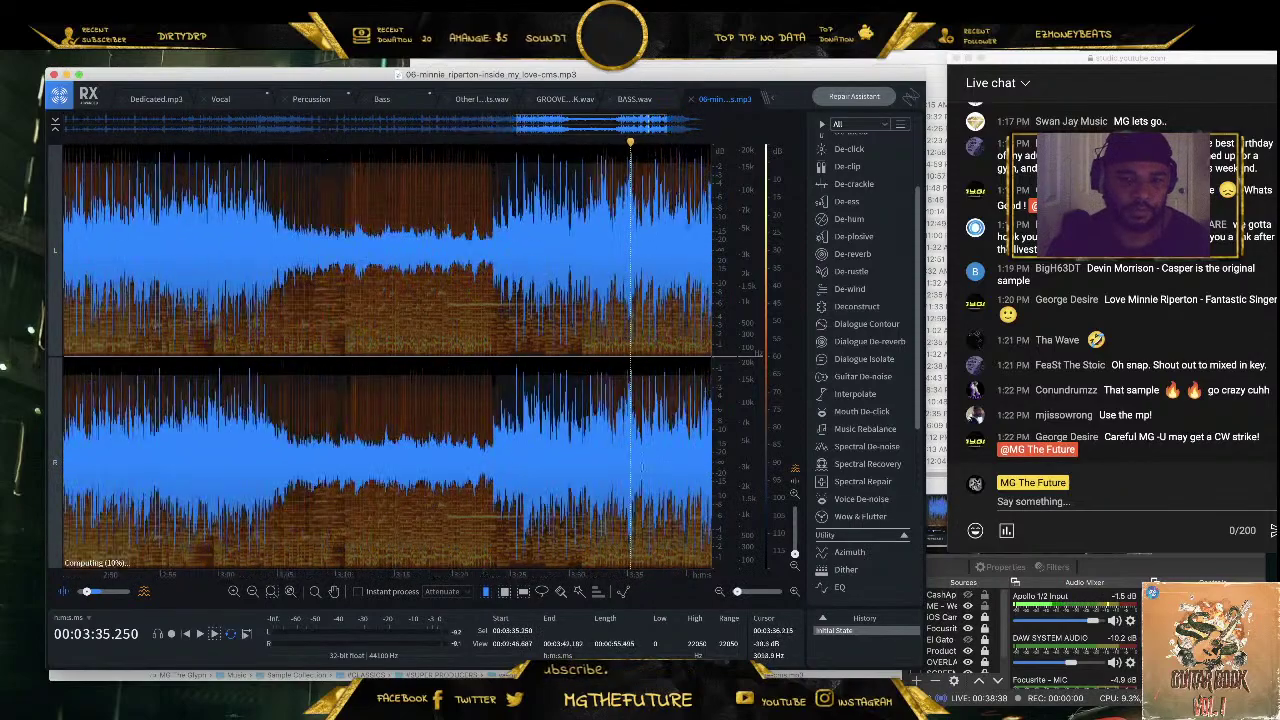
click(644, 465)
key(space)
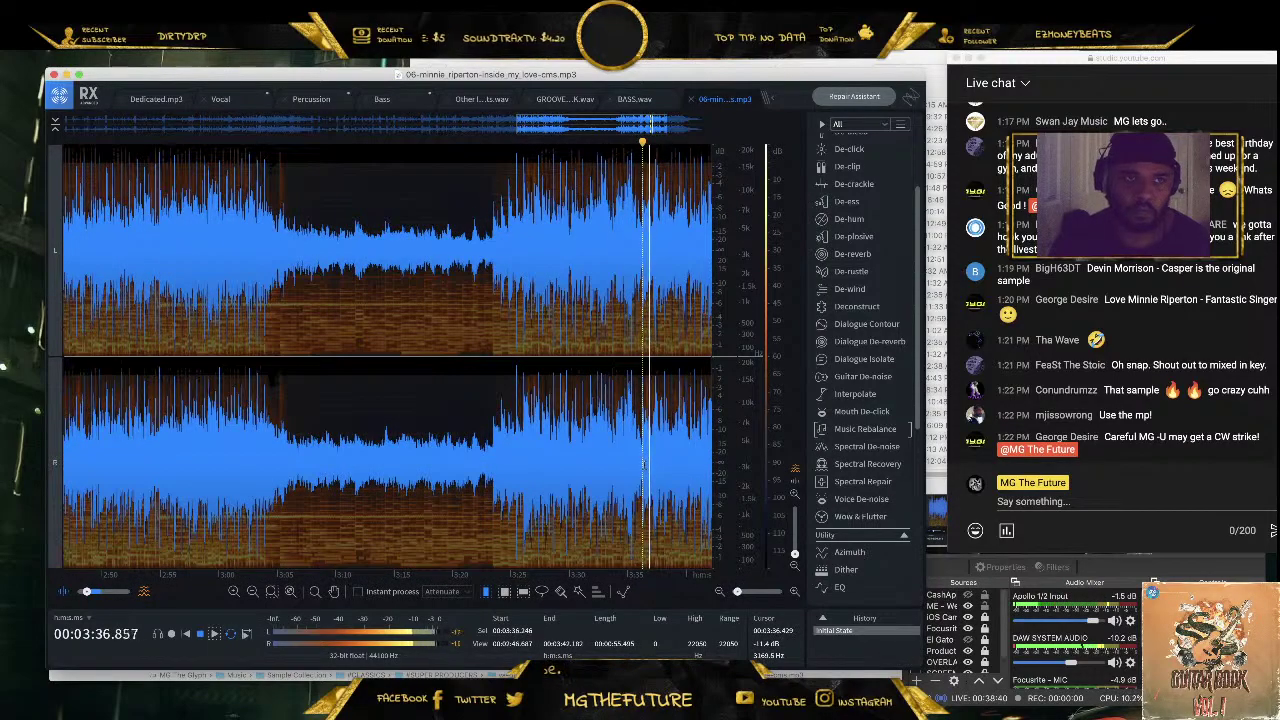
scroll(644, 465, down, 5)
scroll(644, 465, down, 3)
key(space)
Listen to the first loud section of the song from about 1:05.2
click(278, 340)
key(space)
click(241, 404)
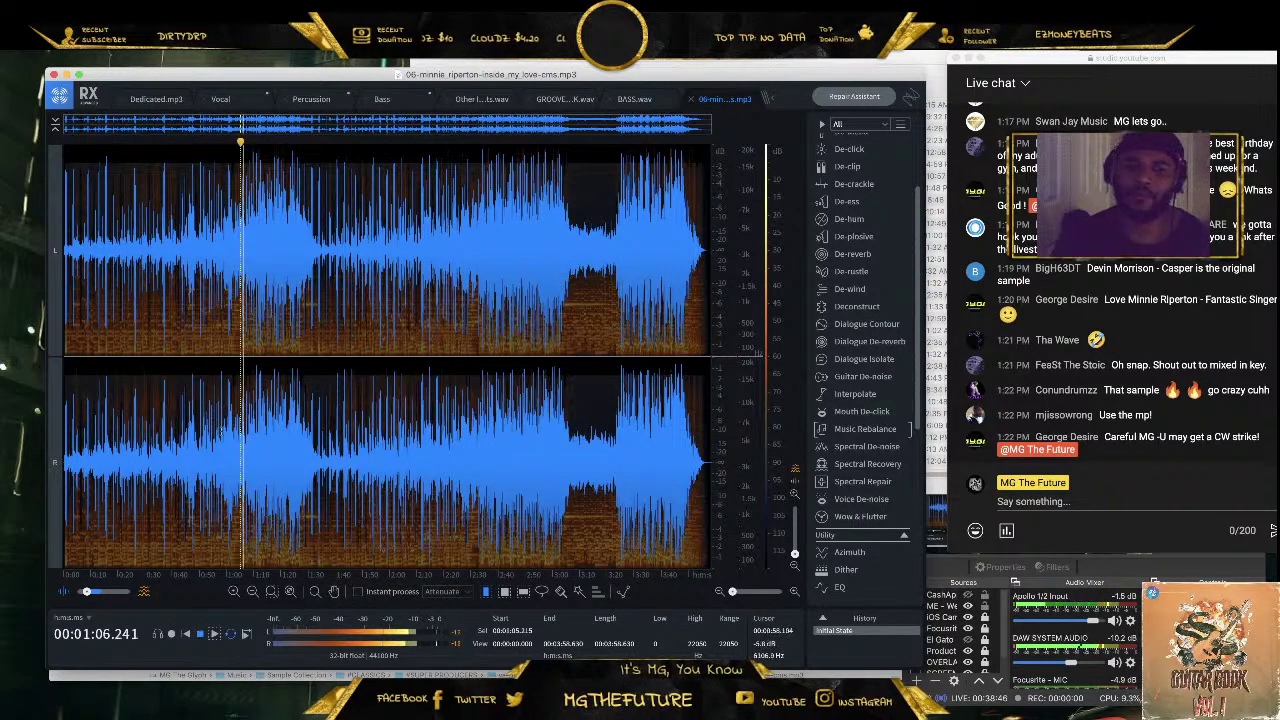
scroll(242, 420, up, 3)
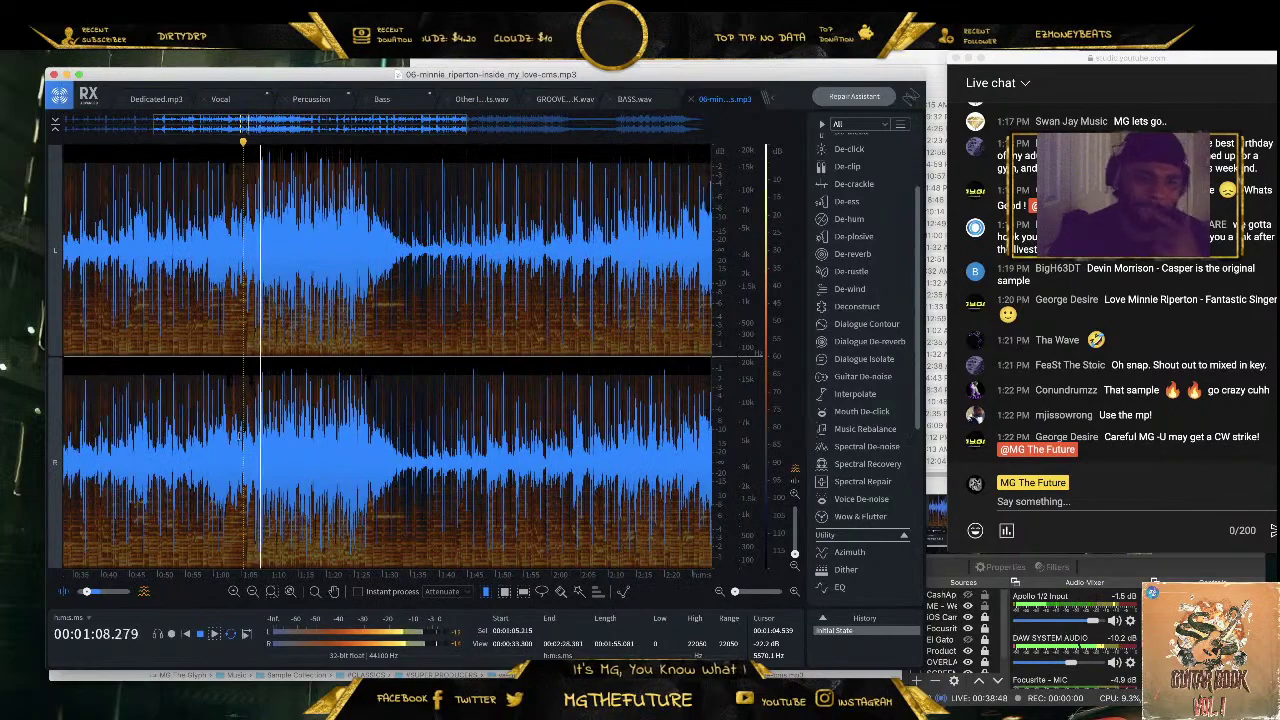
key(space)
scroll(242, 420, up, 2)
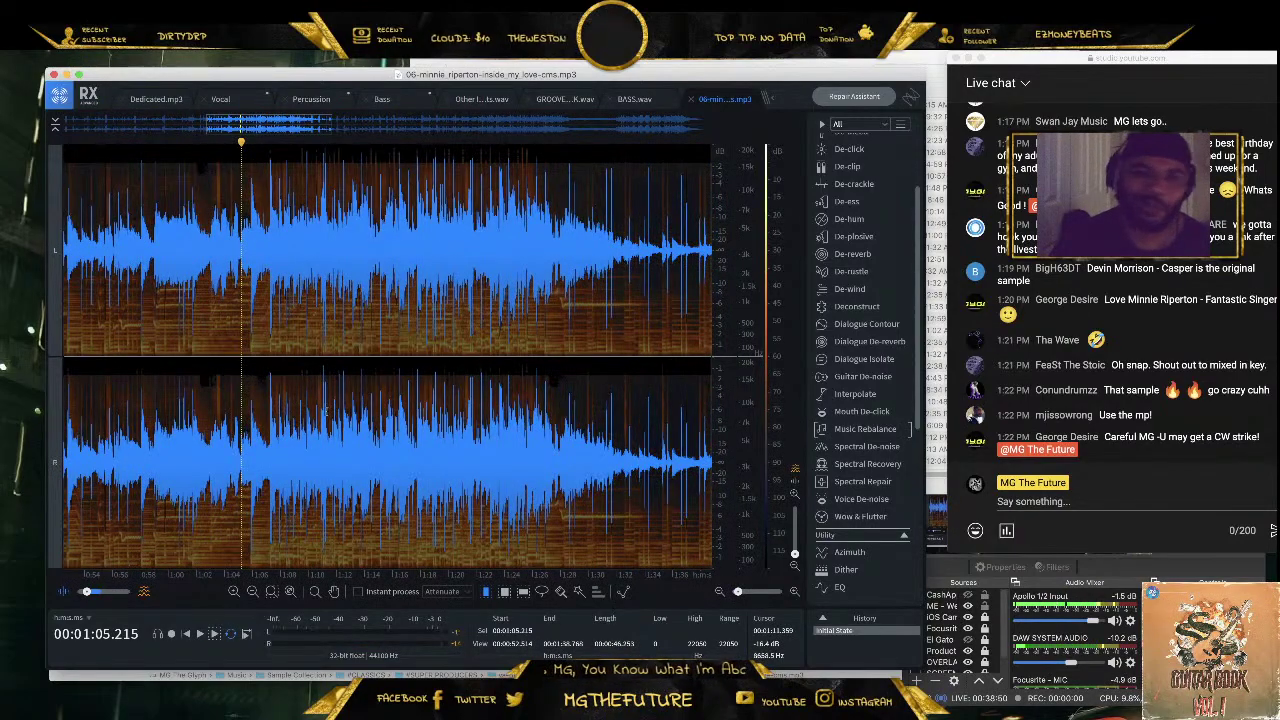
Listen to the build-up before the first loud section from about 0:57.8 and from about 0:52.7
scroll(325, 407, down, 2)
scroll(317, 401, up, 3)
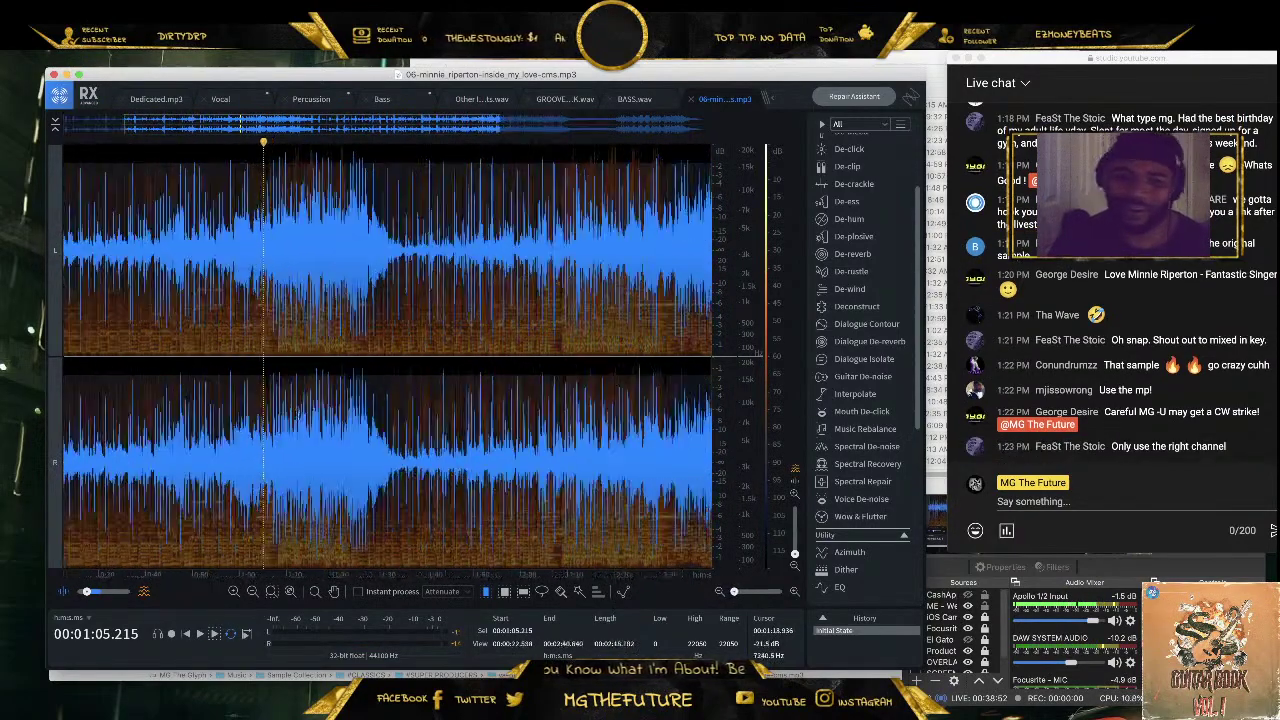
click(166, 468)
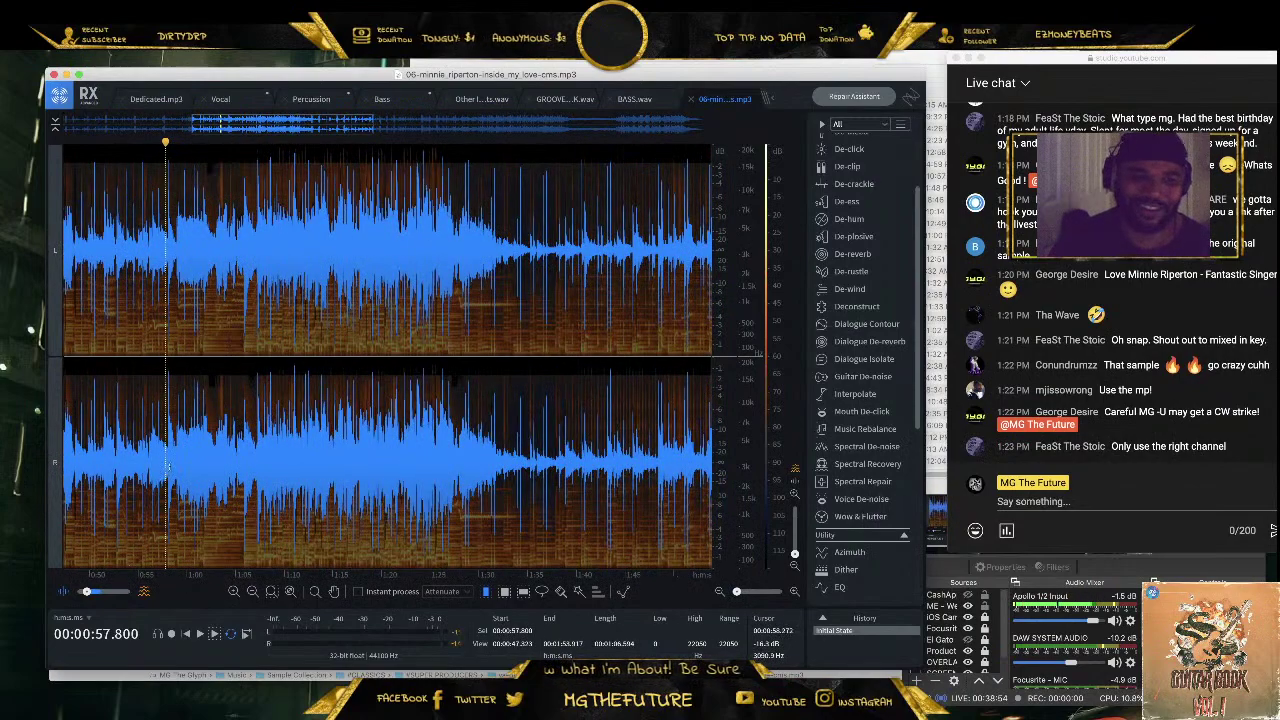
key(space)
key(space)
key(space)
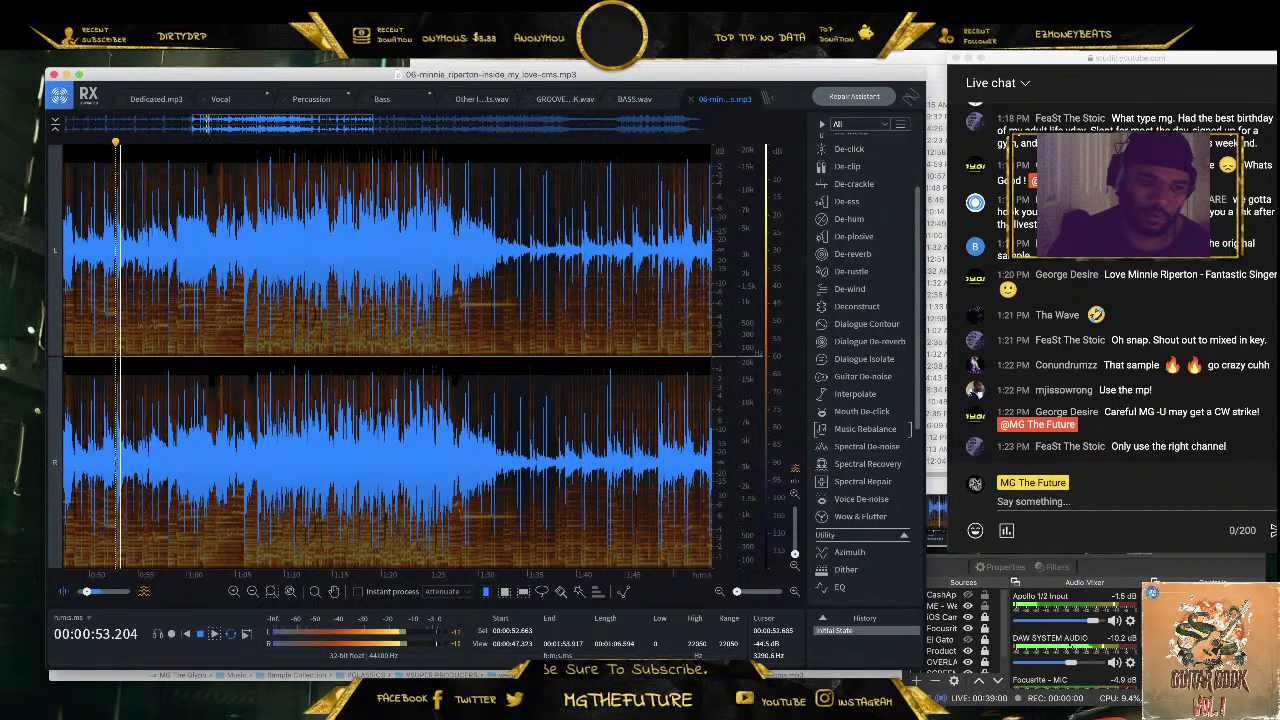
Listen from about 0:53.8, select the passage from there to about 1:04.6 and audition it
scroll(114, 463, up, 3)
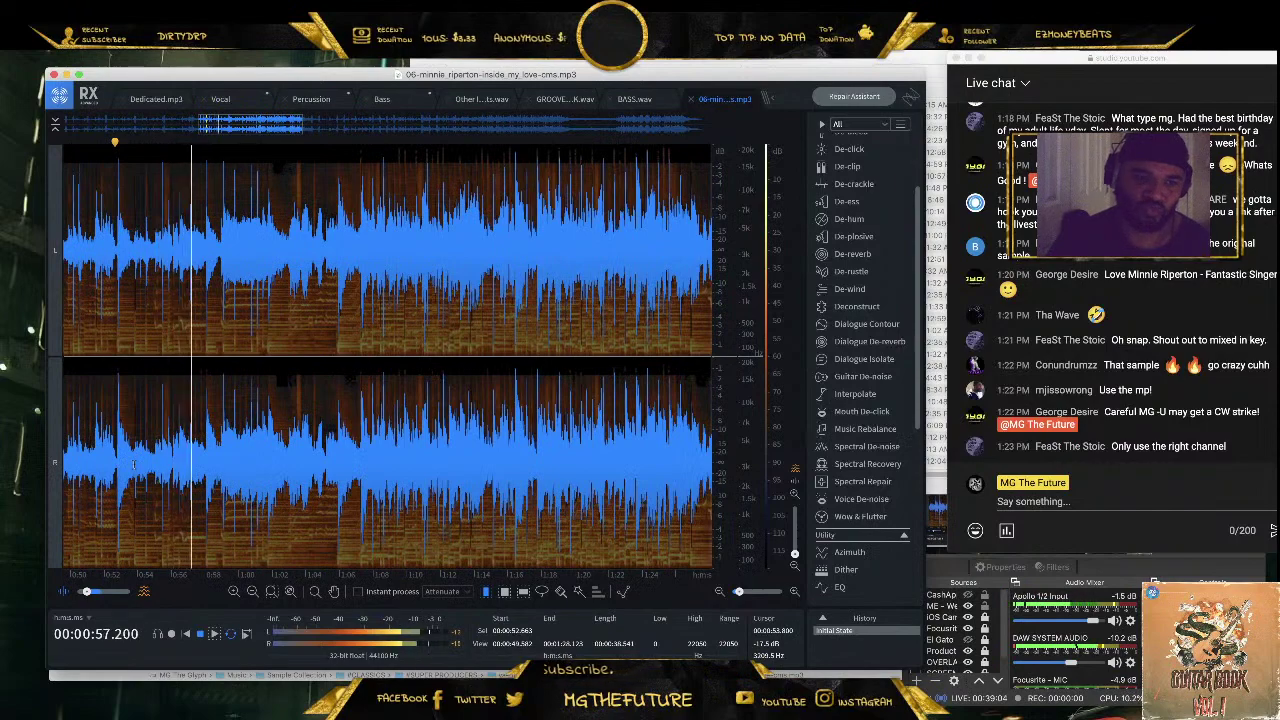
click(134, 463)
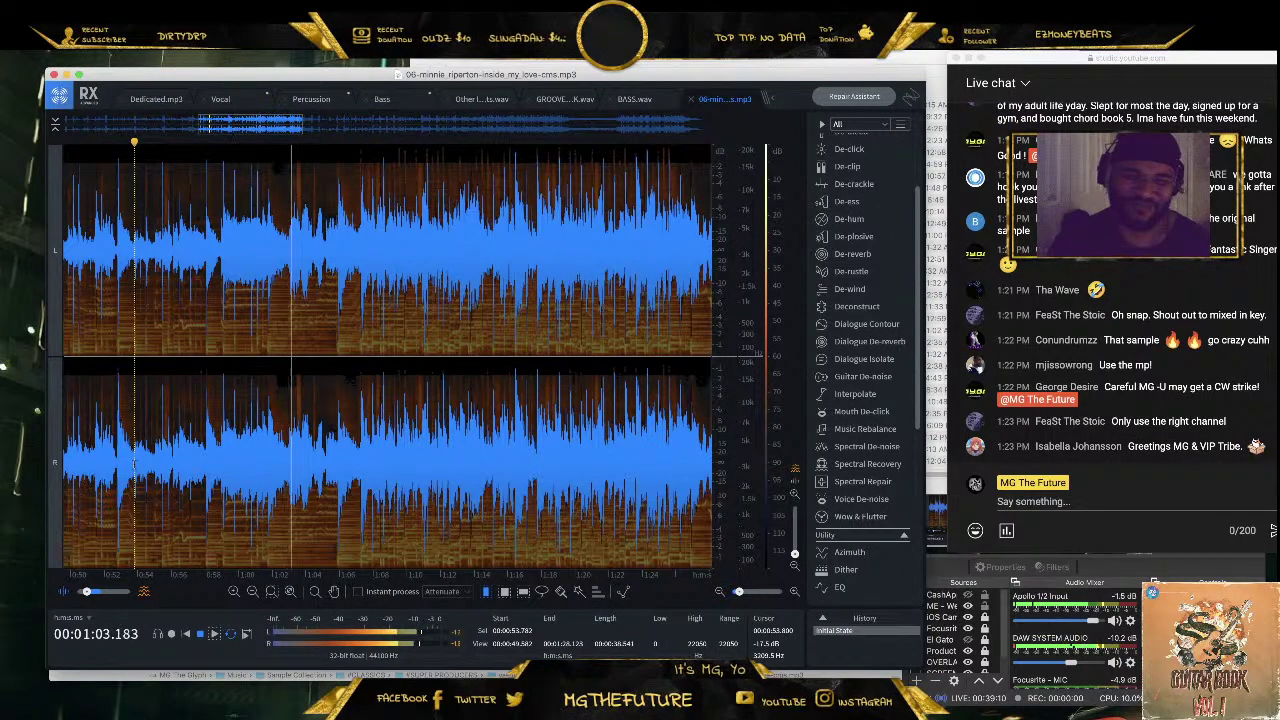
key(space)
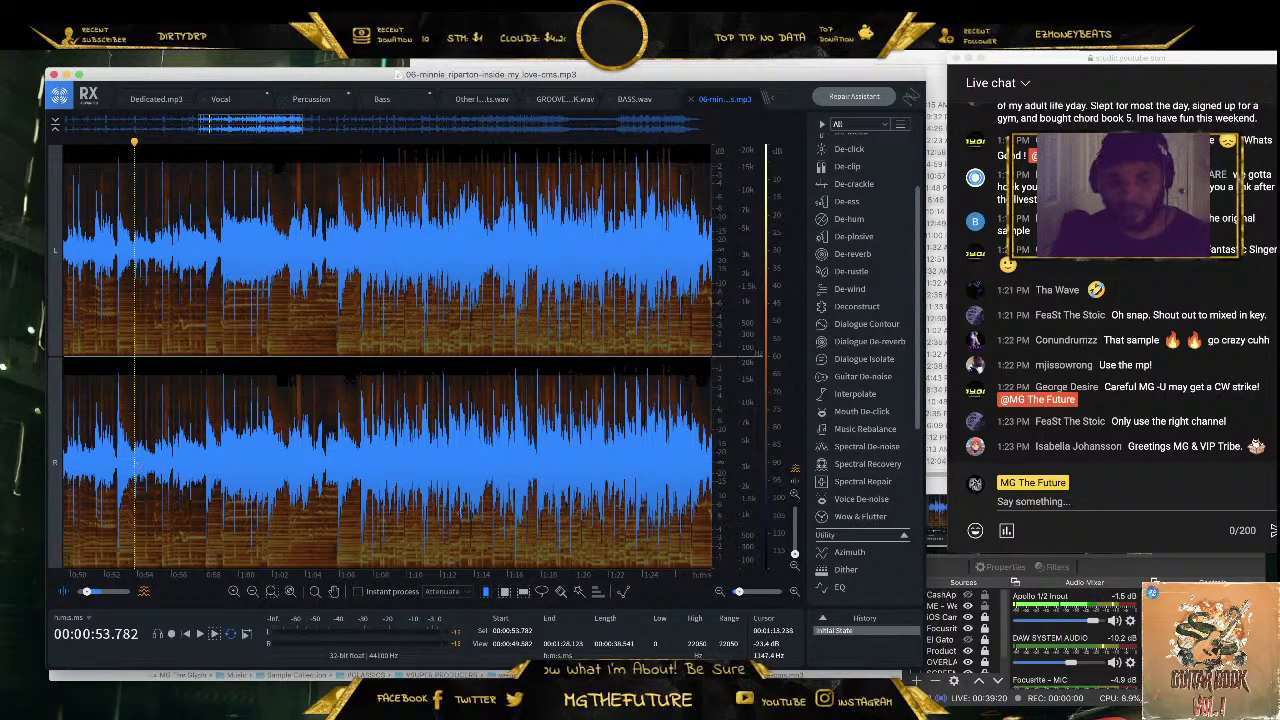
drag(134, 452, 316, 485)
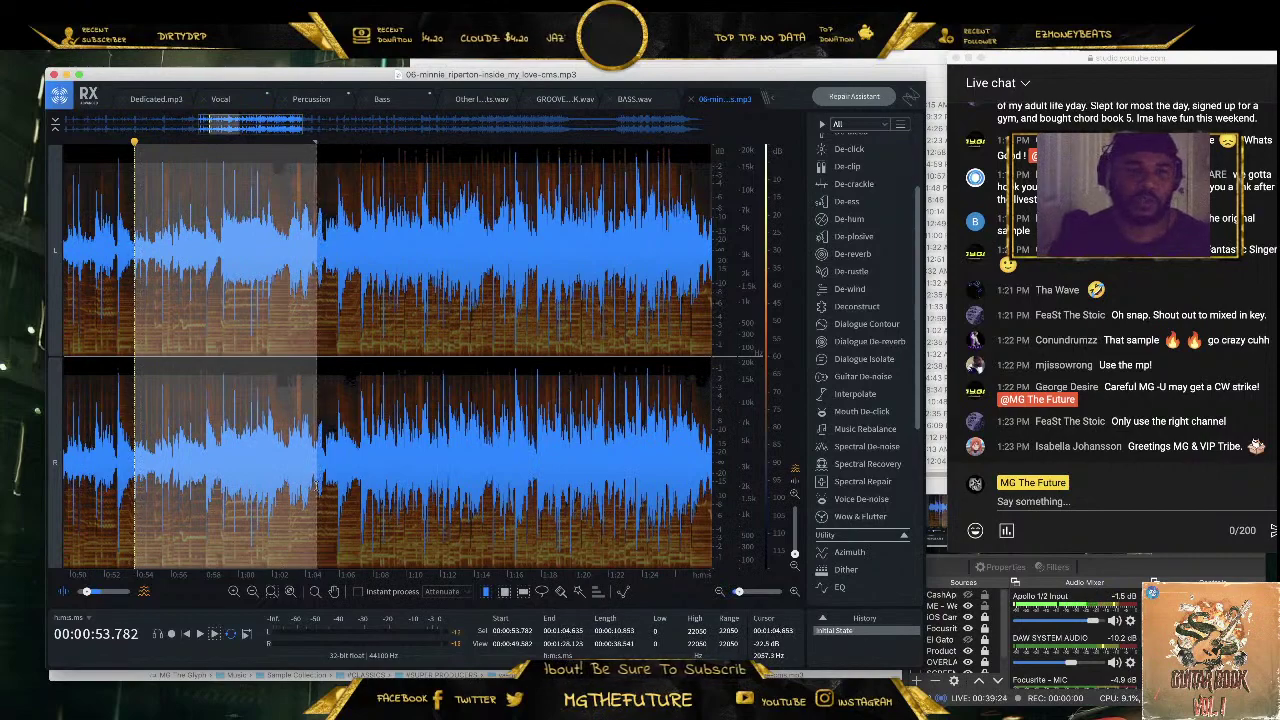
key(space)
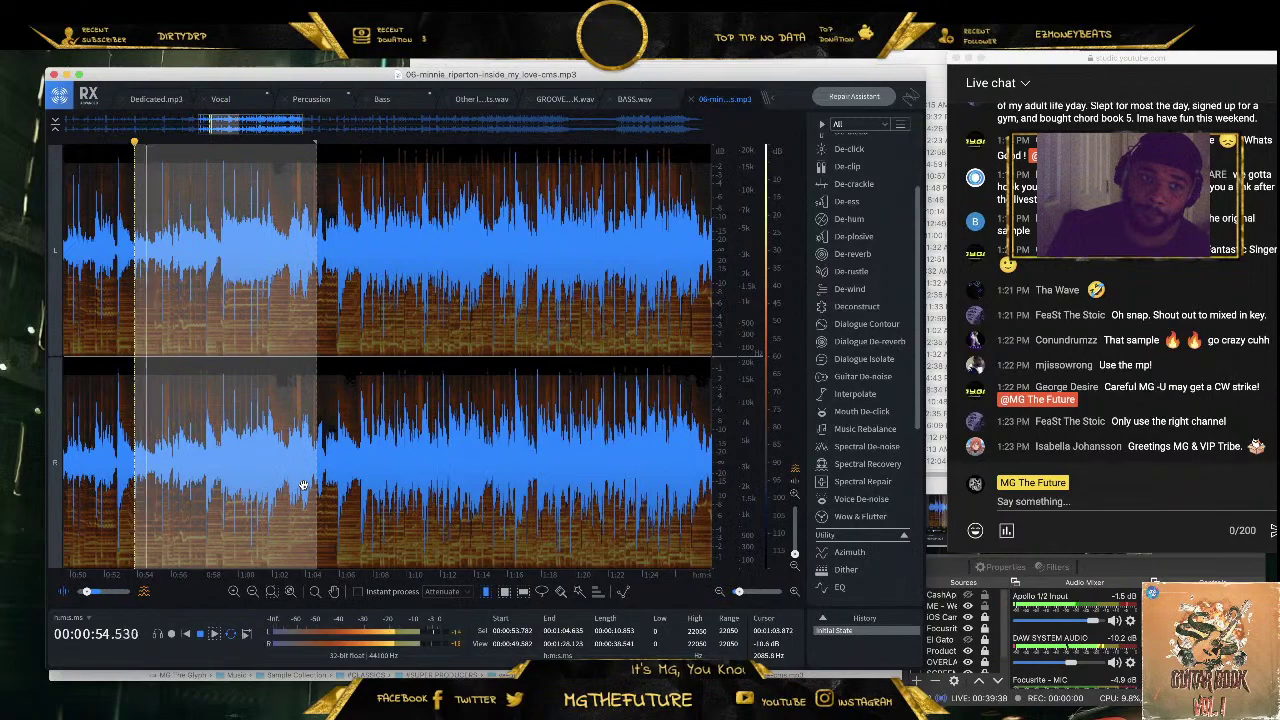
Trim the end of the looping selection to about 1:04.4
scroll(306, 366, up, 3)
scroll(300, 375, up, 2)
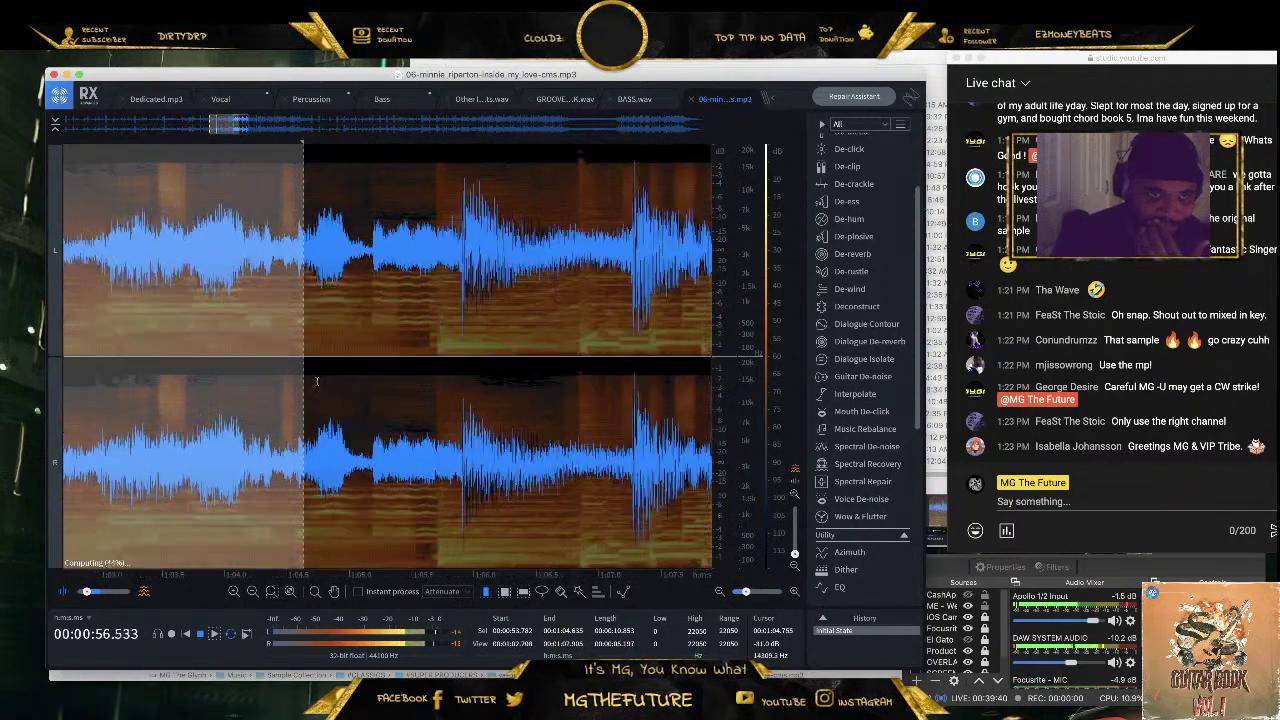
drag(286, 369, 269, 373)
scroll(287, 350, down, 3)
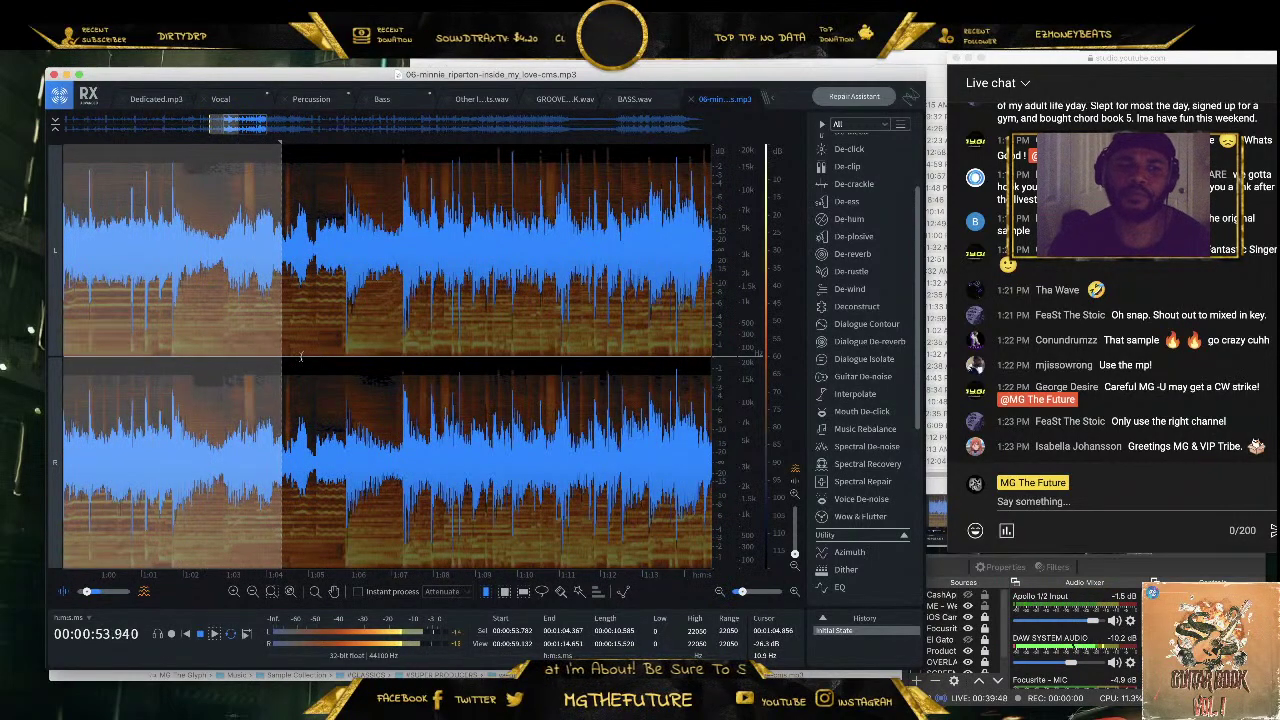
Select the song passage from about 0:58.1 to 1:33.9 and copy it into a new file
key(space)
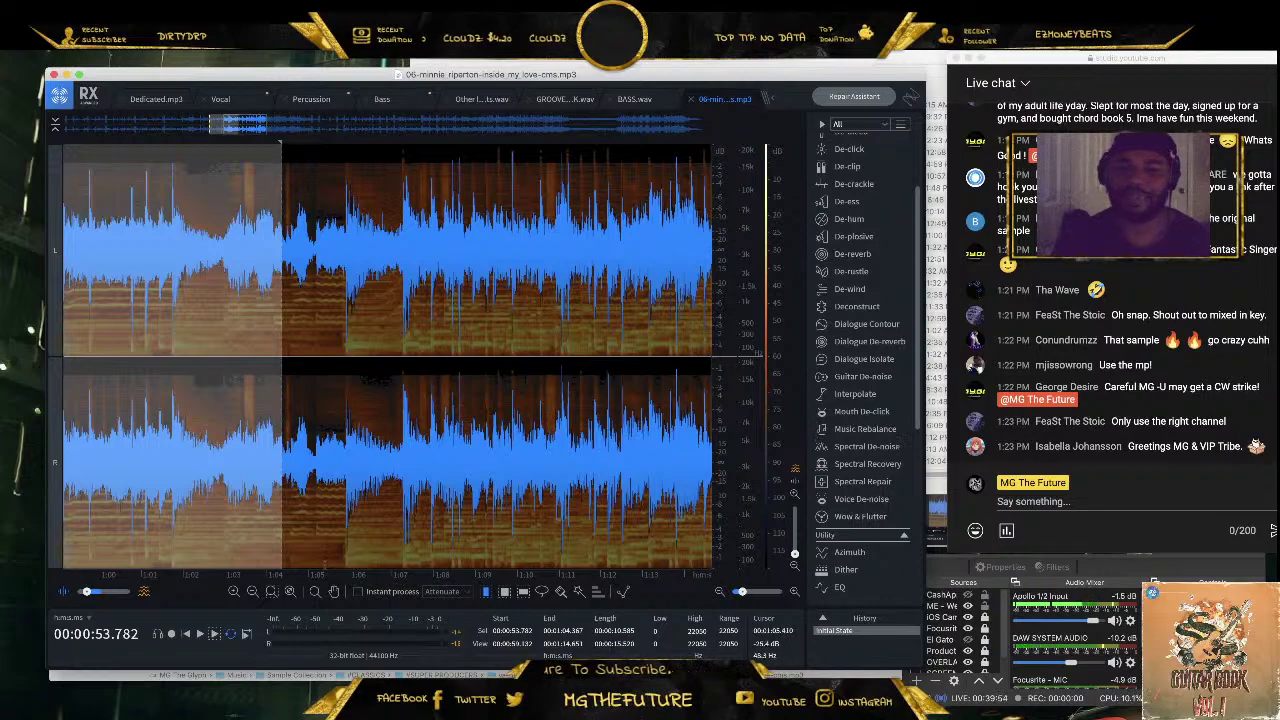
click(325, 577)
scroll(380, 370, down, 3)
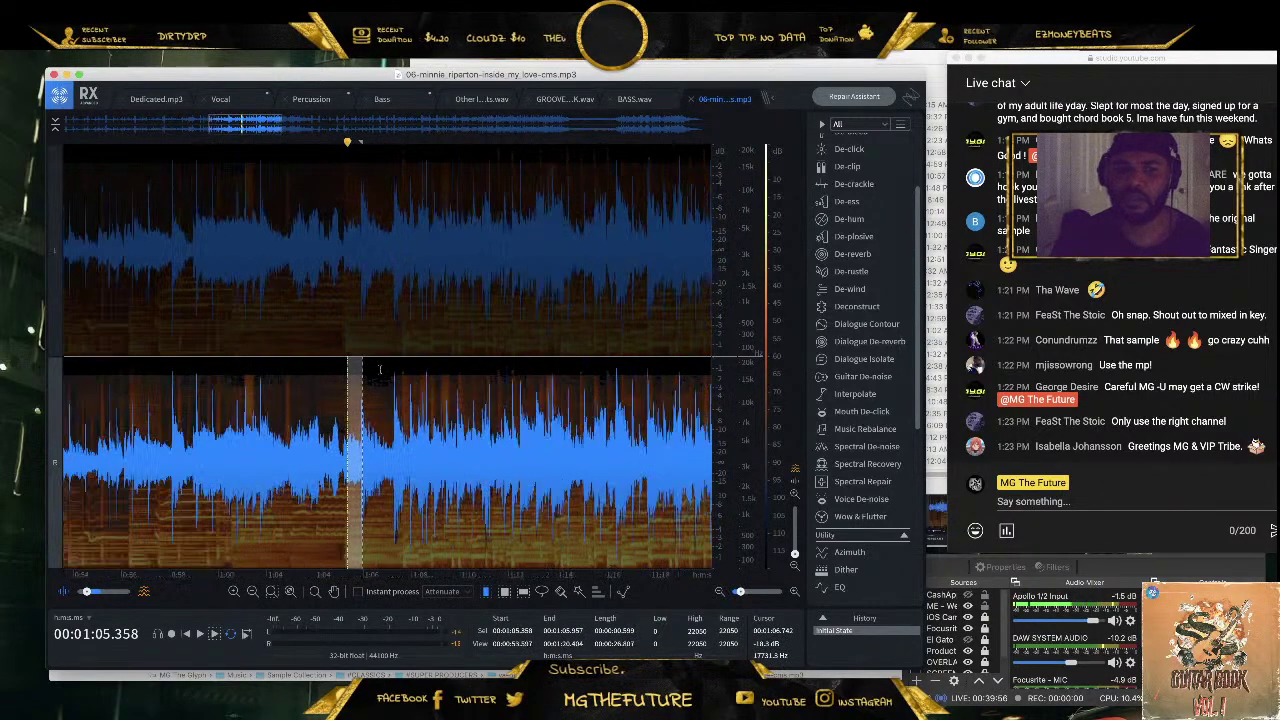
drag(281, 400, 634, 455)
right_click(384, 346)
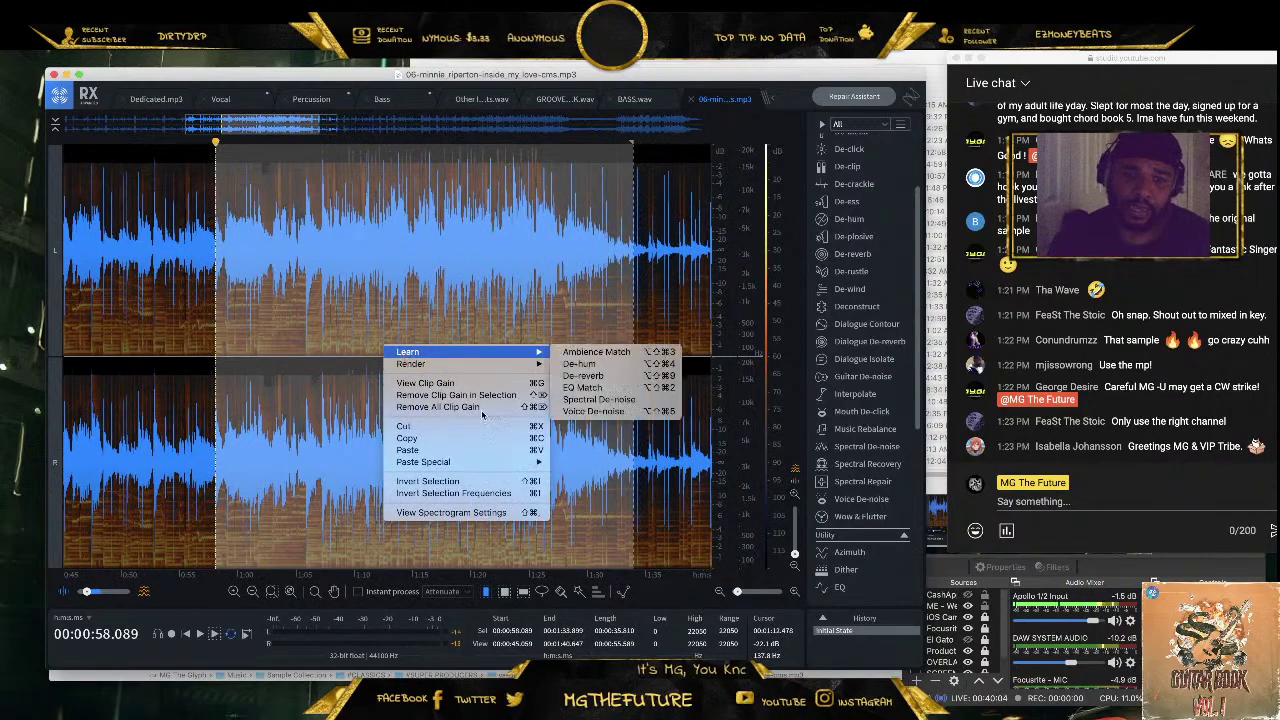
click(437, 437)
click(110, 44)
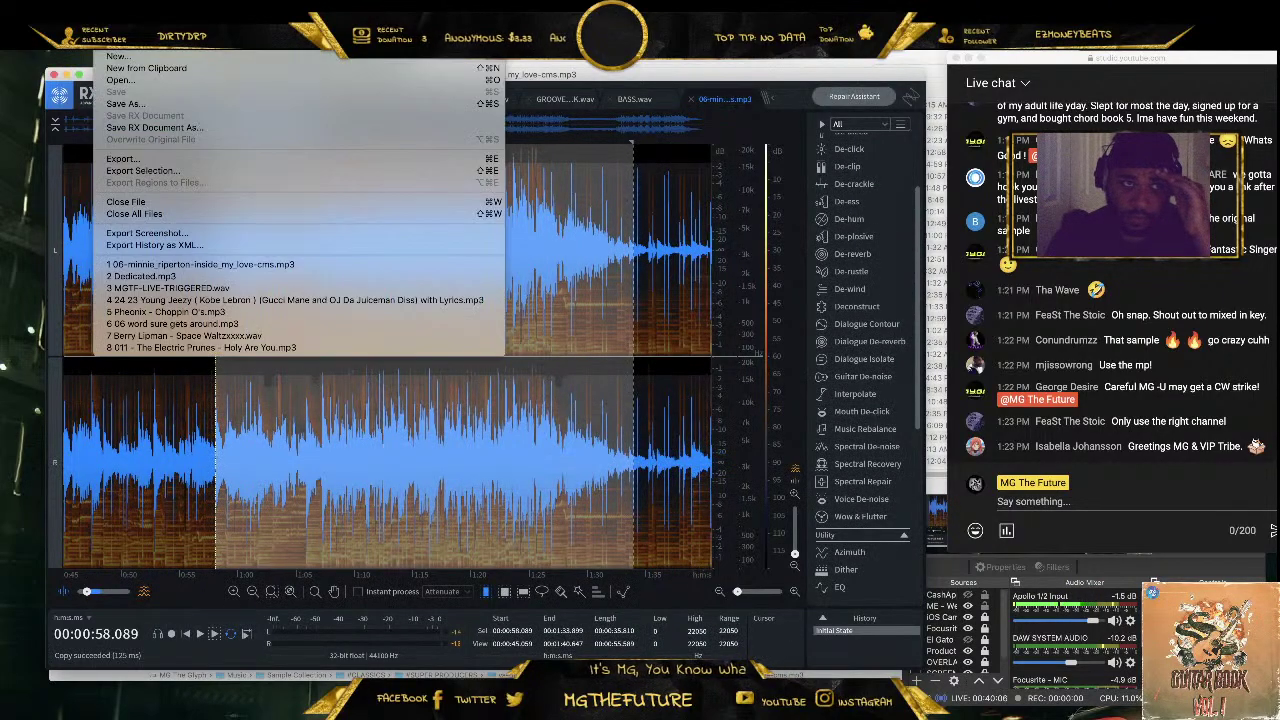
click(119, 67)
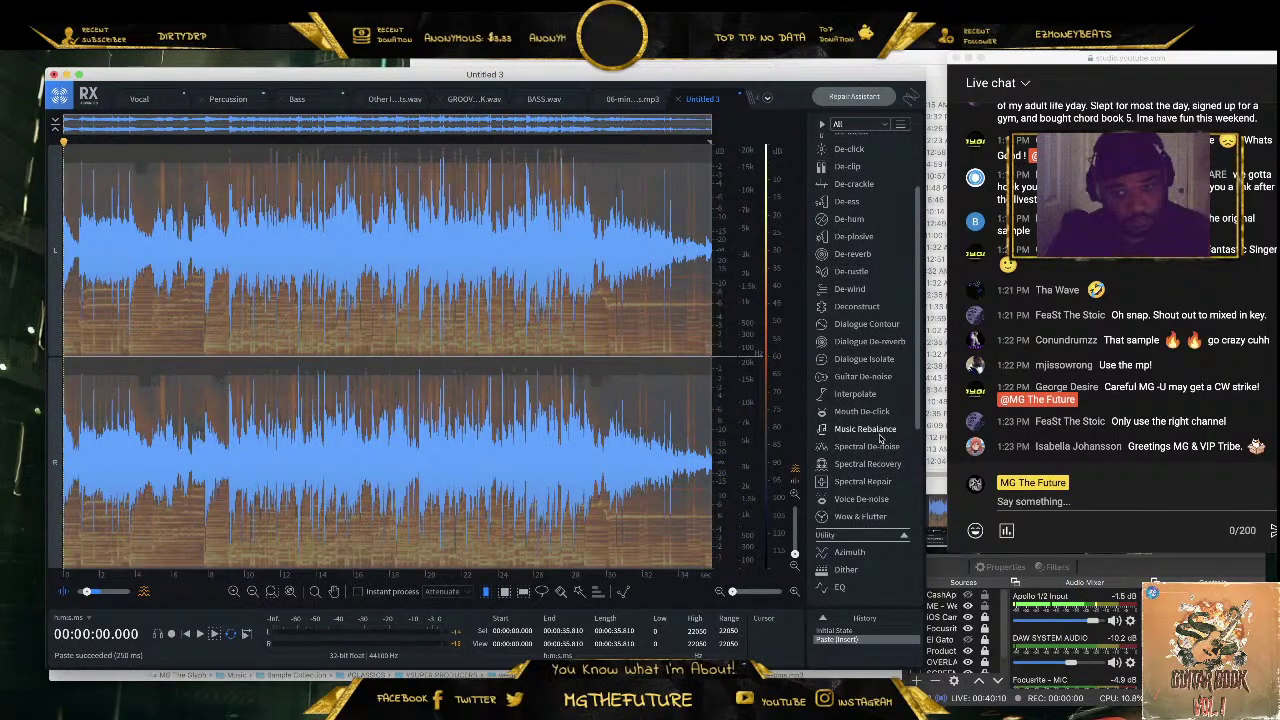
Separate the new clip into vocal, bass, percussion and other stems with Music Rebalance
click(879, 432)
click(855, 487)
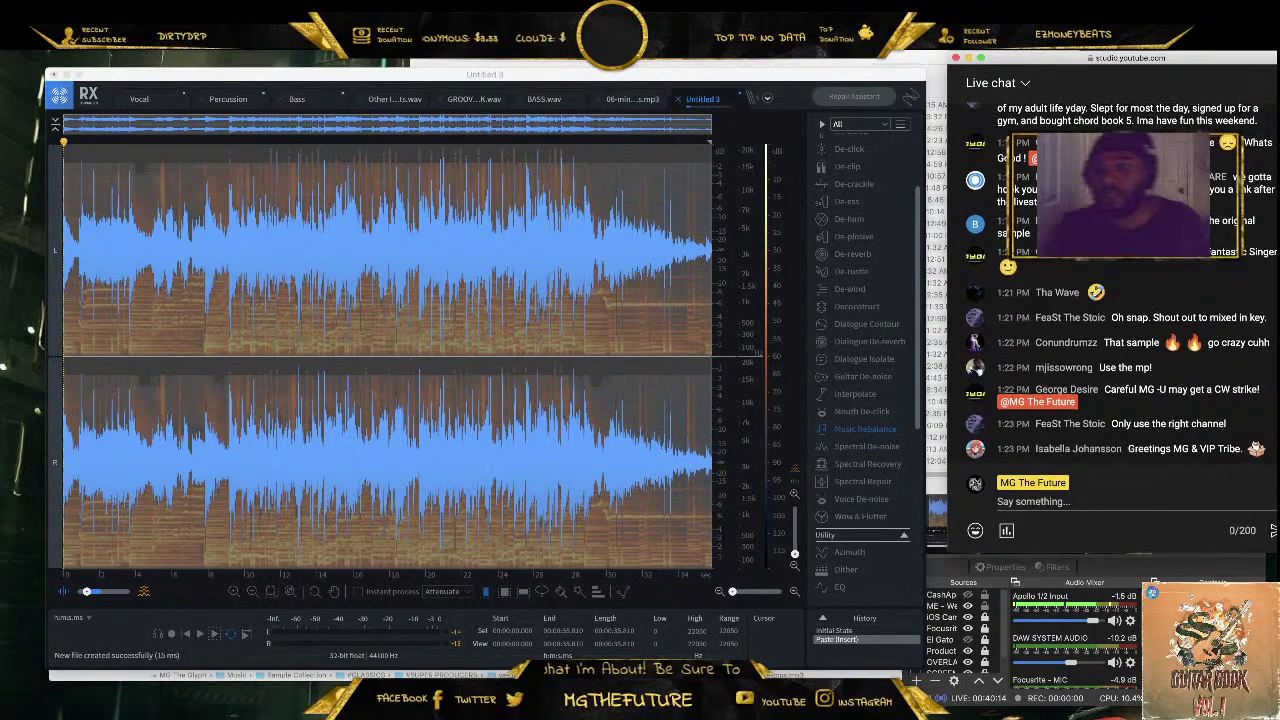
scroll(1120, 300, up, 1)
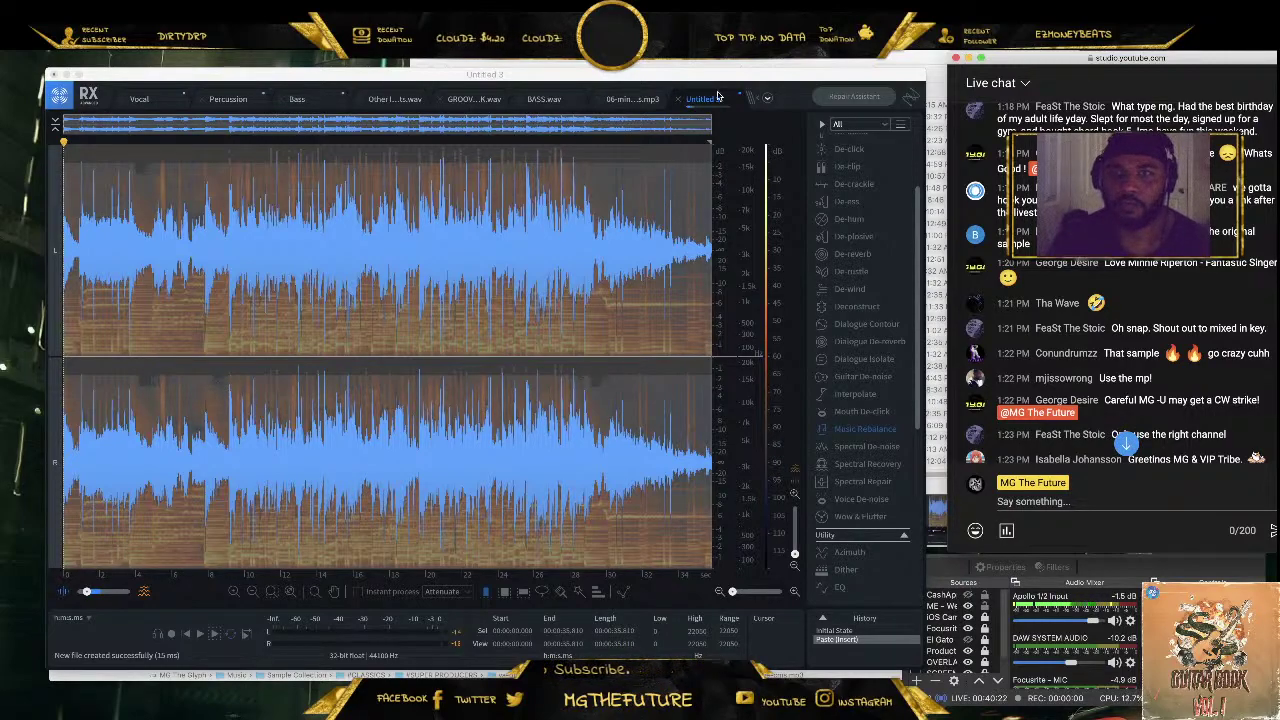
drag(770, 78, 733, 81)
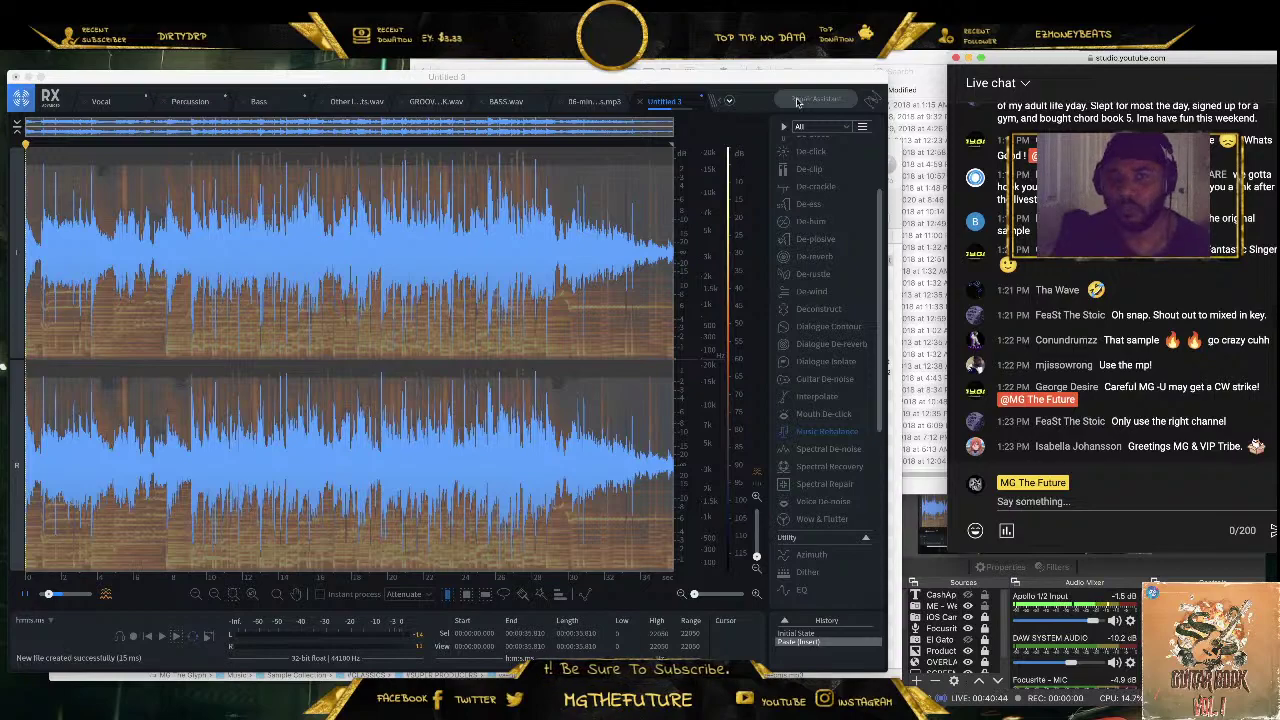
click(755, 84)
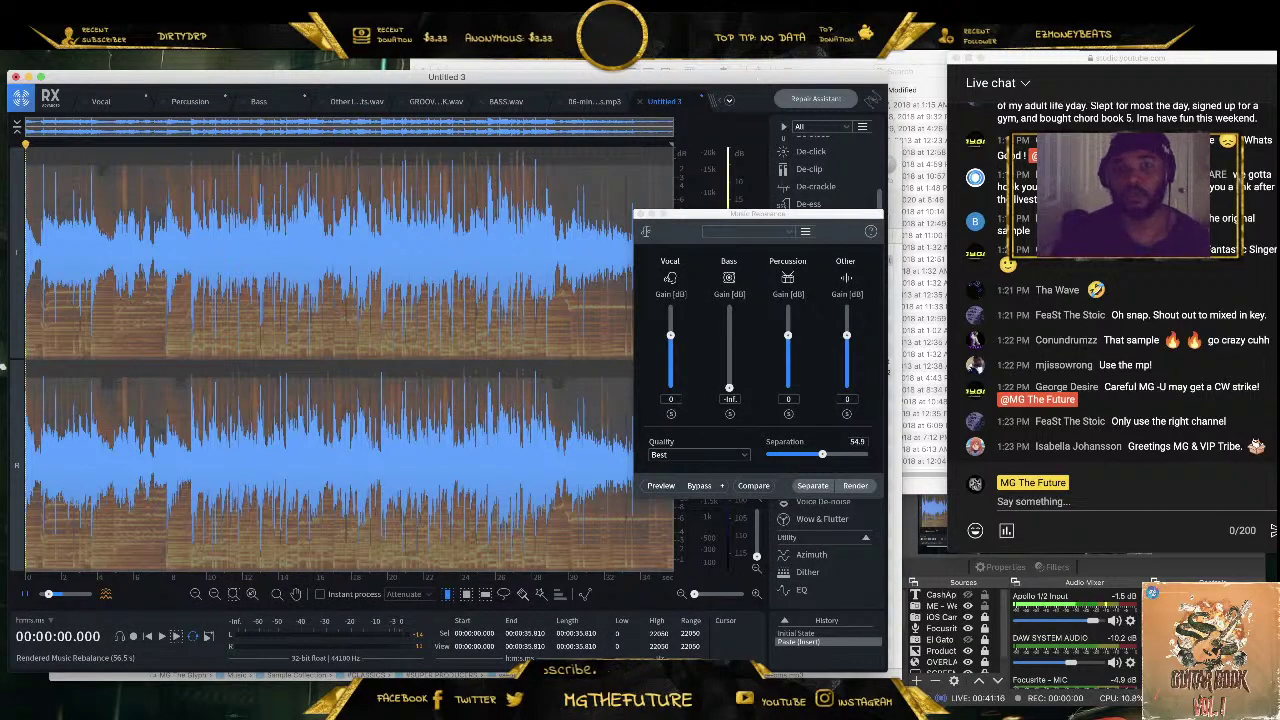
key(super+w)
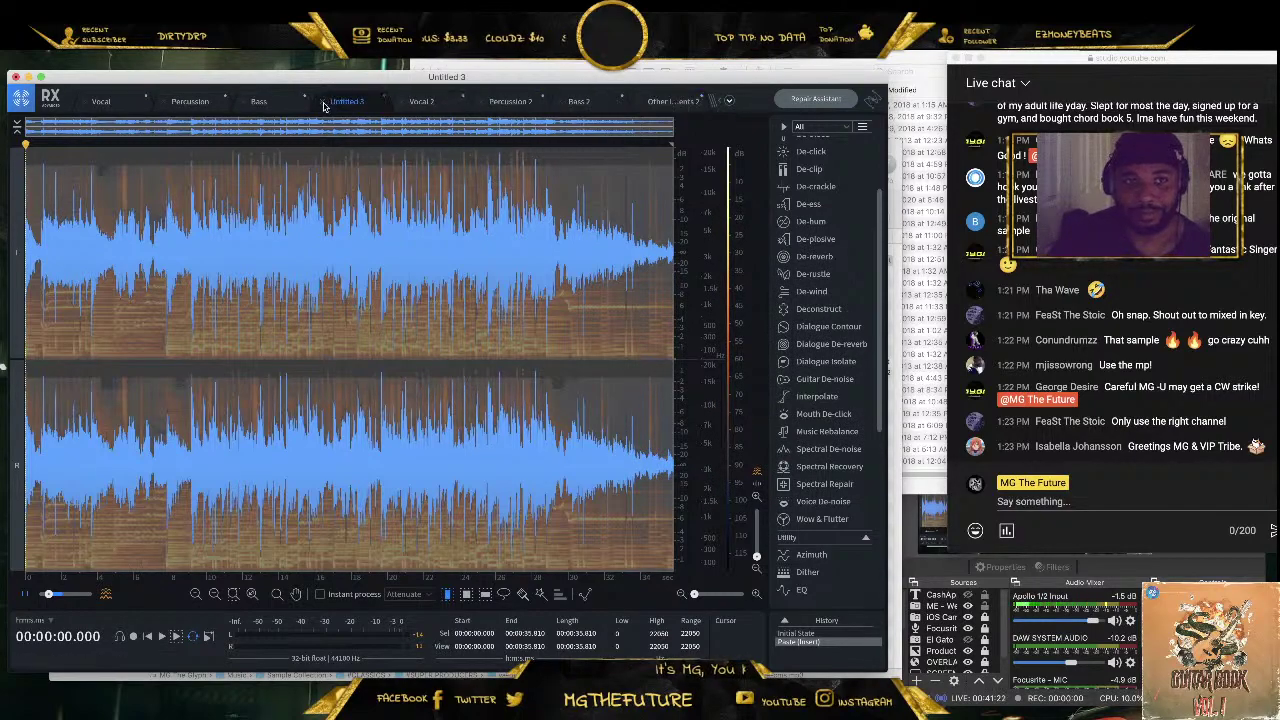
Listen to the newly separated vocal stem from about 9.3 s
click(423, 101)
click(193, 323)
key(space)
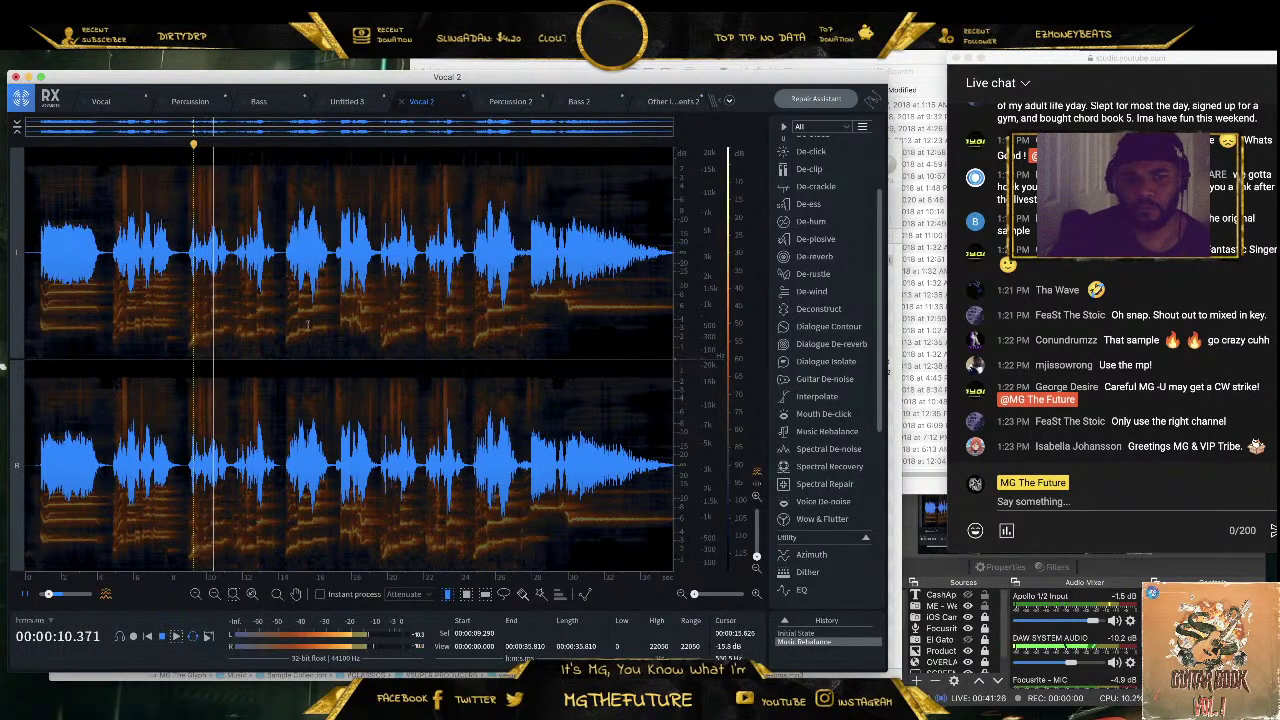
key(space)
Listen to the newly separated percussion stem from about 7.8 s, where the drums come back in
click(510, 103)
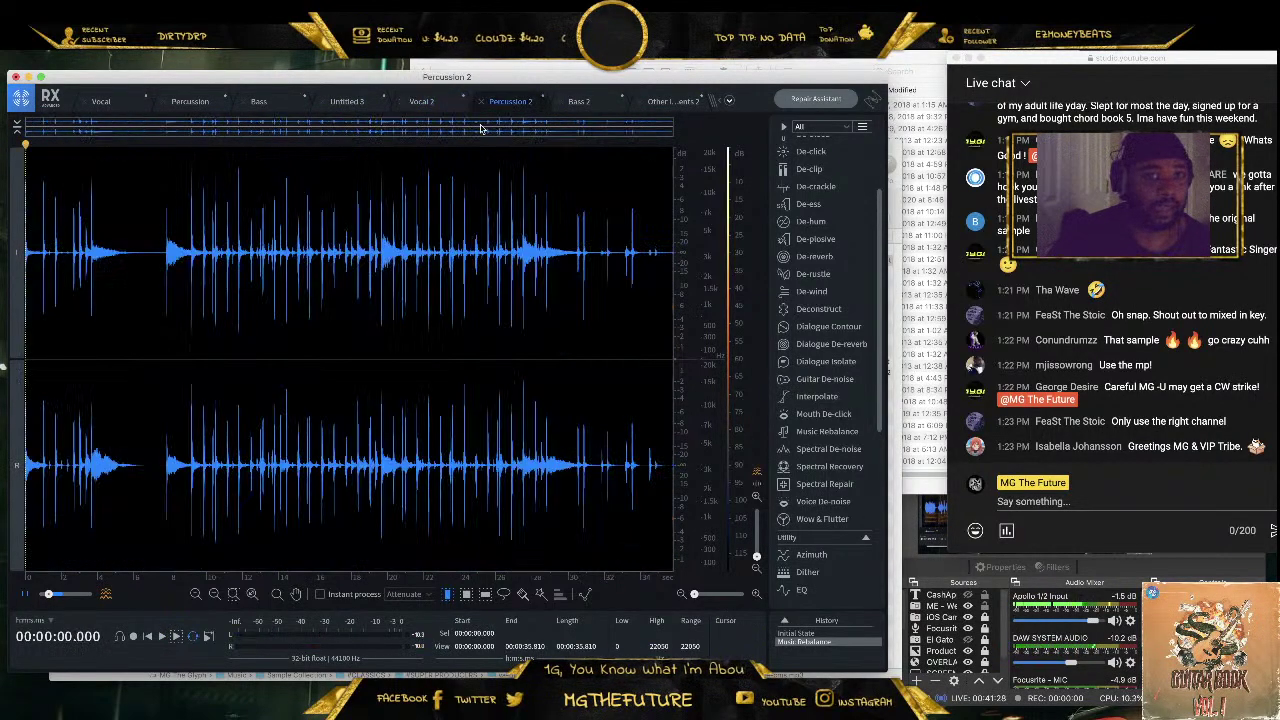
click(157, 268)
click(167, 266)
click(168, 265)
click(166, 264)
key(space)
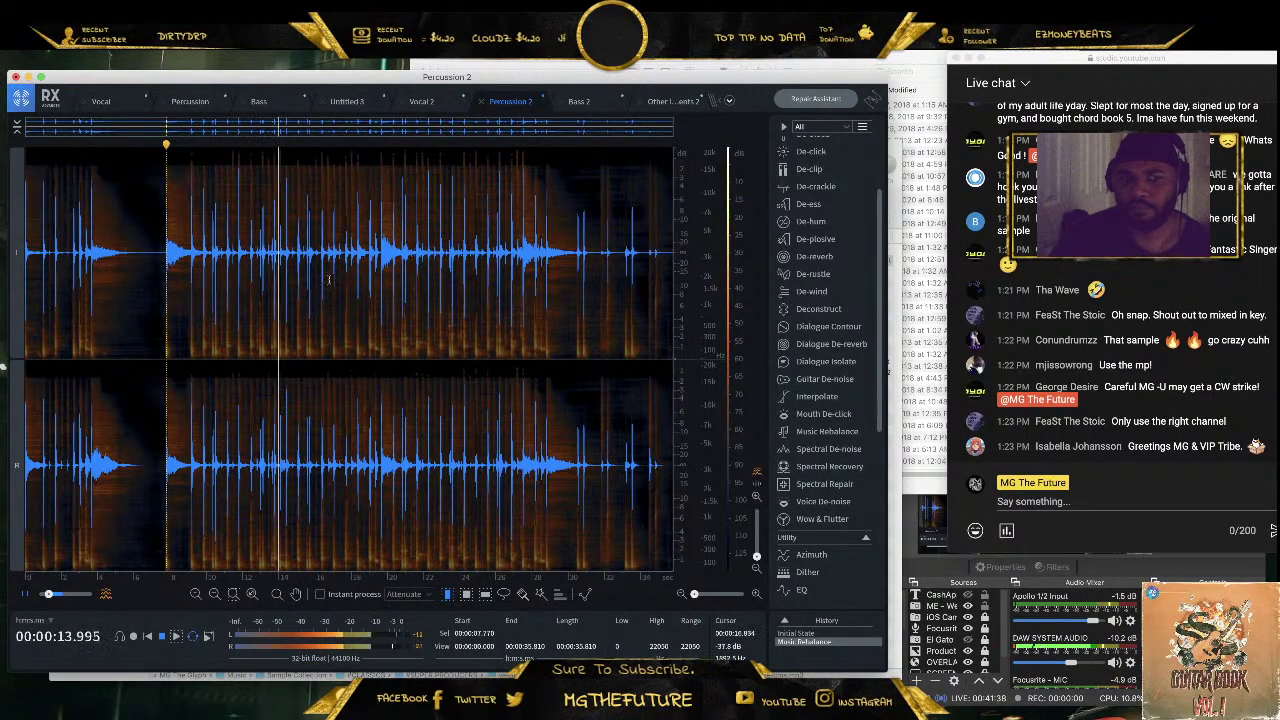
key(space)
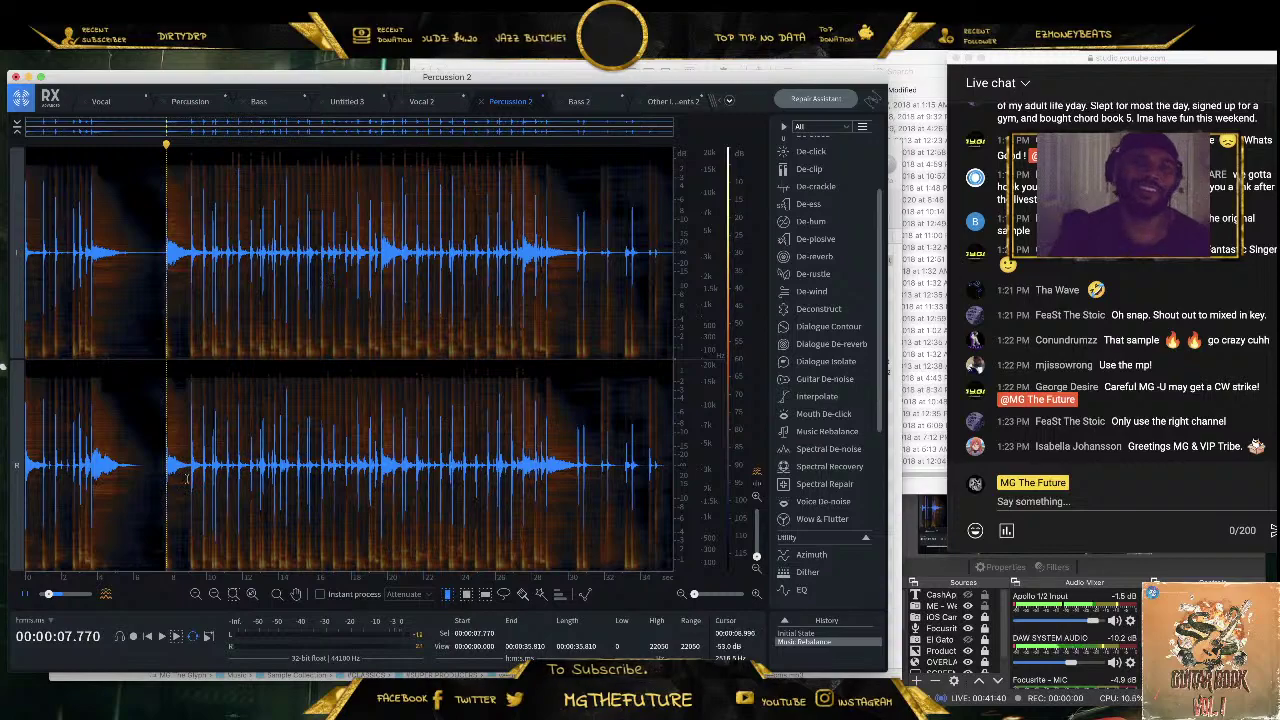
Audition the percussion stem, select the passage from about 14.4 s to 19.7 s and fine-tune its start to 14.383 s, just before the hit
scroll(131, 447, up, 3)
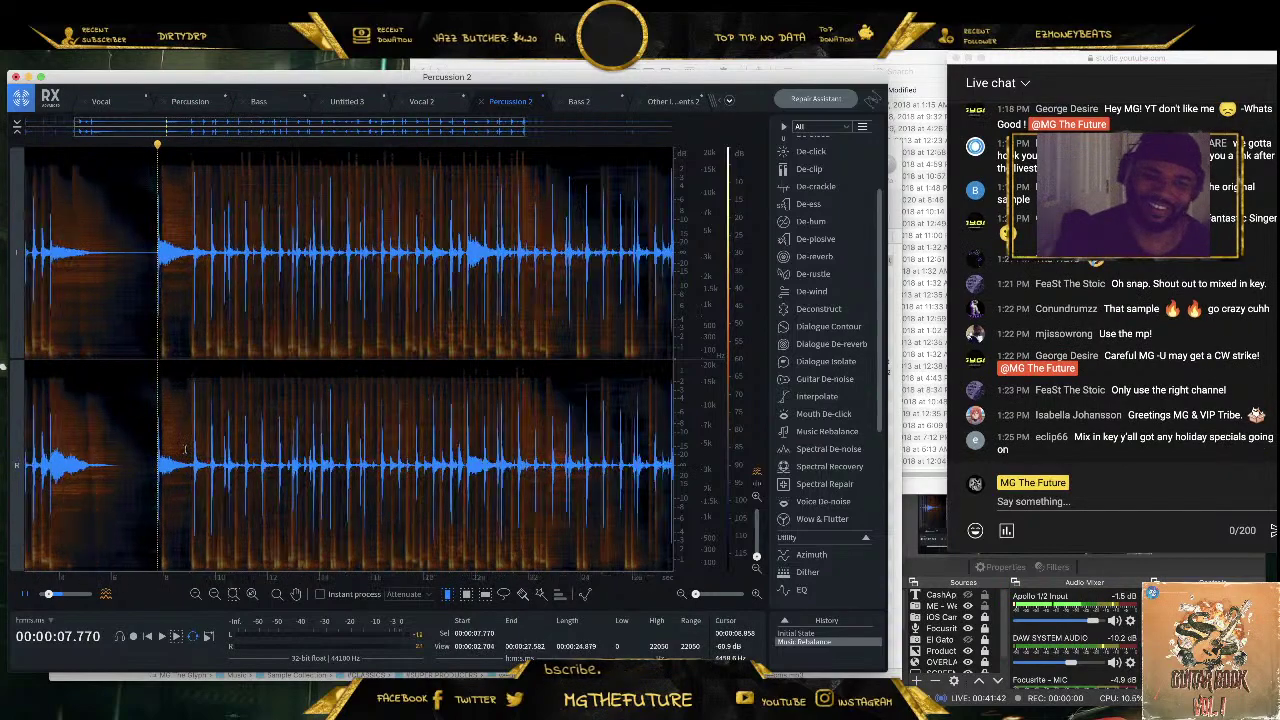
key(space)
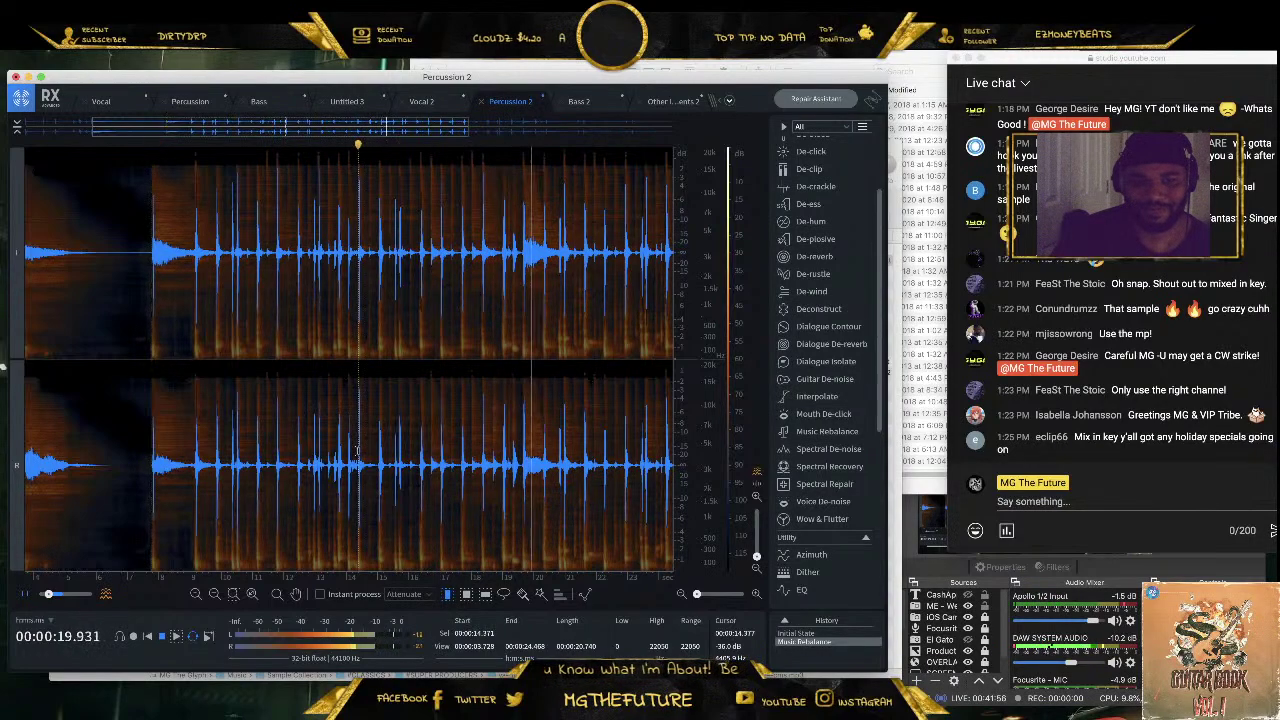
drag(358, 452, 523, 455)
scroll(381, 460, up, 10)
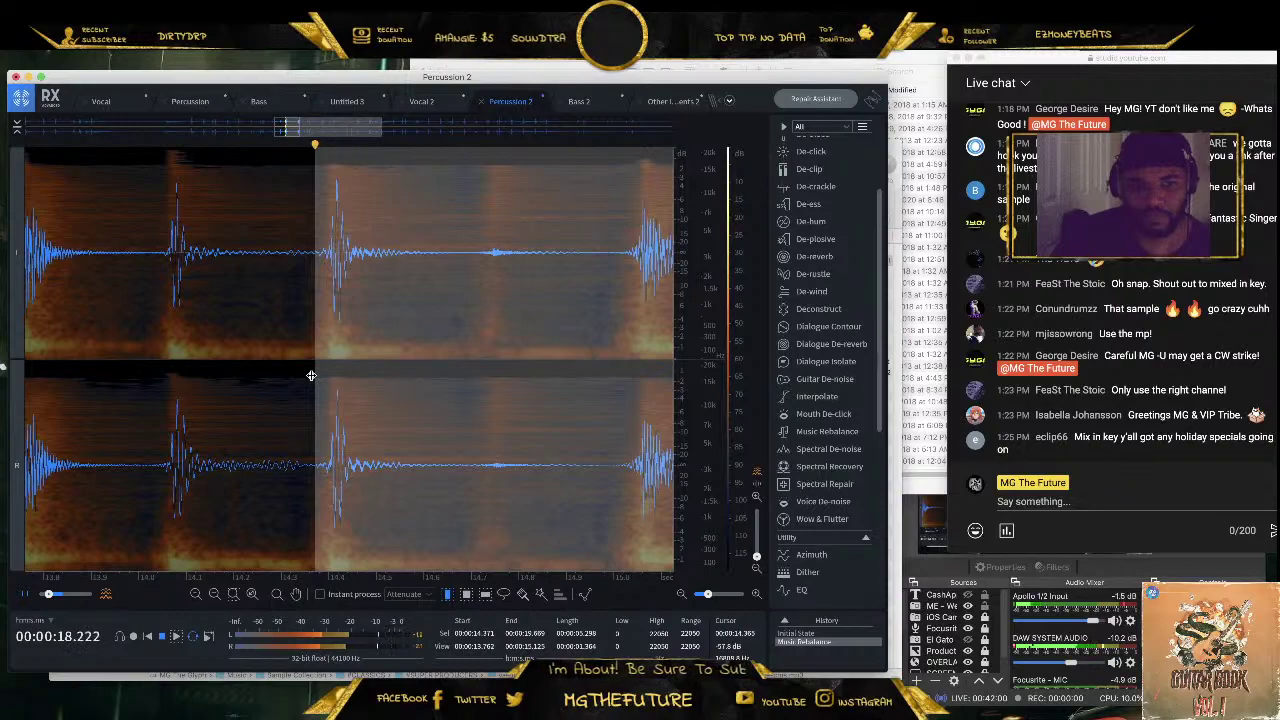
drag(311, 375, 316, 383)
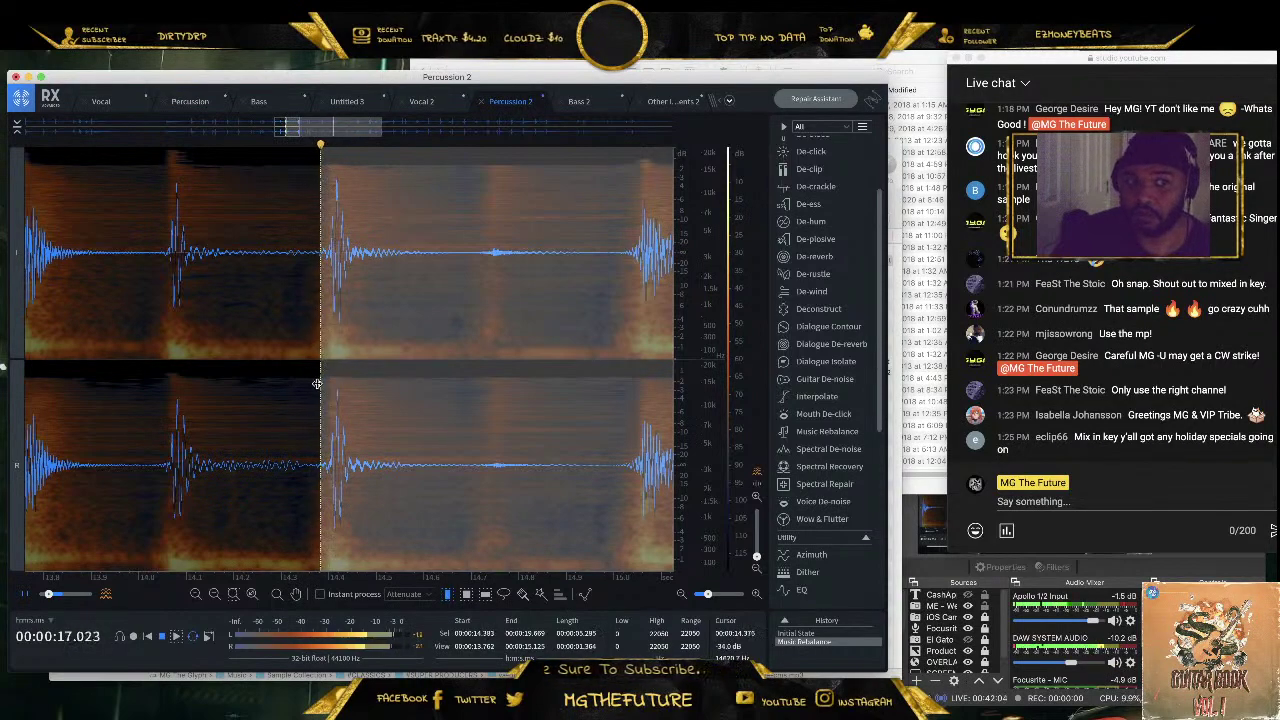
Trim the end of the looping percussion selection to about 19.64 s, just before the next hit
scroll(322, 378, down, 4)
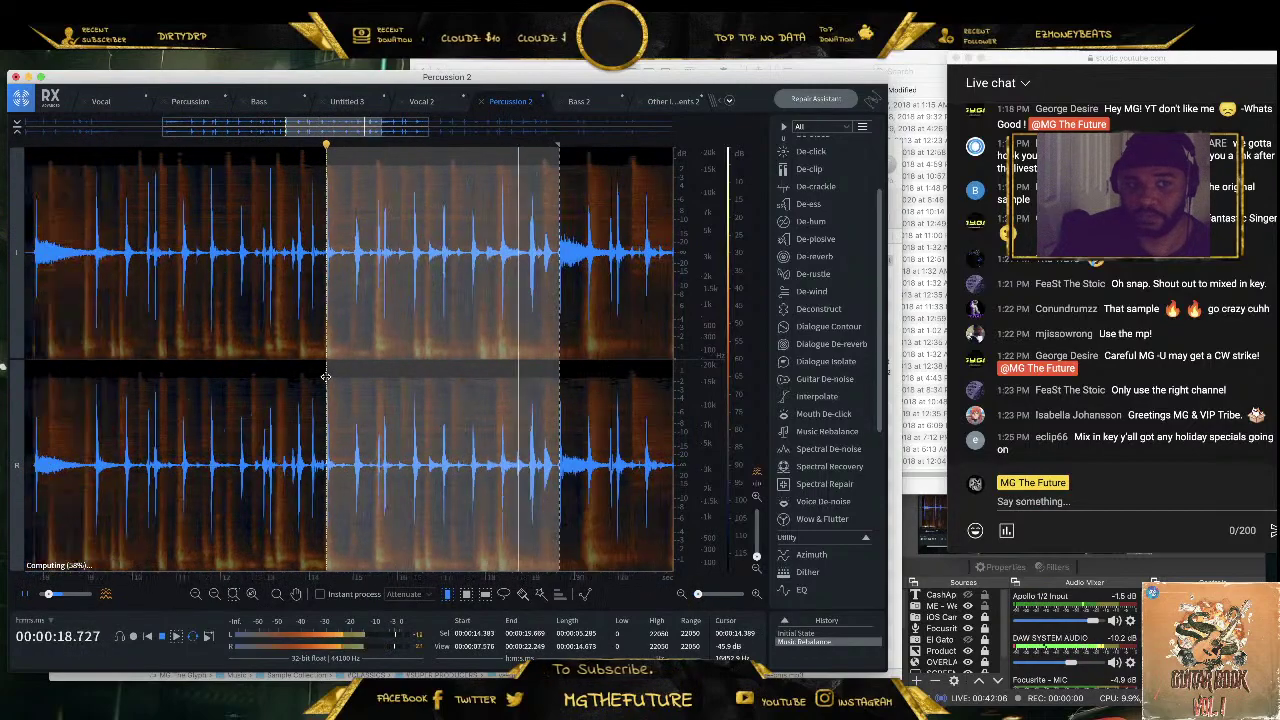
scroll(548, 428, up, 2)
scroll(548, 428, up, 6)
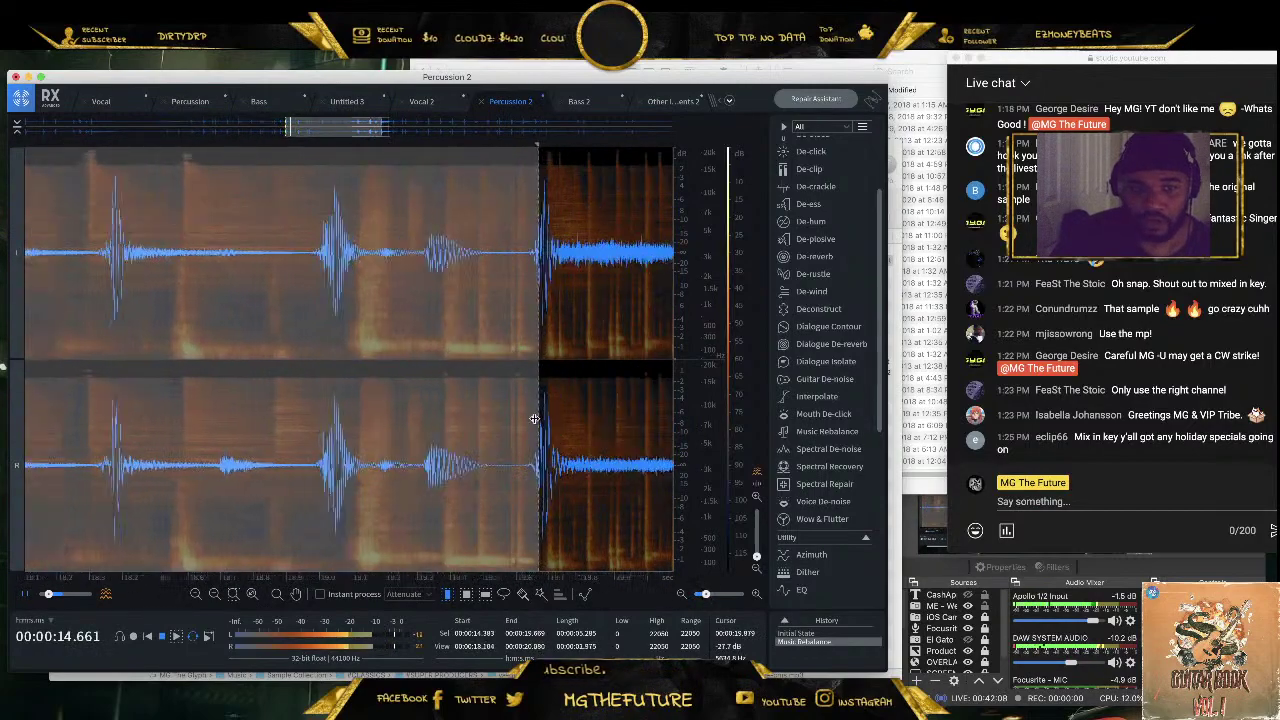
drag(544, 363, 444, 378)
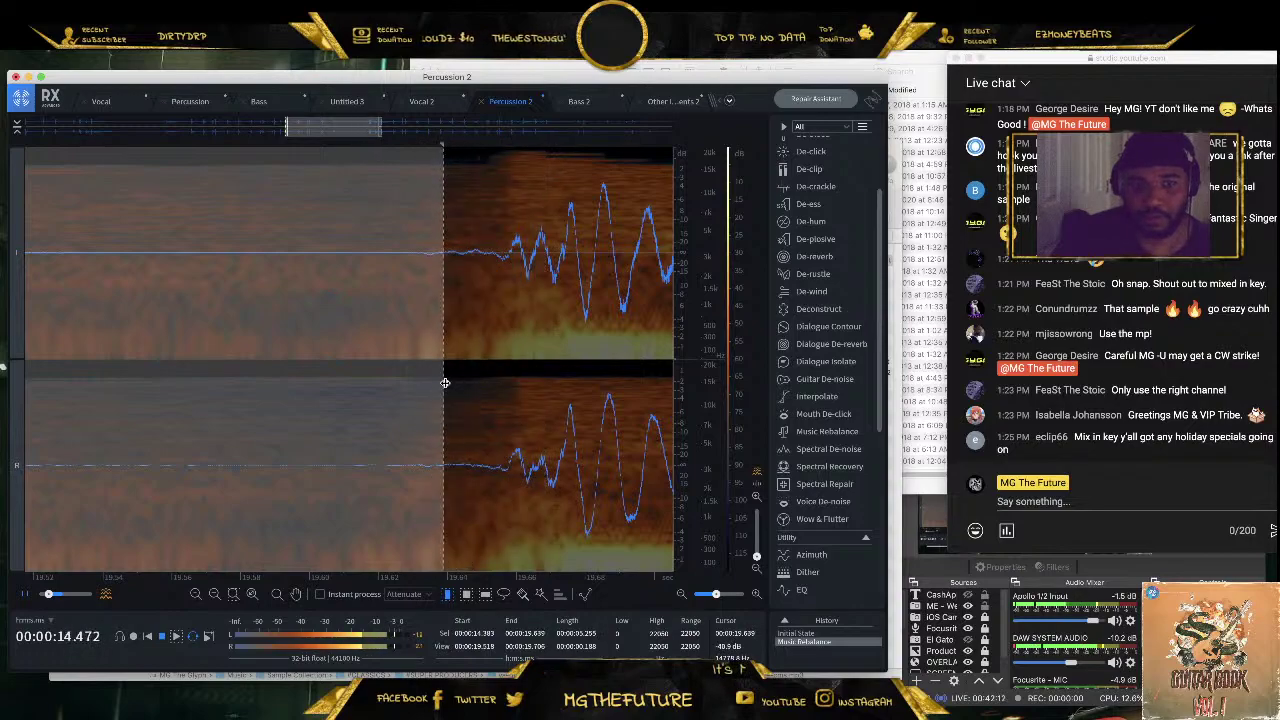
scroll(517, 393, down, 2)
scroll(517, 393, down, 5)
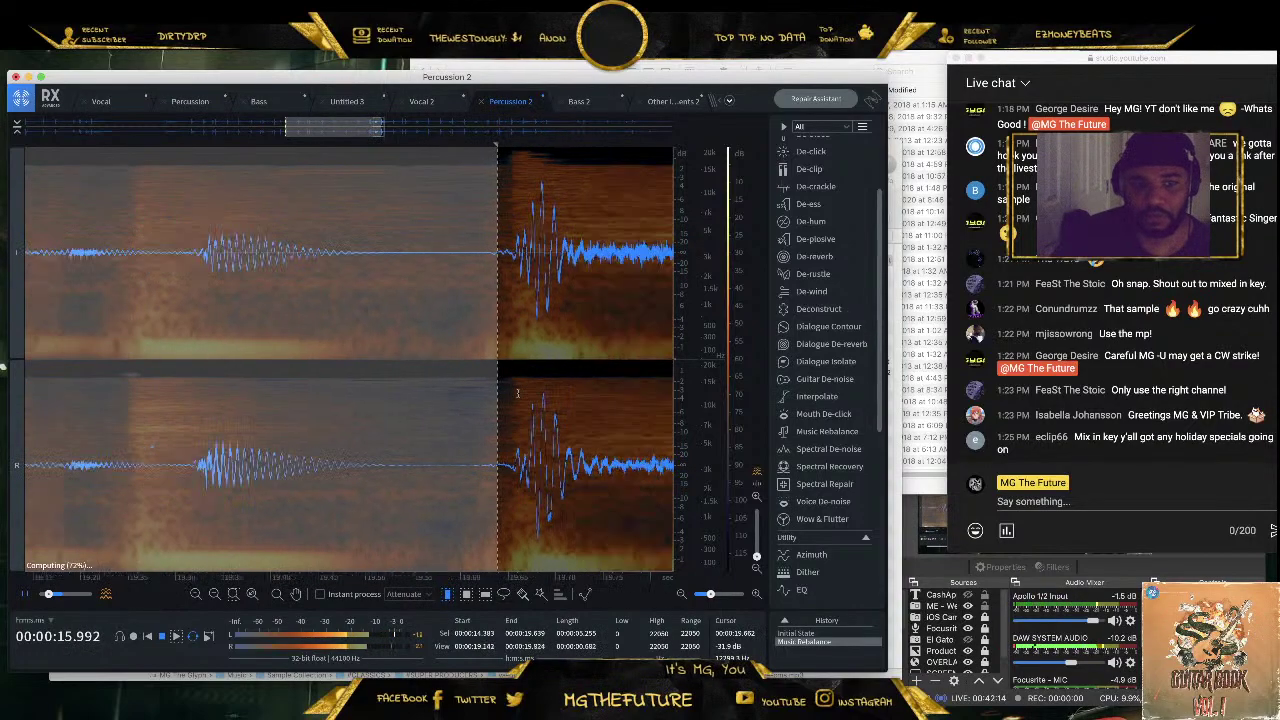
Copy the selected percussion loop into a new file
right_click(318, 393)
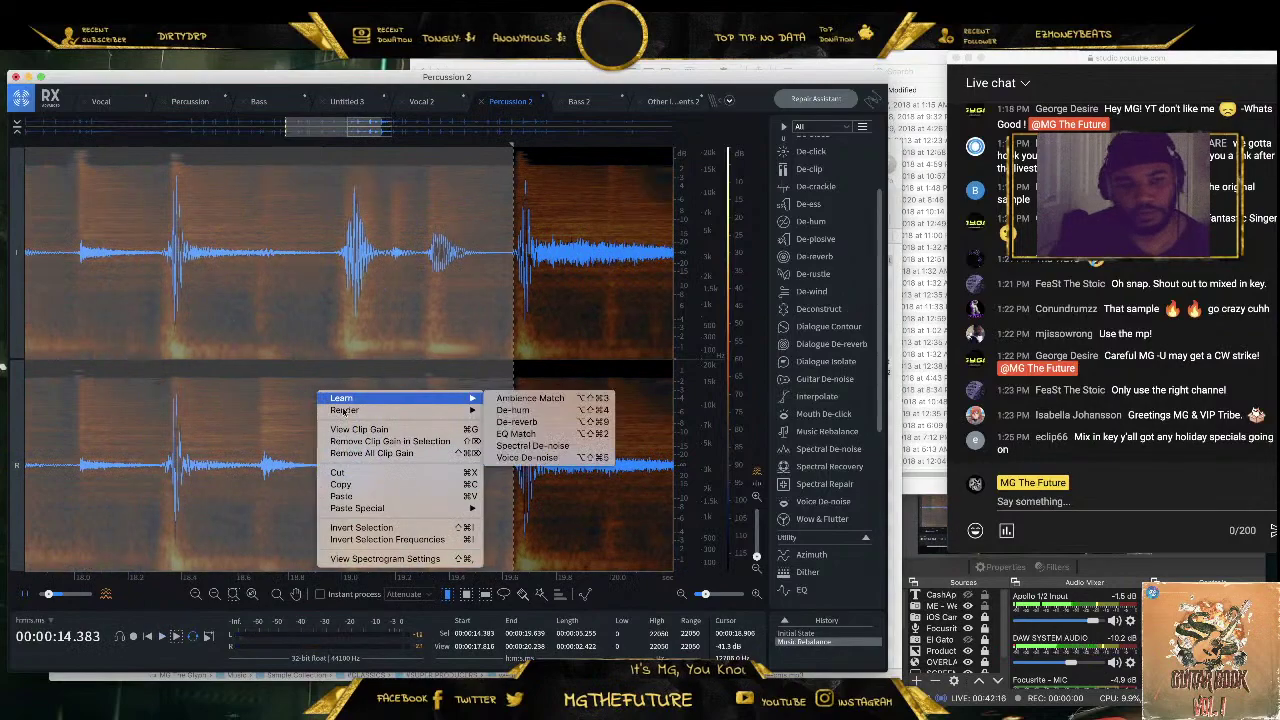
click(341, 484)
click(100, 42)
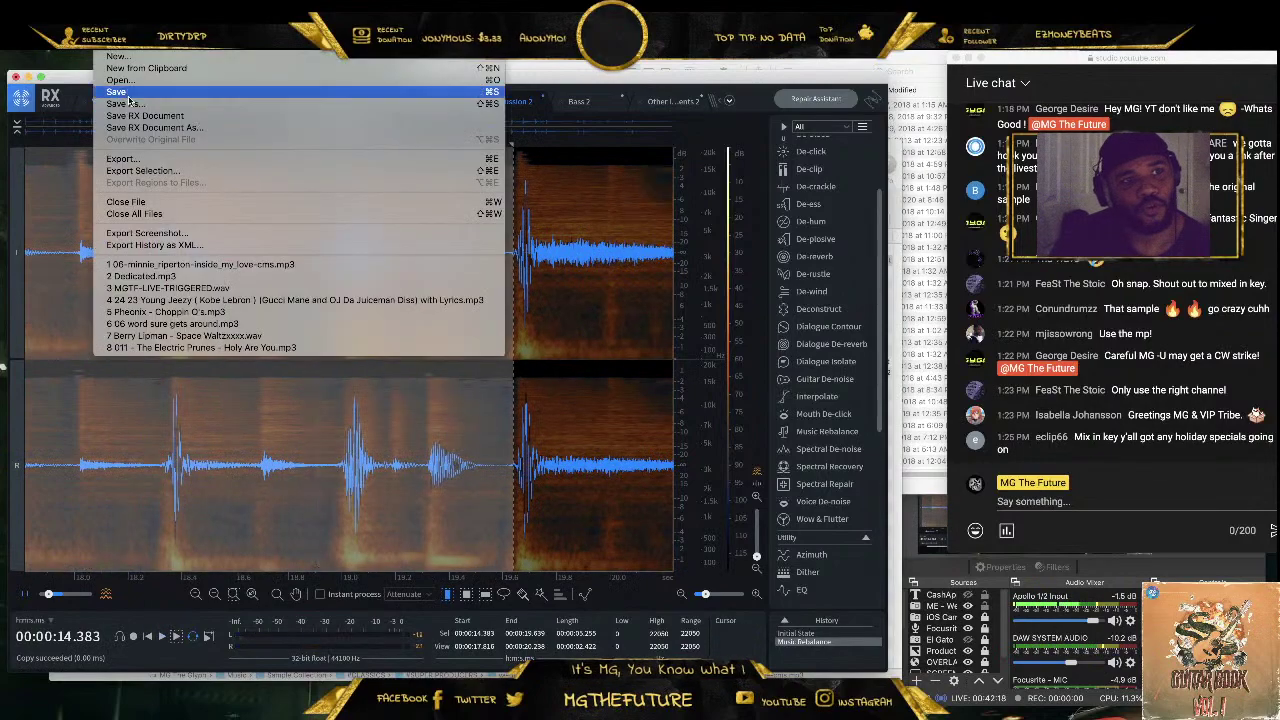
click(140, 52)
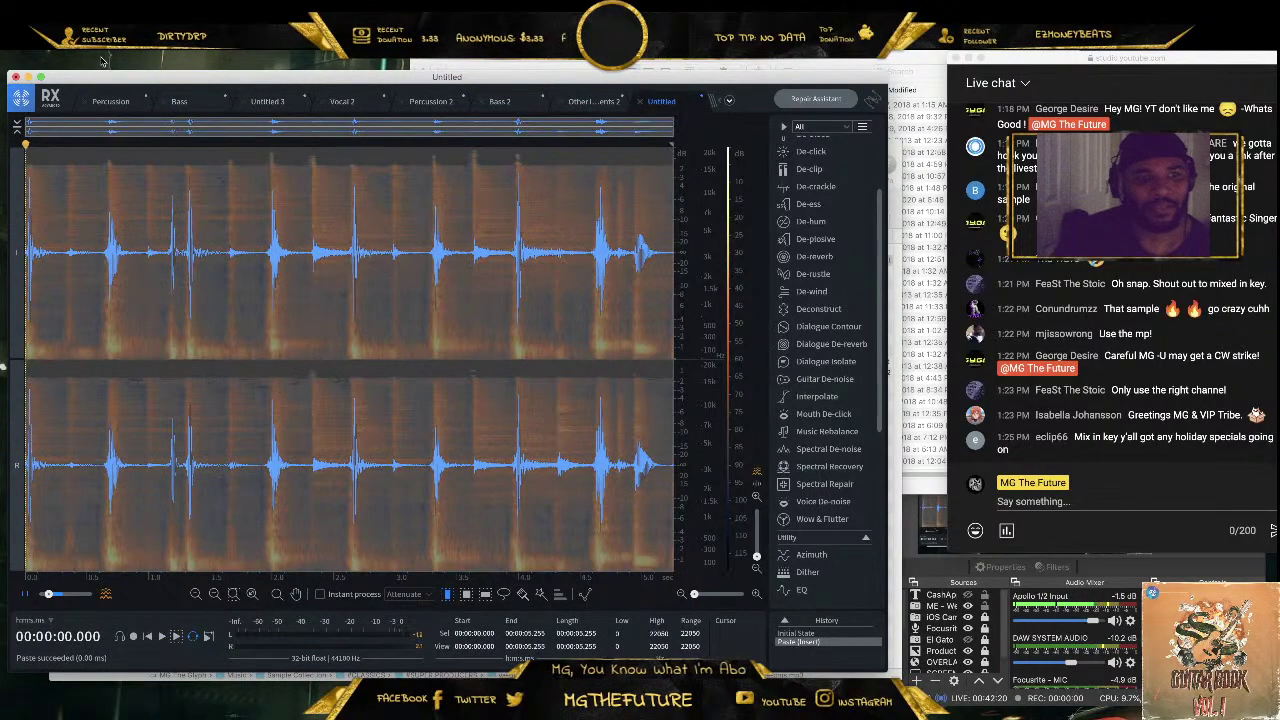
Save the drum loop as a 32-bit float WAV named DRUM BG in the Downloads folder
click(104, 42)
click(130, 102)
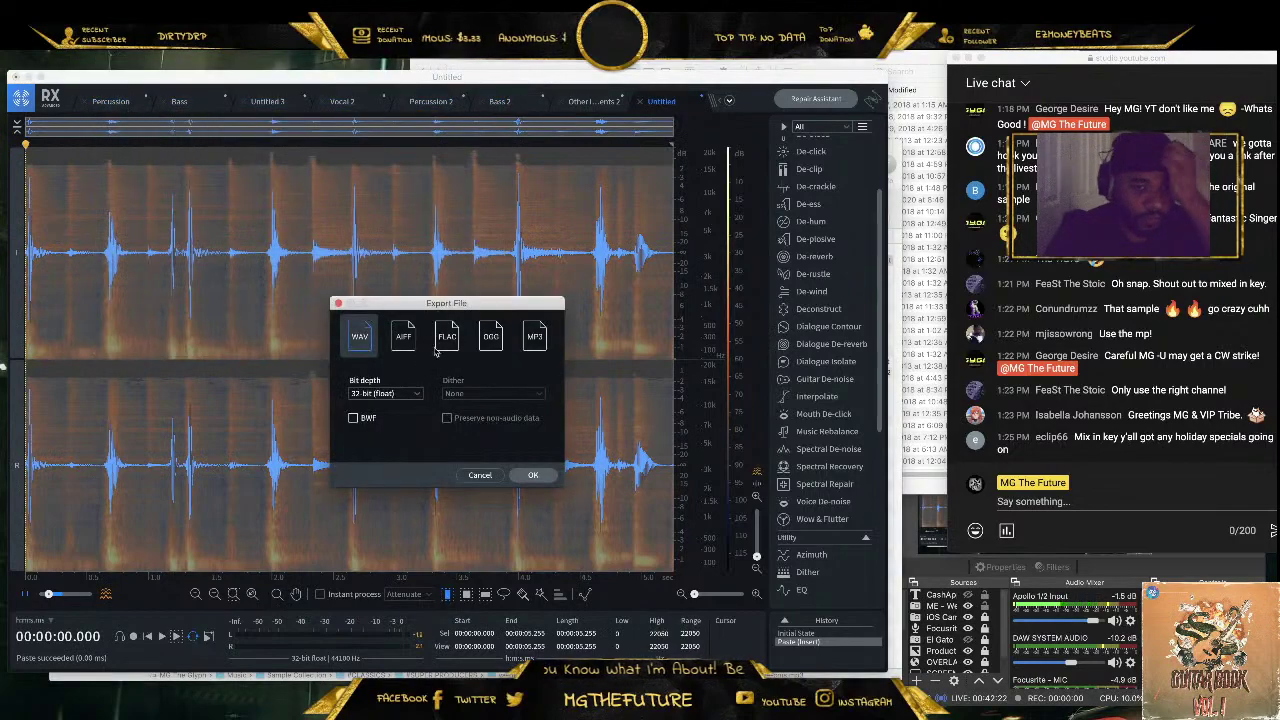
click(533, 474)
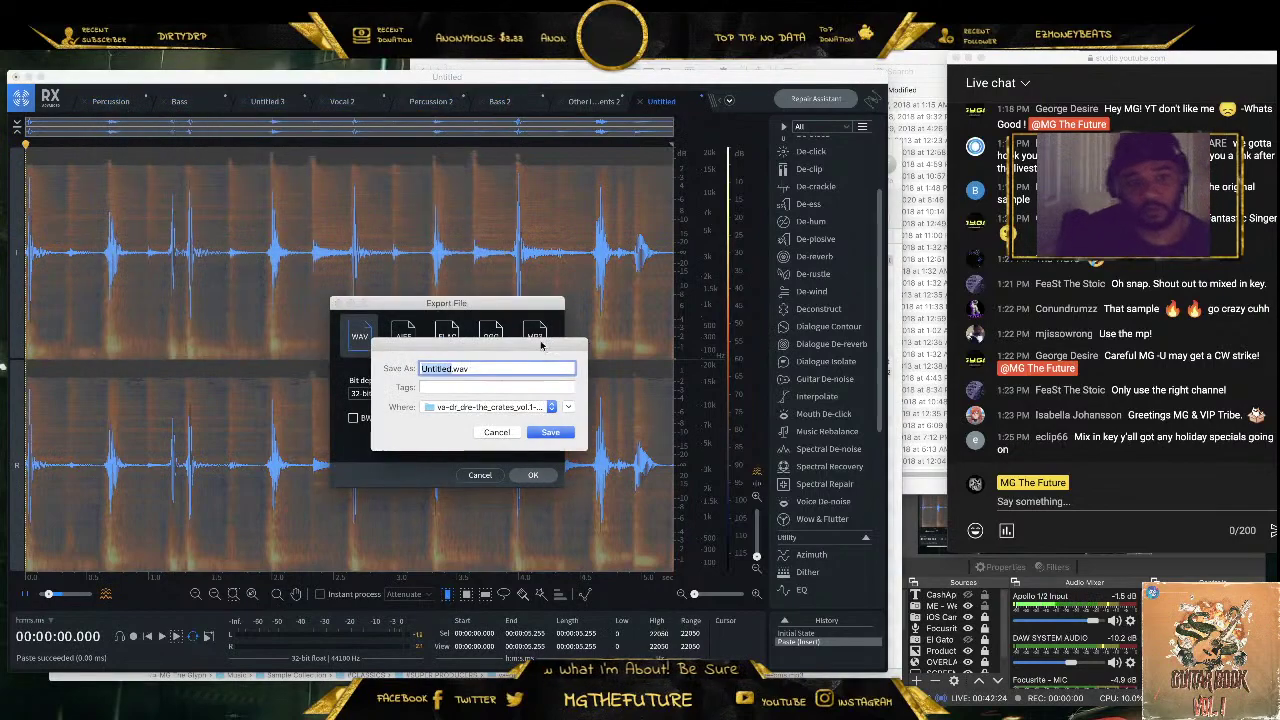
click(468, 412)
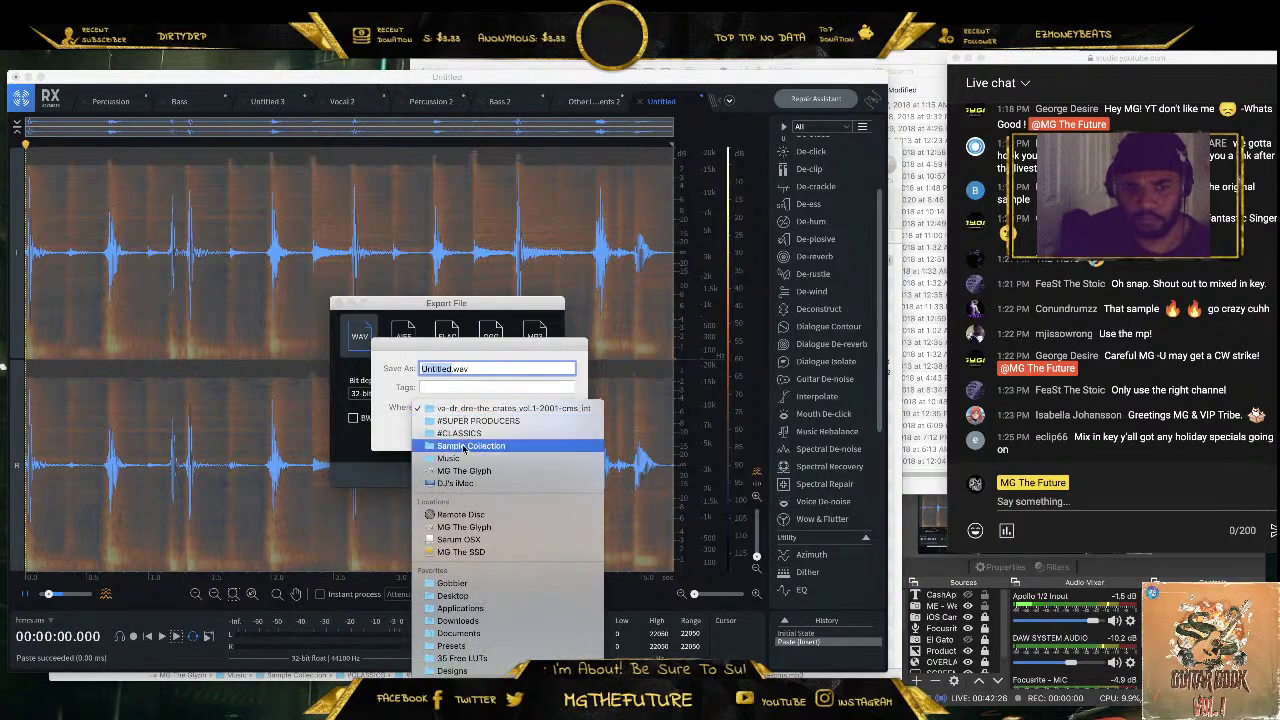
scroll(494, 474, down, 2)
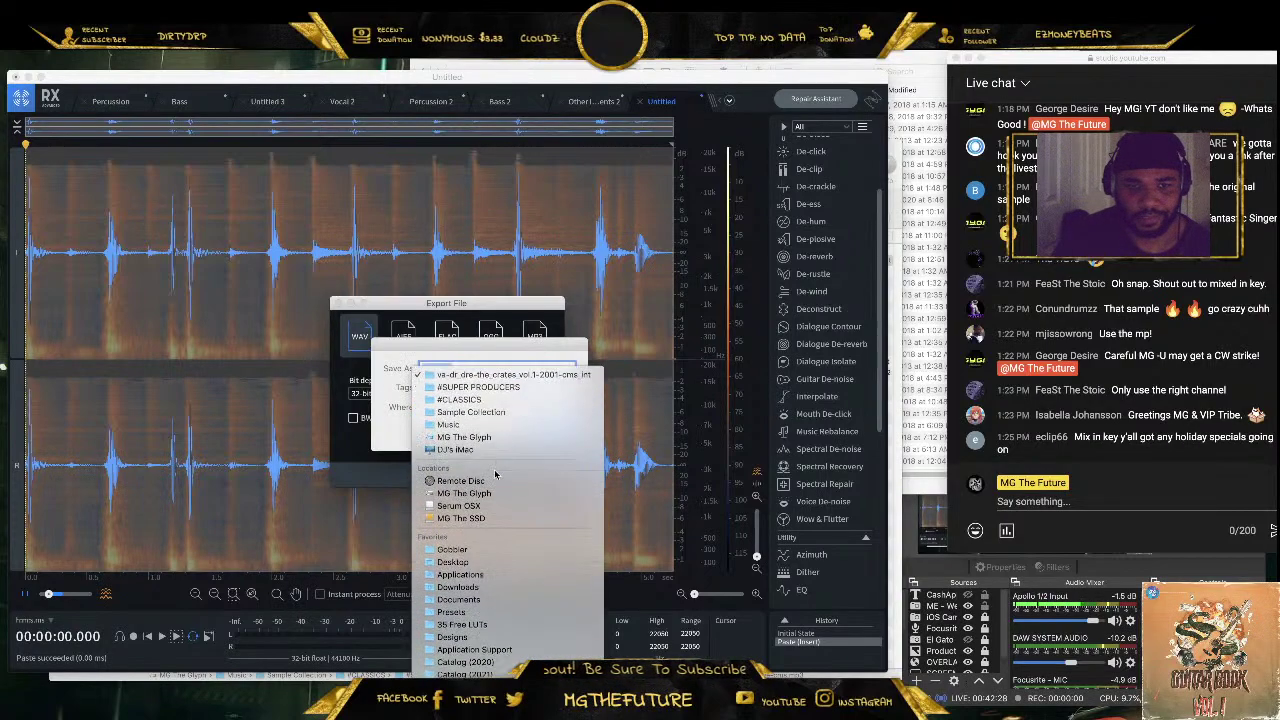
click(470, 599)
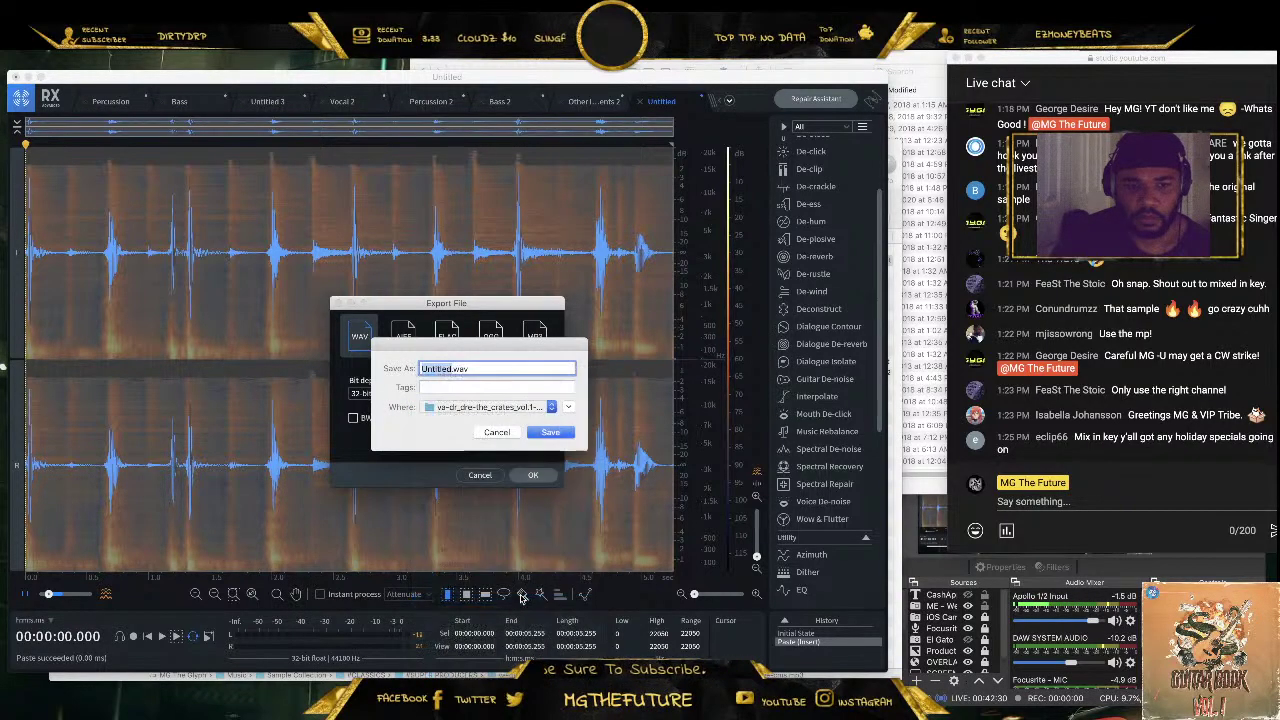
click(478, 409)
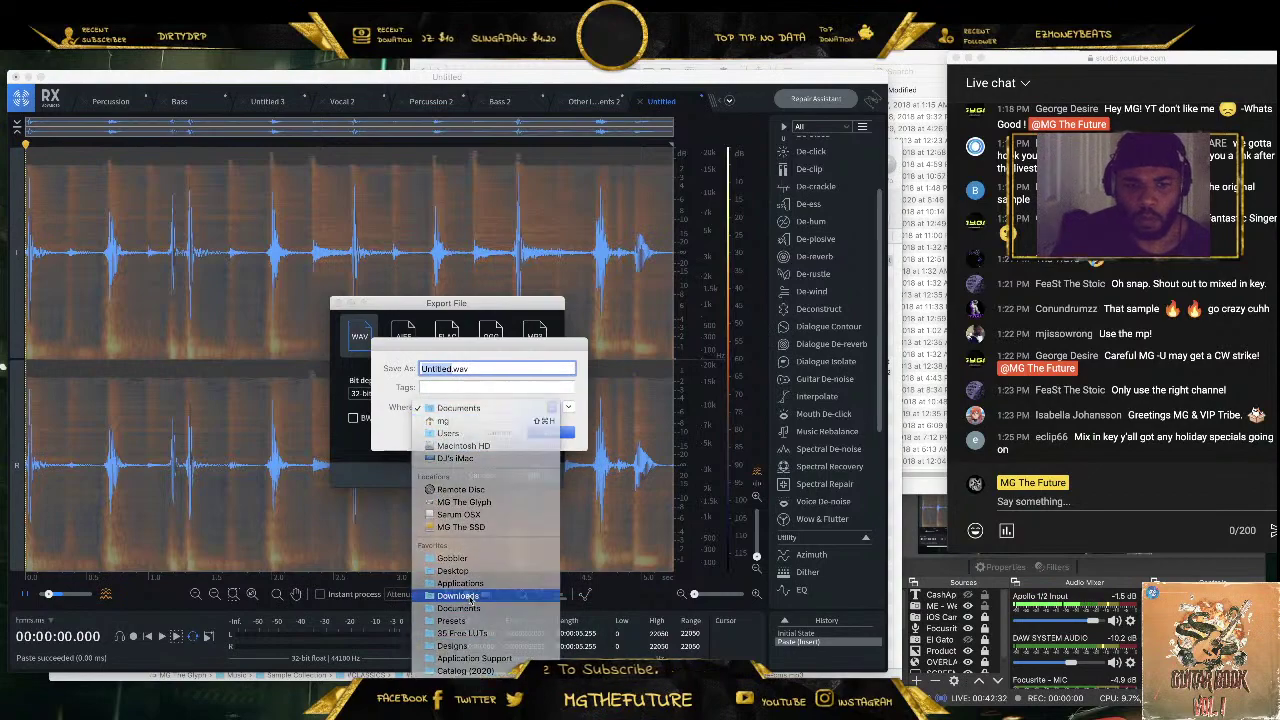
click(470, 602)
text(DRUM )
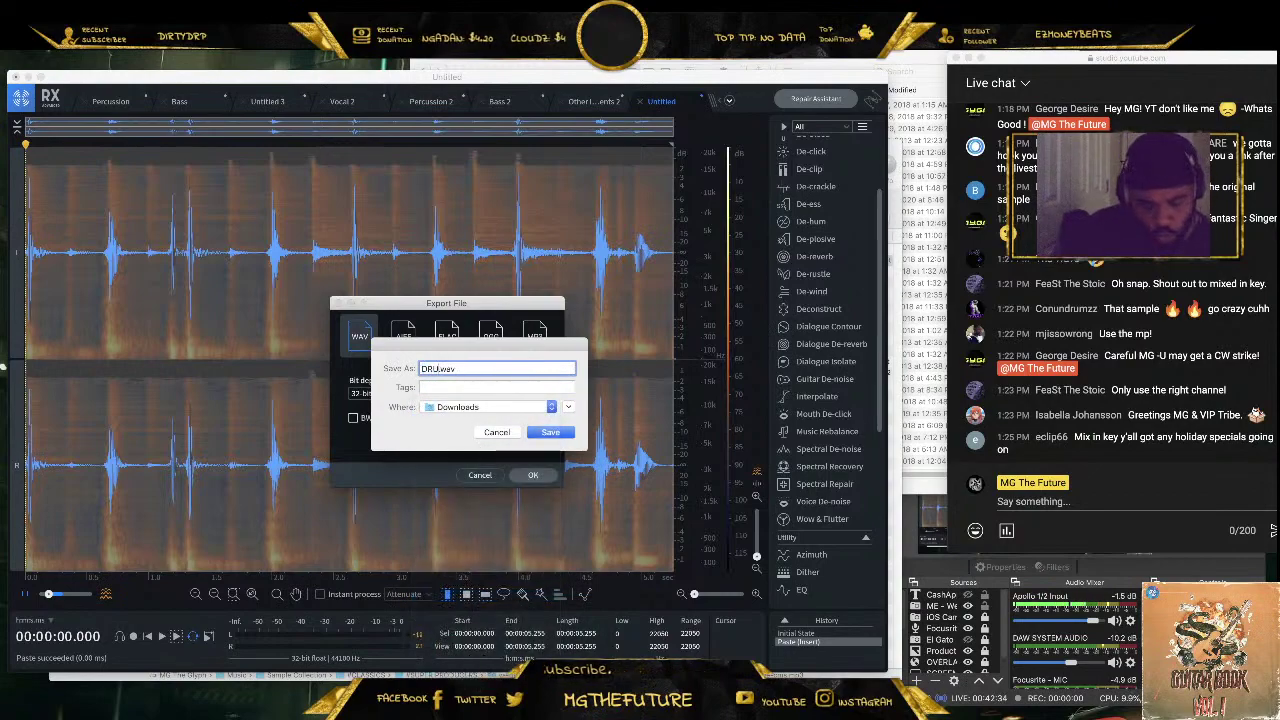
text(BG)
key(Return)
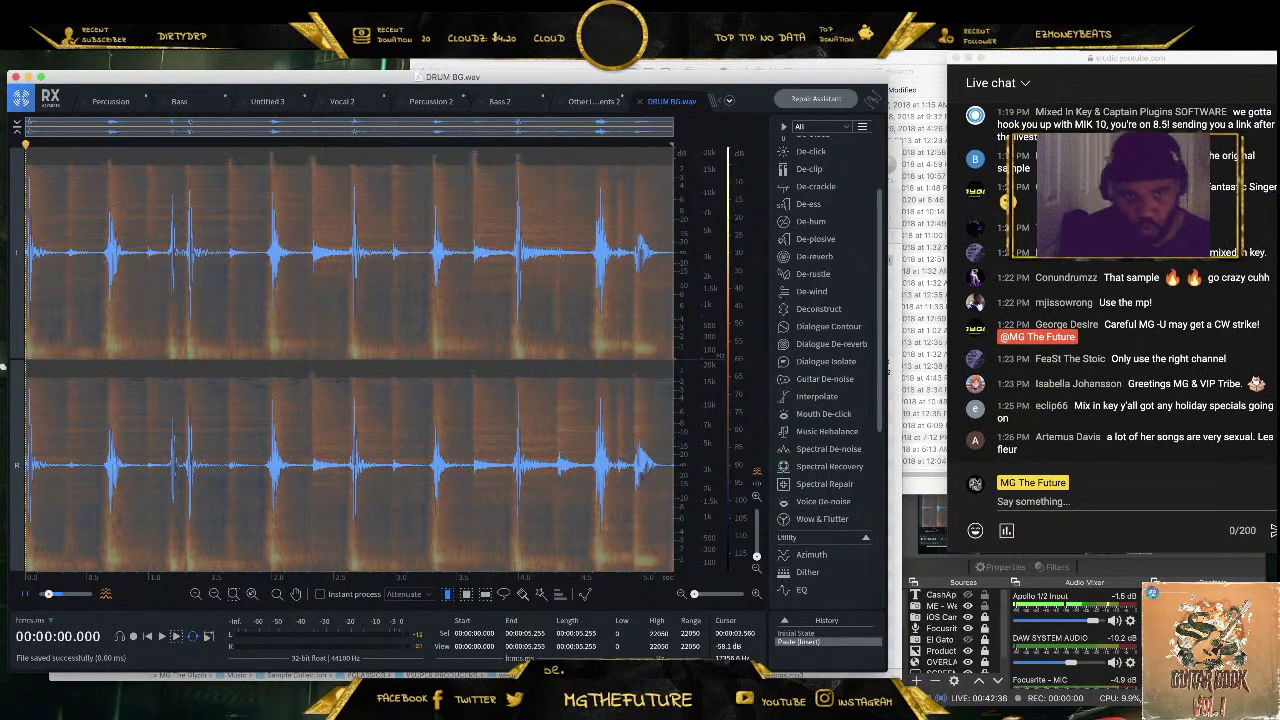
Listen to the newly separated bass stem from about 14.8 s
click(430, 101)
click(500, 101)
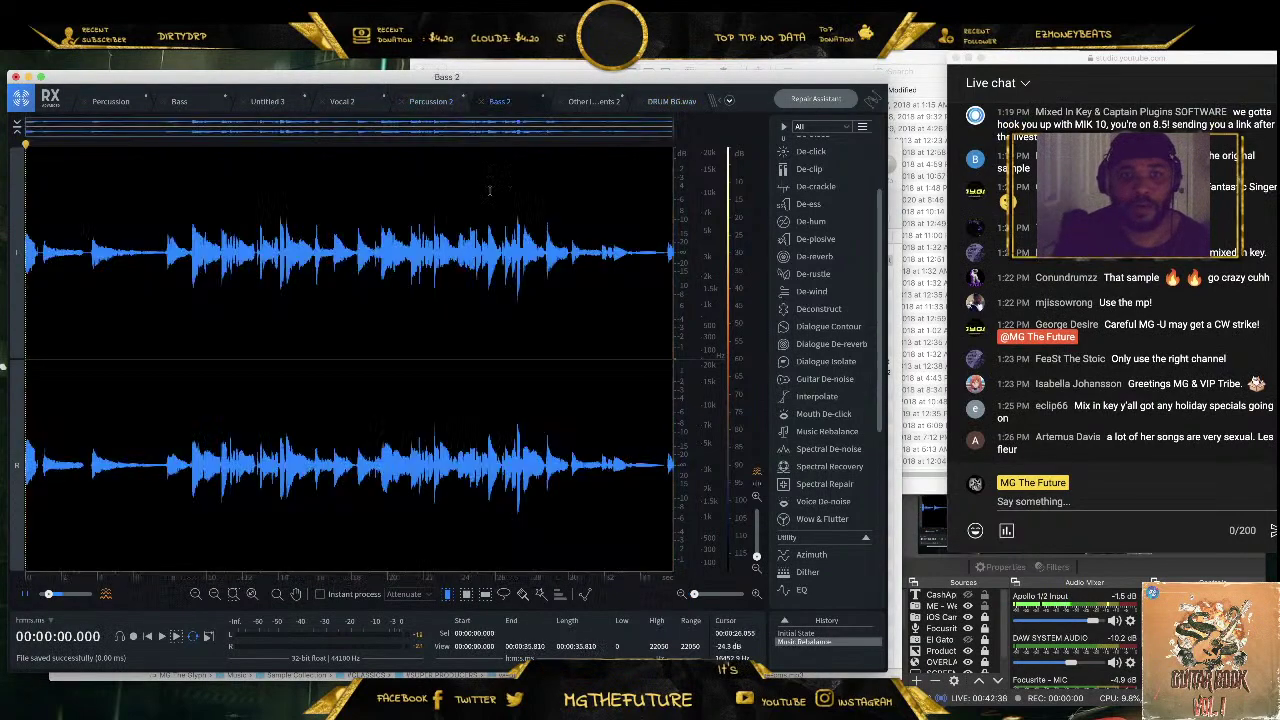
click(293, 302)
key(space)
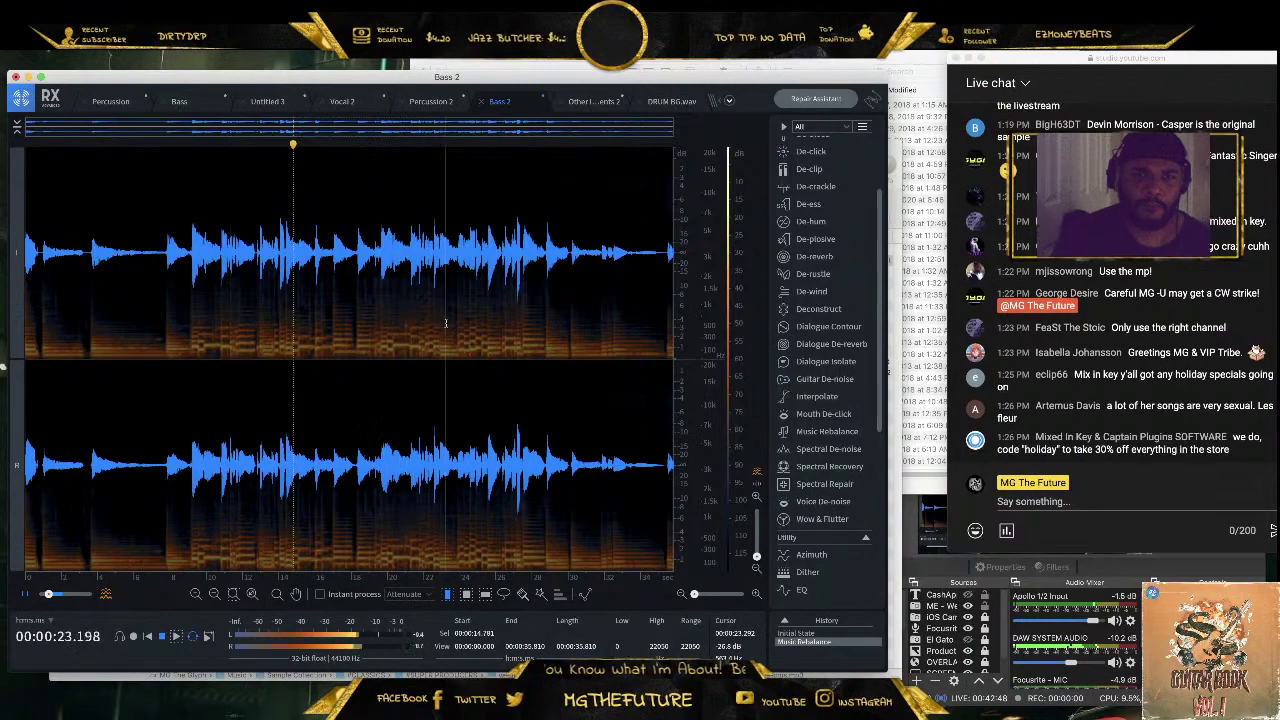
Listen to the bass stem from about 14.3 s and again from about 12.1 s to find a loop start
key(space)
click(284, 300)
key(space)
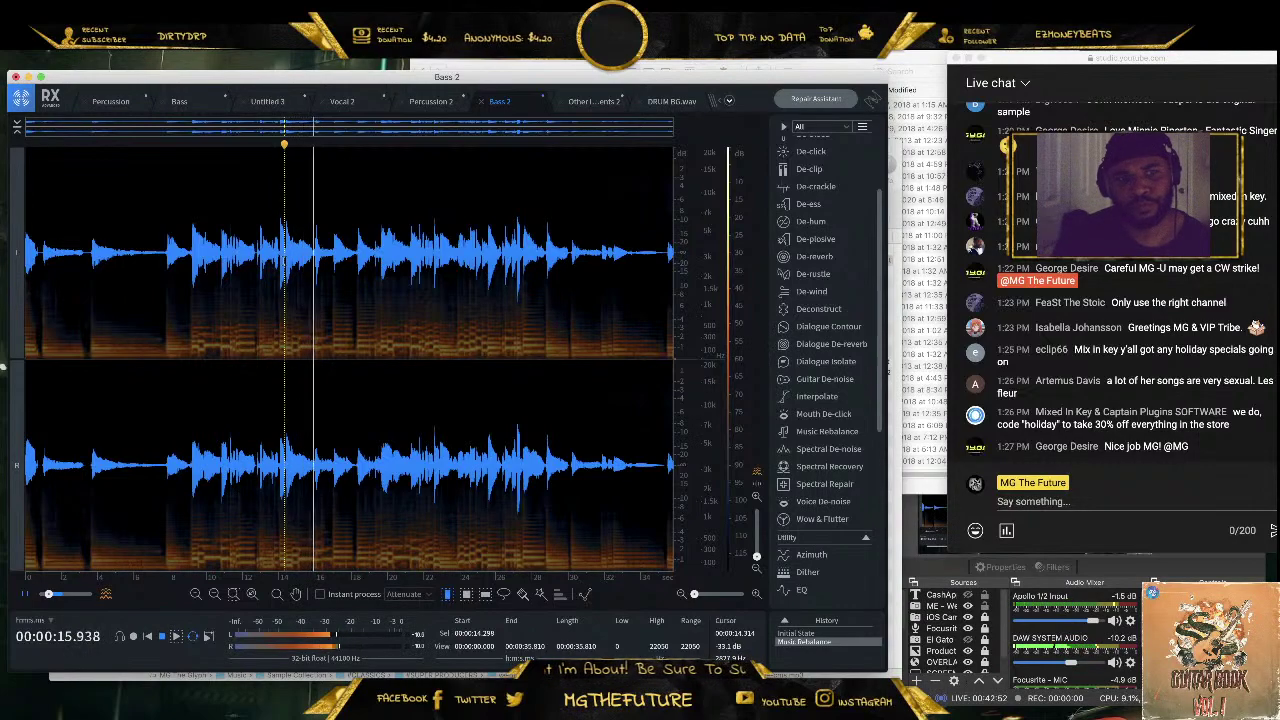
click(245, 350)
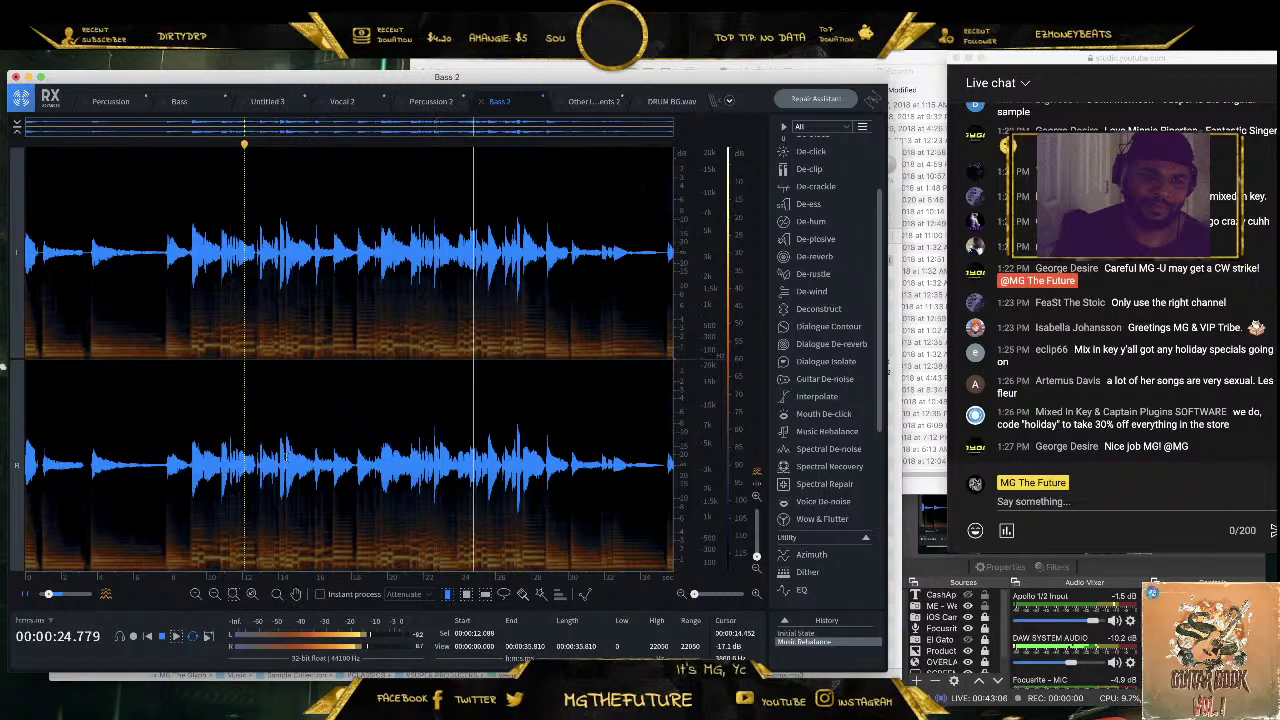
key(space)
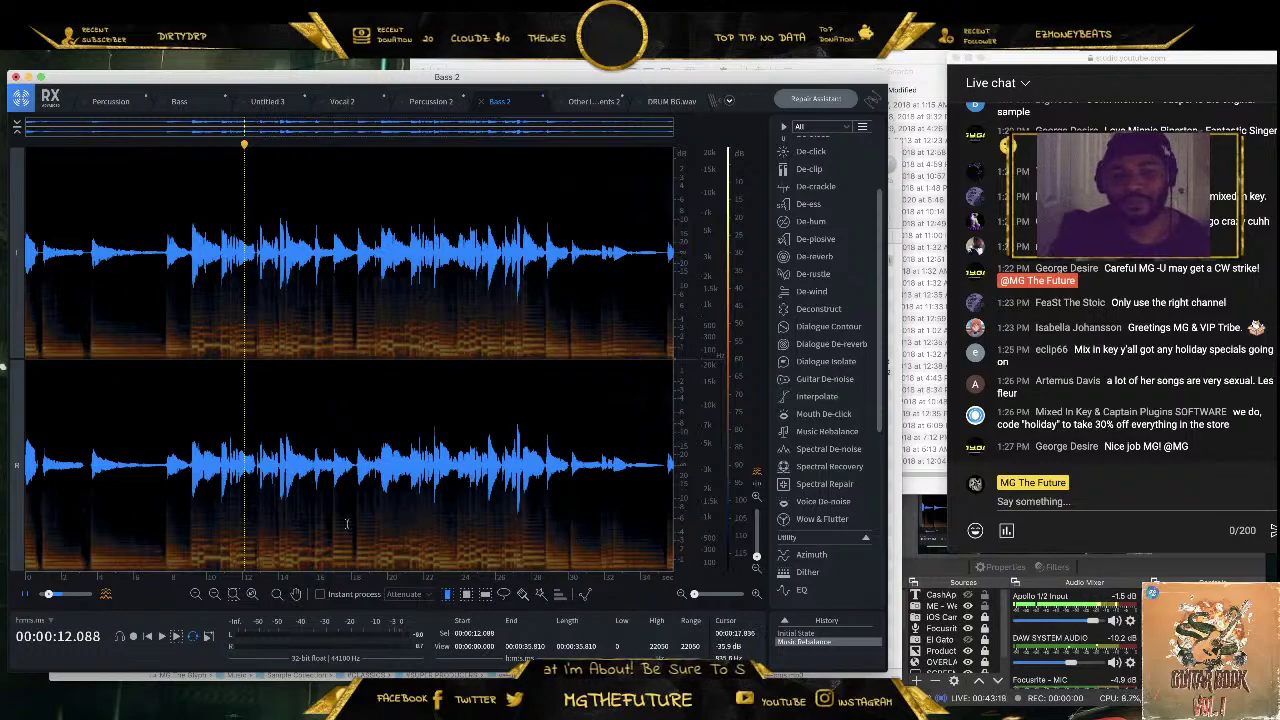
key(space)
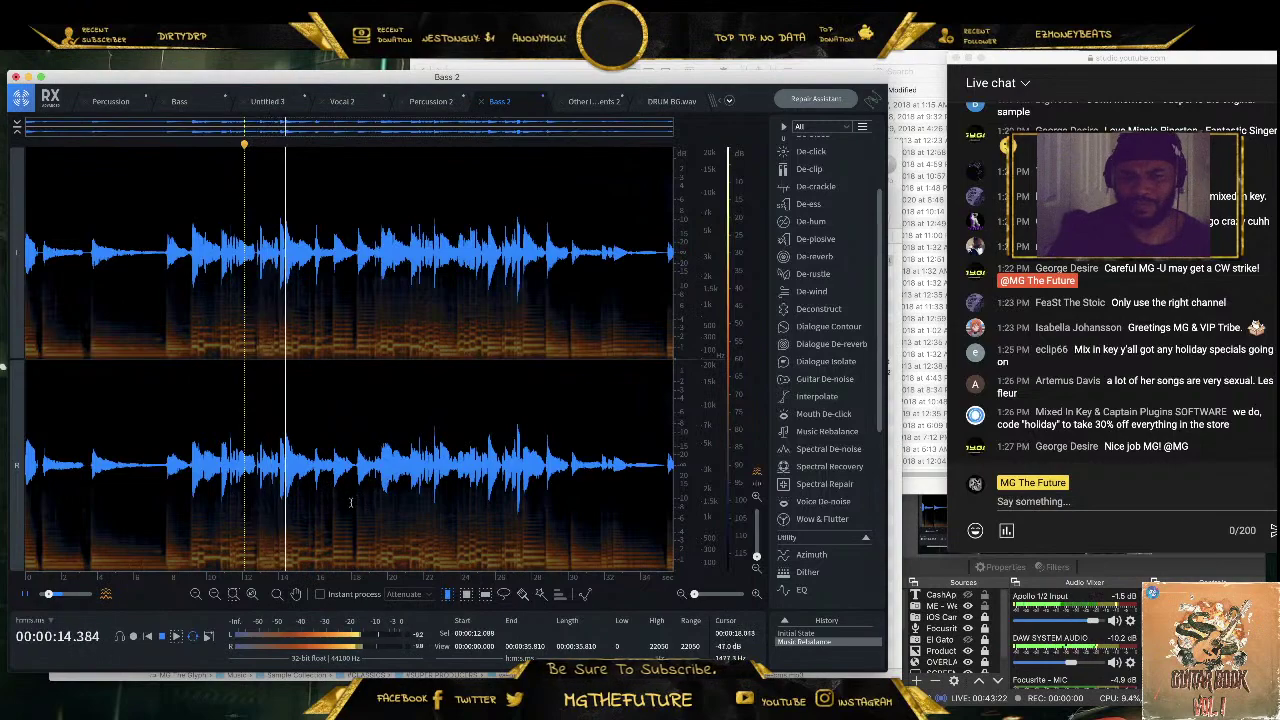
Select the bass passage from about 14.37 s to about 24.8 s
click(287, 465)
key(space)
drag(286, 465, 489, 477)
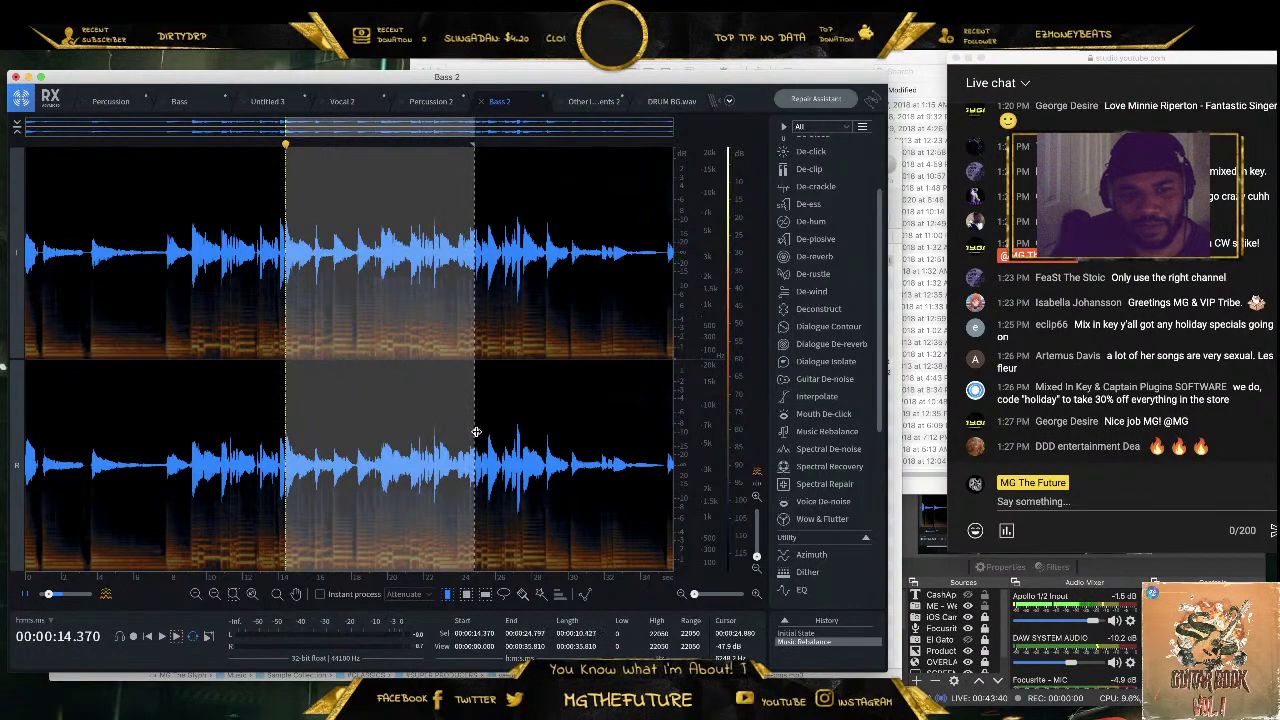
Adjust the end of the bass selection to about 24.875 s, at the quiet gap before the next note
scroll(467, 425, up, 10)
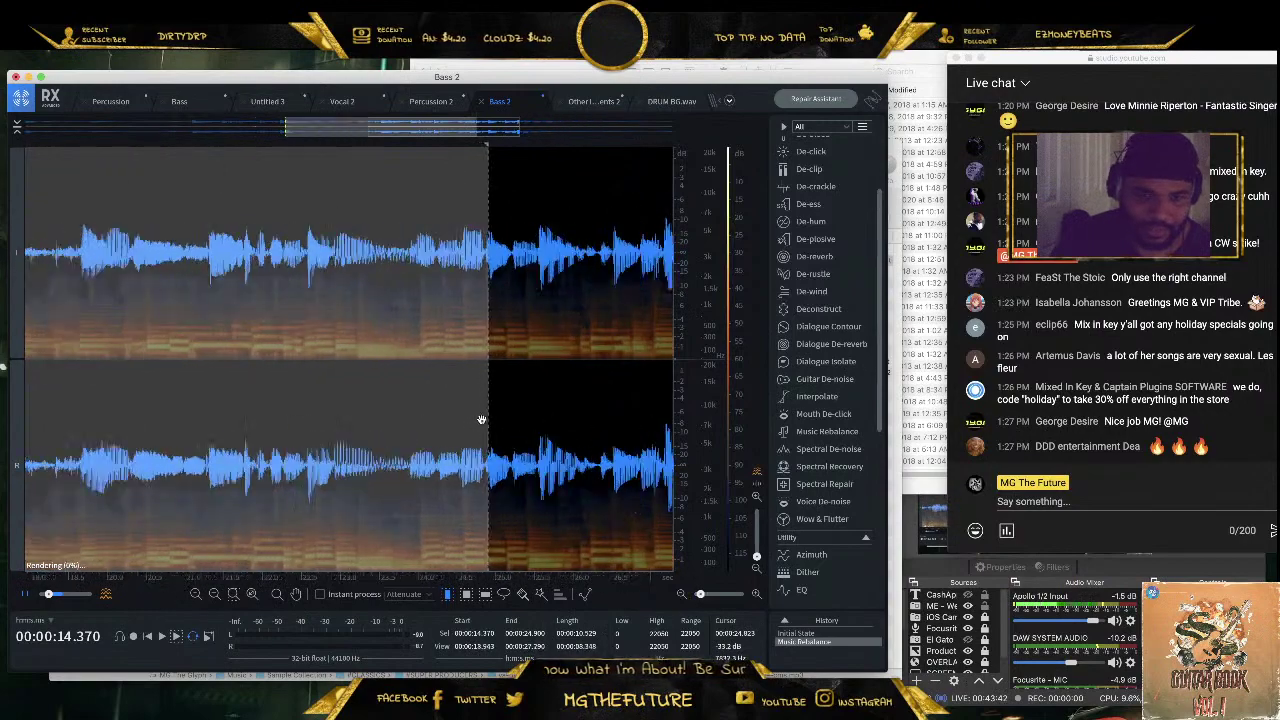
scroll(500, 386, up, 5)
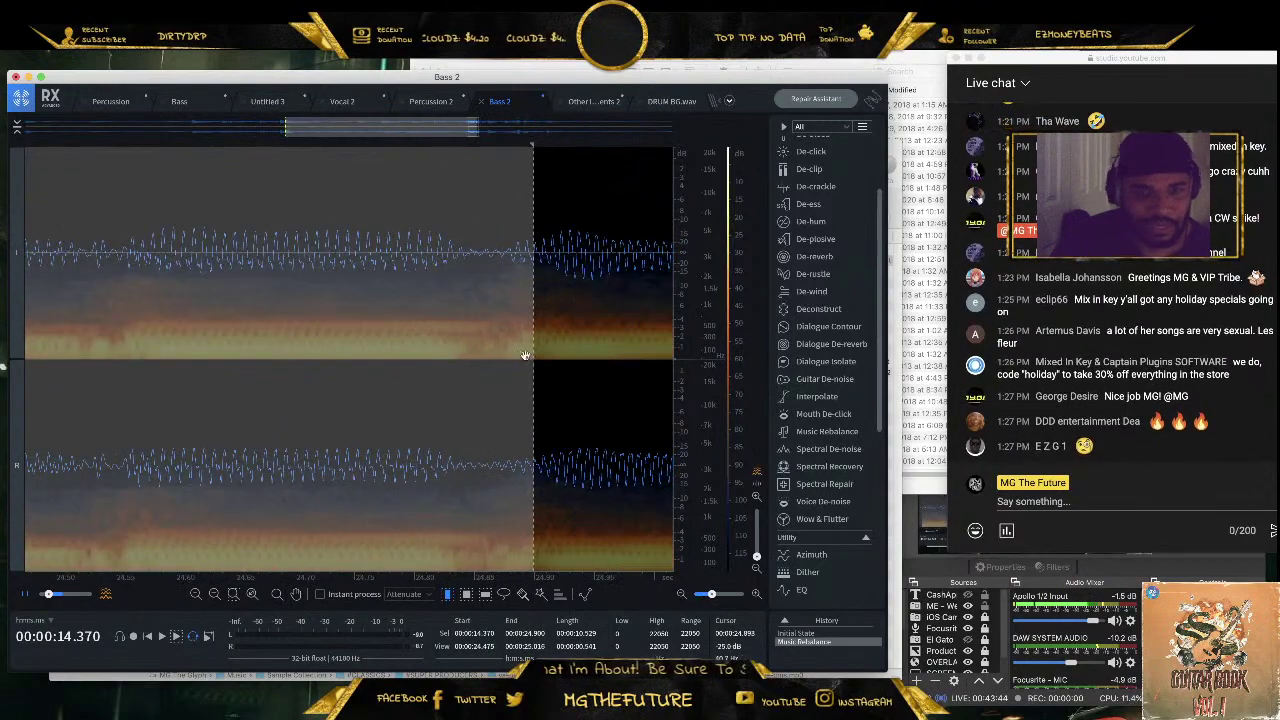
drag(531, 345, 509, 345)
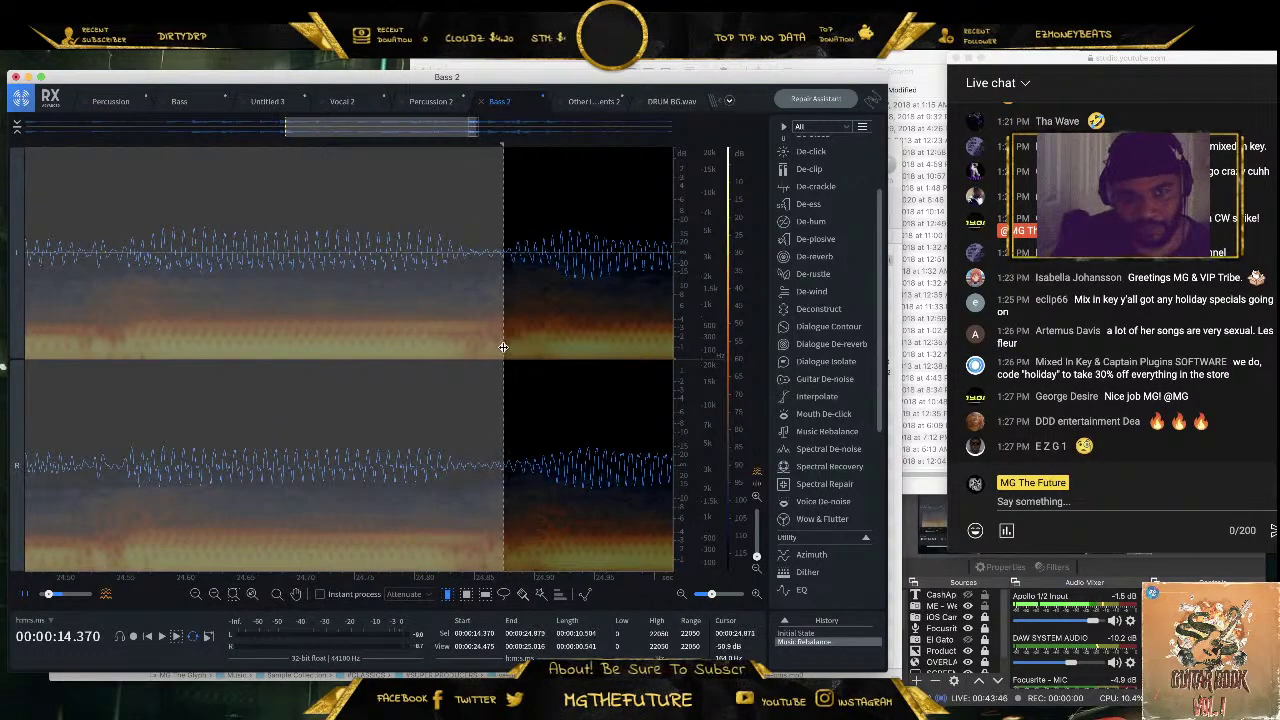
scroll(503, 346, down, 10)
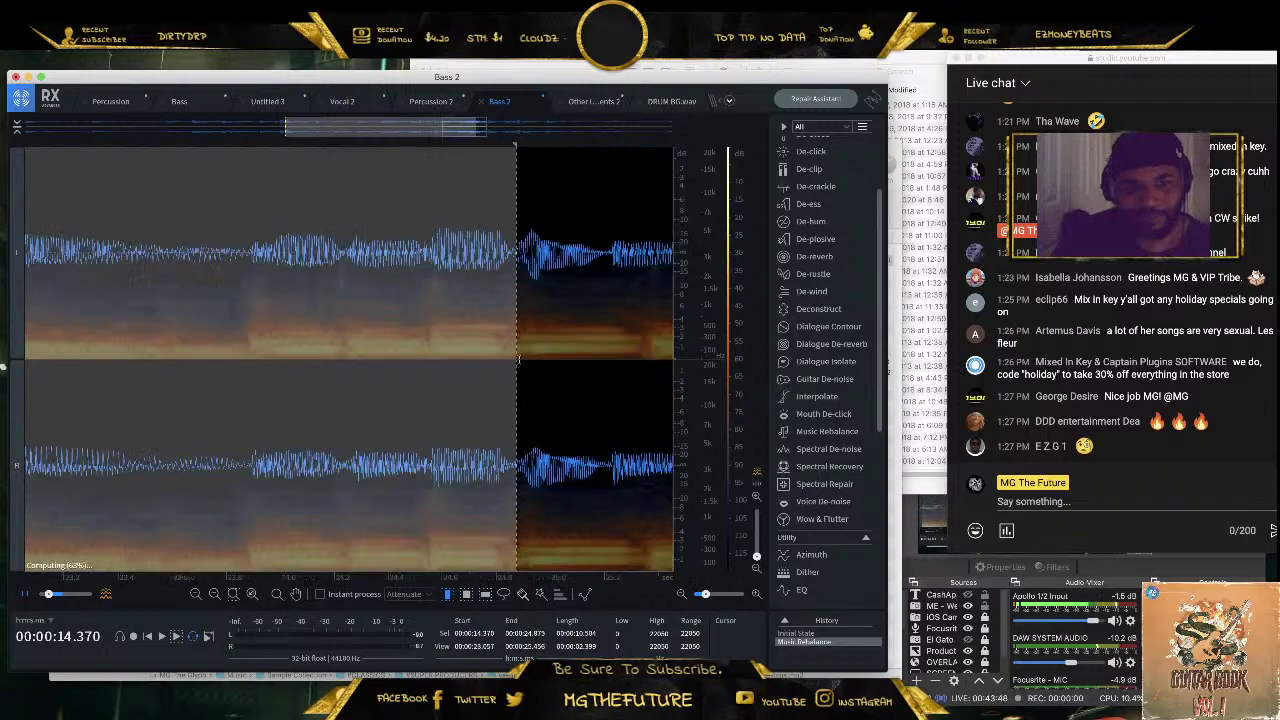
Move the start of the bass selection to about 14.401 s, just before the note begins, while the loop plays
scroll(500, 358, down, 2)
key(space)
scroll(240, 406, up, 5)
scroll(420, 379, up, 8)
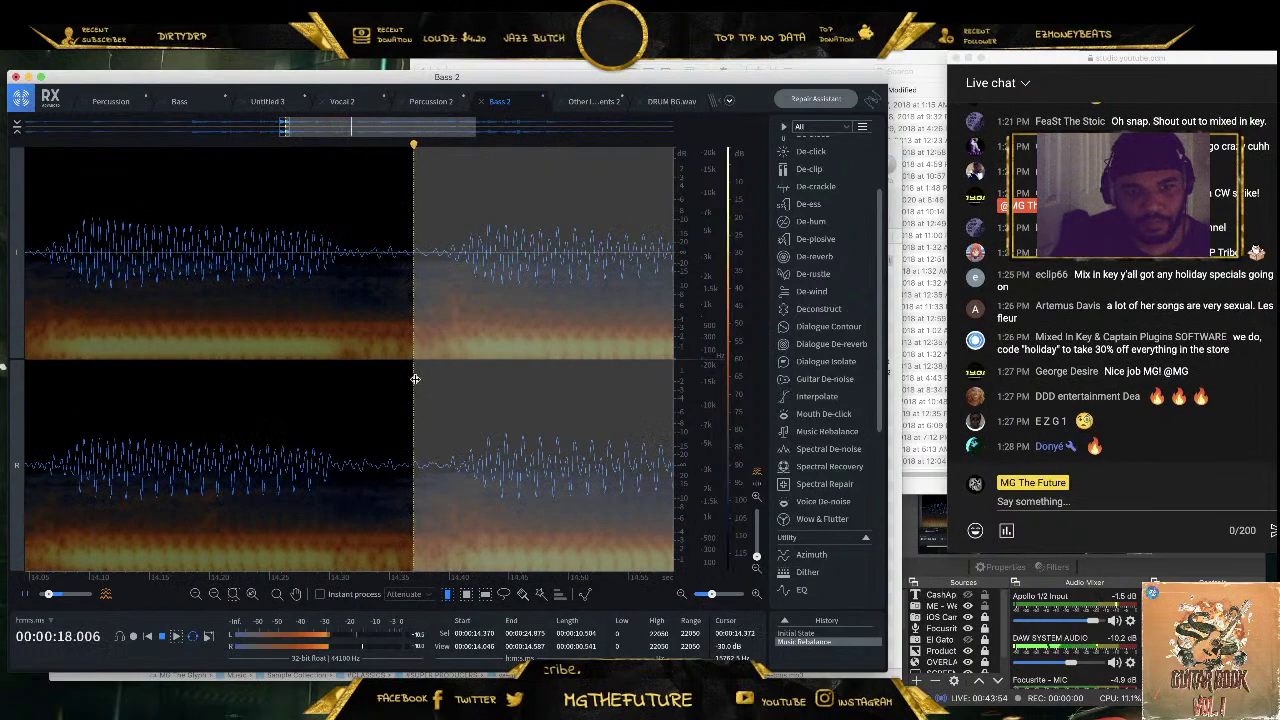
drag(415, 379, 451, 378)
scroll(451, 378, down, 8)
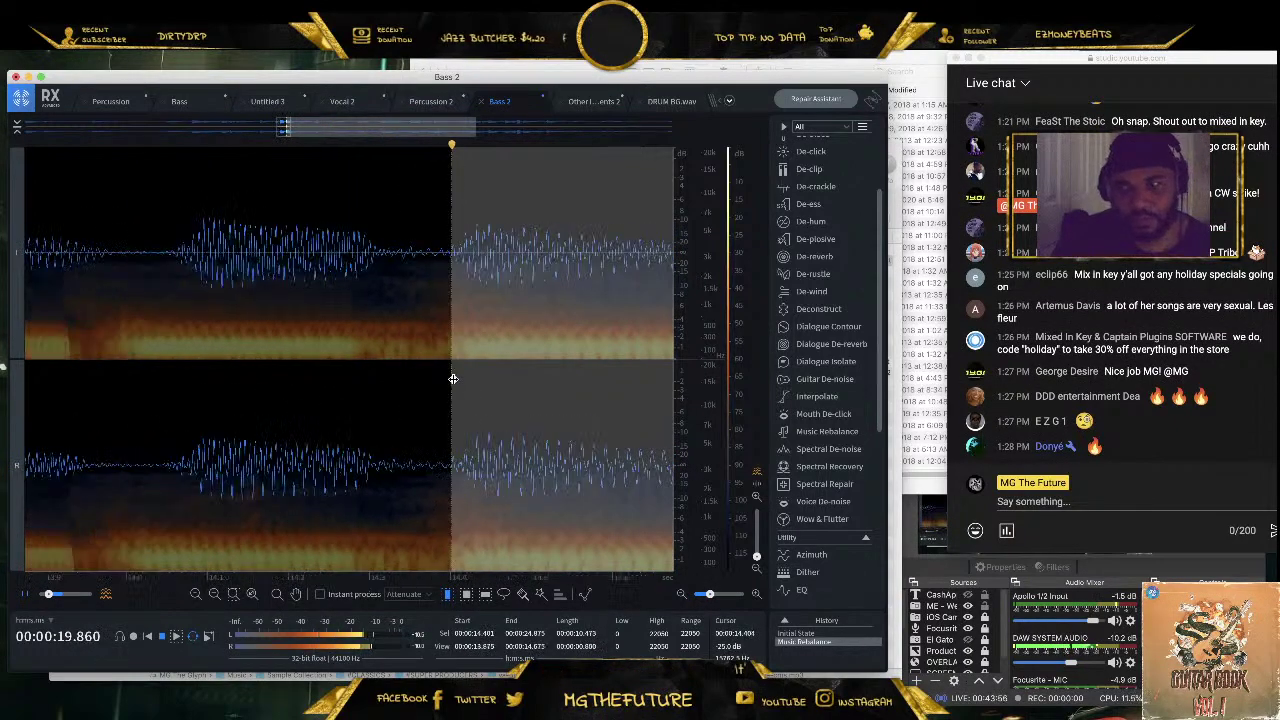
scroll(451, 378, down, 5)
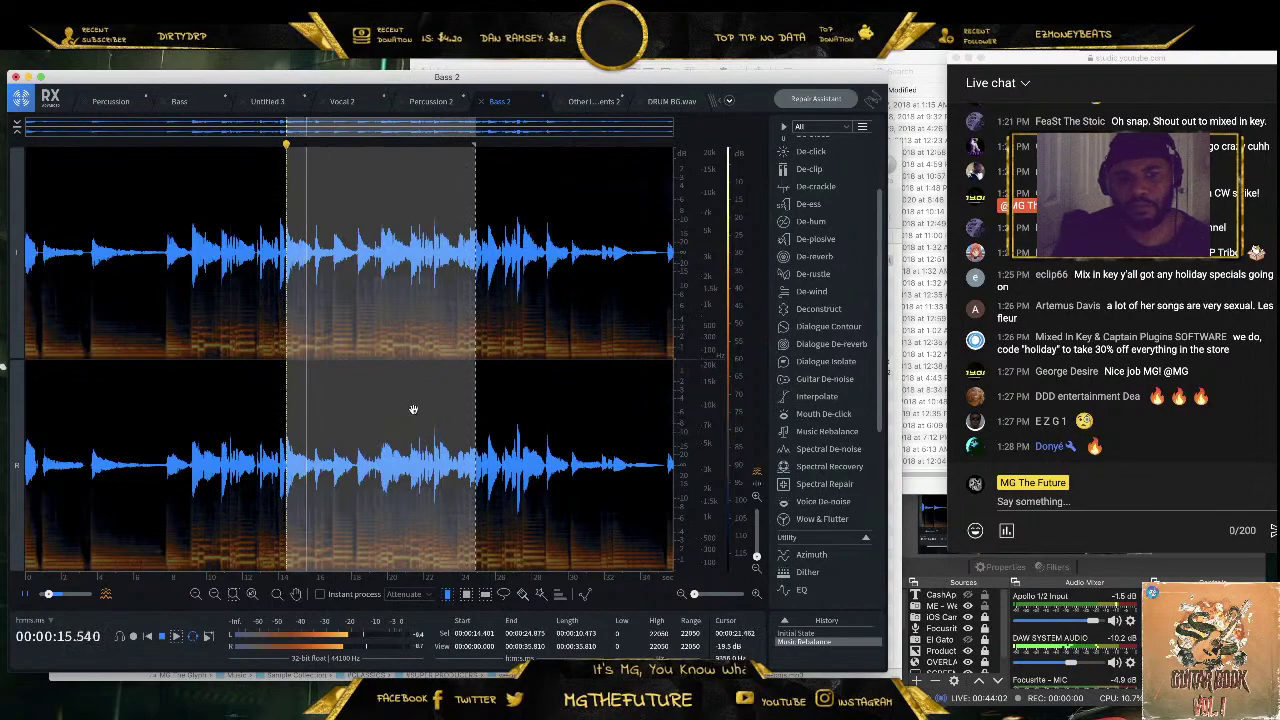
Listen to the trimmed bass selection as a loop to check how it repeats
key(space)
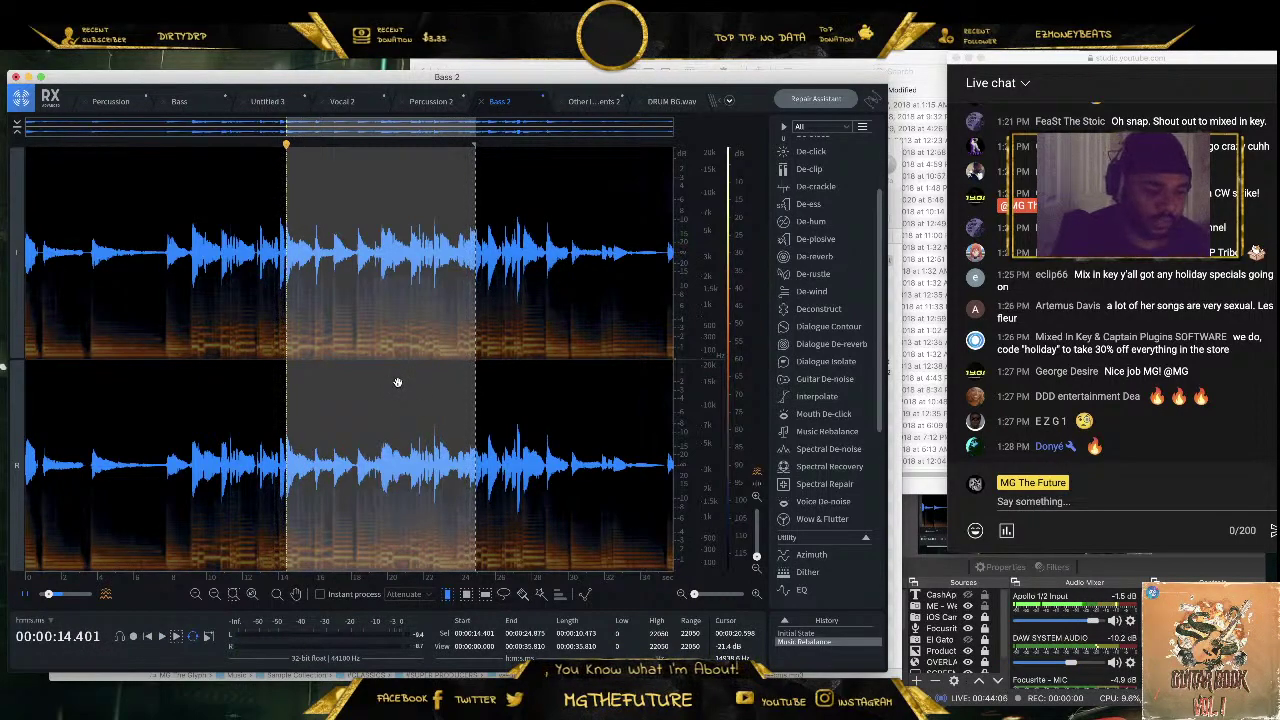
key(space)
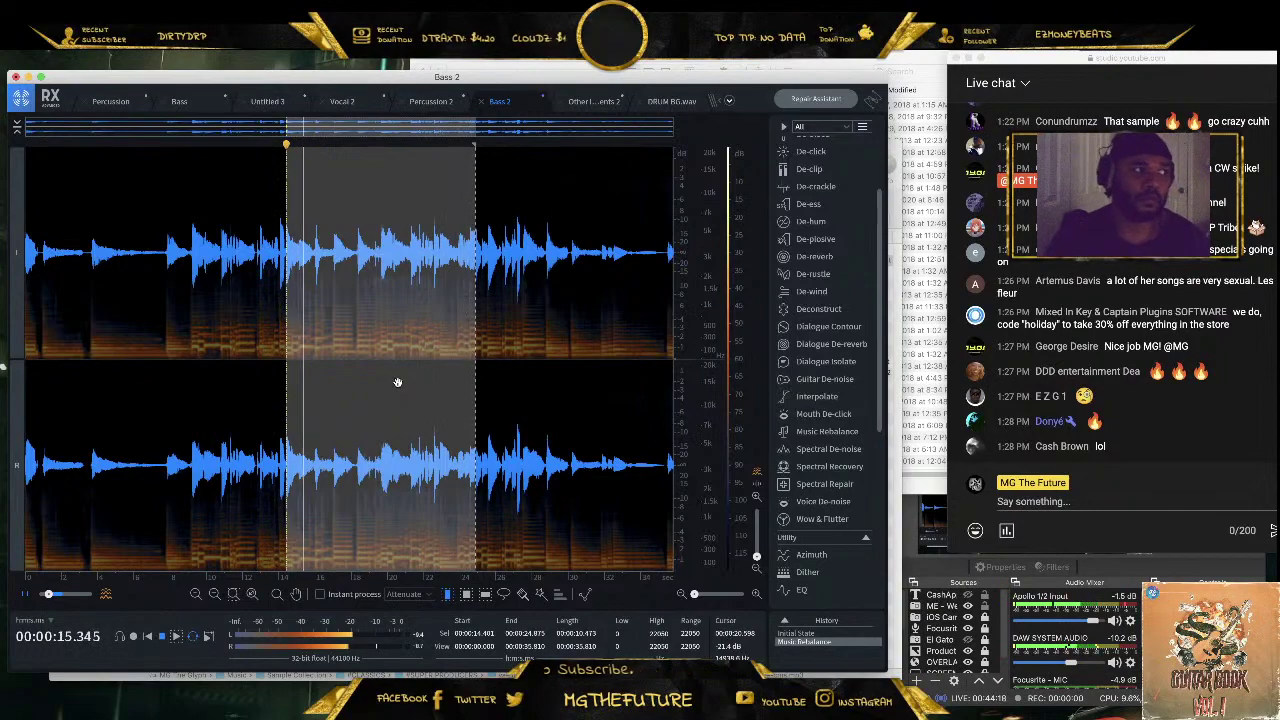
key(space)
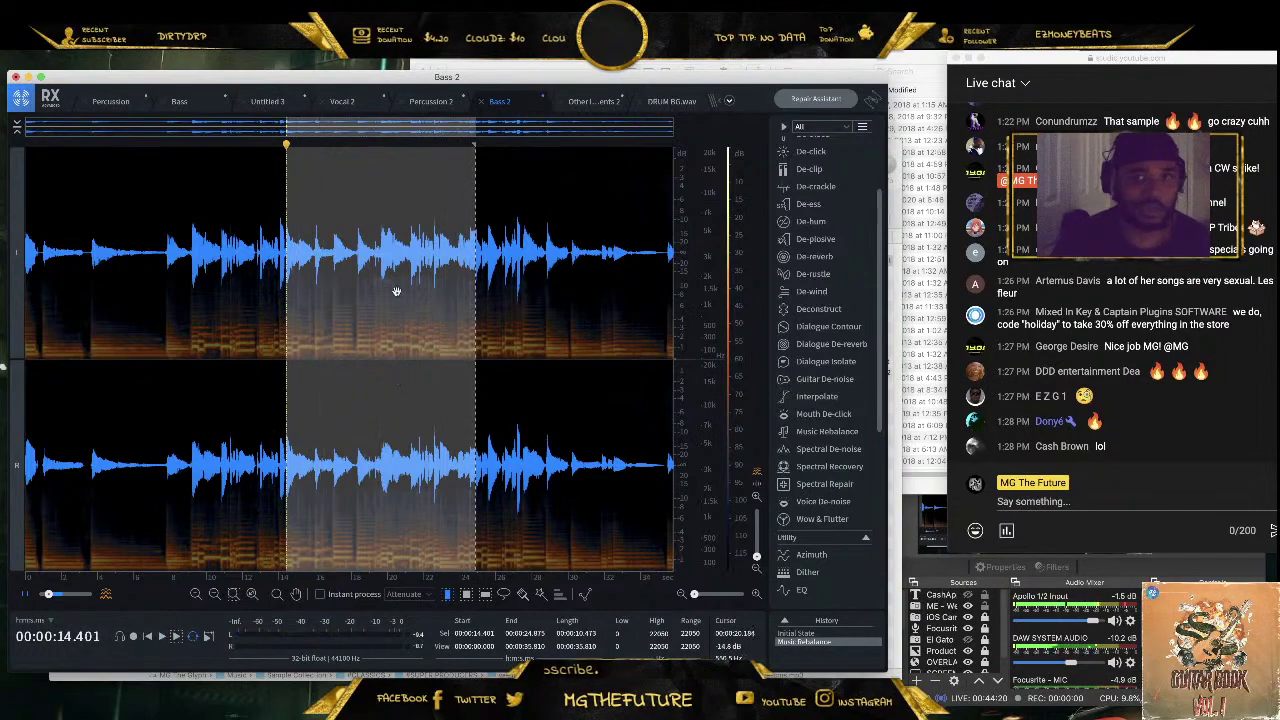
Copy the selected bass loop into a new file
right_click(407, 216)
click(440, 309)
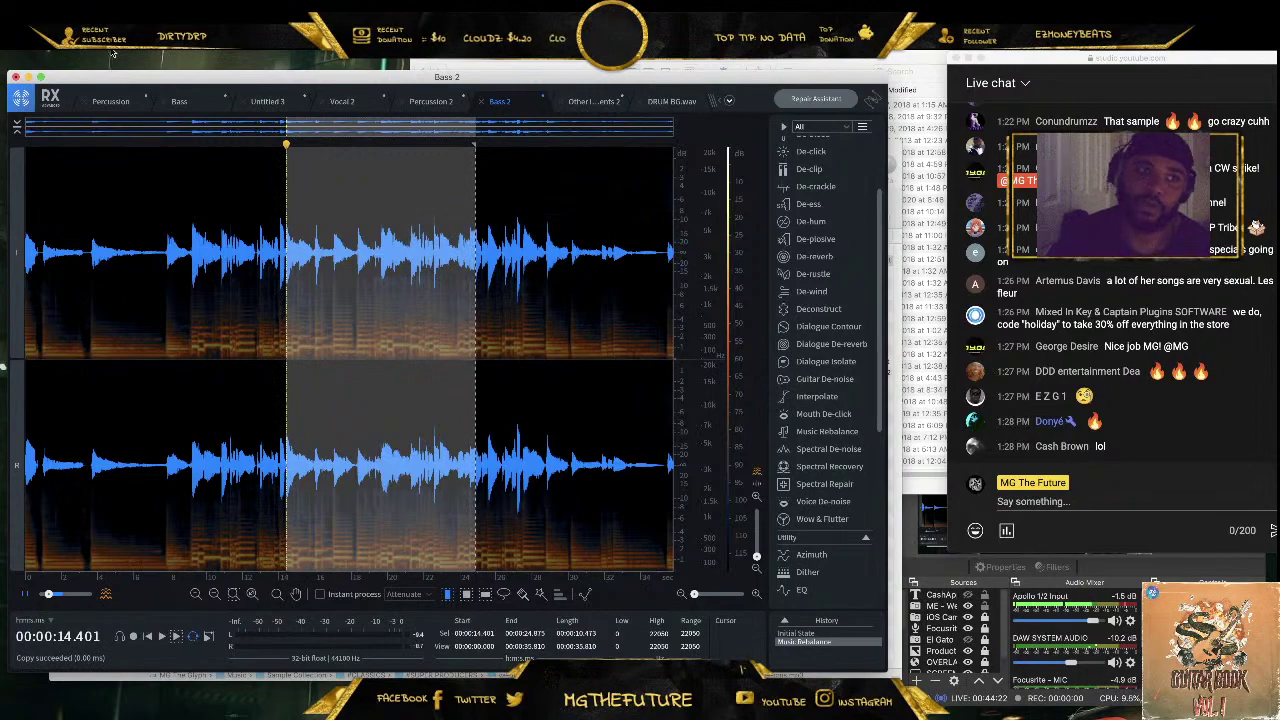
click(110, 53)
click(120, 69)
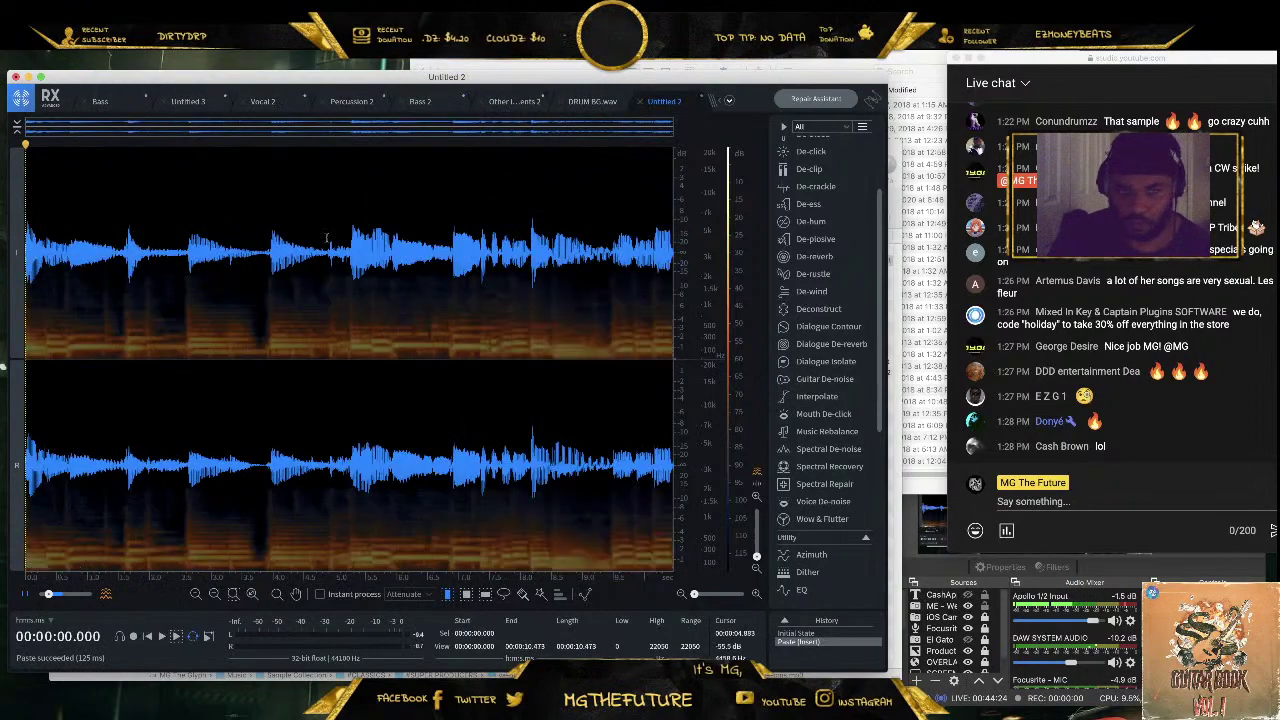
Export the bass loop as a 32-bit float WAV named BASSLINE in the Downloads folder
click(110, 53)
click(120, 104)
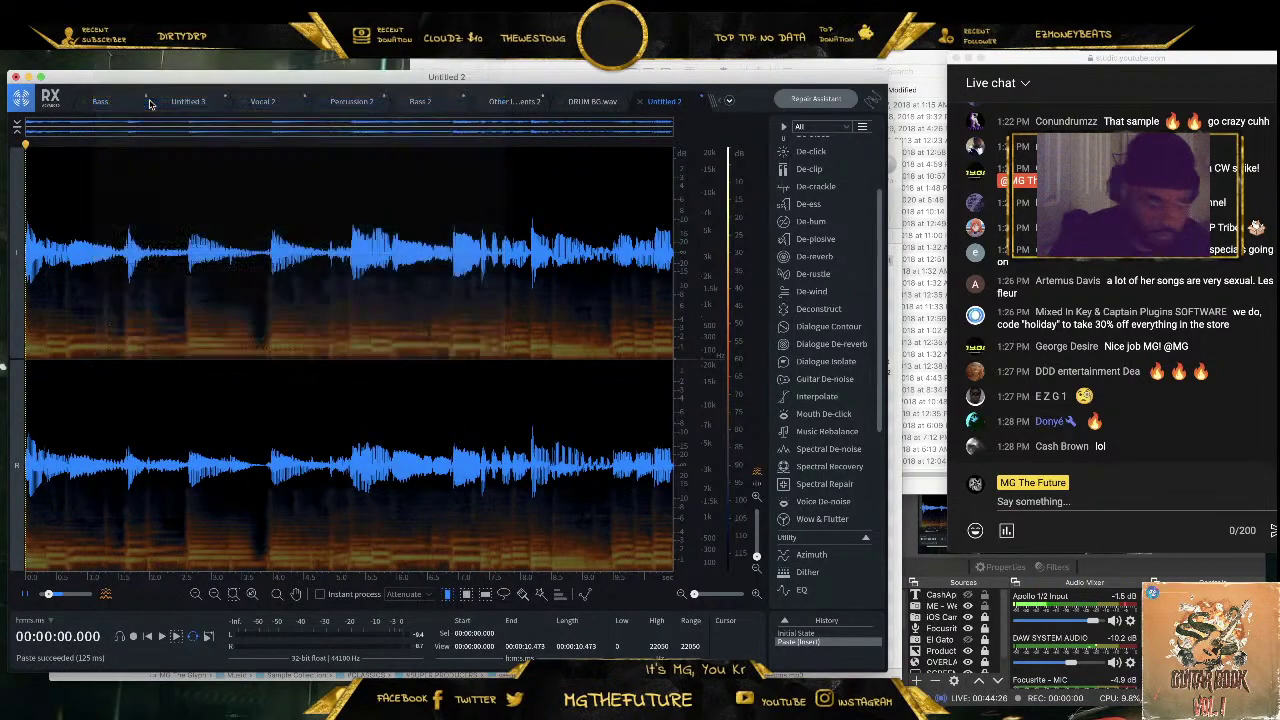
click(530, 476)
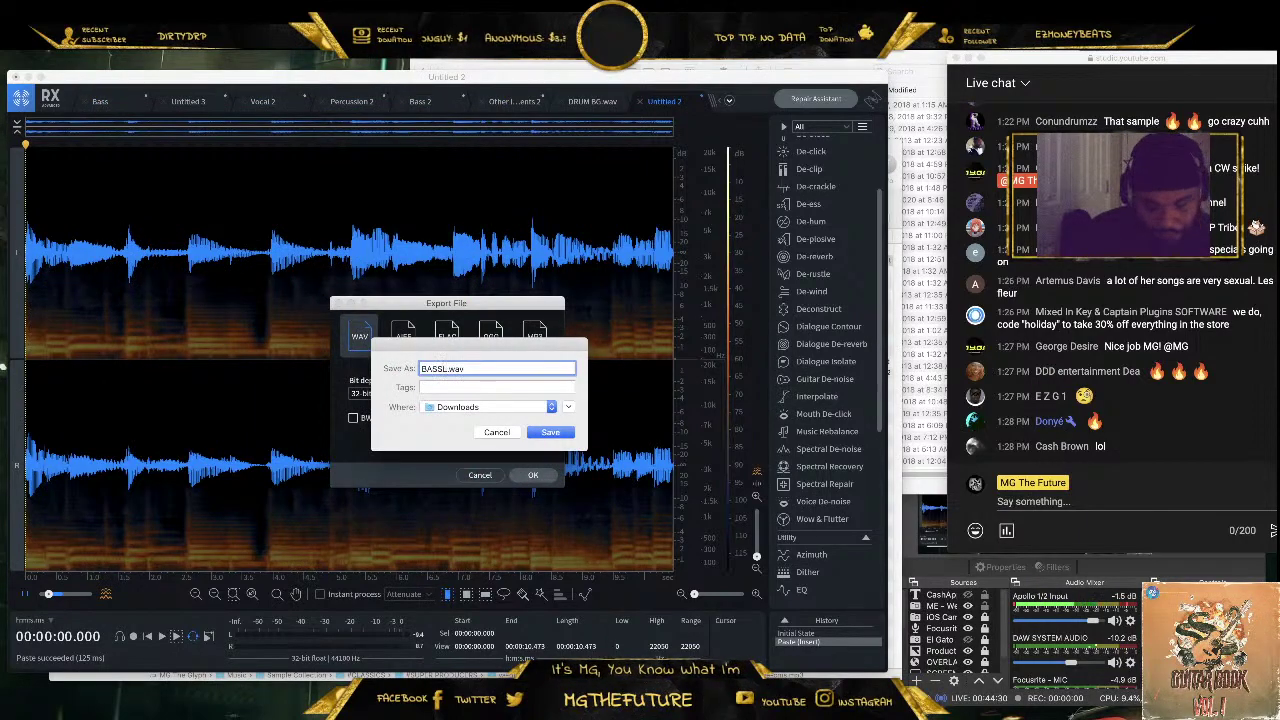
key(Return)
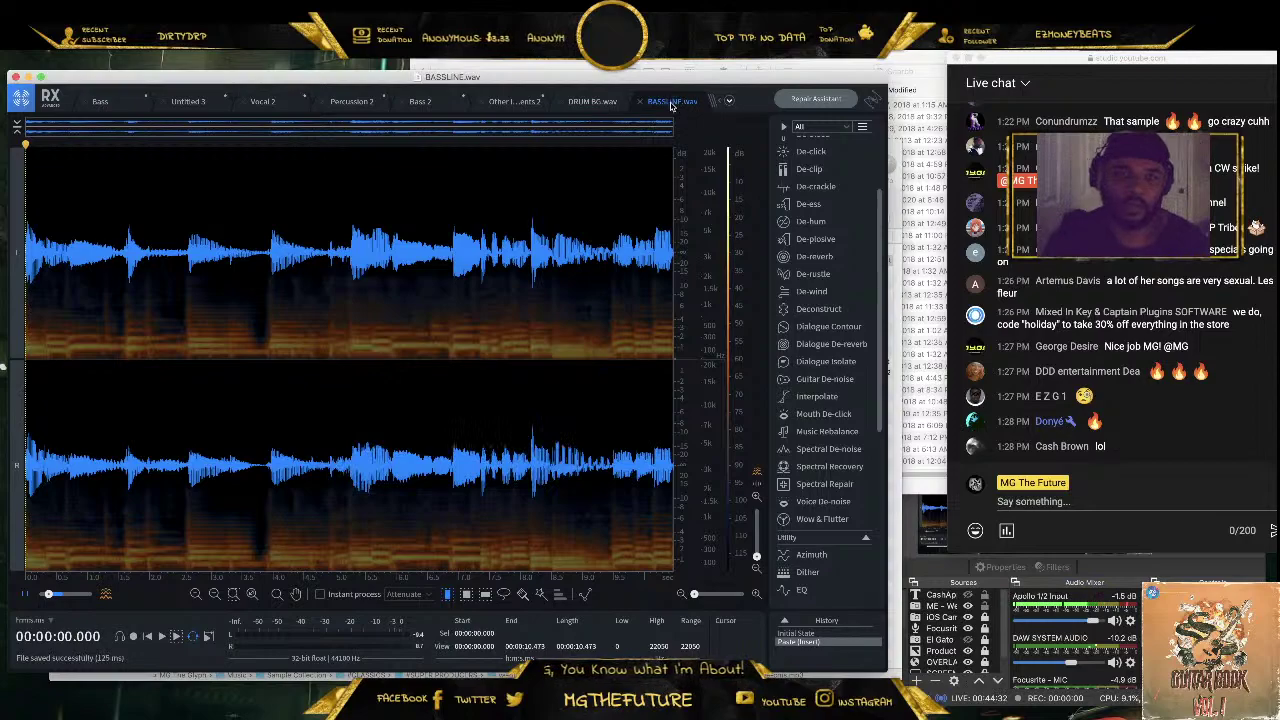
Select the whole Other Instruments 2 stem and listen to it from the start
click(511, 102)
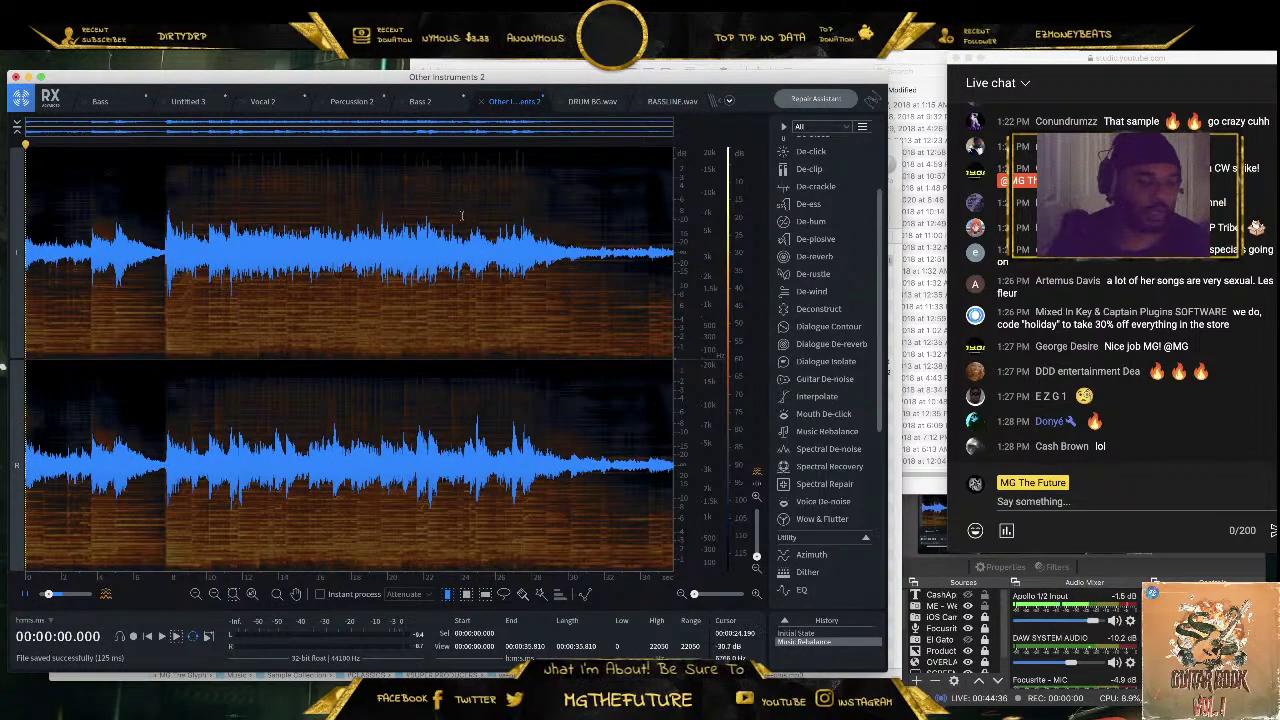
key(ctrl+a)
key(space)
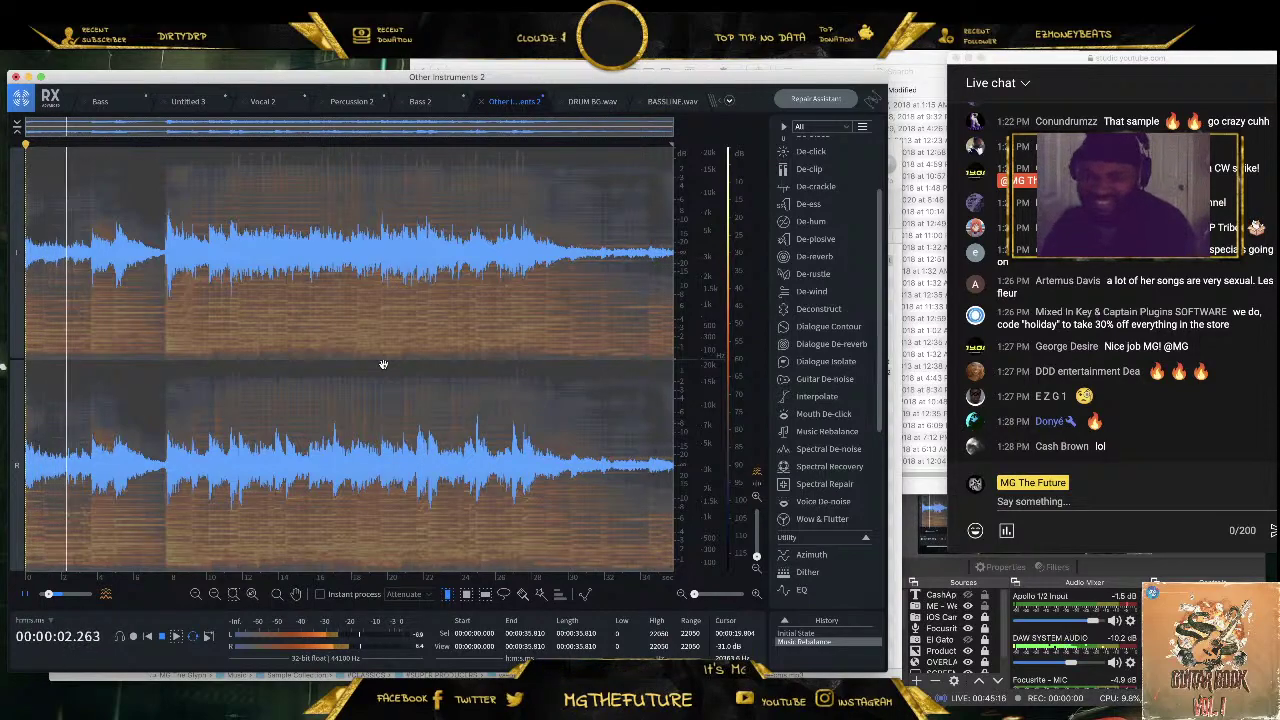
key(space)
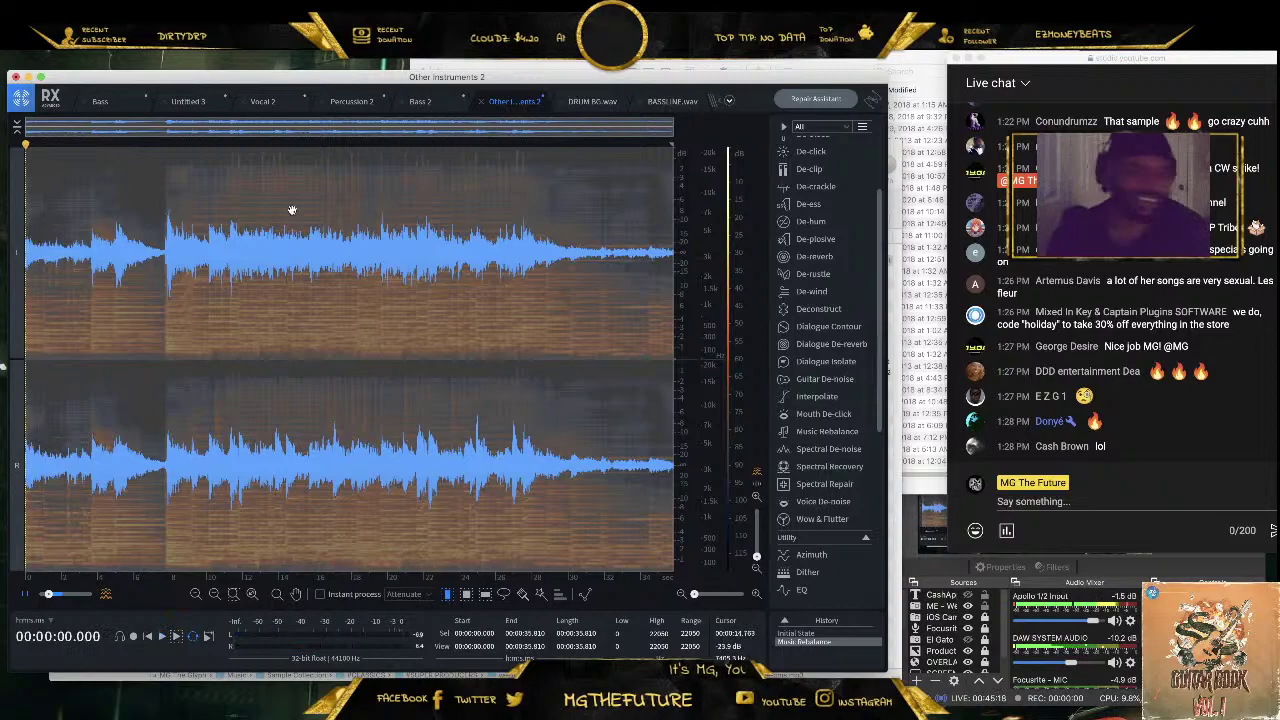
Export the Other Instruments 2 stem as a 32-bit float WAV named STRINGS SAMPLES in the Downloads folder
click(128, 44)
click(125, 107)
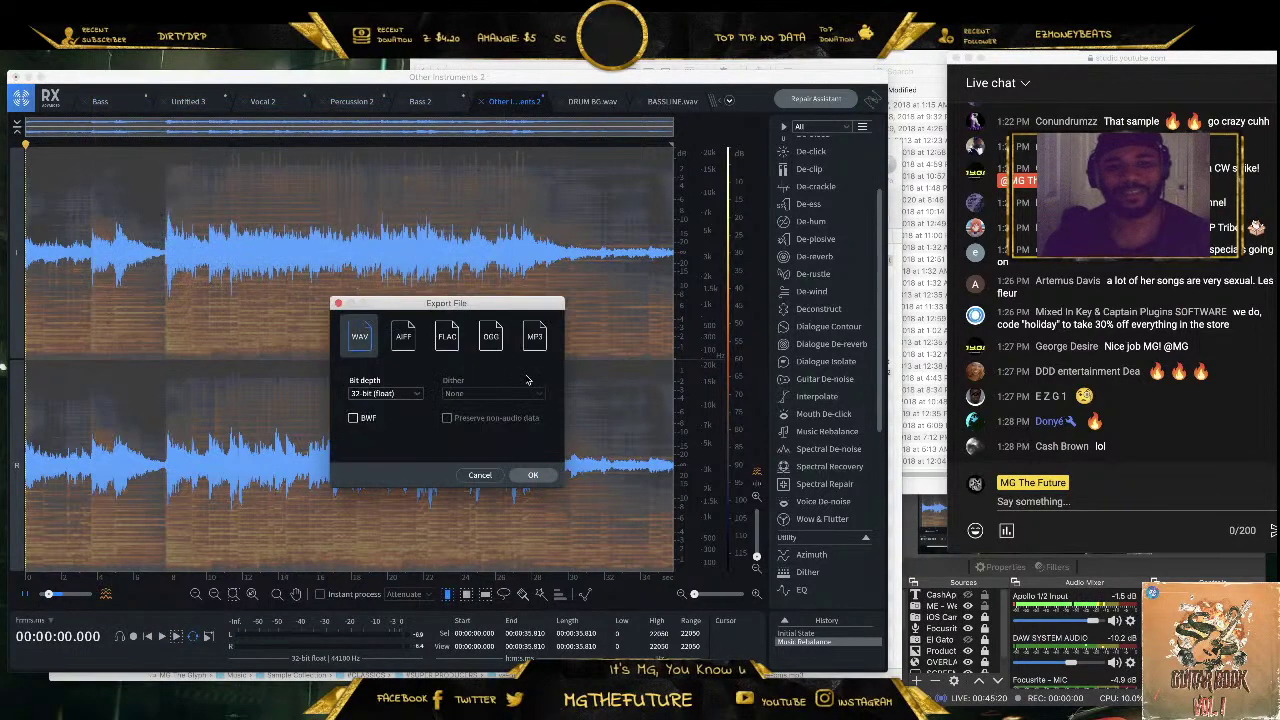
click(535, 475)
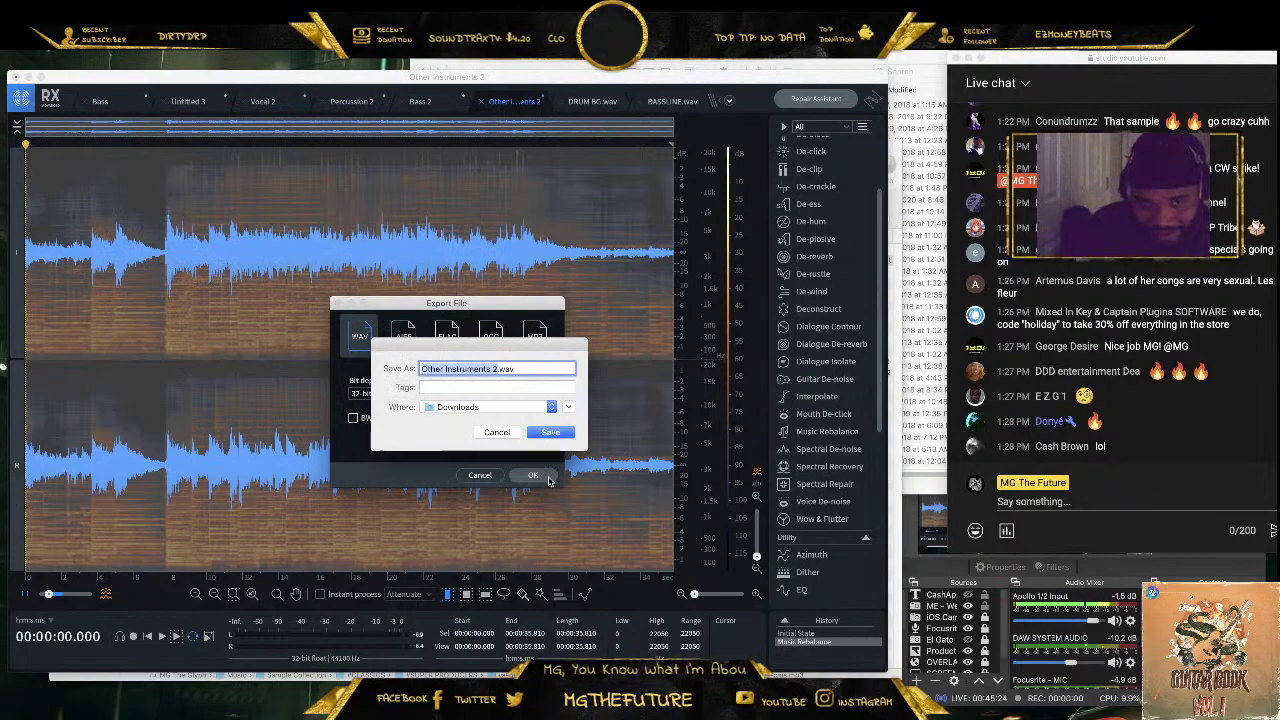
text(STRINGS)
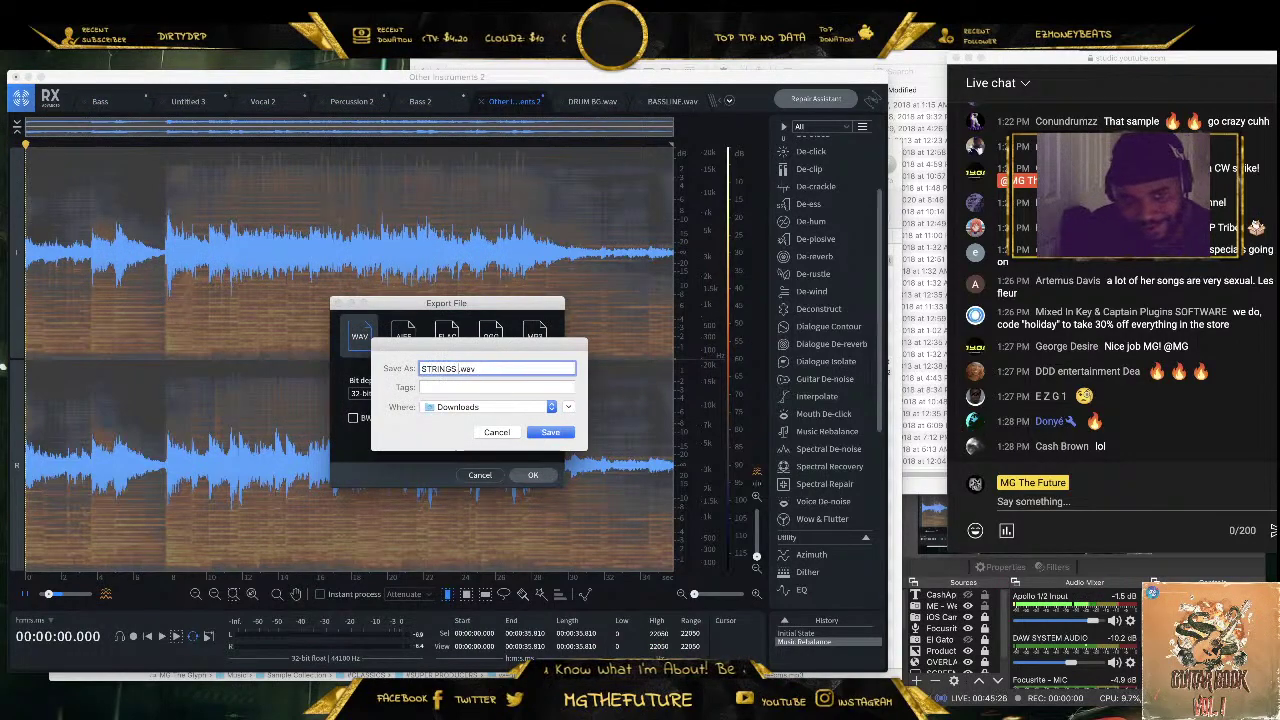
text( SAMPLES)
click(550, 432)
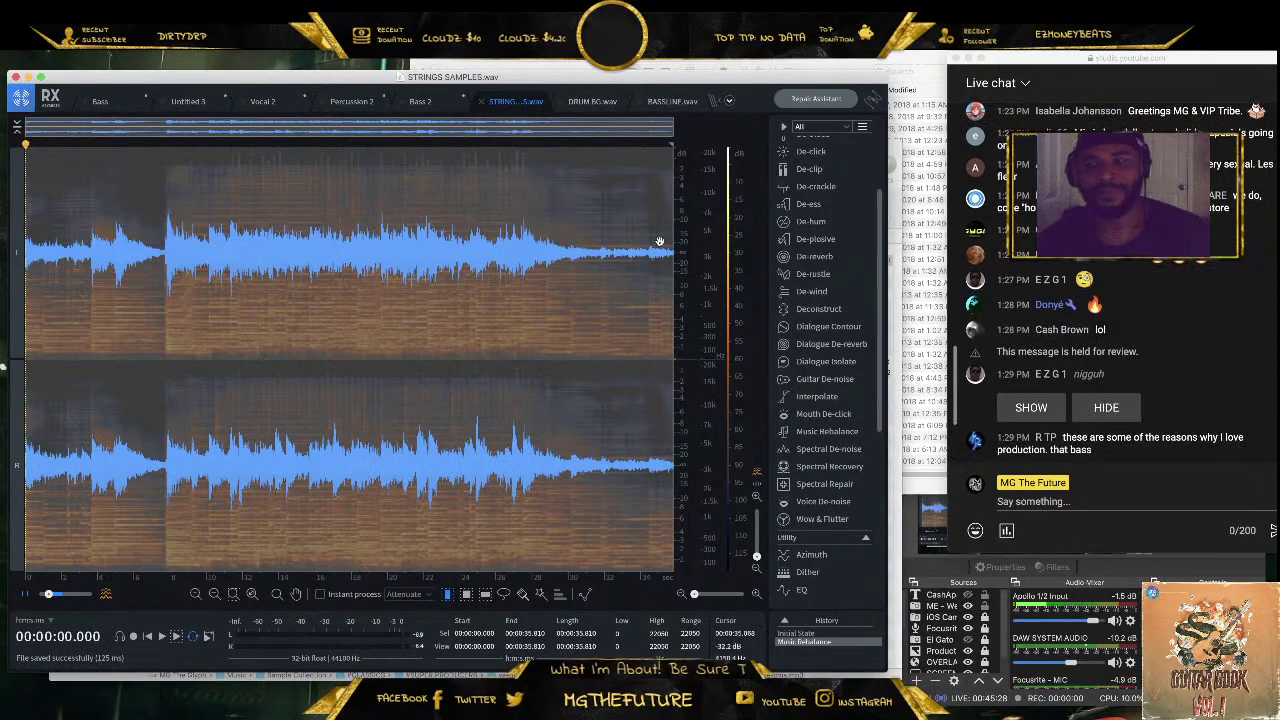
Listen to the saved DRUM BG loop from about 1.96 s
click(592, 101)
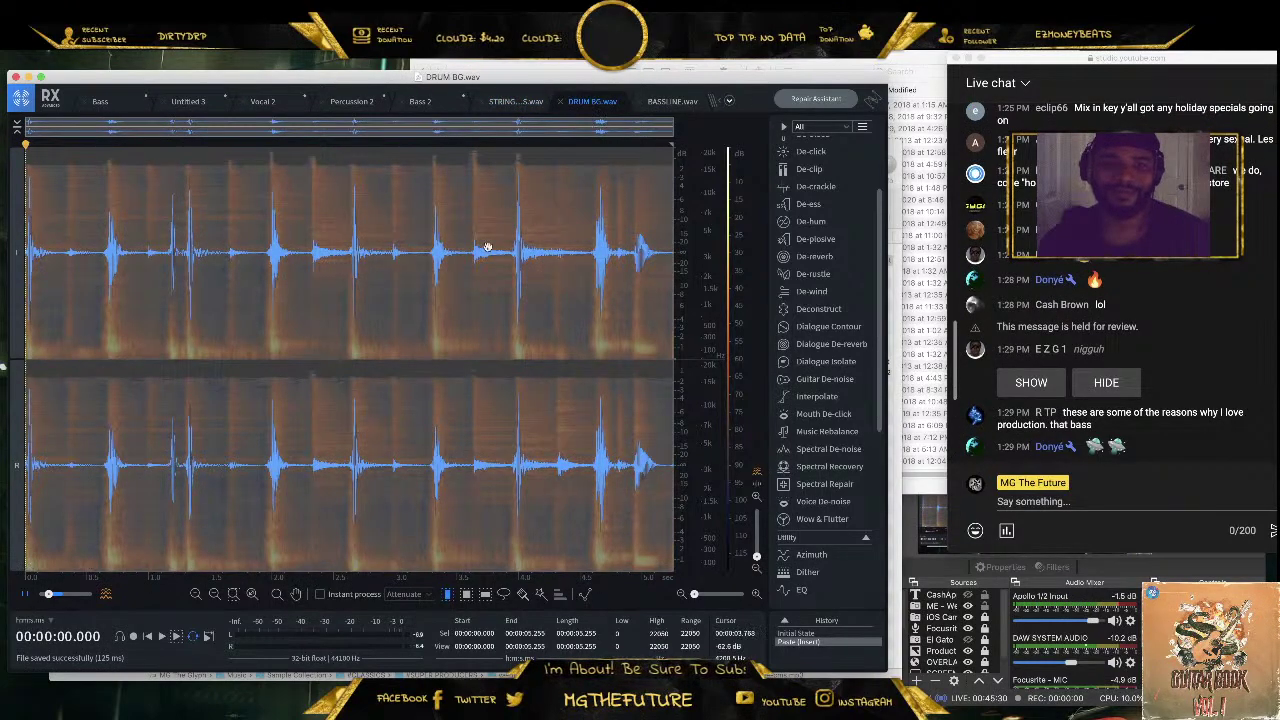
click(267, 375)
key(space)
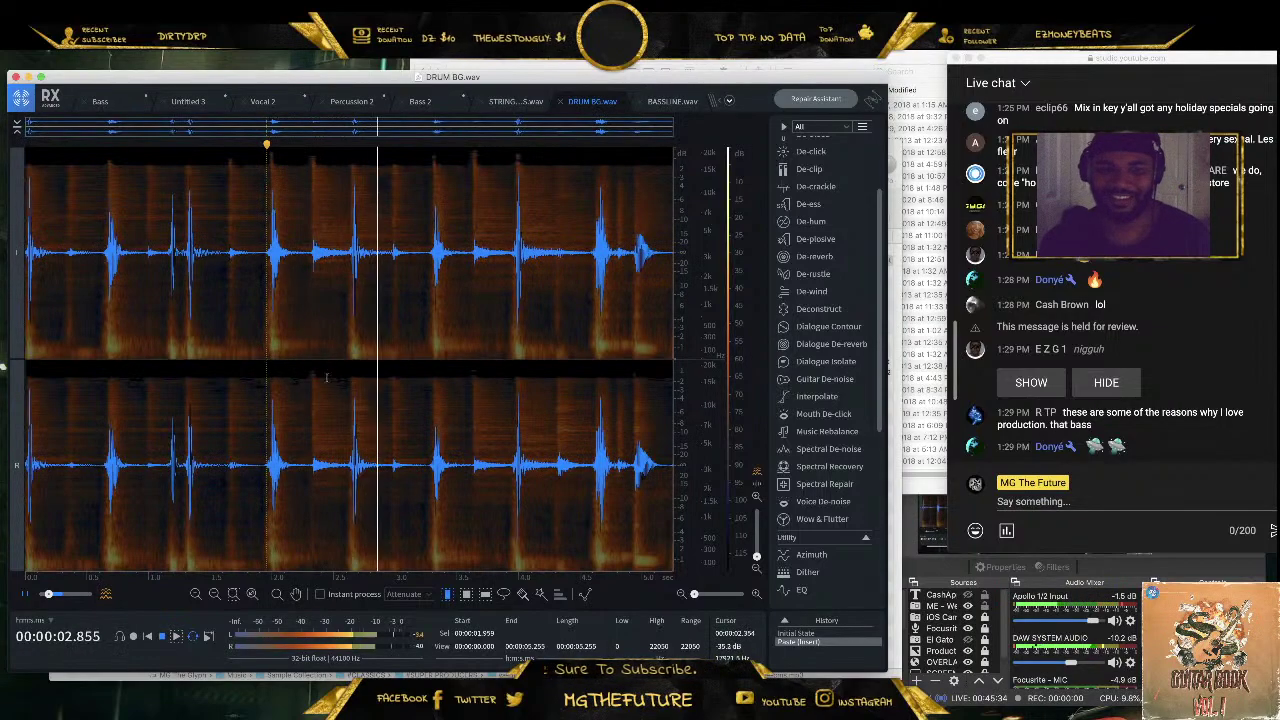
key(space)
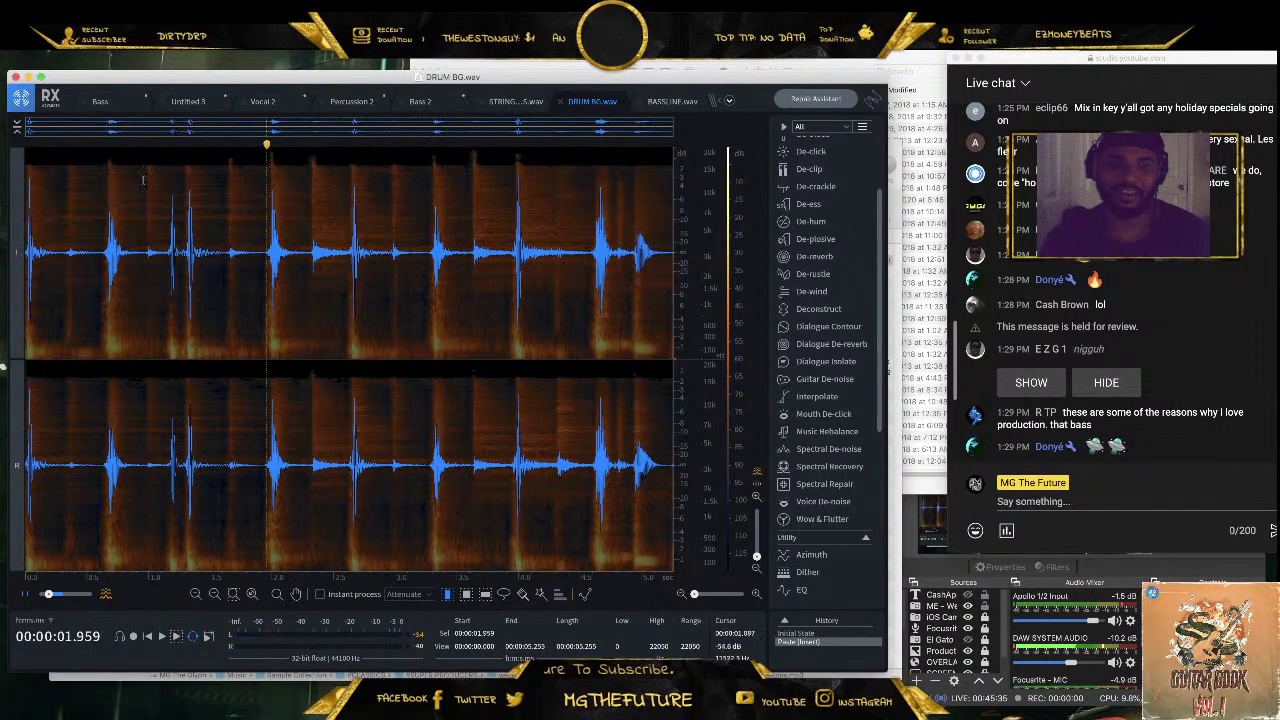
Clear the RX, file search and Finder windows off the desktop
click(14, 77)
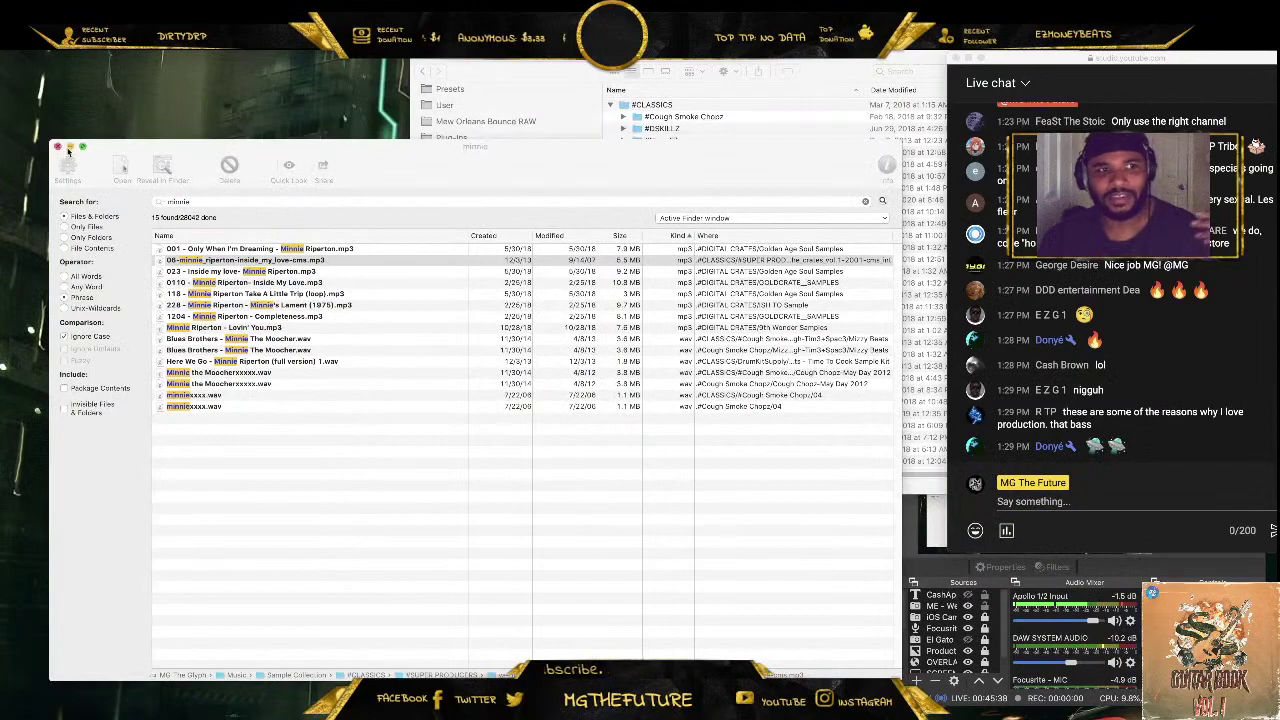
click(69, 148)
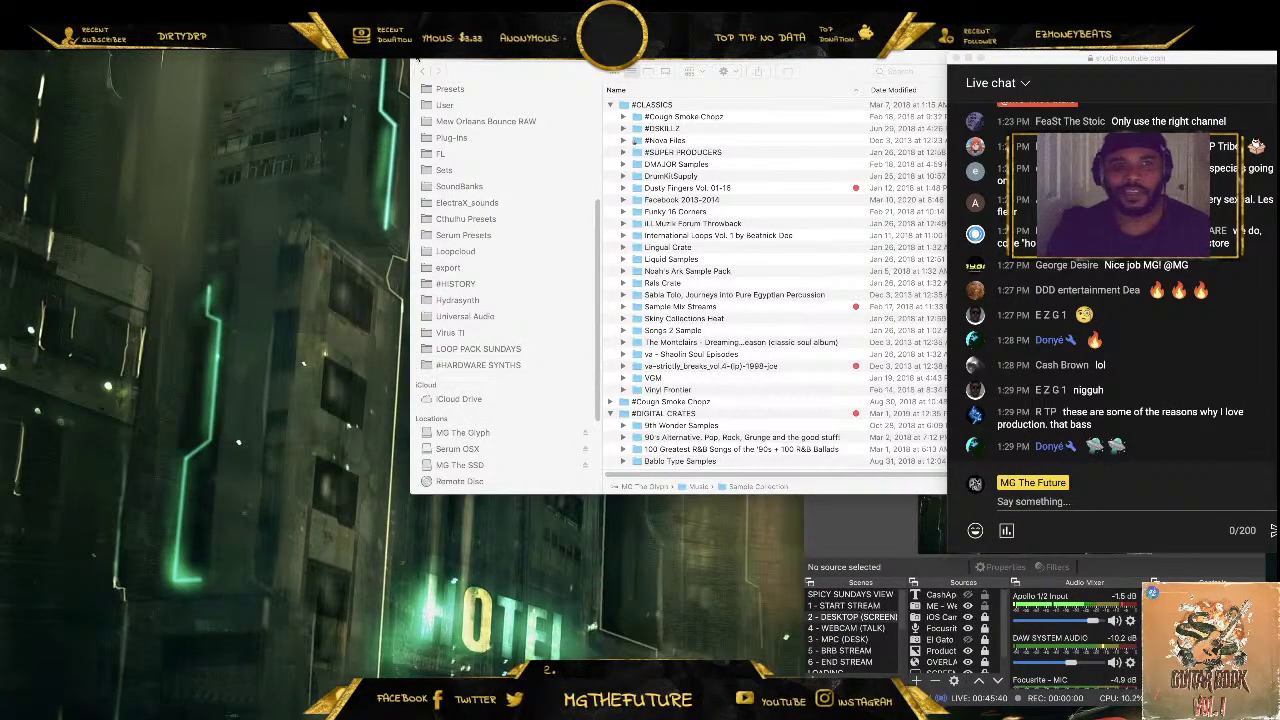
click(431, 71)
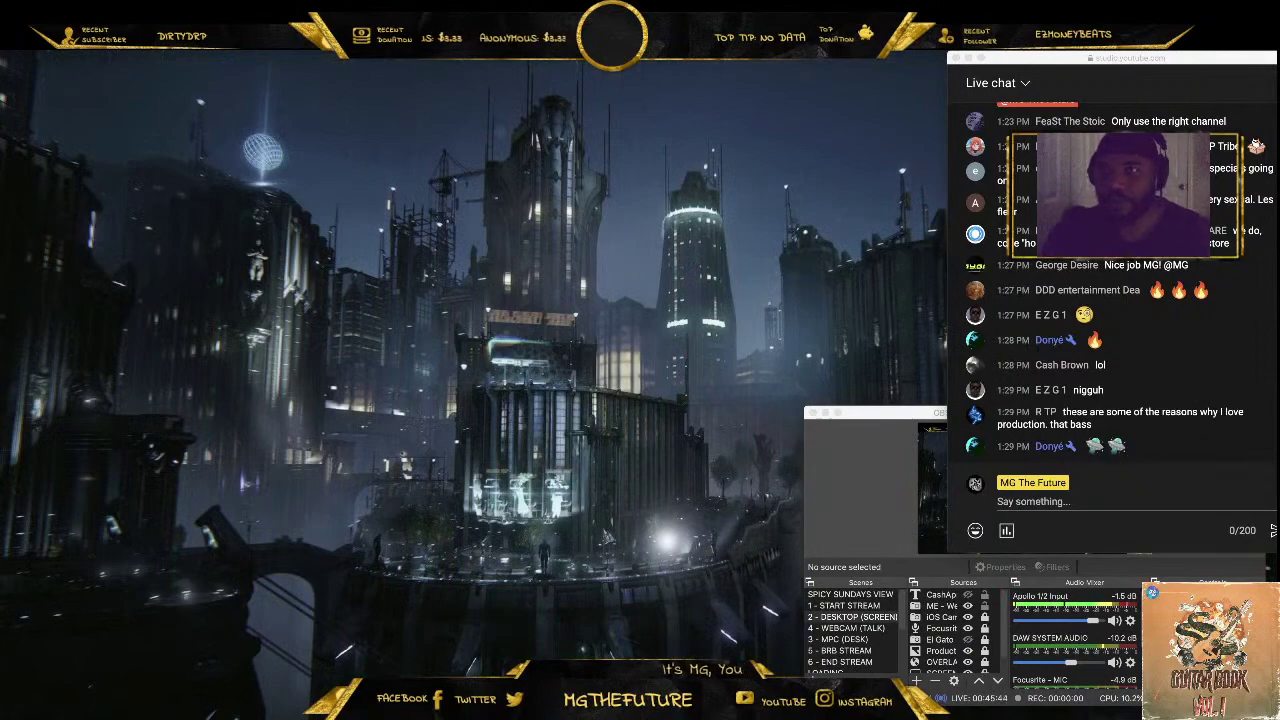
Launch Melodyne and close the Melodyne update page and its browser window
key(super+space)
text(melodyne)
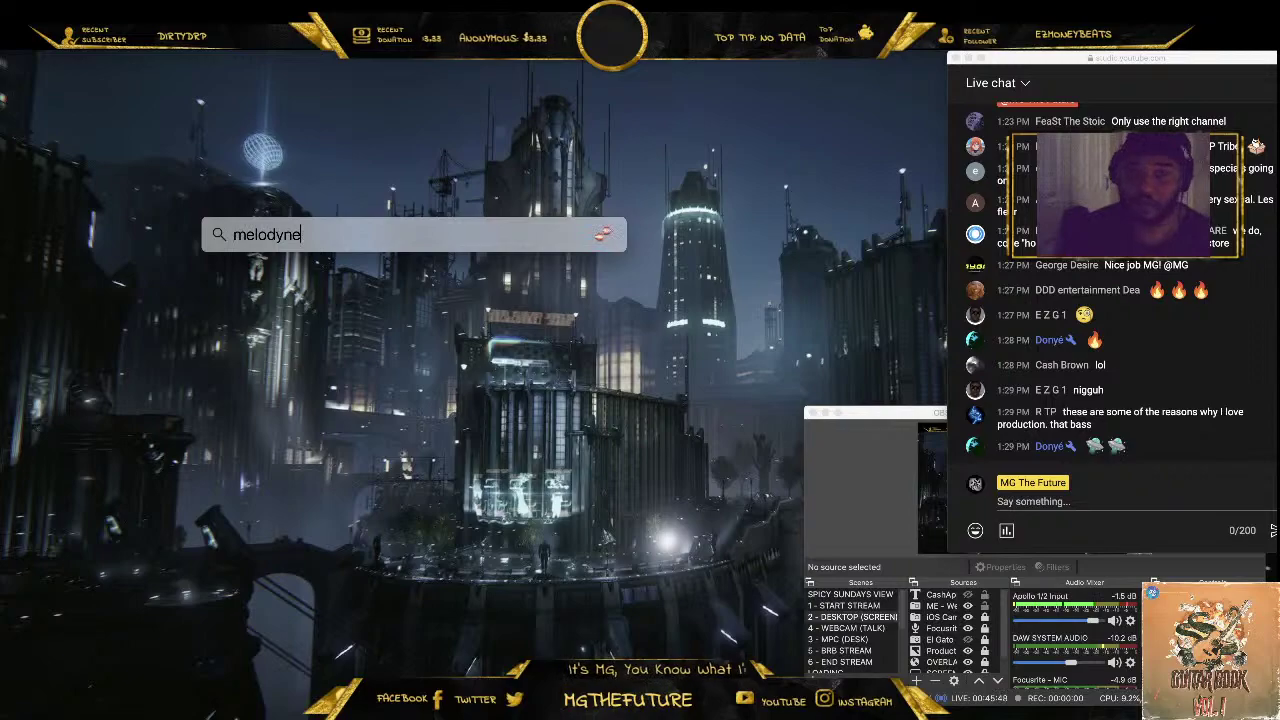
key(Return)
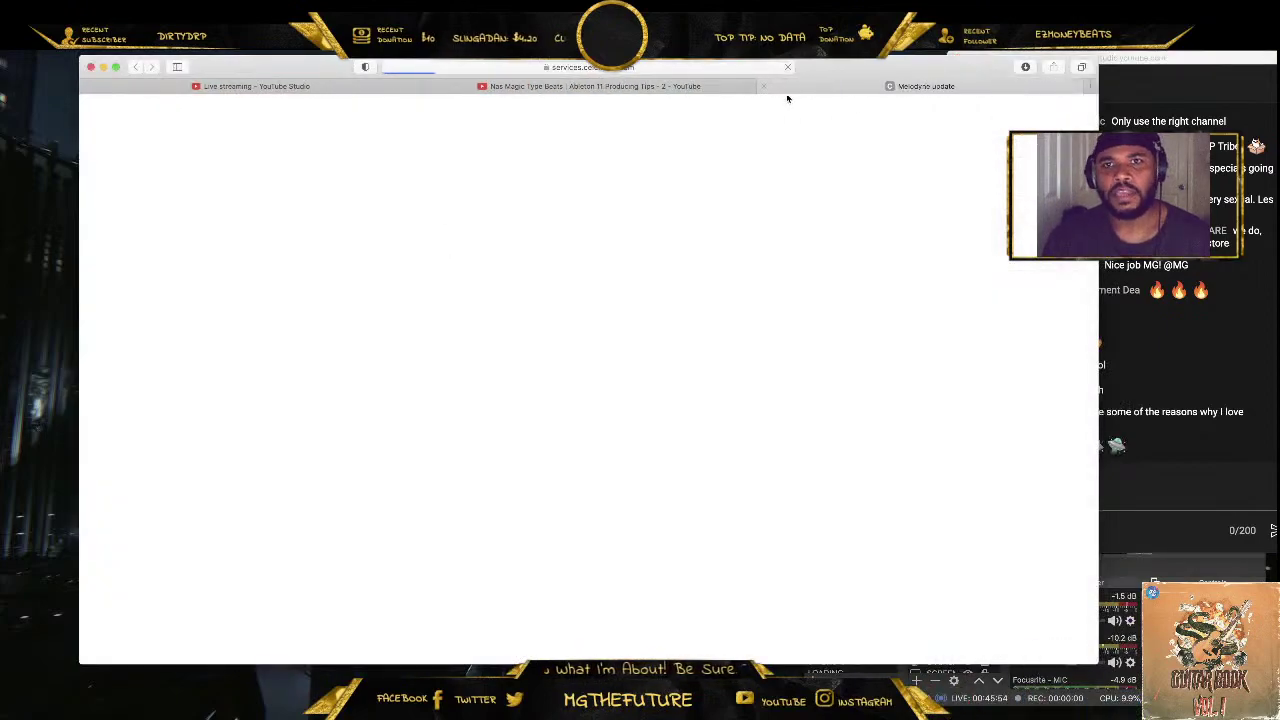
click(765, 88)
click(91, 67)
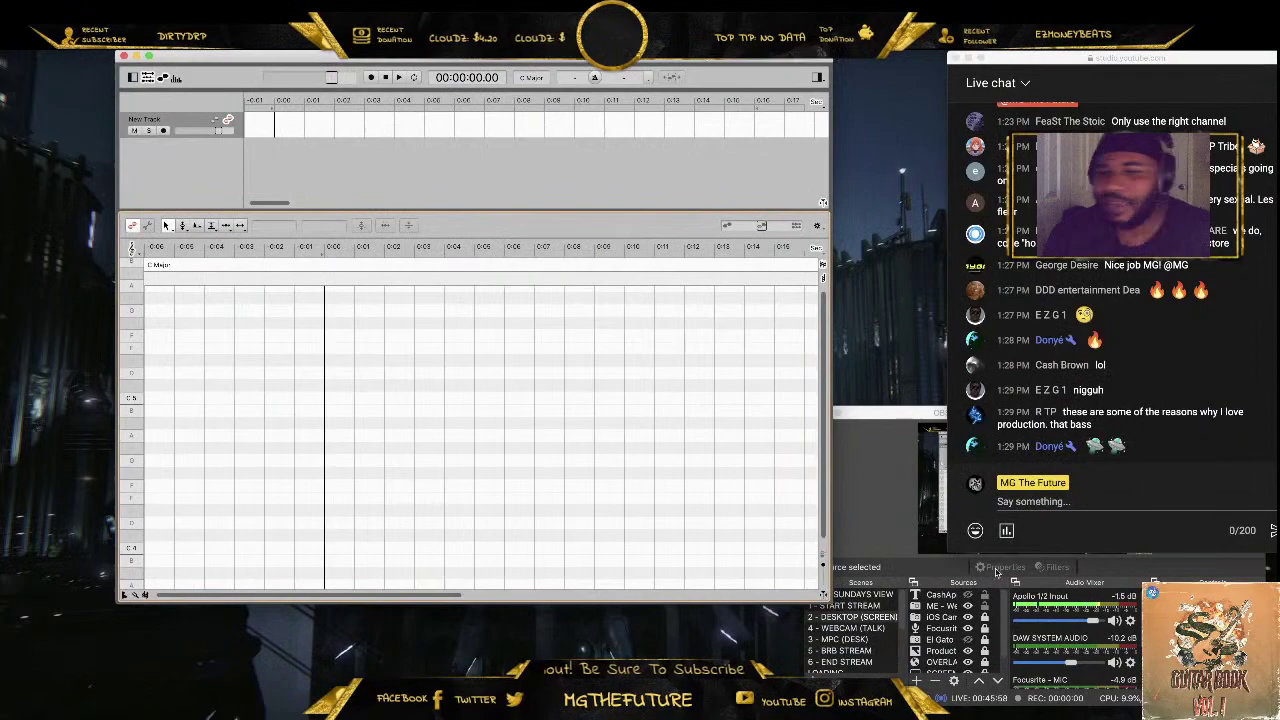
Load BASS.wav from the Downloads folder into the empty Melodyne project
click(1010, 705)
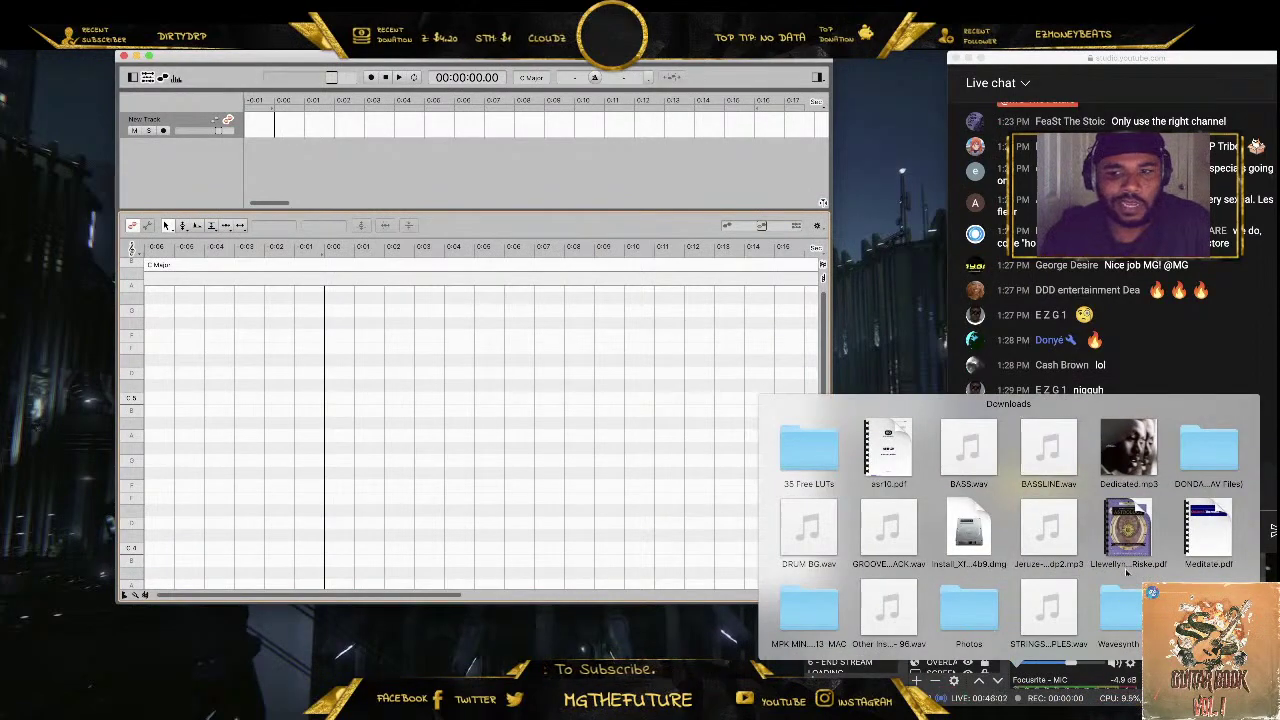
drag(978, 458, 340, 405)
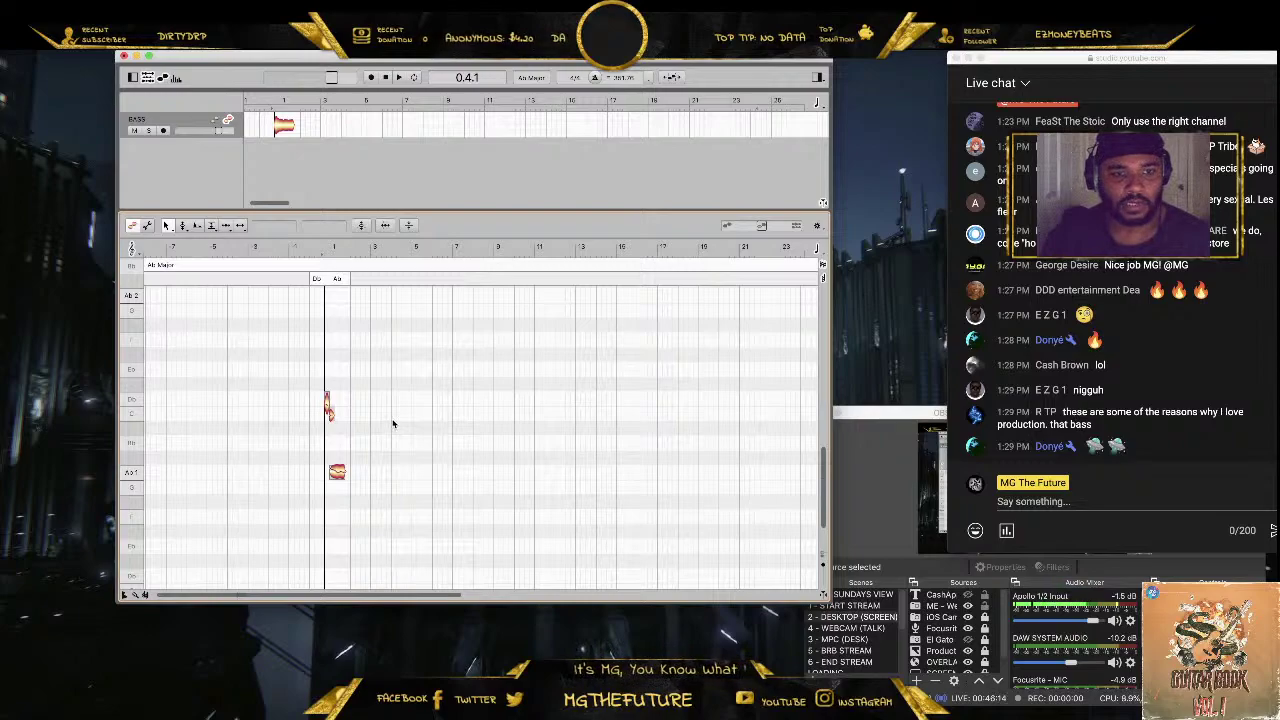
Play the imported bass sample in Melodyne, then stop and return to its beginning
click(401, 79)
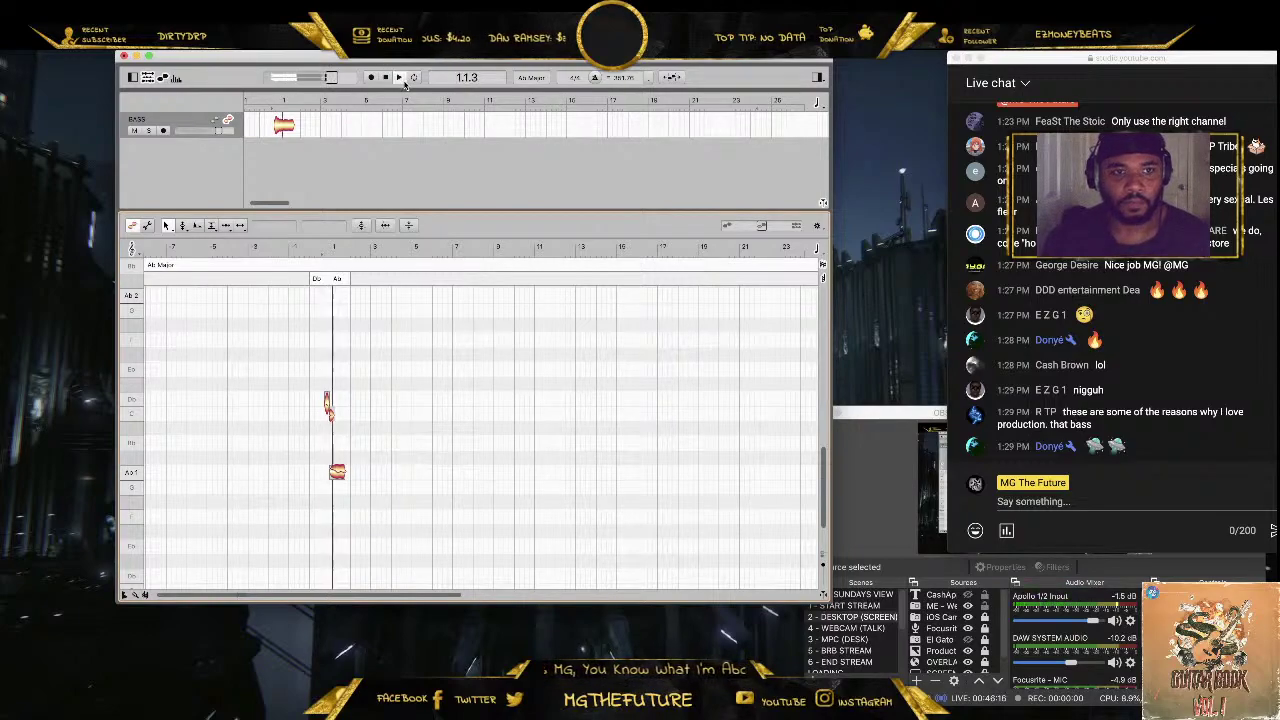
click(384, 79)
click(384, 79)
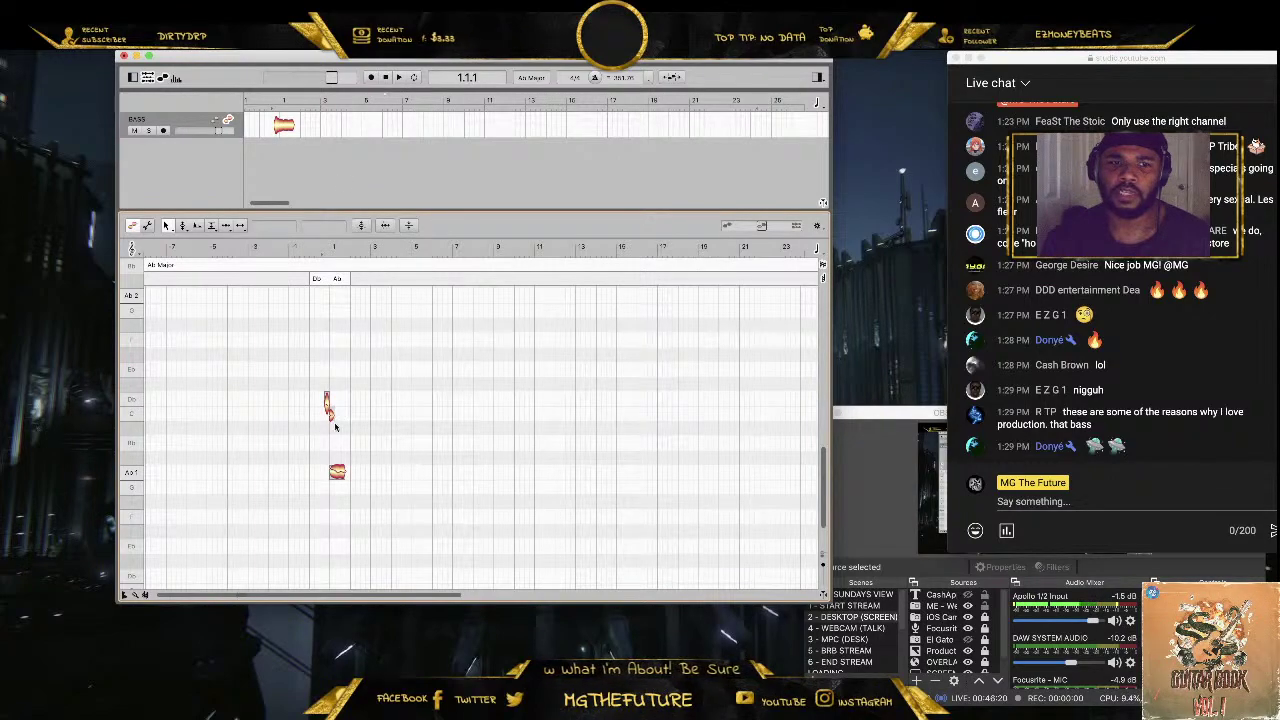